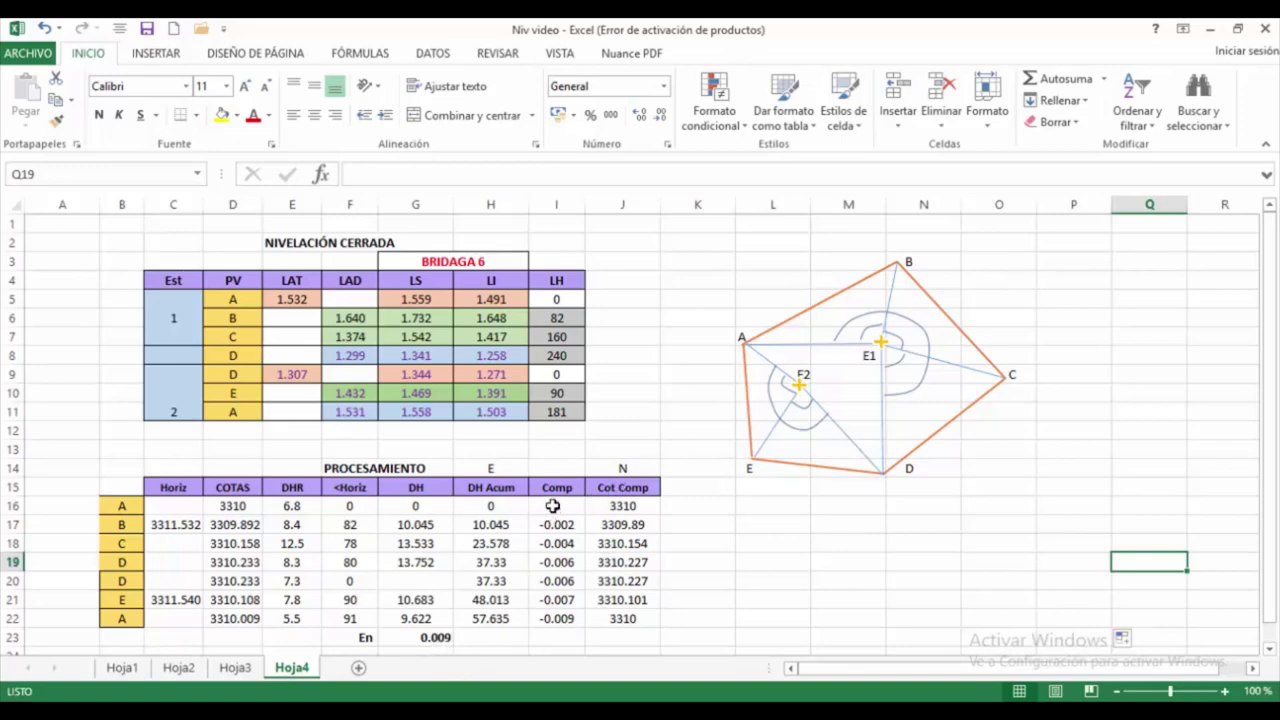
Inspect the closing error formula in G23 and the first and last A points of the processing table.
{"action": "left_click", "coordinate": [423, 637]}
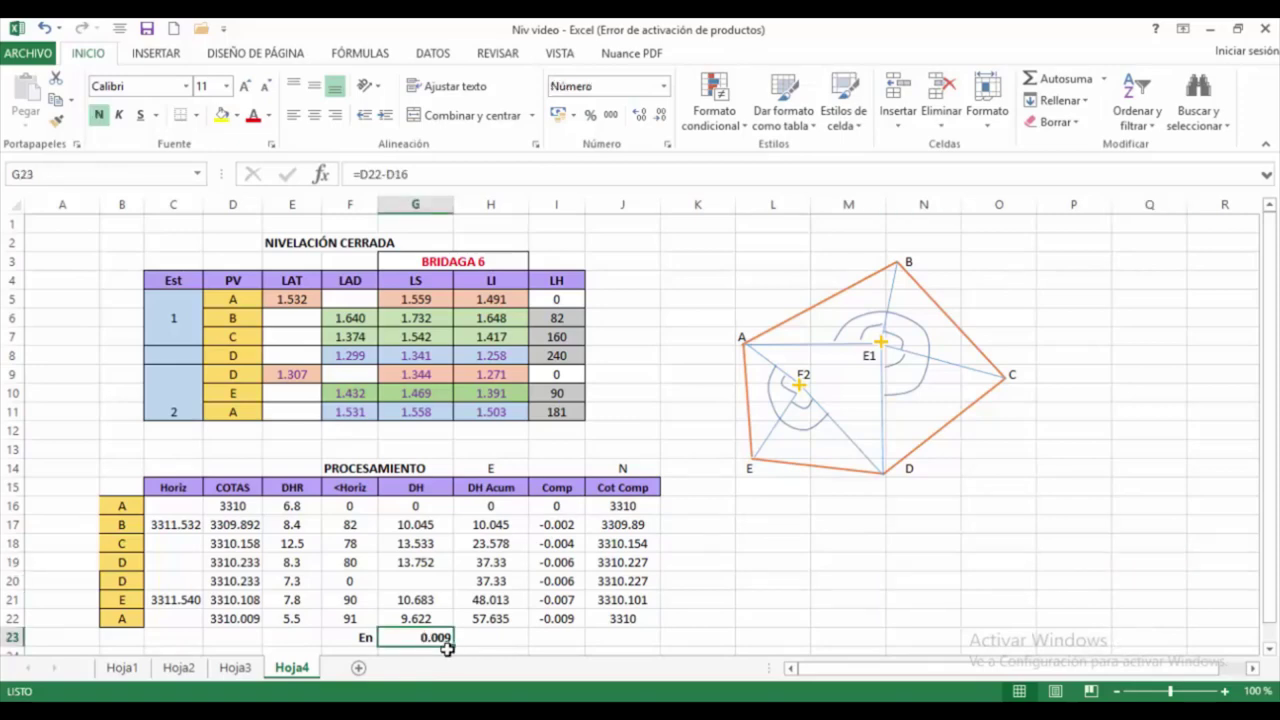
{"action": "double_click", "coordinate": [445, 642]}
{"action": "left_click", "coordinate": [120, 507]}
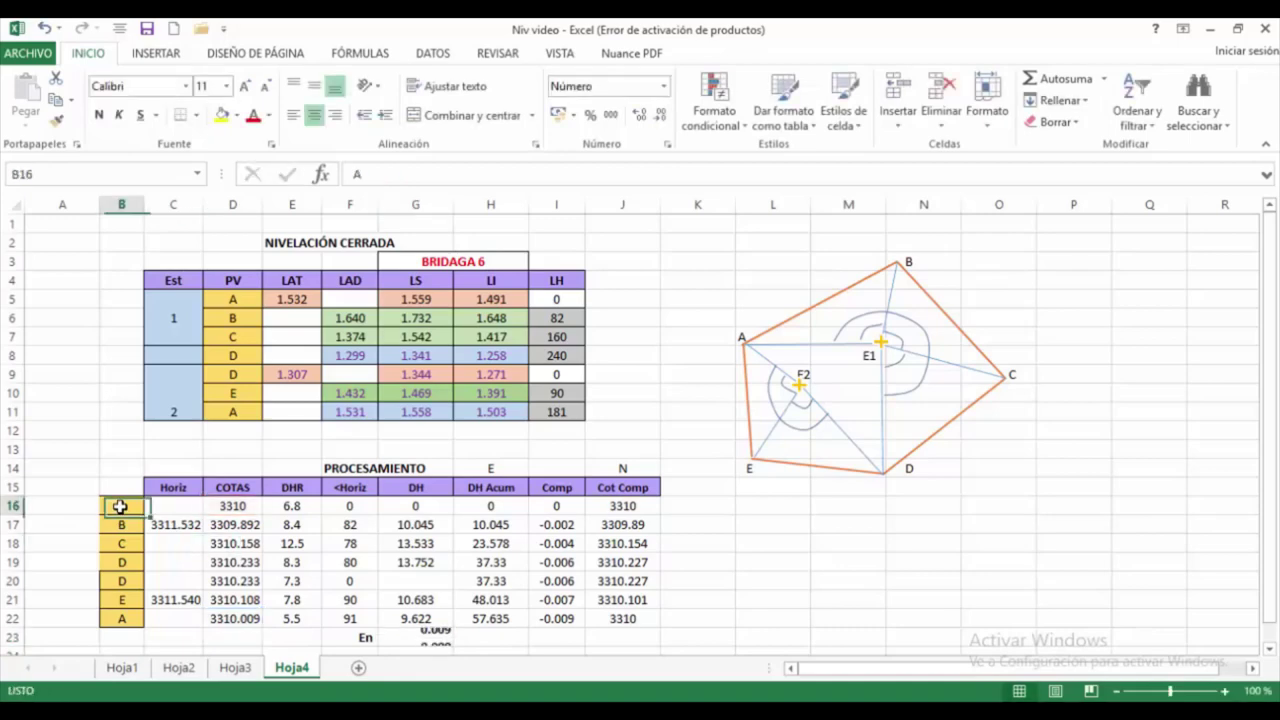
{"action": "left_click", "coordinate": [128, 618]}
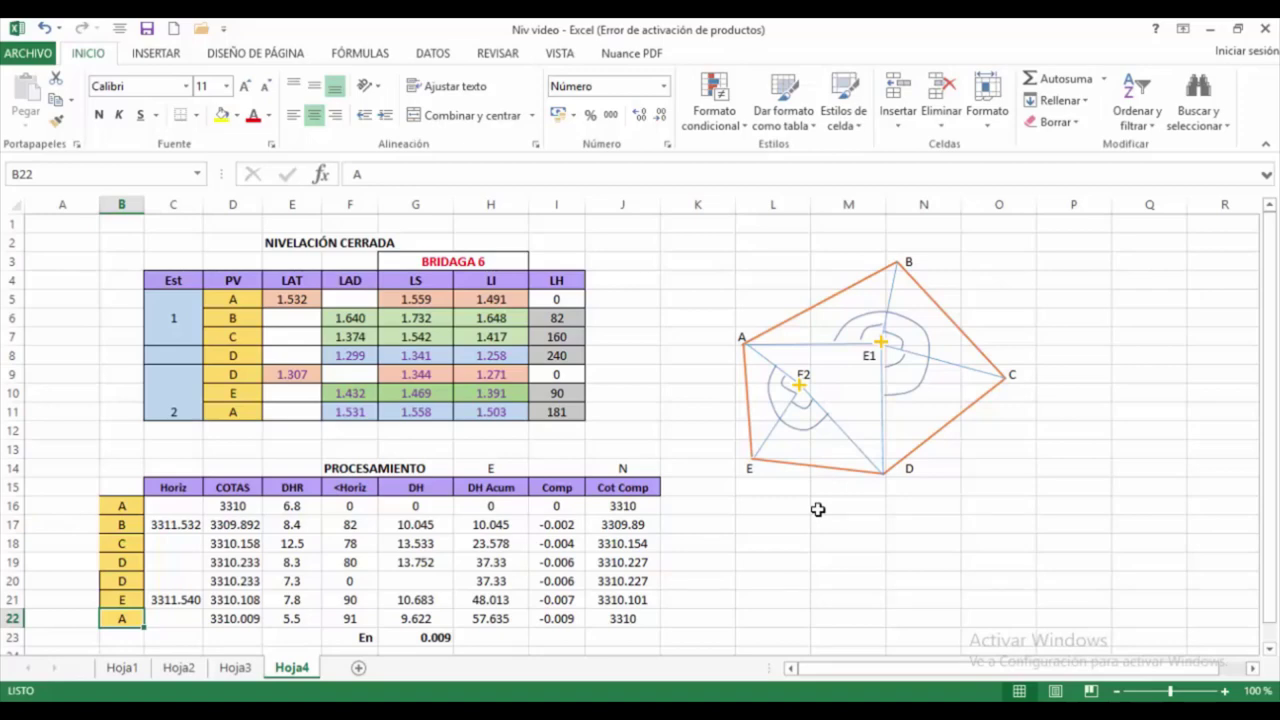
Enter the column headings P, N, E, Z and D in cells L15 to P15.
{"action": "left_click", "coordinate": [759, 483]}
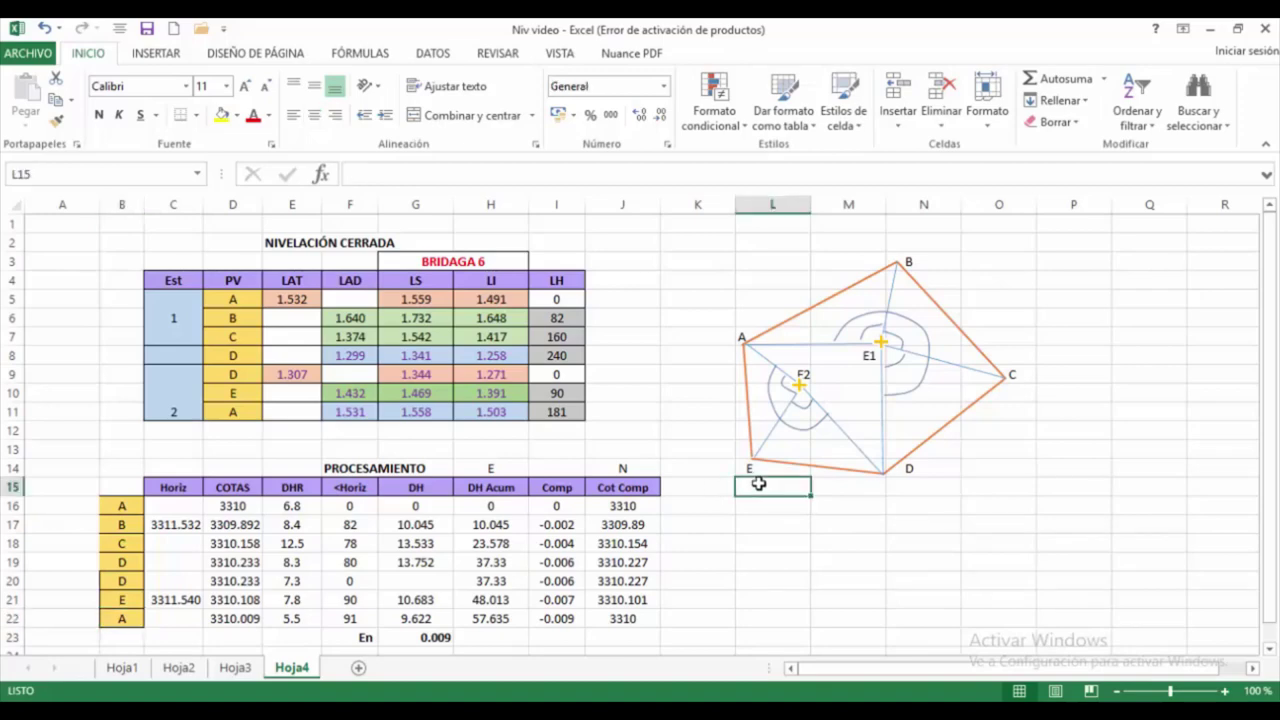
{"action": "type", "text": "p"}
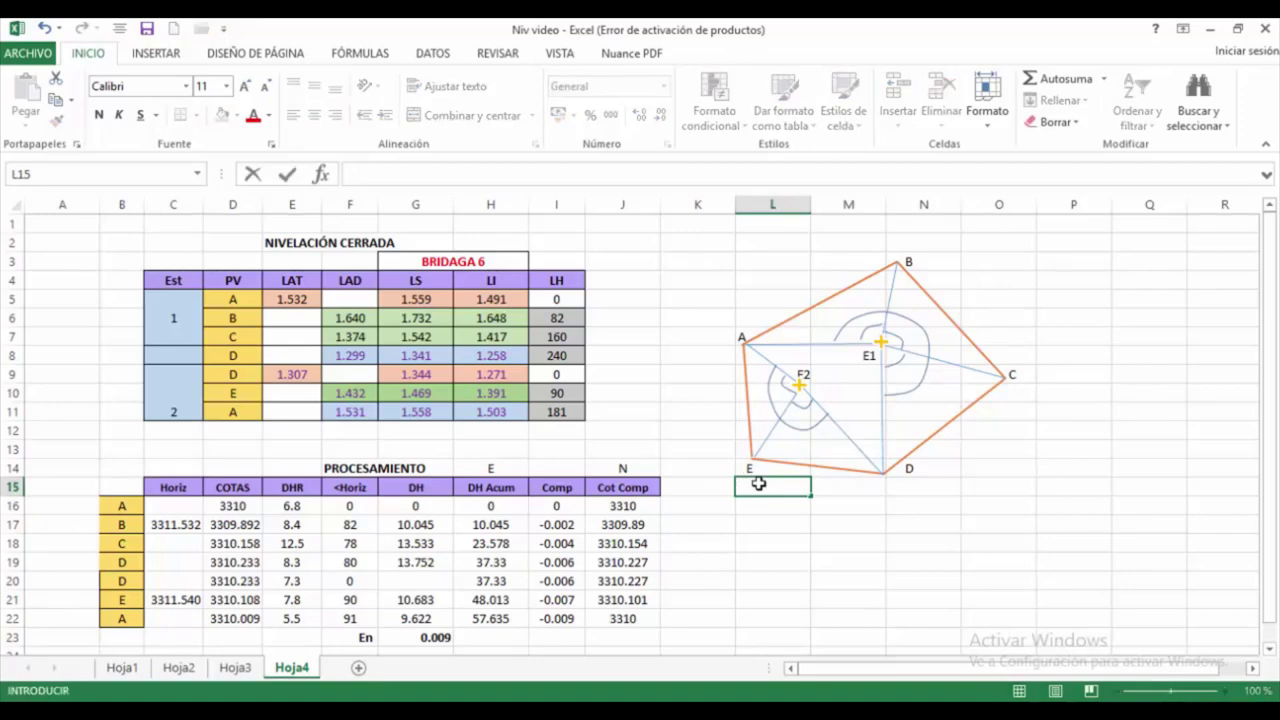
{"action": "key", "text": "Tab"}
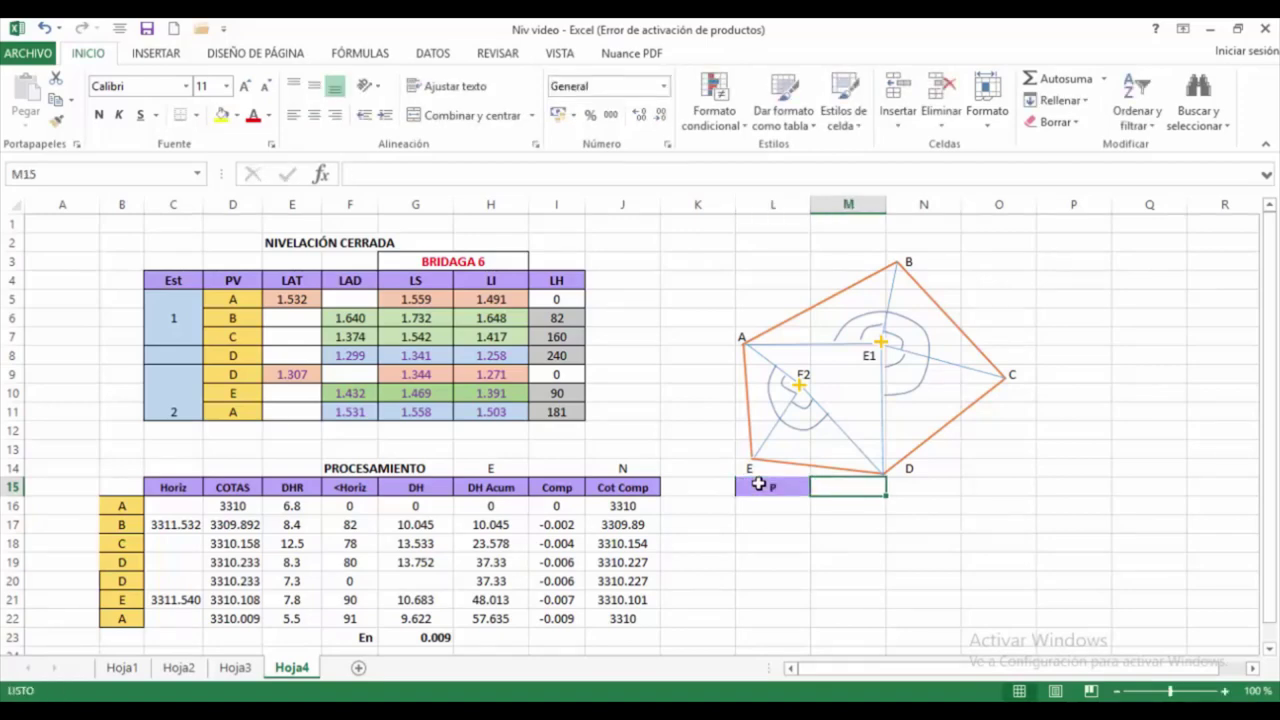
{"action": "type", "text": "n"}
{"action": "key", "text": "Tab"}
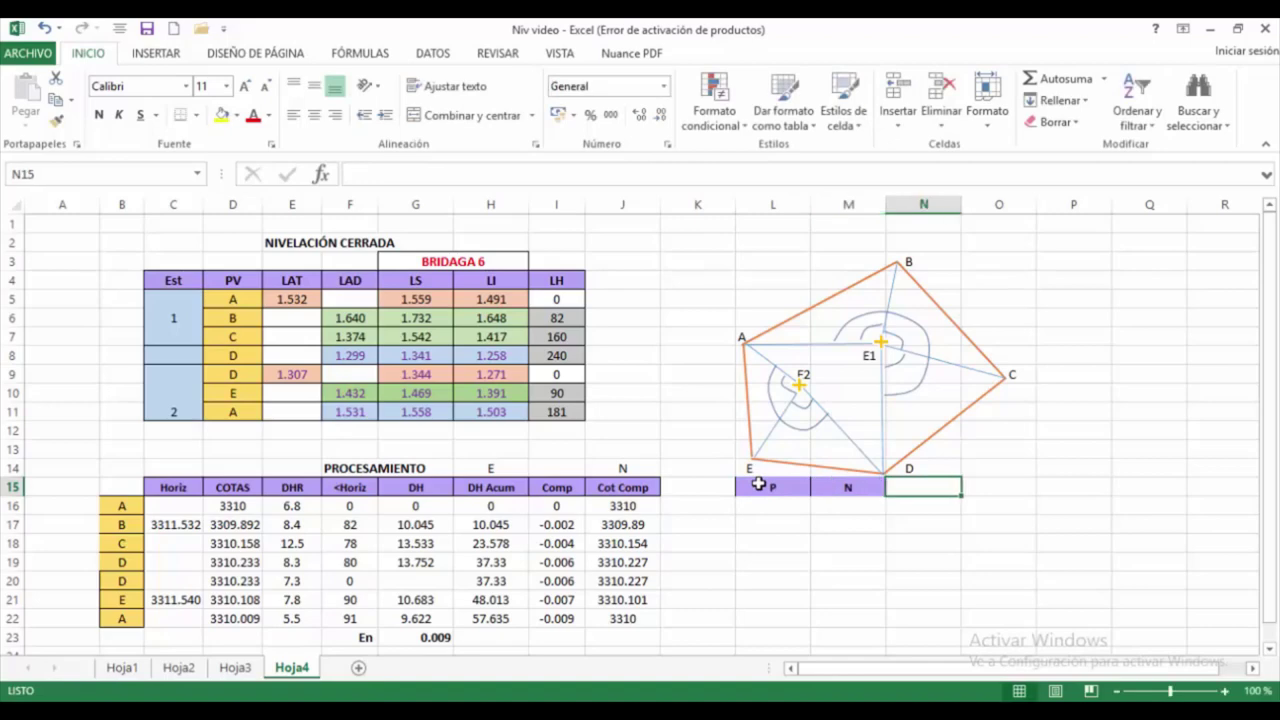
{"action": "type", "text": "e"}
{"action": "key", "text": "Tab"}
{"action": "type", "text": "z"}
{"action": "key", "text": "Tab"}
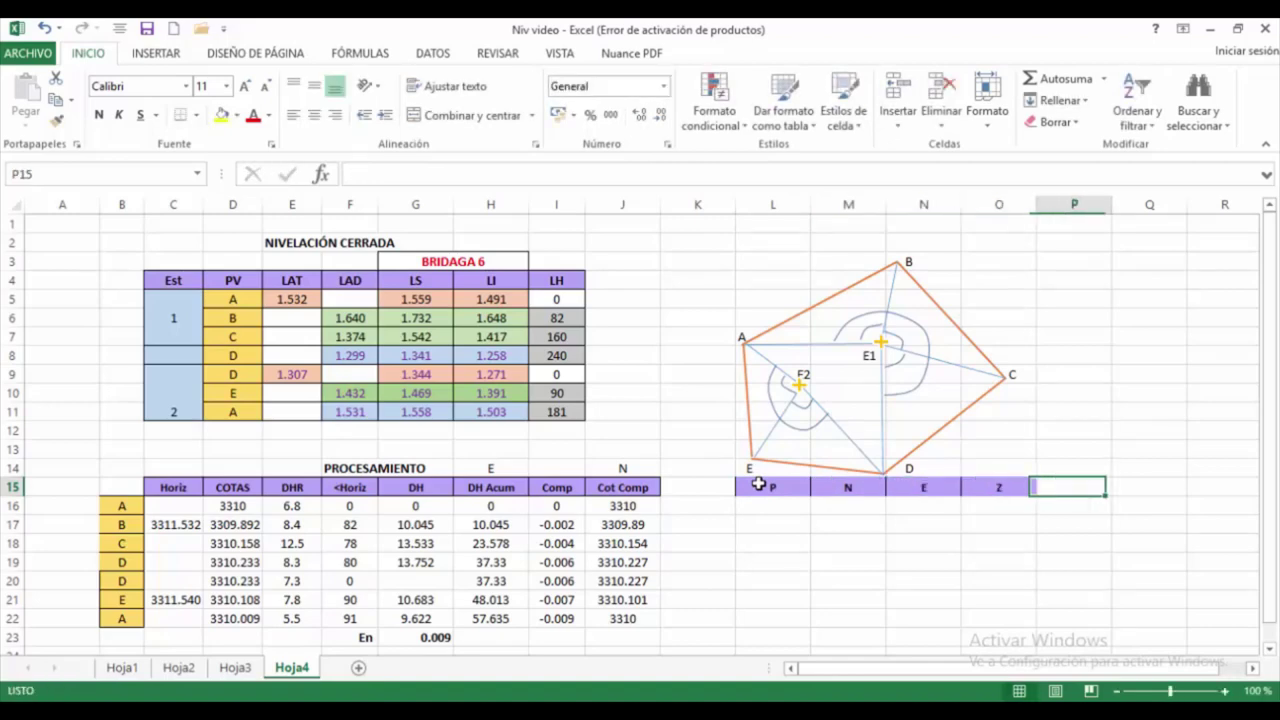
{"action": "type", "text": "d"}
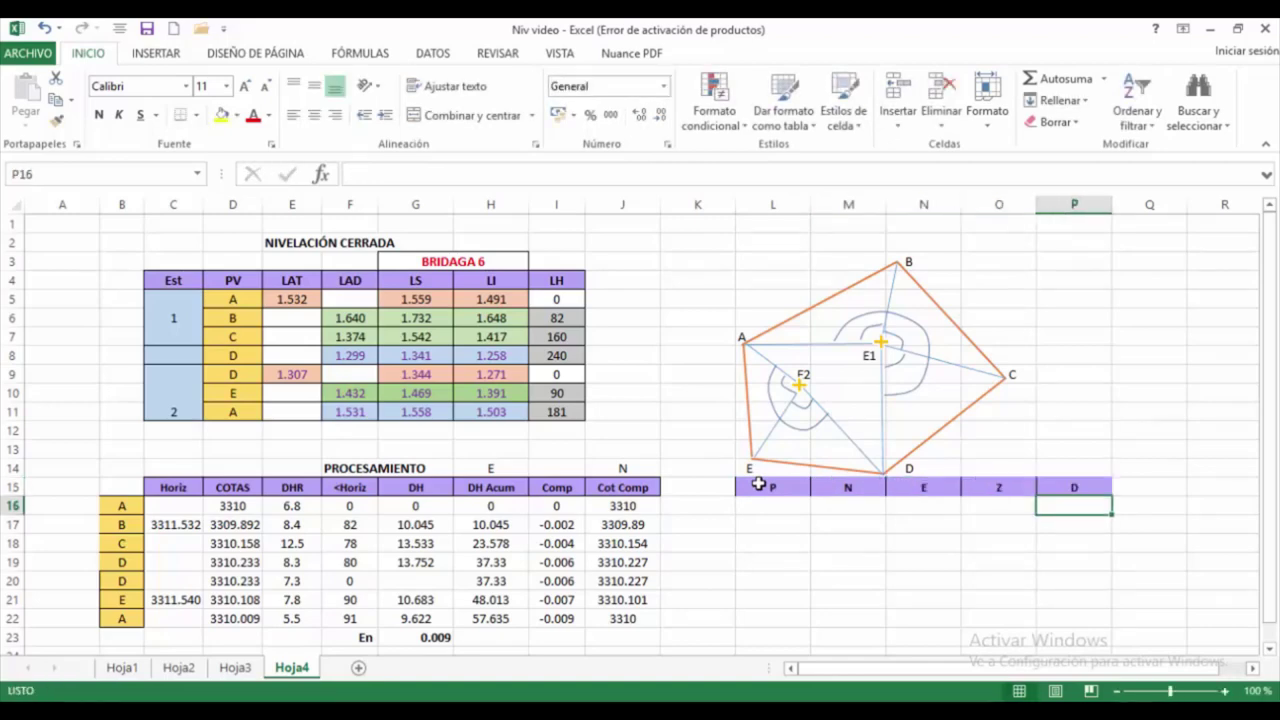
{"action": "key", "text": "Return"}
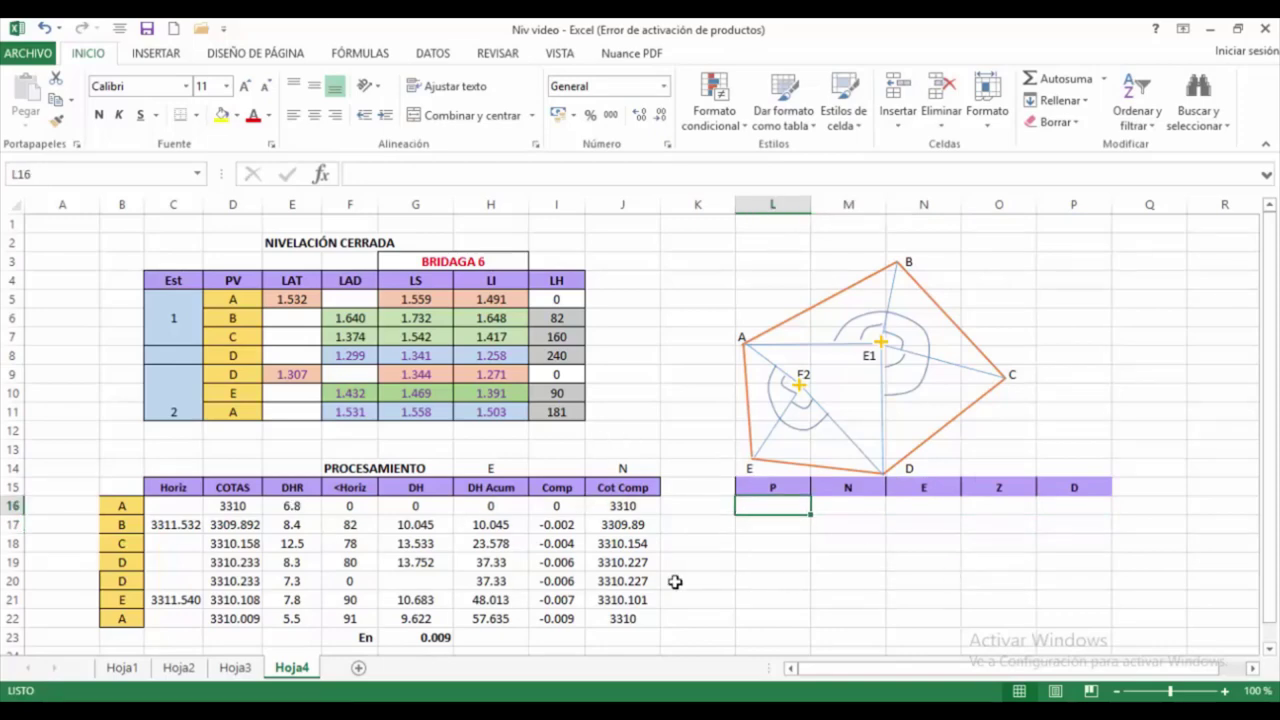
Number the points 1 to 6 in the P column, from L16 to L21.
{"action": "type", "text": "1"}
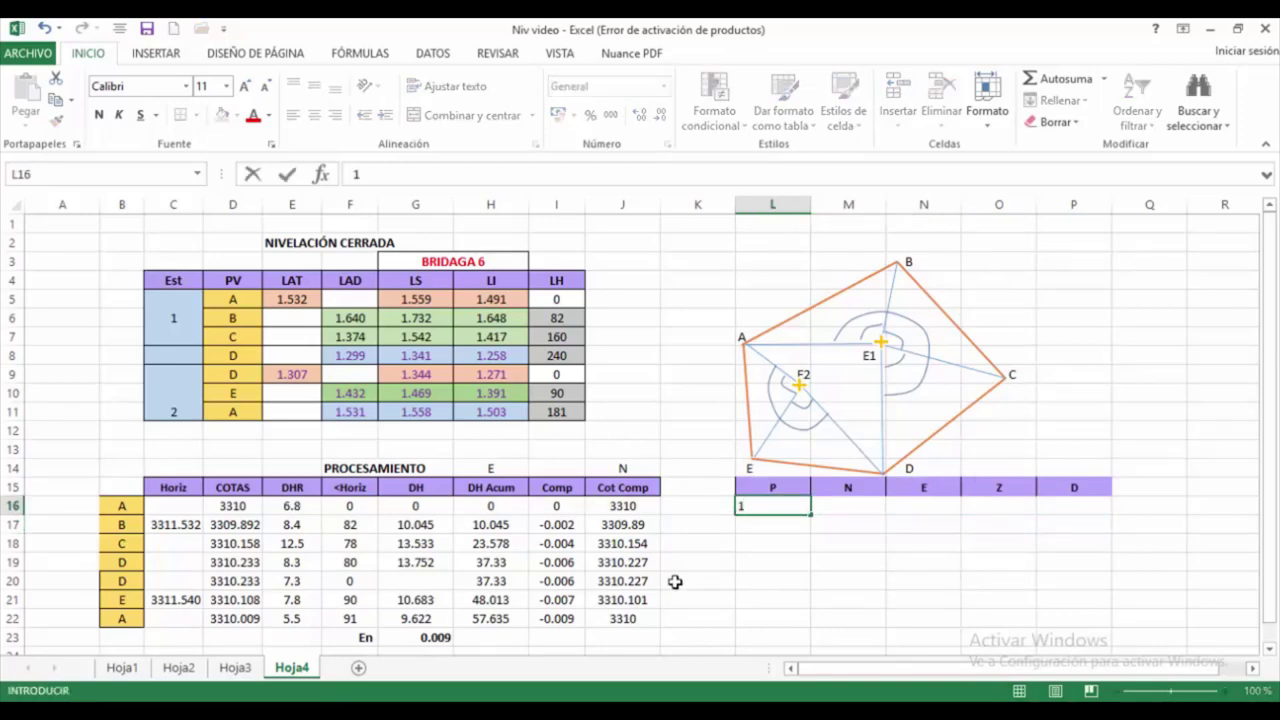
{"action": "key", "text": "Return"}
{"action": "type", "text": "2"}
{"action": "key", "text": "Return"}
{"action": "type", "text": "3"}
{"action": "key", "text": "Return"}
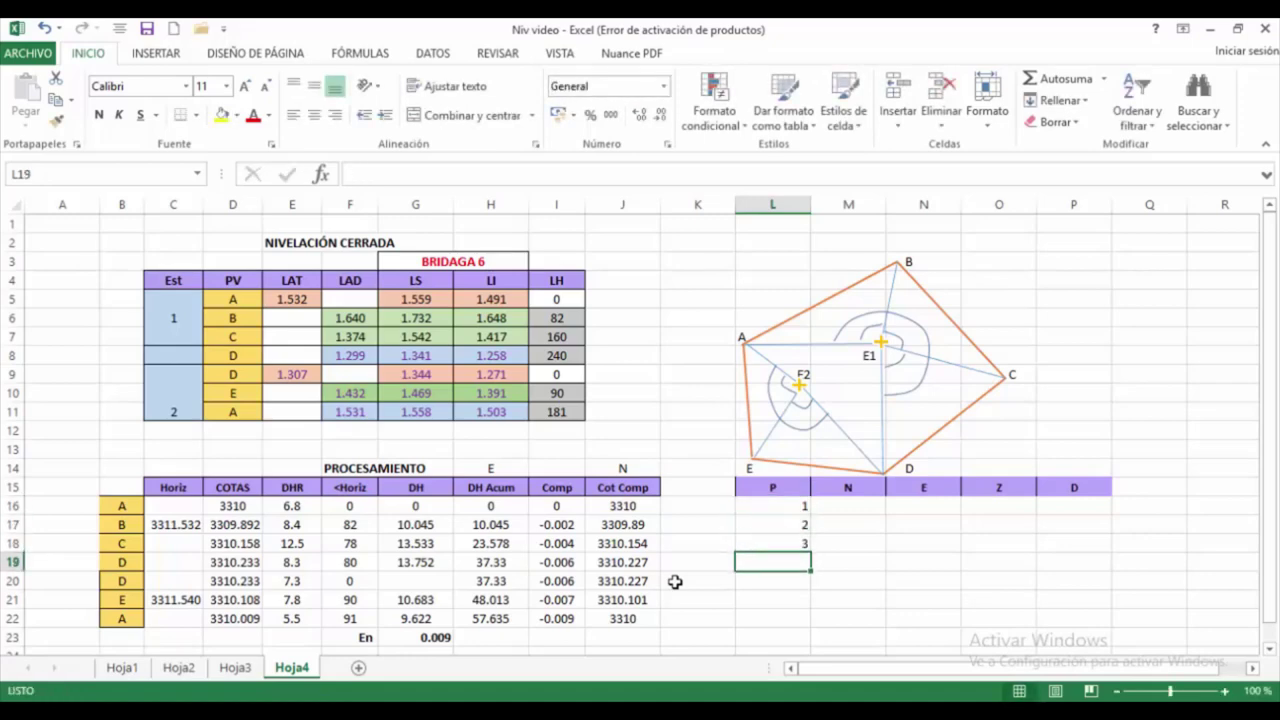
{"action": "type", "text": "4"}
{"action": "key", "text": "Return"}
{"action": "type", "text": "5"}
{"action": "key", "text": "Return"}
{"action": "type", "text": "6"}
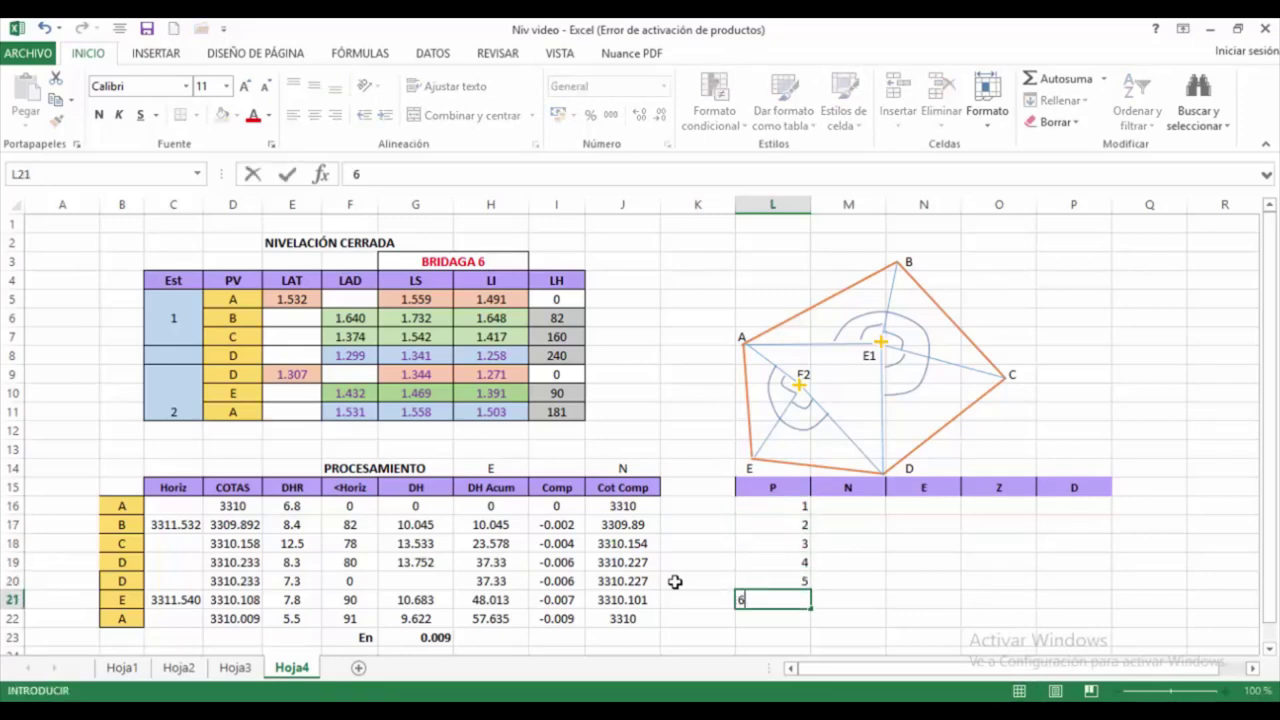
{"action": "key", "text": "Tab"}
Fill the N column with 0 for all six points, from M16 to M21.
{"action": "key", "text": "Up"}
{"action": "key", "text": "Up"}
{"action": "key", "text": "Up"}
{"action": "key", "text": "Up"}
{"action": "key", "text": "Up"}
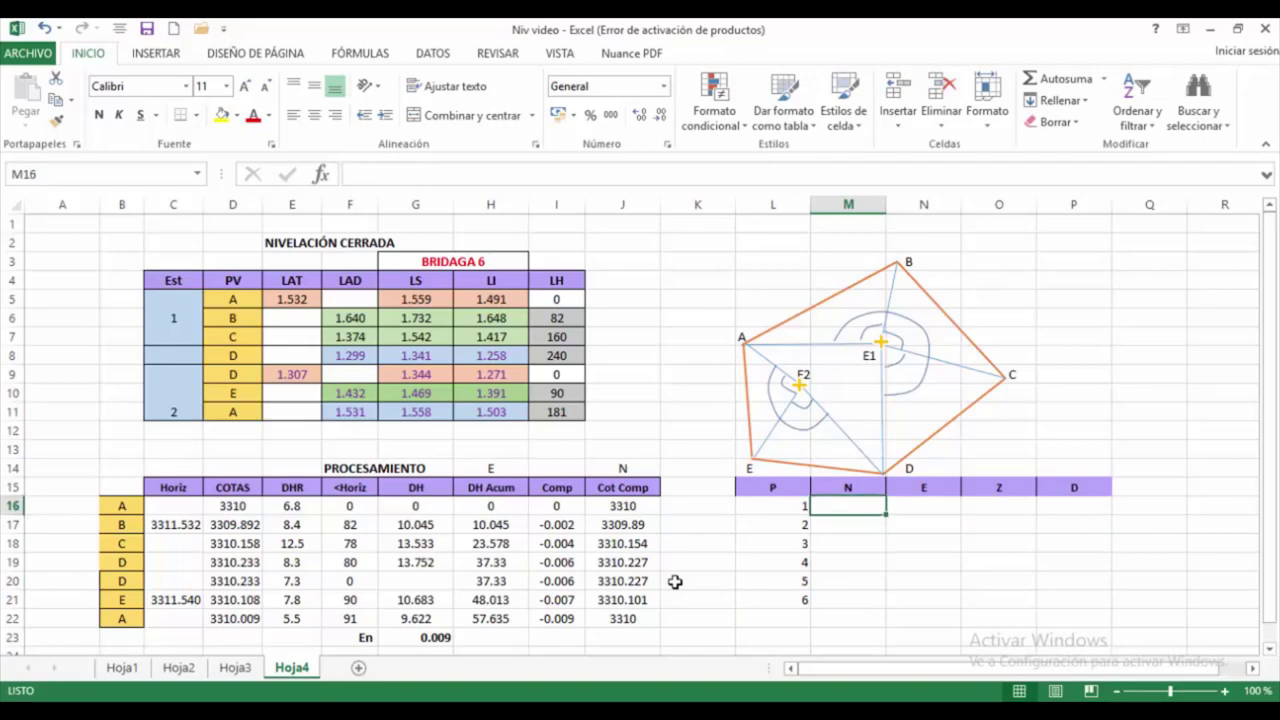
{"action": "key", "text": "ctrl+v"}
{"action": "key", "text": "Down"}
{"action": "key", "text": "ctrl+v"}
{"action": "key", "text": "Down"}
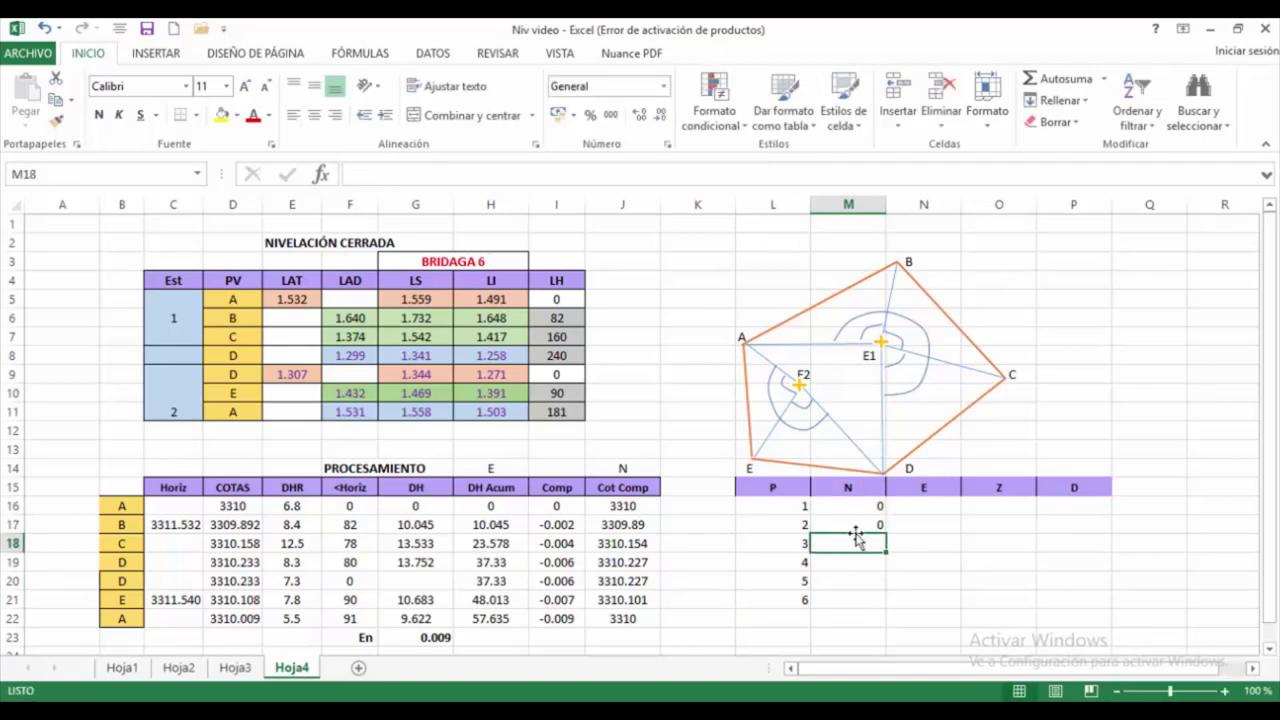
{"action": "left_click", "coordinate": [858, 491]}
{"action": "left_click_drag", "start_coordinate": [850, 507], "coordinate": [885, 608]}
Enter =TEXTO(H16,"0.000") in N16 to bring in the accumulated distance, and fill it down to N22.
{"action": "left_click", "coordinate": [925, 507]}
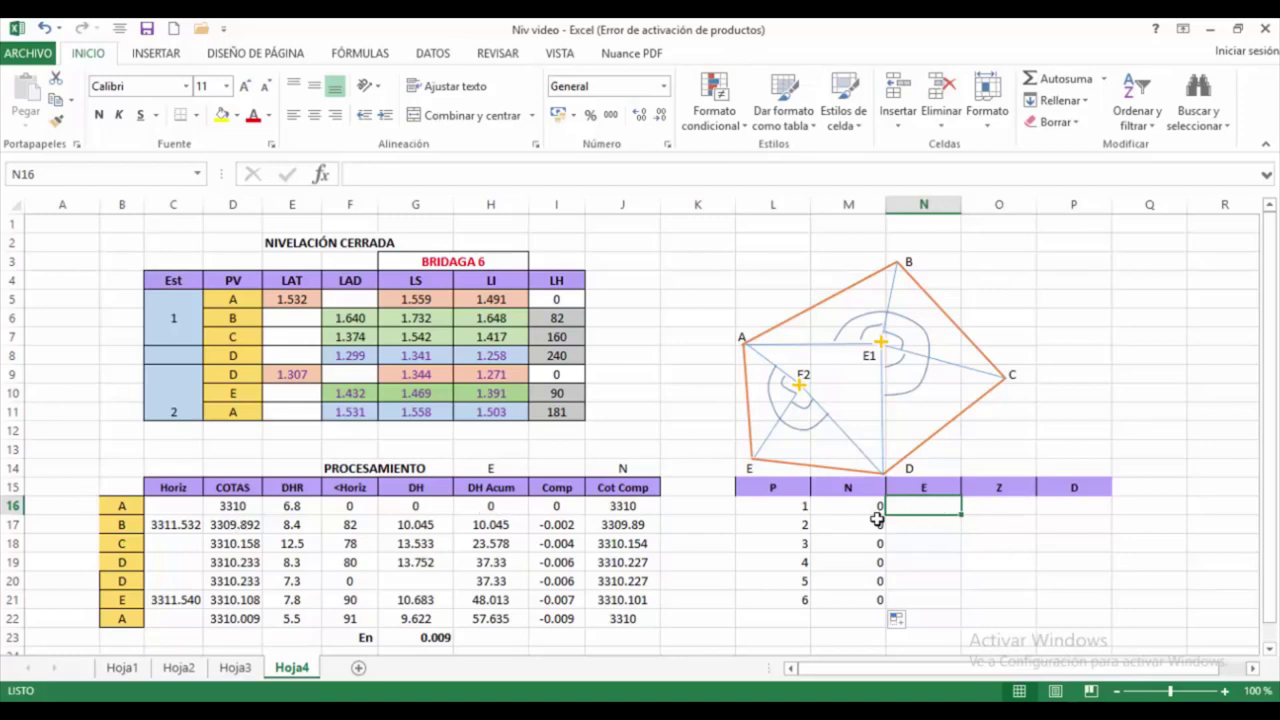
{"action": "type", "text": "="}
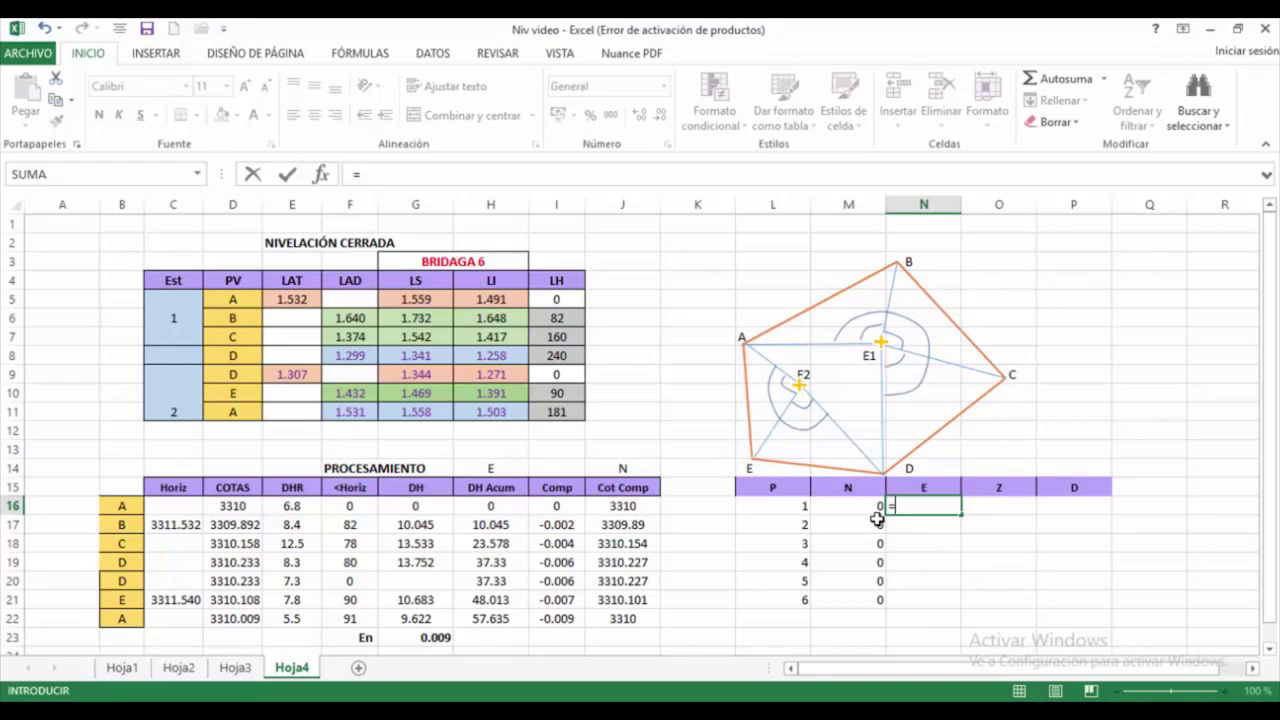
{"action": "type", "text": "TE"}
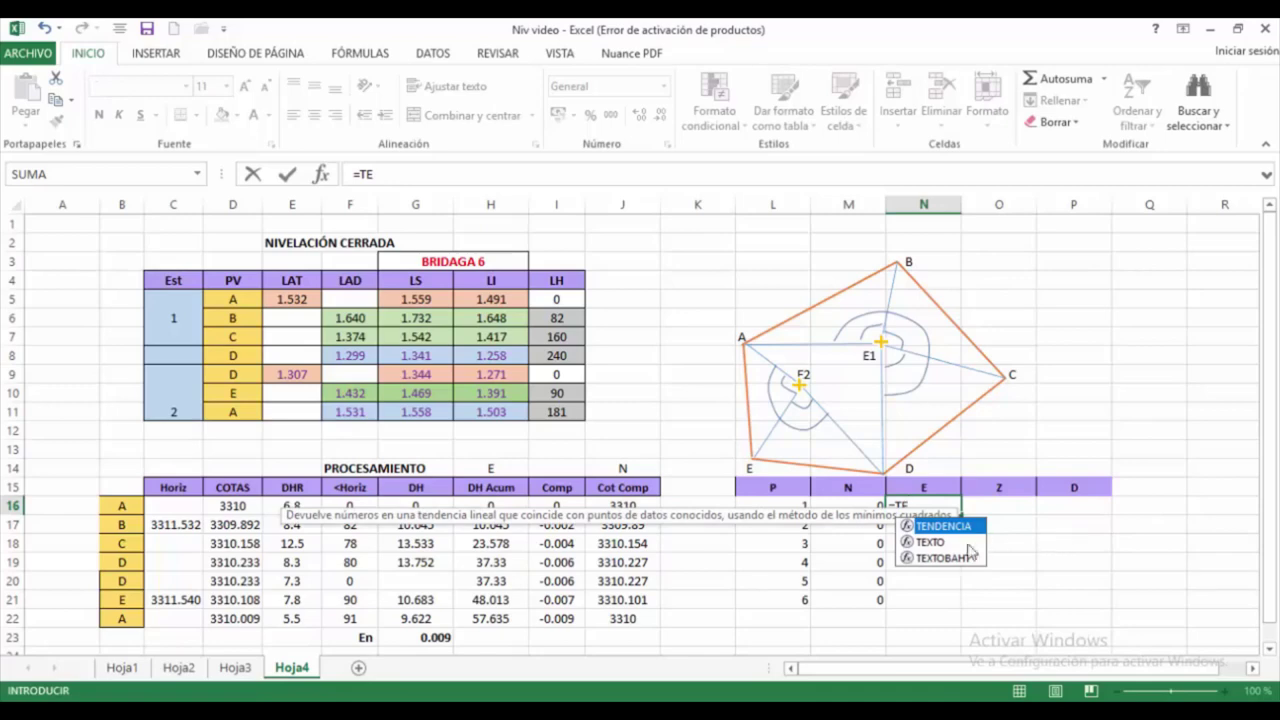
{"action": "left_click", "coordinate": [967, 543]}
{"action": "key", "text": "Tab"}
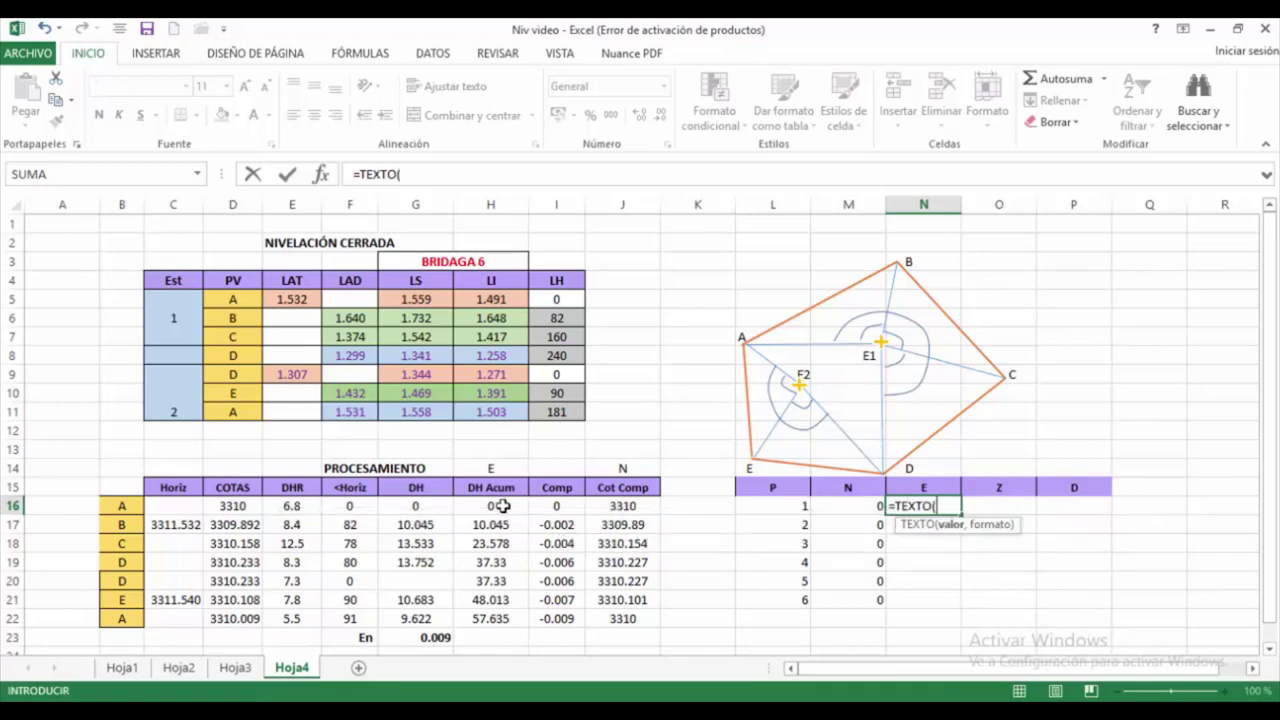
{"action": "left_click", "coordinate": [501, 506]}
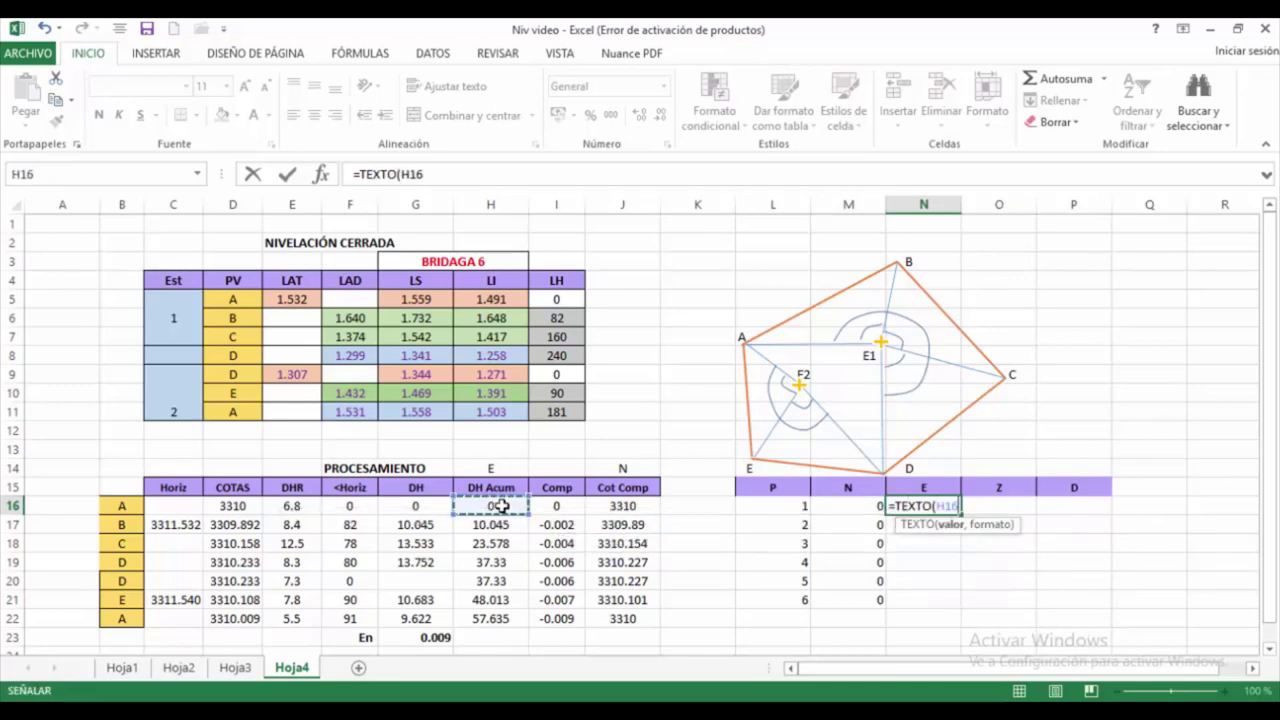
{"action": "type", "text": ",\"0"}
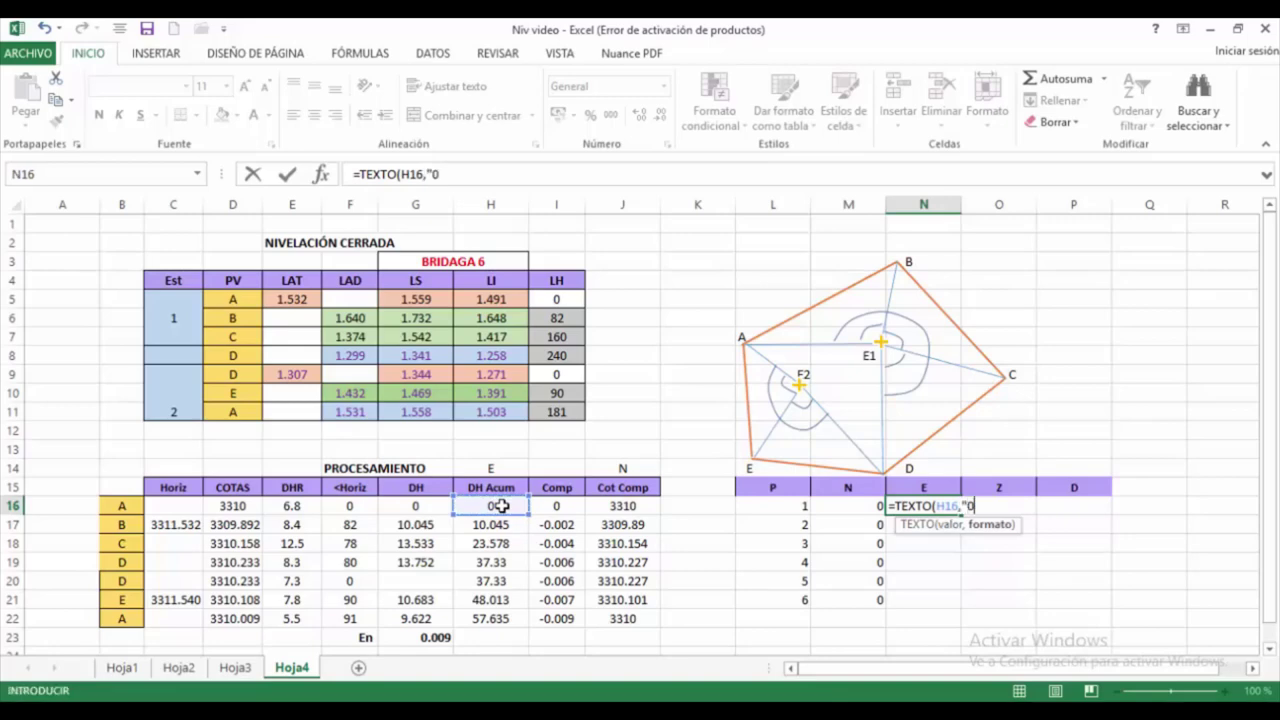
{"action": "type", "text": ".000\")"}
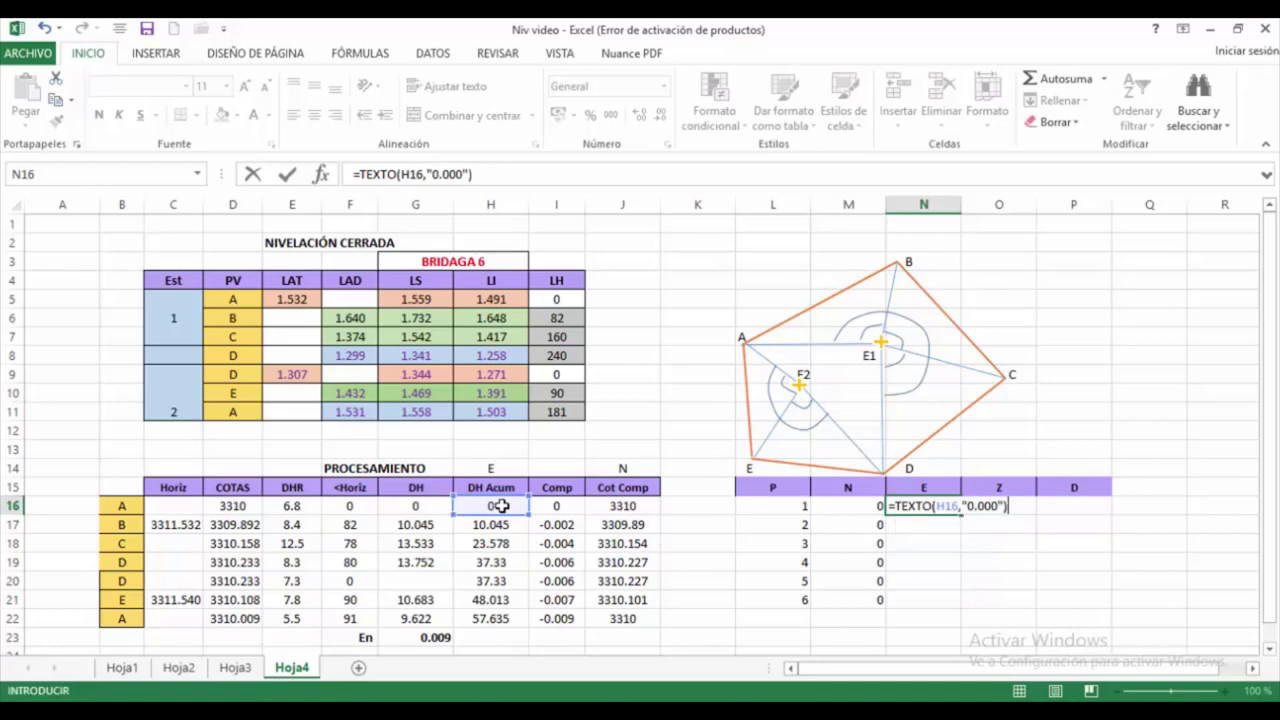
{"action": "key", "text": "Return"}
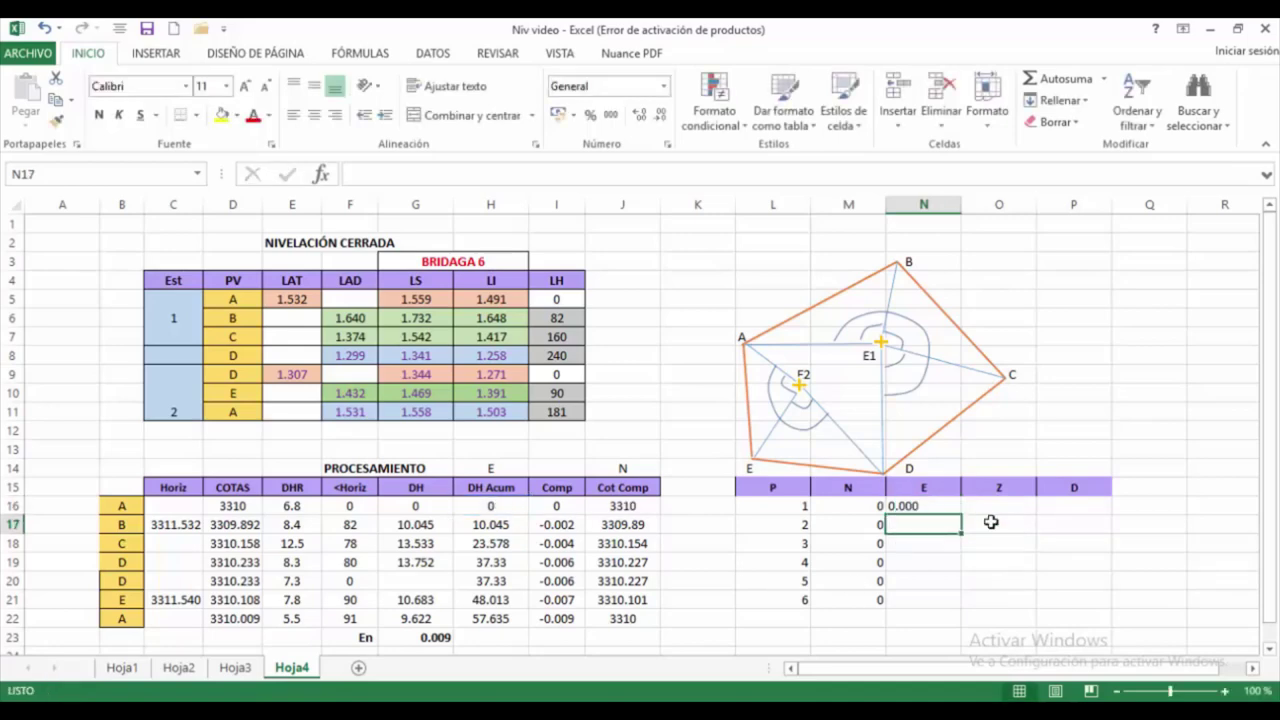
{"action": "left_click", "coordinate": [940, 506]}
{"action": "left_click_drag", "start_coordinate": [960, 514], "coordinate": [960, 628]}
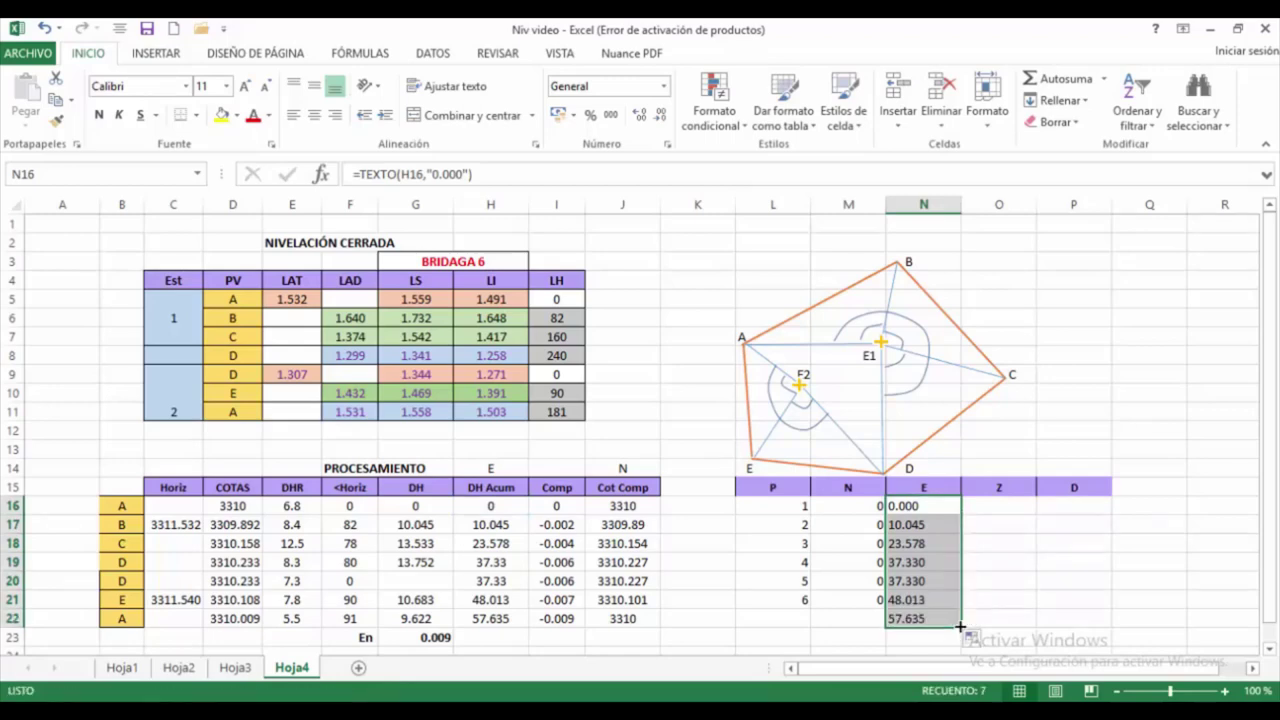
Enter =TEXTO(J16,"0.000") in O16 to bring in the compensated elevation, and fill it down to O22.
{"action": "left_click", "coordinate": [996, 507]}
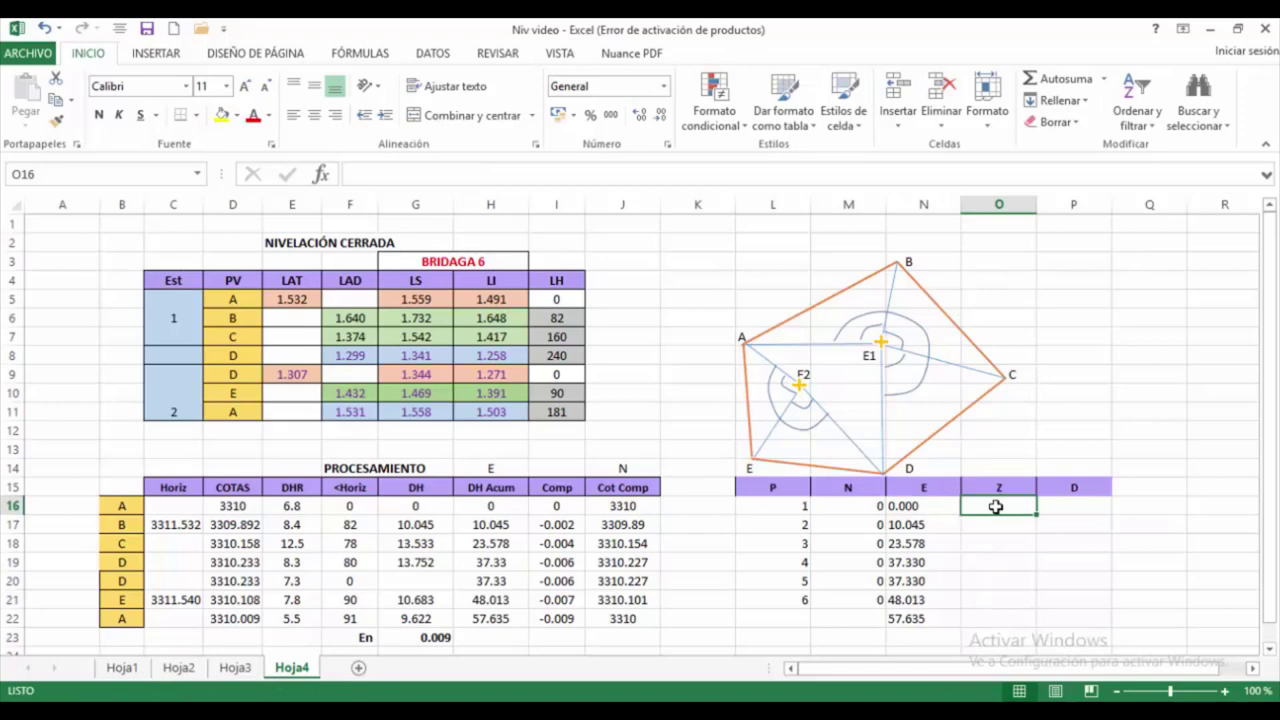
{"action": "type", "text": "="}
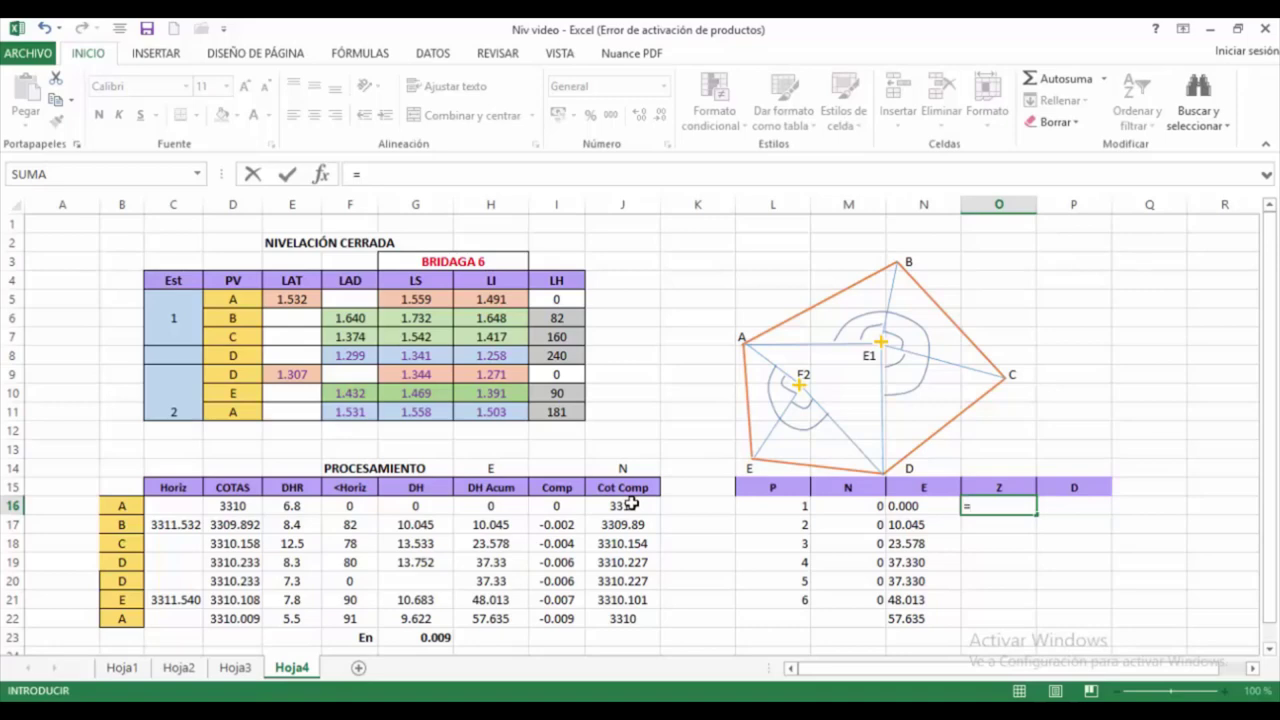
{"action": "type", "text": "TEC"}
{"action": "key", "text": "BackSpace"}
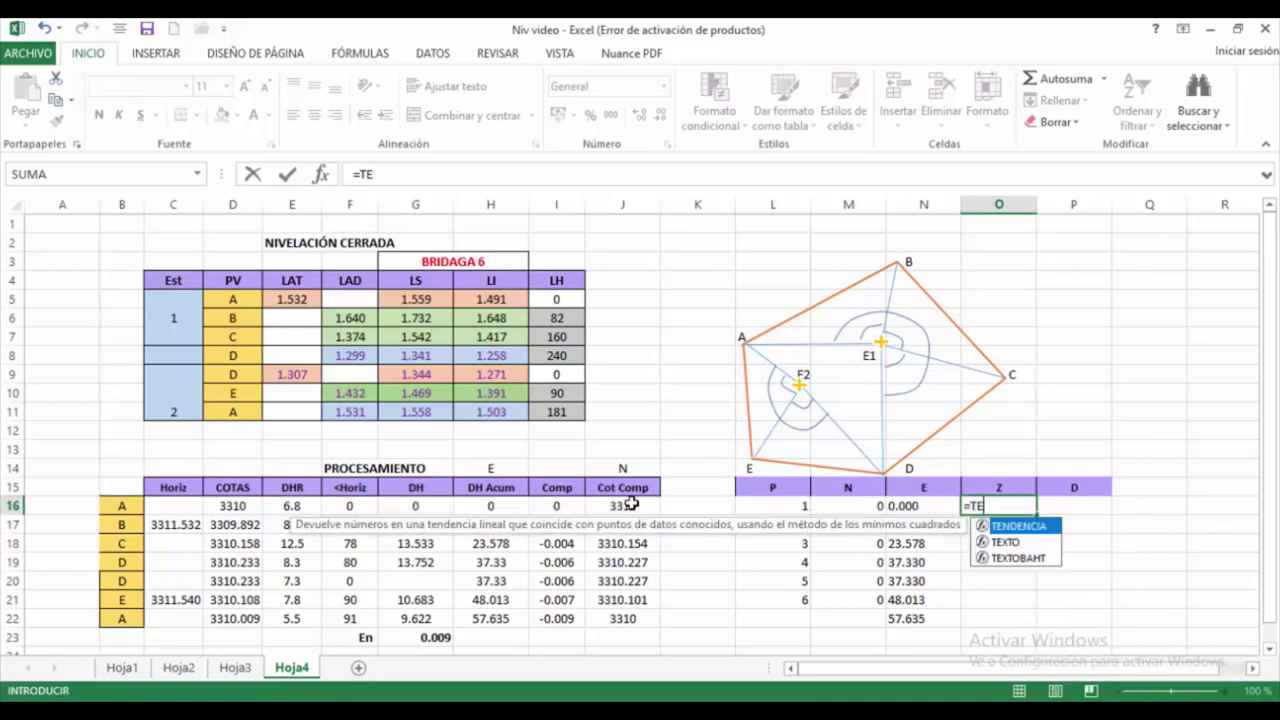
{"action": "key", "text": "BackSpace"}
{"action": "key", "text": "BackSpace"}
{"action": "type", "text": "TEX"}
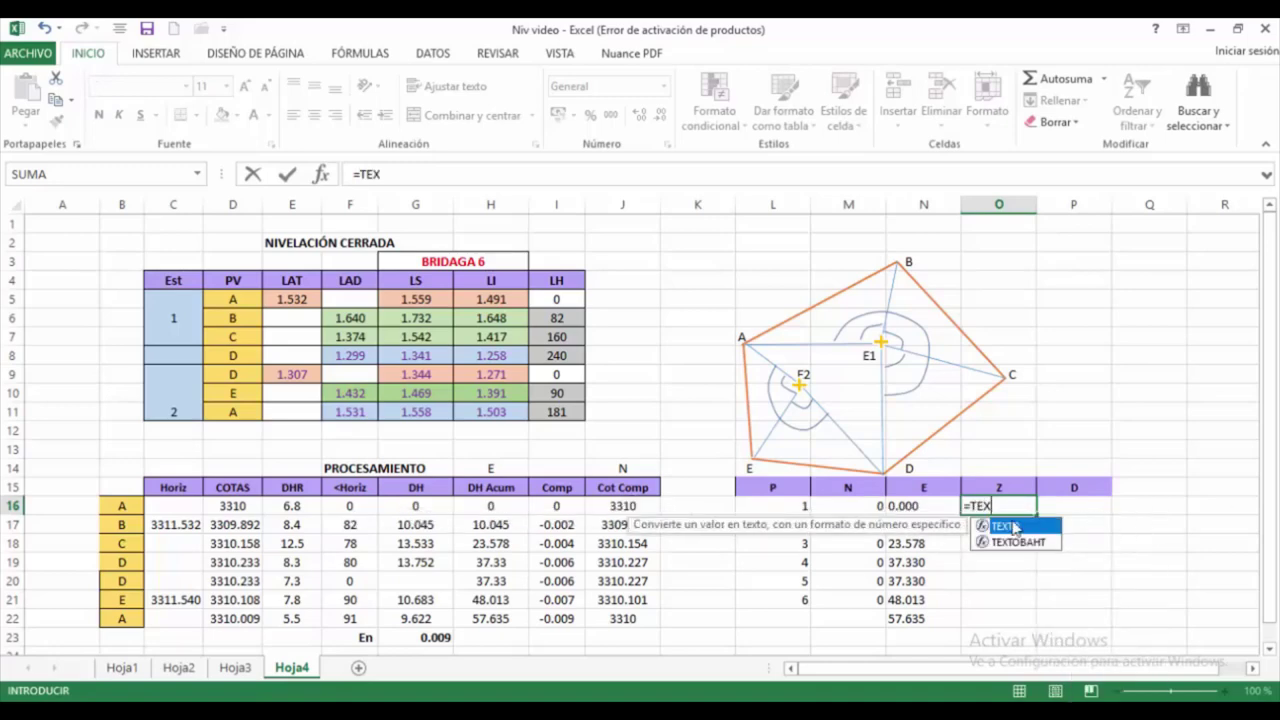
{"action": "key", "text": "Tab"}
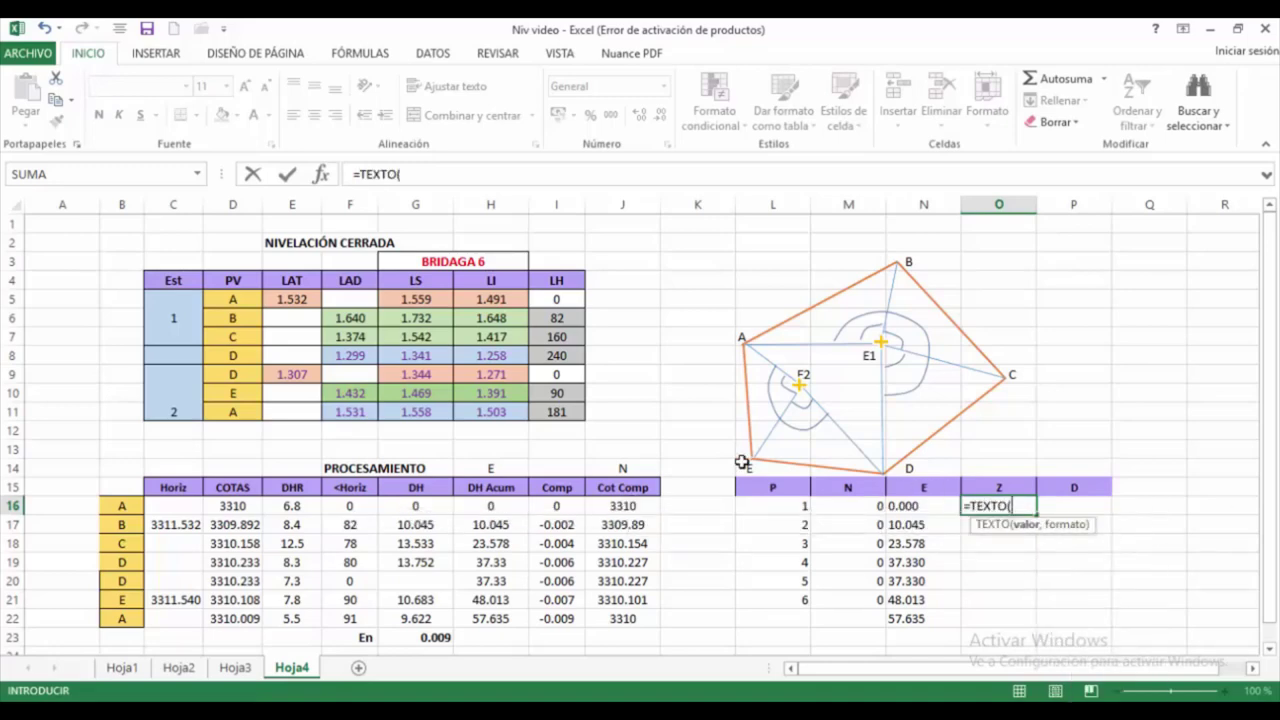
{"action": "left_click", "coordinate": [624, 507]}
{"action": "type", "text": ","}
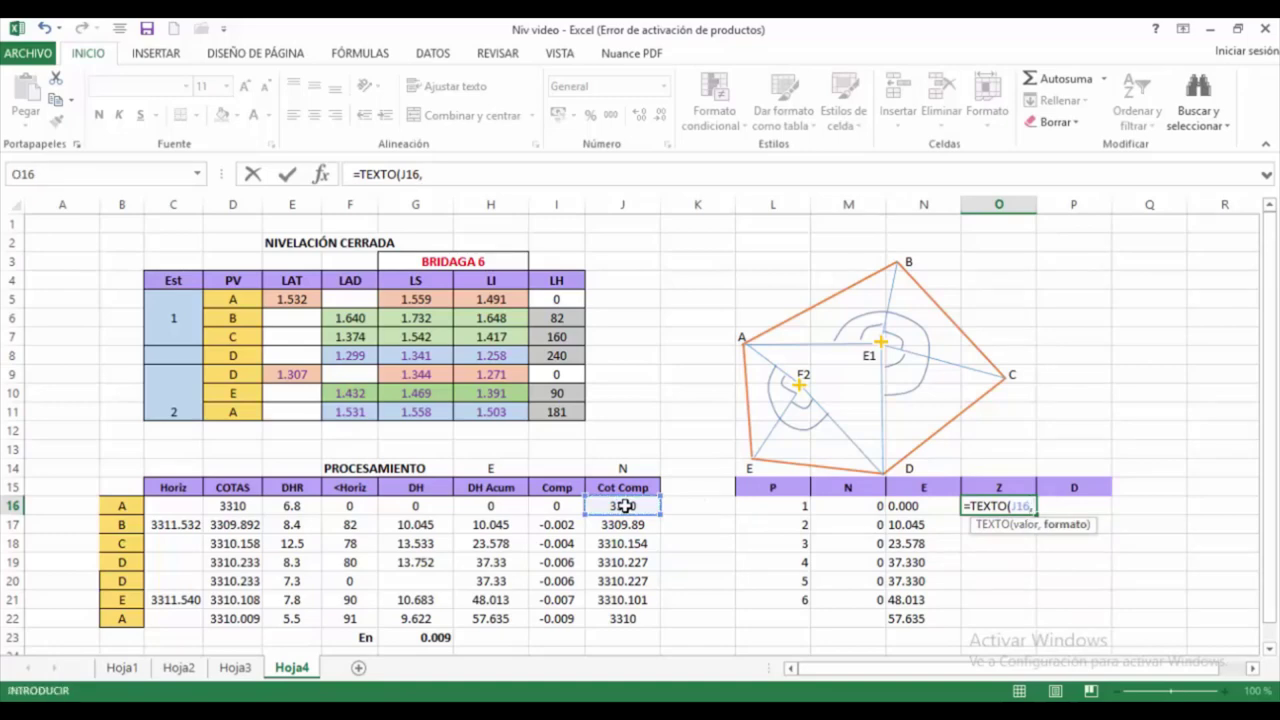
{"action": "type", "text": "\"0.000"}
{"action": "key", "text": "Return"}
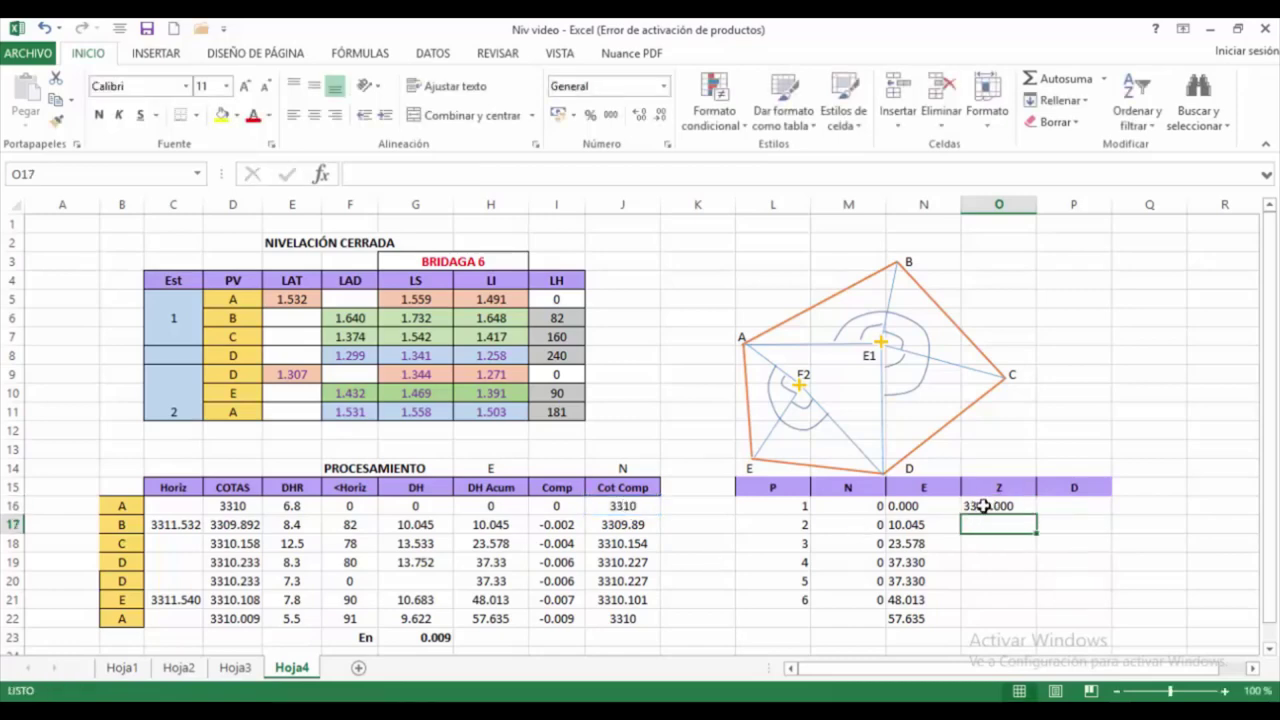
{"action": "left_click", "coordinate": [990, 506]}
{"action": "left_click_drag", "start_coordinate": [1036, 514], "coordinate": [1025, 630]}
{"action": "left_click", "coordinate": [928, 634]}
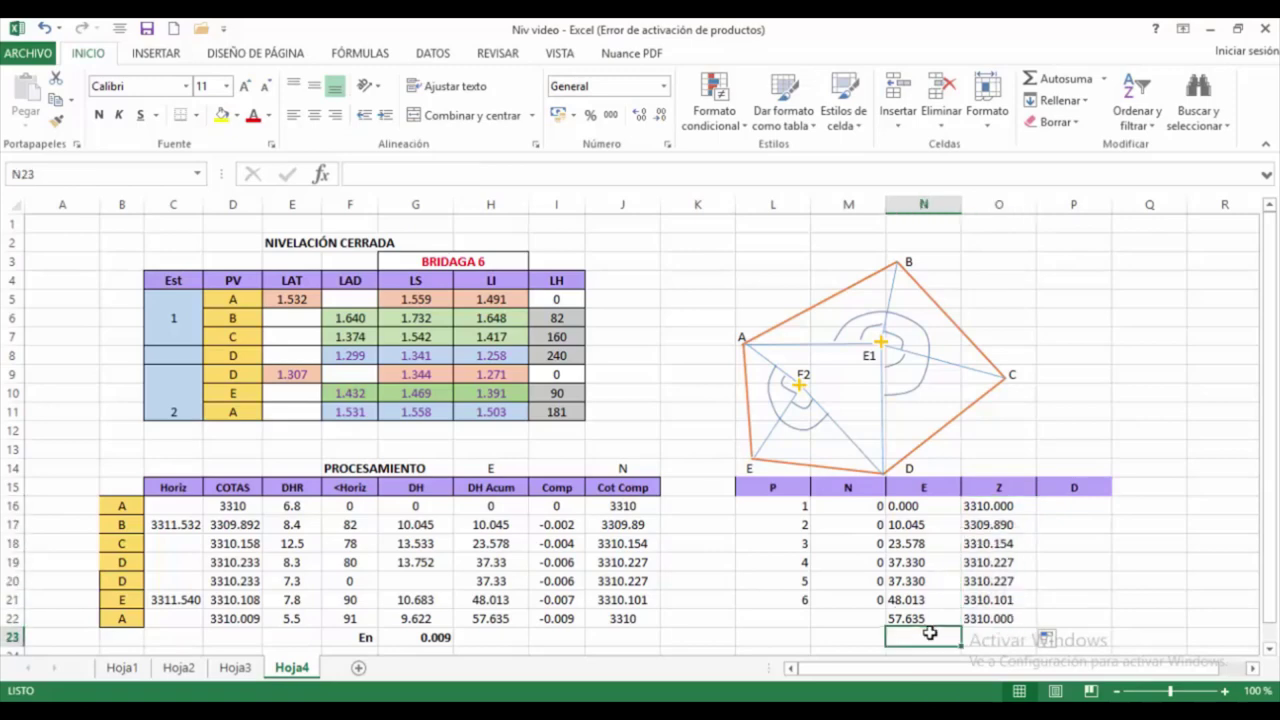
Clear the duplicated point D values in the E and Z columns, cells N19:O19.
{"action": "left_click_drag", "start_coordinate": [922, 562], "coordinate": [997, 564]}
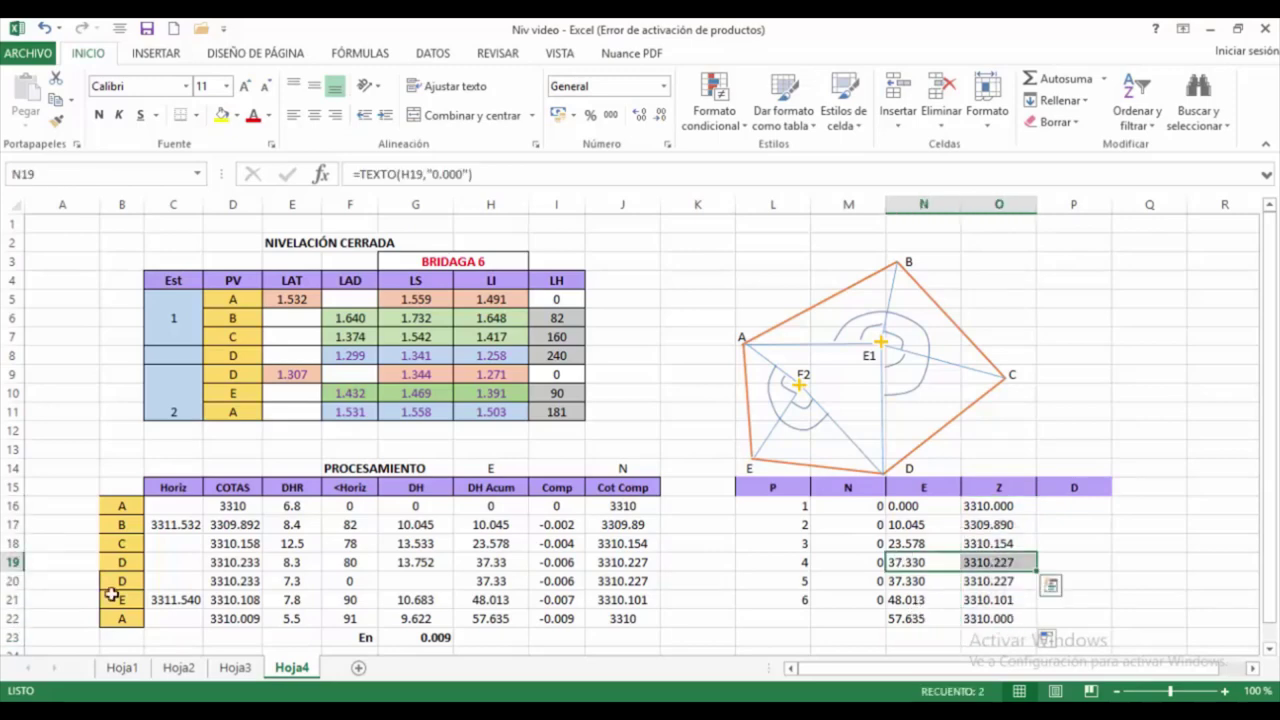
{"action": "key", "text": "Delete"}
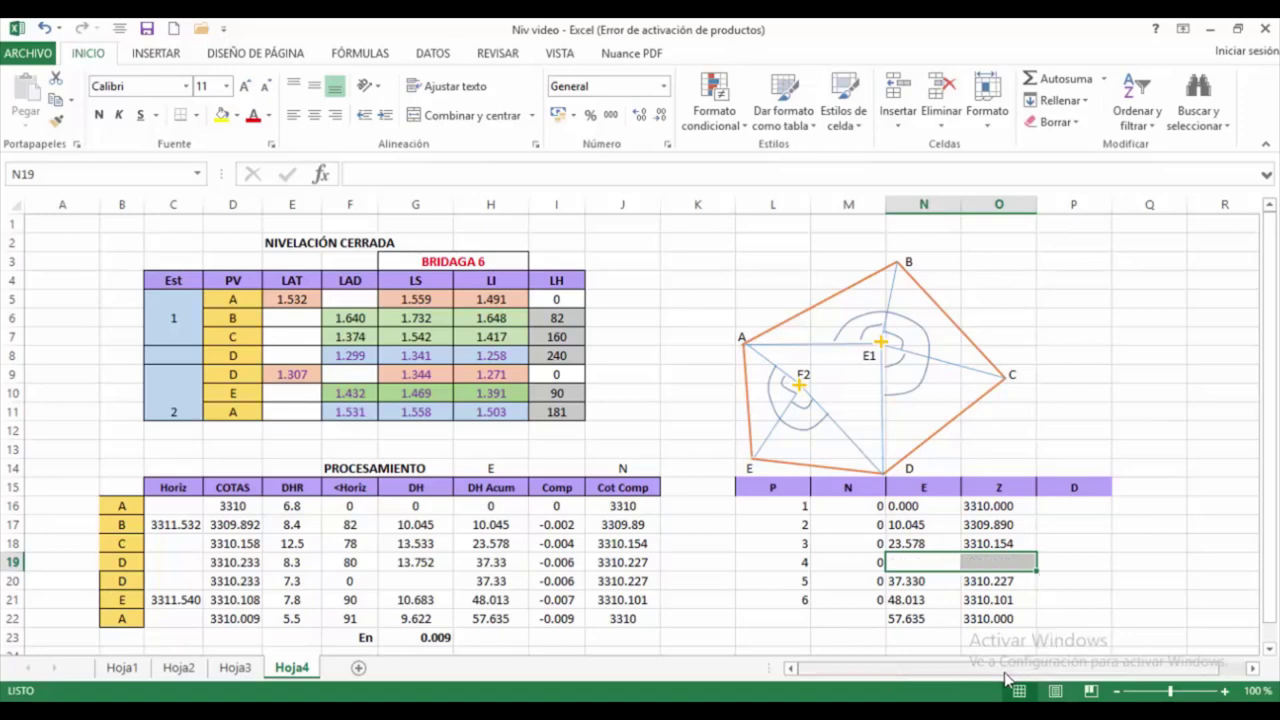
Move the remaining E and Z values, cells N20:O22, up one row to start at N19.
{"action": "left_click_drag", "start_coordinate": [897, 582], "coordinate": [970, 612]}
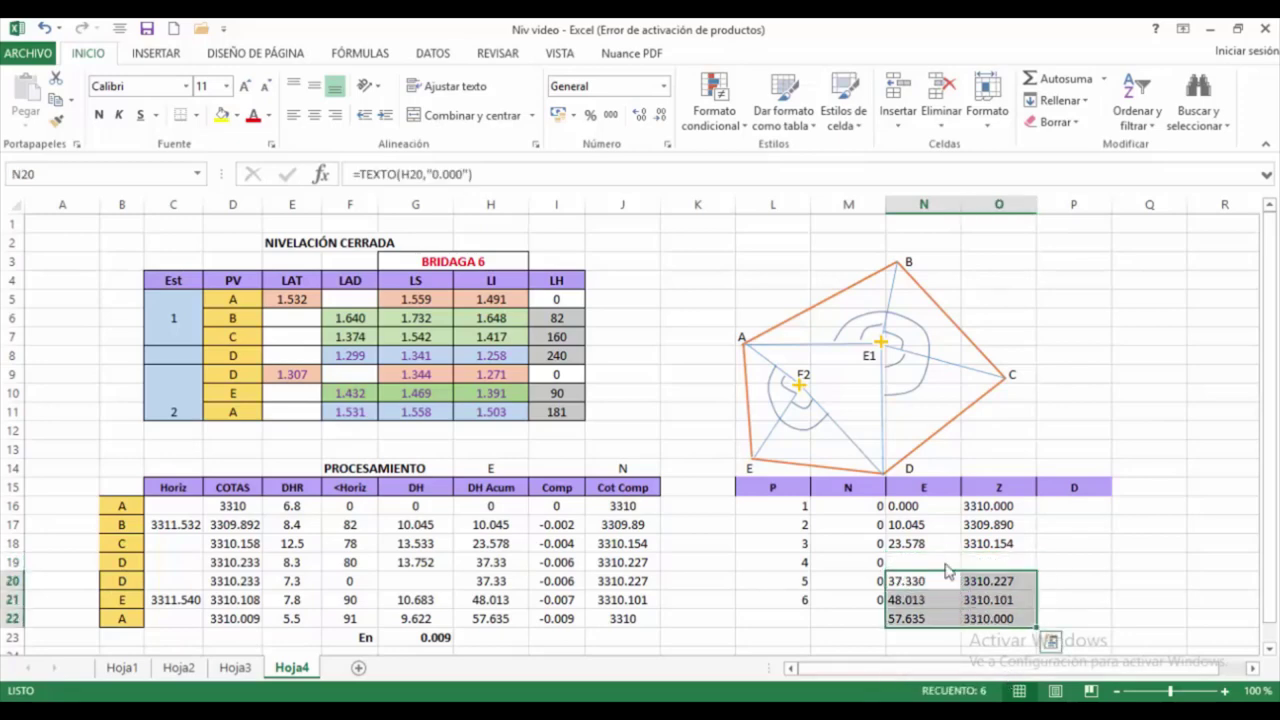
{"action": "left_click_drag", "start_coordinate": [947, 571], "coordinate": [947, 552]}
{"action": "left_click", "coordinate": [1078, 508]}
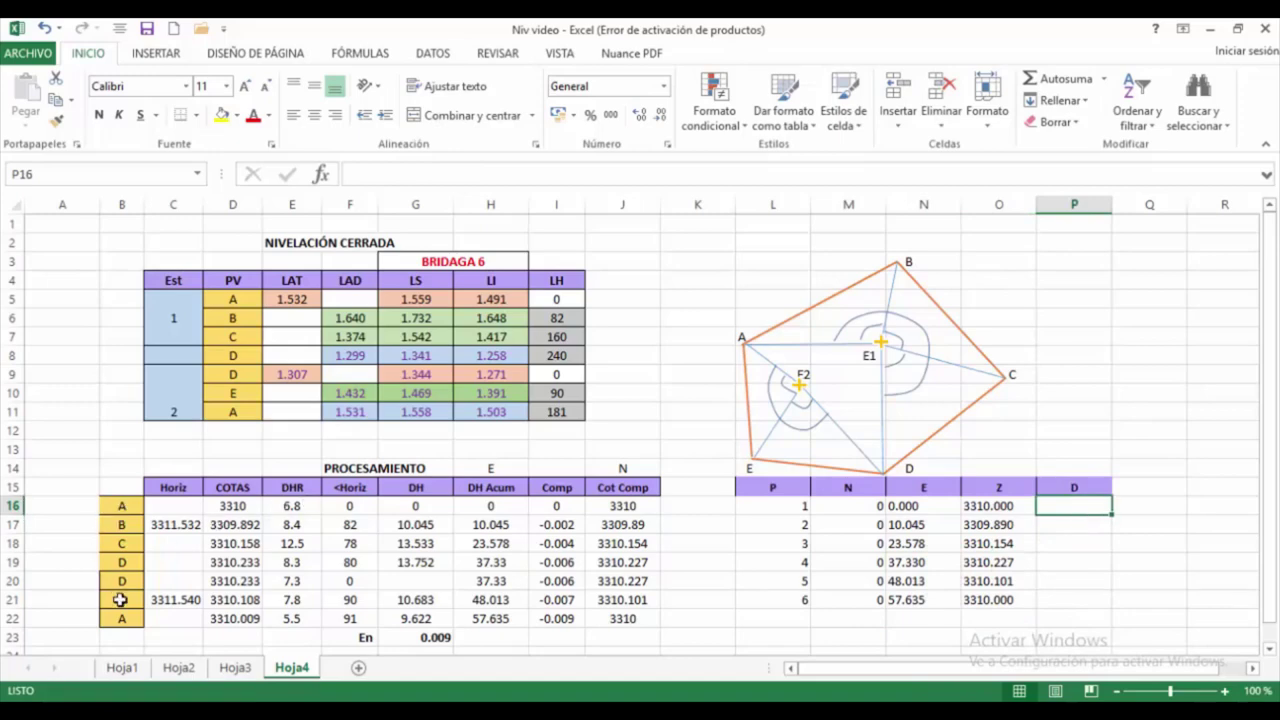
Copy the point letters from B16:B22 into the D column of the point table, starting at P16.
{"action": "left_click_drag", "start_coordinate": [121, 506], "coordinate": [120, 616]}
{"action": "key", "text": "ctrl+c"}
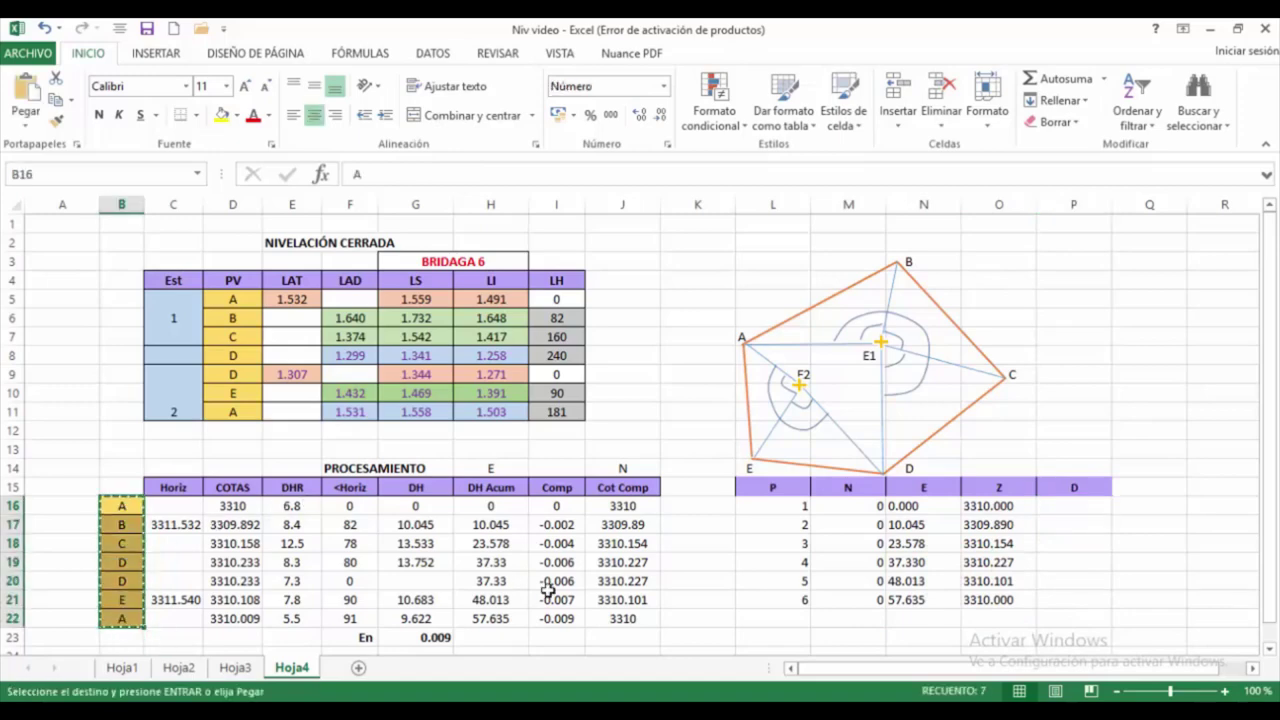
{"action": "left_click", "coordinate": [1086, 508]}
{"action": "key", "text": "ctrl+v"}
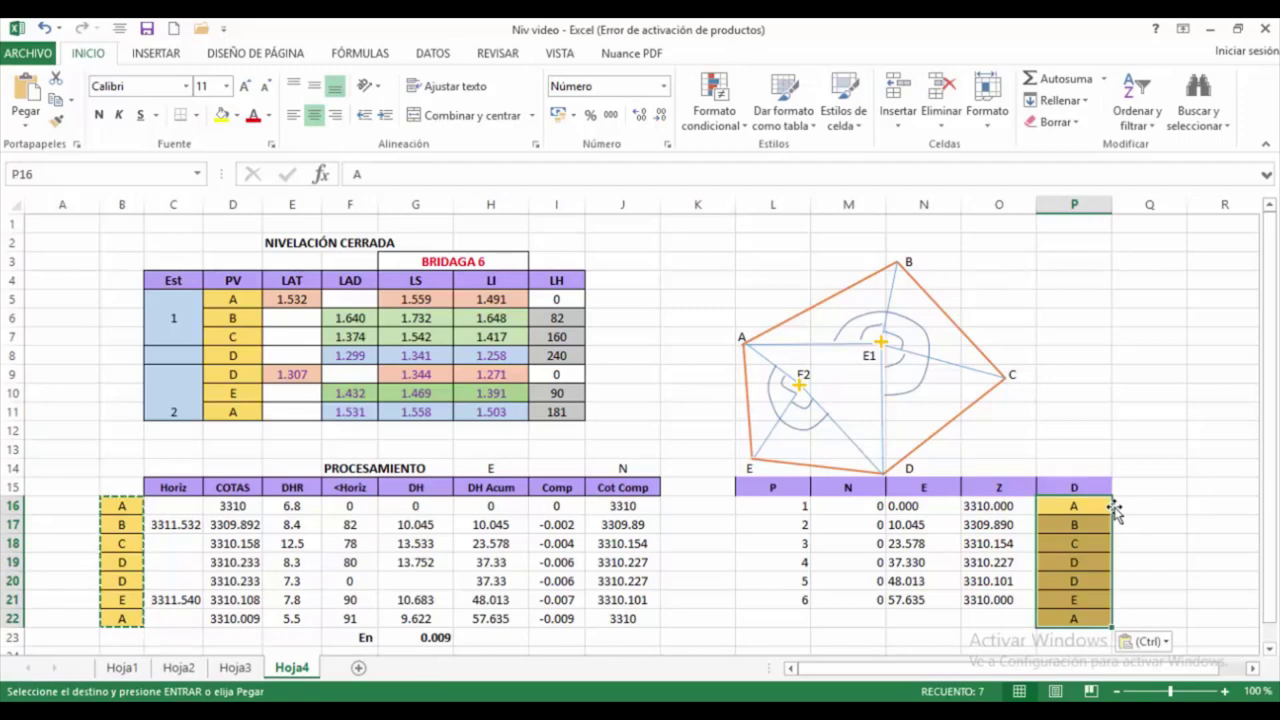
Remove the duplicate letter D from the point table's D column and move the letters below it up one row.
{"action": "left_click", "coordinate": [1073, 565]}
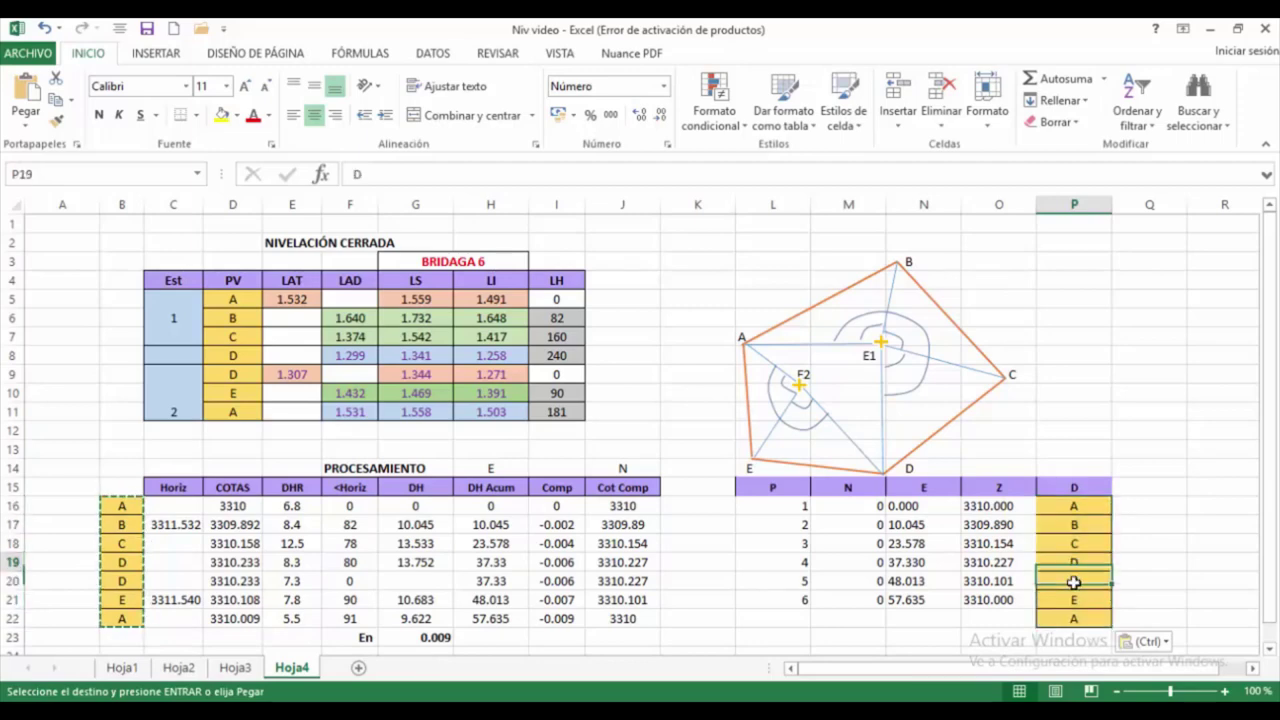
{"action": "key", "text": "Delete"}
{"action": "left_click_drag", "start_coordinate": [1073, 582], "coordinate": [1064, 558]}
{"action": "left_click", "coordinate": [1150, 506]}
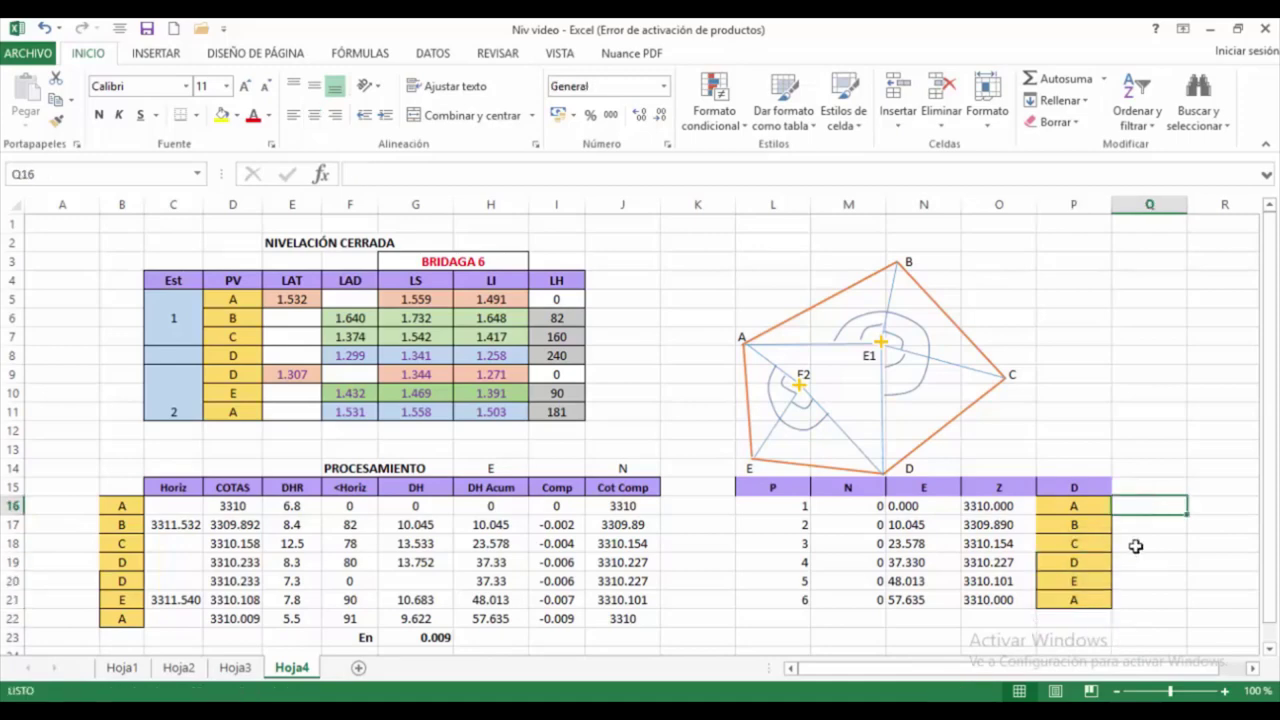
Replace the TEXTO formulas in N16:O21 with their values by copying the range and pasting it over itself as values only.
{"action": "left_click", "coordinate": [896, 528]}
{"action": "left_click_drag", "start_coordinate": [900, 508], "coordinate": [973, 509]}
{"action": "left_click", "coordinate": [905, 563]}
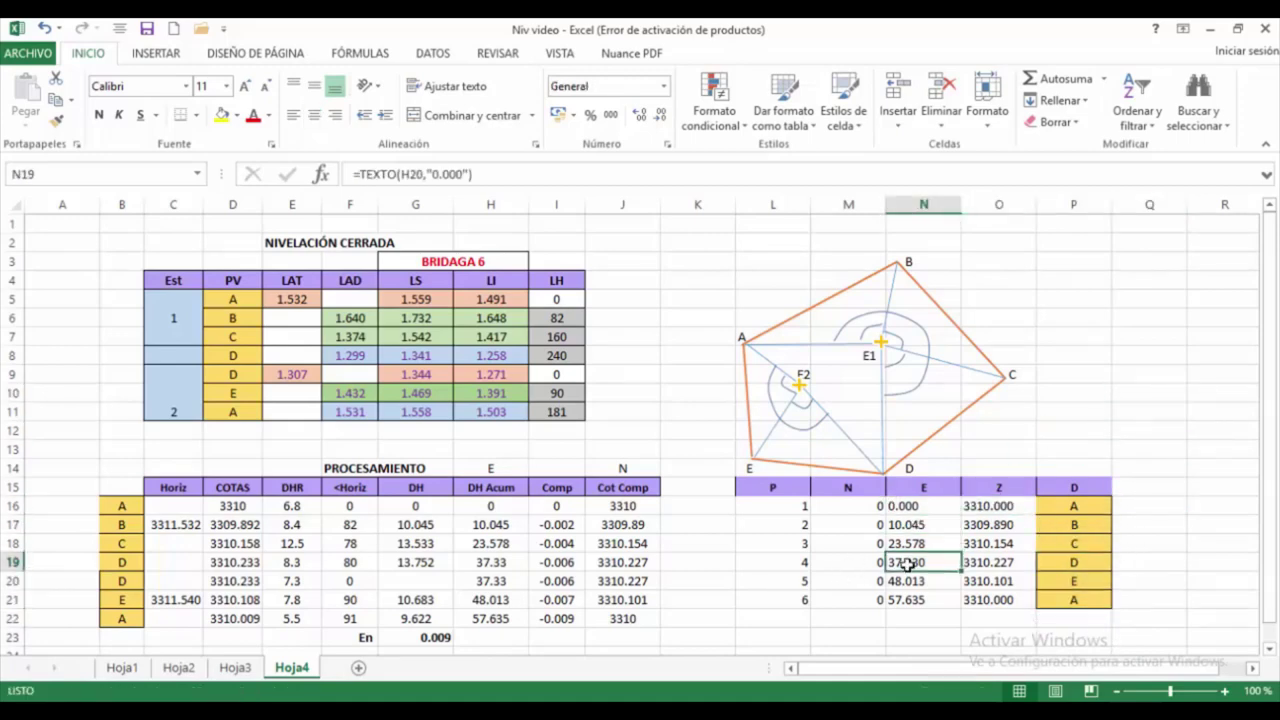
{"action": "left_click", "coordinate": [905, 507]}
{"action": "key", "text": "shift+Right"}
{"action": "key", "text": "ctrl+shift+Down"}
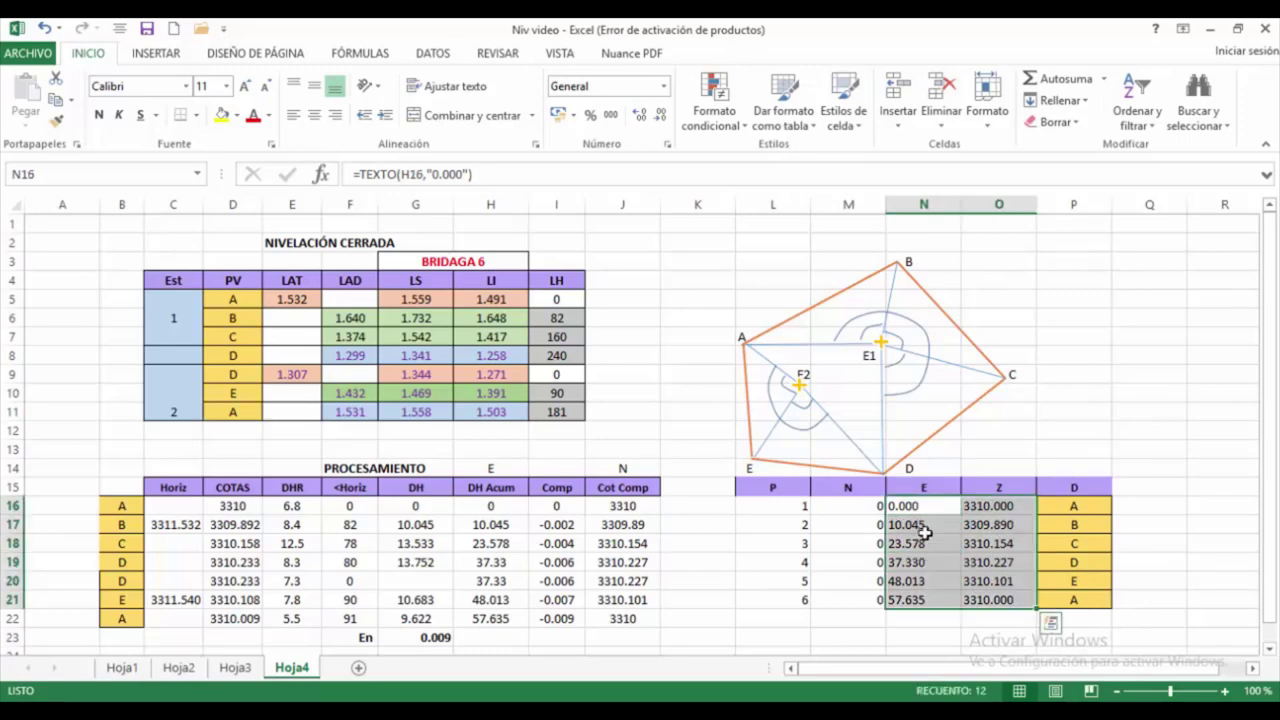
{"action": "right_click", "coordinate": [925, 533]}
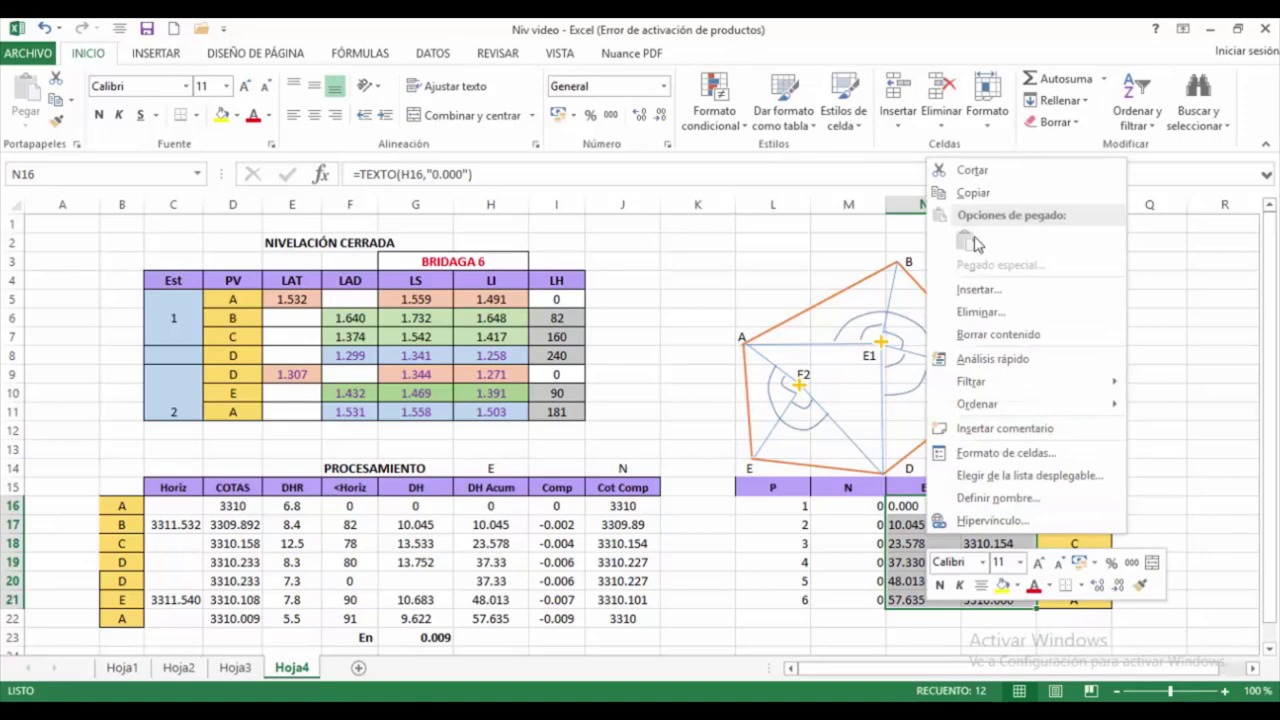
{"action": "left_click", "coordinate": [973, 192]}
{"action": "right_click", "coordinate": [940, 520]}
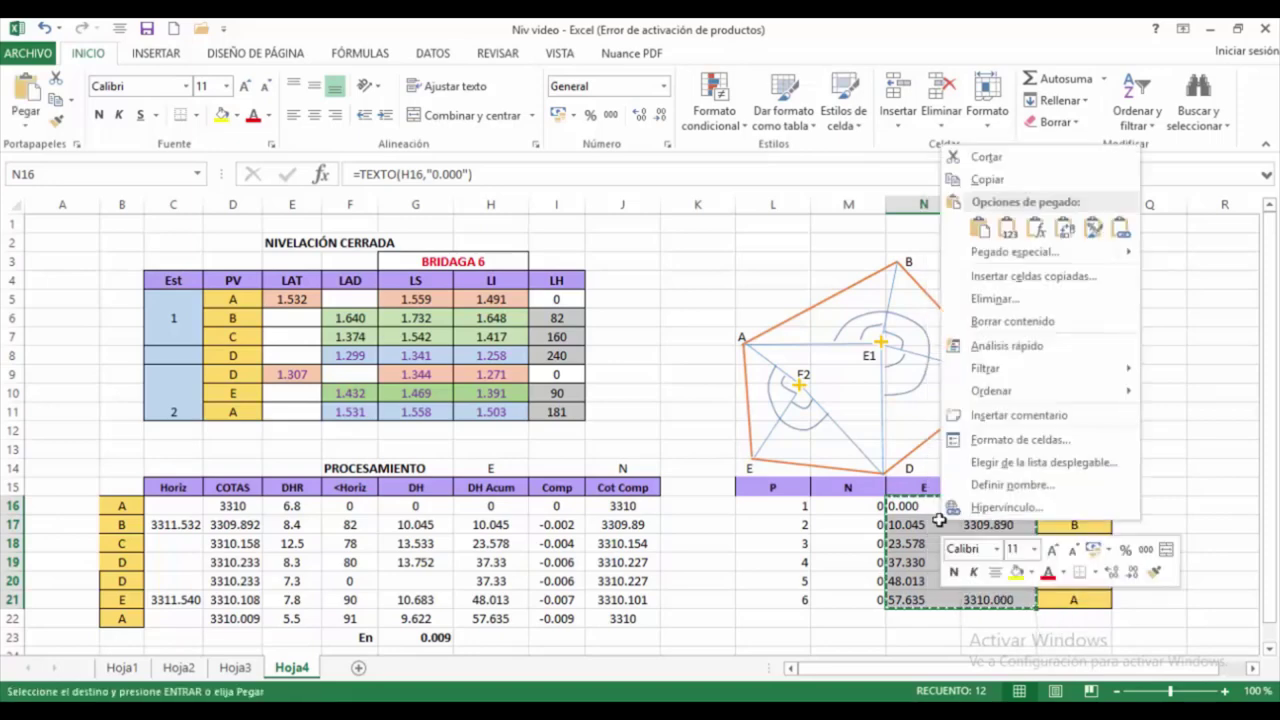
{"action": "left_click", "coordinate": [1010, 232]}
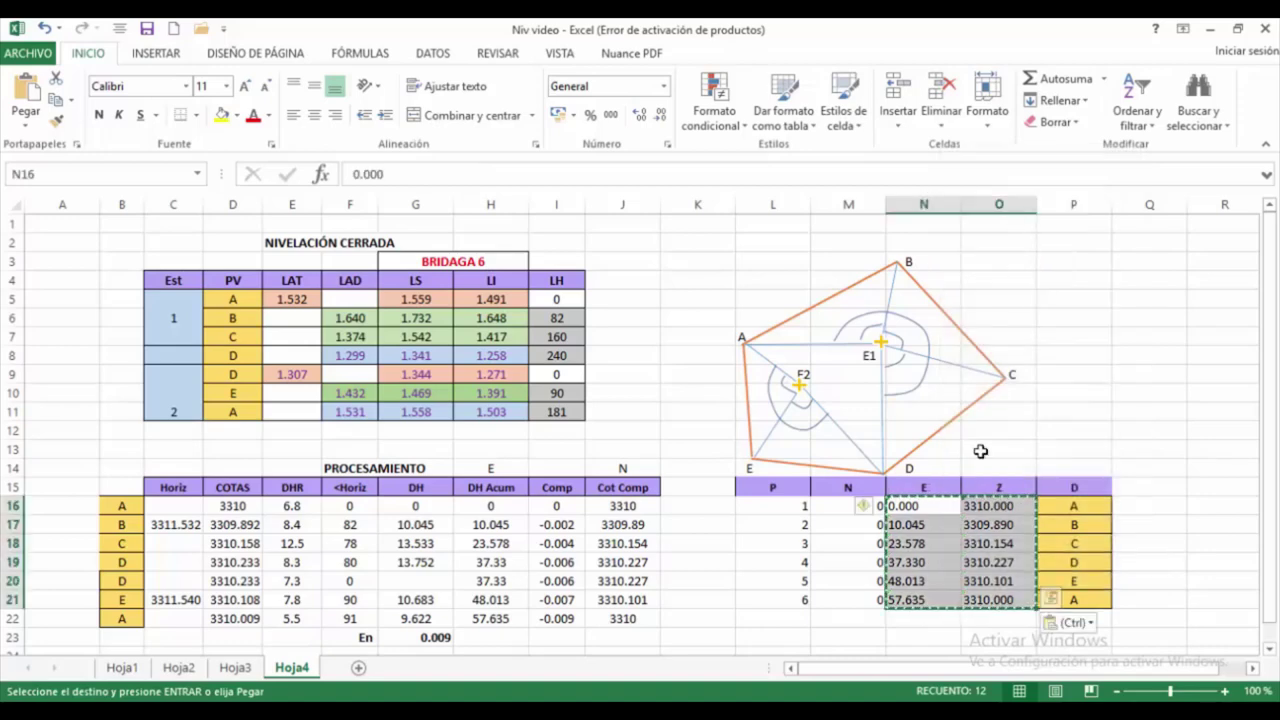
Inspect the contents of cells N17 and O19 to check whether they hold plain values instead of formulas.
{"action": "left_click", "coordinate": [932, 528]}
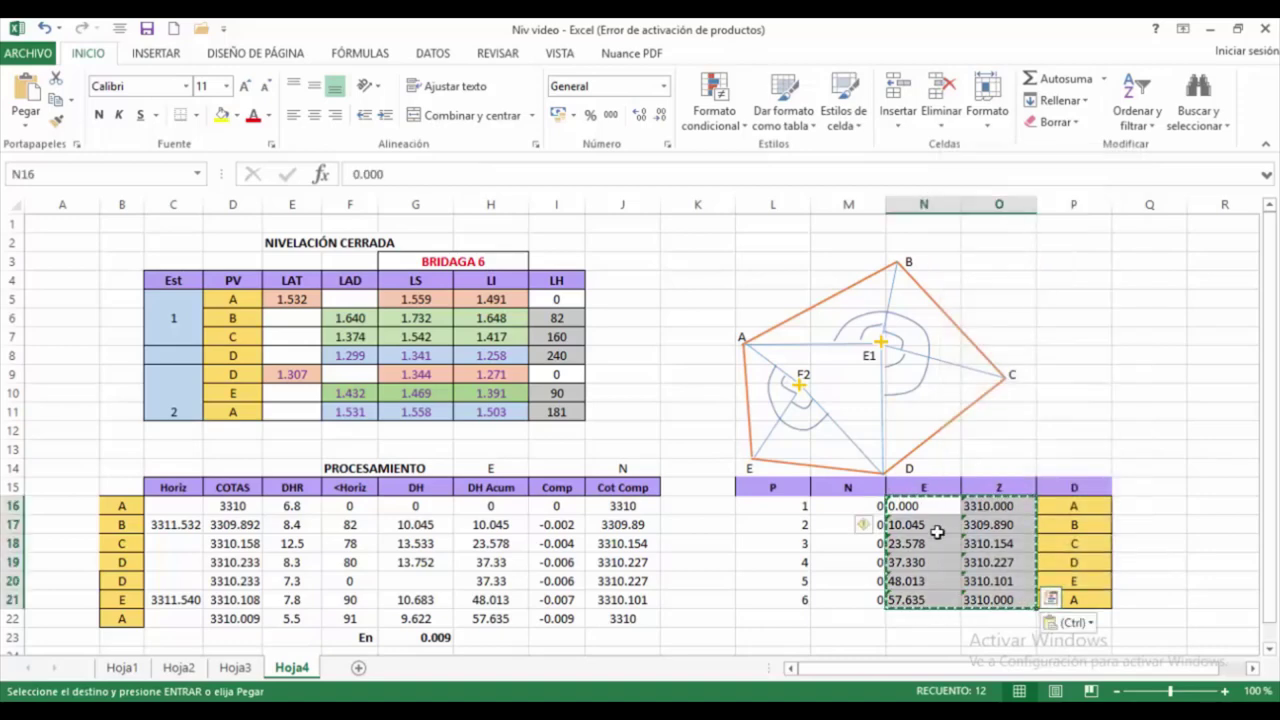
{"action": "double_click", "coordinate": [270, 174]}
{"action": "left_click", "coordinate": [988, 560]}
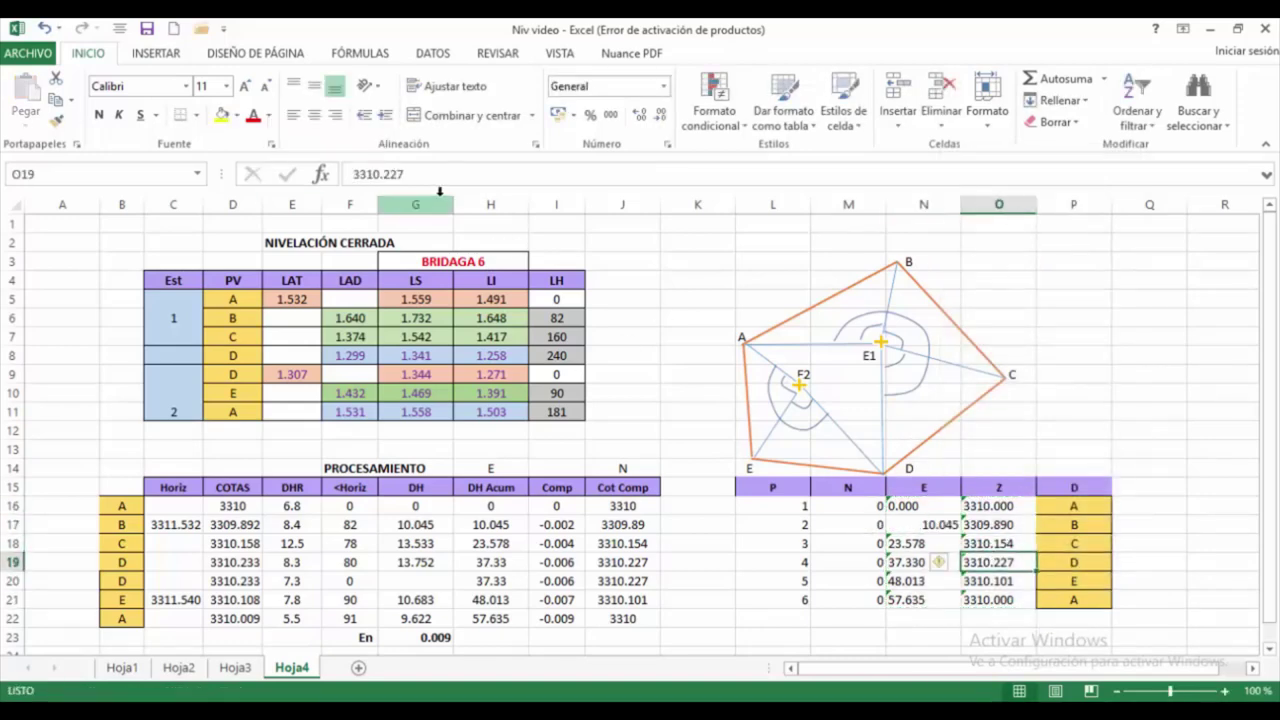
{"action": "left_click", "coordinate": [380, 174]}
{"action": "left_click", "coordinate": [1068, 560]}
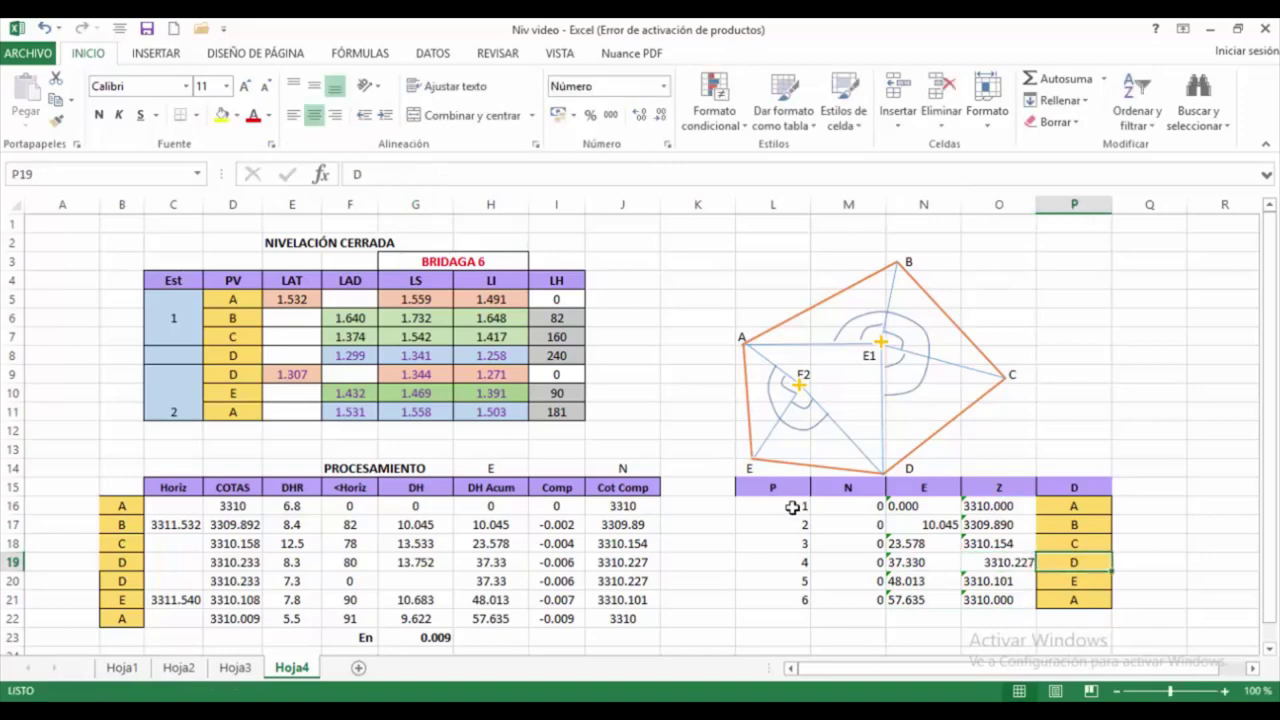
Copy the point table without its headers, L16:P21, and paste it at A1 of a new blank workbook.
{"action": "left_click_drag", "start_coordinate": [792, 508], "coordinate": [1055, 602]}
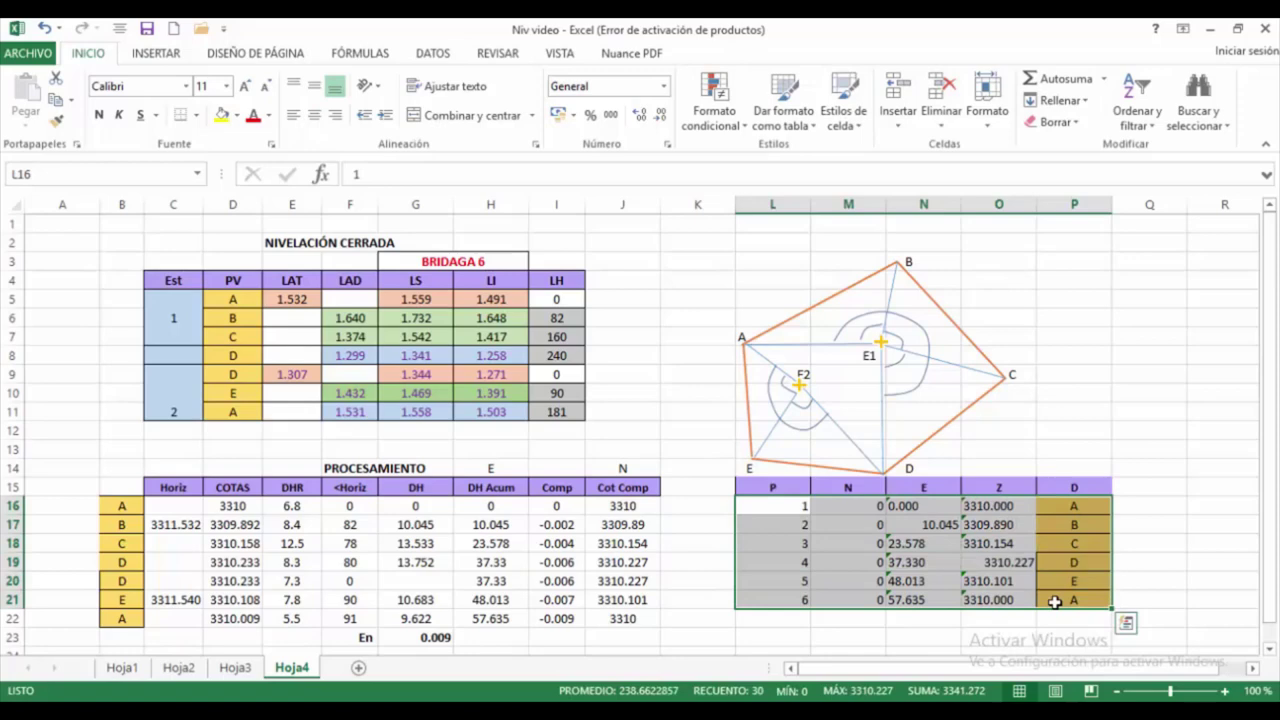
{"action": "key", "text": "ctrl+c"}
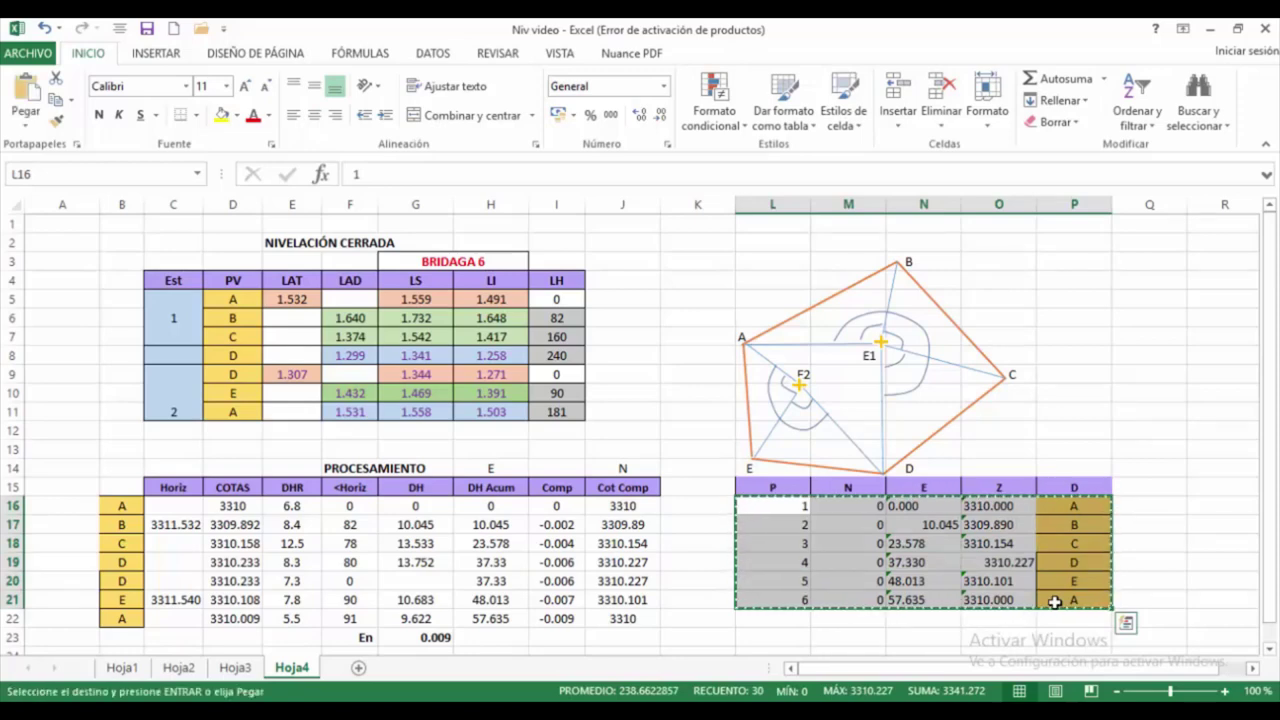
{"action": "left_click", "coordinate": [358, 669]}
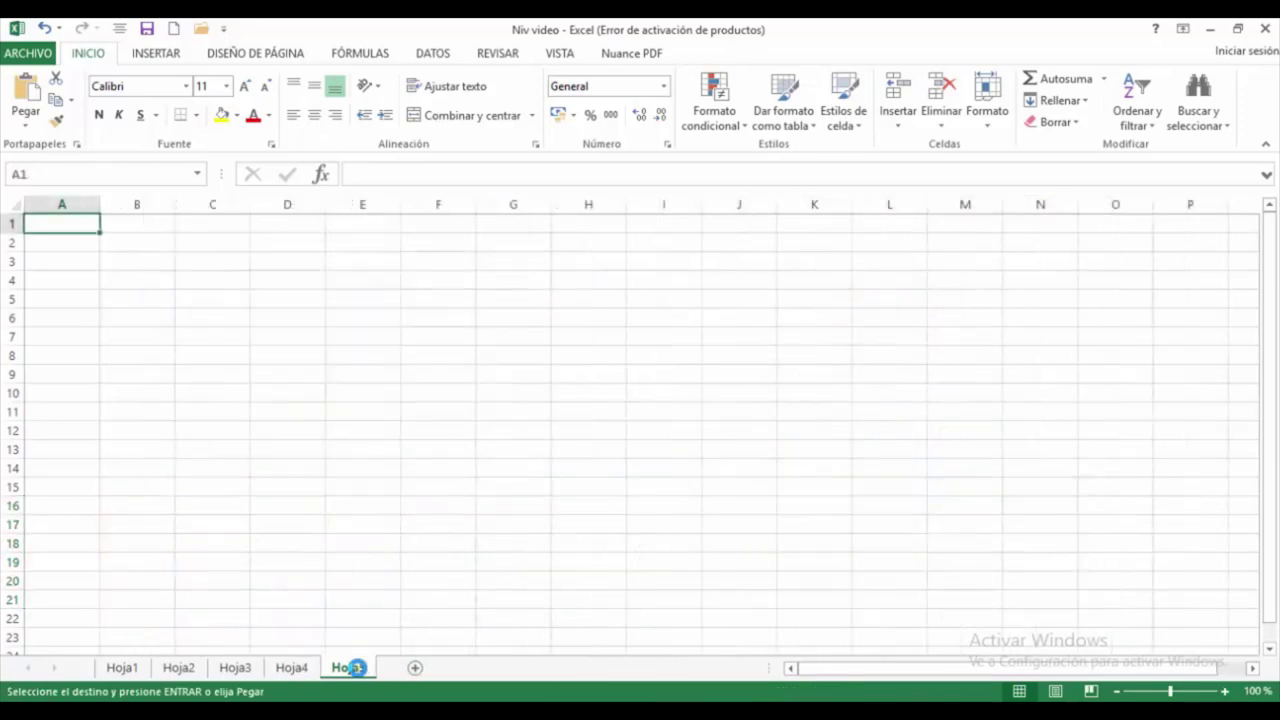
{"action": "left_click", "coordinate": [175, 28]}
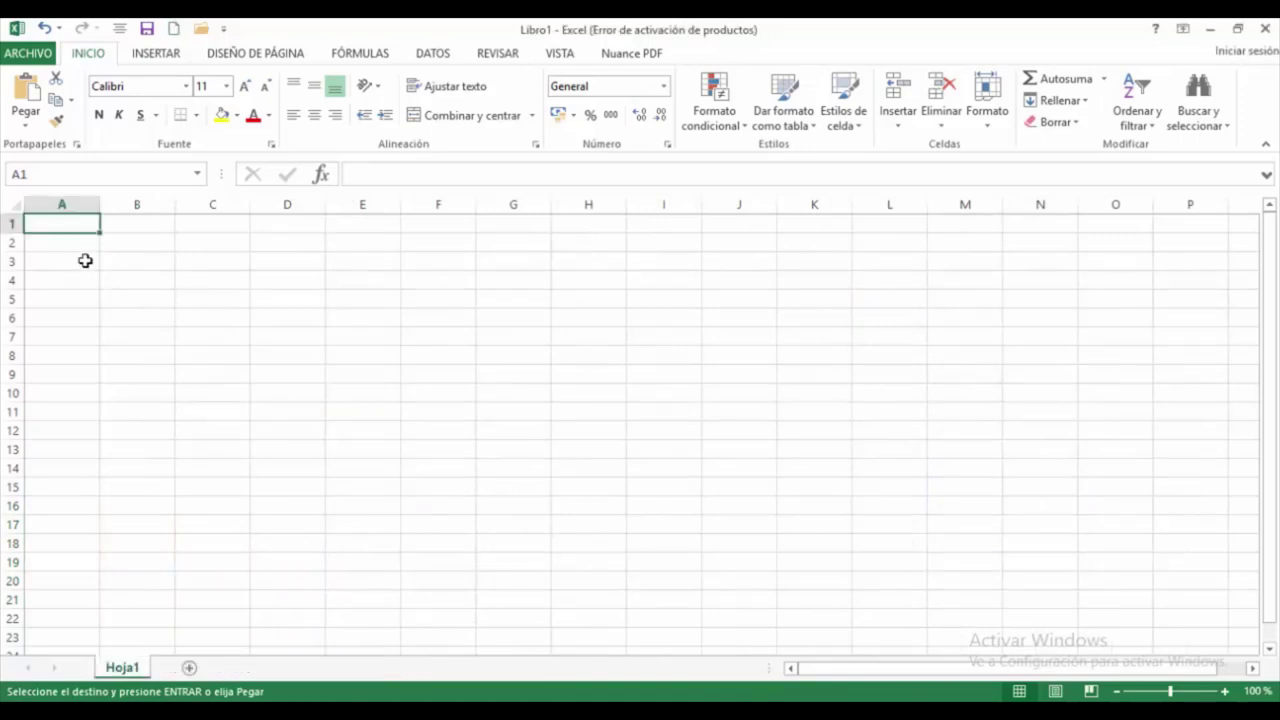
{"action": "key", "text": "ctrl+v"}
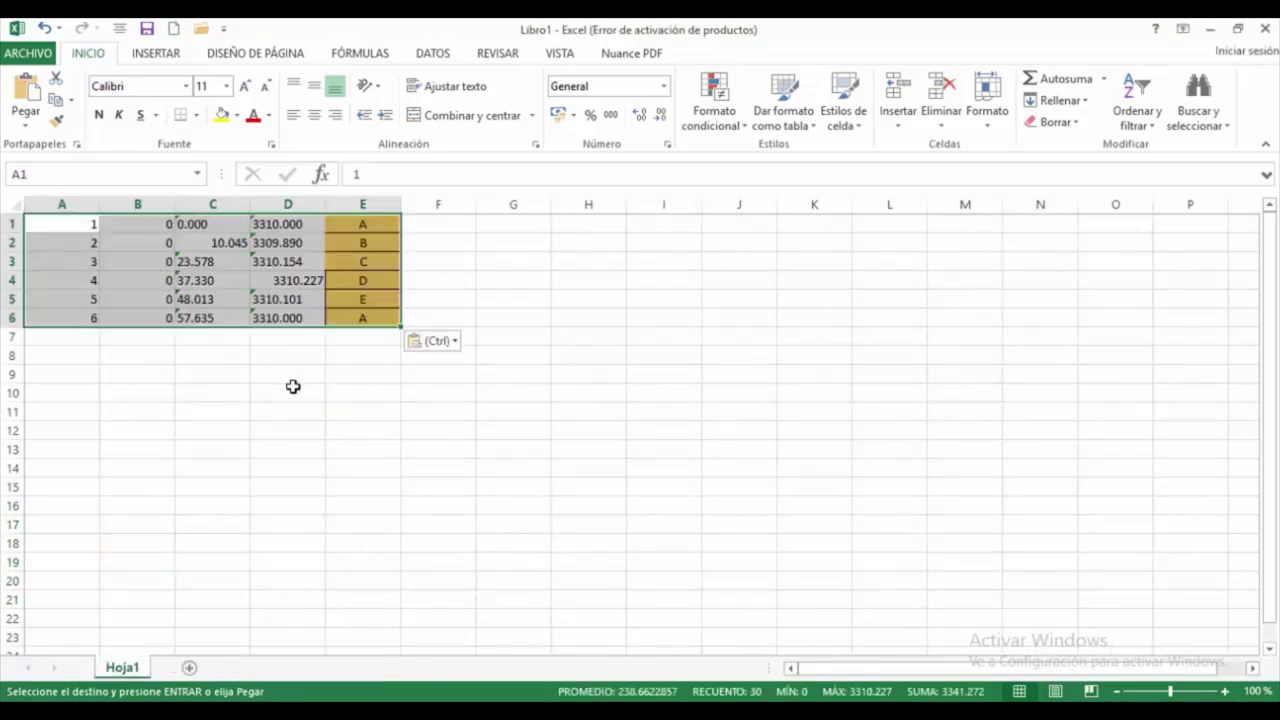
Start saving the new workbook under a new name in the Desktop folder.
{"action": "left_click", "coordinate": [28, 53]}
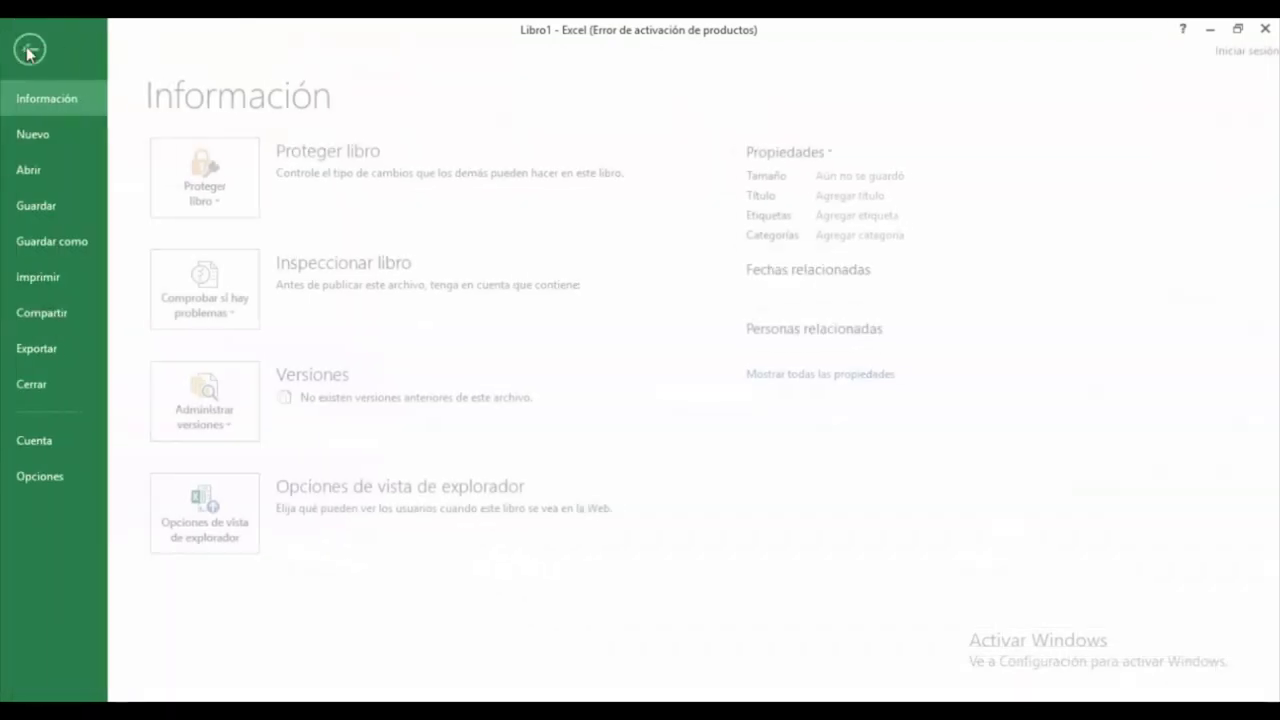
{"action": "left_click", "coordinate": [71, 243]}
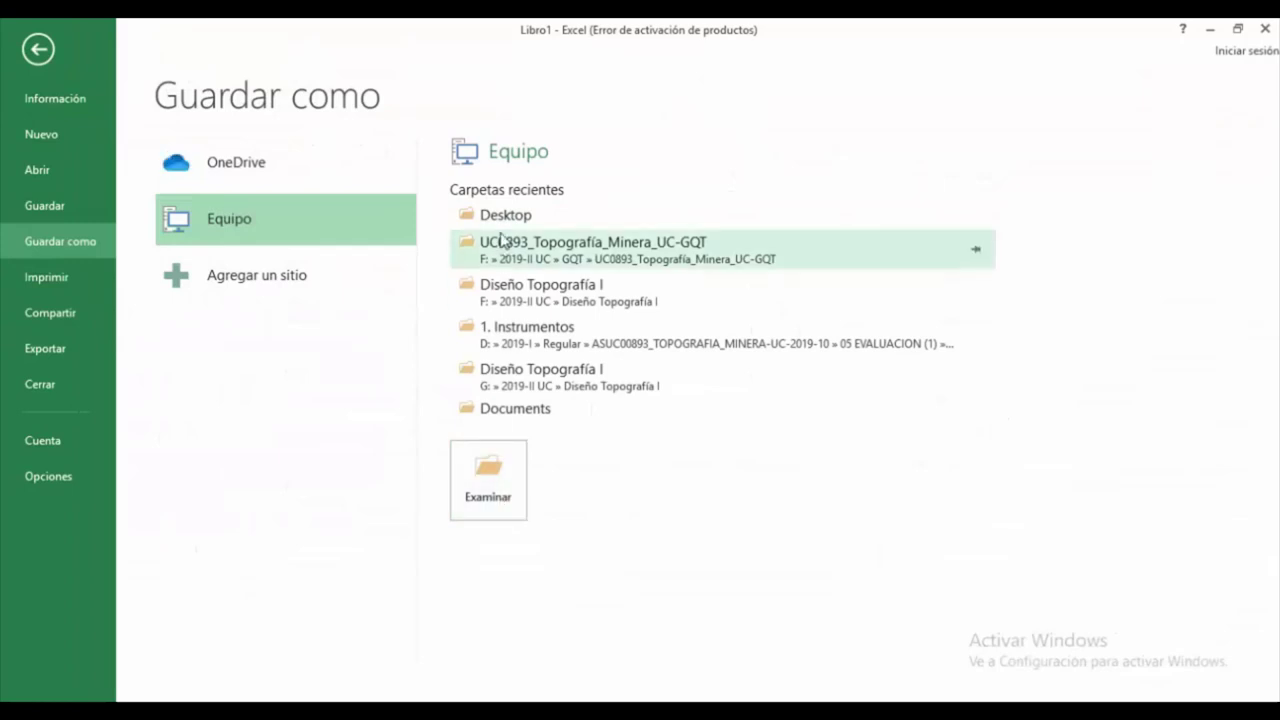
{"action": "left_click", "coordinate": [510, 225]}
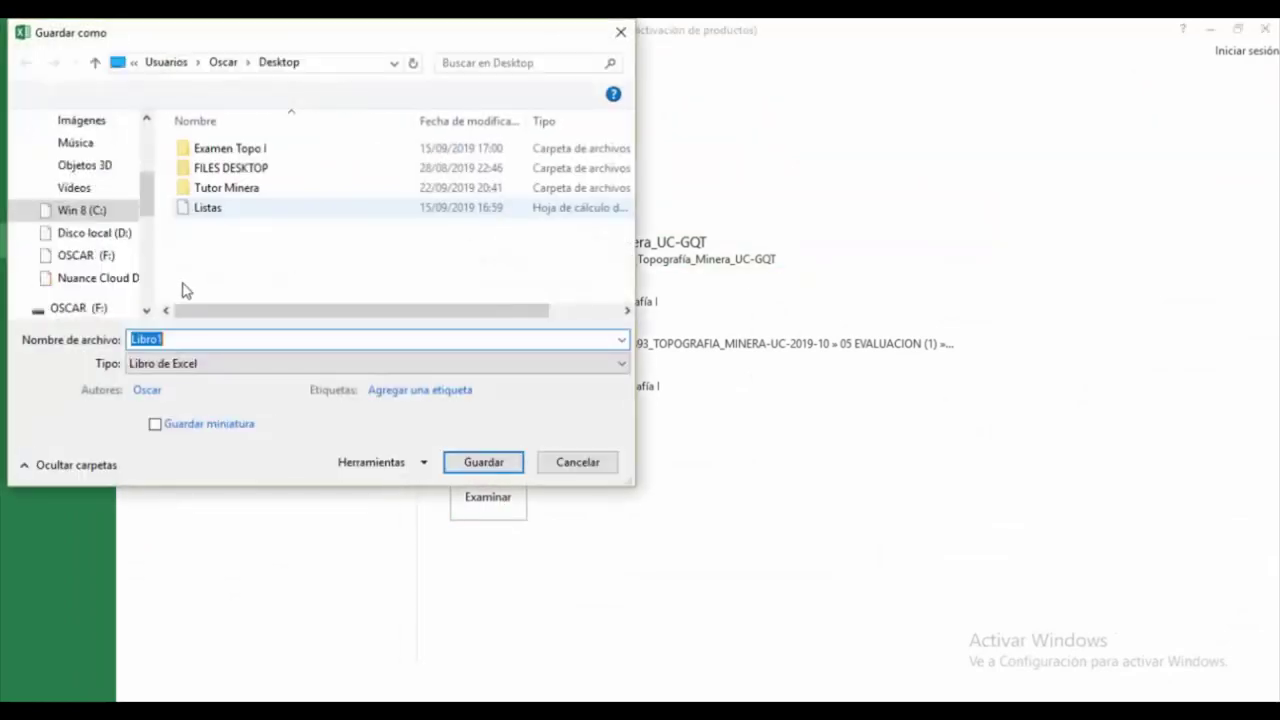
Name the file "NivCerrada.csv", including the quotation marks, and save it.
{"action": "left_click", "coordinate": [175, 339]}
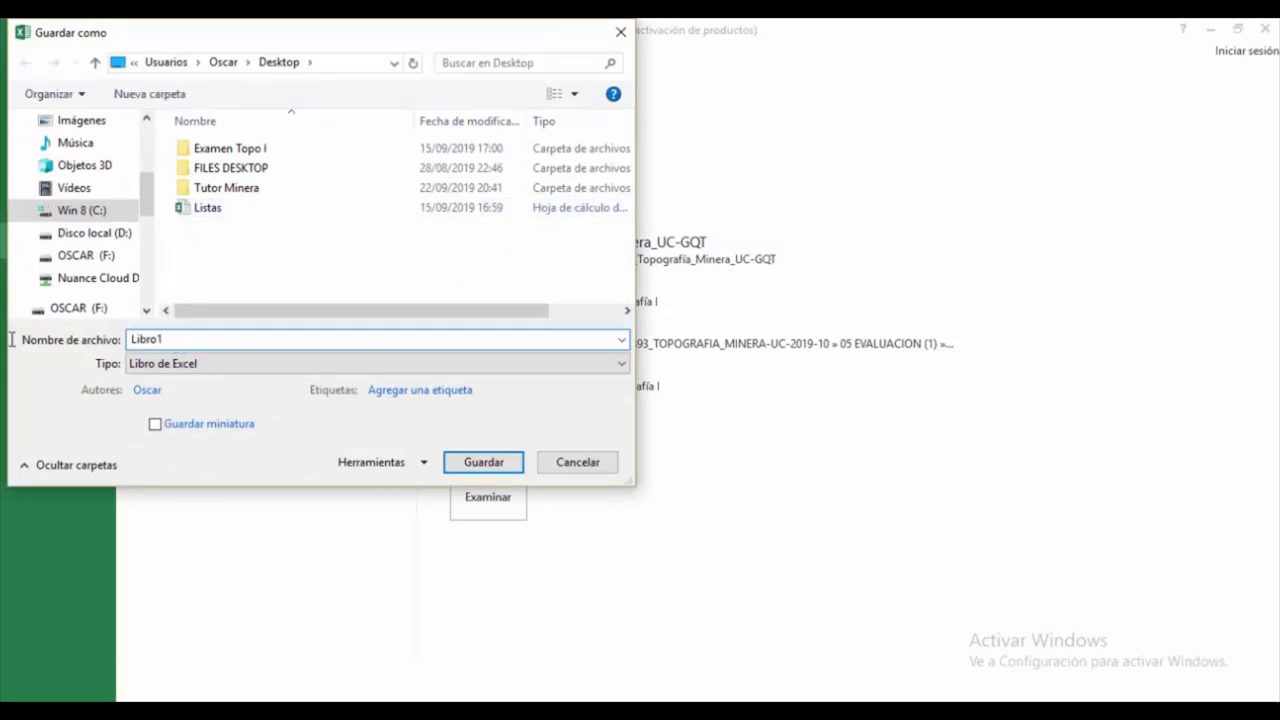
{"action": "key", "text": "ctrl+a"}
{"action": "type", "text": "niV"}
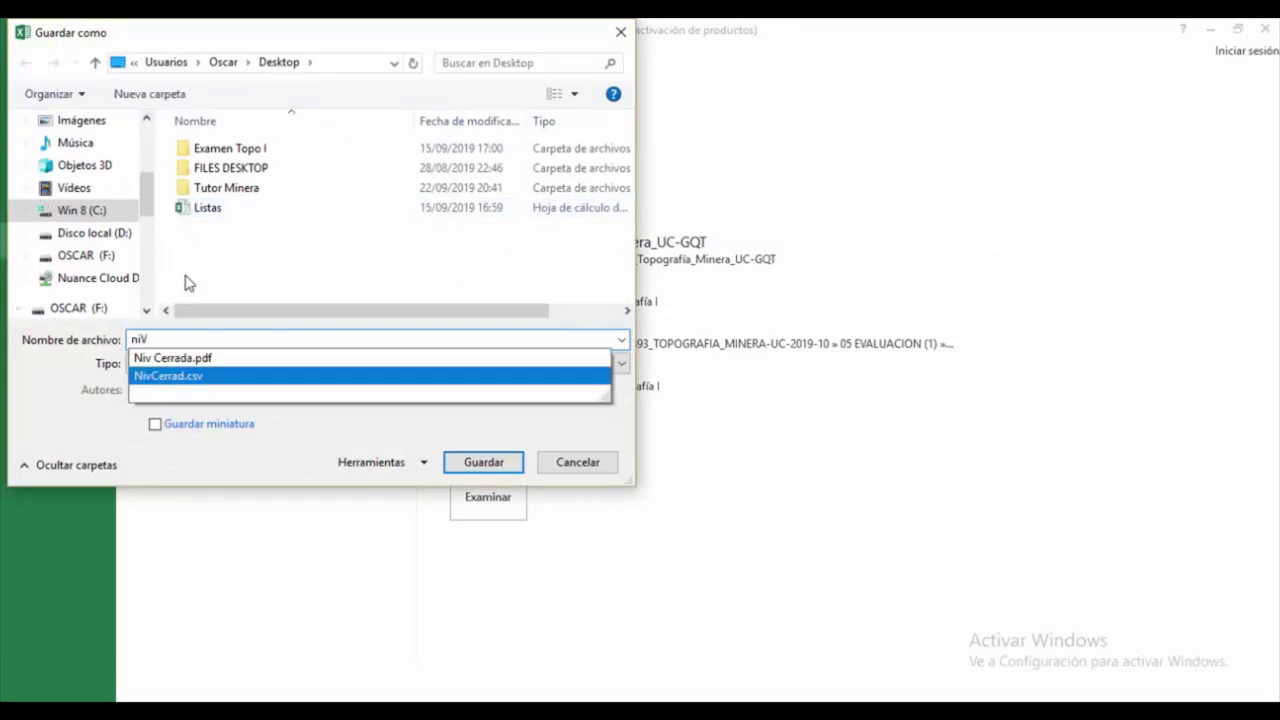
{"action": "key", "text": "ctrl+a"}
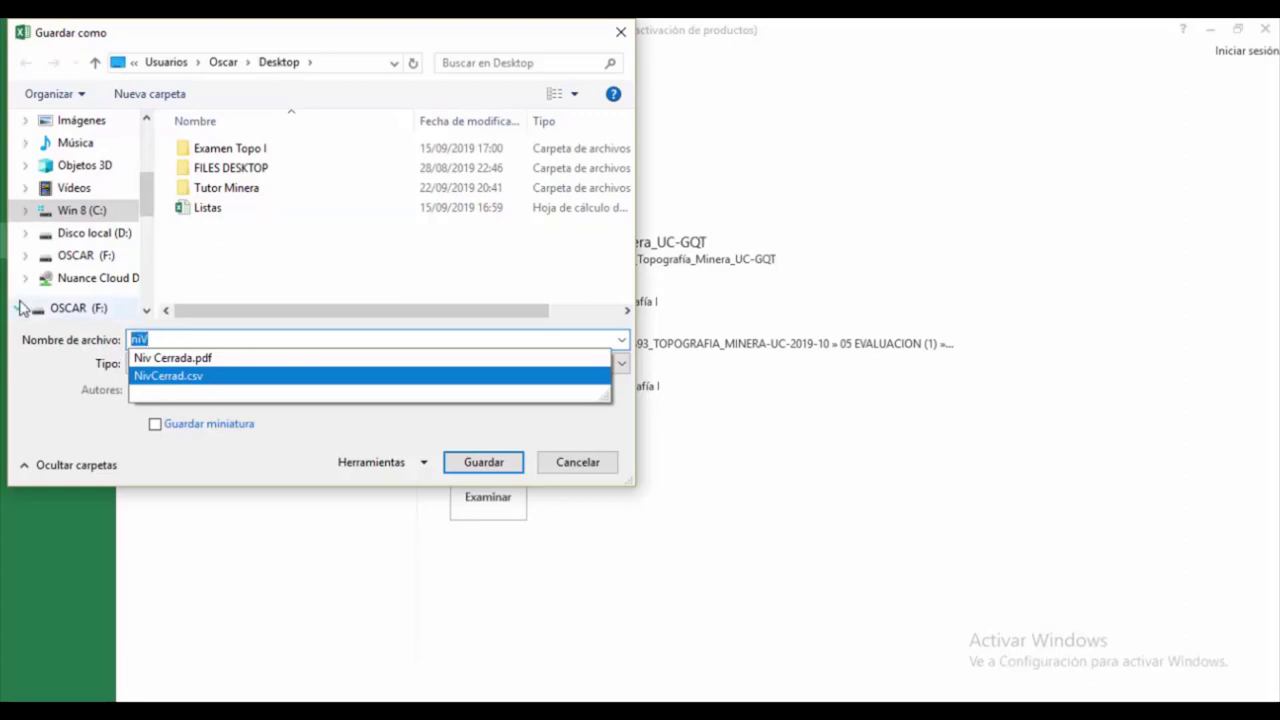
{"action": "type", "text": "n"}
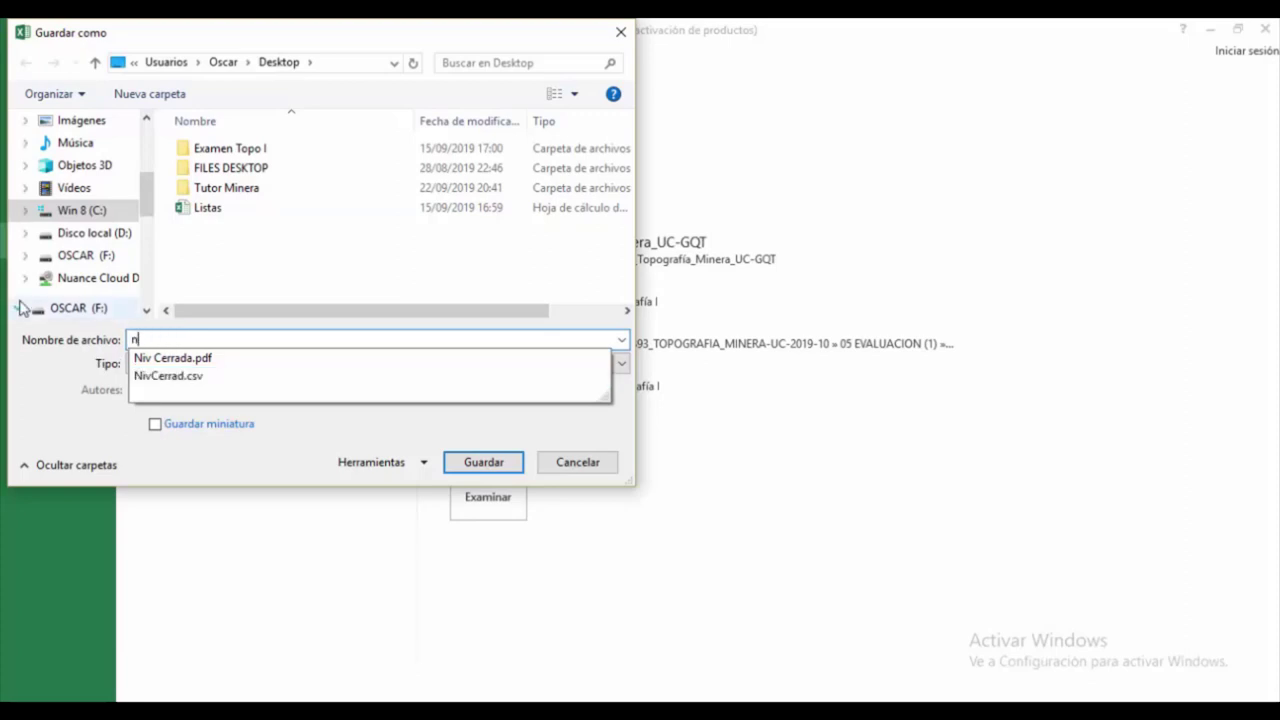
{"action": "type", "text": "iNie"}
{"action": "key", "text": "BackSpace"}
{"action": "type", "text": "v"}
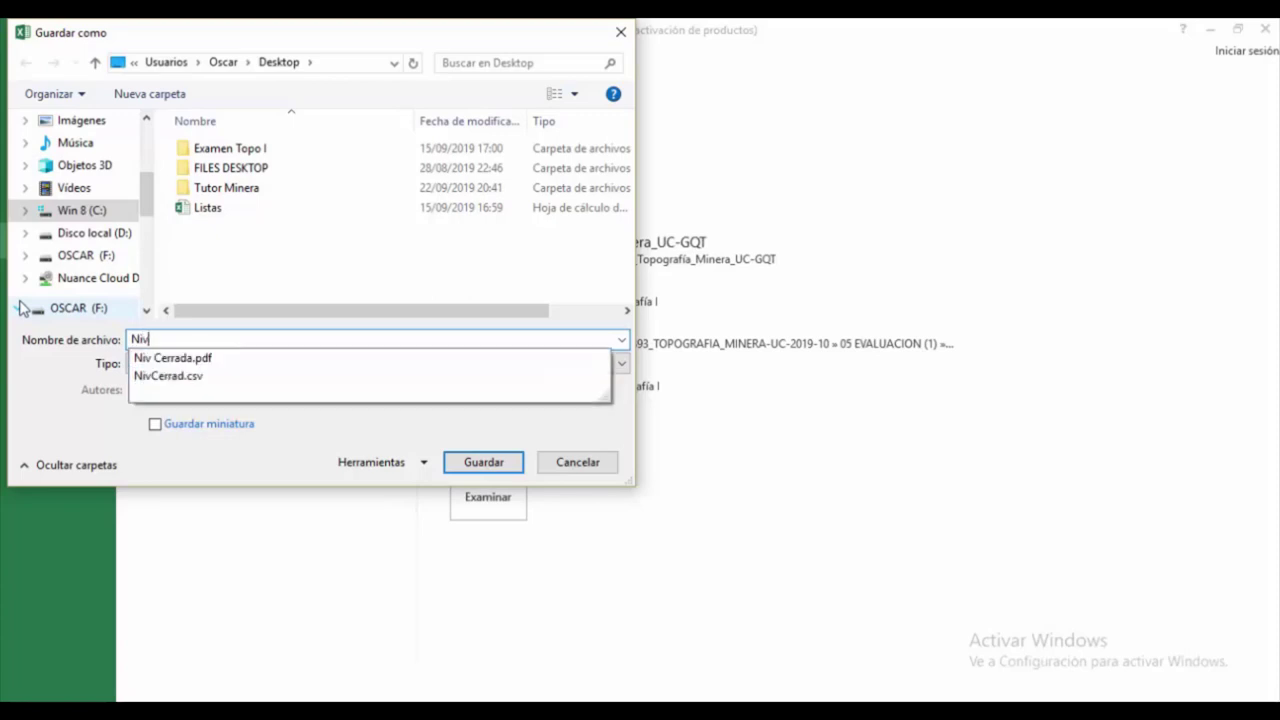
{"action": "type", "text": "Cerra"}
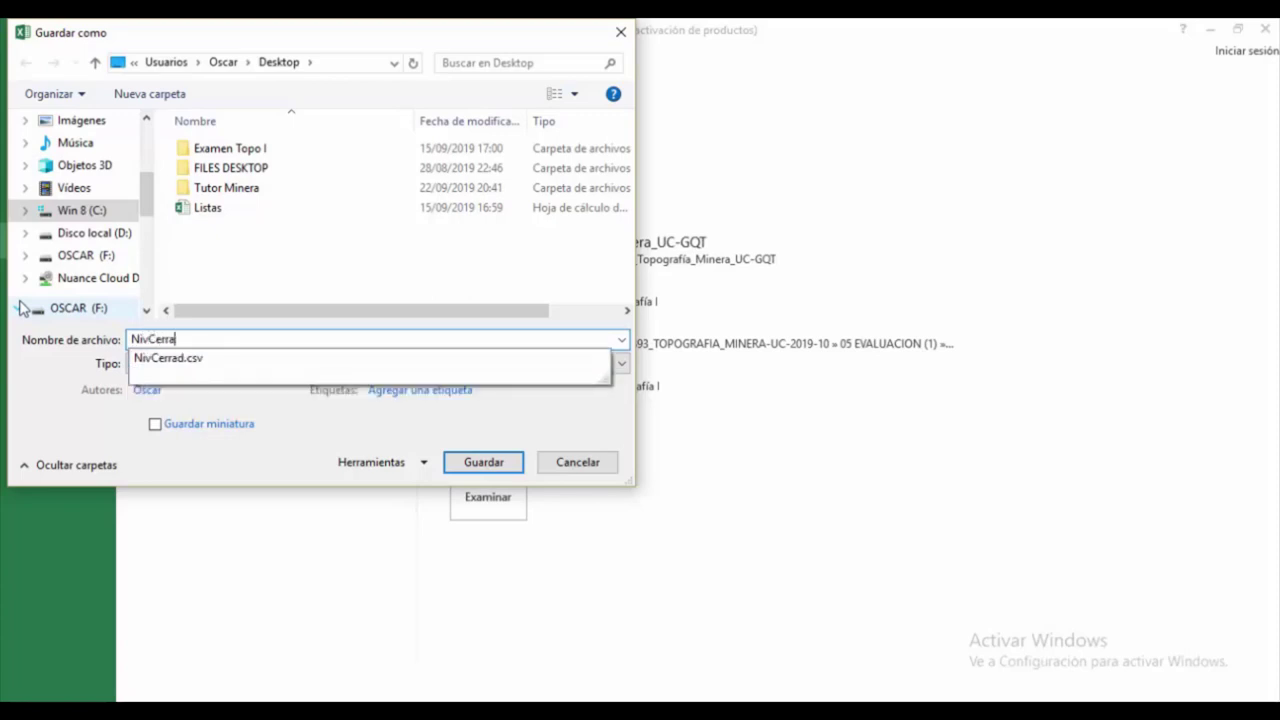
{"action": "type", "text": "da"}
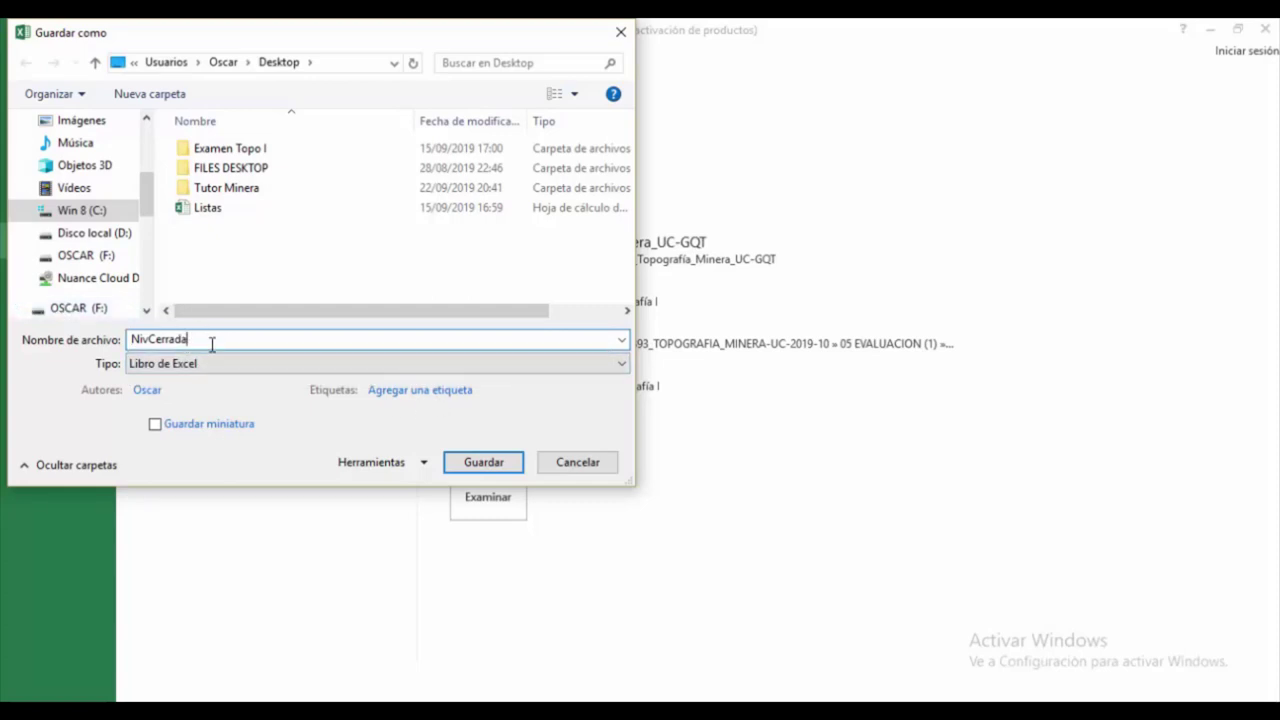
{"action": "type", "text": ".csv"}
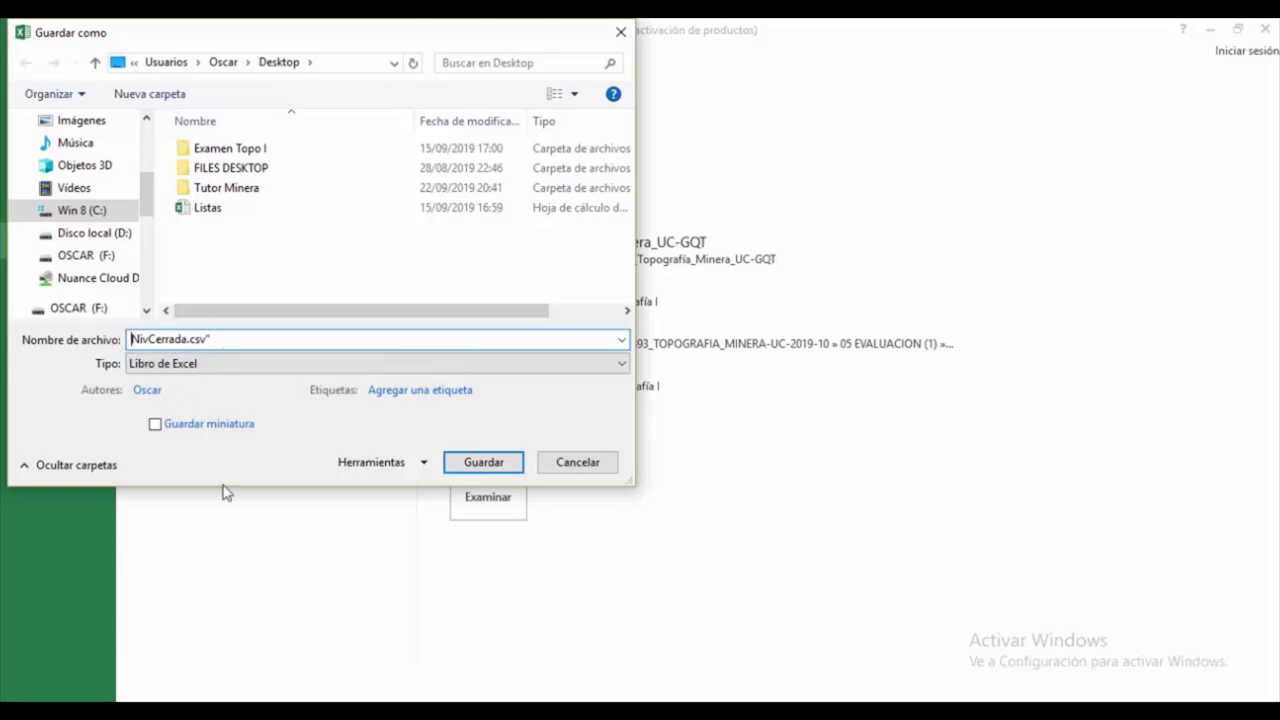
{"action": "type", "text": "\""}
{"action": "left_click", "coordinate": [481, 462]}
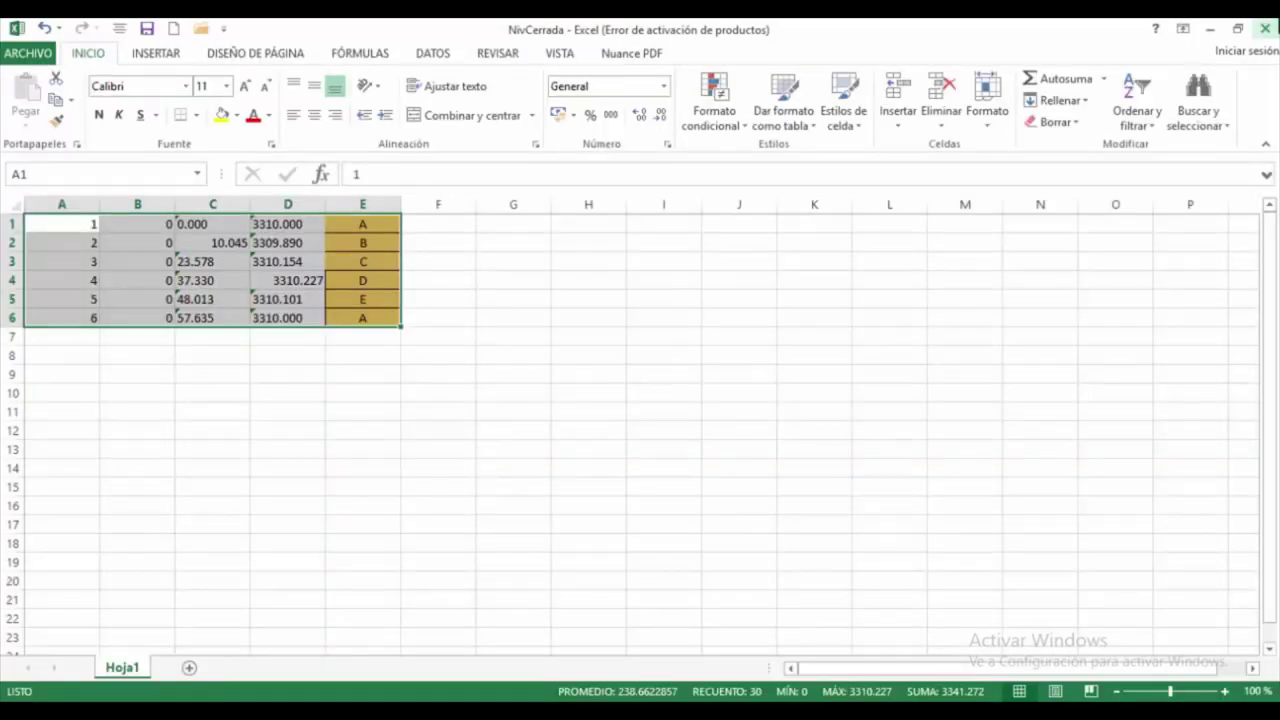
Close the NivCerrada and Bienvenido a Excel1 workbooks and minimise Niv video to get back to the desktop.
{"action": "left_click", "coordinate": [1265, 28]}
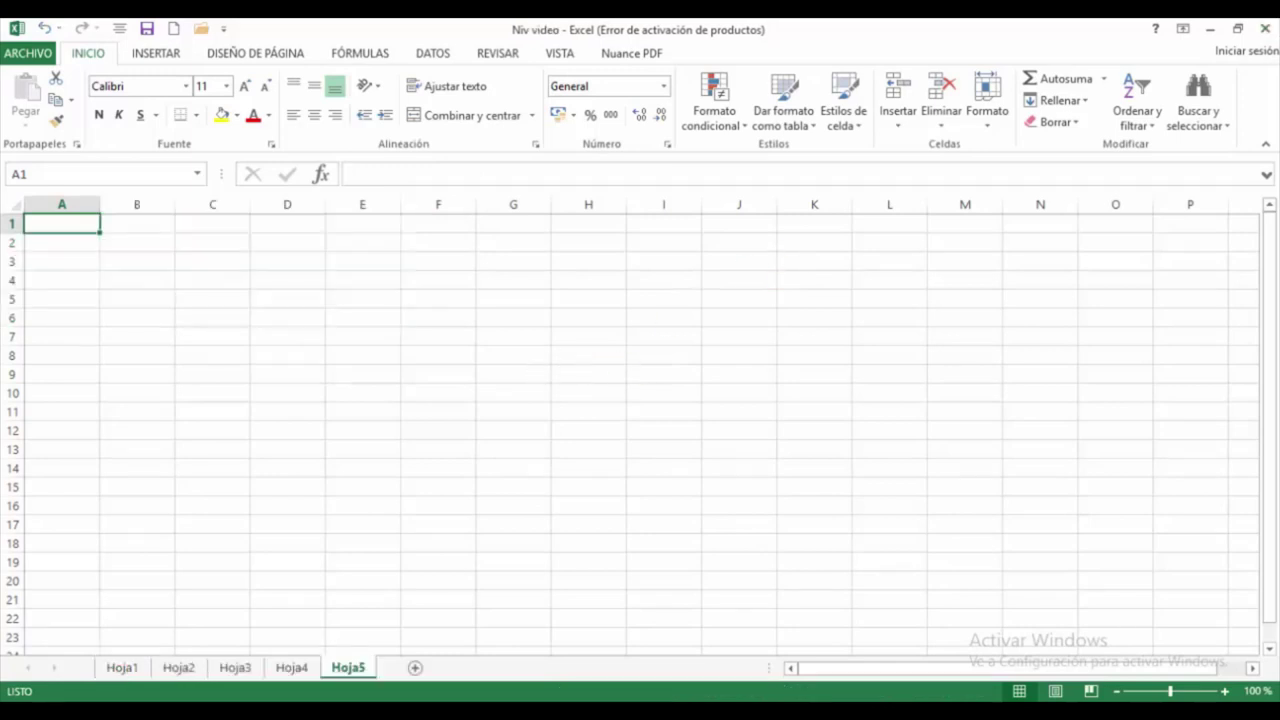
{"action": "left_click", "coordinate": [1265, 28]}
{"action": "left_click", "coordinate": [722, 395]}
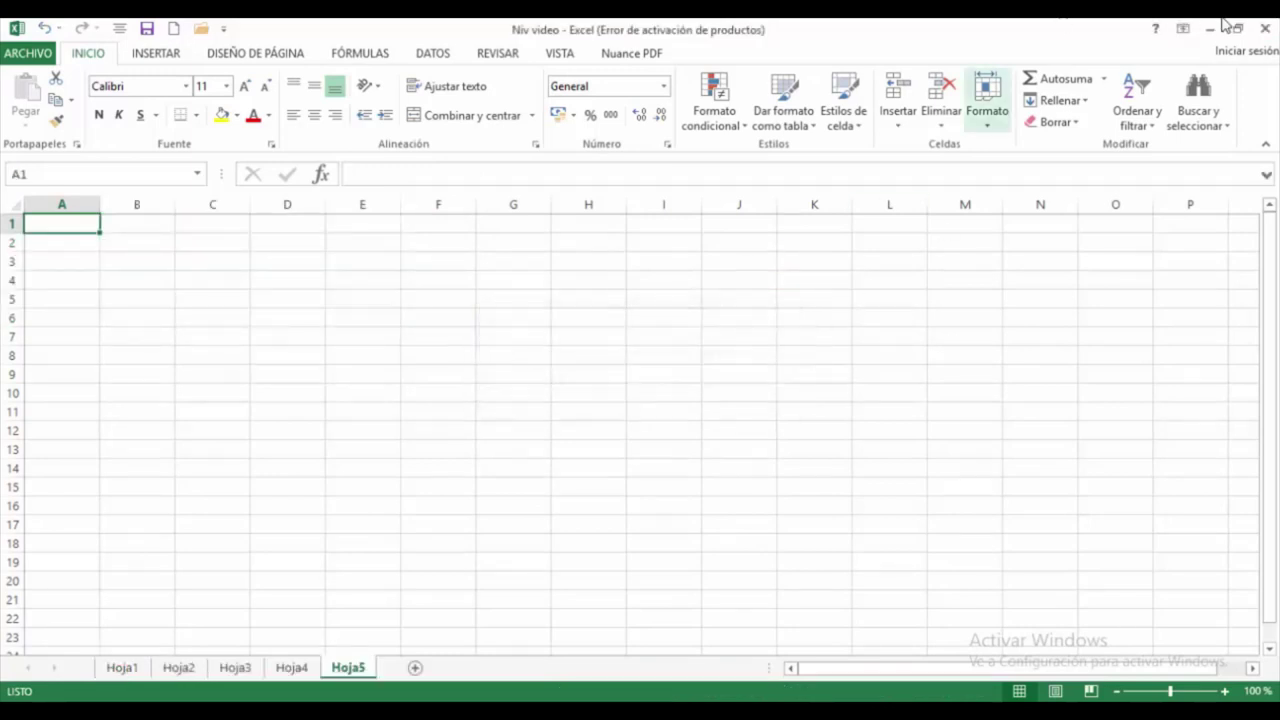
{"action": "left_click", "coordinate": [1209, 28]}
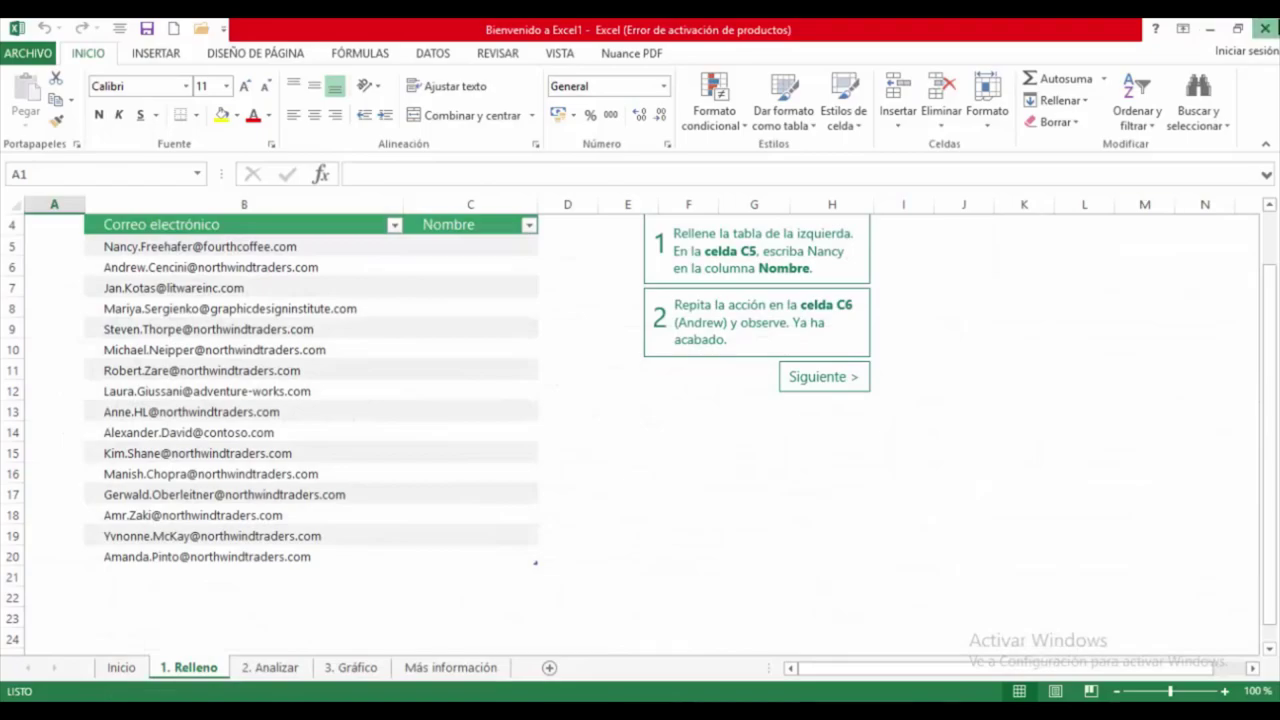
{"action": "left_click", "coordinate": [1265, 28]}
{"action": "left_click", "coordinate": [638, 403]}
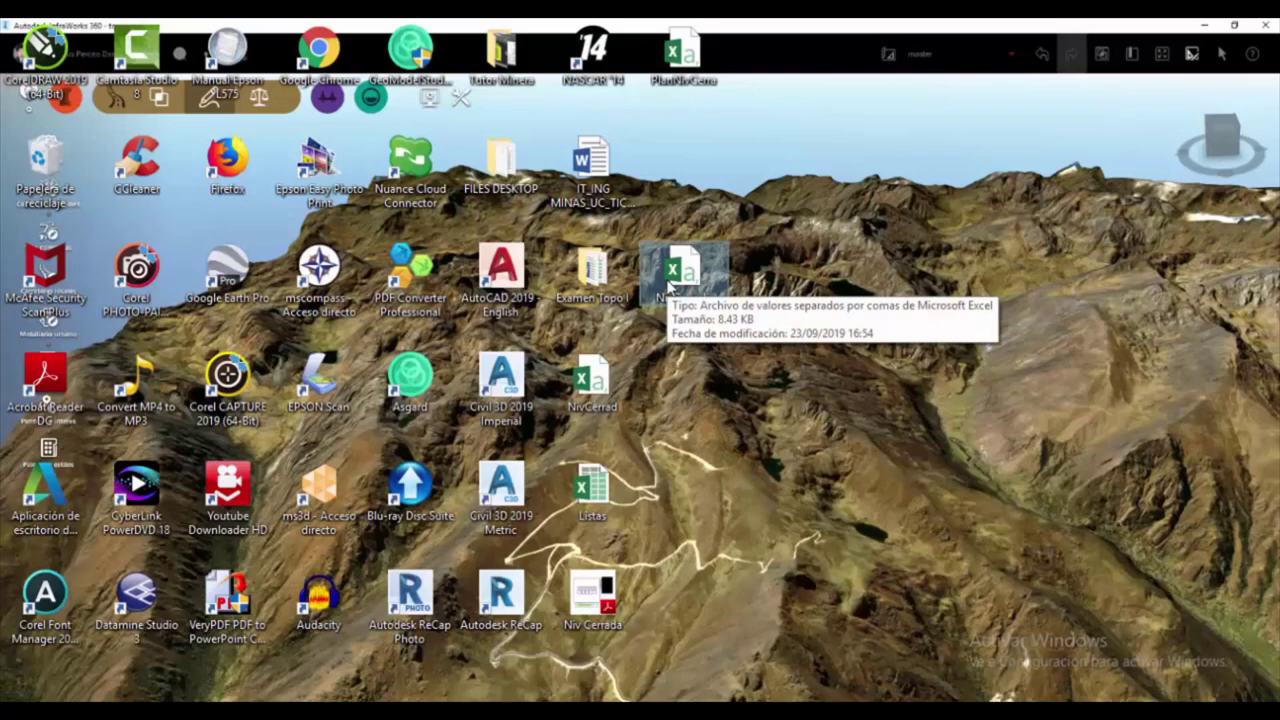
Open the NivCerrada file from the desktop, accepting the mismatch between its format and extension.
{"action": "right_click", "coordinate": [666, 282]}
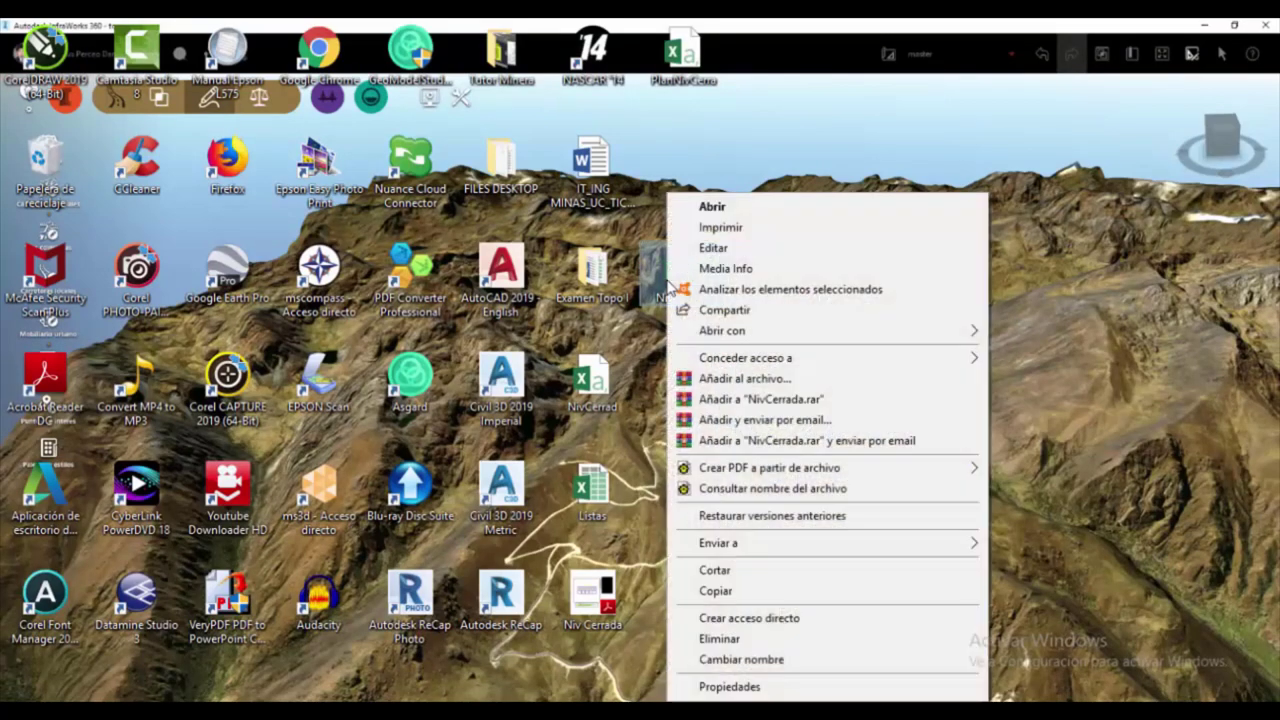
{"action": "left_click", "coordinate": [714, 211]}
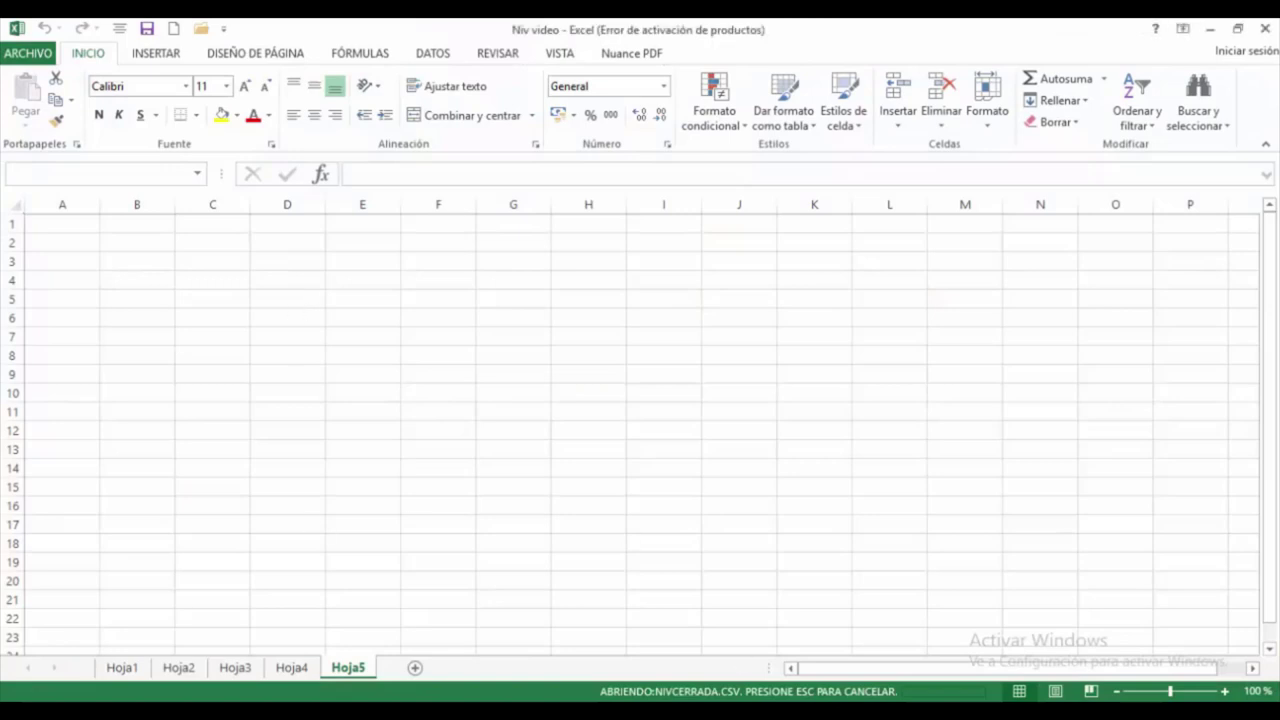
{"action": "left_click", "coordinate": [545, 405]}
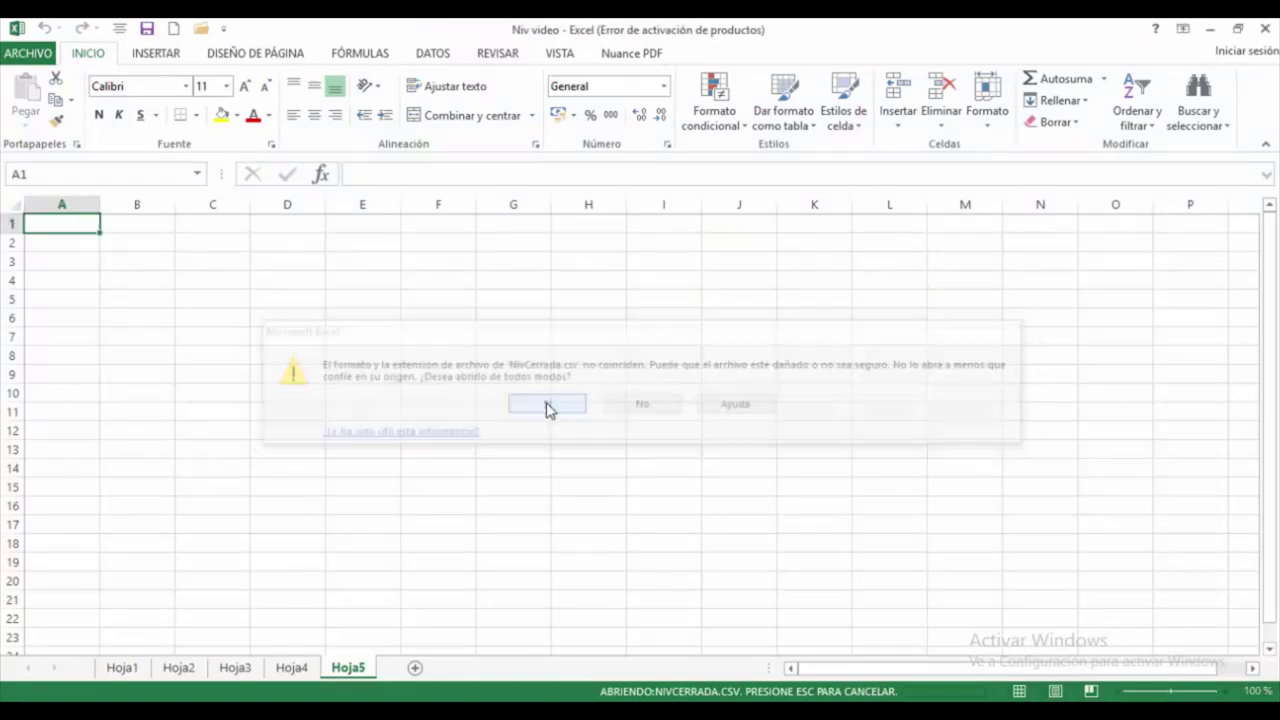
{"action": "left_click", "coordinate": [313, 452]}
{"action": "left_click", "coordinate": [800, 431]}
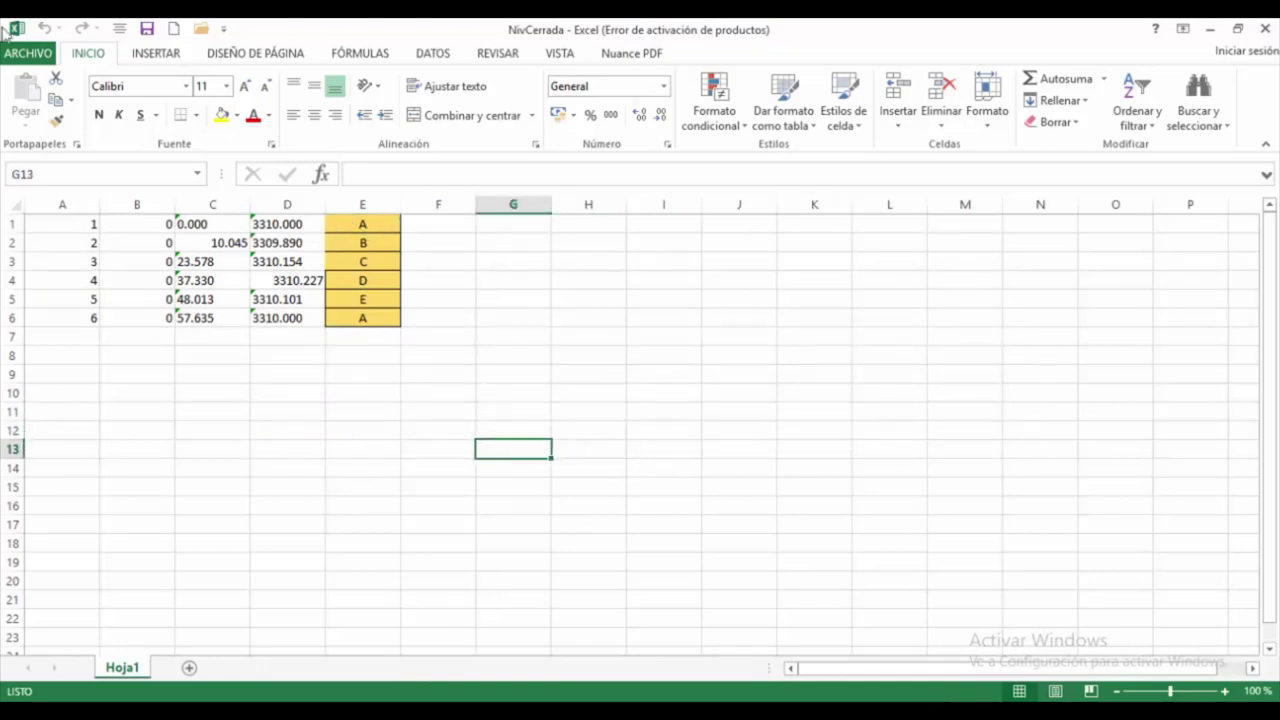
{"action": "left_click", "coordinate": [30, 53]}
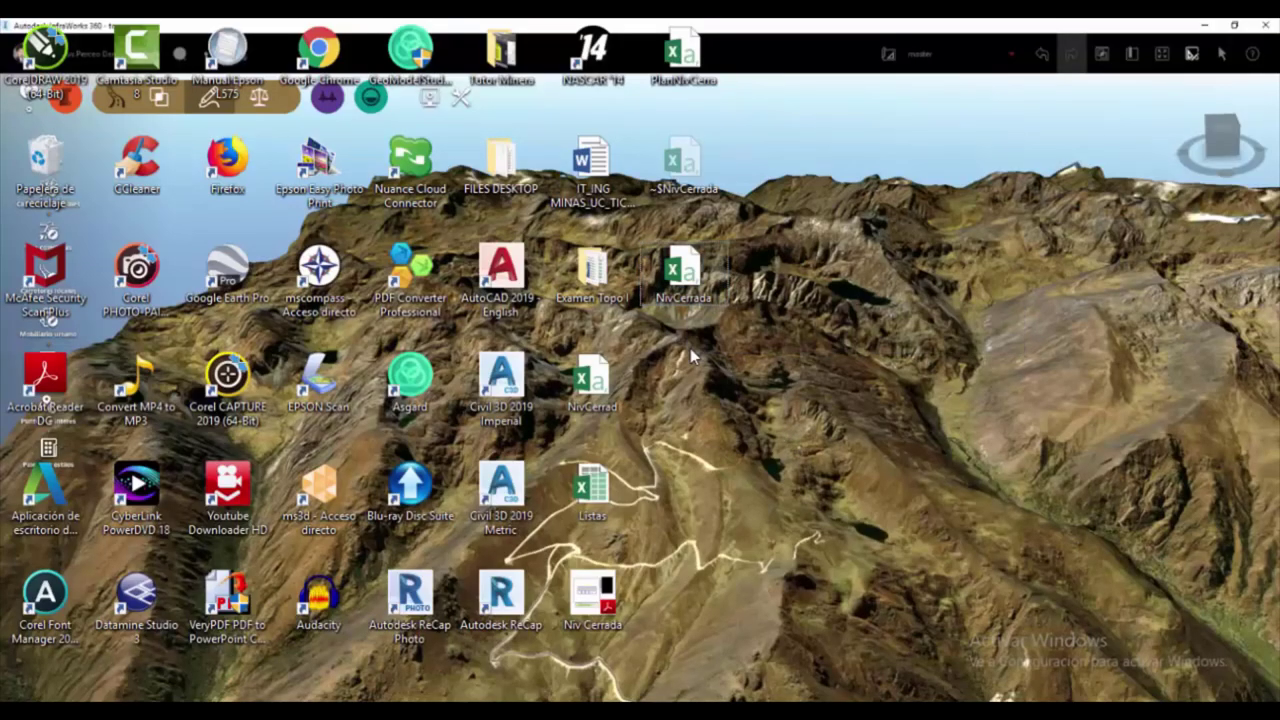
{"action": "double_click", "coordinate": [695, 290]}
{"action": "mouse_move", "coordinate": [254, 700]}
{"action": "left_click", "coordinate": [375, 630]}
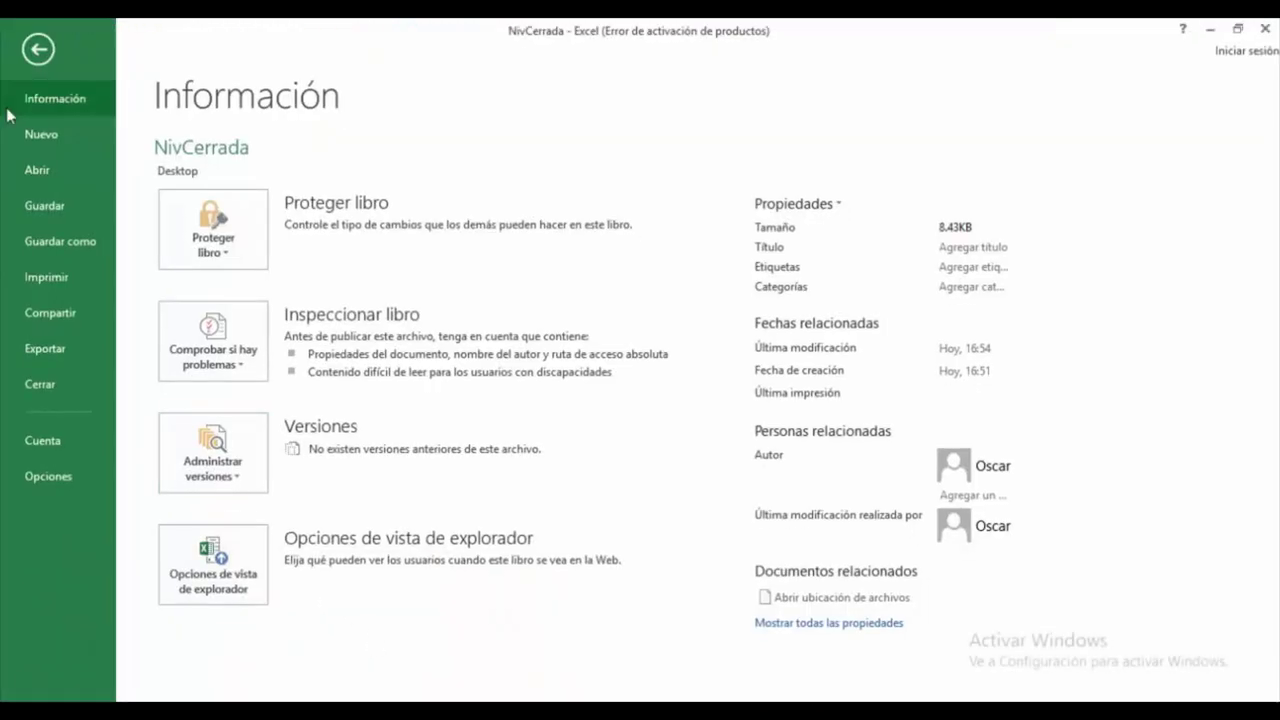
{"action": "left_click", "coordinate": [38, 48]}
{"action": "left_click", "coordinate": [588, 317]}
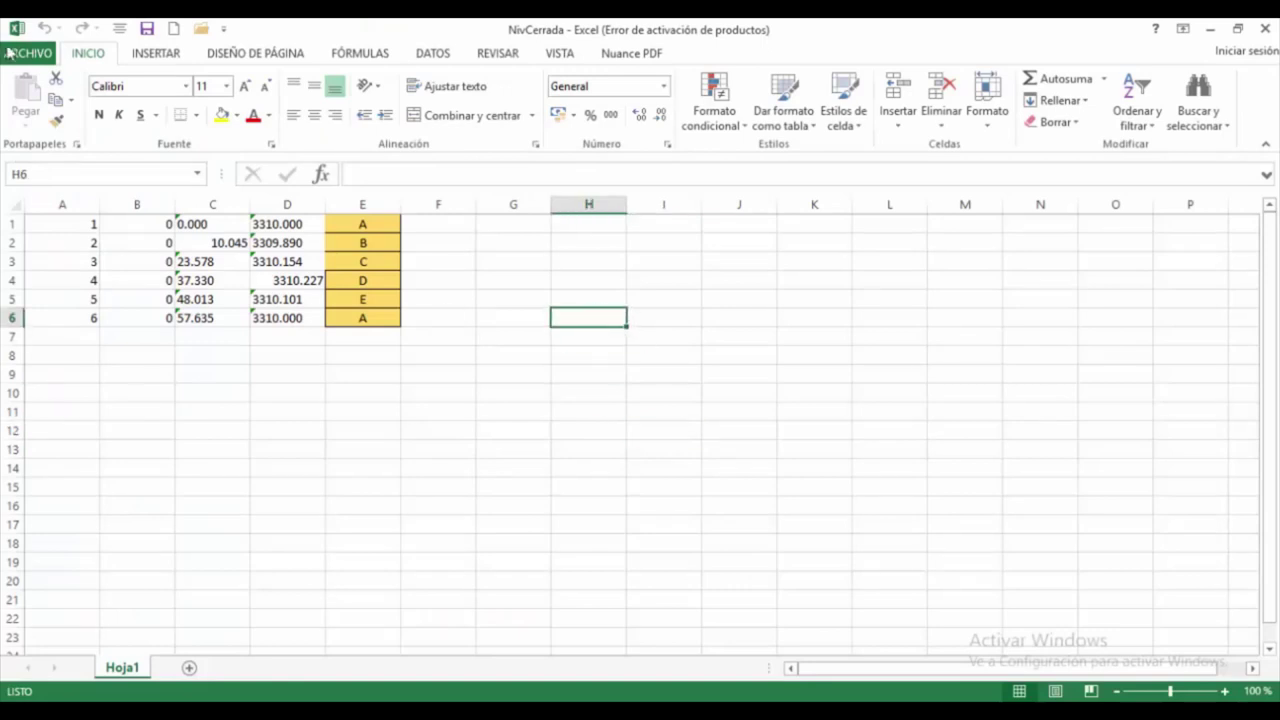
Save the workbook to the Desktop as type CSV (delimitado por comas), overwriting the existing NivCerrada file.
{"action": "left_click", "coordinate": [8, 52]}
{"action": "left_click", "coordinate": [95, 241]}
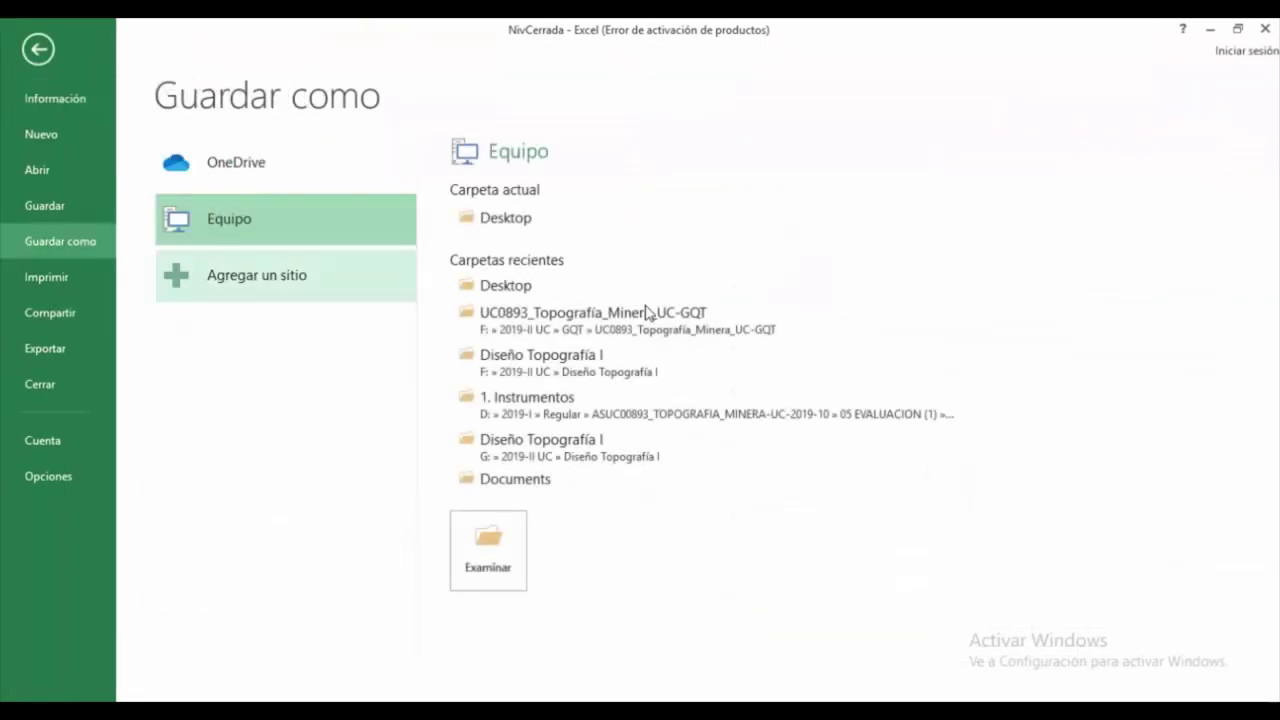
{"action": "left_click", "coordinate": [491, 215]}
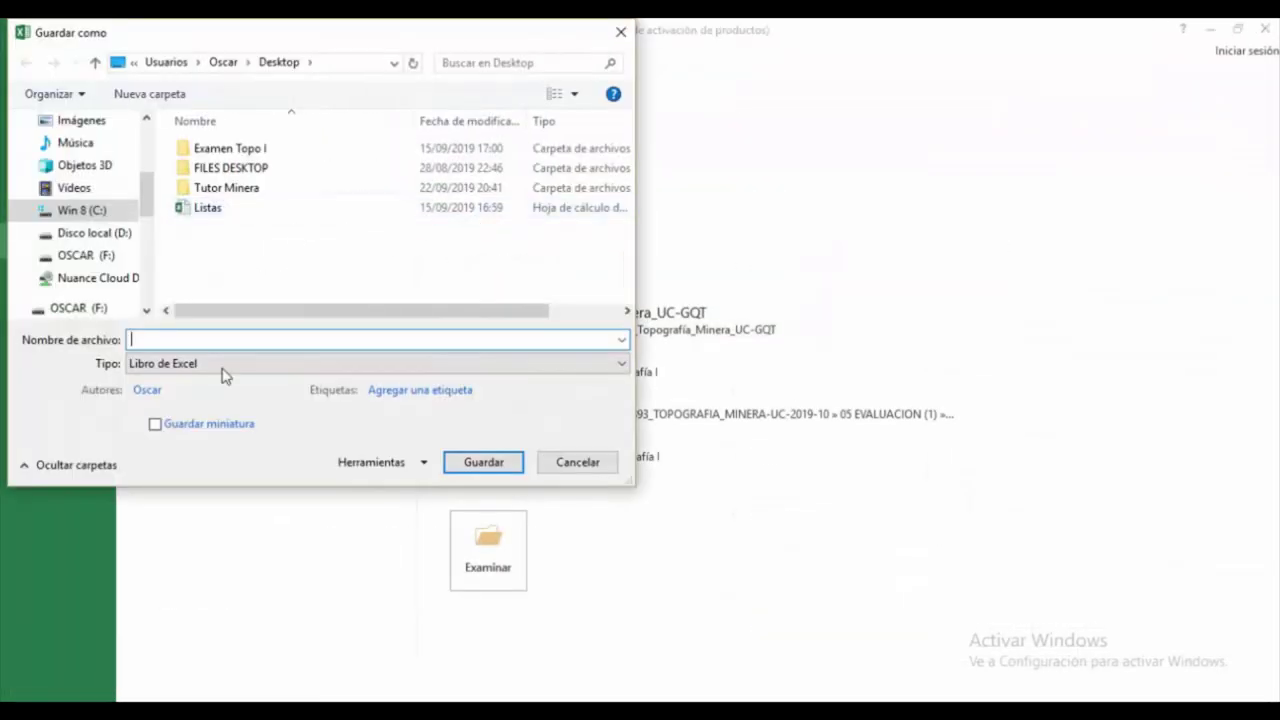
{"action": "left_click", "coordinate": [228, 363]}
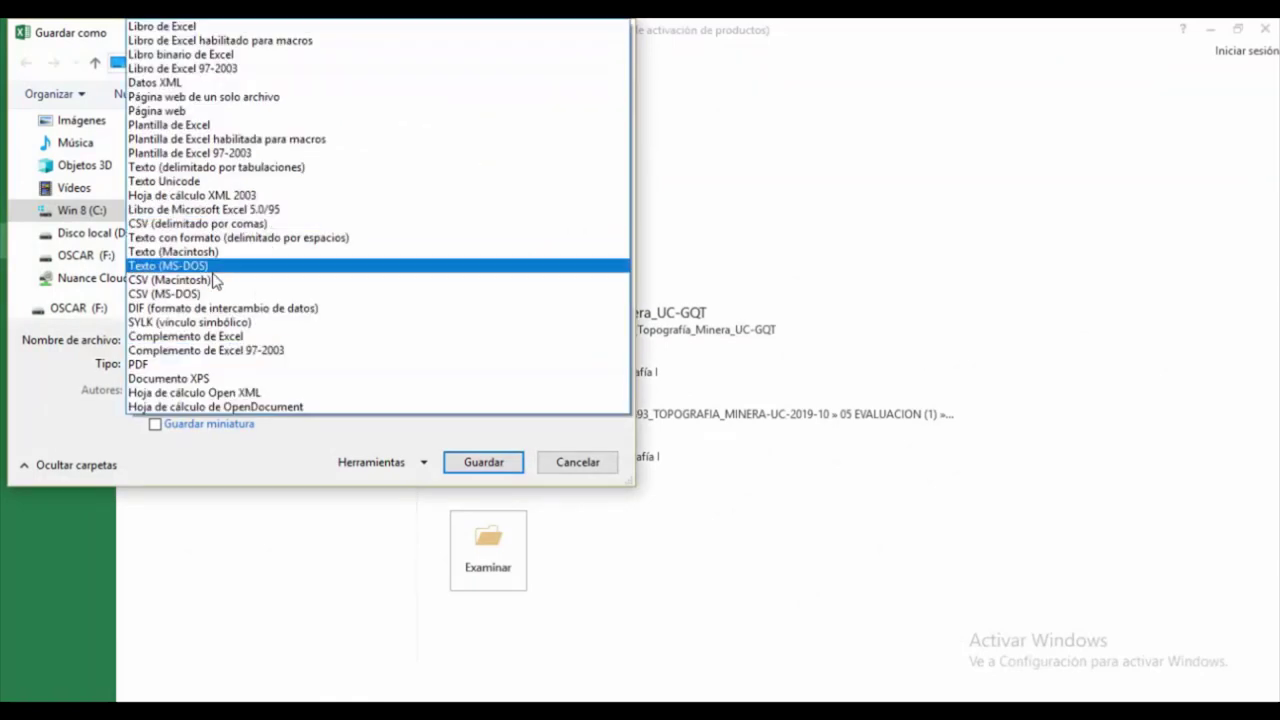
{"action": "left_click", "coordinate": [255, 224]}
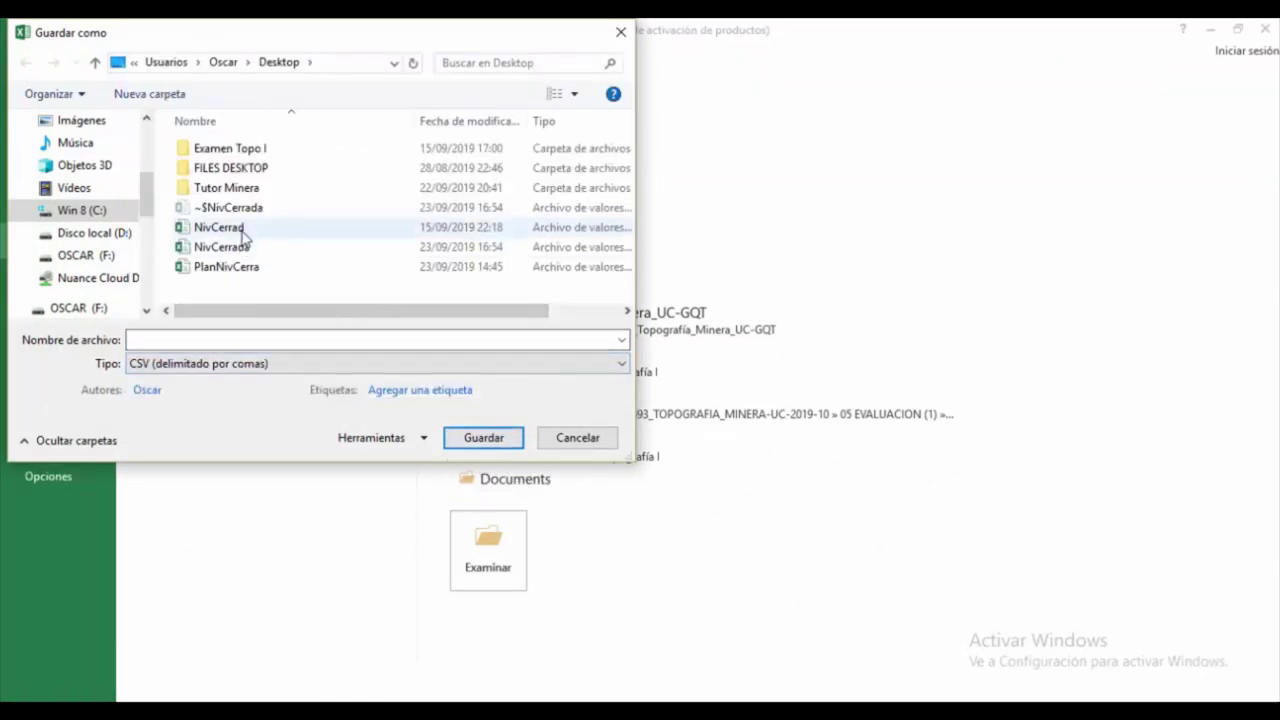
{"action": "left_click", "coordinate": [205, 247]}
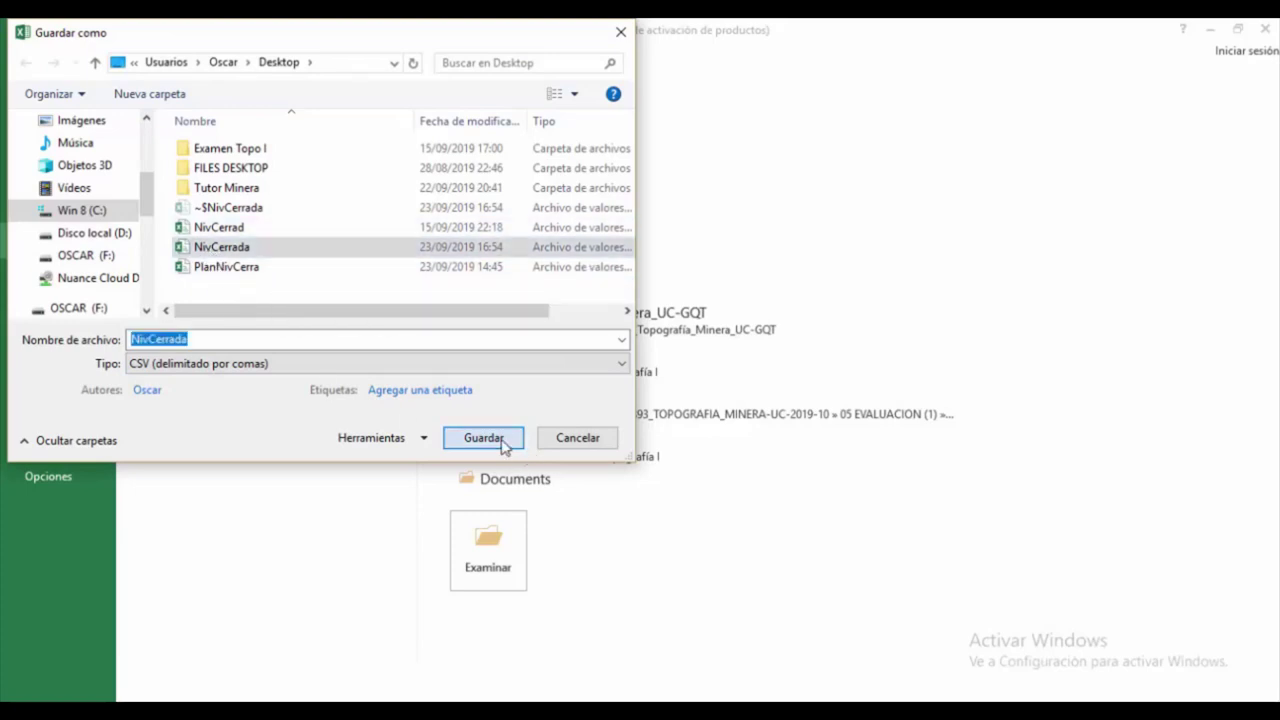
{"action": "left_click", "coordinate": [503, 445]}
{"action": "left_click", "coordinate": [697, 374]}
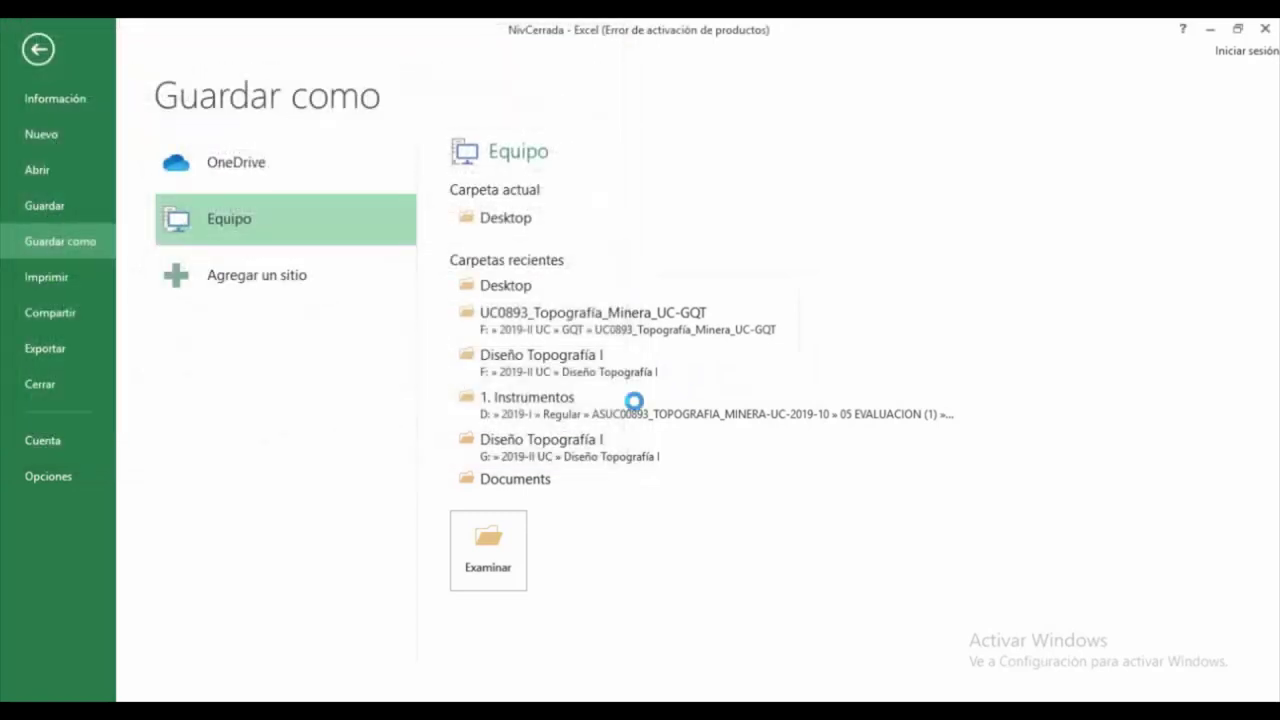
{"action": "left_click", "coordinate": [568, 428]}
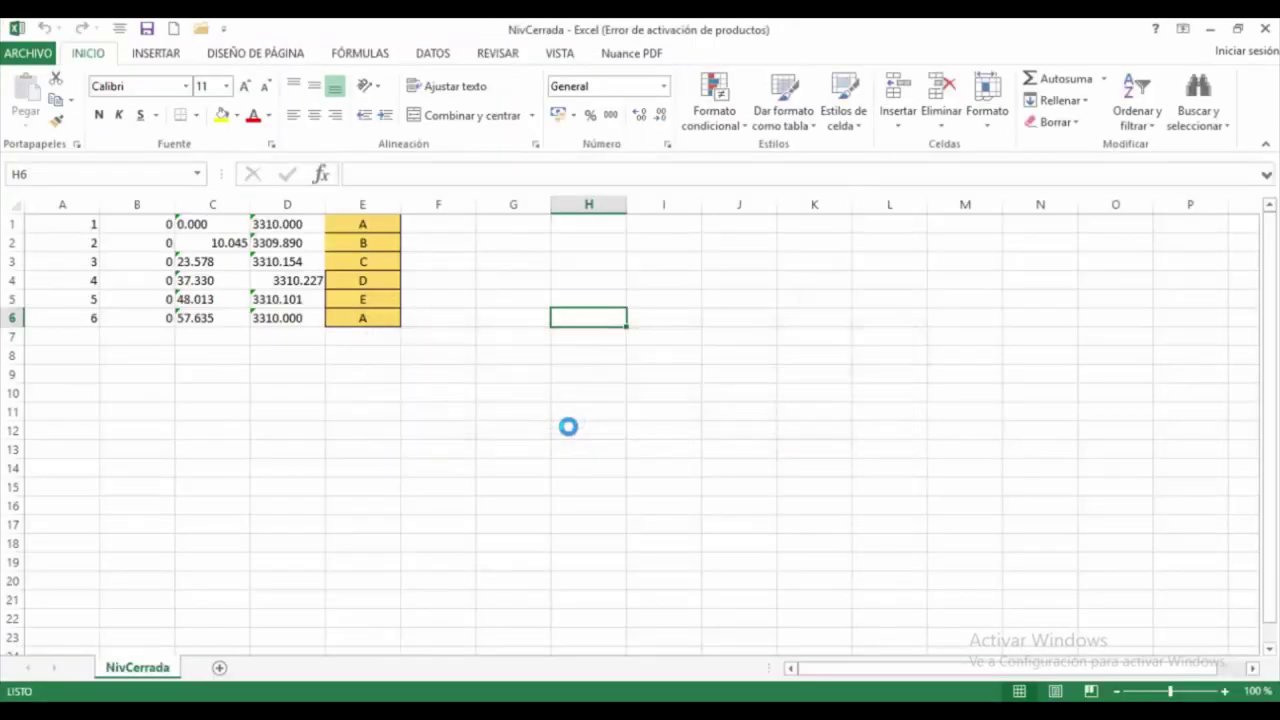
Close the NivCerrada workbook, saving its changes in CSV format.
{"action": "key", "text": "alt+F4"}
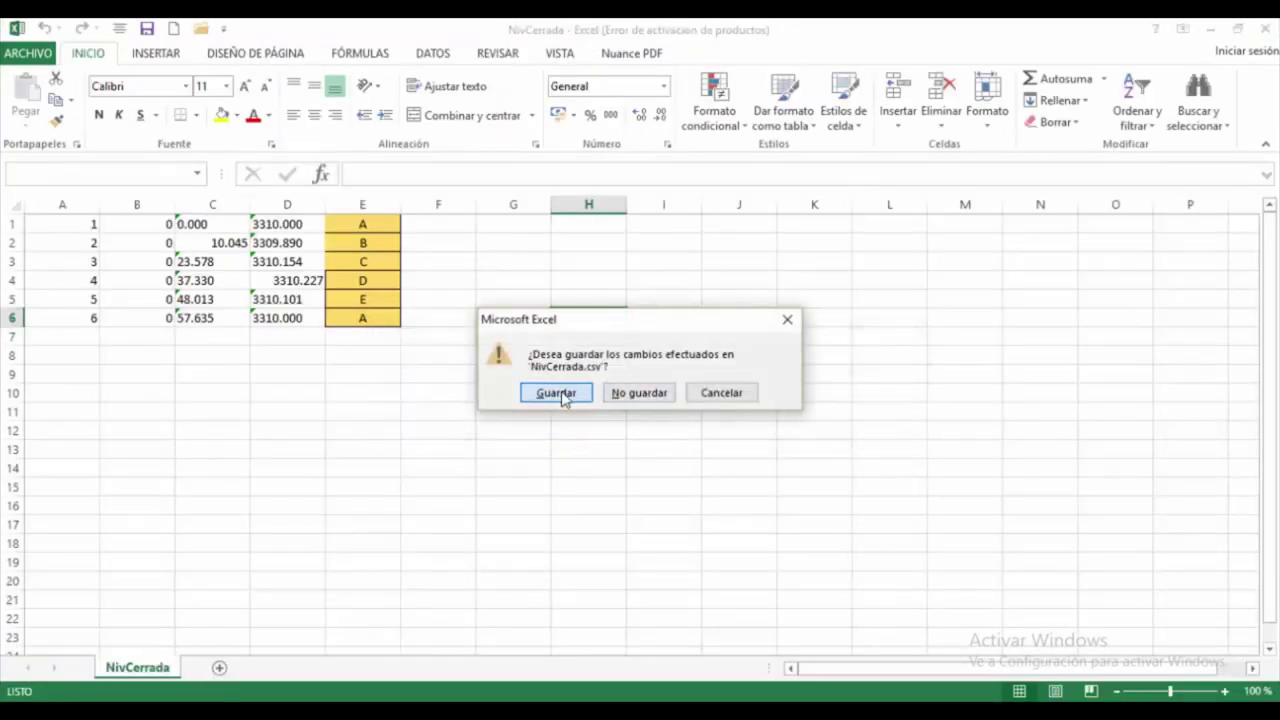
{"action": "left_click", "coordinate": [557, 393]}
{"action": "left_click", "coordinate": [560, 424]}
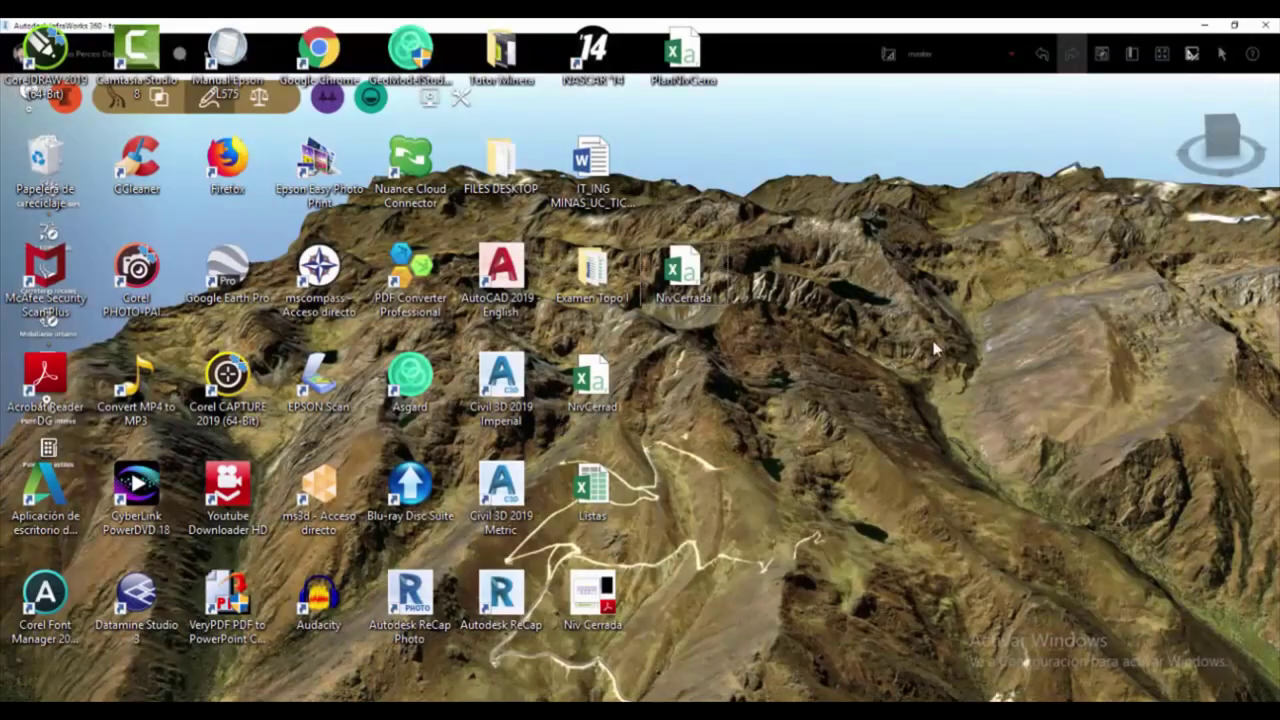
Check the point table on sheet Hoja4 of the Niv video workbook and return to the desktop.
{"action": "left_click", "coordinate": [724, 287]}
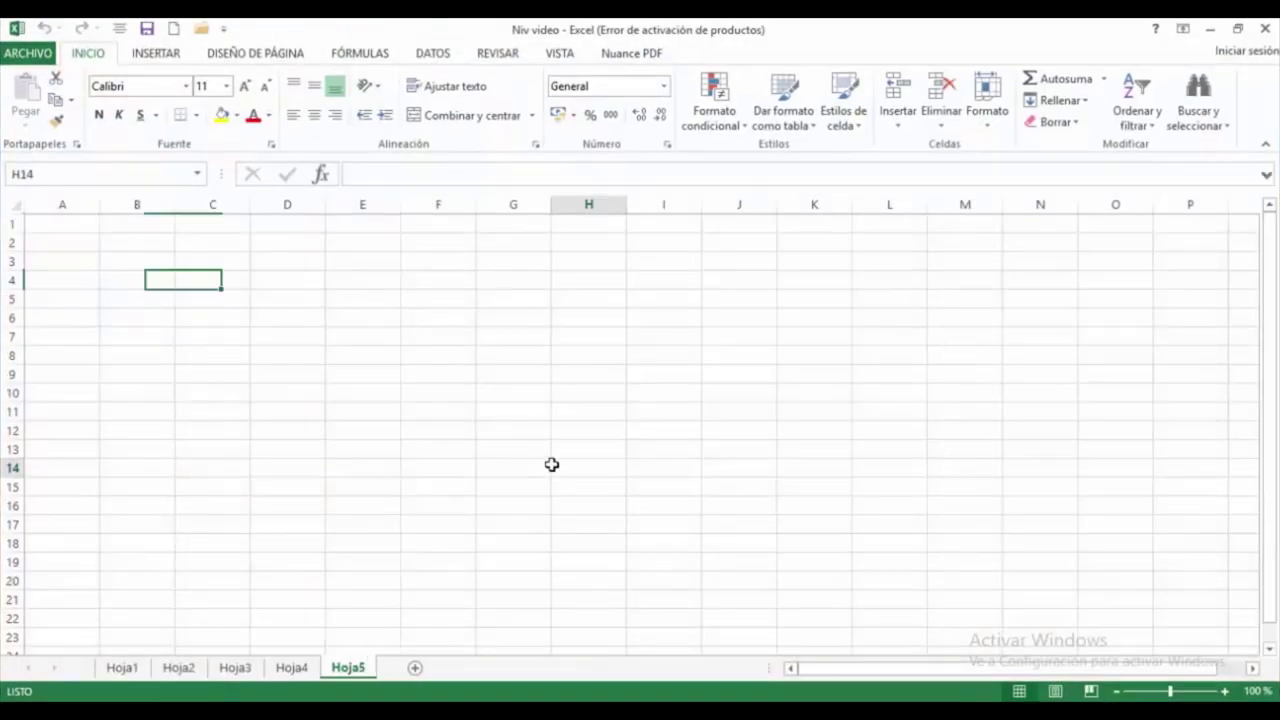
{"action": "left_click", "coordinate": [551, 463]}
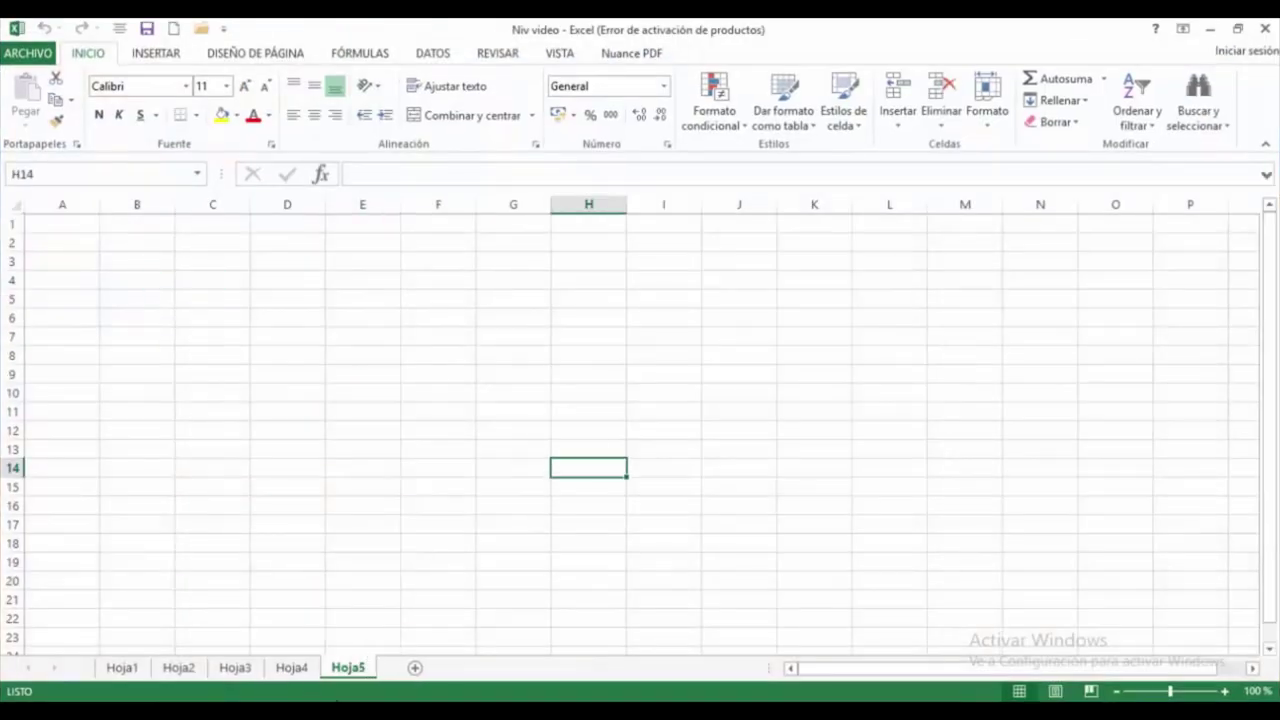
{"action": "left_click", "coordinate": [292, 667]}
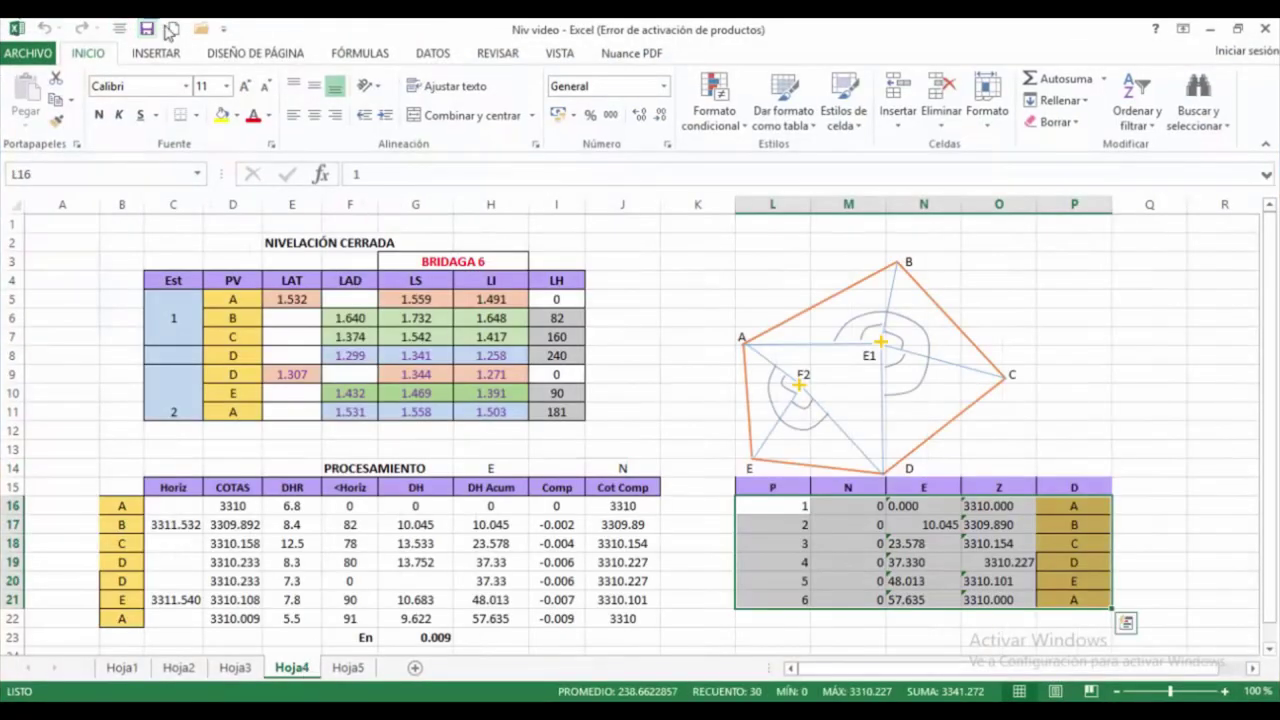
{"action": "left_click", "coordinate": [201, 28]}
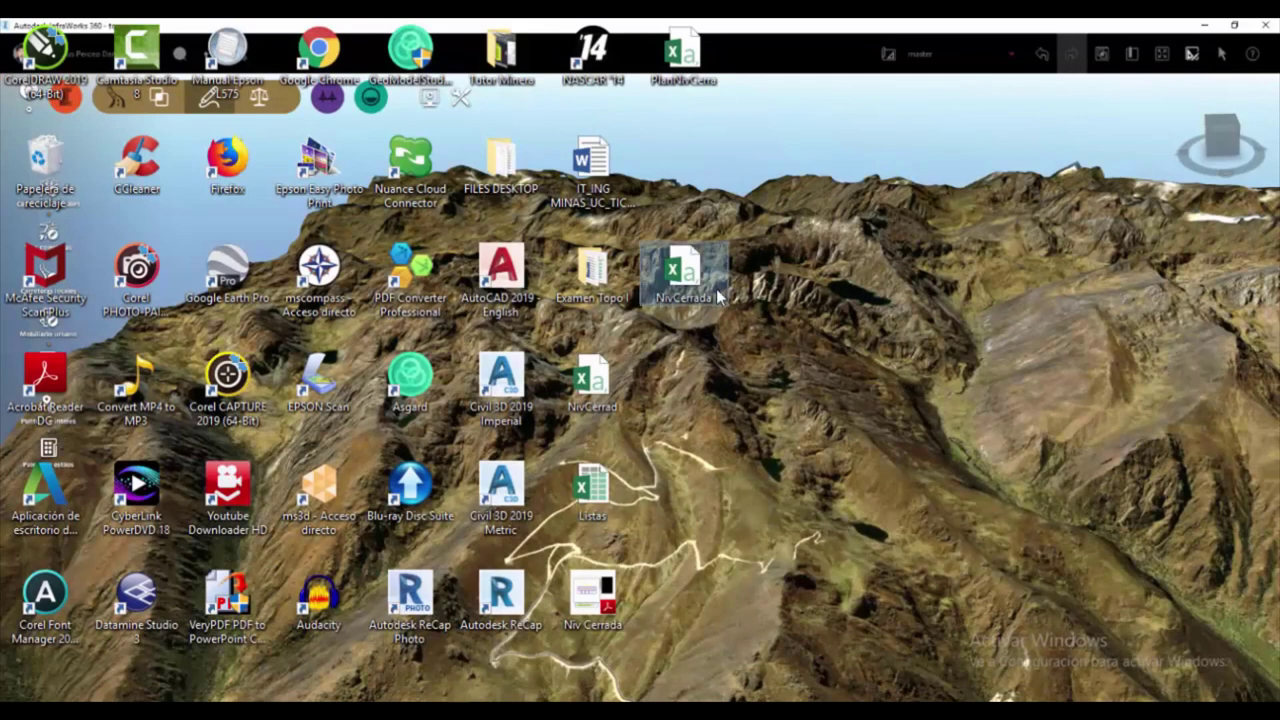
Reopen NivCerrada from the desktop, dismissing the Office activation wizard and the support web page.
{"action": "double_click", "coordinate": [716, 292]}
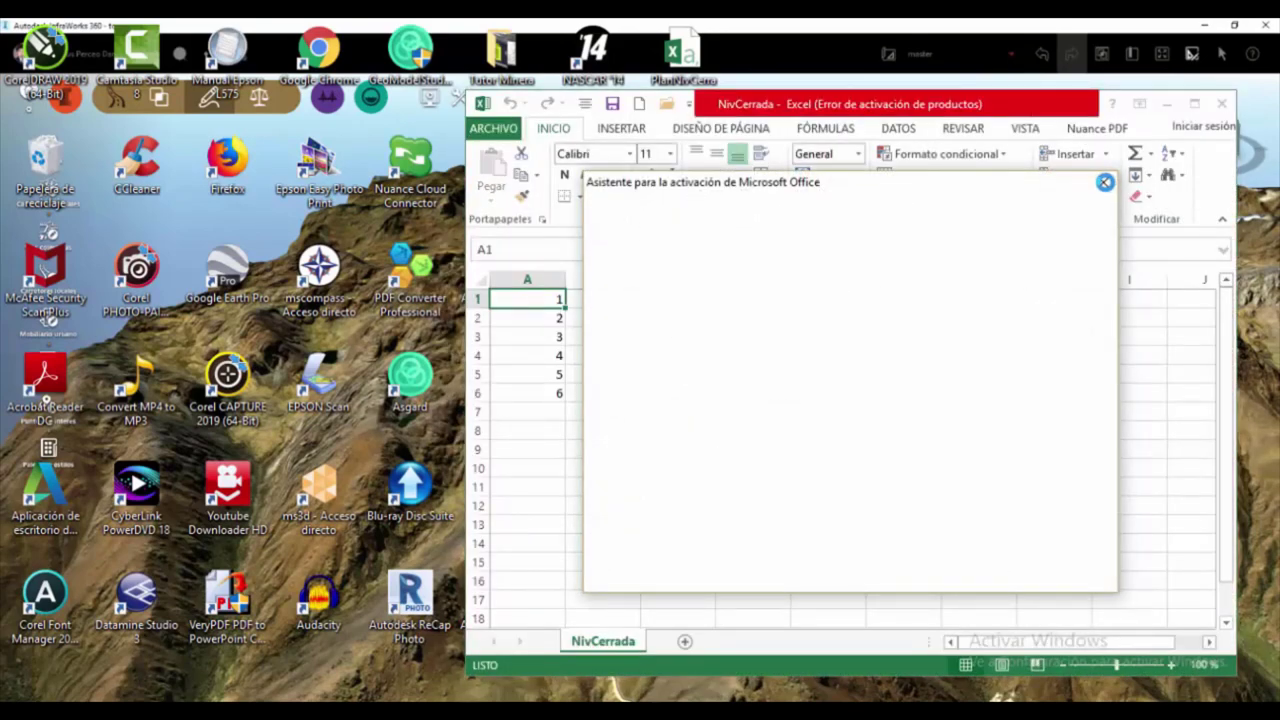
{"action": "left_click", "coordinate": [1104, 185]}
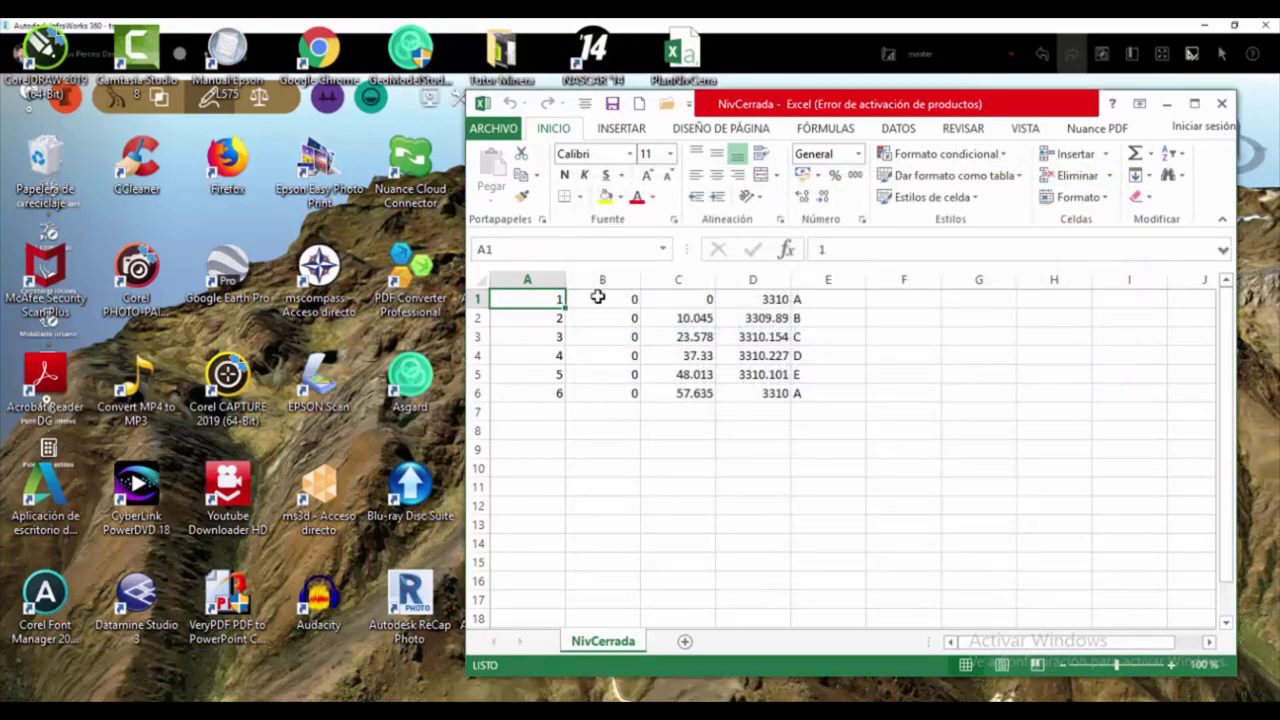
{"action": "key", "text": "Down"}
{"action": "key", "text": "Right"}
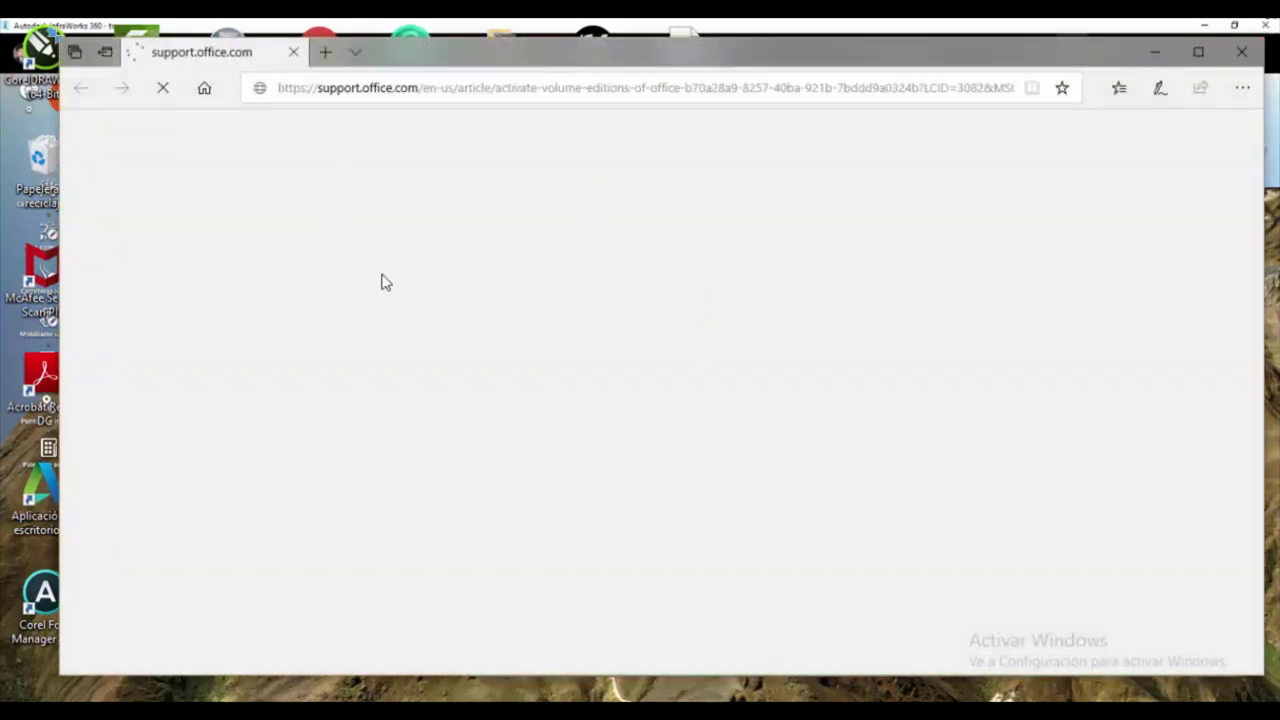
{"action": "left_click", "coordinate": [1241, 51]}
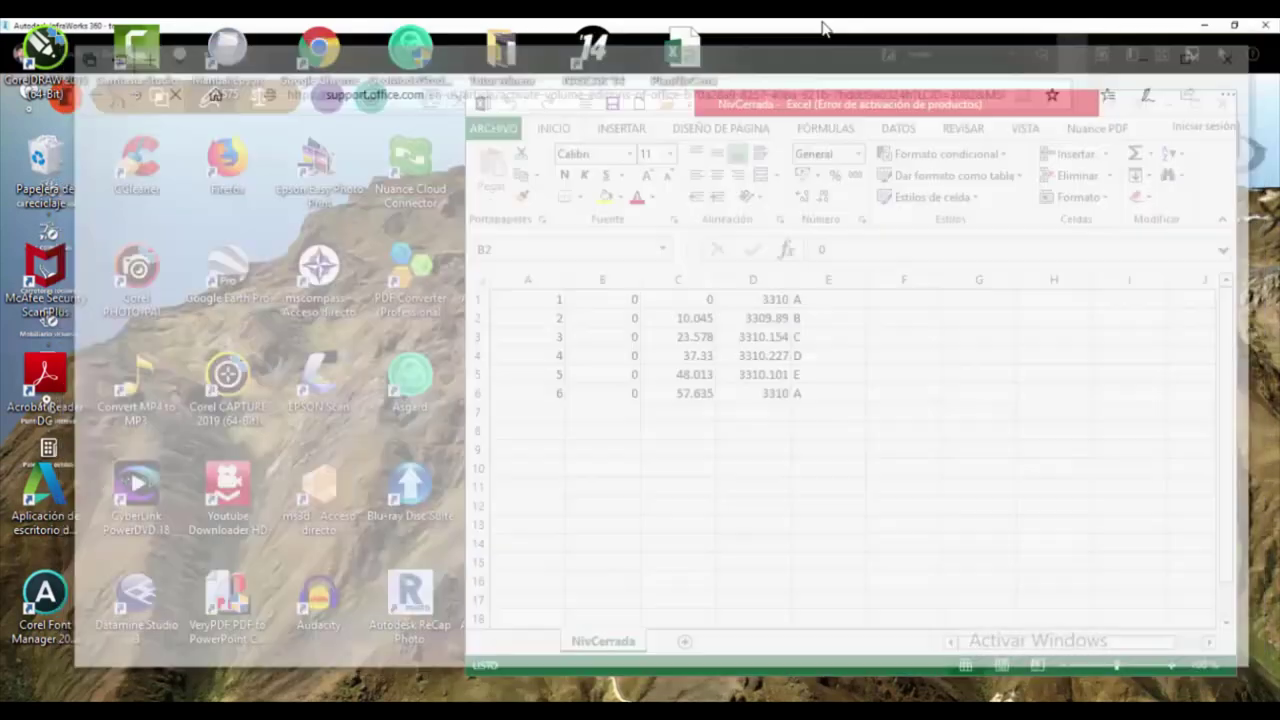
Examine the easting, elevation and description values in columns C, D and E, and close the NivCerrada workbook.
{"action": "left_click", "coordinate": [700, 298]}
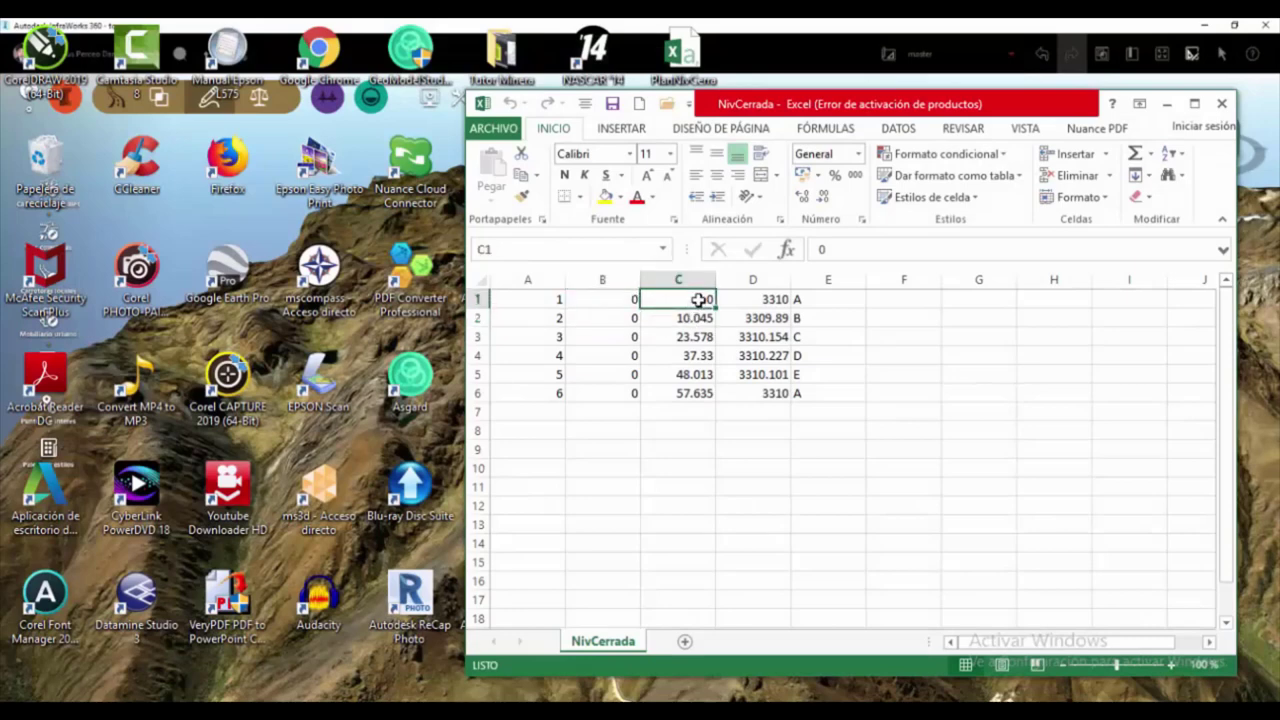
{"action": "left_click", "coordinate": [764, 298]}
{"action": "left_click_drag", "start_coordinate": [764, 298], "coordinate": [764, 393]}
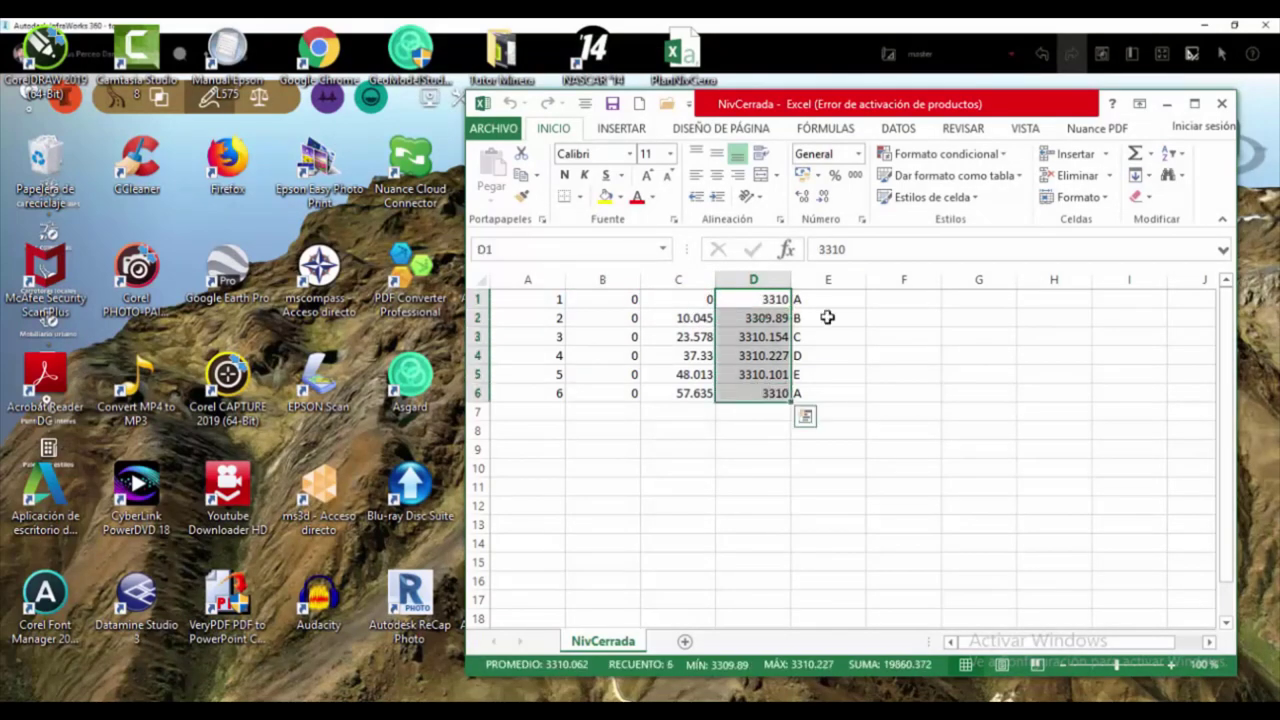
{"action": "left_click", "coordinate": [826, 300]}
{"action": "left_click_drag", "start_coordinate": [826, 300], "coordinate": [828, 409]}
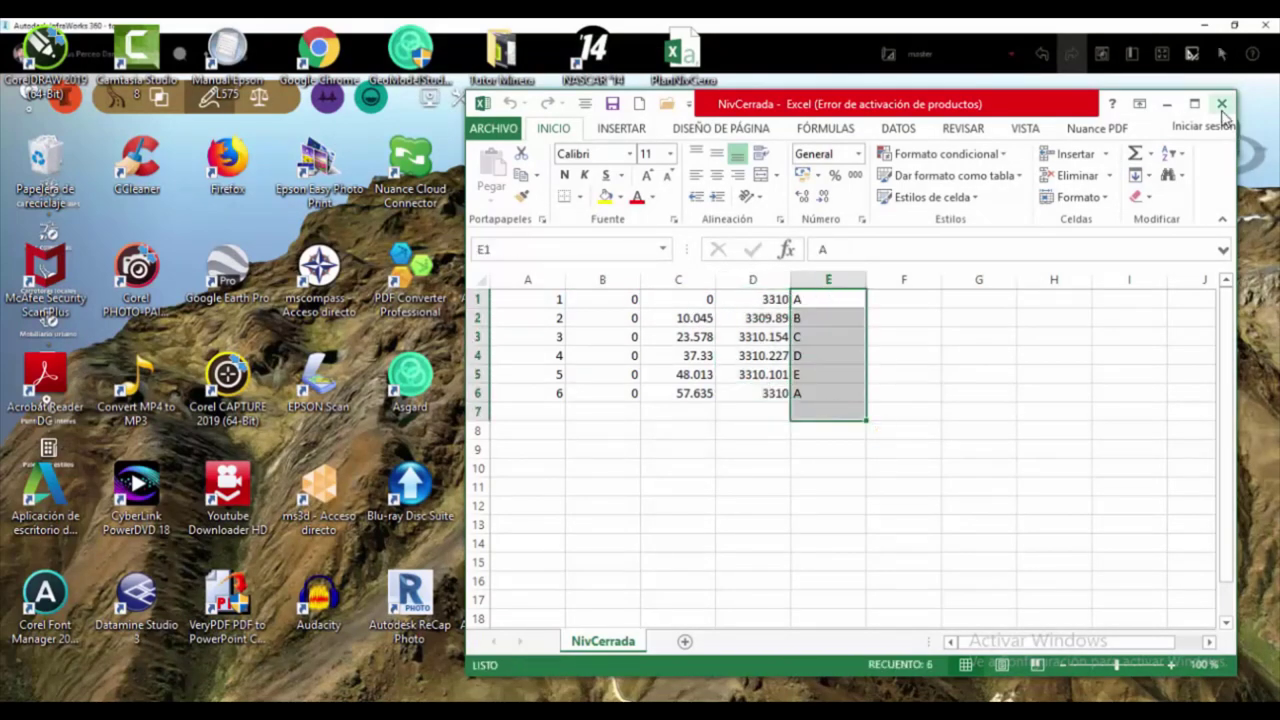
{"action": "left_click", "coordinate": [1221, 103]}
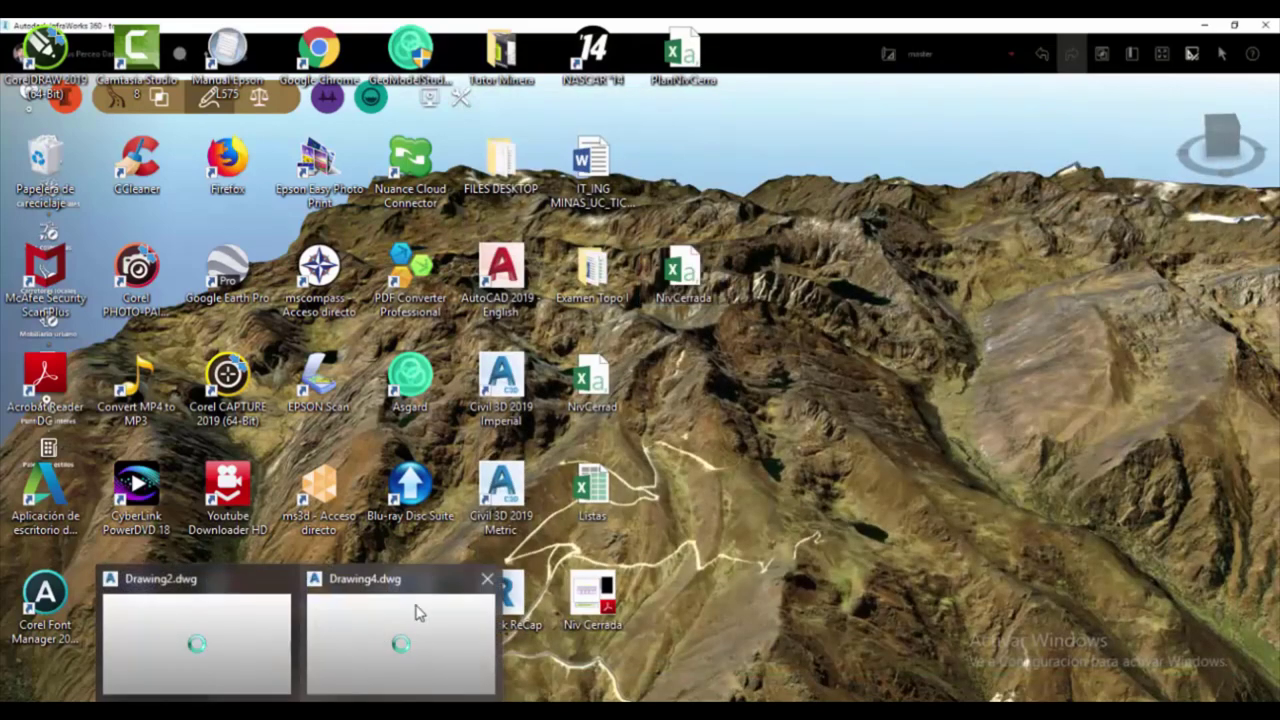
Switch to Drawing4.dwg in Civil 3D and start the Import Points command from the point creation tools.
{"action": "left_click", "coordinate": [429, 600]}
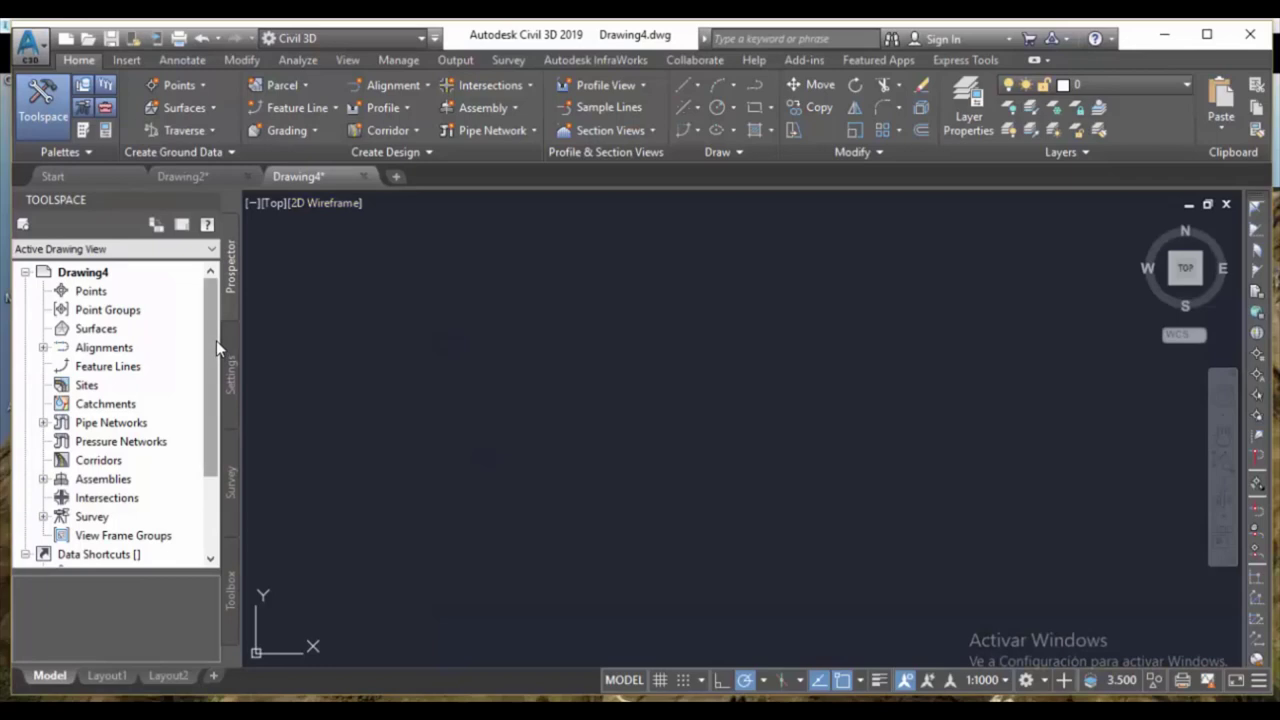
{"action": "left_click", "coordinate": [88, 292]}
{"action": "right_click", "coordinate": [90, 293]}
{"action": "left_click", "coordinate": [178, 306]}
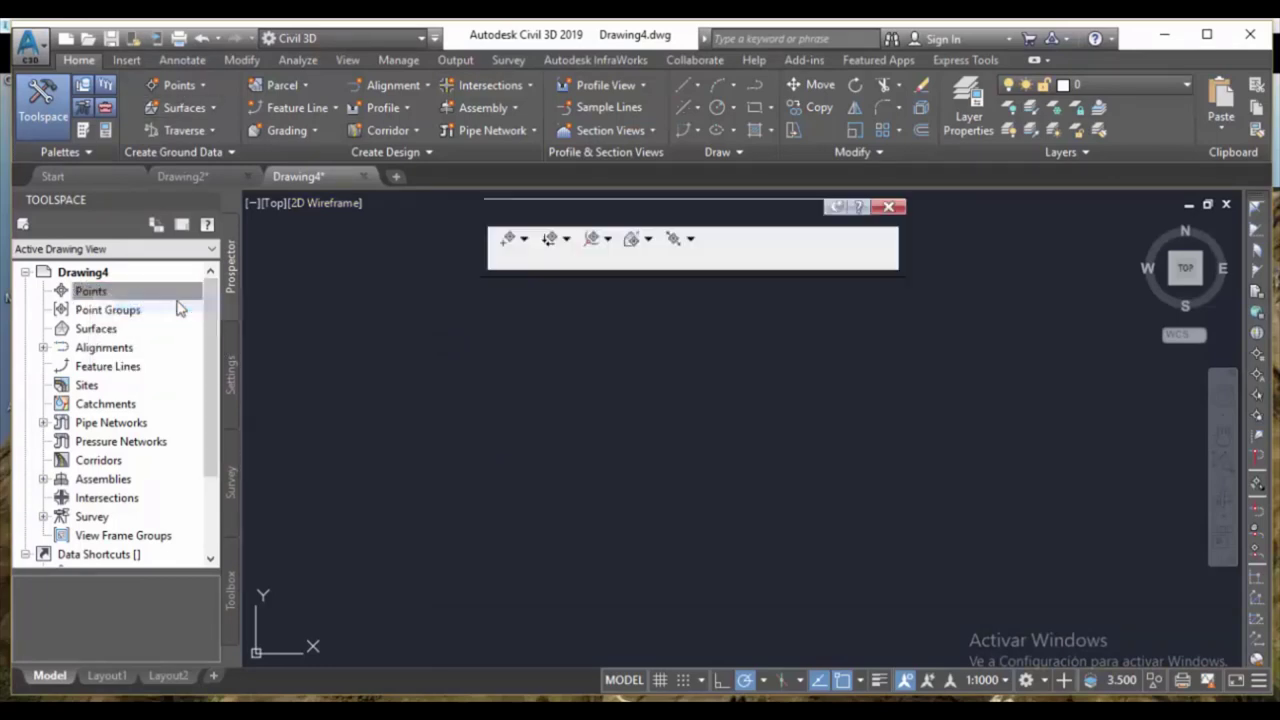
{"action": "left_click", "coordinate": [758, 241]}
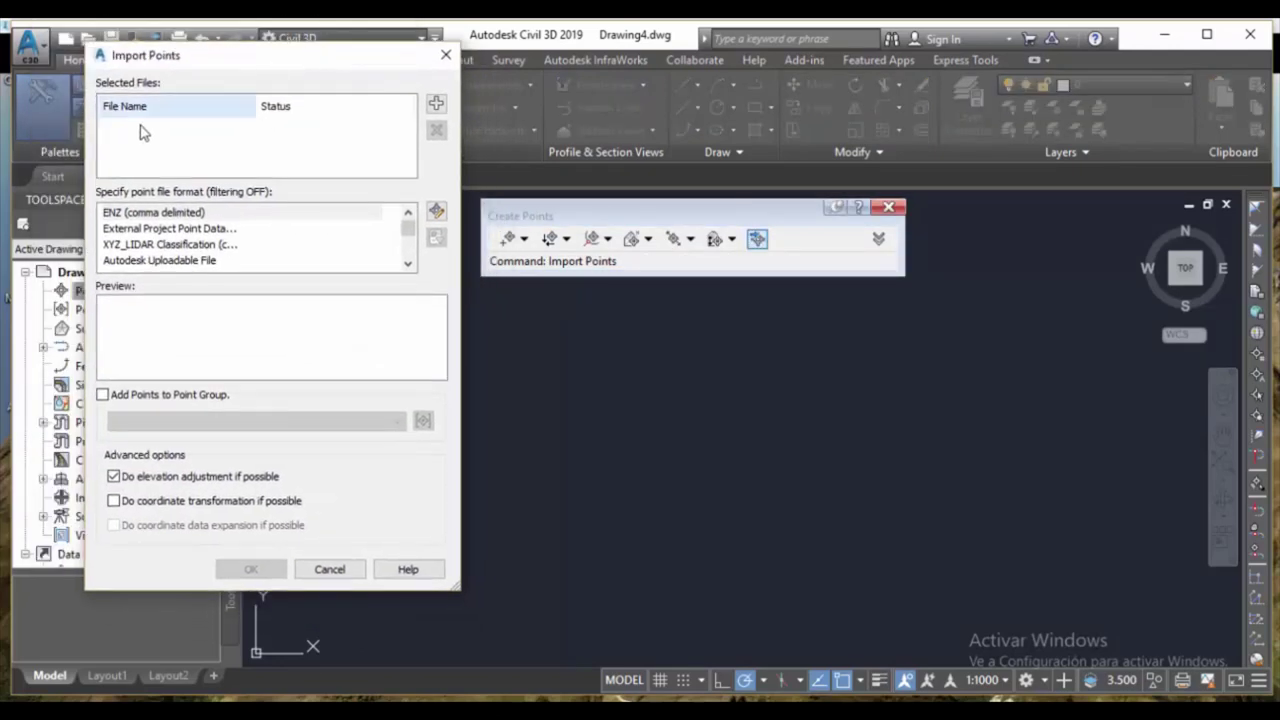
Add NivCerrada.csv from the Desktop as the source file for the point import.
{"action": "left_click", "coordinate": [438, 105]}
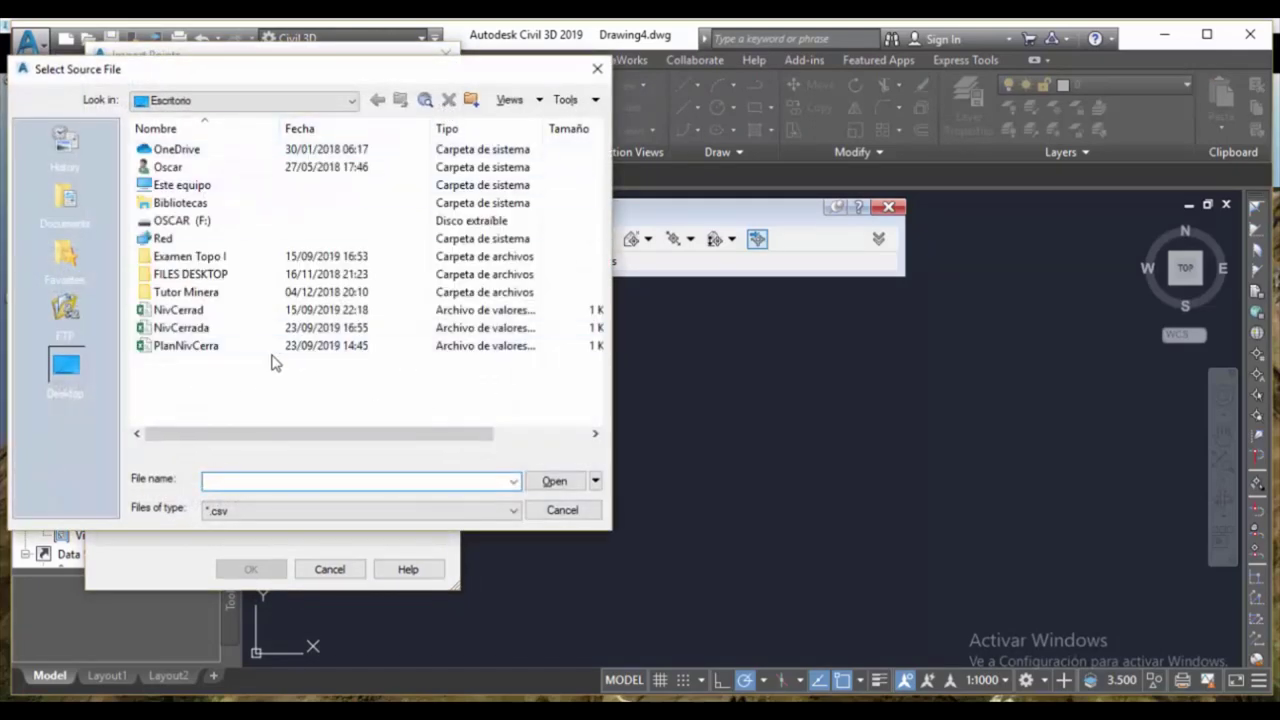
{"action": "left_click", "coordinate": [190, 334]}
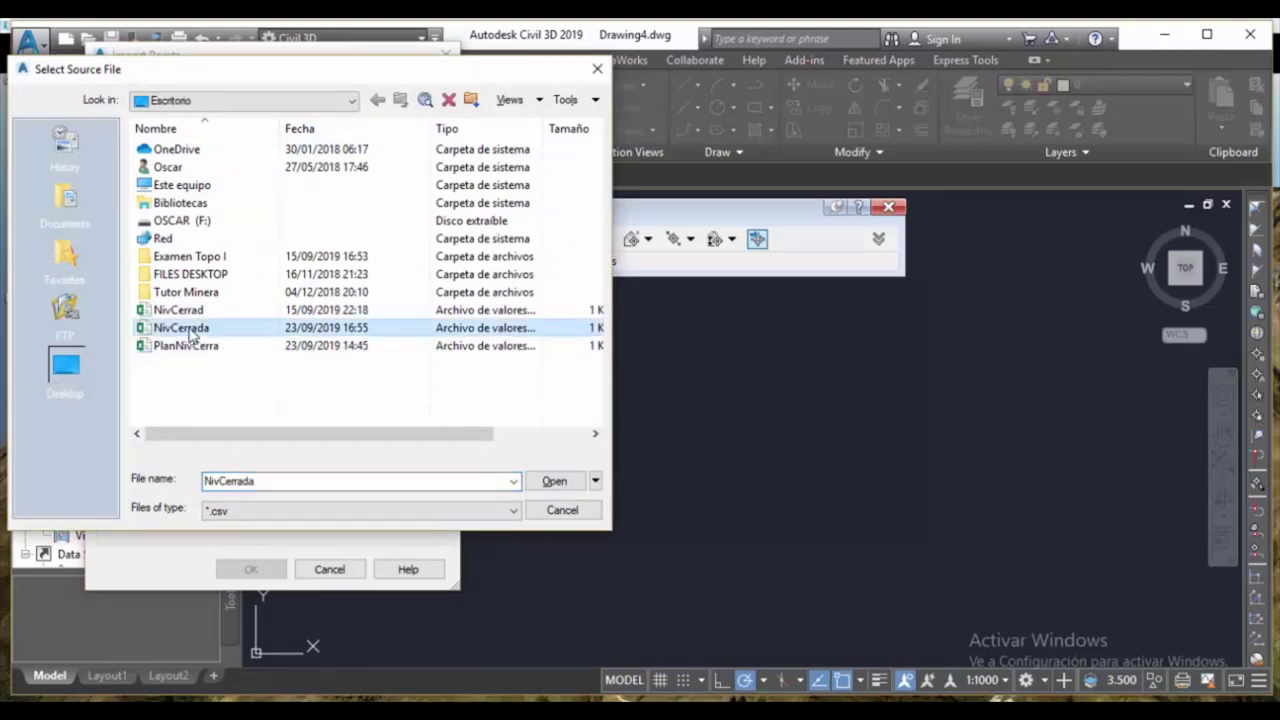
{"action": "left_click", "coordinate": [548, 486]}
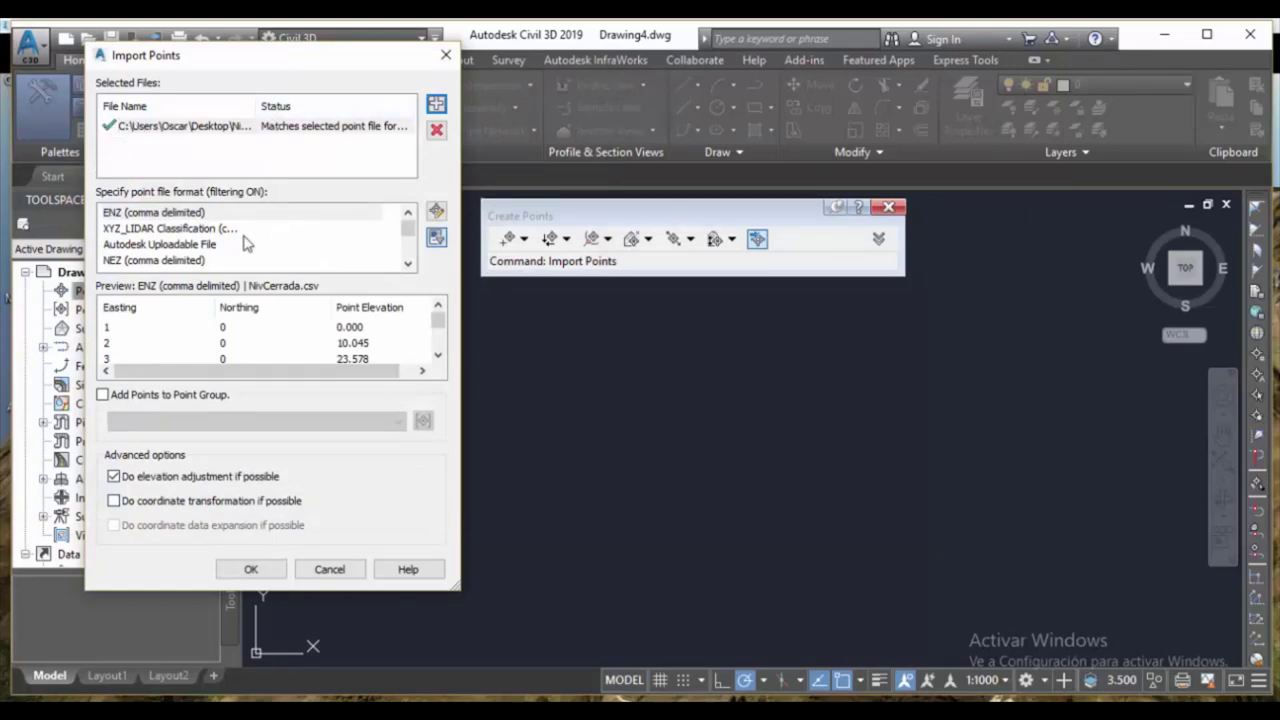
Import the points from NivCerrada.csv using the PNEZD (comma delimited) point file format.
{"action": "left_click", "coordinate": [406, 248]}
{"action": "left_click", "coordinate": [406, 250]}
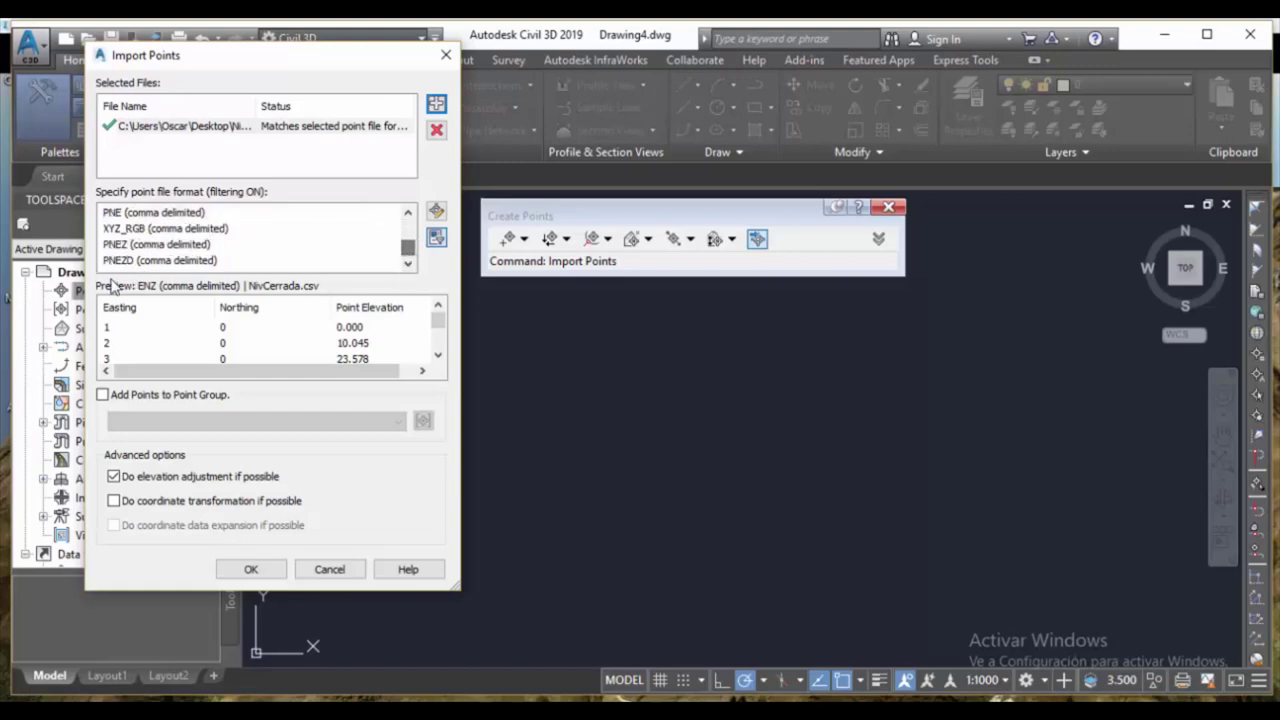
{"action": "left_click", "coordinate": [114, 264]}
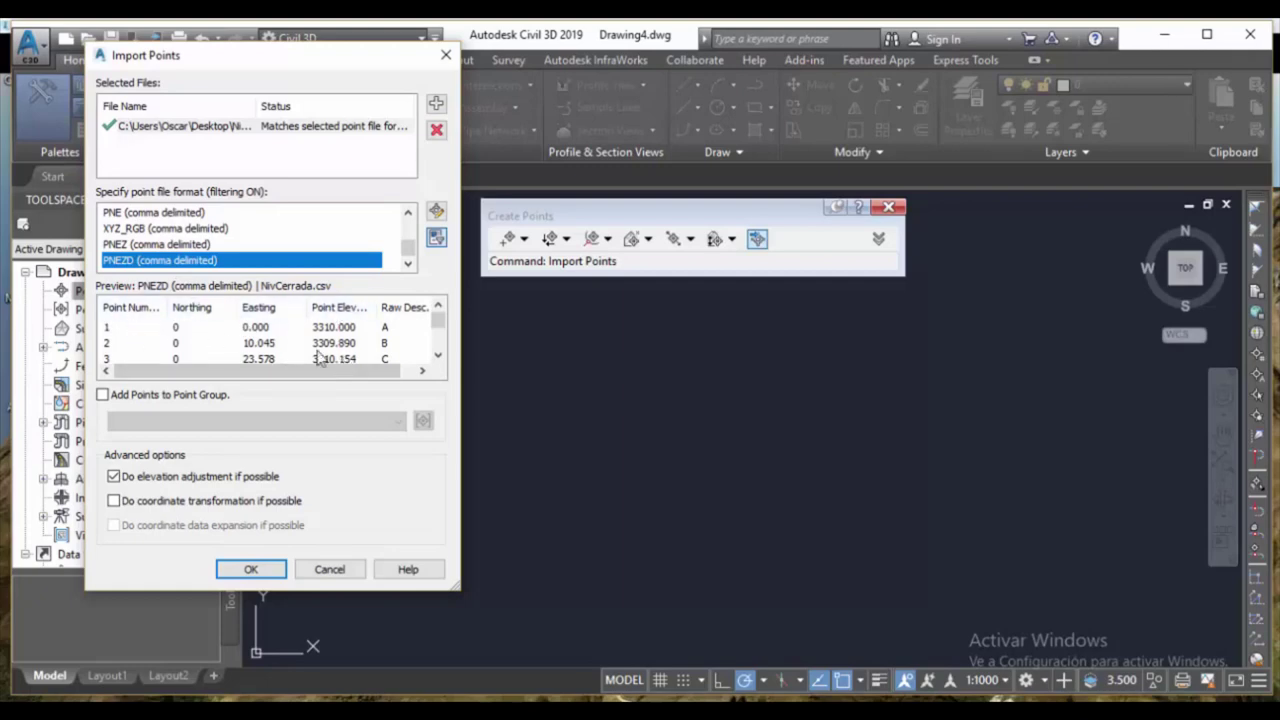
{"action": "left_click", "coordinate": [251, 570]}
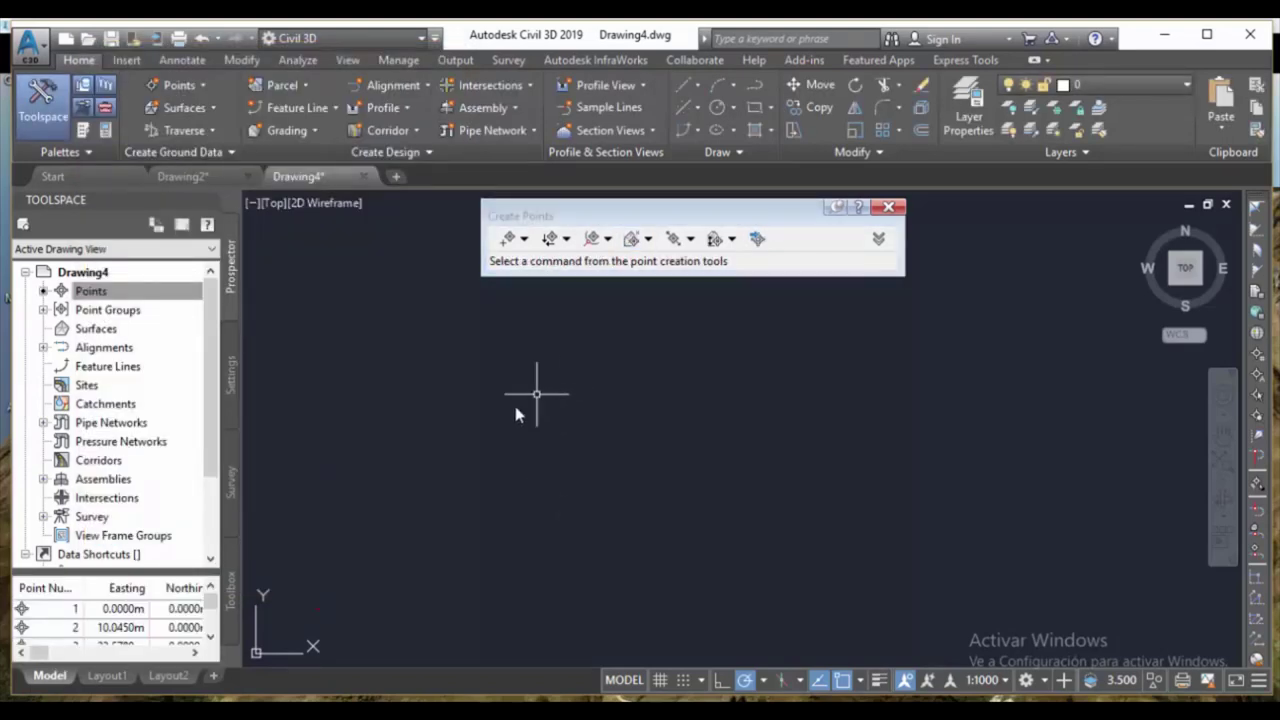
Zoom to the drawing extents to view the imported points.
{"action": "type", "text": "z"}
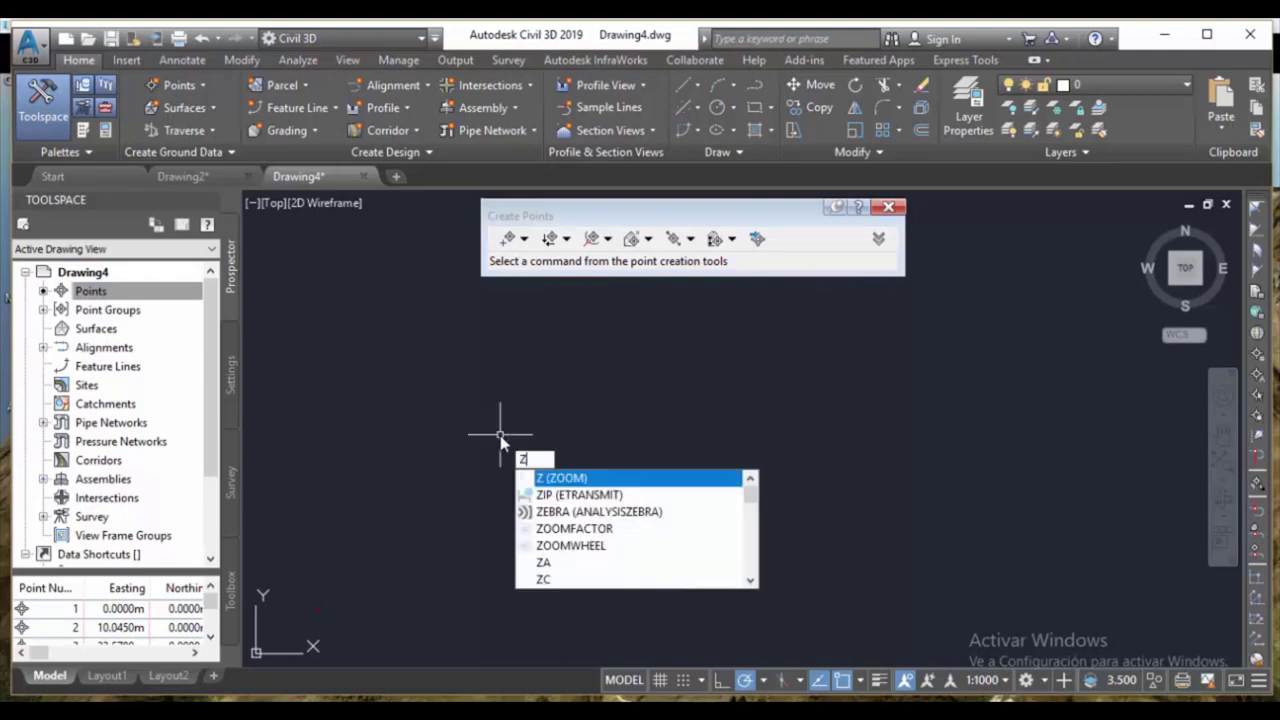
{"action": "key", "text": "Return"}
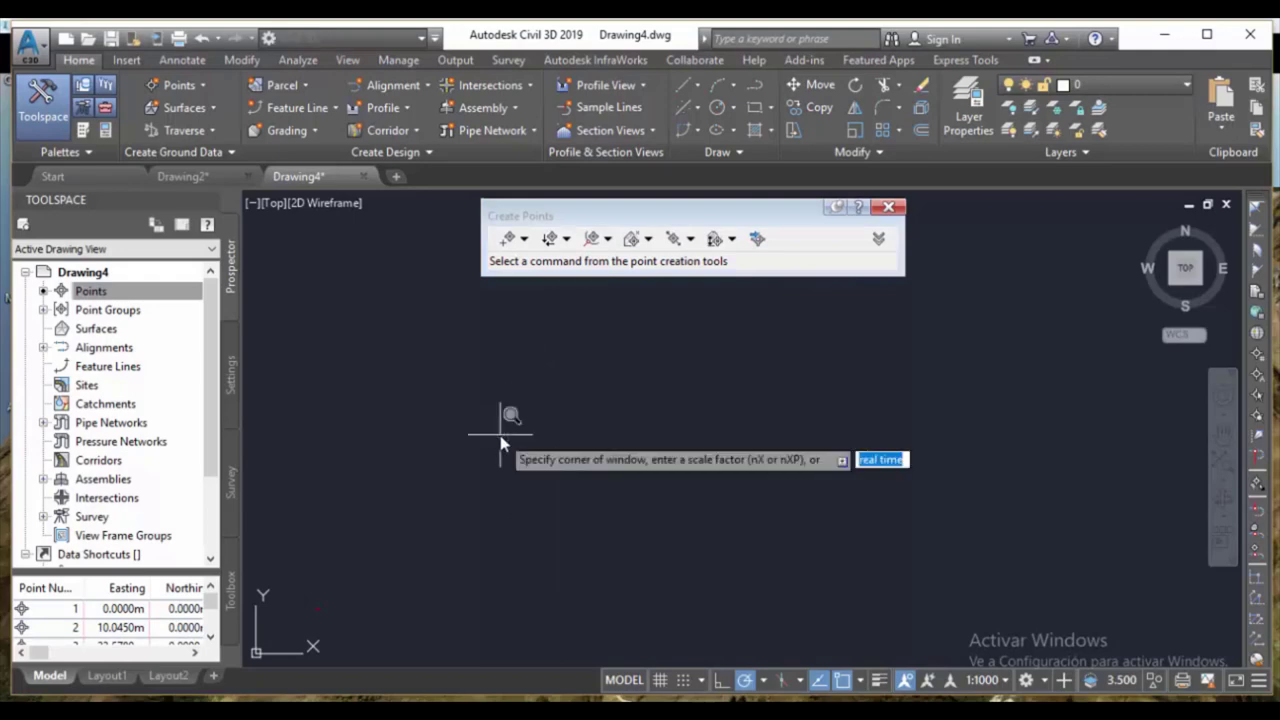
{"action": "type", "text": "e"}
{"action": "key", "text": "Return"}
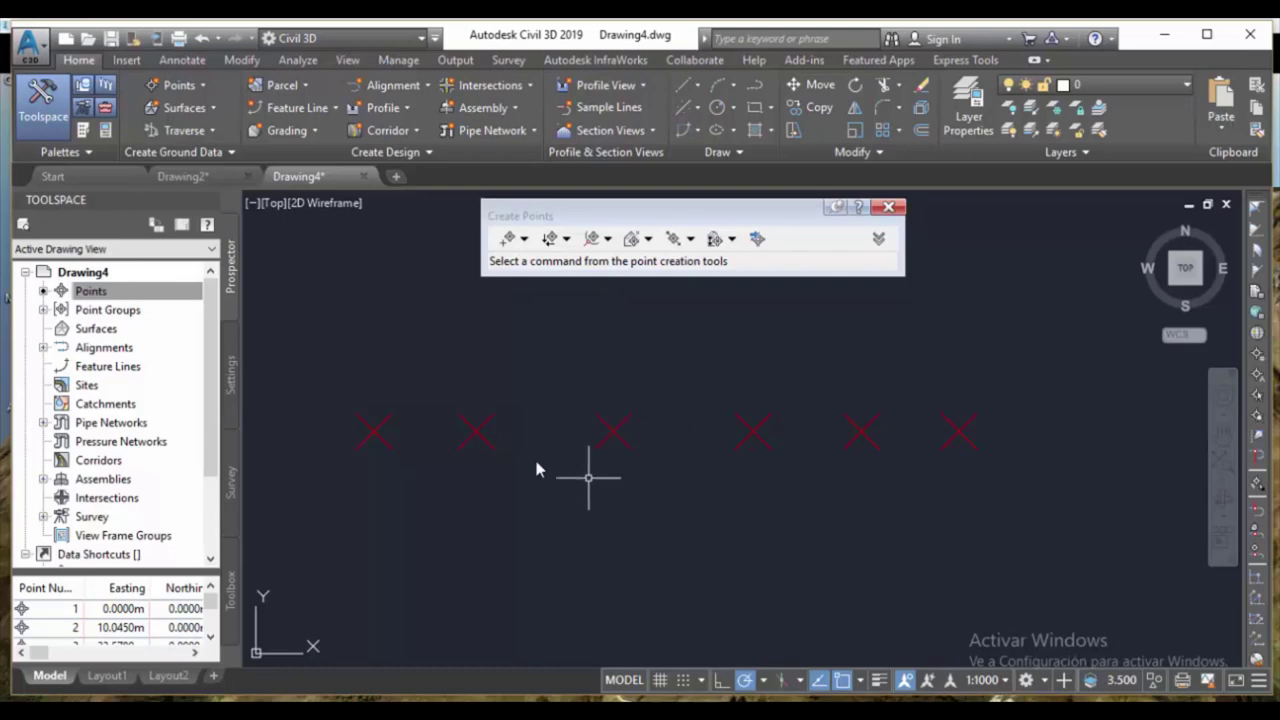
{"action": "middle_click_drag", "start_coordinate": [552, 480], "coordinate": [600, 500]}
Close the Create Points toolbar and open the properties of the _All Points point group.
{"action": "left_click", "coordinate": [92, 292]}
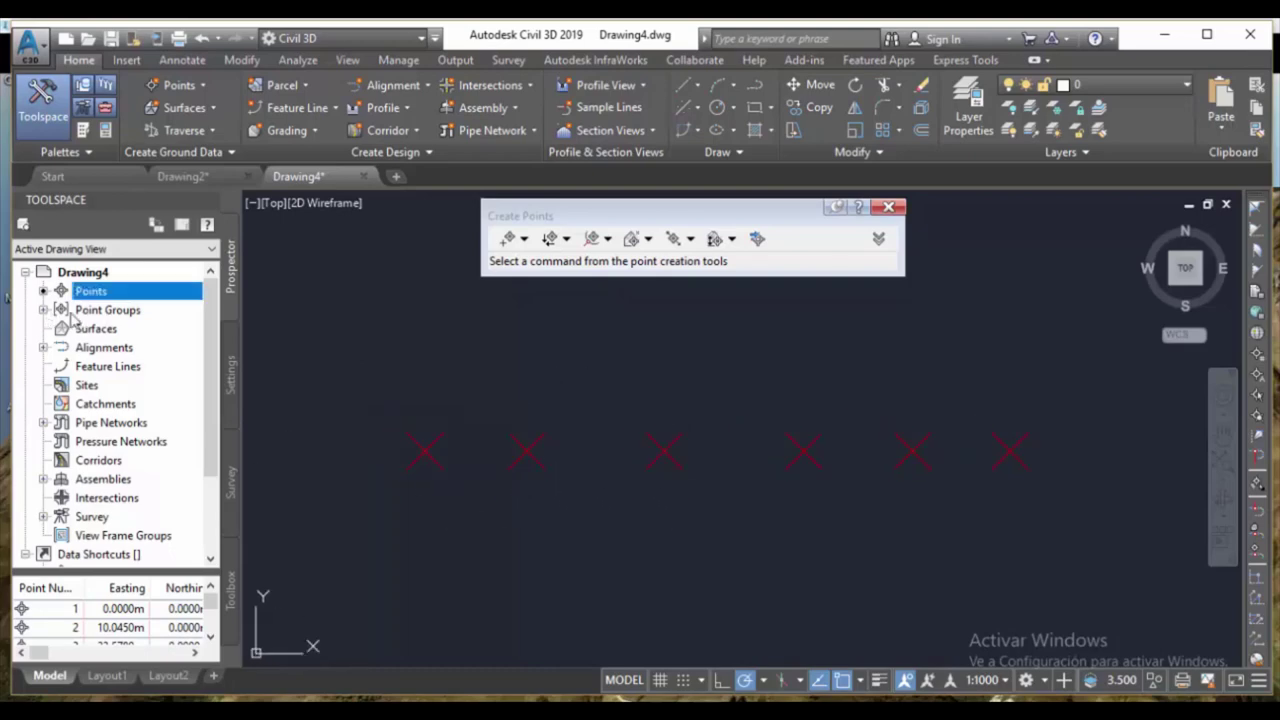
{"action": "left_click", "coordinate": [100, 312]}
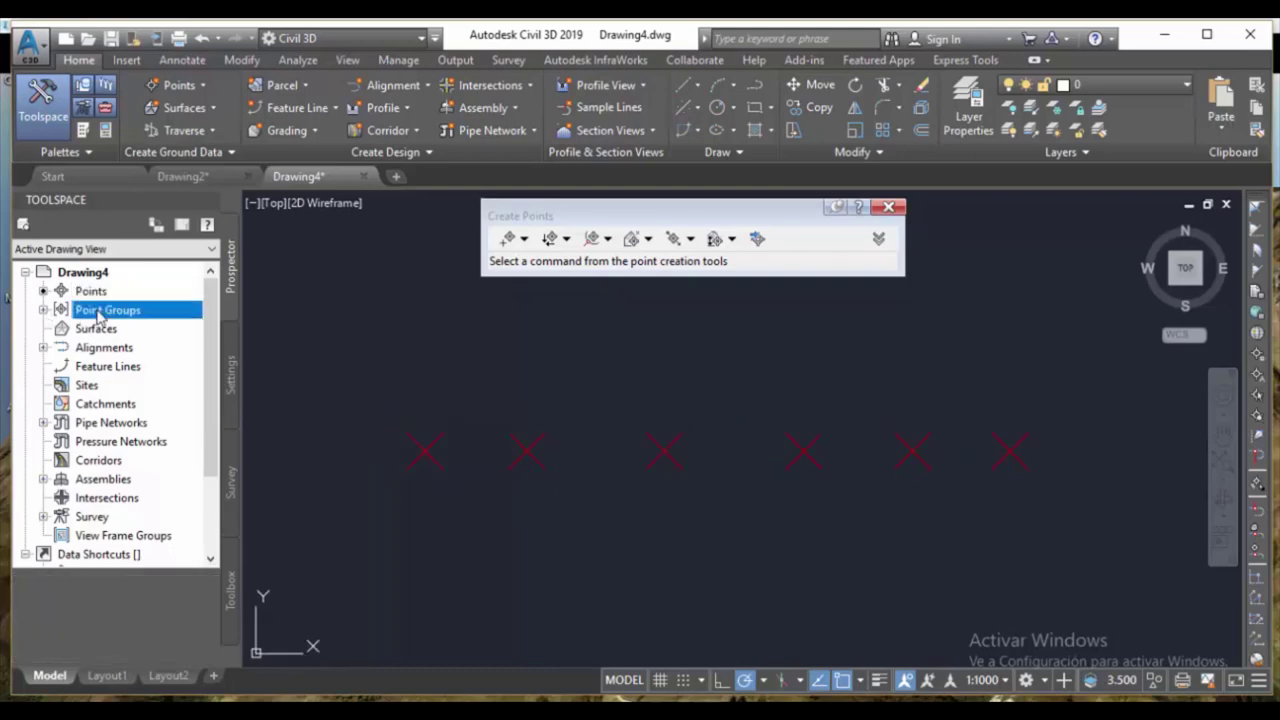
{"action": "left_click", "coordinate": [892, 210]}
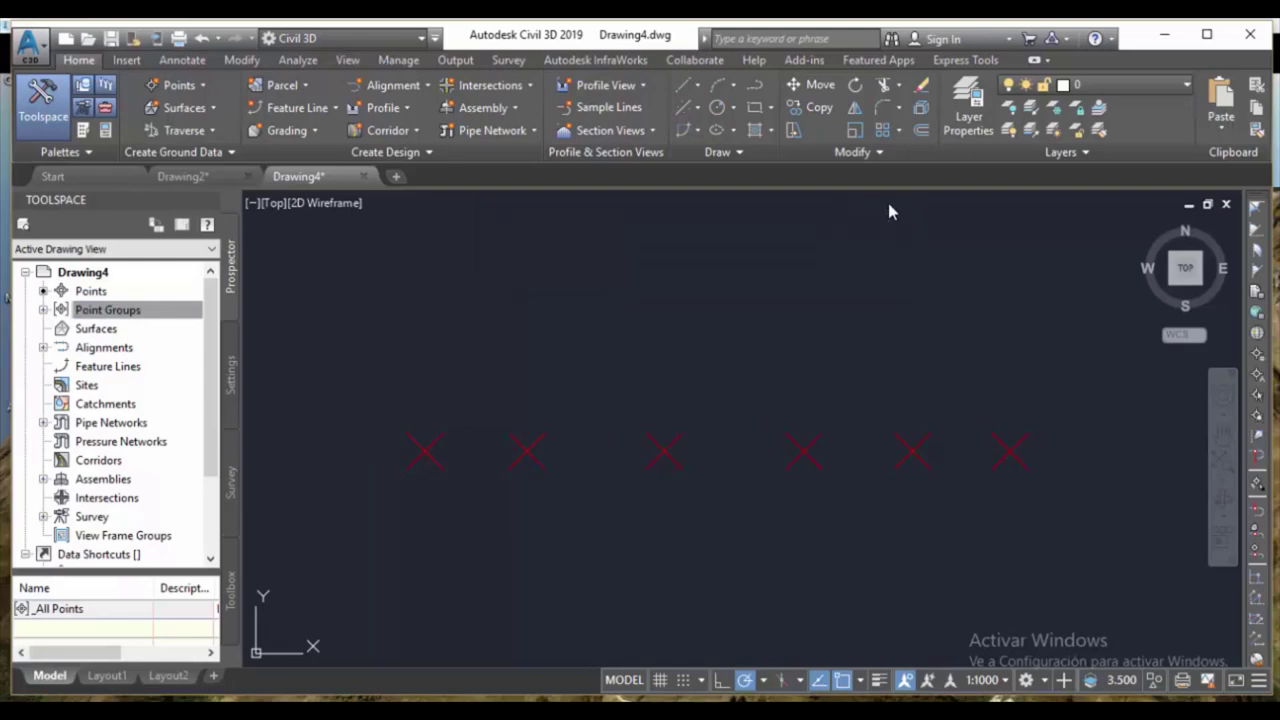
{"action": "left_click", "coordinate": [43, 310]}
{"action": "left_click", "coordinate": [120, 329]}
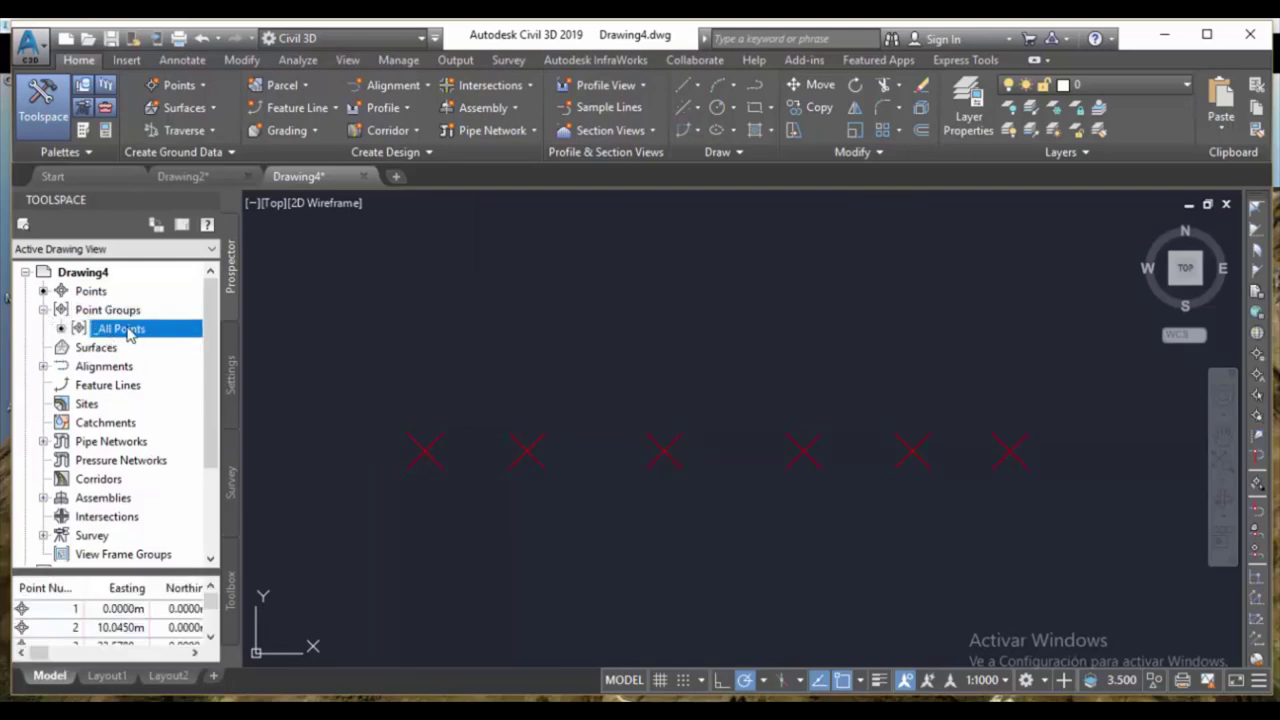
{"action": "right_click", "coordinate": [128, 334]}
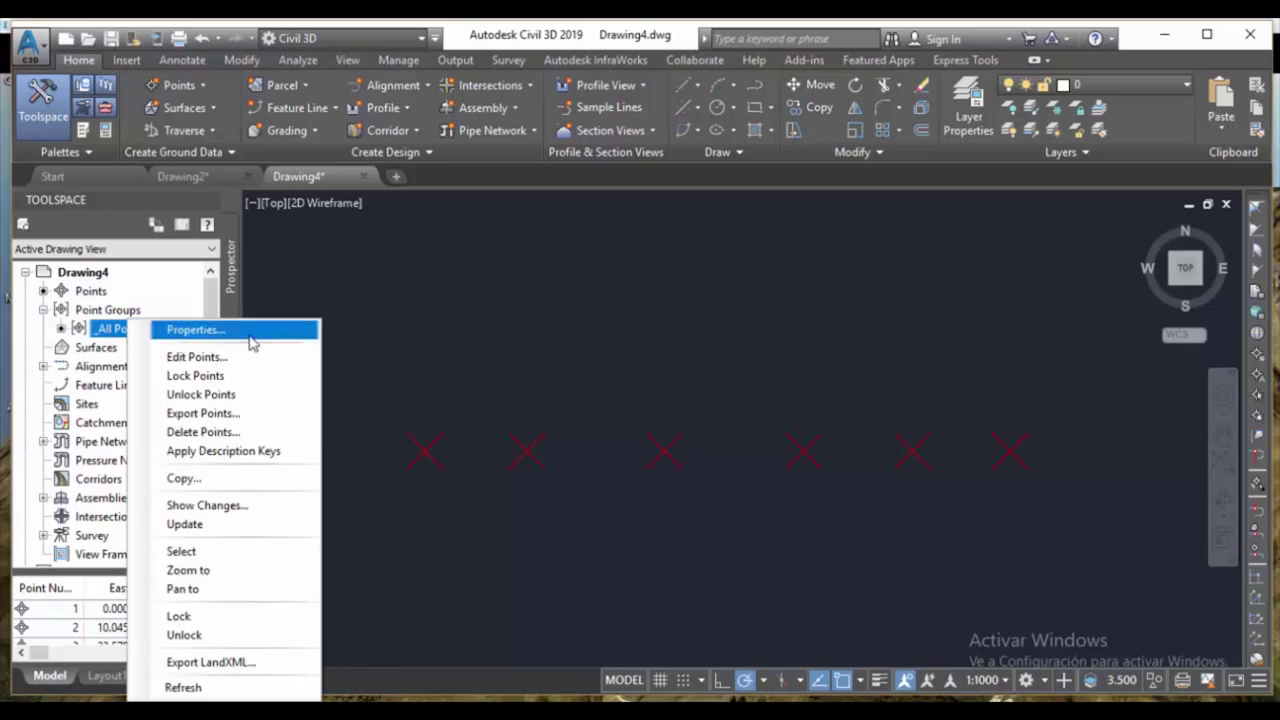
{"action": "left_click", "coordinate": [103, 334]}
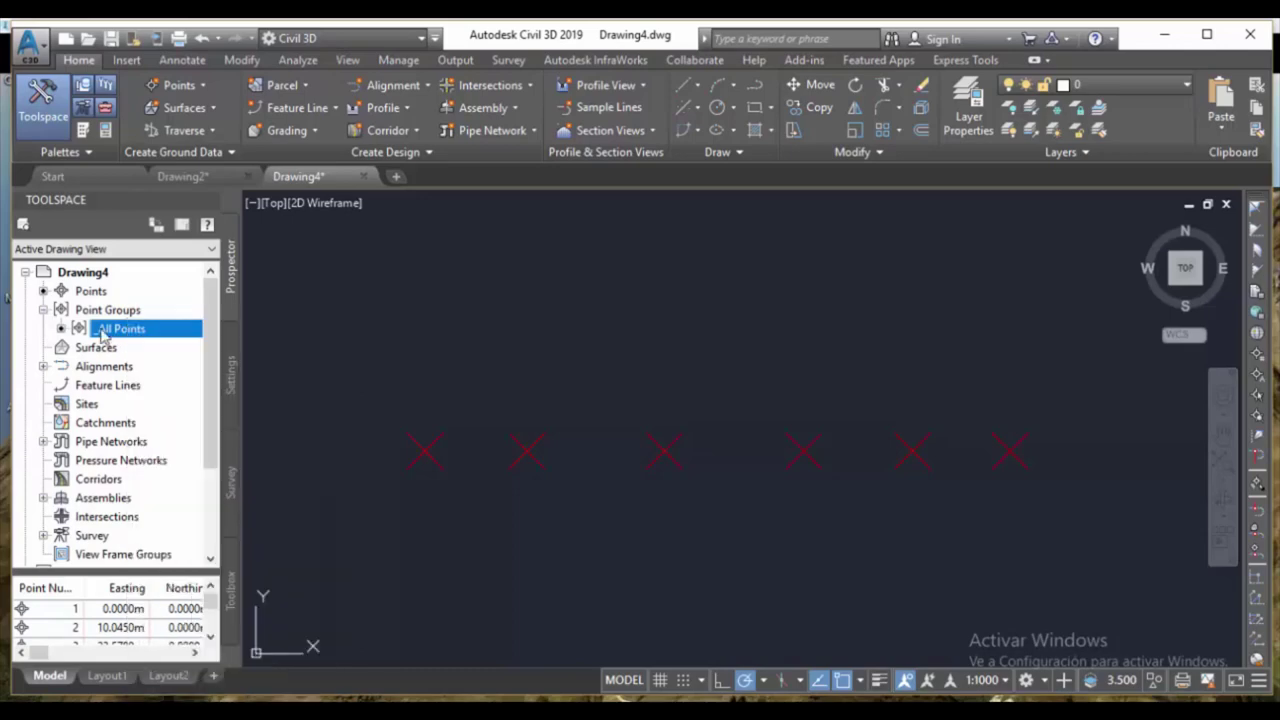
{"action": "right_click", "coordinate": [103, 332]}
{"action": "left_click", "coordinate": [376, 364]}
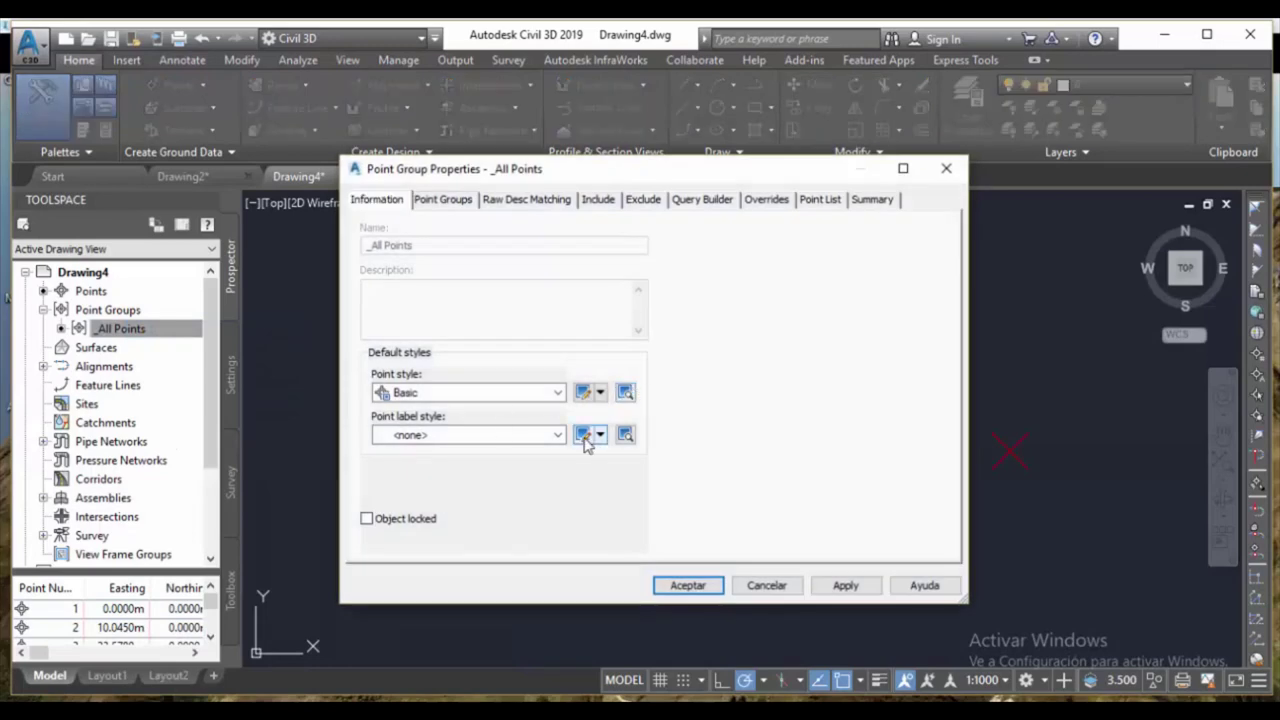
Set the _All Points group's point style to Benchmark and its point label style to Elevation Only, and apply the changes.
{"action": "left_click", "coordinate": [559, 393]}
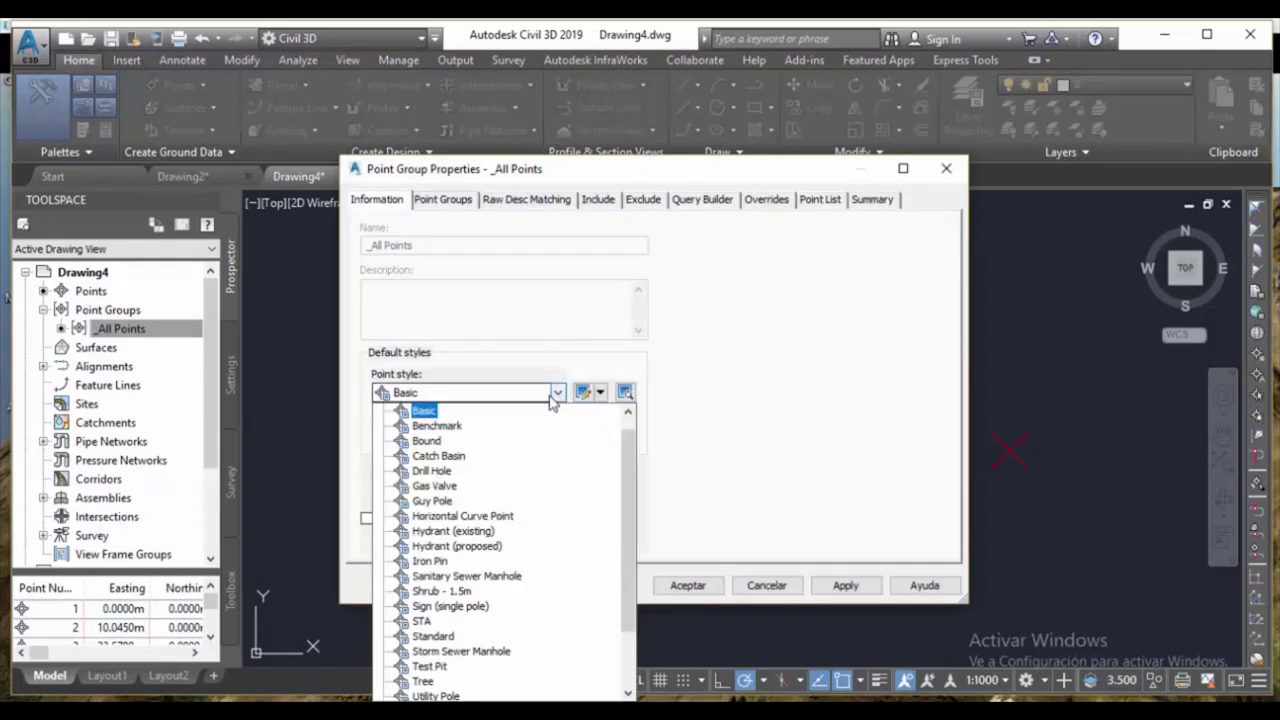
{"action": "left_click", "coordinate": [440, 426]}
{"action": "left_click", "coordinate": [558, 434]}
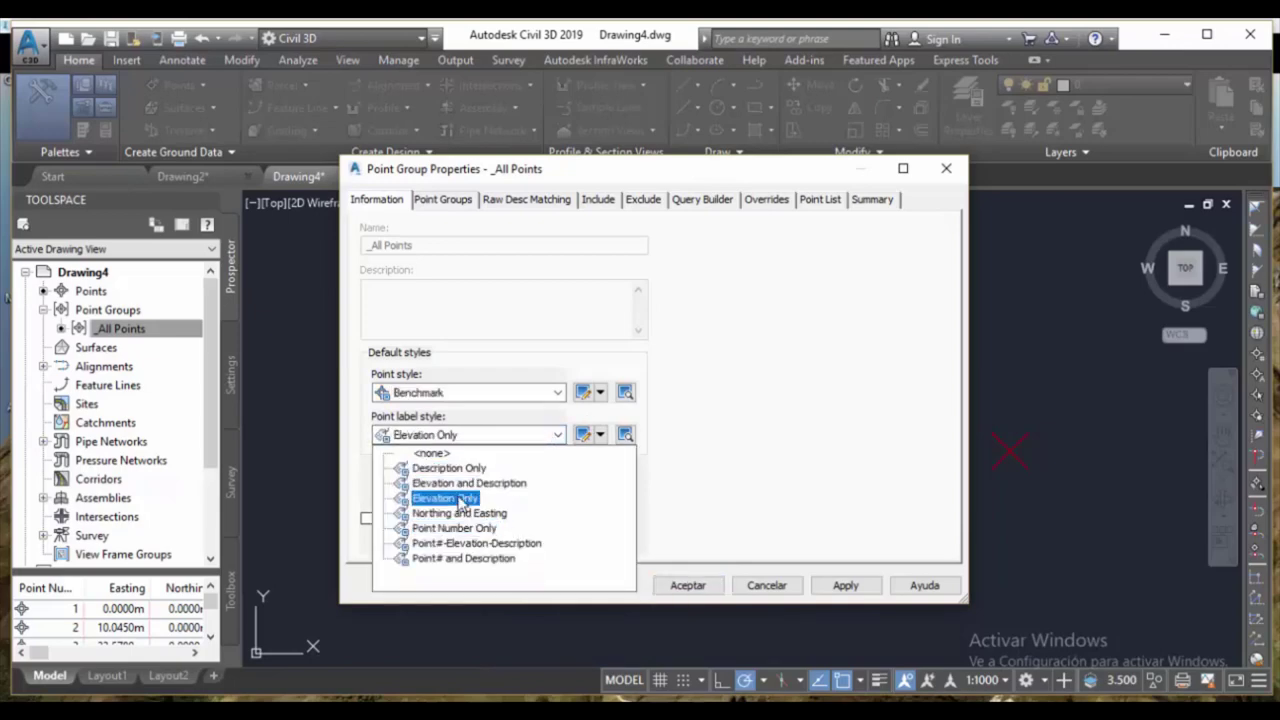
{"action": "left_click", "coordinate": [462, 499]}
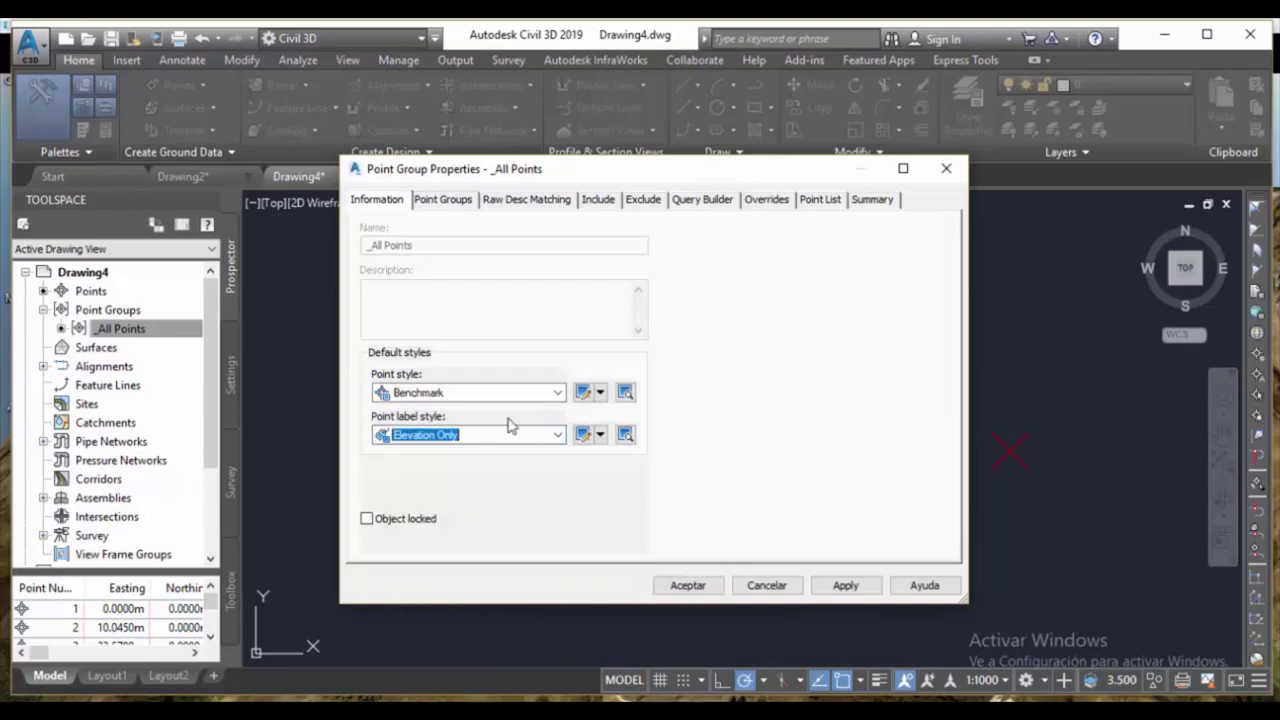
{"action": "left_click", "coordinate": [838, 590]}
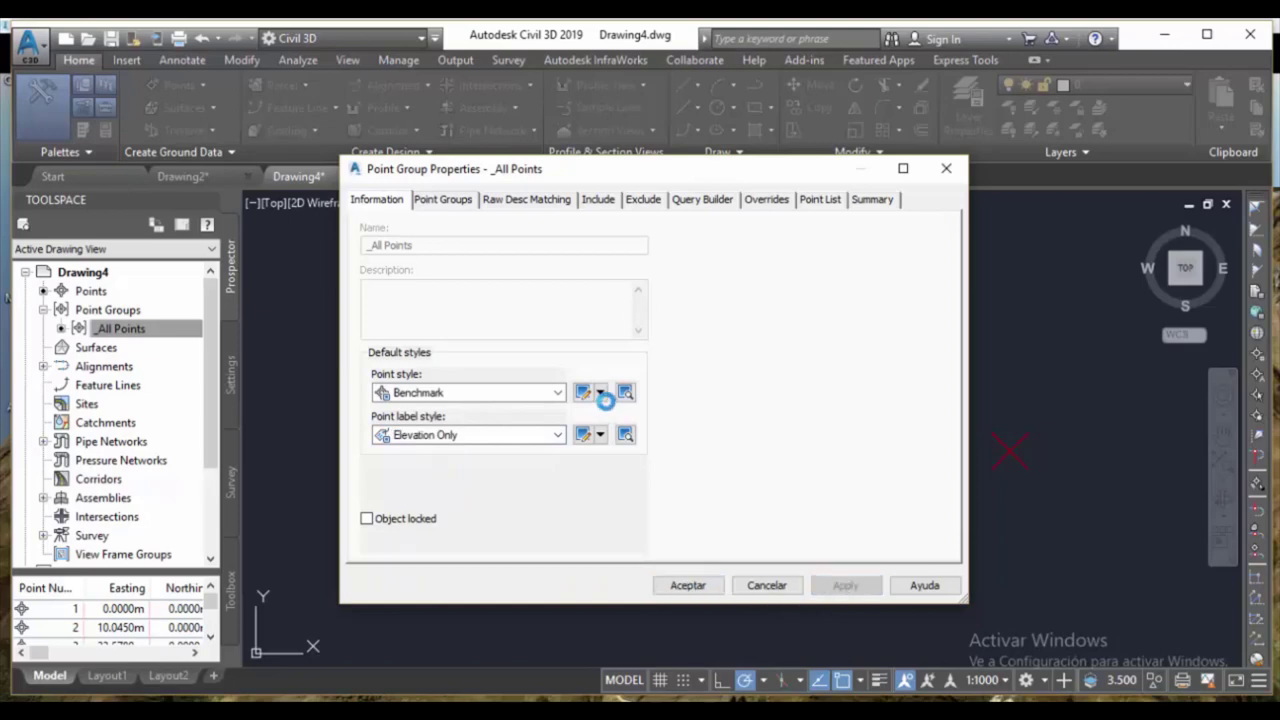
{"action": "key", "text": "Return"}
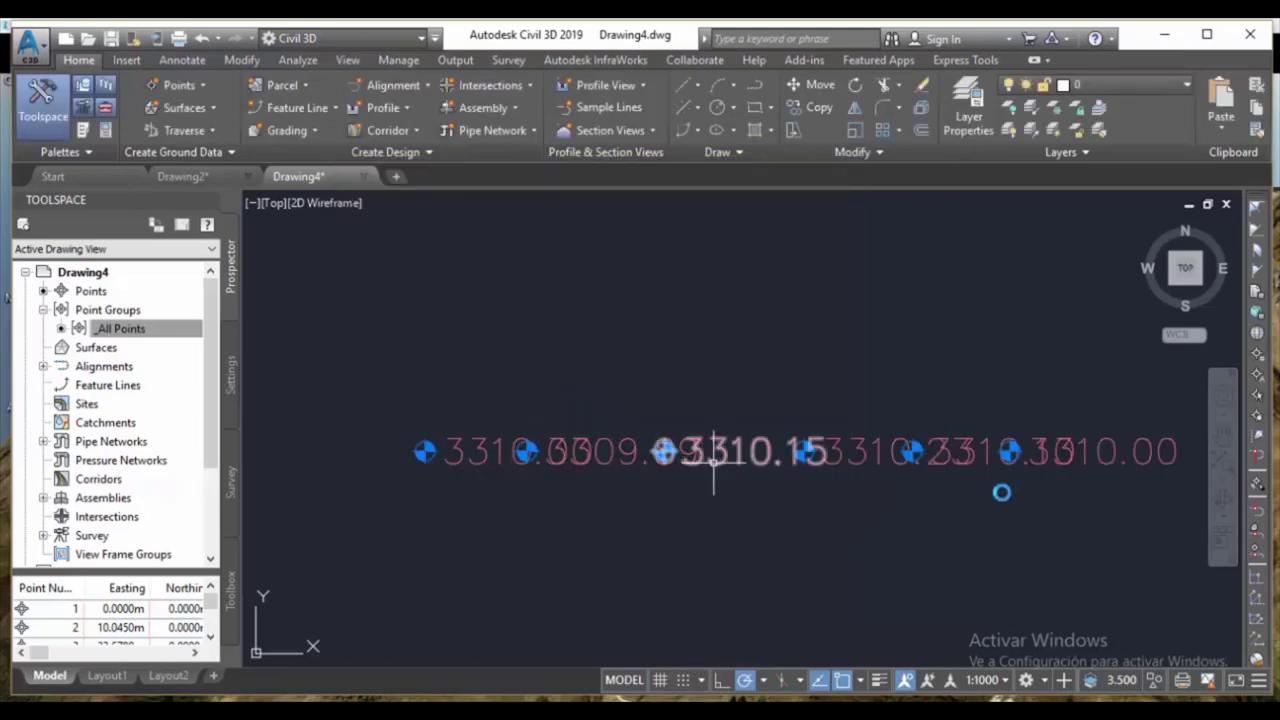
Edit the Benchmark point style from the _All Points group properties and set its marker size to 1 mm.
{"action": "scroll", "coordinate": [812, 471], "scroll_direction": "down", "scroll_amount": 2}
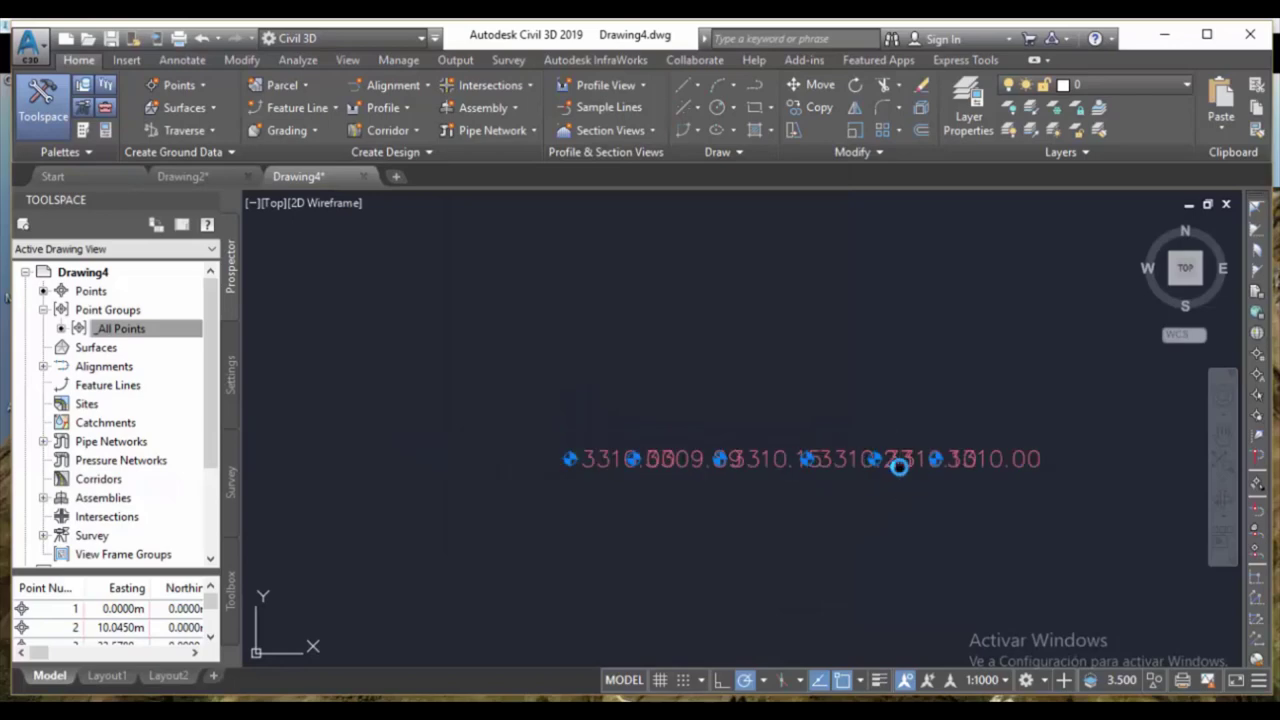
{"action": "middle_click_drag", "start_coordinate": [899, 465], "coordinate": [789, 429]}
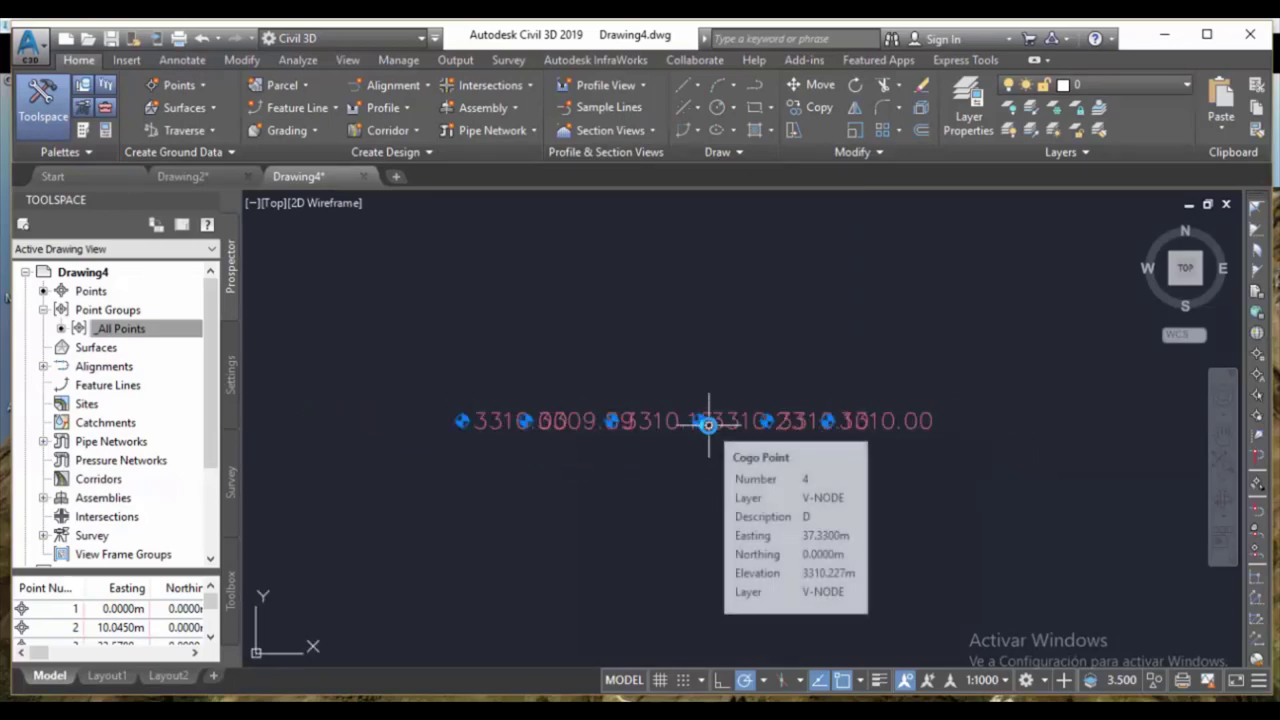
{"action": "scroll", "coordinate": [705, 424], "scroll_direction": "up", "scroll_amount": 2}
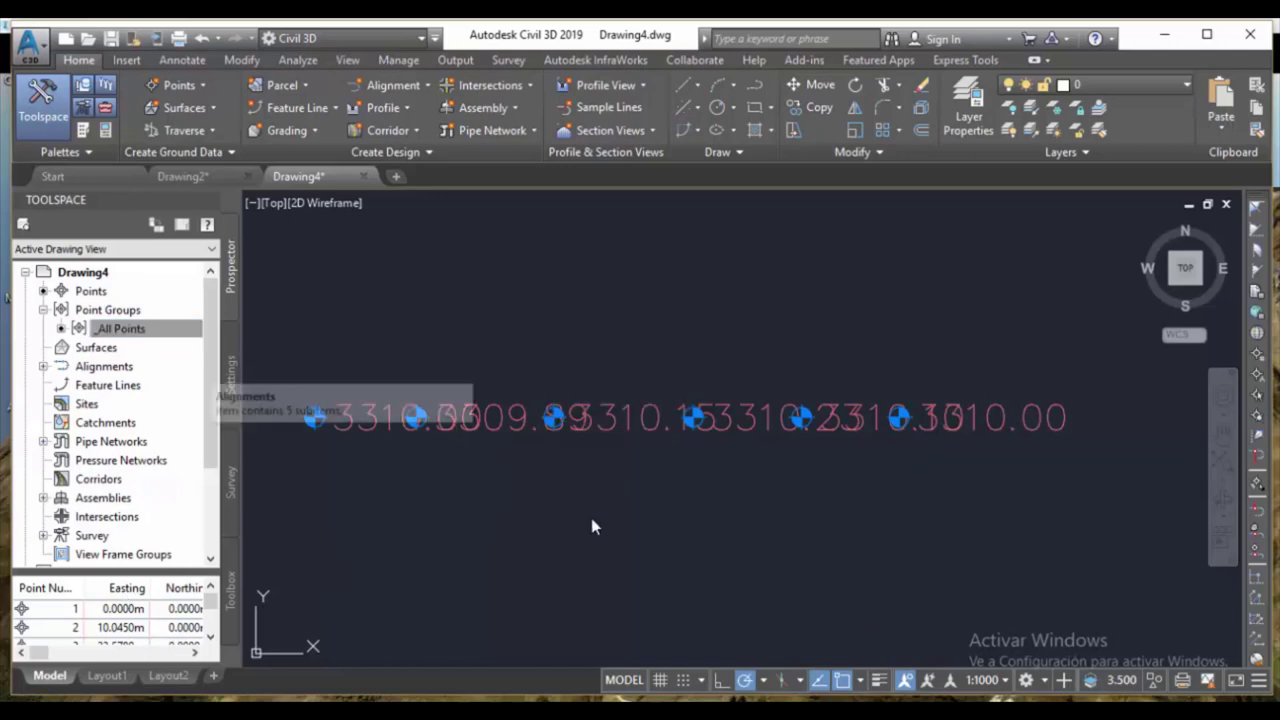
{"action": "left_click", "coordinate": [150, 336]}
{"action": "right_click", "coordinate": [148, 338]}
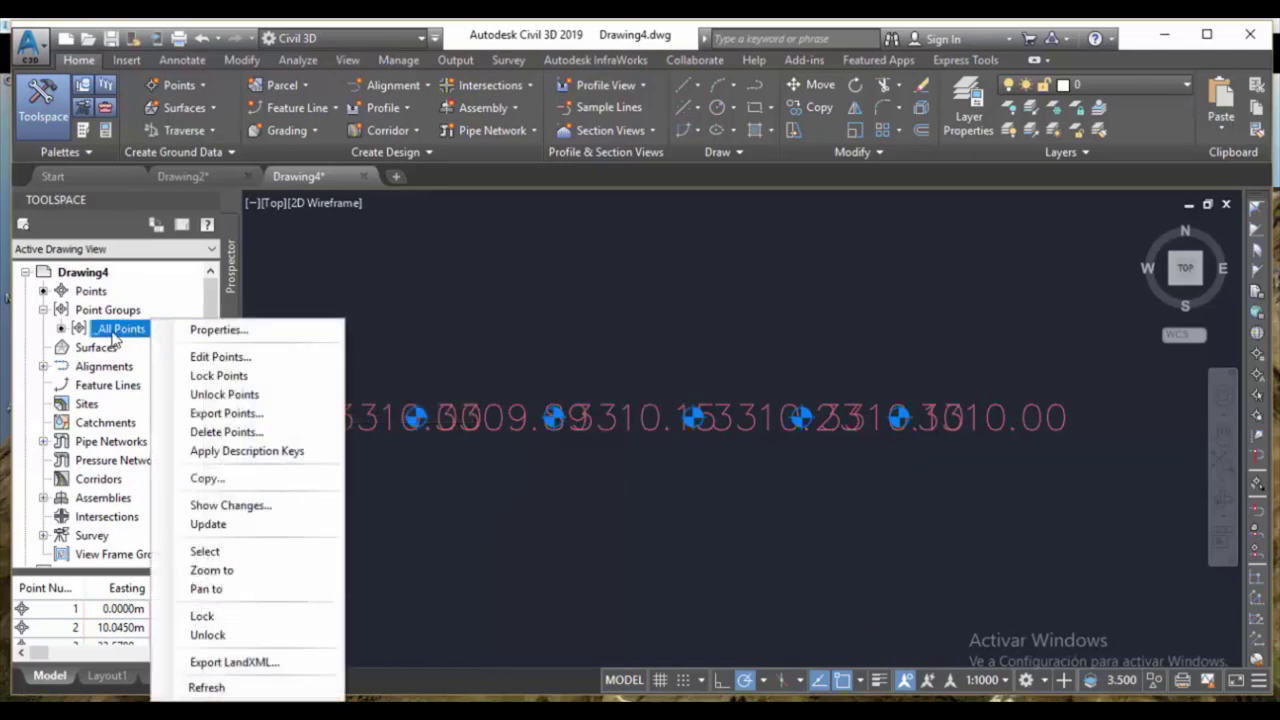
{"action": "left_click", "coordinate": [205, 330]}
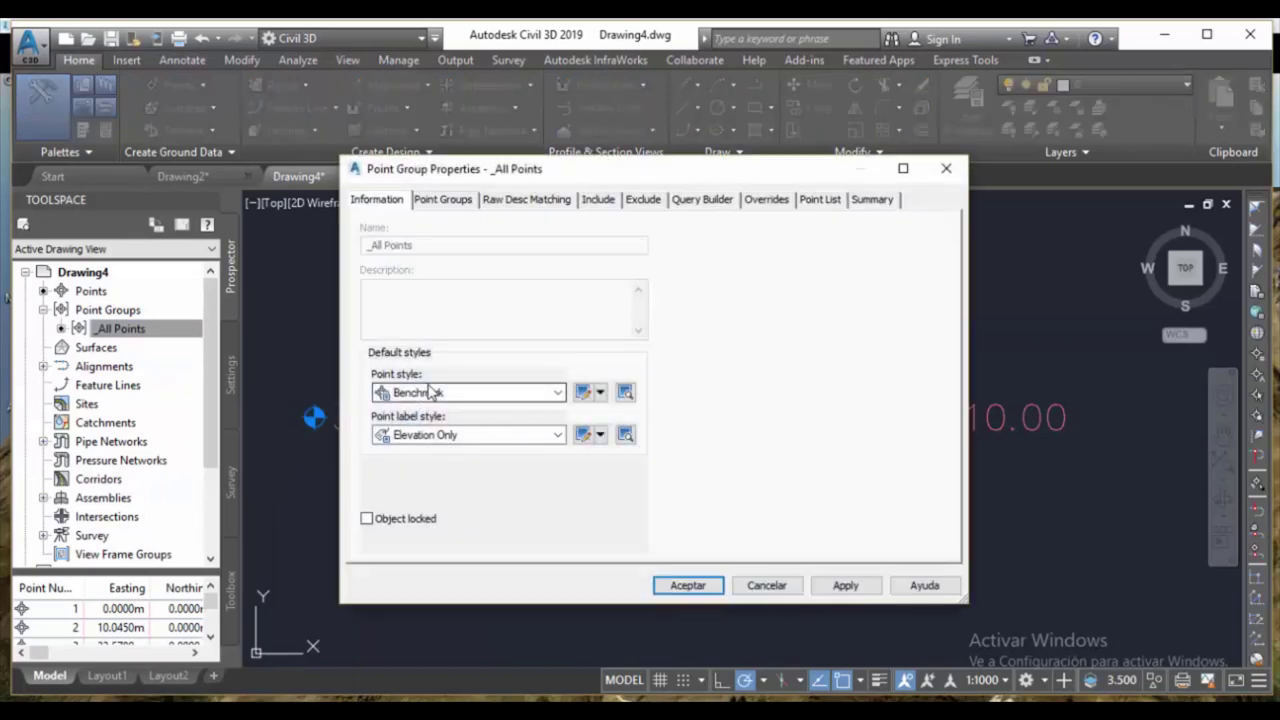
{"action": "left_click", "coordinate": [593, 391]}
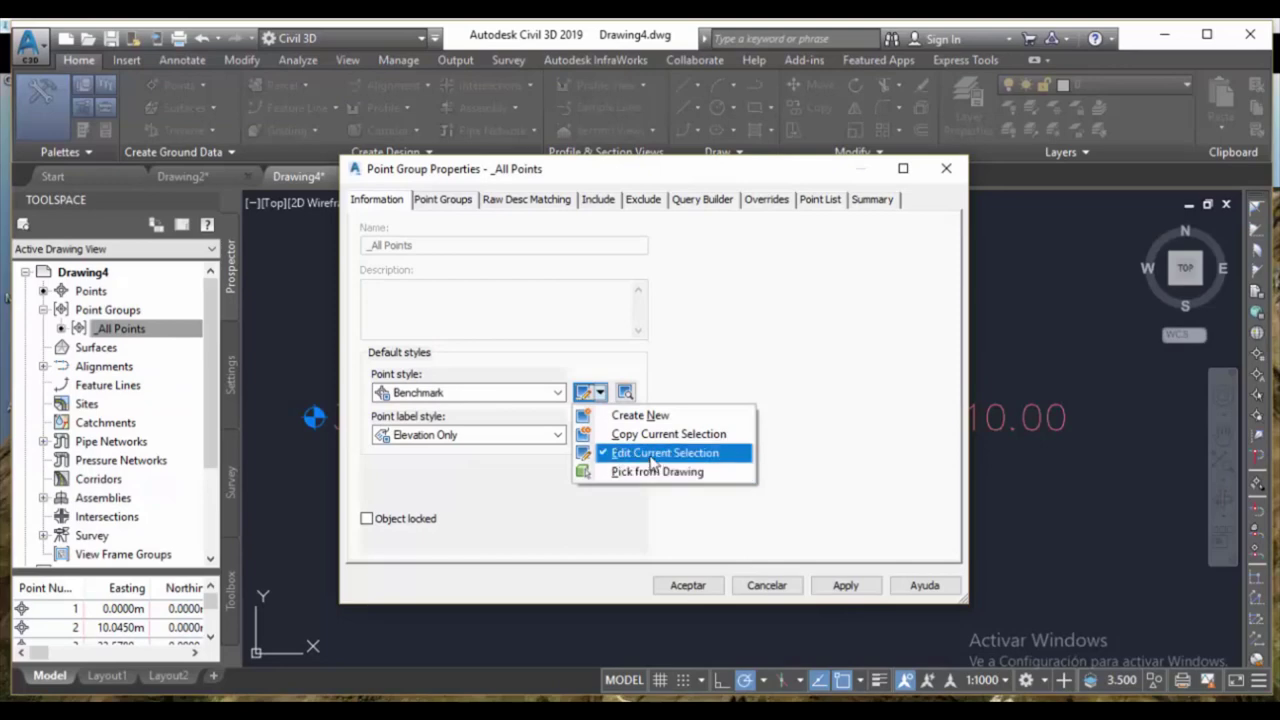
{"action": "left_click", "coordinate": [650, 457]}
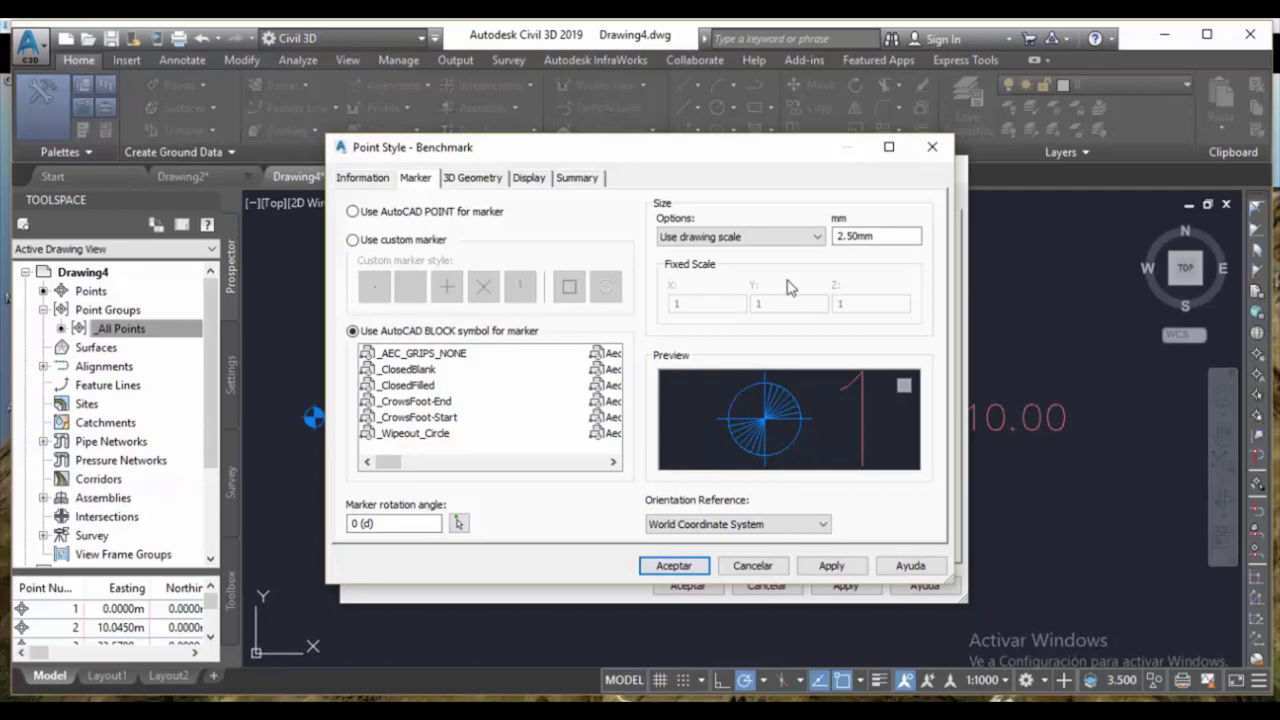
{"action": "double_click", "coordinate": [876, 236]}
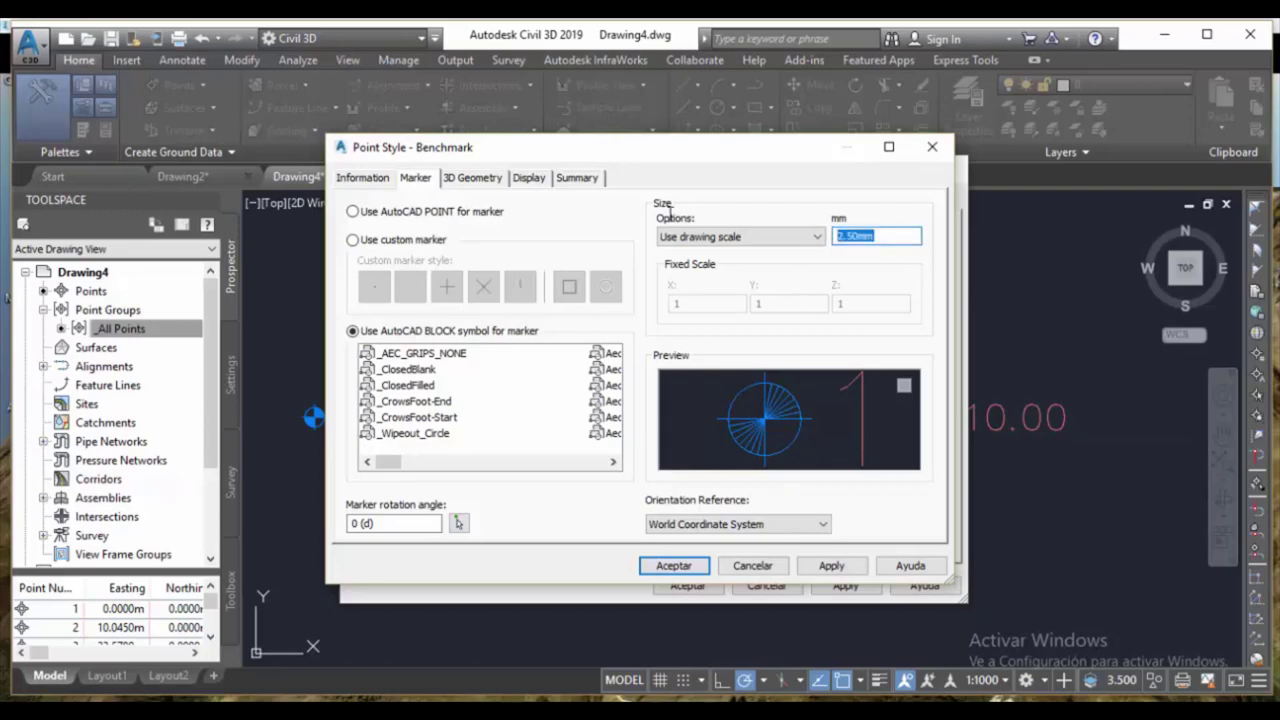
{"action": "type", "text": "1"}
{"action": "left_click", "coordinate": [687, 566]}
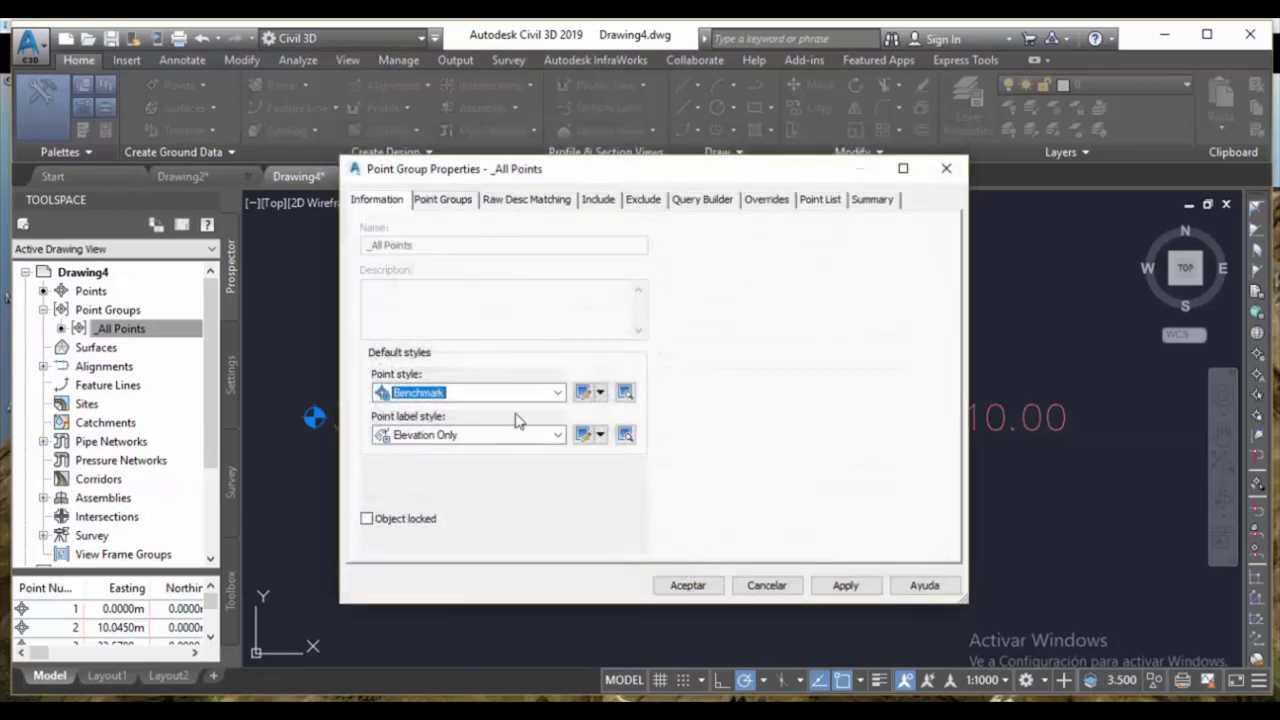
Edit the Elevation Only label style and set the Point Elevation component's text height to 1 mm.
{"action": "left_click", "coordinate": [600, 436]}
{"action": "left_click", "coordinate": [590, 513]}
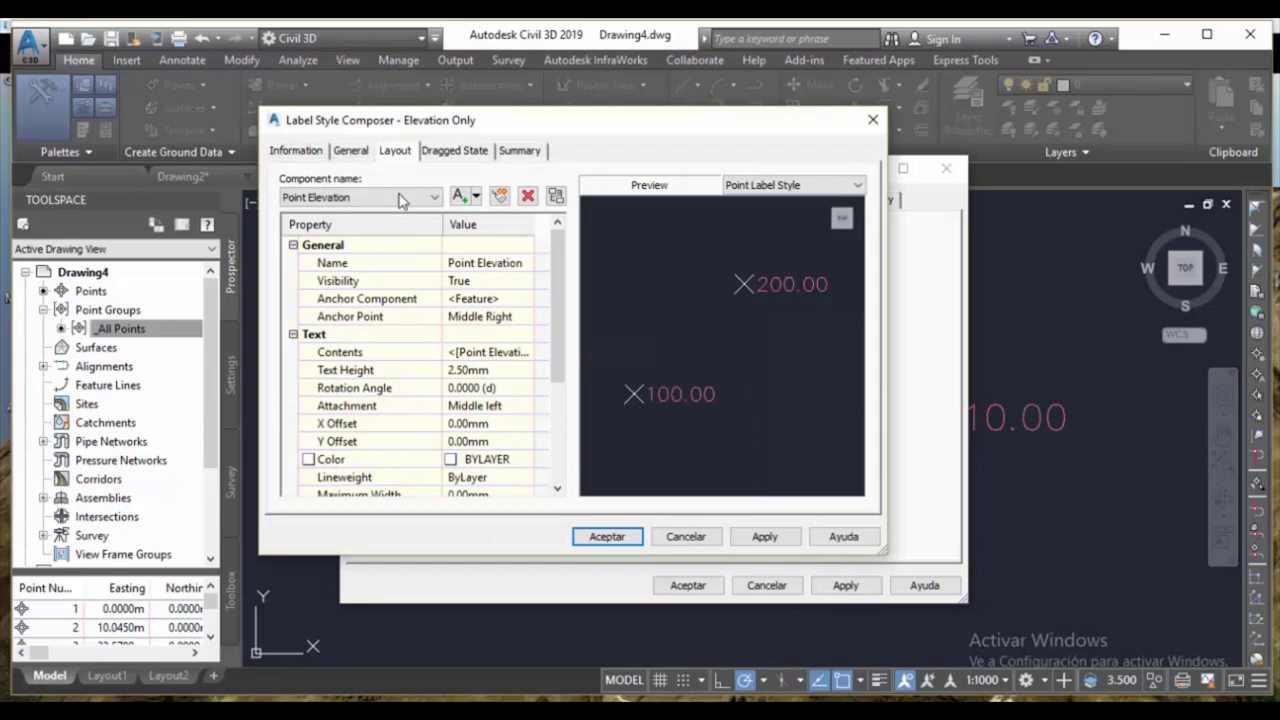
{"action": "left_click", "coordinate": [437, 201]}
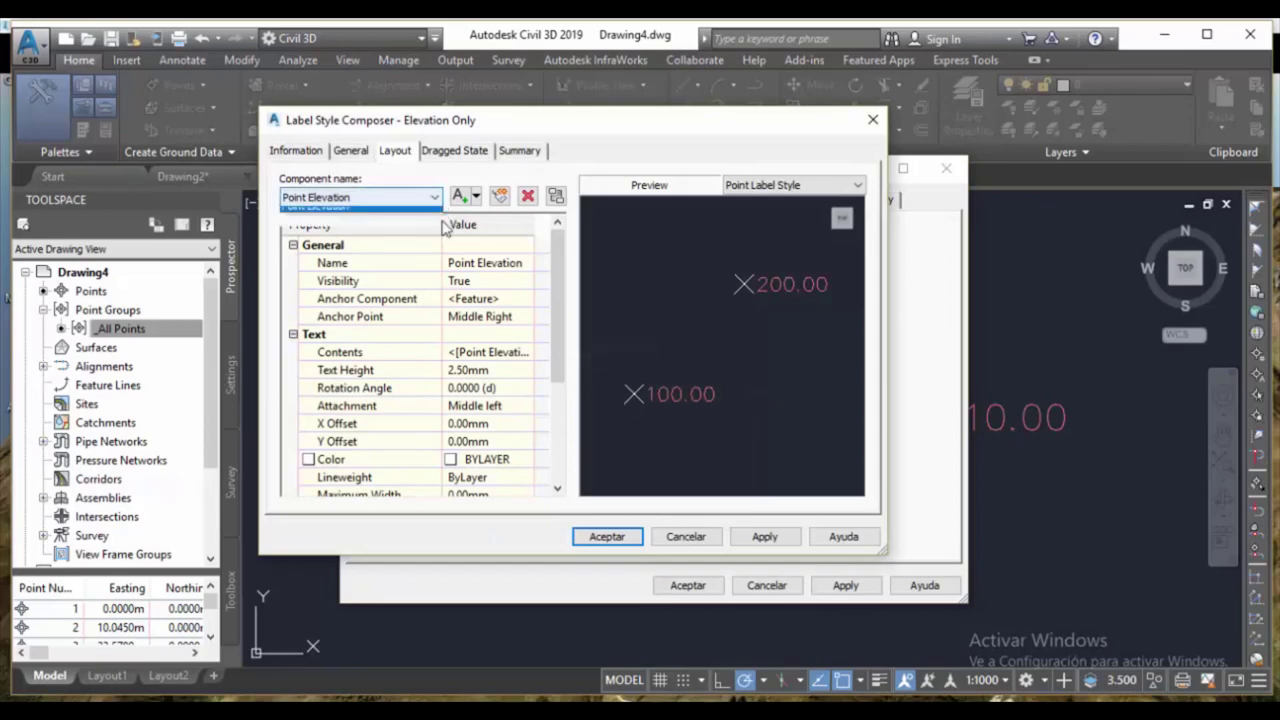
{"action": "left_click", "coordinate": [400, 214]}
{"action": "left_click", "coordinate": [485, 369]}
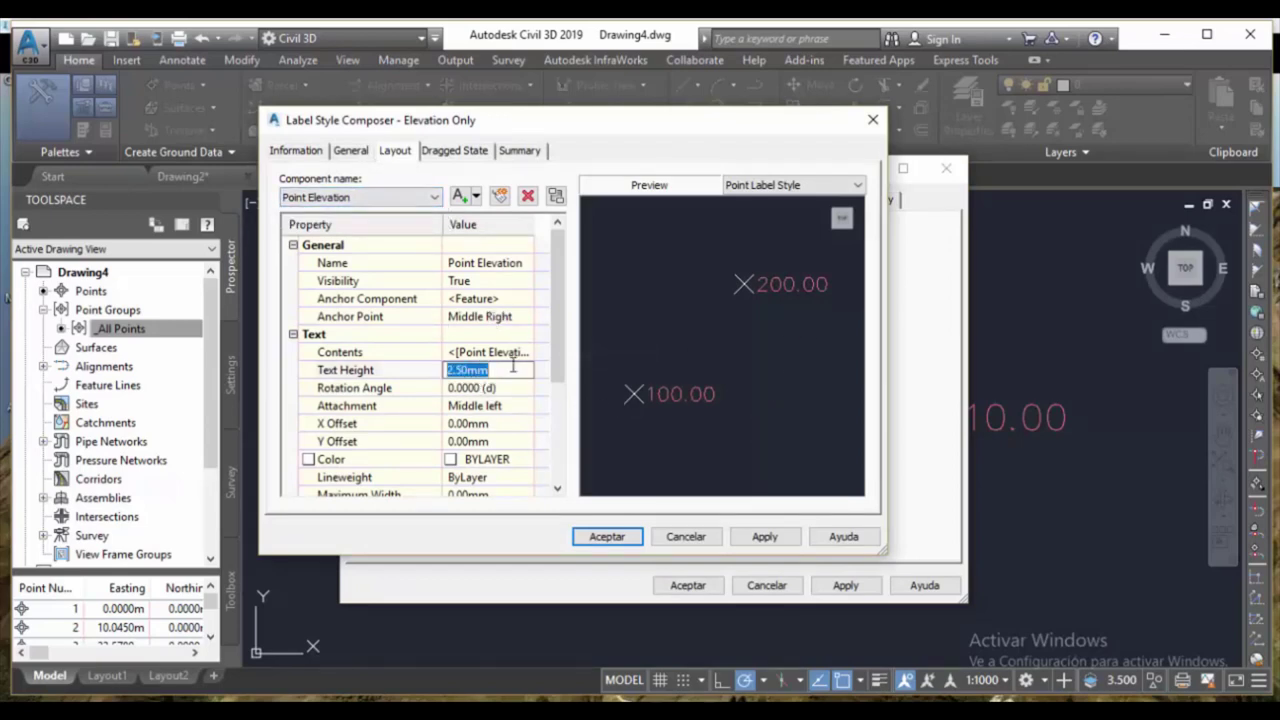
{"action": "type", "text": "1"}
{"action": "key", "text": "Return"}
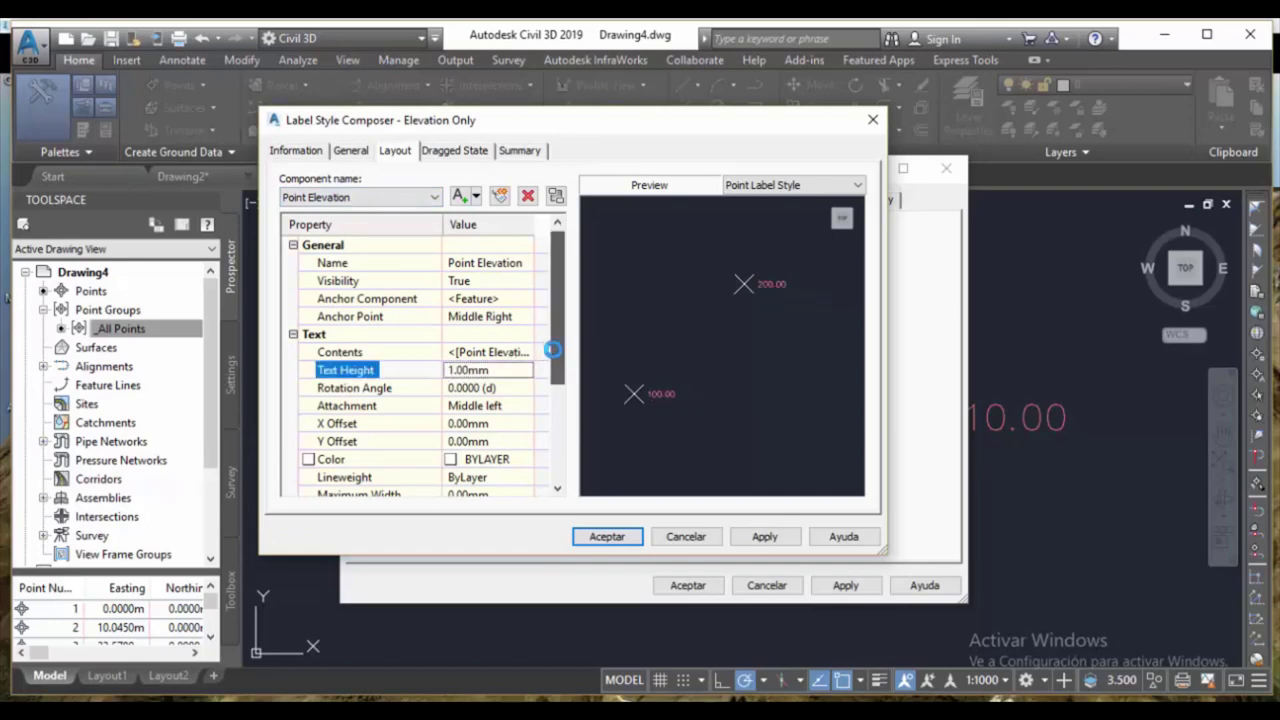
Try to set the border gap of the Point Elevation component to -0.5 mm.
{"action": "scroll", "coordinate": [548, 352], "scroll_direction": "down", "scroll_amount": 2}
{"action": "left_click", "coordinate": [470, 477]}
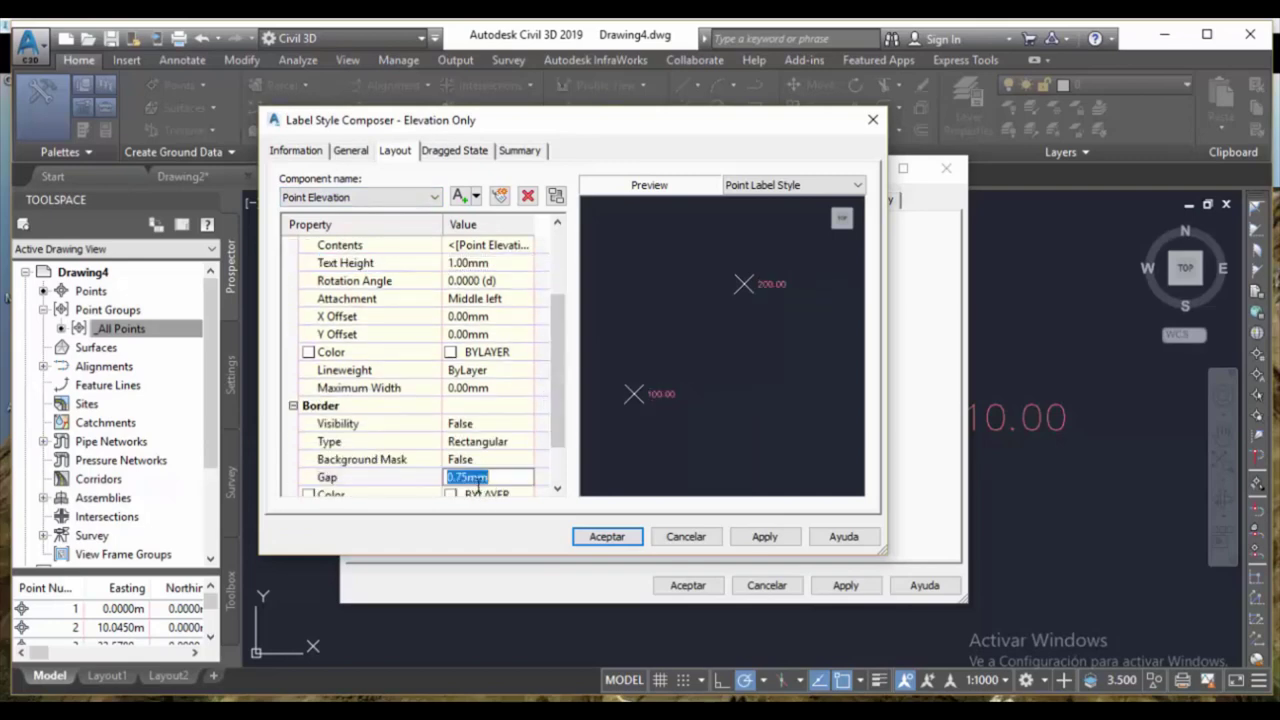
{"action": "type", "text": "-0.5"}
{"action": "left_click", "coordinate": [735, 541]}
{"action": "left_click", "coordinate": [712, 384]}
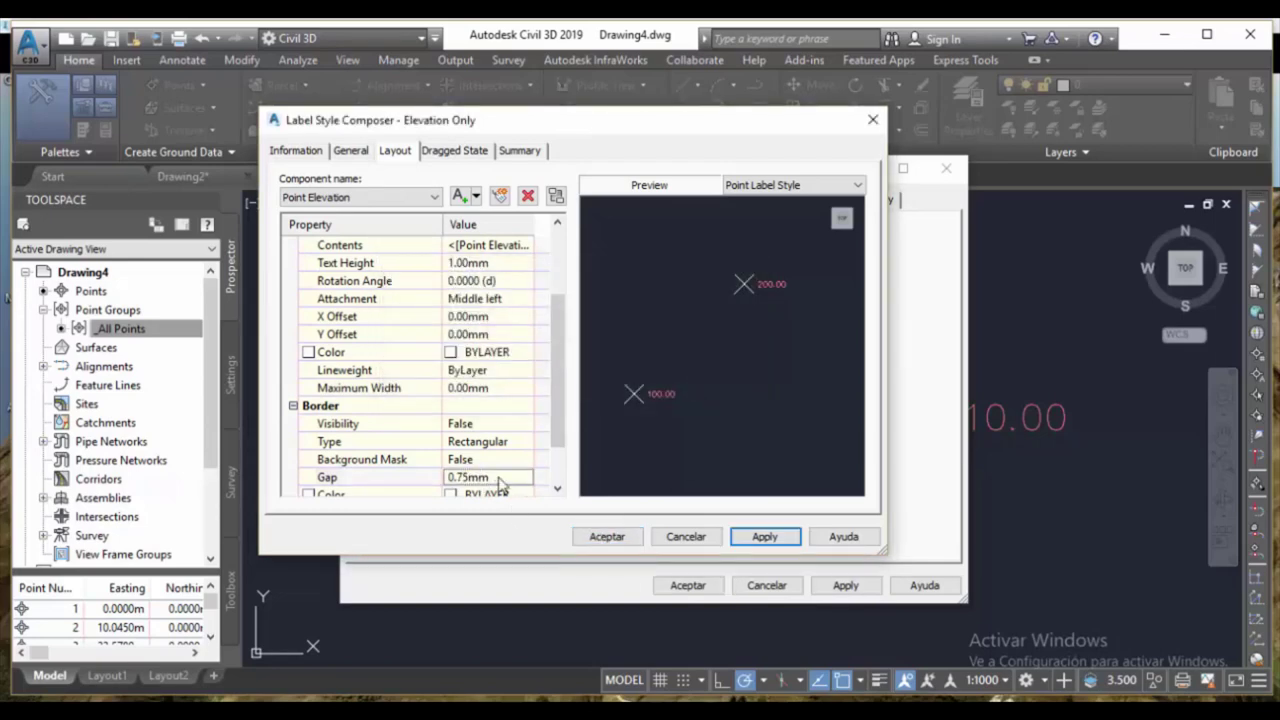
Set the Point Elevation component's border gap to 0.2 mm and apply the label style change.
{"action": "left_click", "coordinate": [497, 478]}
{"action": "type", "text": "0."}
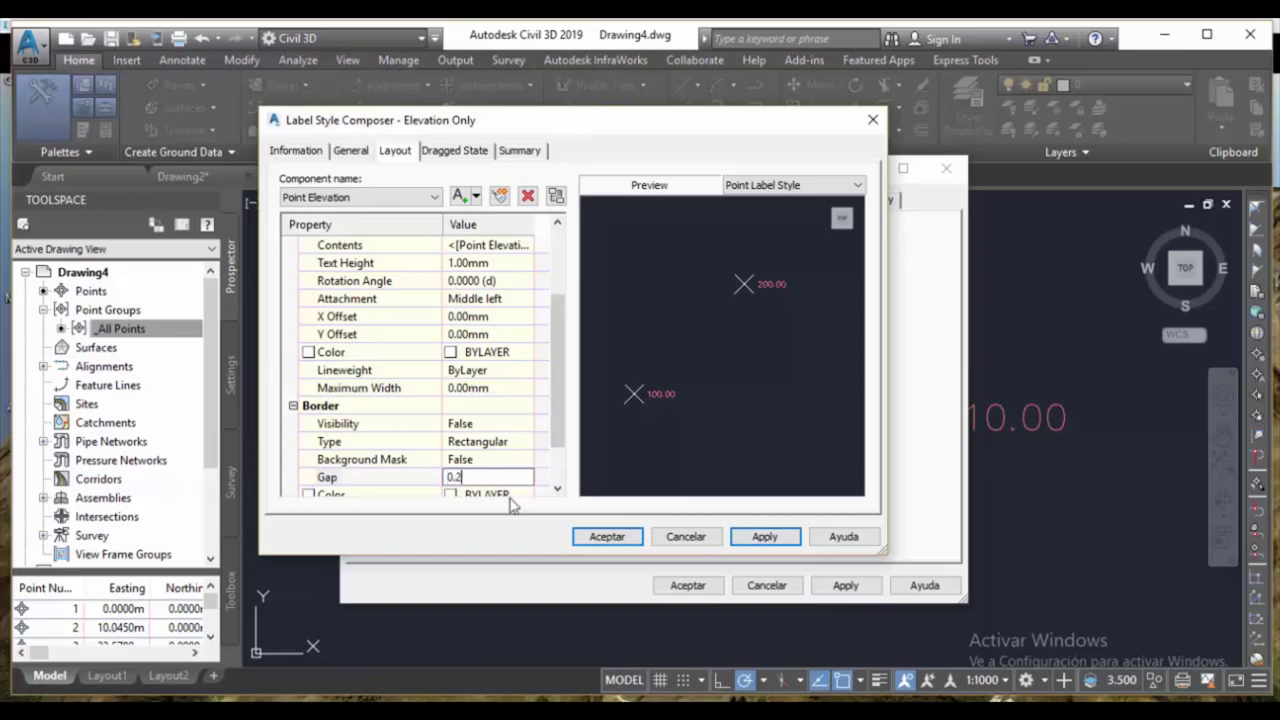
{"action": "type", "text": "2"}
{"action": "left_click", "coordinate": [757, 537]}
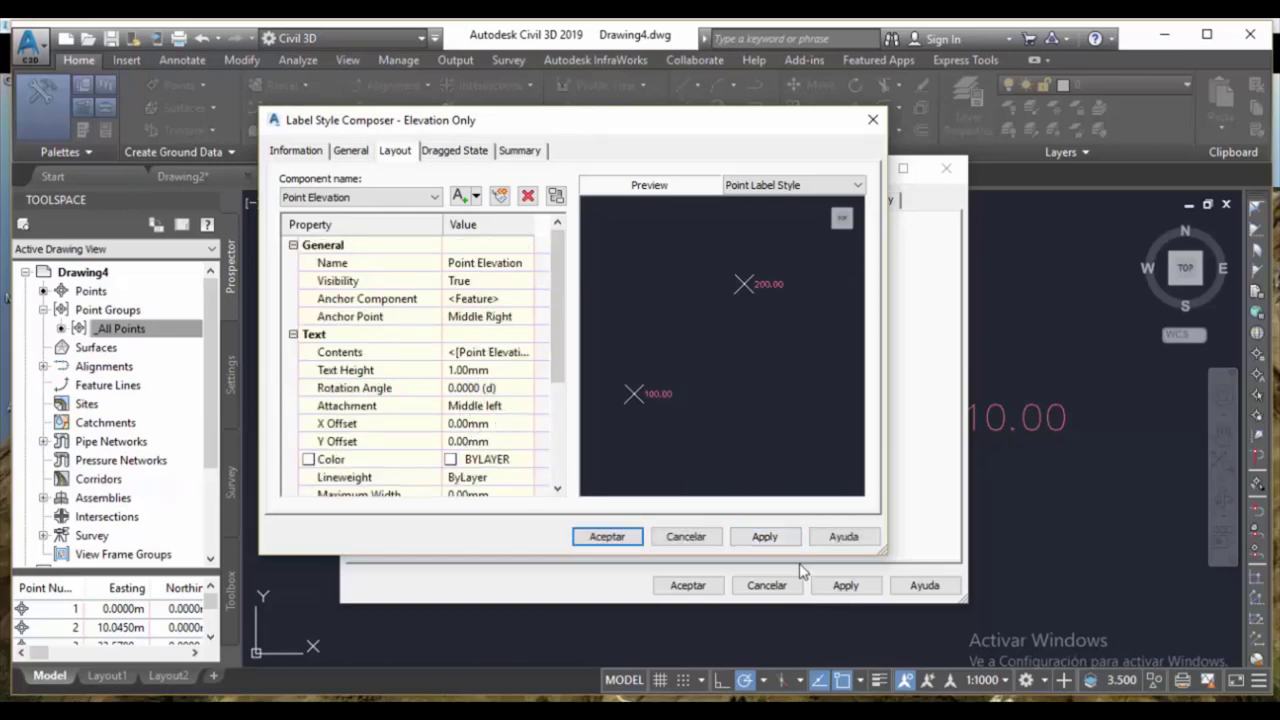
Accept the edited Elevation Only label style and apply the _All Points group properties to the drawing.
{"action": "left_click", "coordinate": [606, 536]}
{"action": "left_click", "coordinate": [843, 586]}
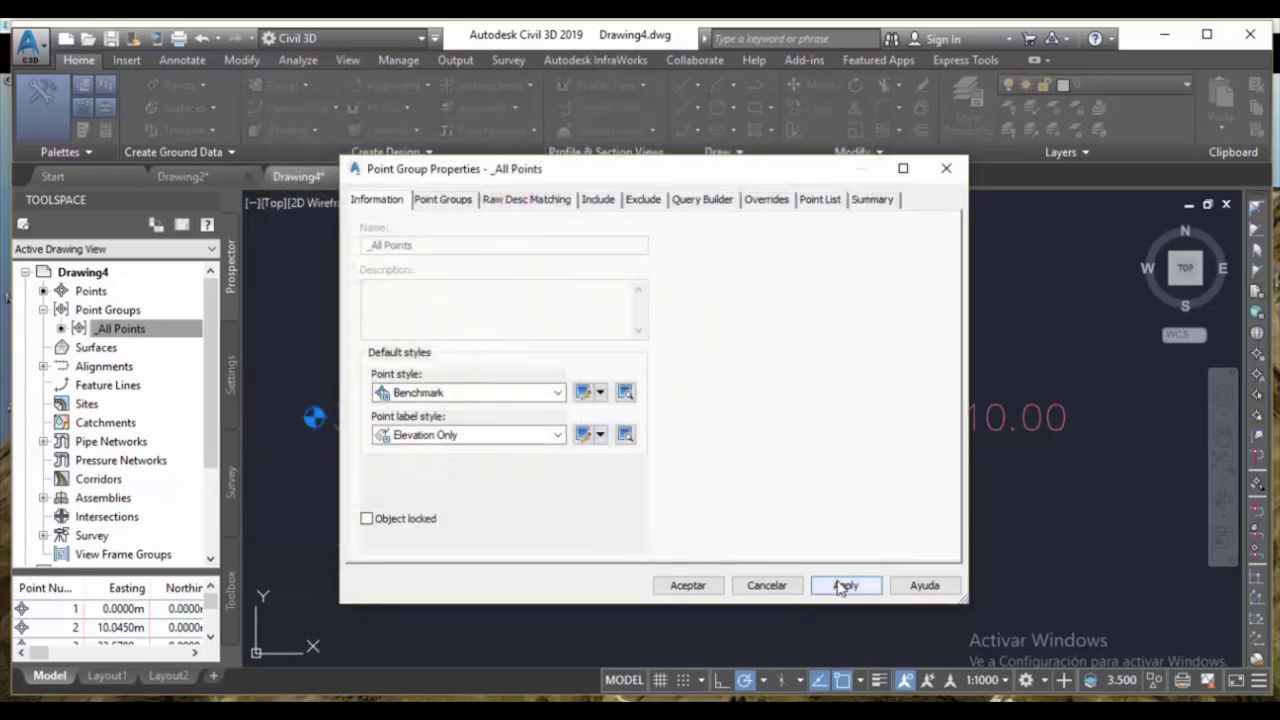
{"action": "left_click", "coordinate": [680, 585]}
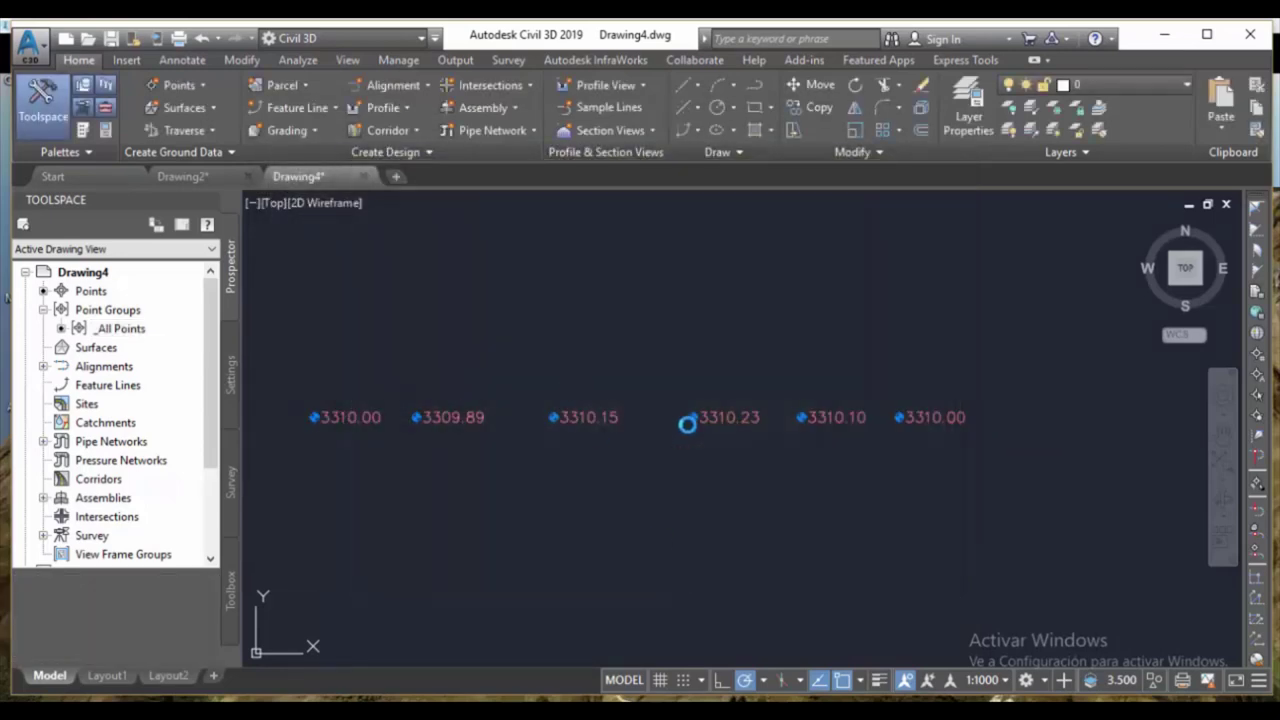
{"action": "scroll", "coordinate": [687, 424], "scroll_direction": "up", "scroll_amount": 2}
{"action": "scroll", "coordinate": [687, 424], "scroll_direction": "down", "scroll_amount": 5}
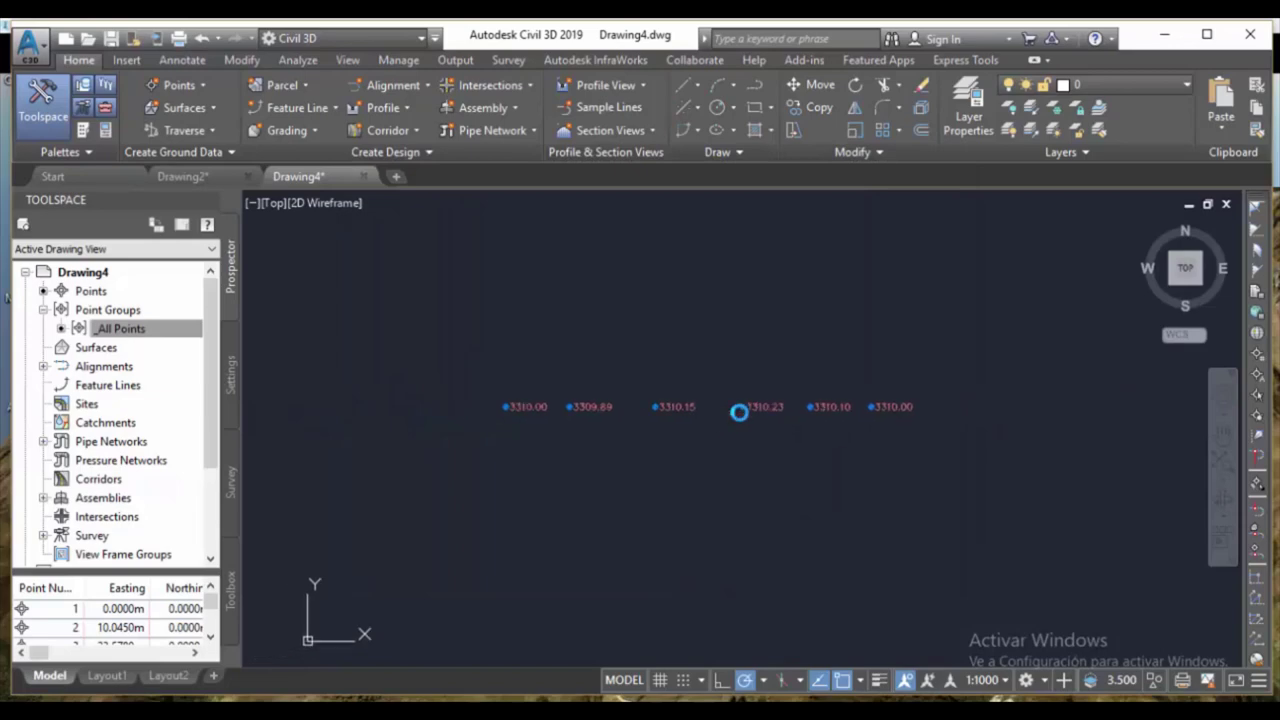
{"action": "scroll", "coordinate": [740, 410], "scroll_direction": "up", "scroll_amount": 2}
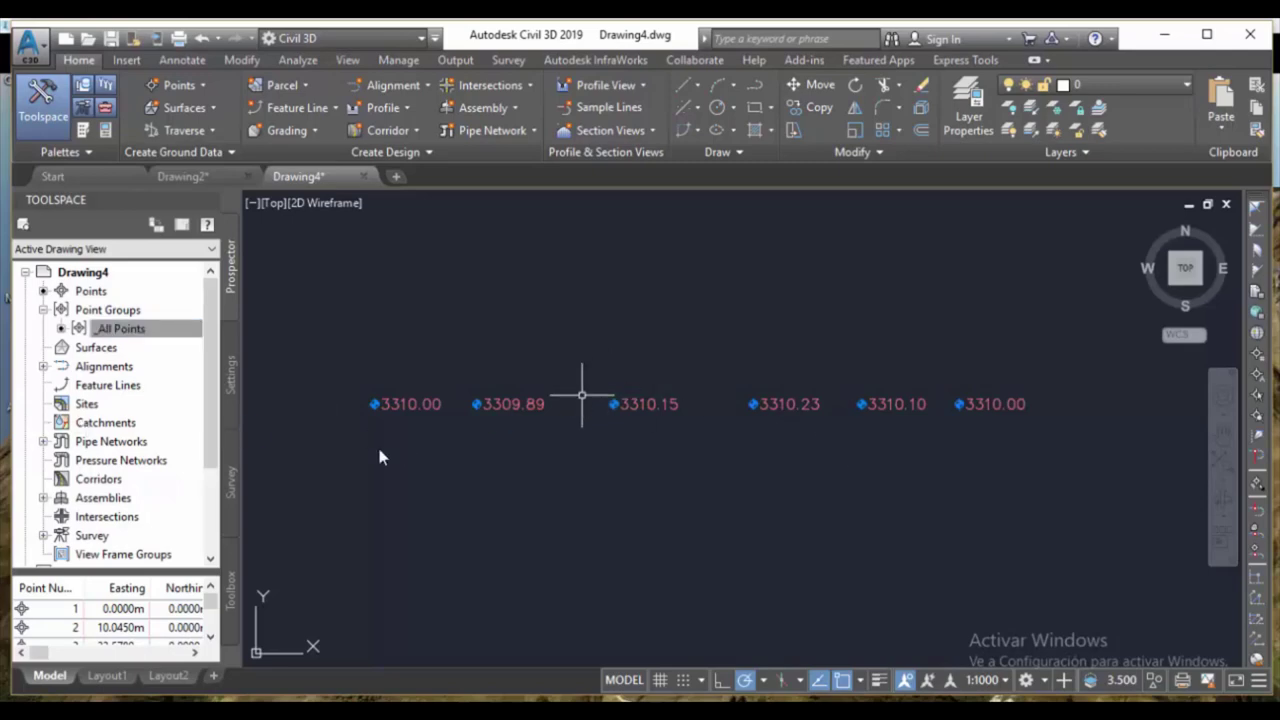
Create a TIN surface named Superficie, keeping the Contours 2m and 10m (Background) style.
{"action": "left_click", "coordinate": [78, 349]}
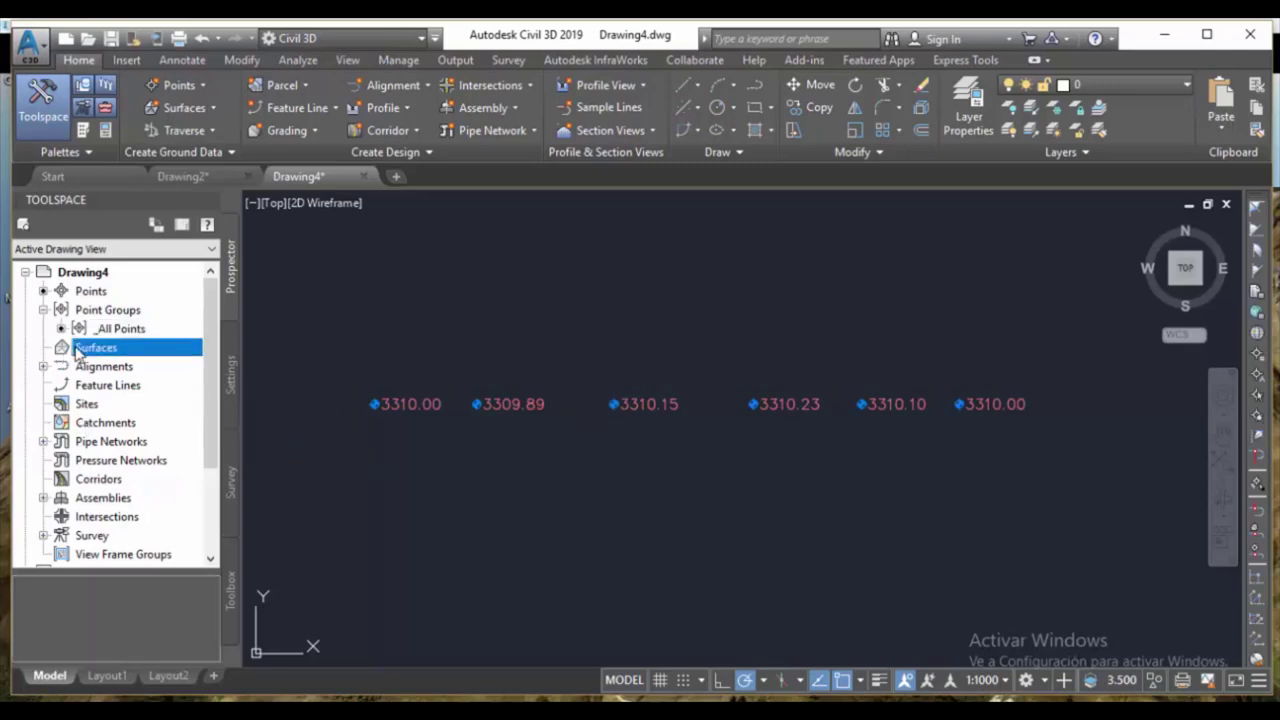
{"action": "right_click", "coordinate": [78, 352]}
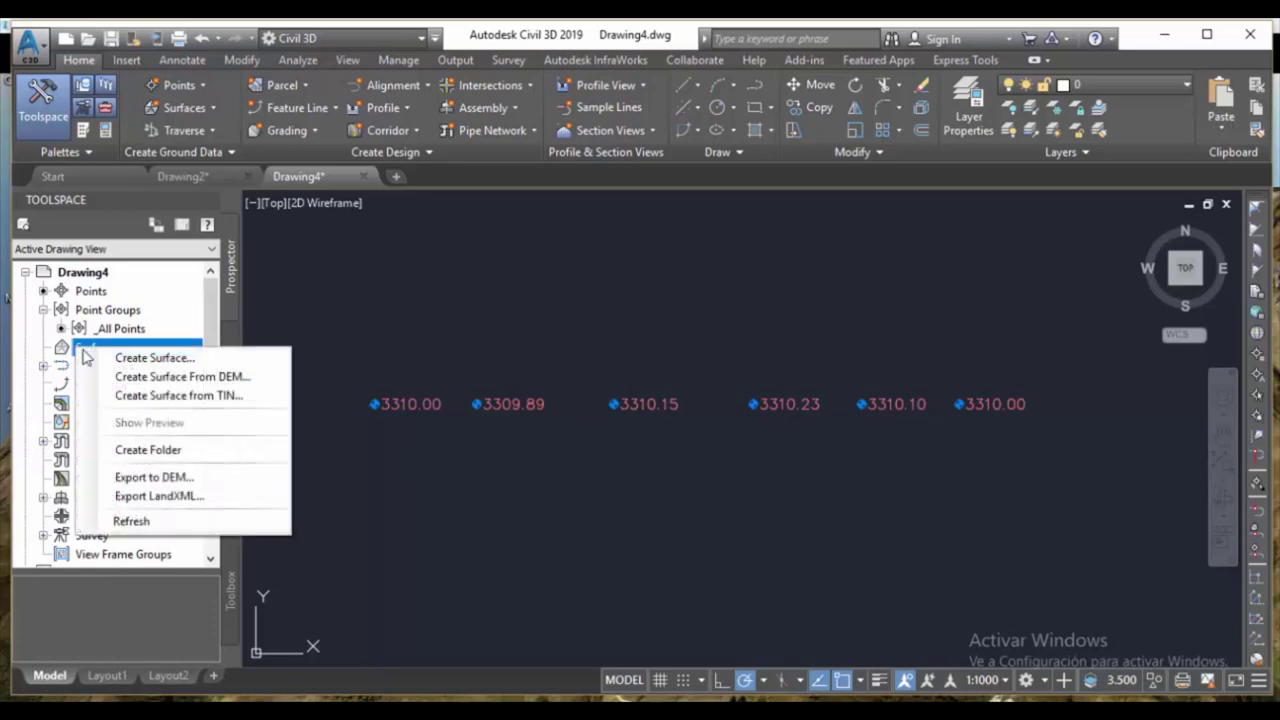
{"action": "left_click", "coordinate": [148, 360]}
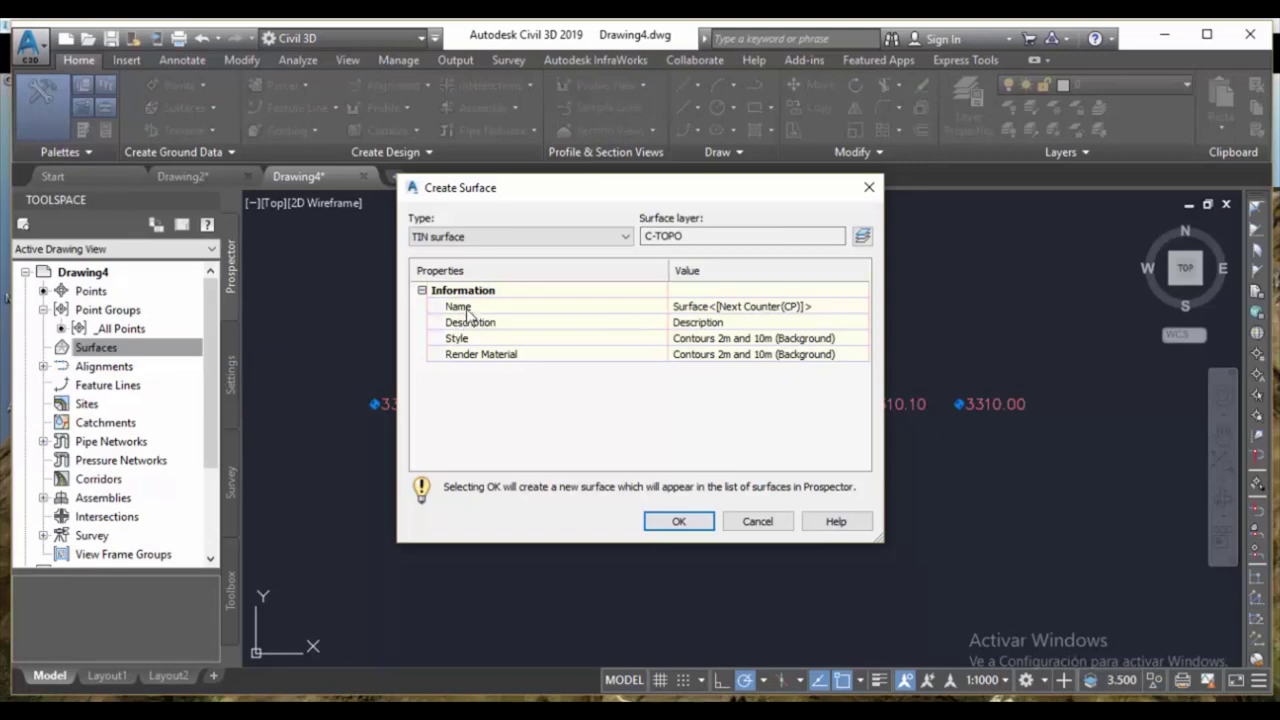
{"action": "left_click", "coordinate": [733, 307]}
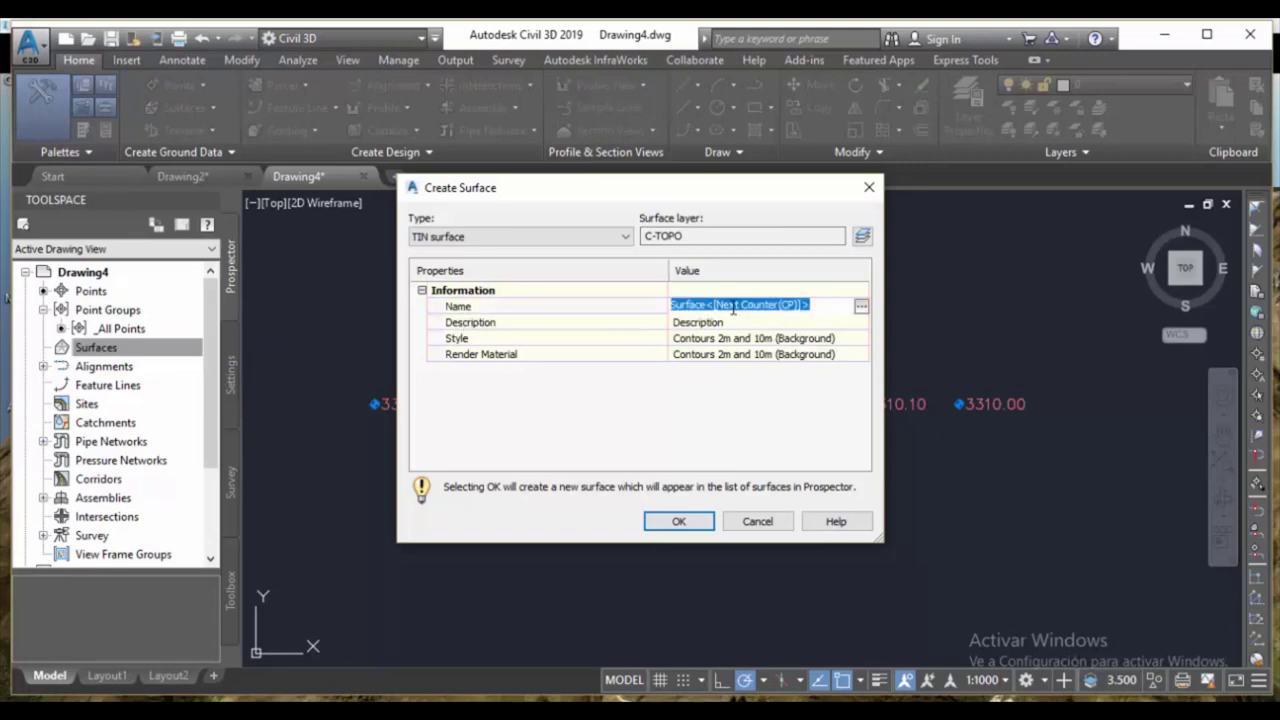
{"action": "type", "text": "Sup"}
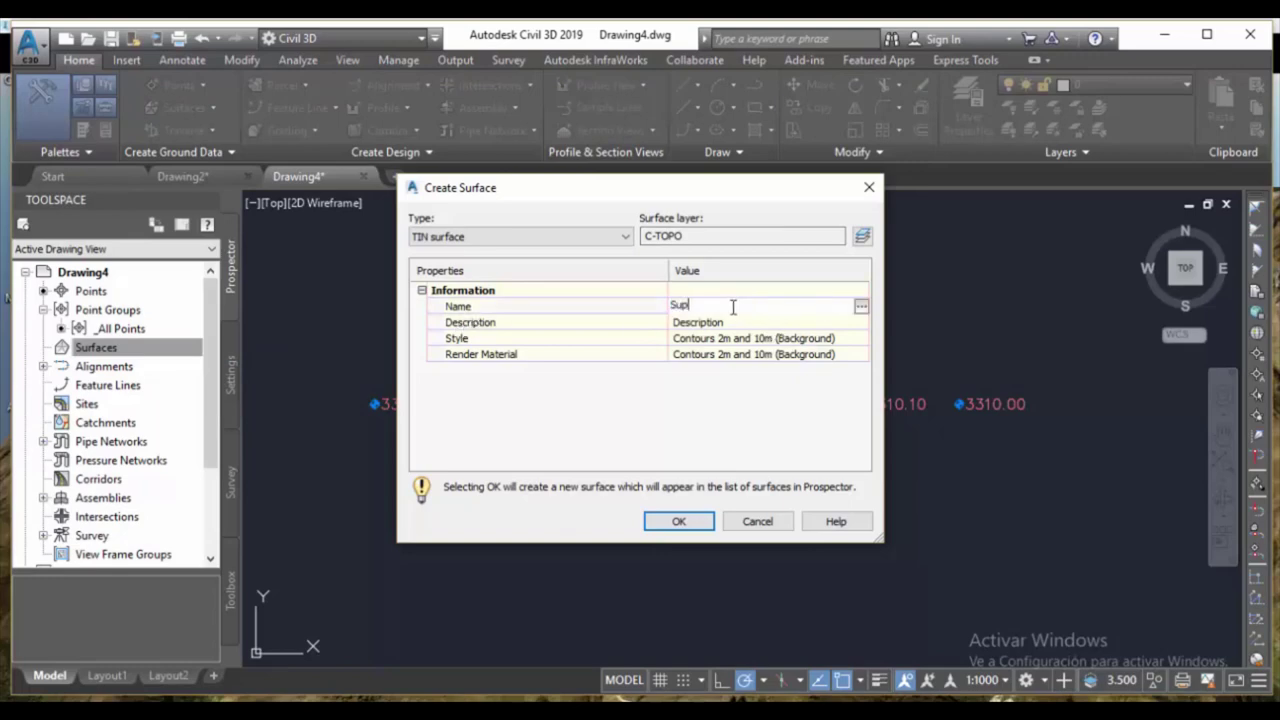
{"action": "type", "text": "erficie"}
{"action": "key", "text": "Tab"}
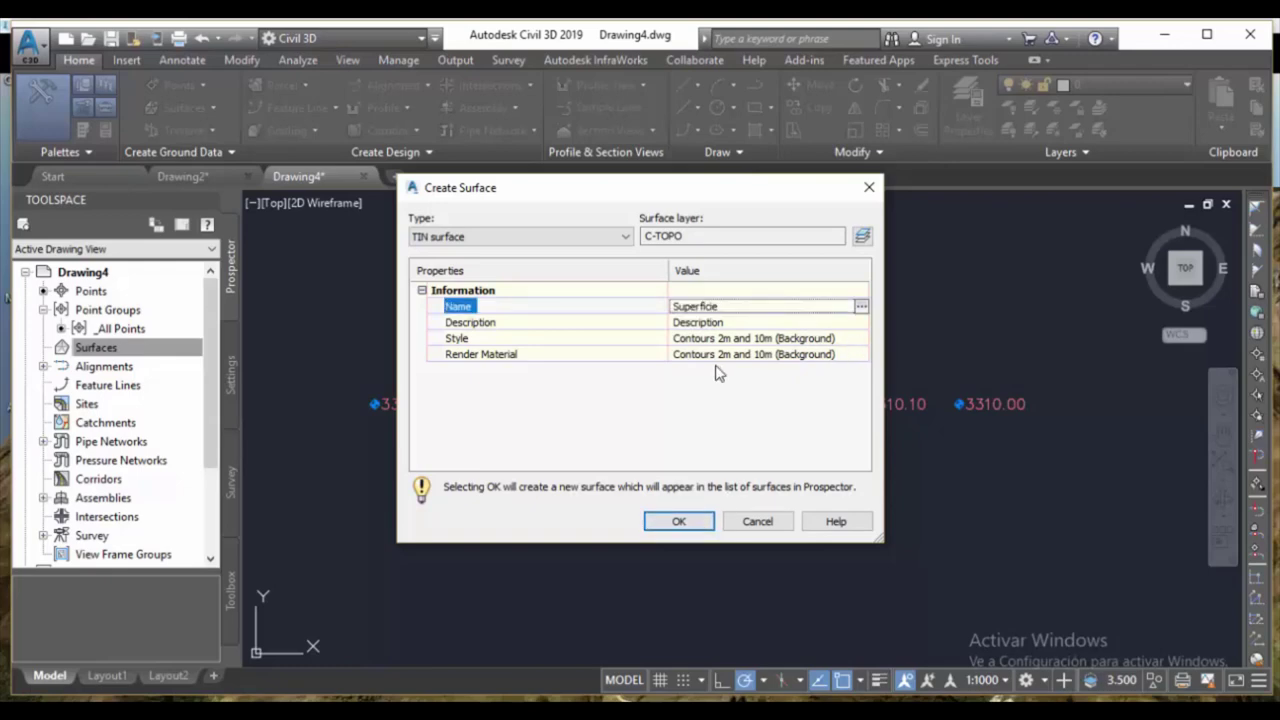
{"action": "left_click", "coordinate": [674, 522]}
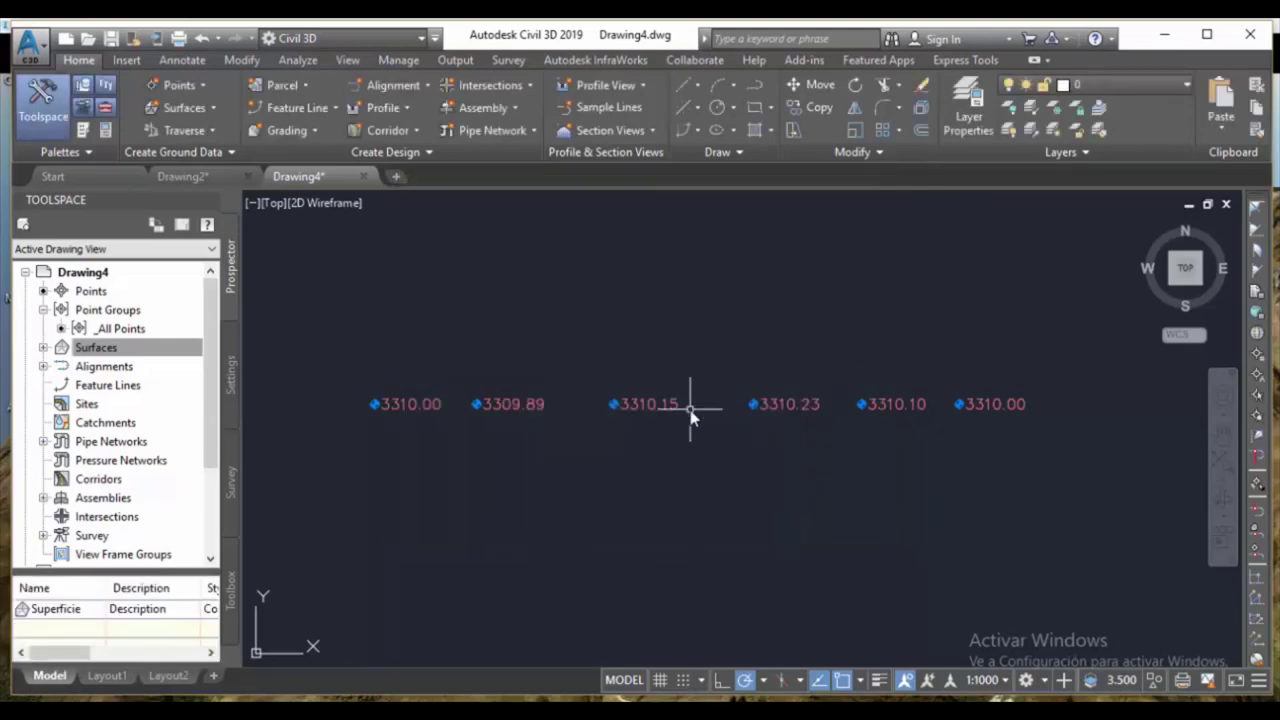
Add the _All Points point group to the definition of the Superficie surface.
{"action": "scroll", "coordinate": [690, 408], "scroll_direction": "down", "scroll_amount": 2}
{"action": "scroll", "coordinate": [690, 408], "scroll_direction": "up", "scroll_amount": 2}
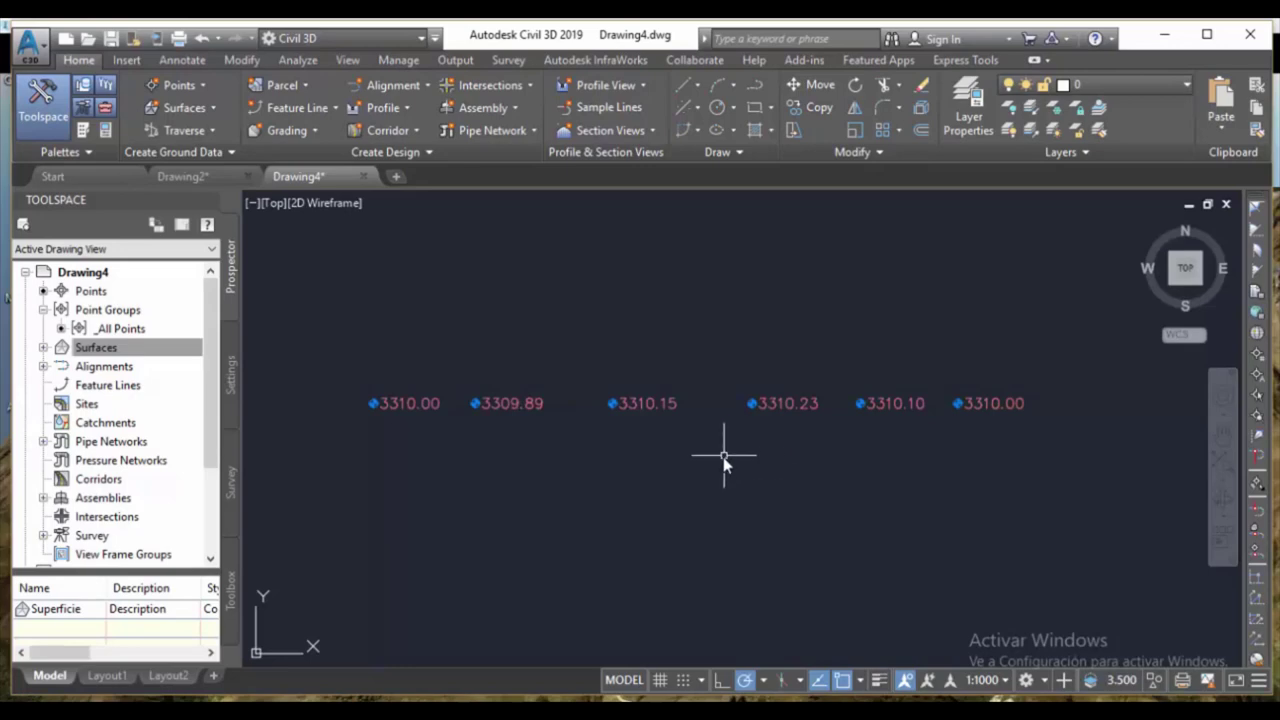
{"action": "left_click", "coordinate": [62, 349]}
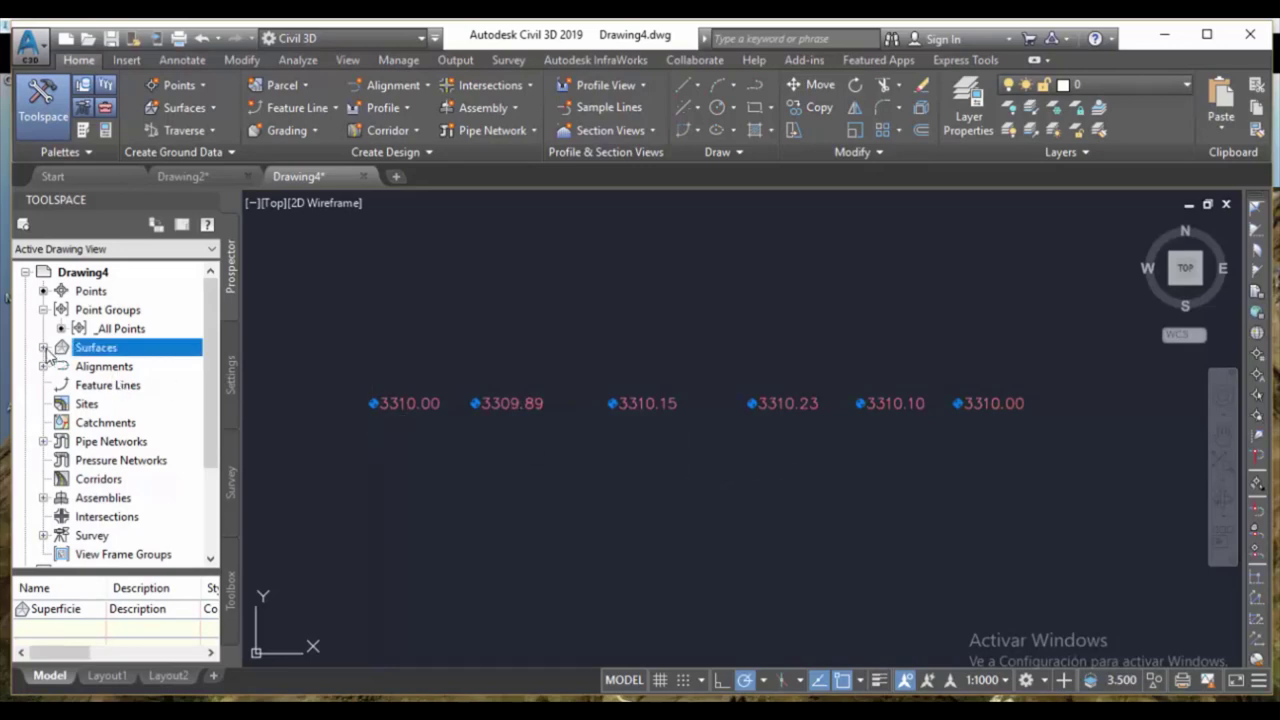
{"action": "left_click", "coordinate": [43, 347]}
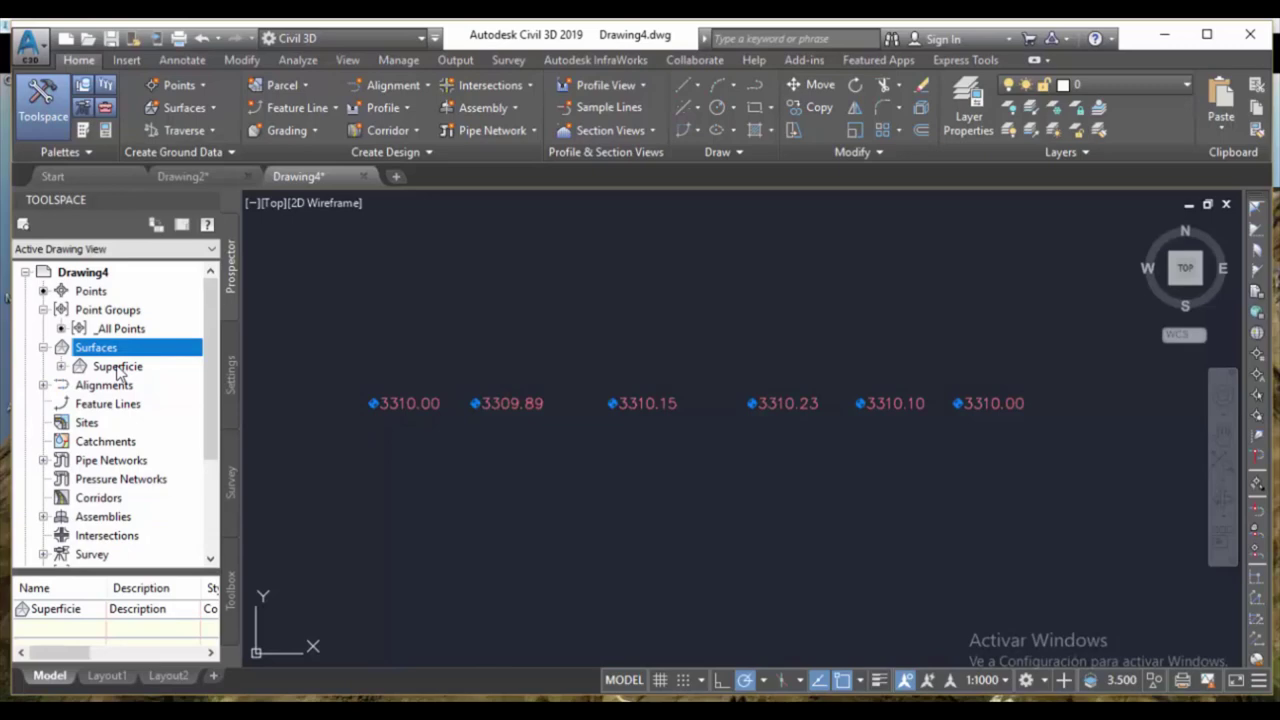
{"action": "left_click", "coordinate": [61, 367]}
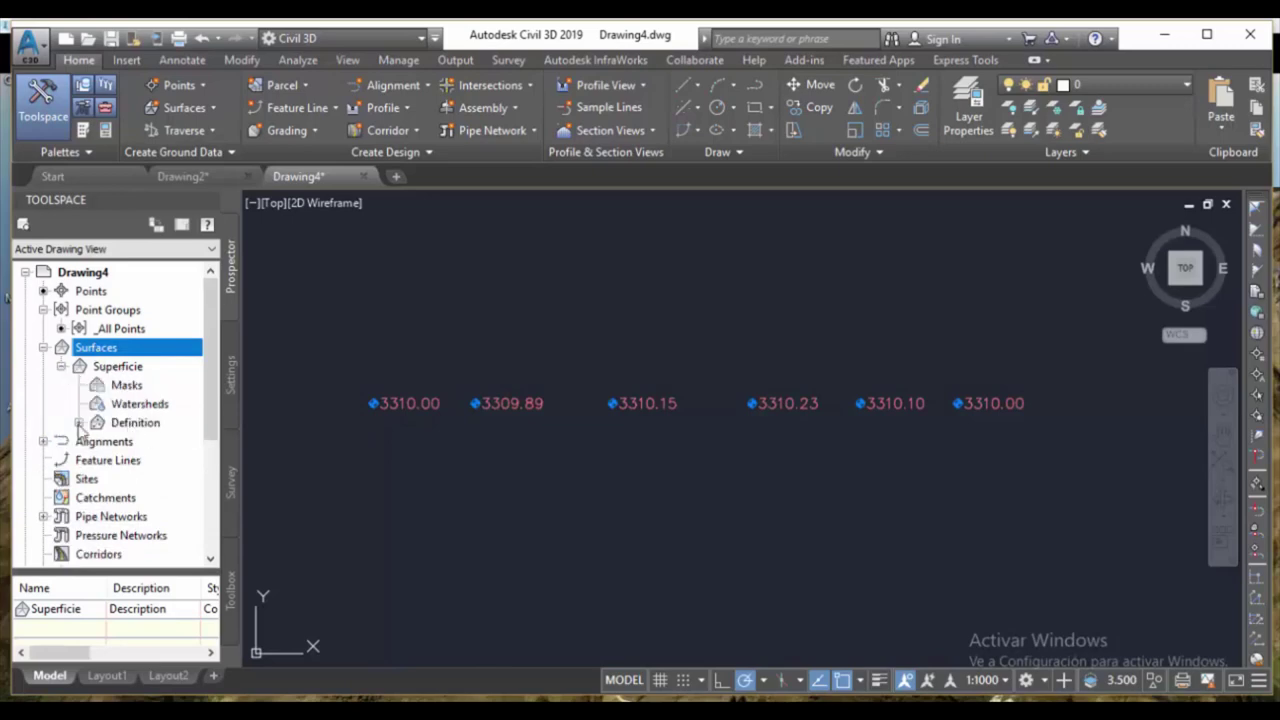
{"action": "left_click", "coordinate": [79, 423]}
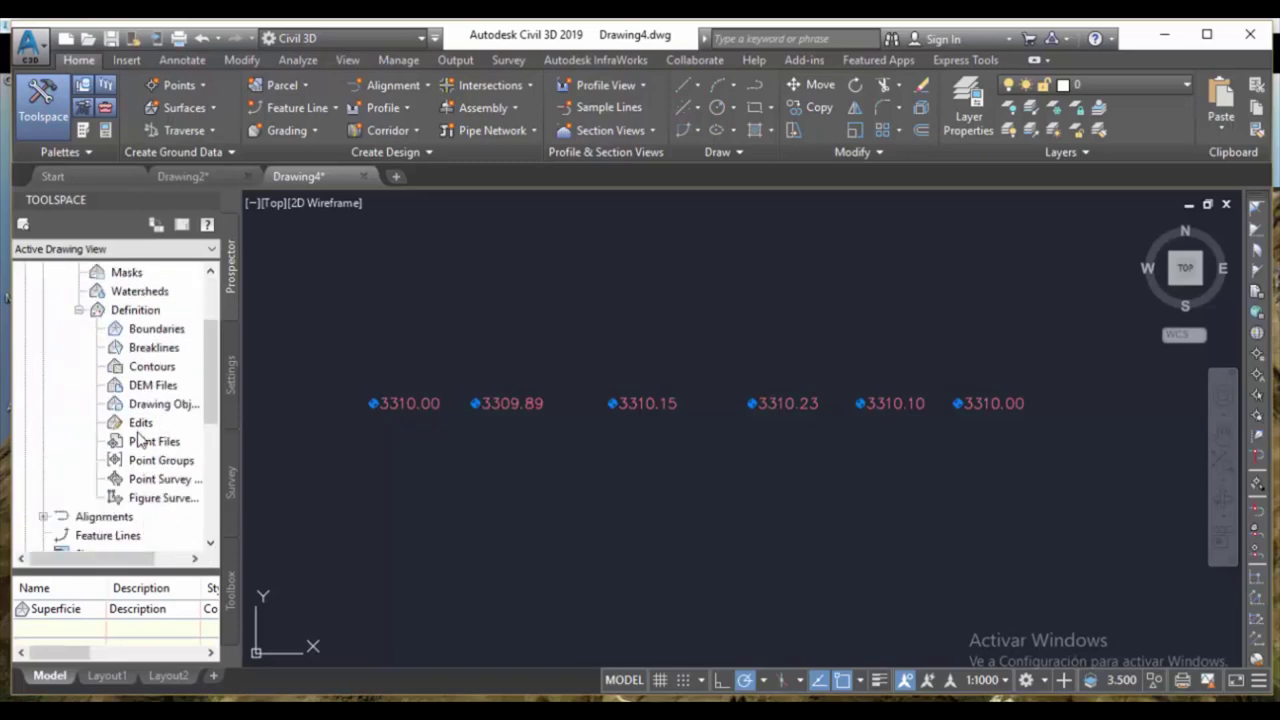
{"action": "left_click", "coordinate": [161, 462]}
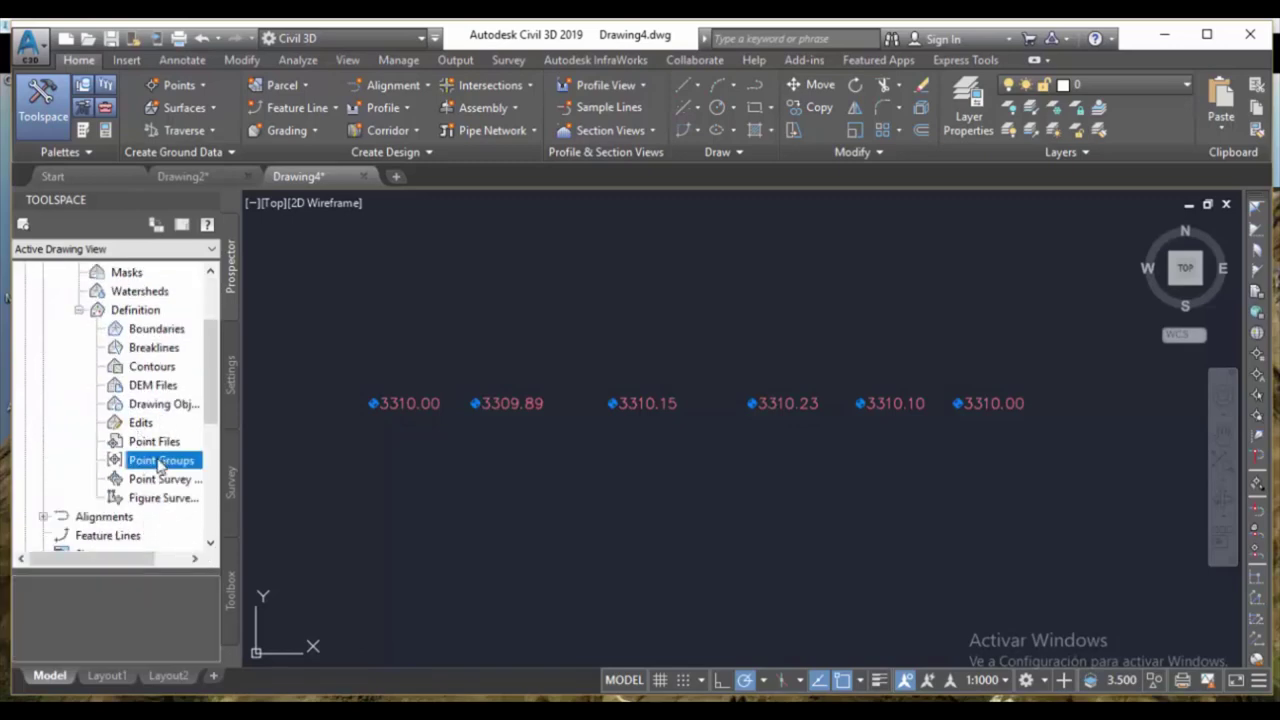
{"action": "left_click_drag", "start_coordinate": [159, 466], "coordinate": [230, 477]}
{"action": "right_click_drag", "start_coordinate": [230, 480], "coordinate": [232, 482]}
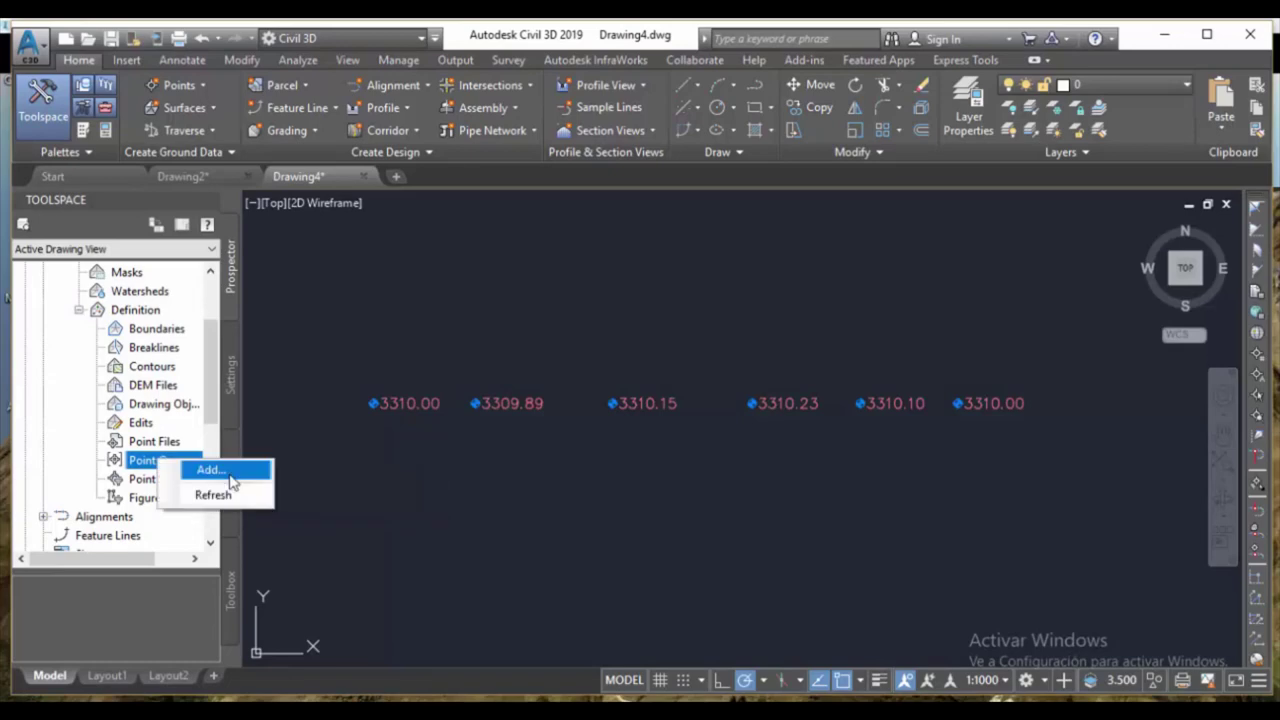
{"action": "left_click", "coordinate": [231, 477]}
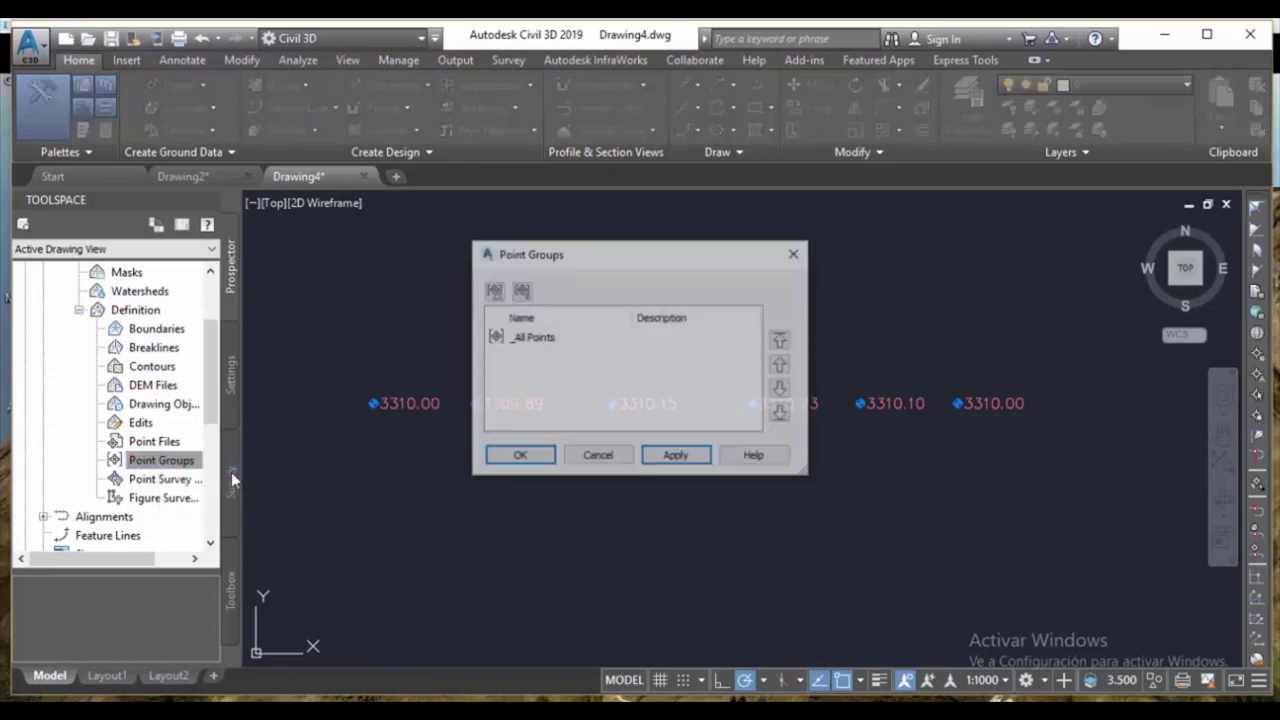
{"action": "left_click", "coordinate": [525, 339]}
{"action": "left_click", "coordinate": [519, 456]}
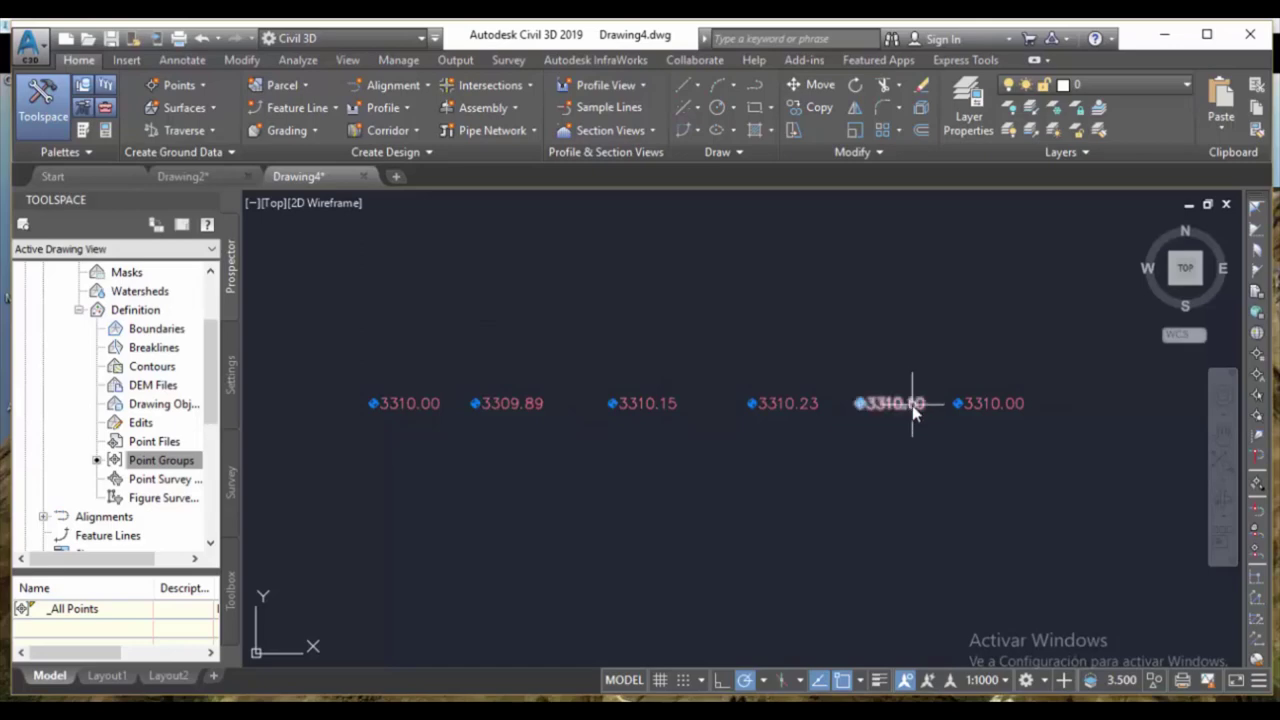
Draw a rectangle enclosing the whole row of levelling points, with a margin on every side.
{"action": "scroll", "coordinate": [688, 402], "scroll_direction": "down", "scroll_amount": 2}
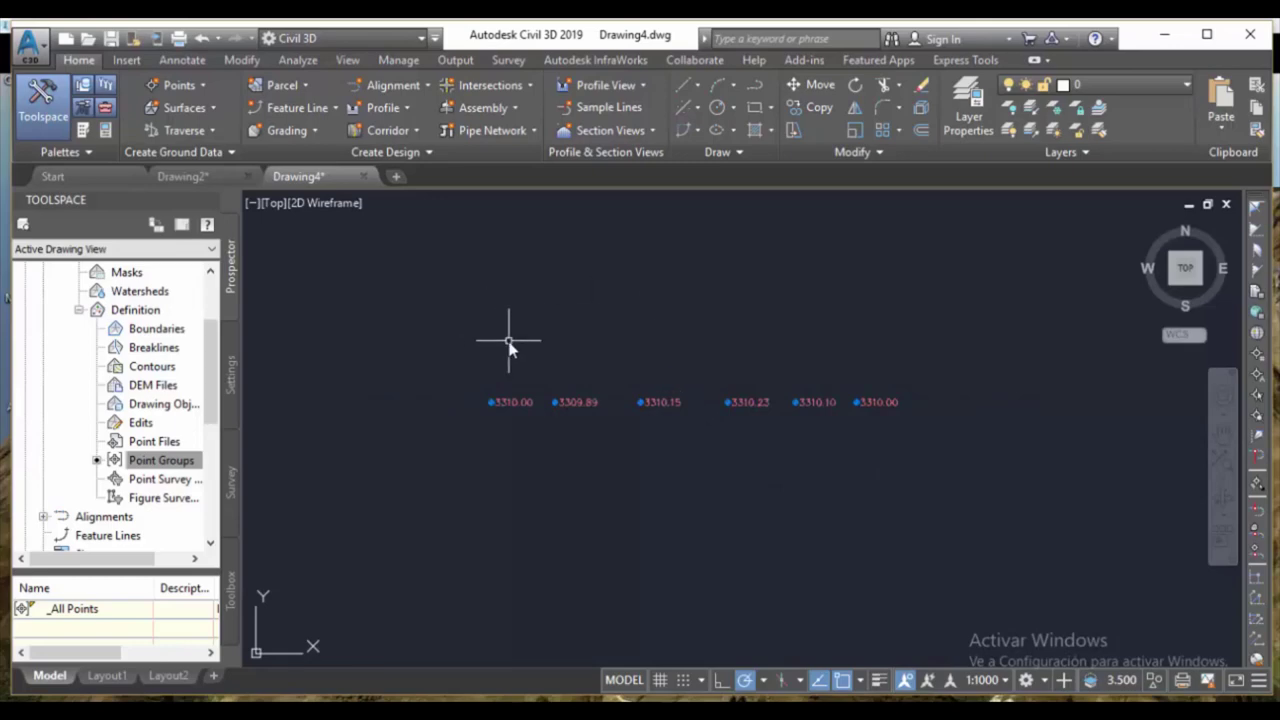
{"action": "type", "text": "r"}
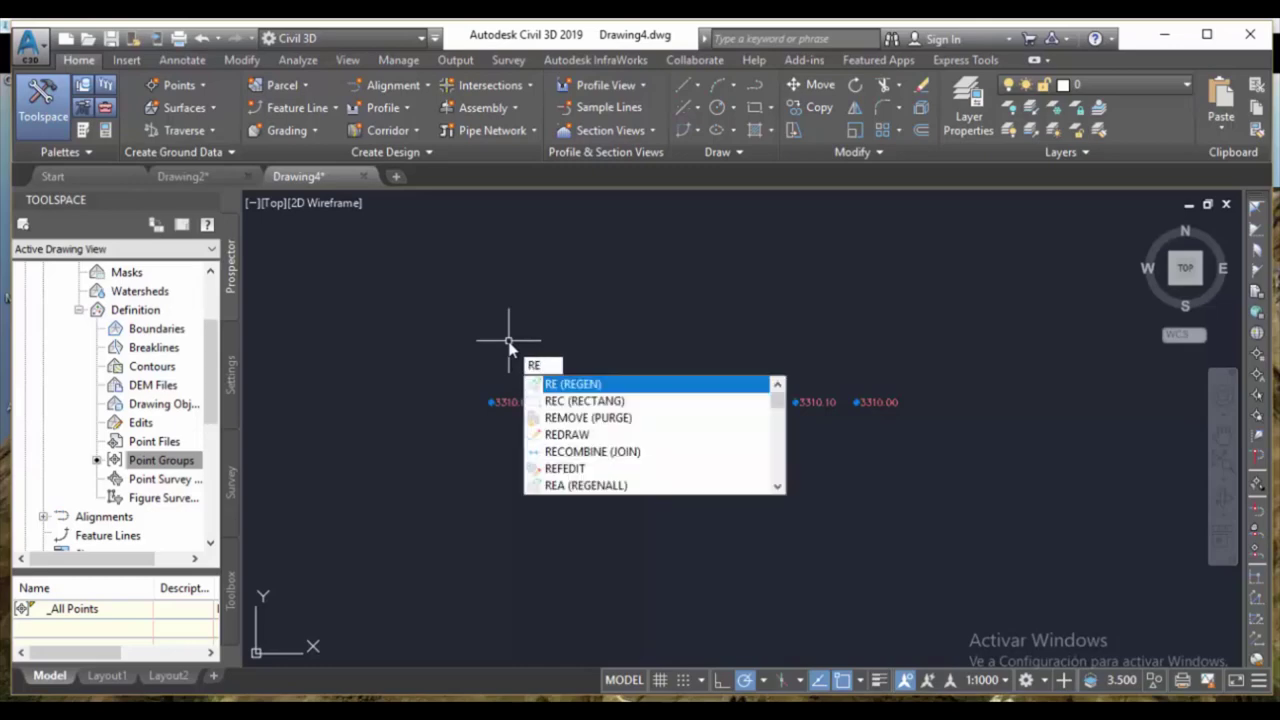
{"action": "type", "text": "ec"}
{"action": "key", "text": "Return"}
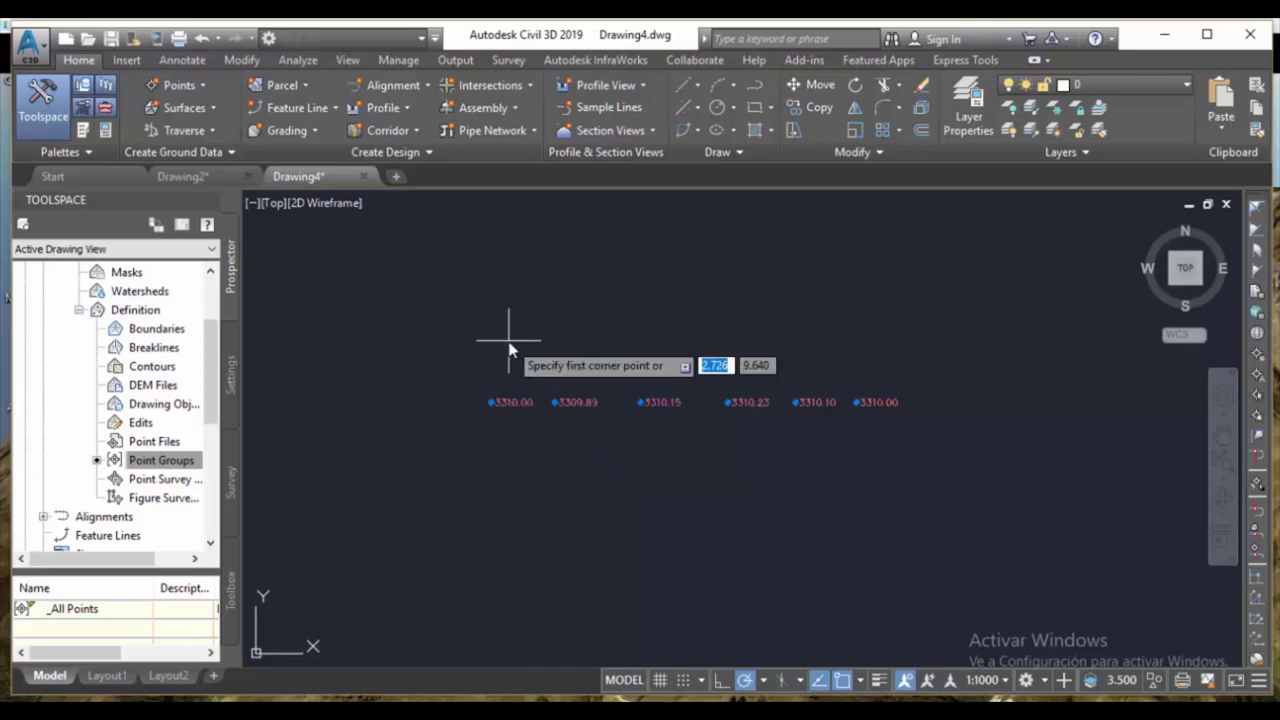
{"action": "left_click", "coordinate": [418, 341]}
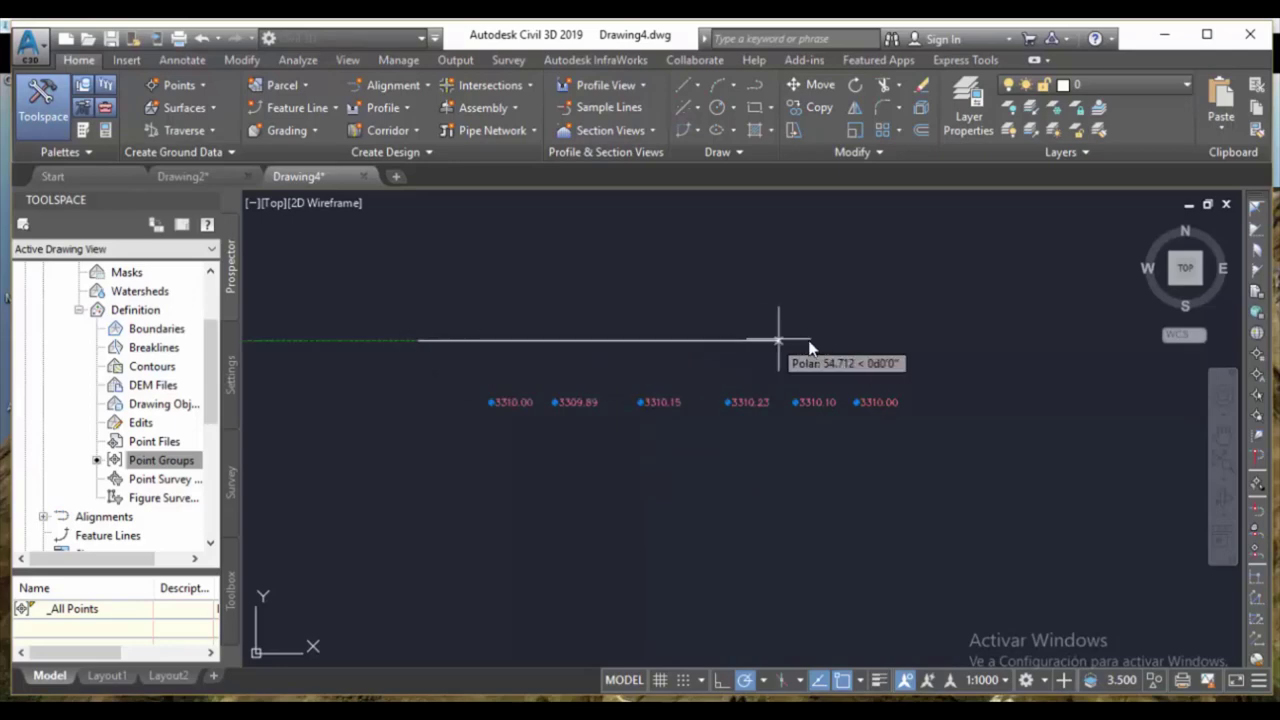
{"action": "left_click", "coordinate": [963, 461]}
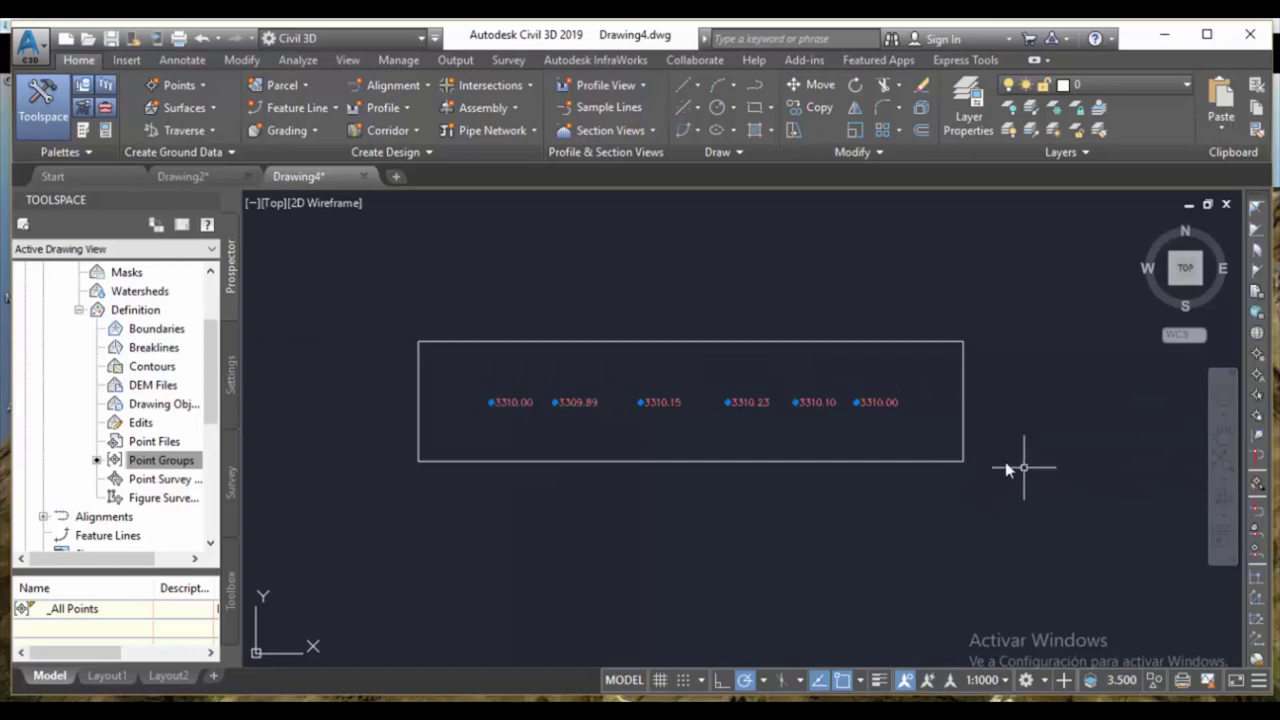
Start a Smooth Surface edit on Superficie using the Kriging method with the point selection set to Select all points.
{"action": "right_click", "coordinate": [140, 424]}
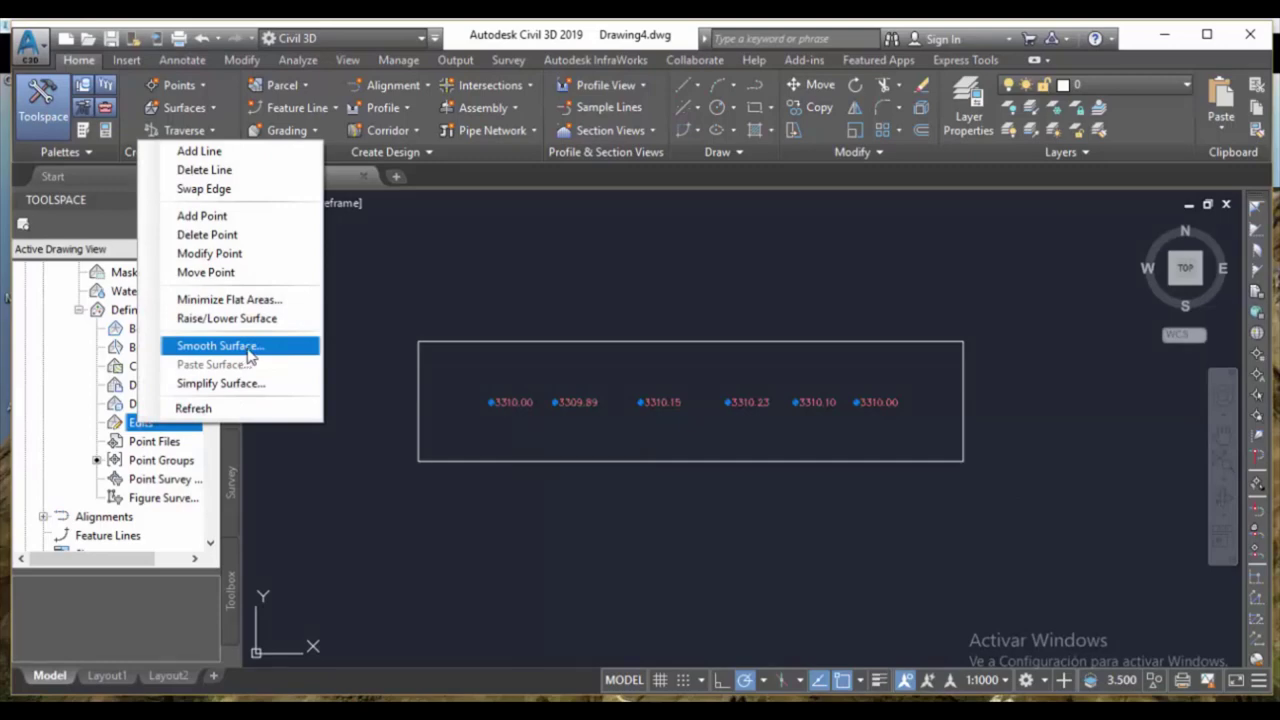
{"action": "left_click", "coordinate": [248, 350]}
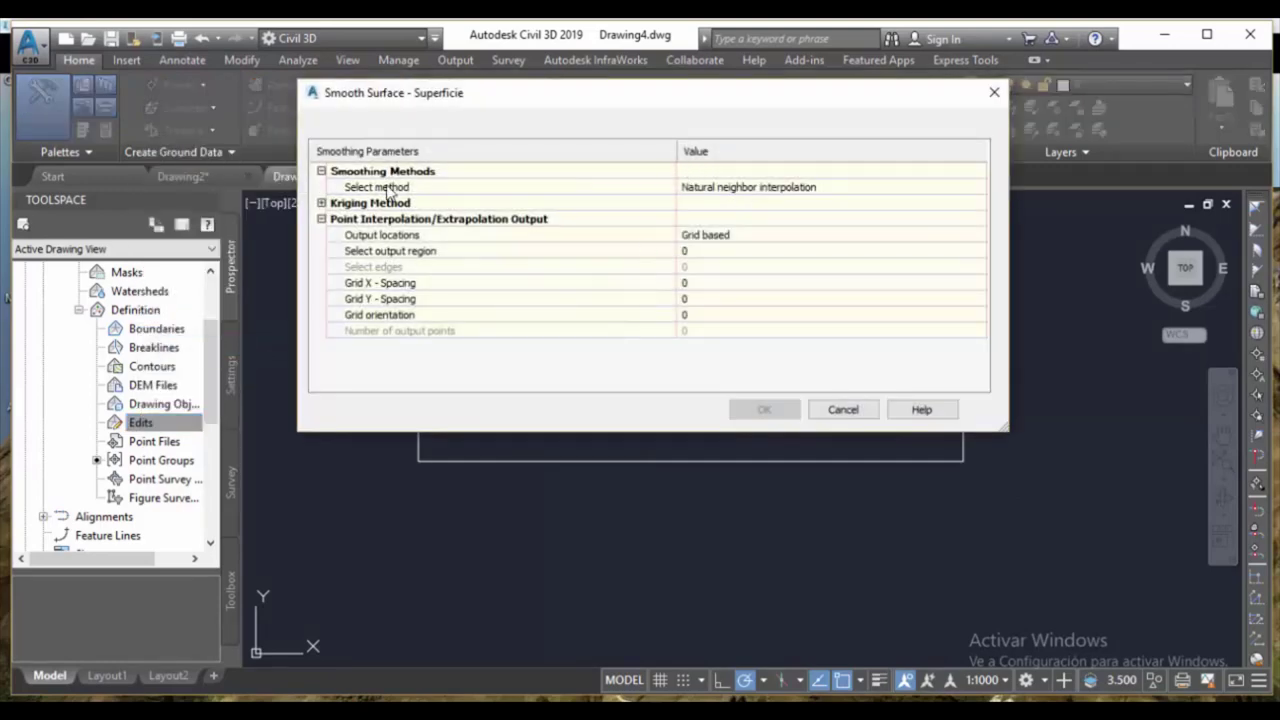
{"action": "left_click", "coordinate": [790, 188]}
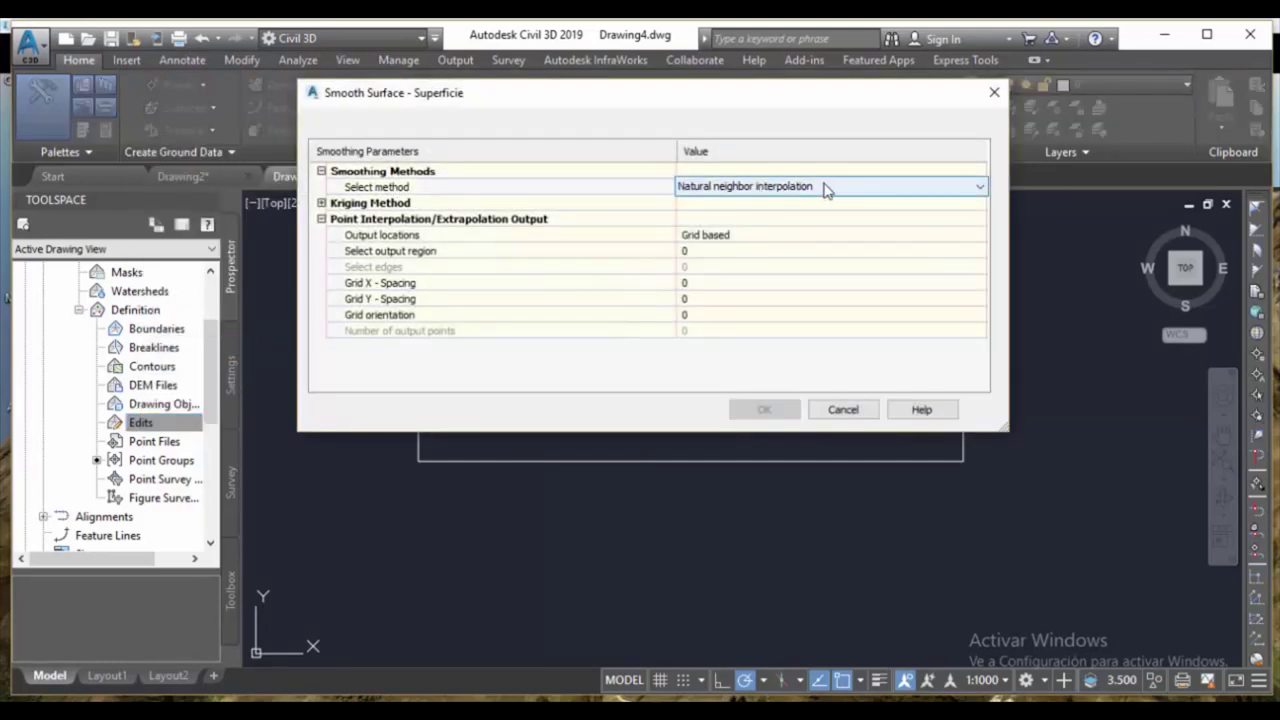
{"action": "left_click", "coordinate": [811, 190]}
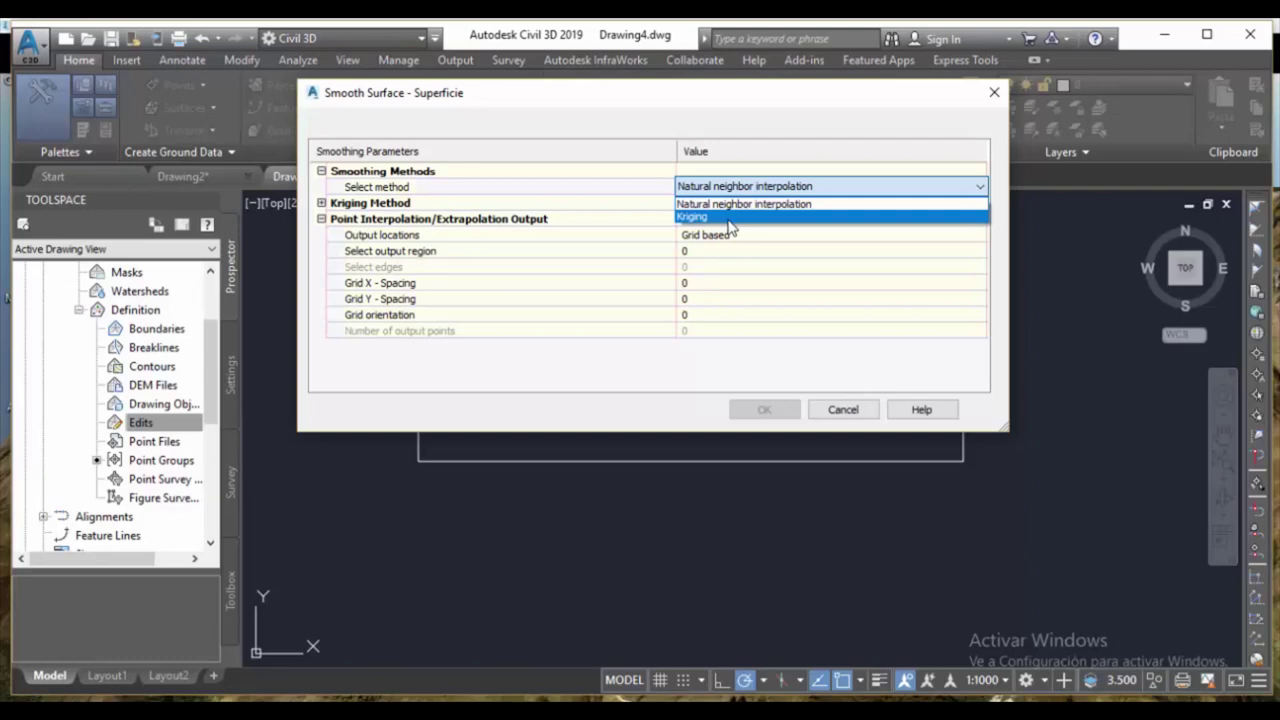
{"action": "left_click", "coordinate": [730, 217]}
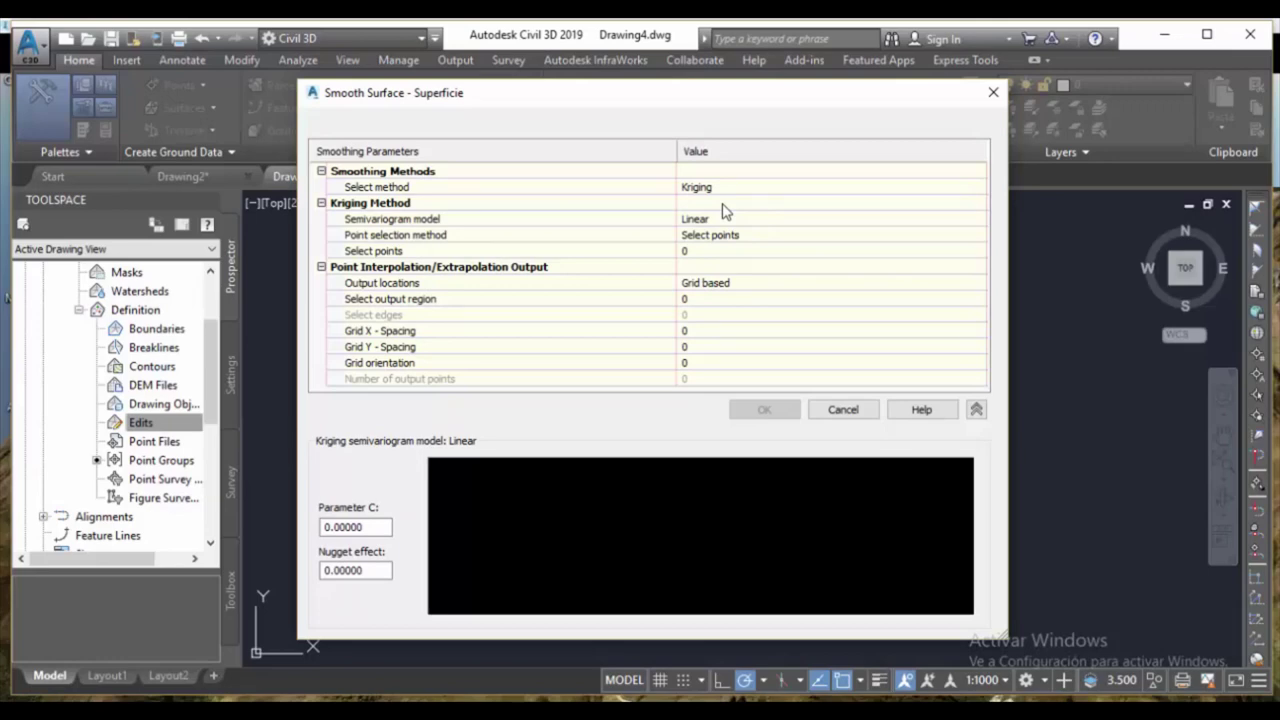
{"action": "left_click", "coordinate": [905, 237]}
{"action": "left_click", "coordinate": [743, 280]}
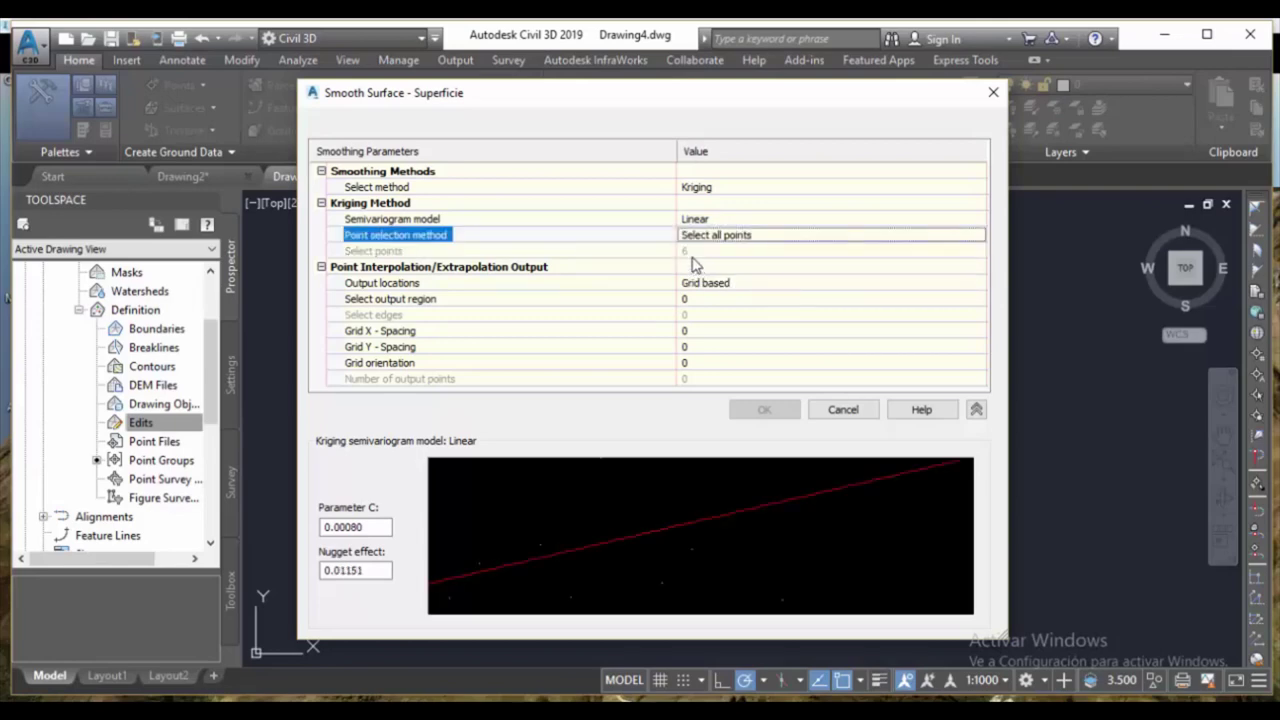
Pick the rectangle around the points as the smoothing output region and set the Grid X spacing to 5.
{"action": "left_click", "coordinate": [700, 302]}
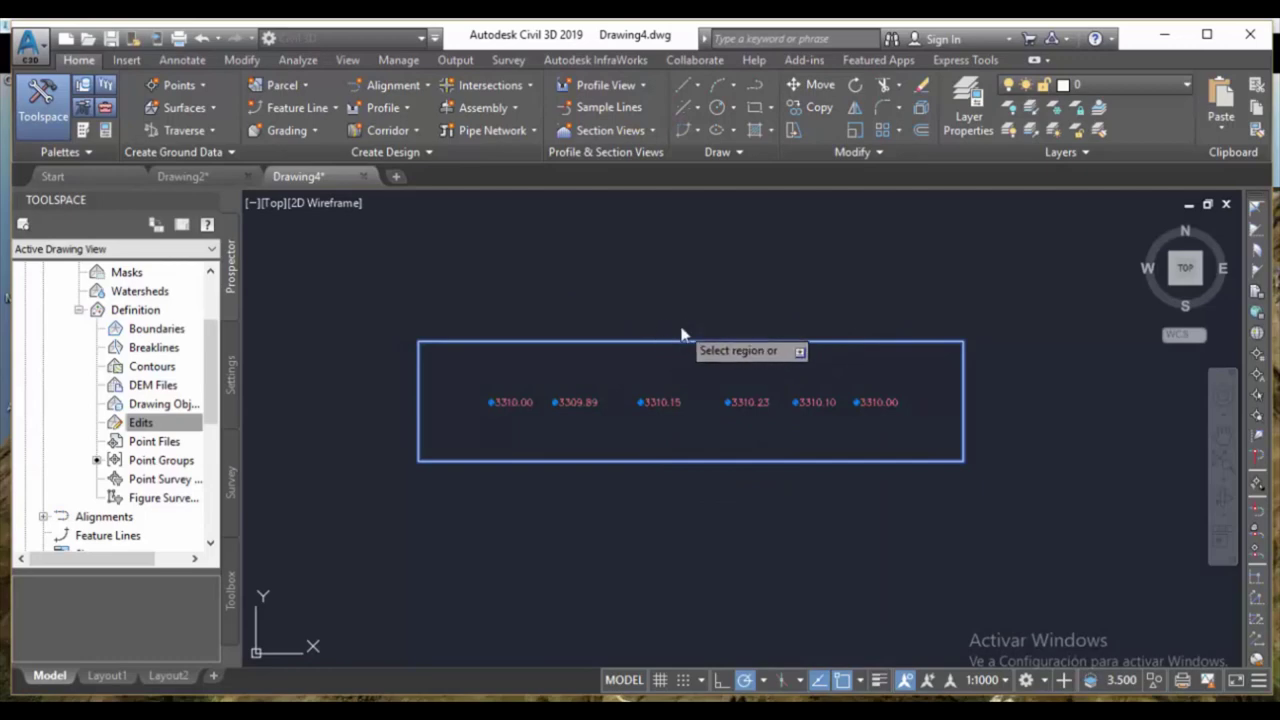
{"action": "left_click", "coordinate": [683, 336]}
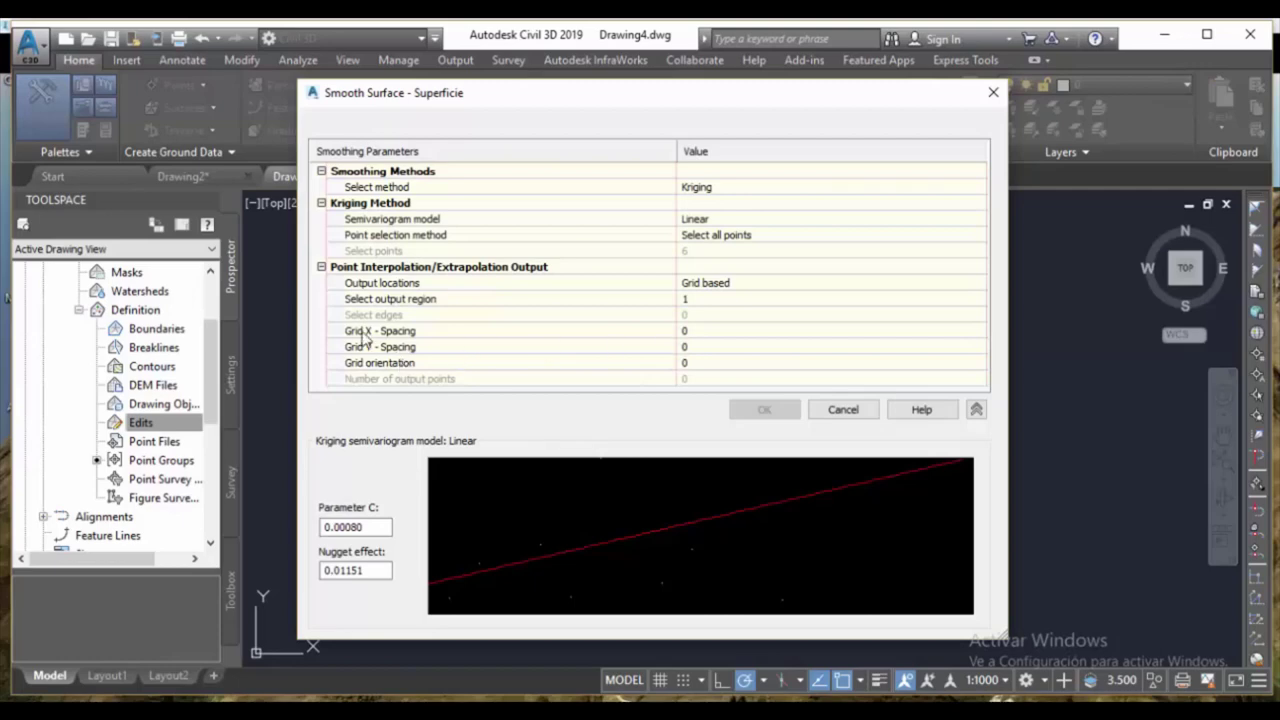
{"action": "left_click", "coordinate": [700, 336]}
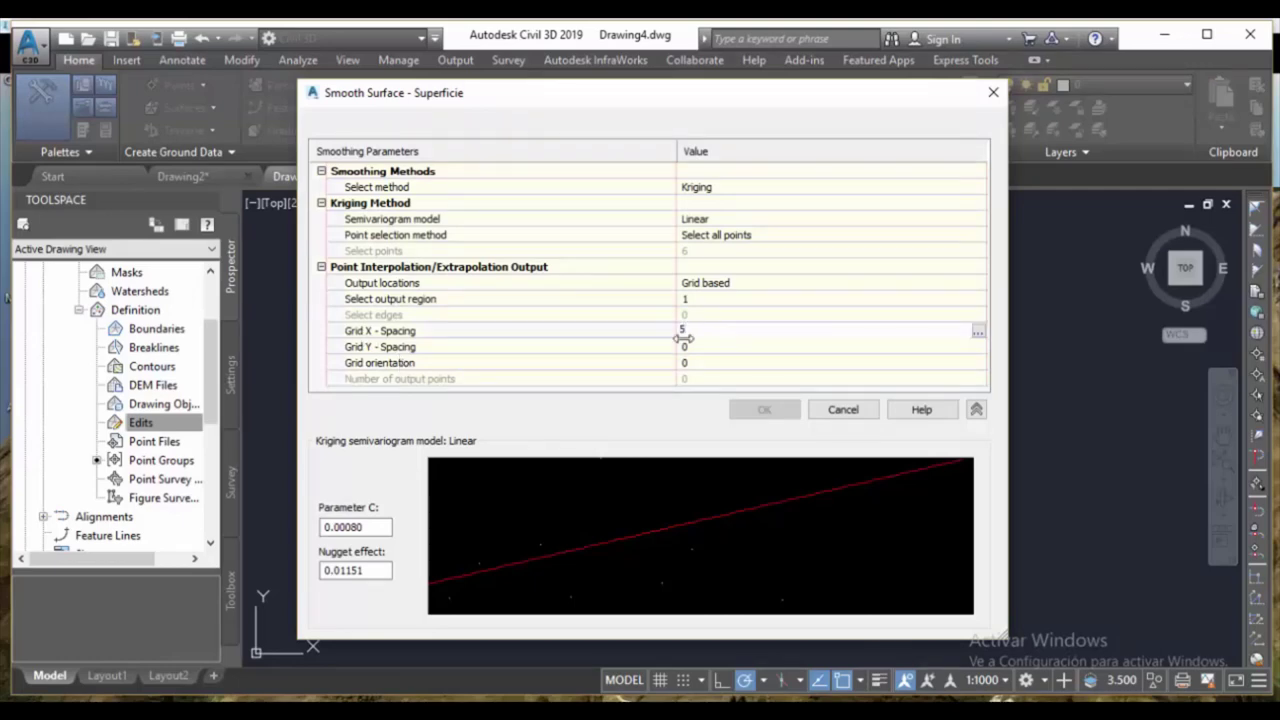
{"action": "key", "text": "Return"}
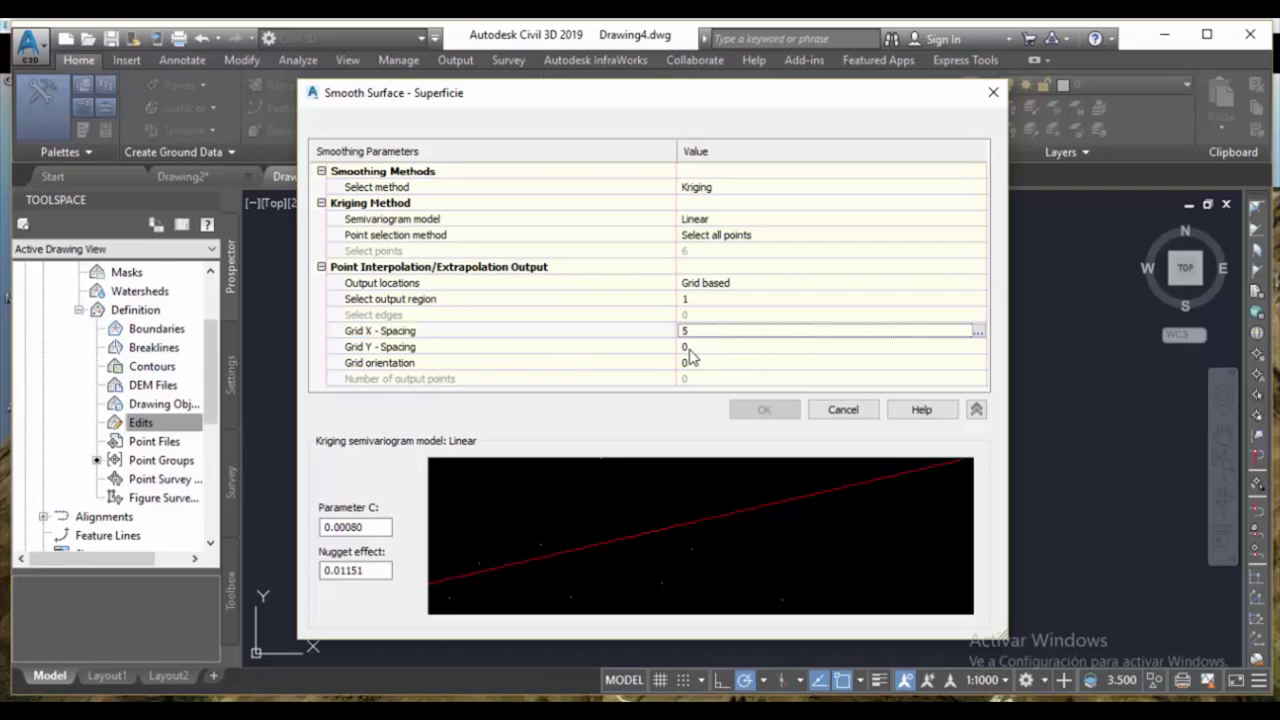
Set the smoothing grid's Y spacing to 5 and its orientation to 5, and run the Kriging smoothing on Superficie.
{"action": "left_click", "coordinate": [689, 348]}
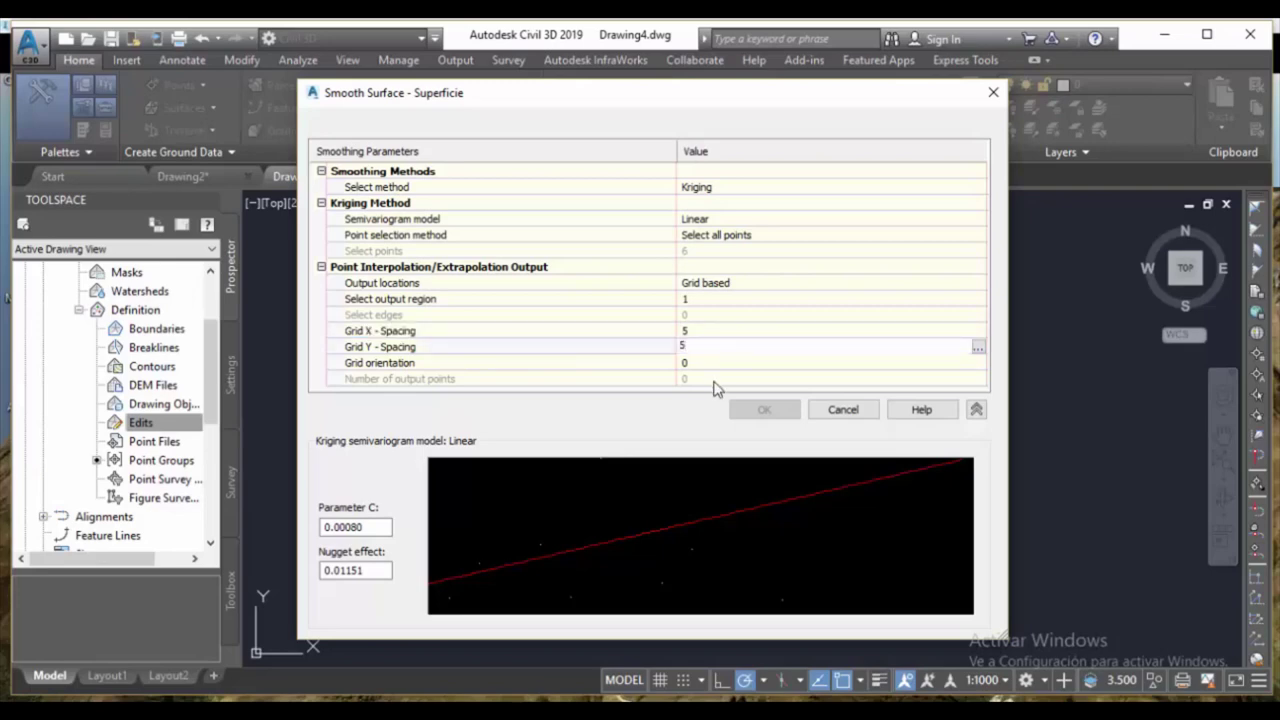
{"action": "key", "text": "Return"}
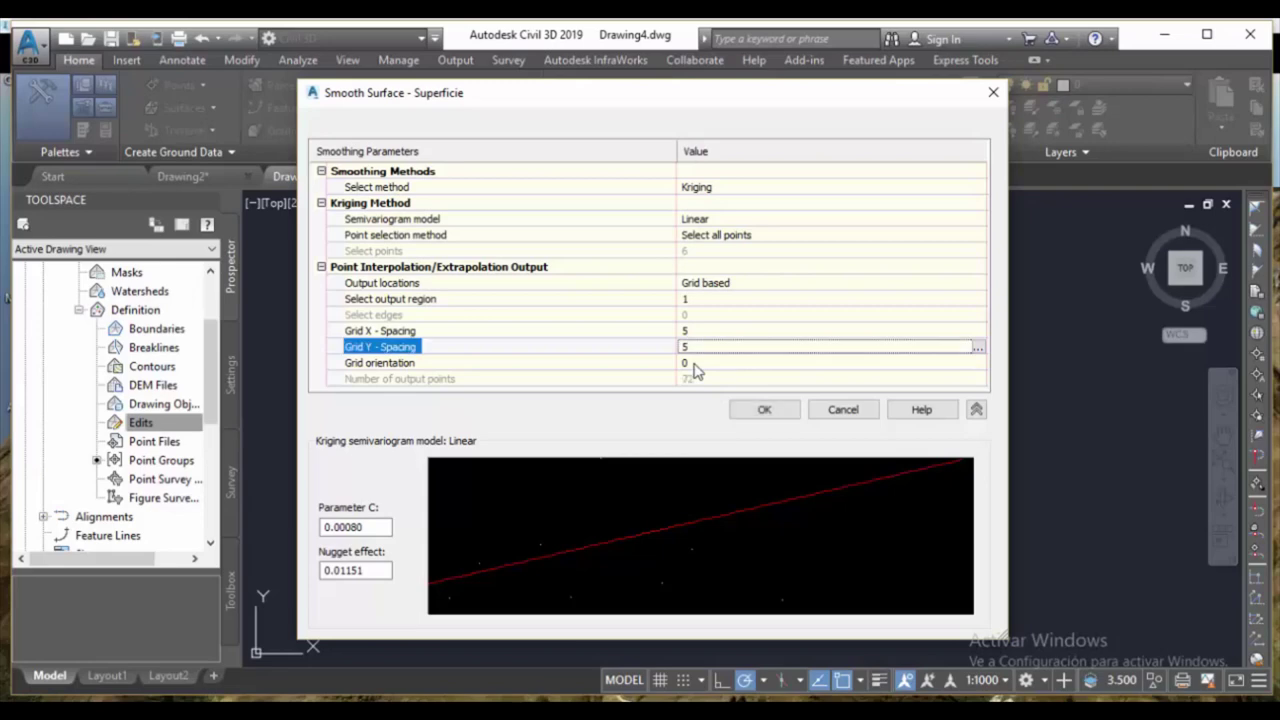
{"action": "left_click", "coordinate": [693, 363]}
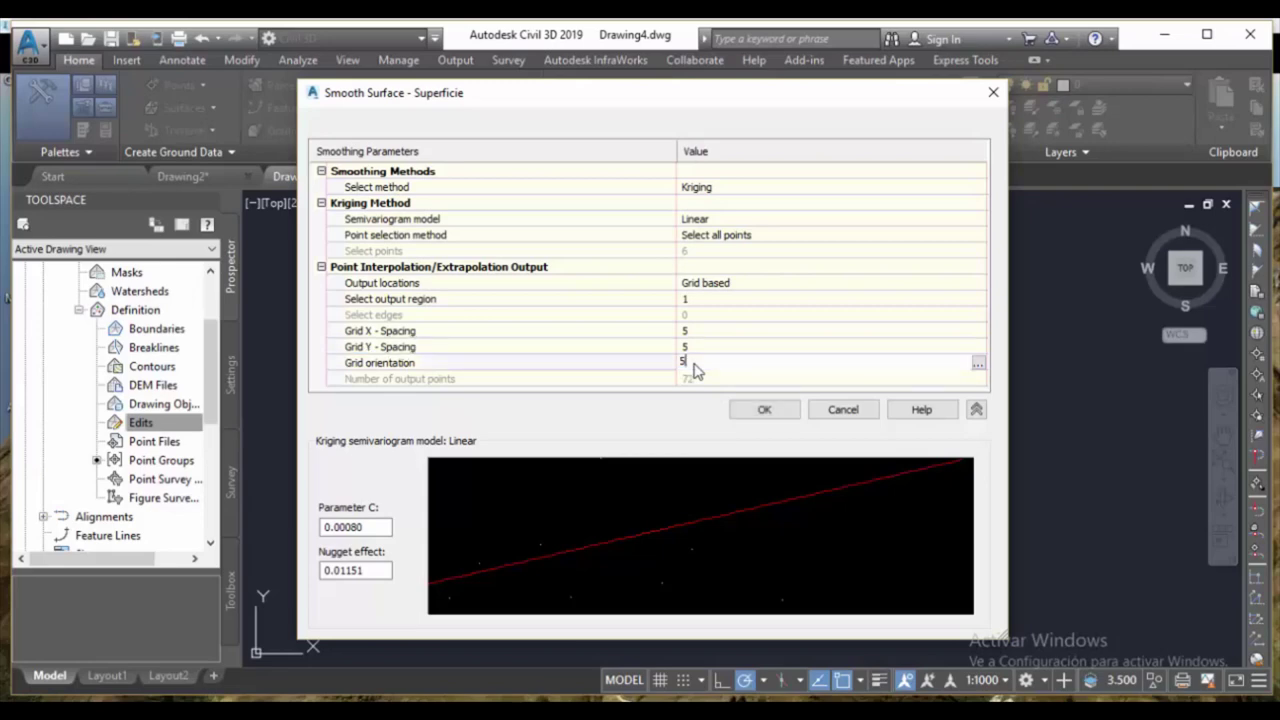
{"action": "type", "text": "5"}
{"action": "left_click", "coordinate": [763, 409]}
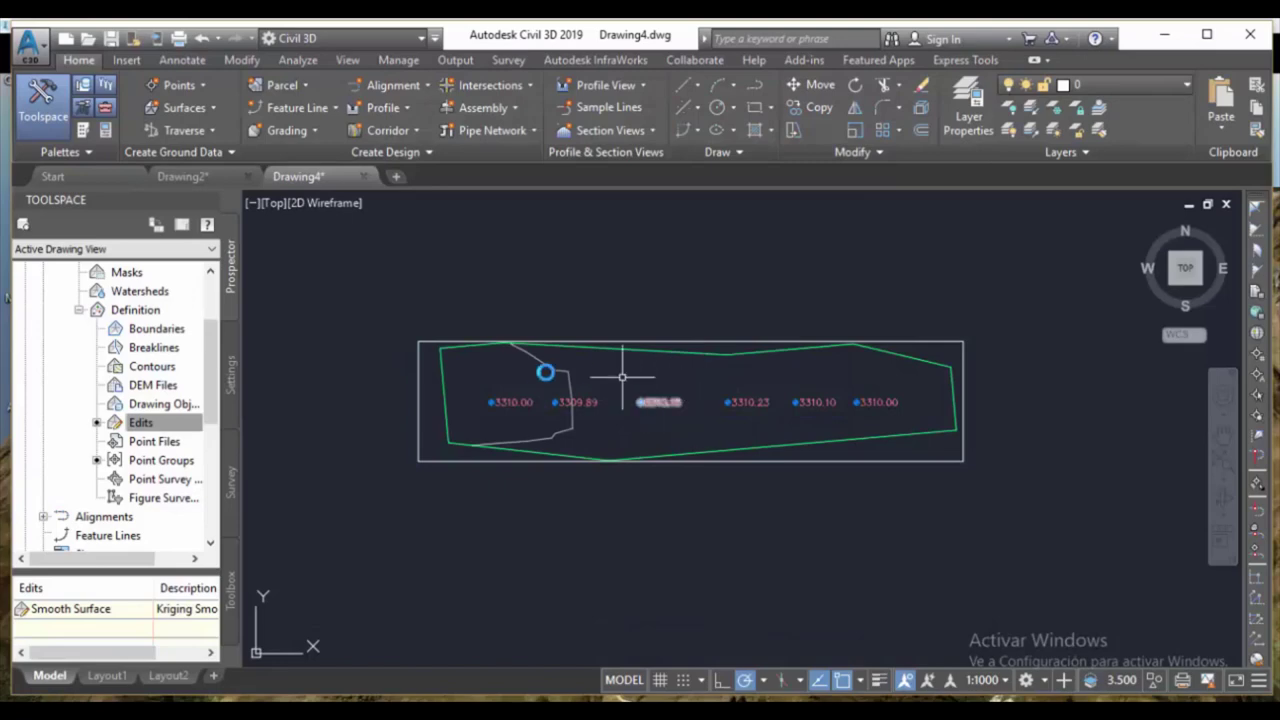
Open the surface style of Superficie for editing and expand its contour interval settings.
{"action": "scroll", "coordinate": [622, 377], "scroll_direction": "up", "scroll_amount": 2}
{"action": "scroll", "coordinate": [622, 377], "scroll_direction": "down", "scroll_amount": 2}
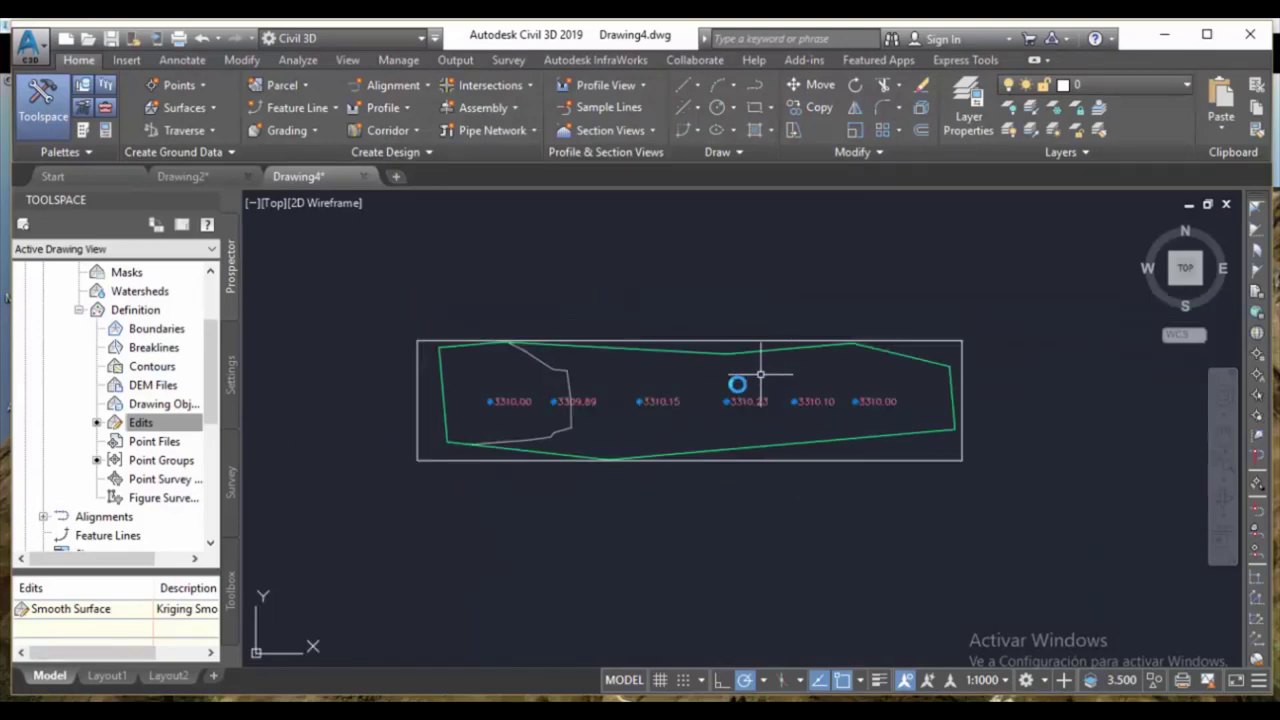
{"action": "scroll", "coordinate": [731, 401], "scroll_direction": "up", "scroll_amount": 2}
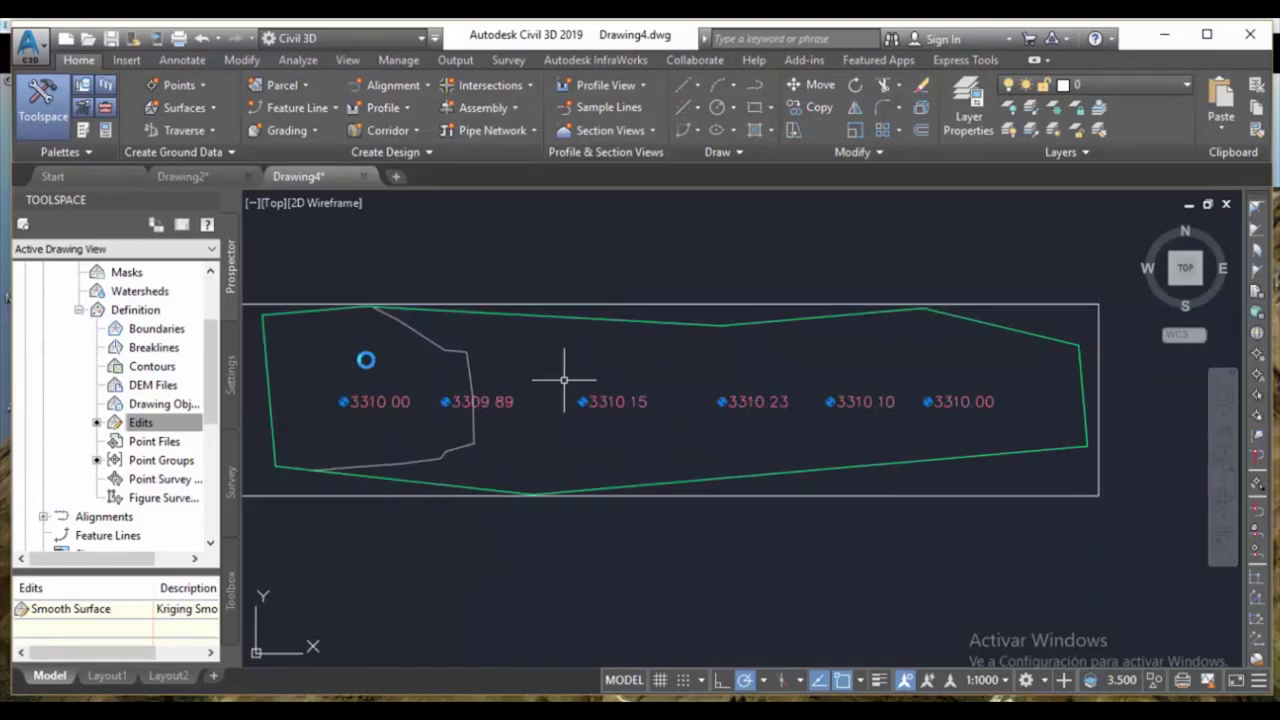
{"action": "middle_click_drag", "start_coordinate": [566, 374], "coordinate": [624, 391]}
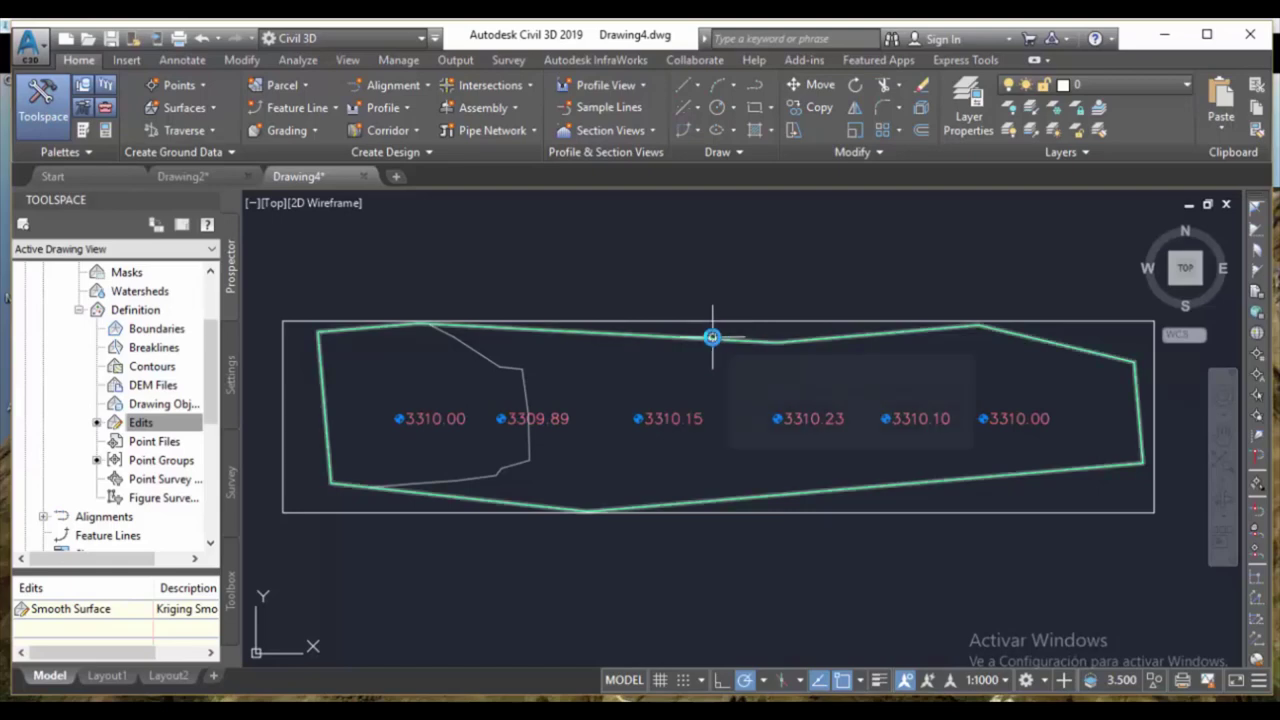
{"action": "mouse_move", "coordinate": [712, 337]}
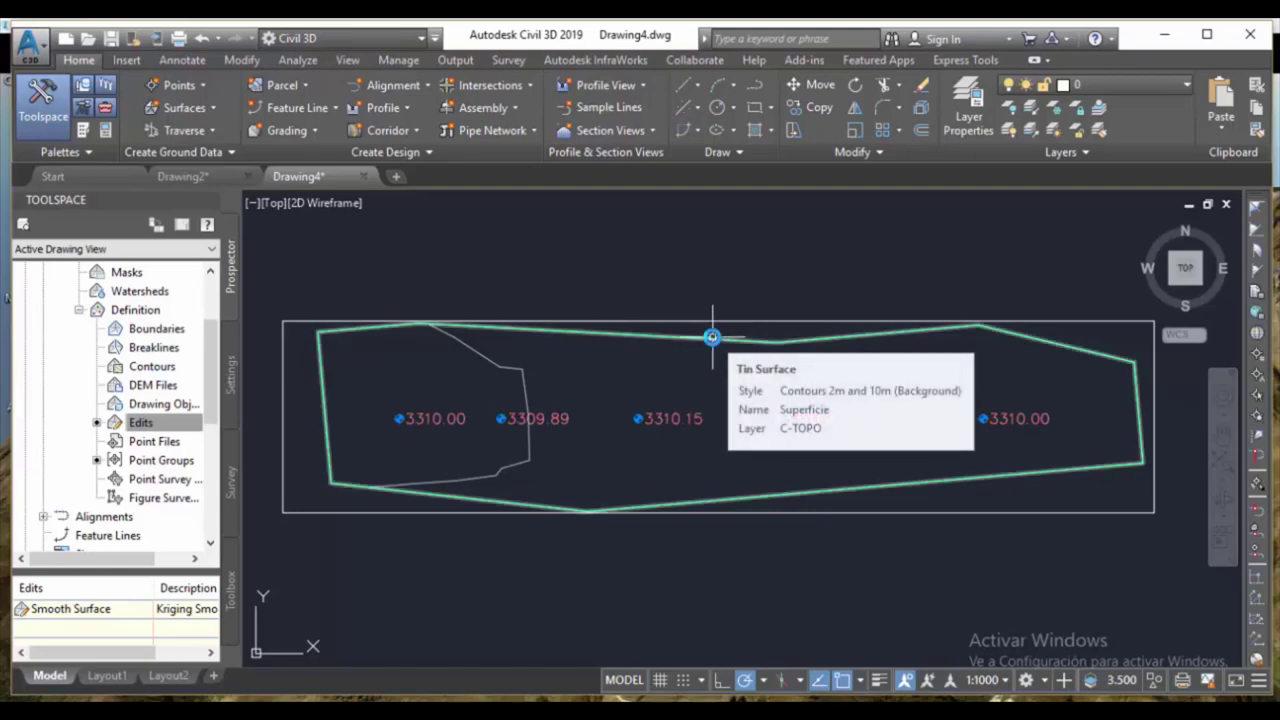
{"action": "left_click", "coordinate": [675, 337]}
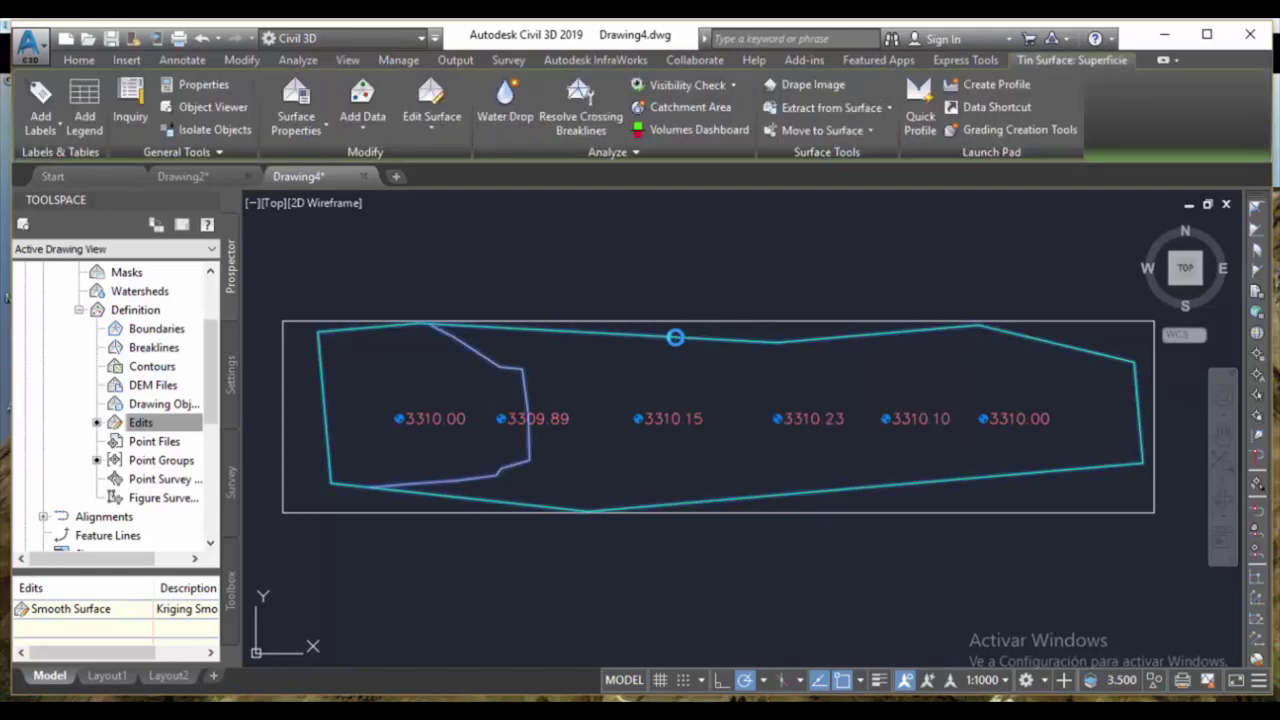
{"action": "right_click", "coordinate": [664, 334]}
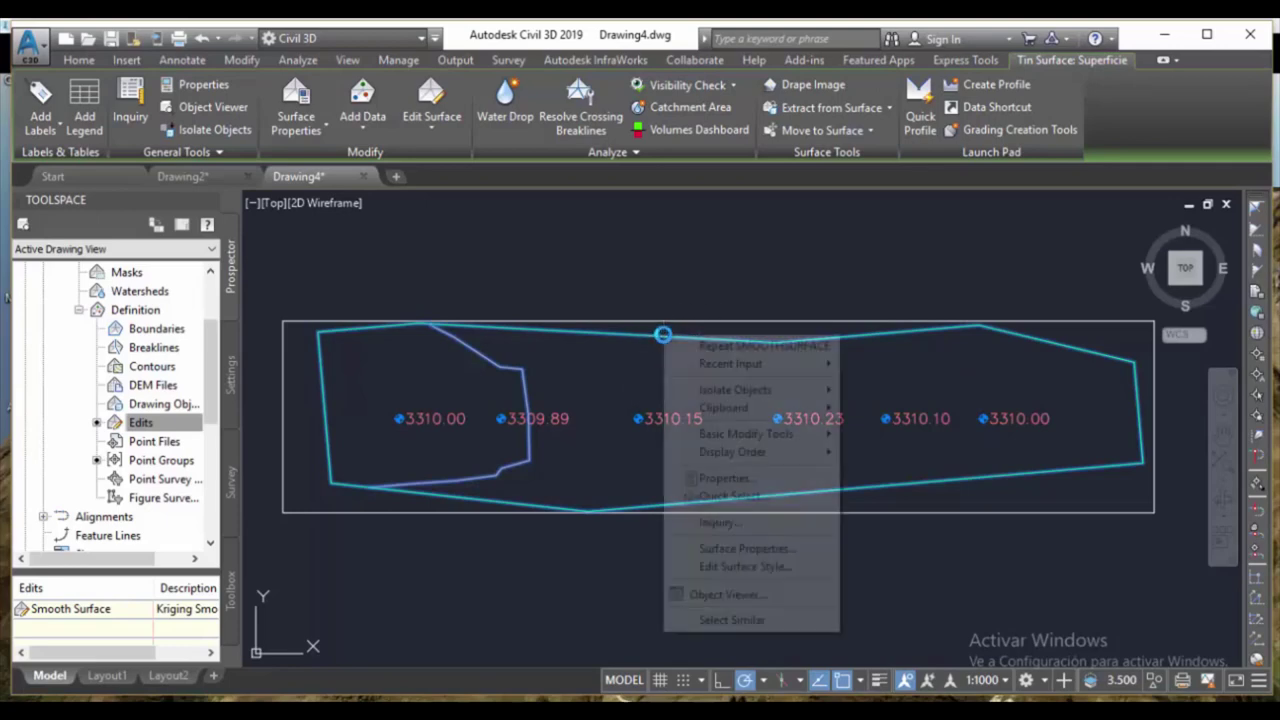
{"action": "left_click", "coordinate": [767, 568]}
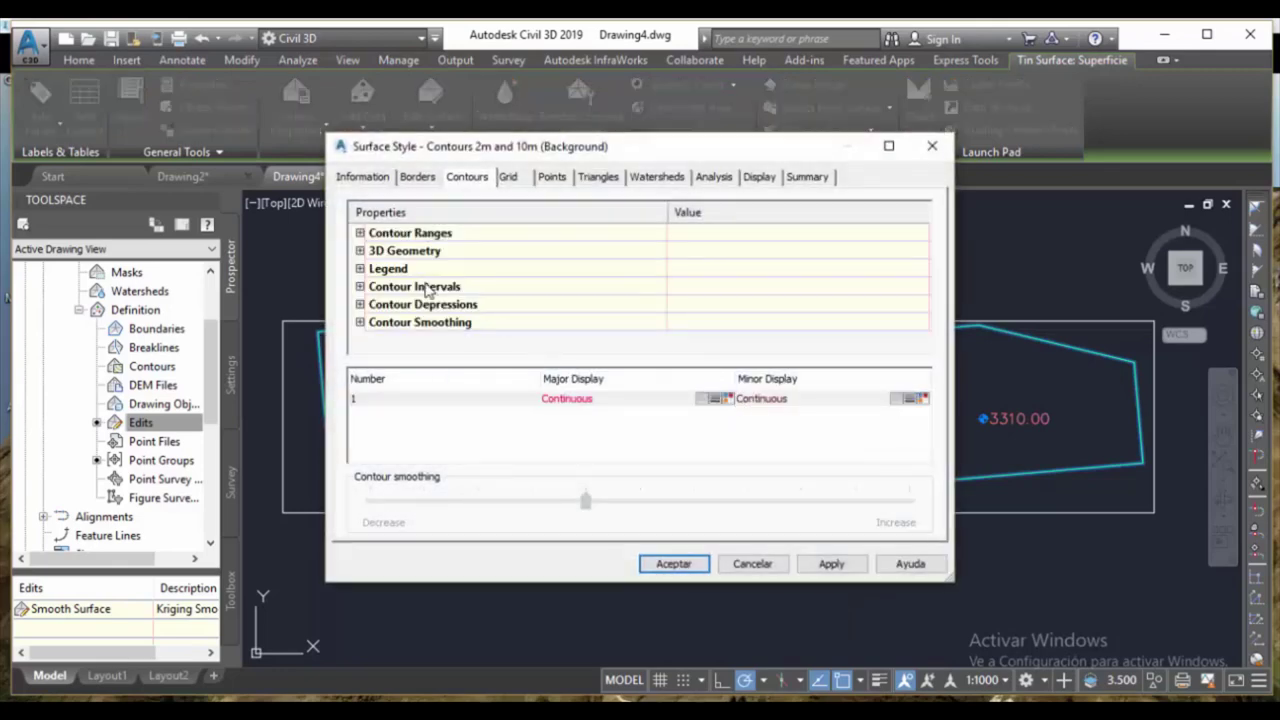
{"action": "left_click", "coordinate": [360, 287]}
{"action": "scroll", "coordinate": [596, 284], "scroll_direction": "down", "scroll_amount": 1}
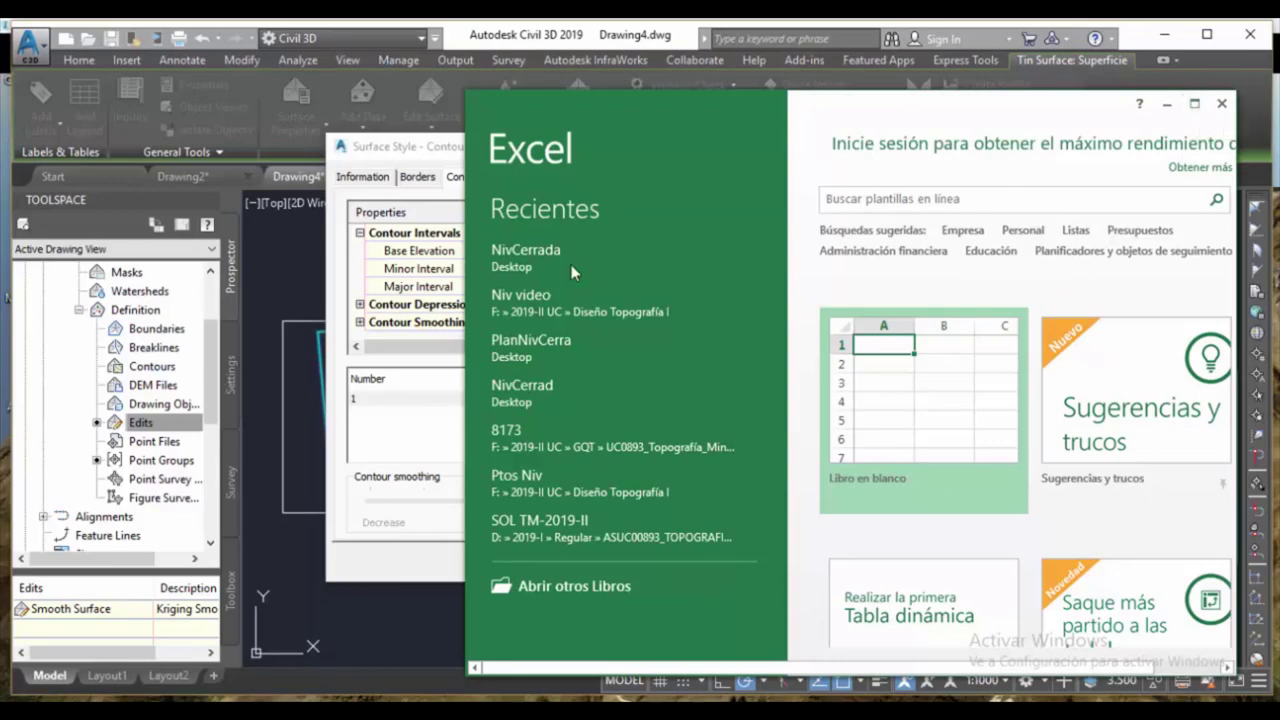
Switch to Excel, open the NivCerrada workbook, examine the elevations in D1:D6, and return to Civil 3D.
{"action": "left_click", "coordinate": [1195, 105]}
{"action": "left_click", "coordinate": [130, 178]}
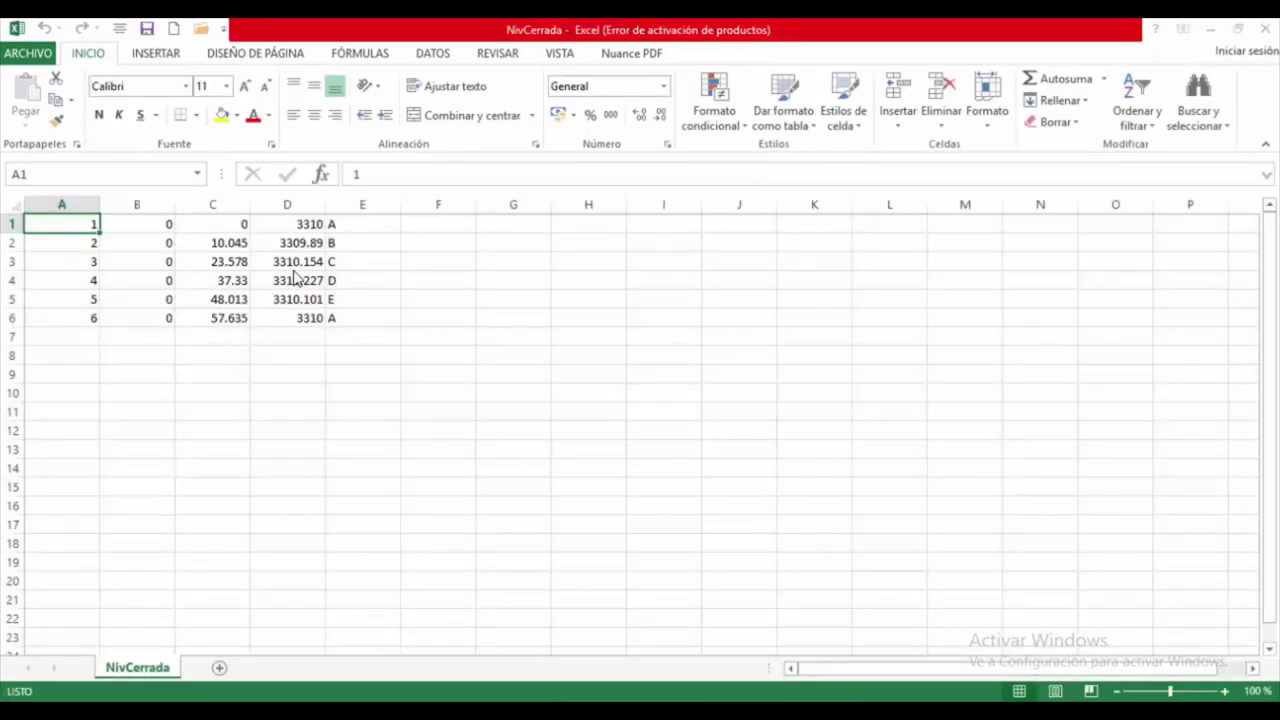
{"action": "left_click", "coordinate": [892, 160]}
{"action": "left_click_drag", "start_coordinate": [308, 224], "coordinate": [309, 310]}
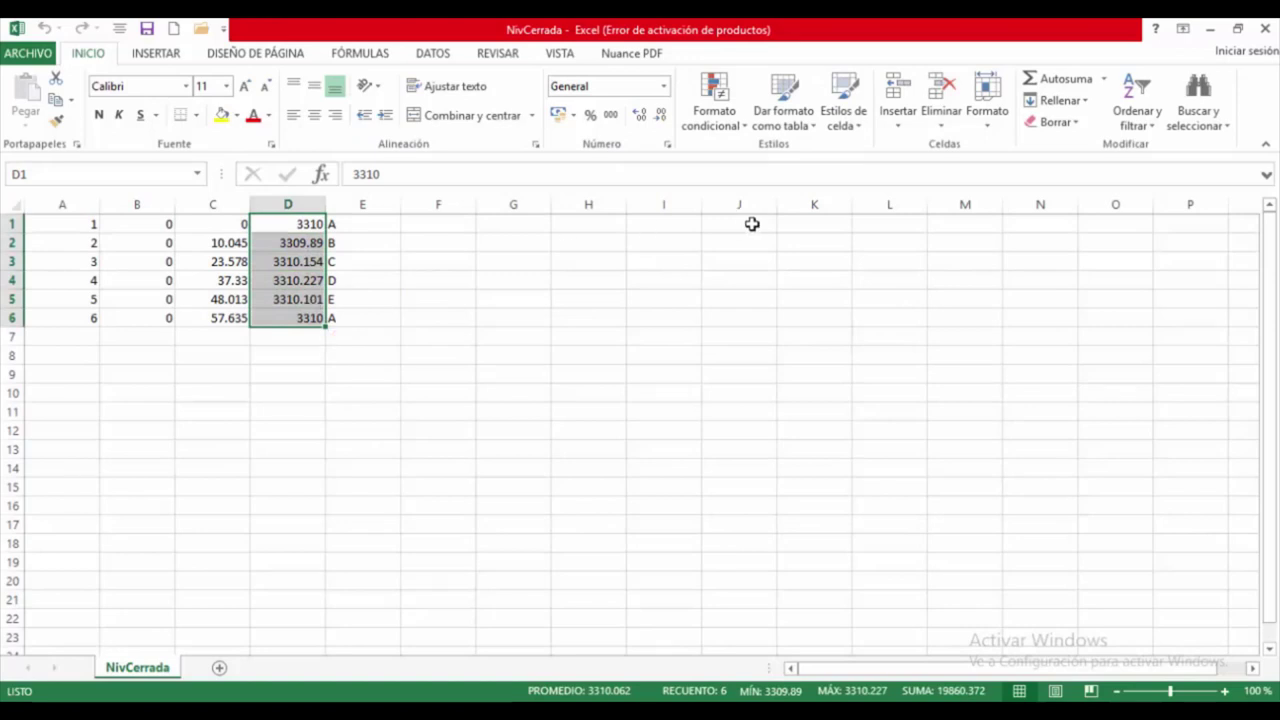
{"action": "mouse_move", "coordinate": [383, 357]}
{"action": "left_click", "coordinate": [350, 628]}
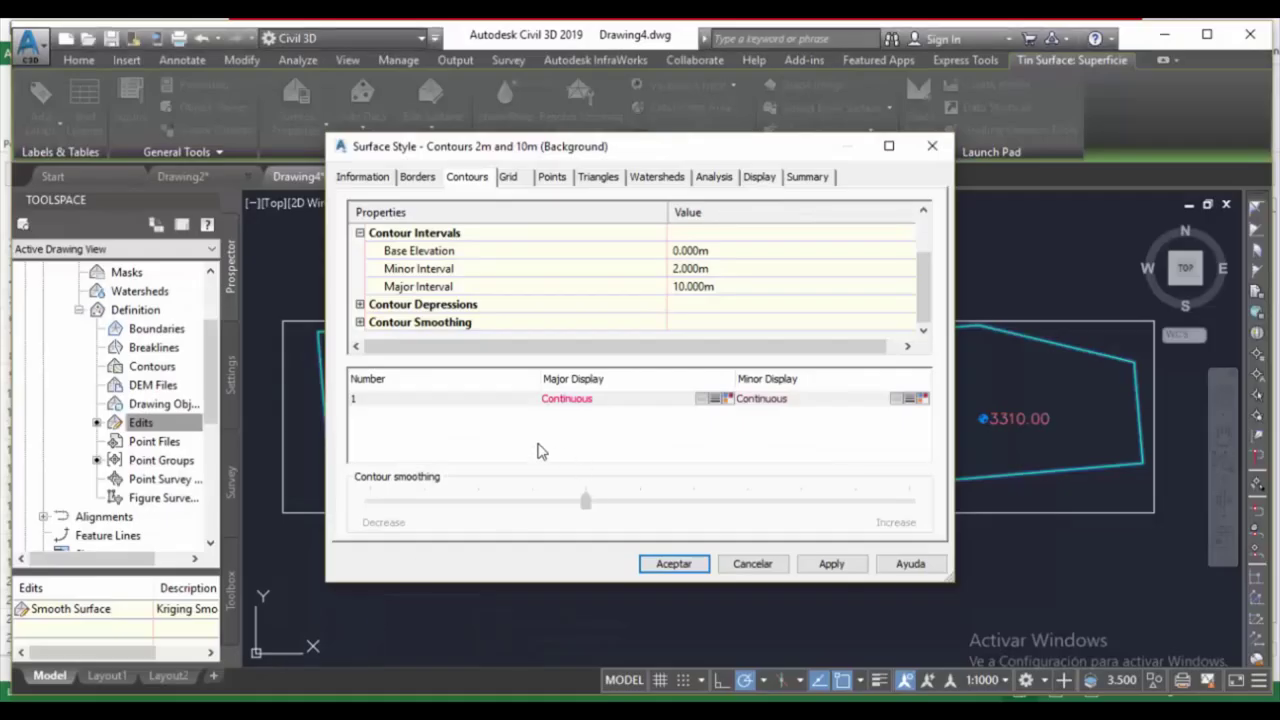
Set the minor contour interval of the surface style to 0.05 m.
{"action": "left_click", "coordinate": [700, 268]}
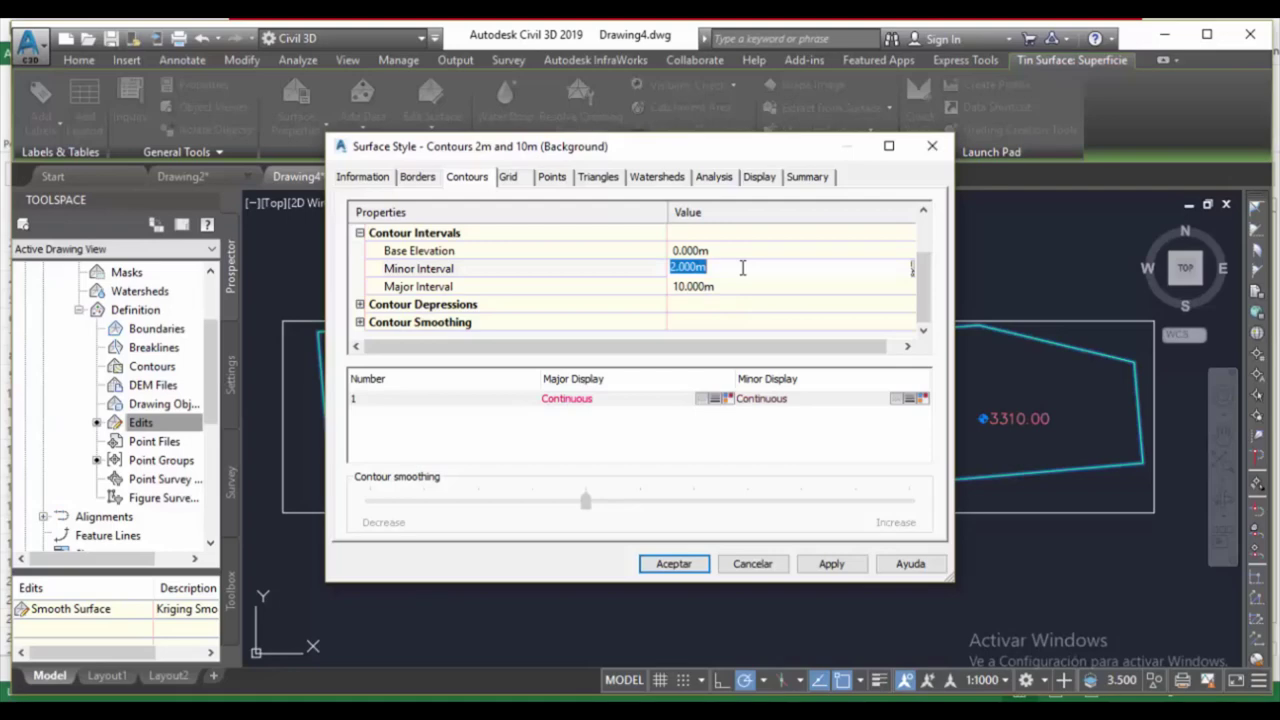
{"action": "type", "text": "0.05"}
{"action": "left_click", "coordinate": [755, 310]}
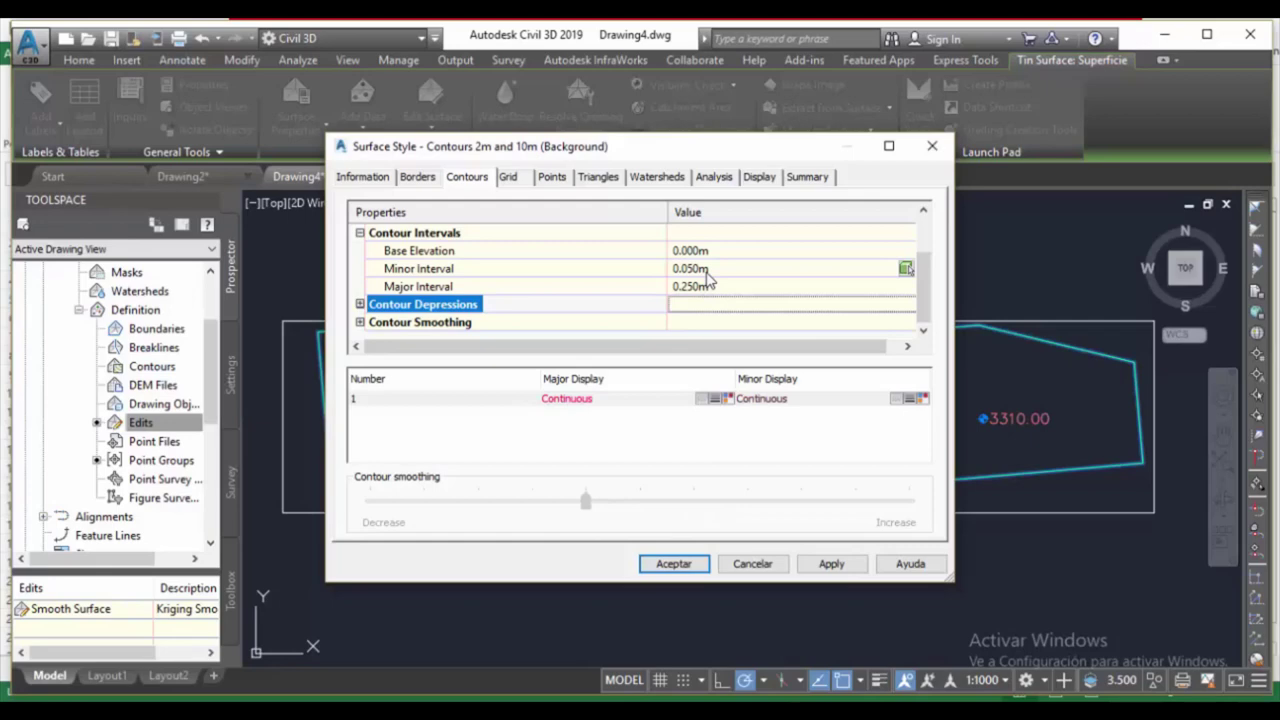
Turn on Smooth Contours in the surface style, raise the contour smoothing to its maximum, and apply the changes.
{"action": "left_click", "coordinate": [360, 323]}
{"action": "left_click", "coordinate": [757, 309]}
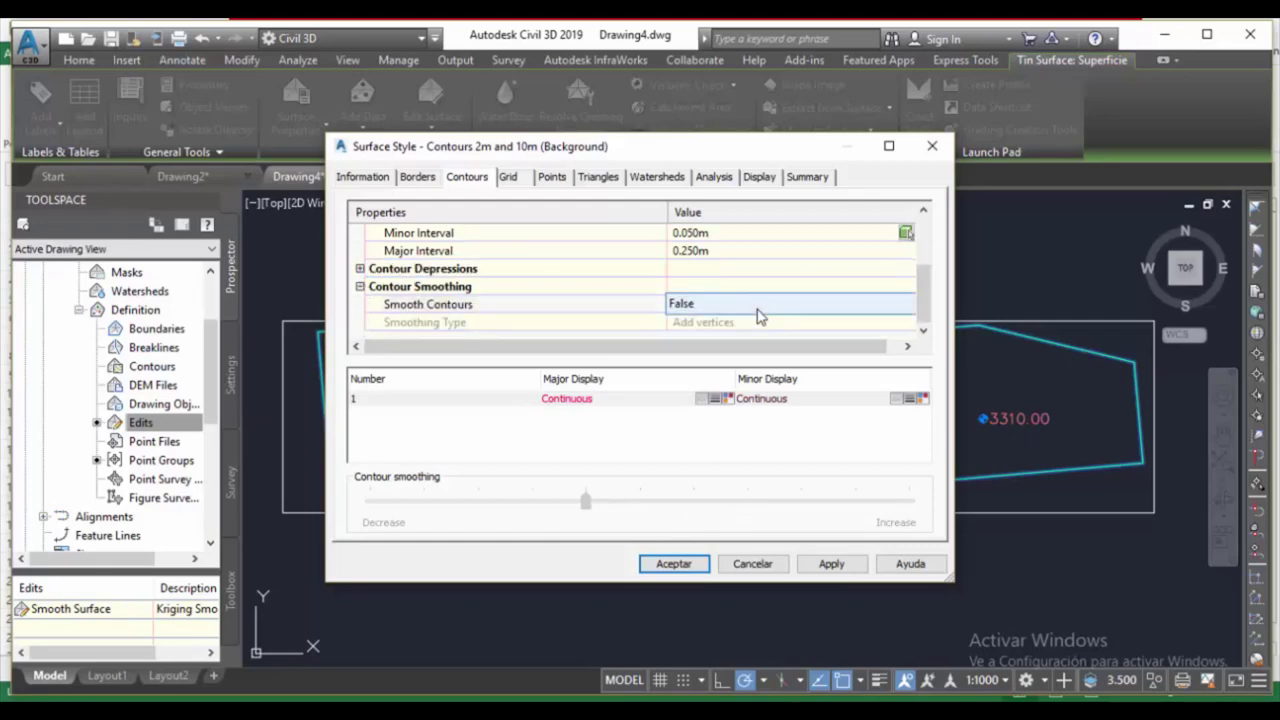
{"action": "left_click", "coordinate": [757, 316]}
{"action": "left_click", "coordinate": [700, 334]}
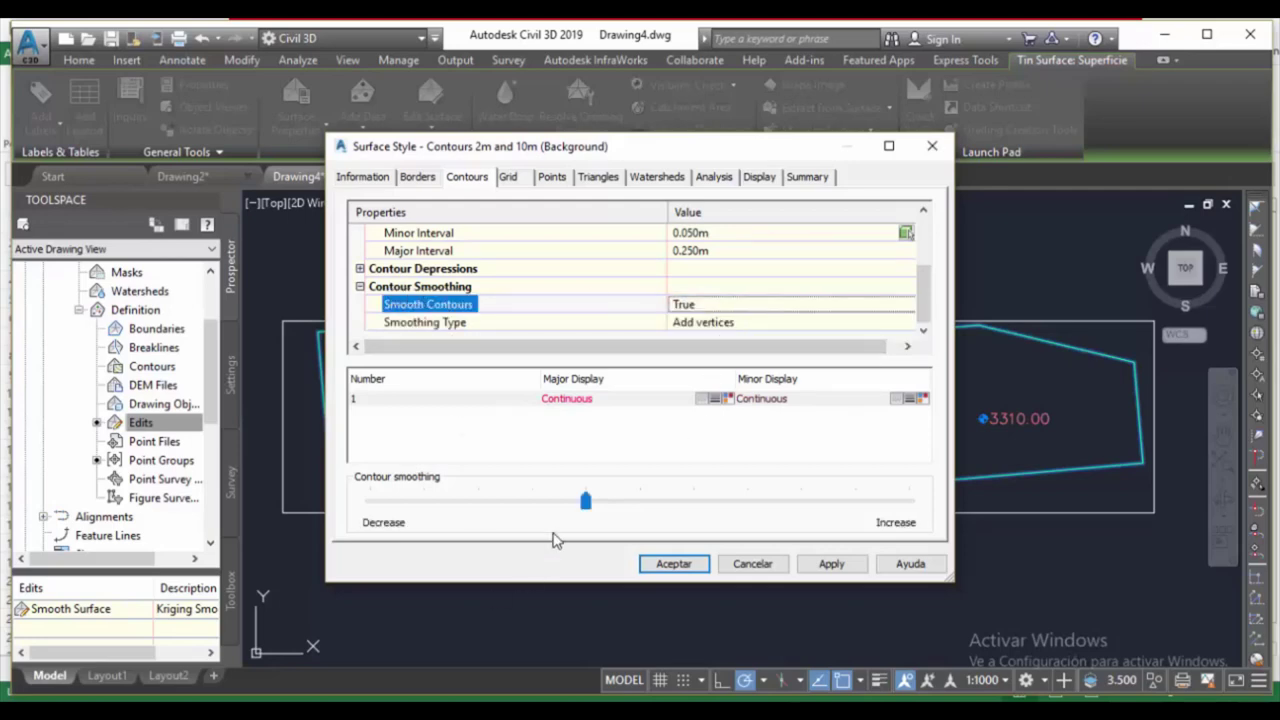
{"action": "left_click_drag", "start_coordinate": [585, 501], "coordinate": [908, 502]}
{"action": "left_click", "coordinate": [826, 566]}
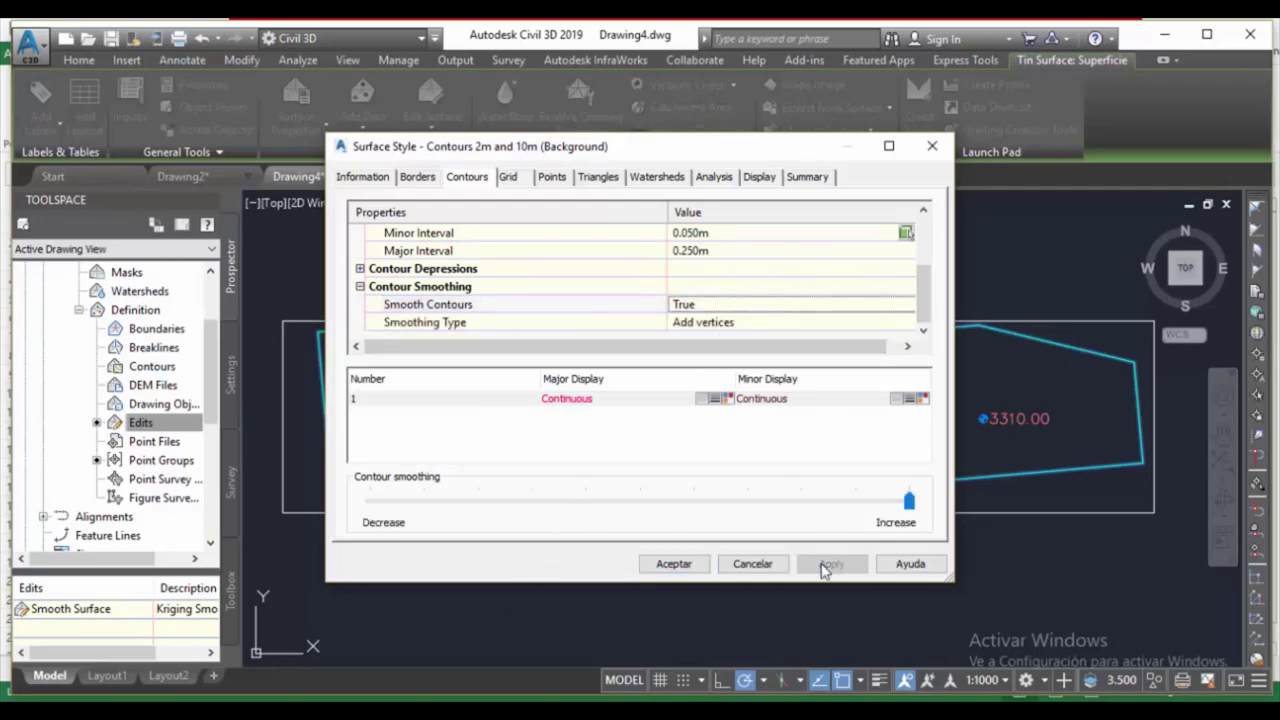
{"action": "left_click", "coordinate": [673, 565]}
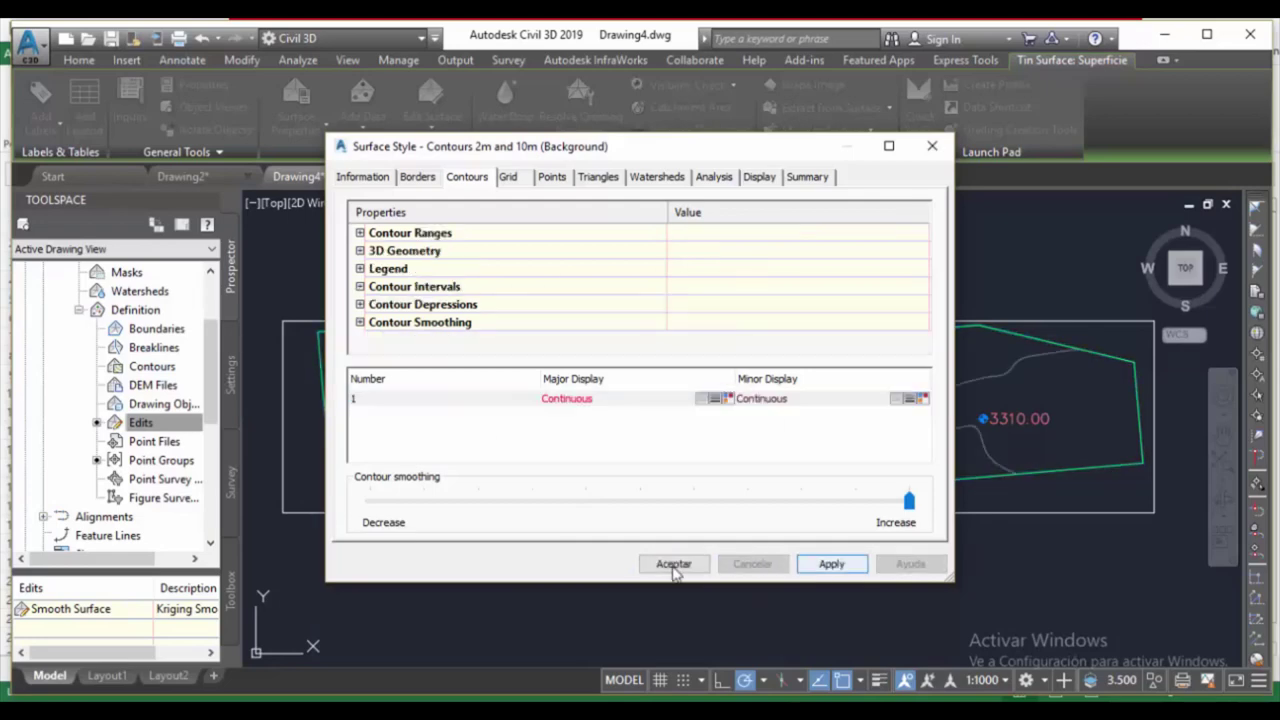
Check the resulting contours in the drawing, set the surface style's minor contour interval to 0.025 m, and accept the style.
{"action": "left_click_drag", "start_coordinate": [734, 155], "coordinate": [700, 569]}
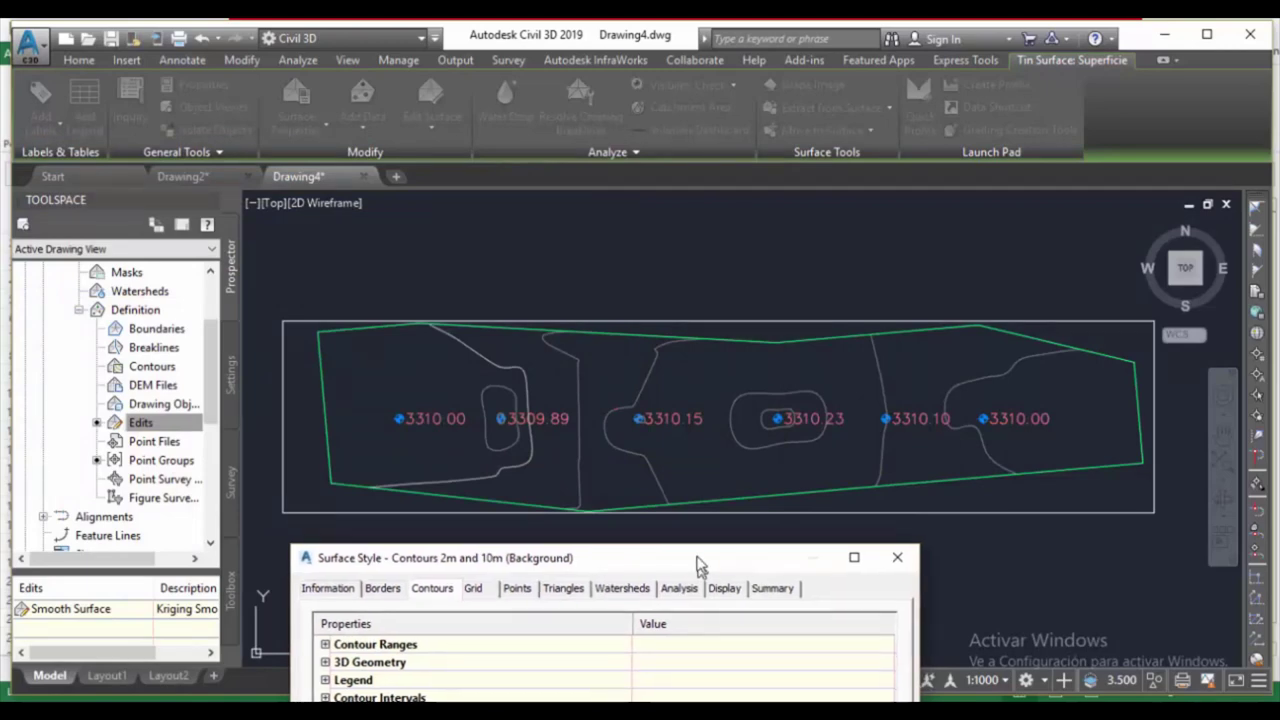
{"action": "left_click_drag", "start_coordinate": [700, 569], "coordinate": [785, 205]}
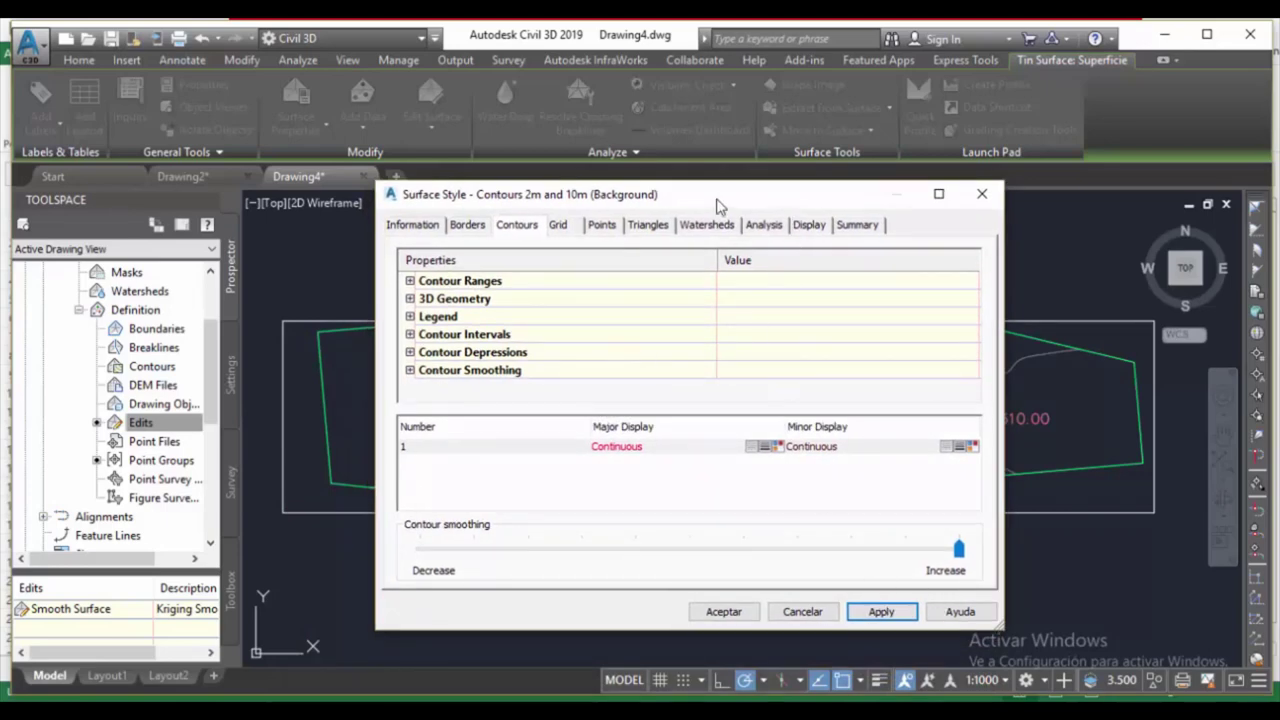
{"action": "left_click", "coordinate": [410, 334]}
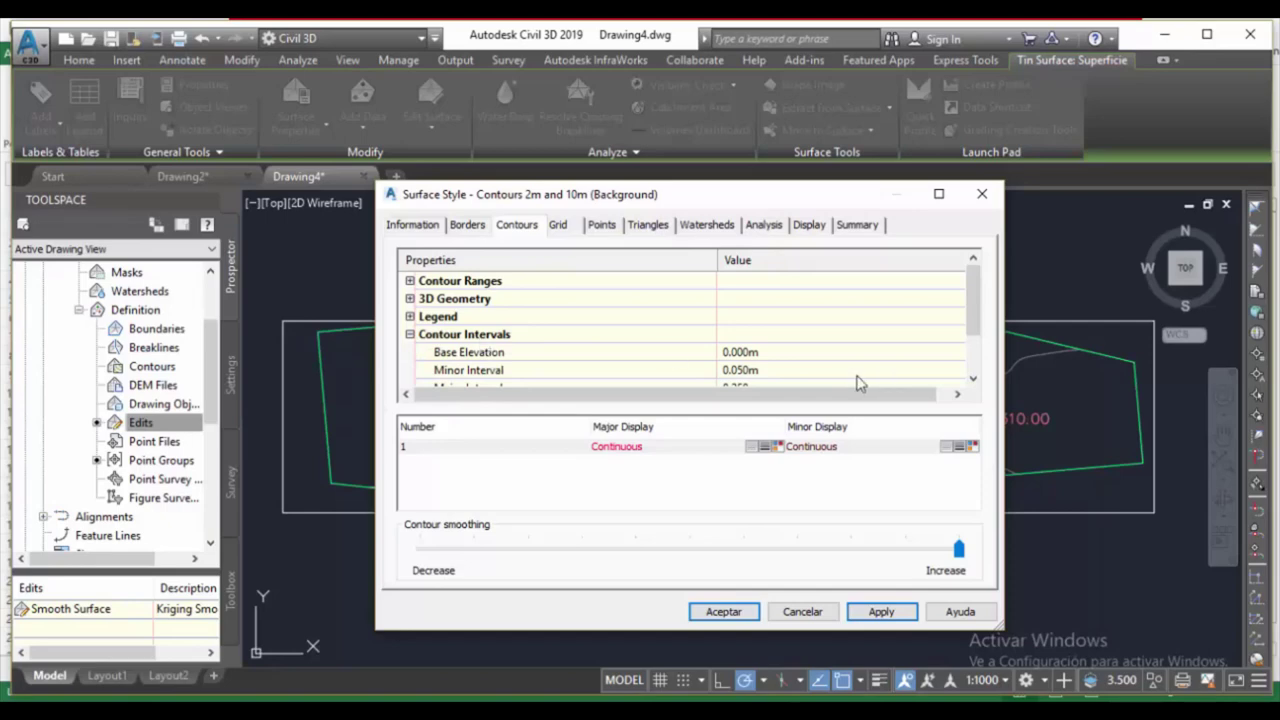
{"action": "scroll", "coordinate": [858, 383], "scroll_direction": "down", "scroll_amount": 1}
{"action": "left_click", "coordinate": [755, 317]}
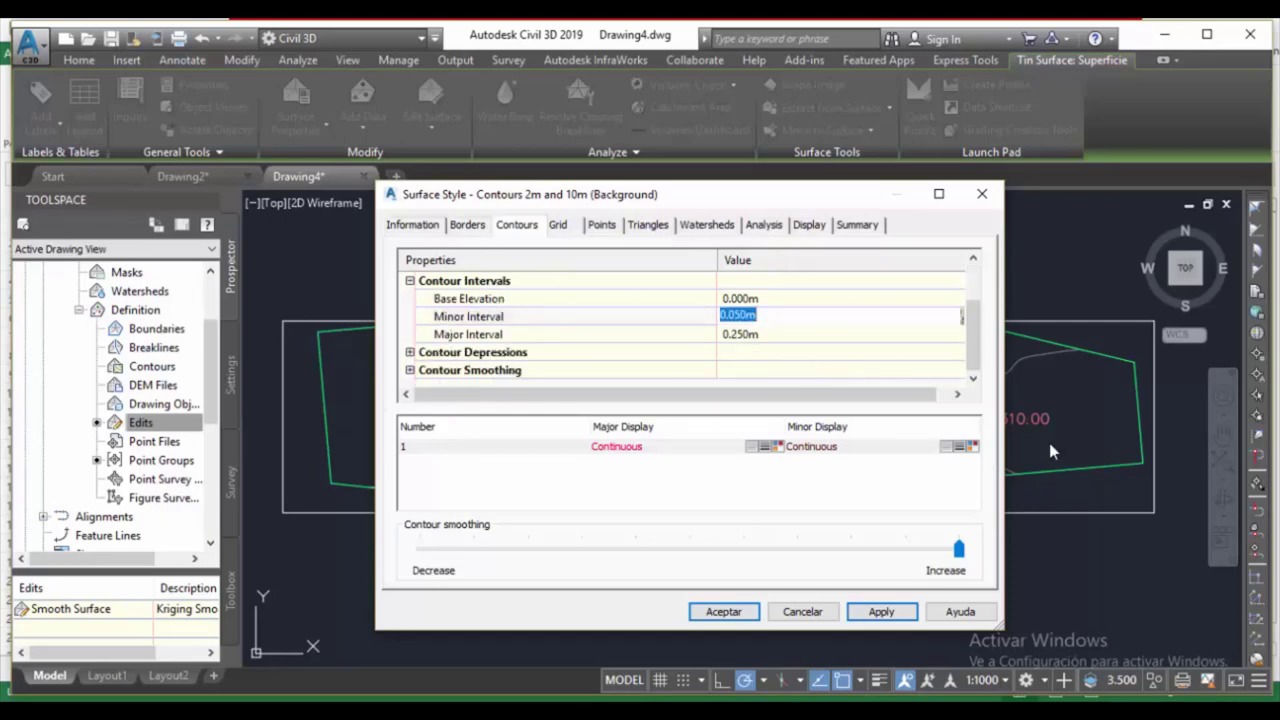
{"action": "type", "text": "0.025"}
{"action": "left_click", "coordinate": [769, 342]}
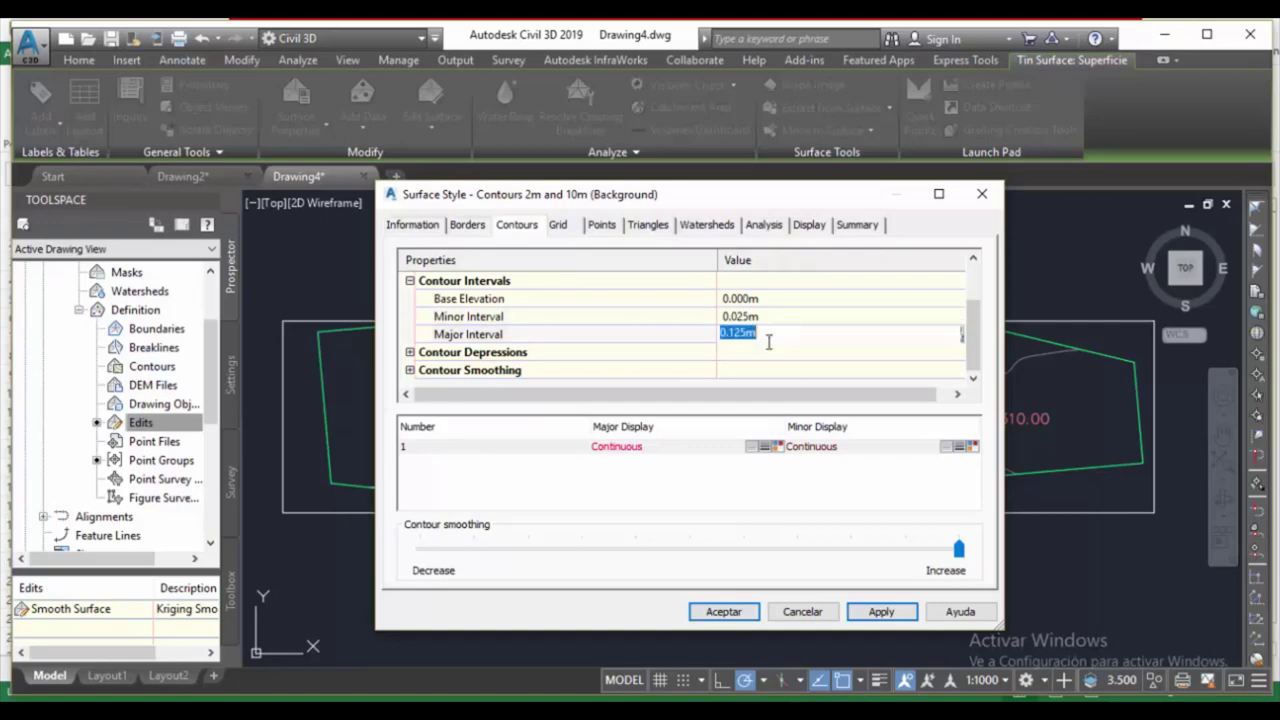
{"action": "left_click", "coordinate": [873, 611]}
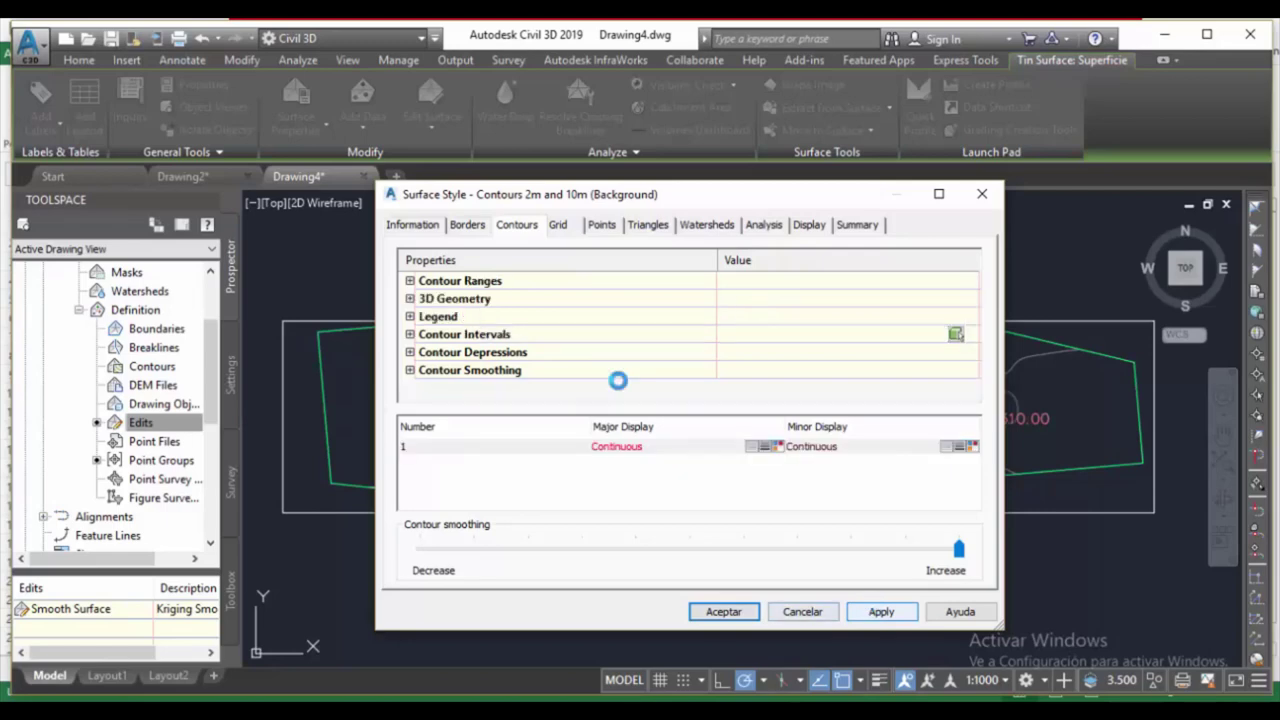
{"action": "key", "text": "Return"}
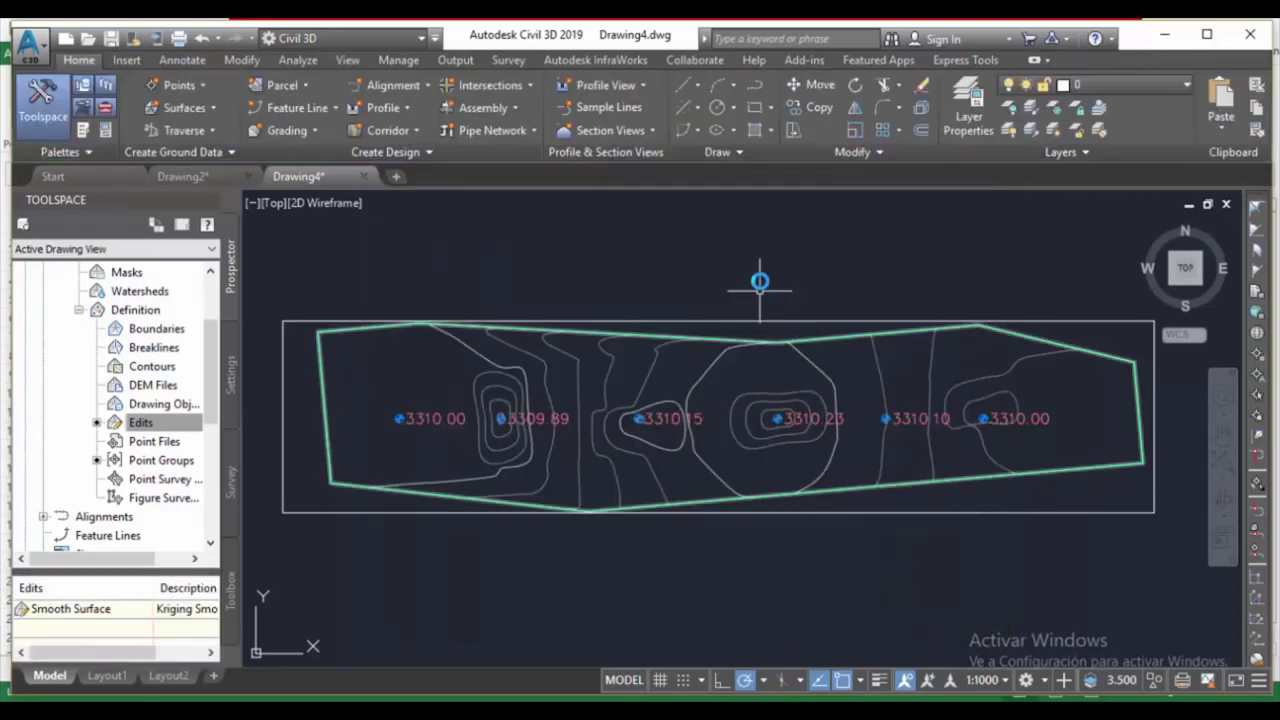
Reopen the surface style of Superficie and turn off the plan visibility of the Border component.
{"action": "left_click", "coordinate": [697, 339]}
{"action": "right_click", "coordinate": [697, 340]}
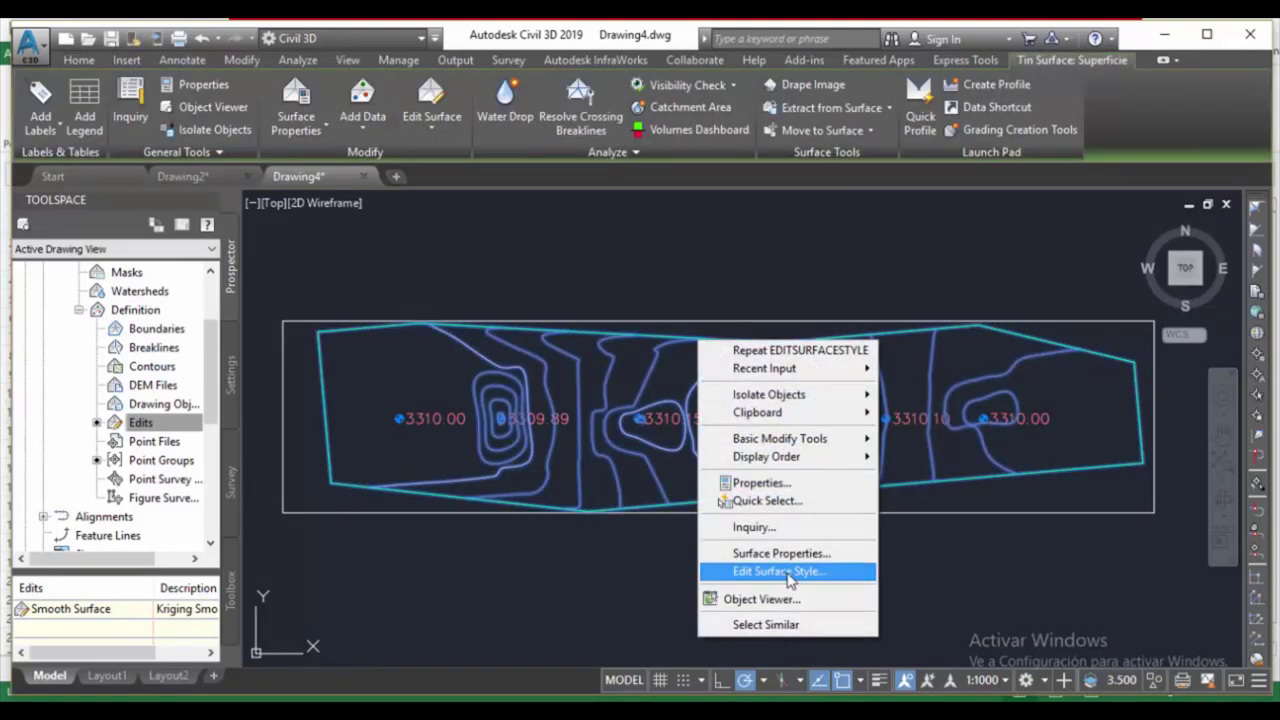
{"action": "left_click", "coordinate": [790, 574]}
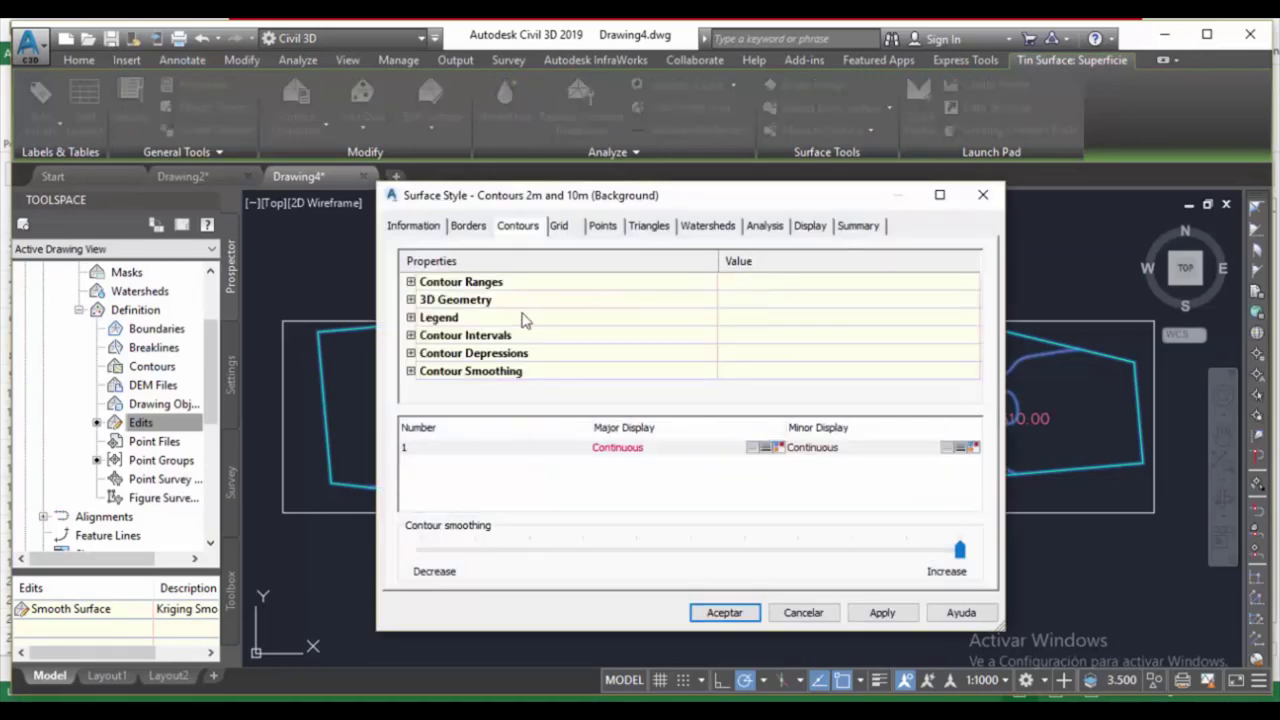
{"action": "left_click", "coordinate": [818, 228]}
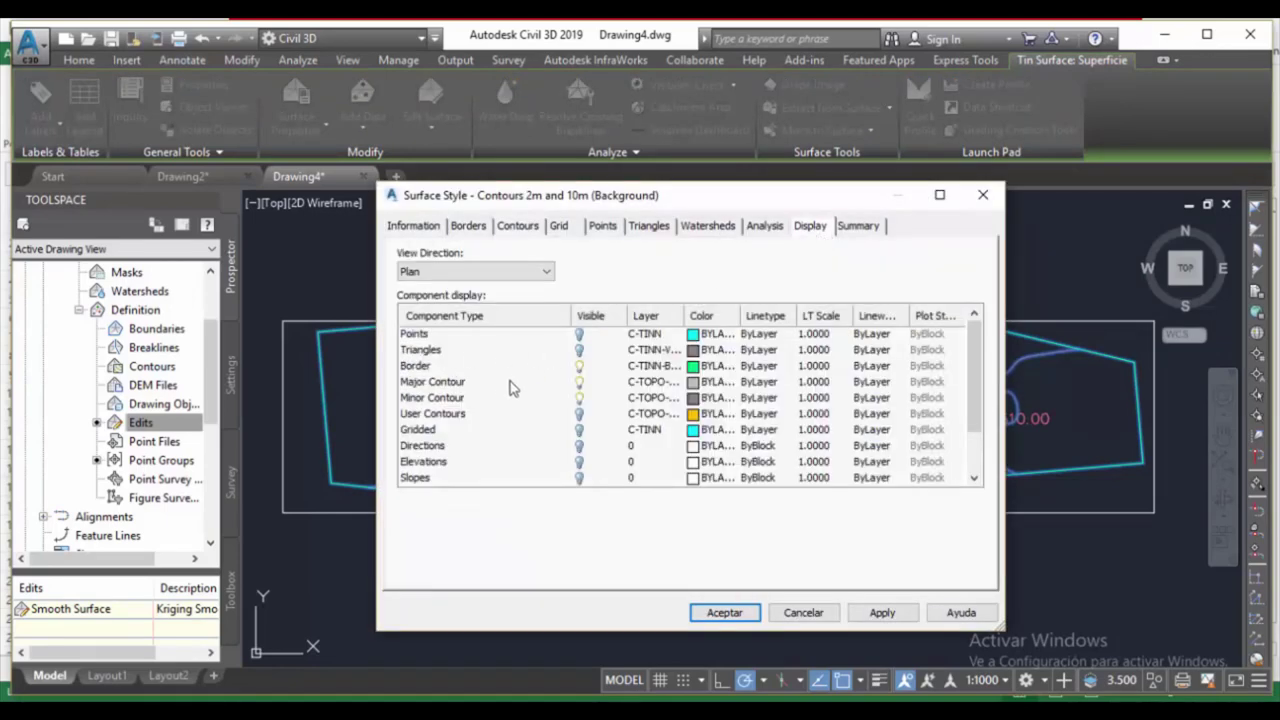
{"action": "left_click", "coordinate": [579, 366]}
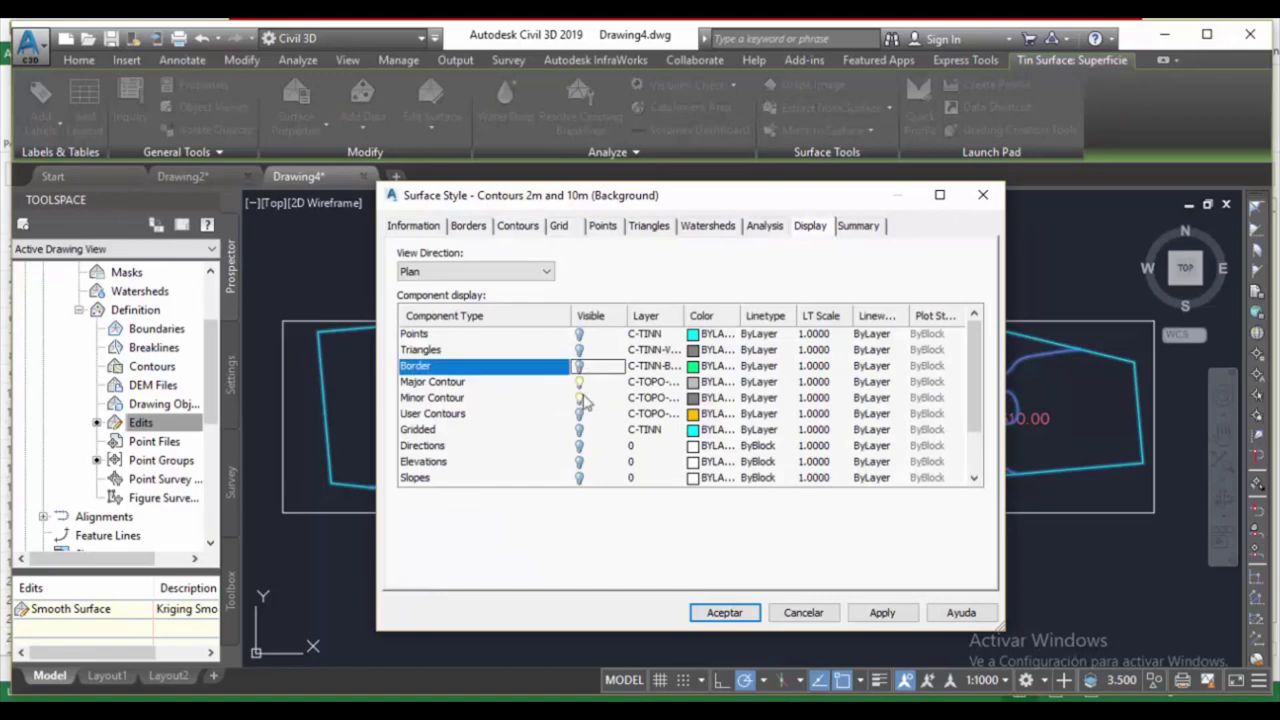
Set the color of the Major Contour component to index color 220 in the surface style's plan display.
{"action": "left_click", "coordinate": [692, 381]}
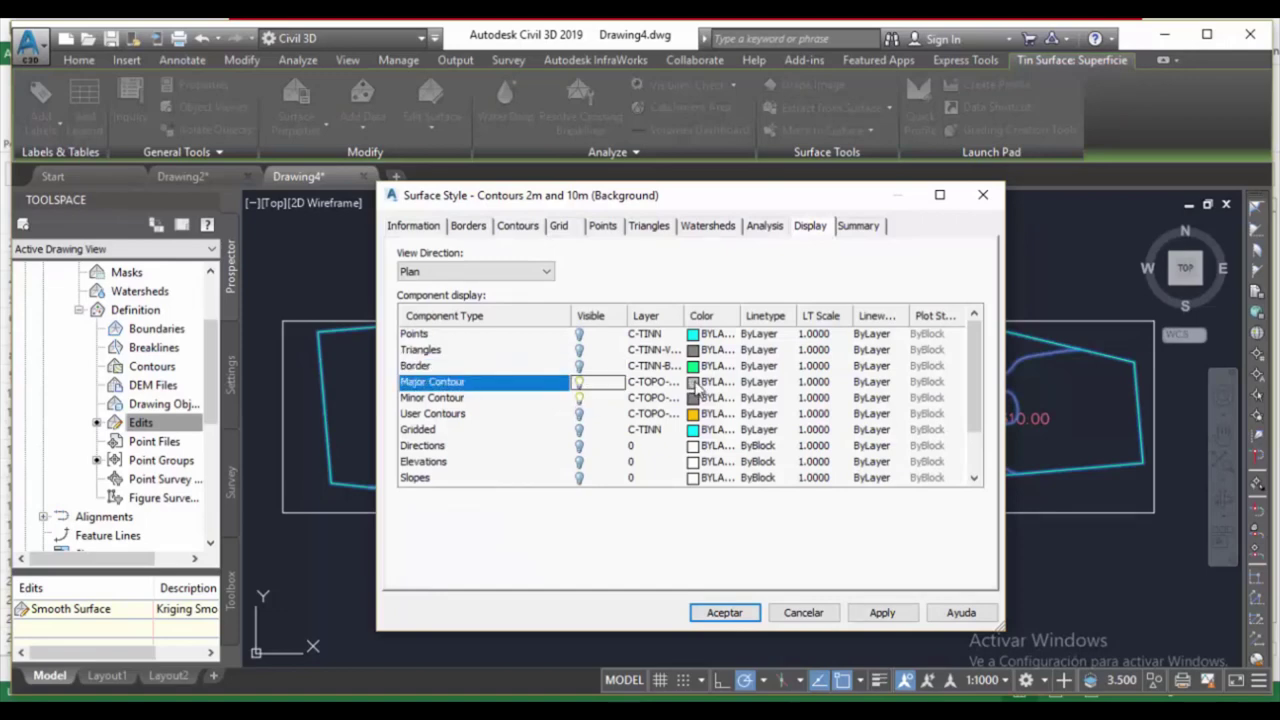
{"action": "left_click", "coordinate": [766, 306]}
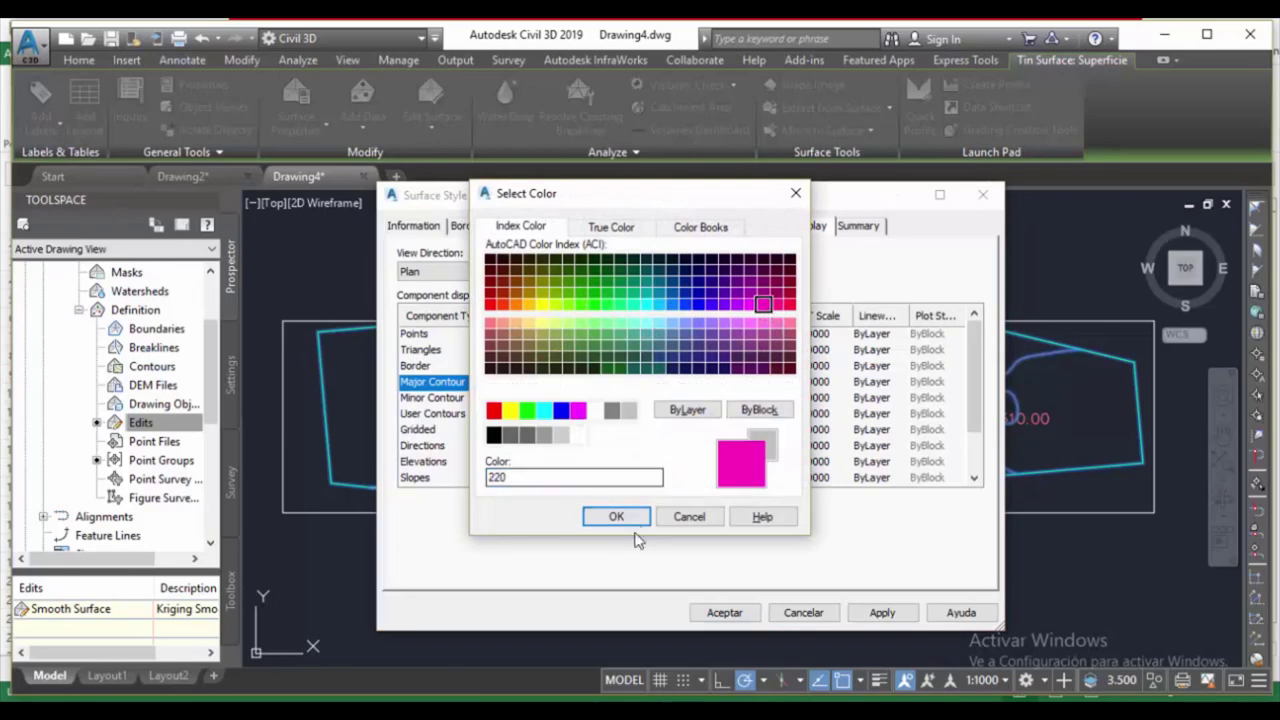
{"action": "left_click", "coordinate": [616, 516]}
Set the Minor Contour component to index color 90, apply and accept the surface style, and deselect the surface.
{"action": "left_click", "coordinate": [692, 398]}
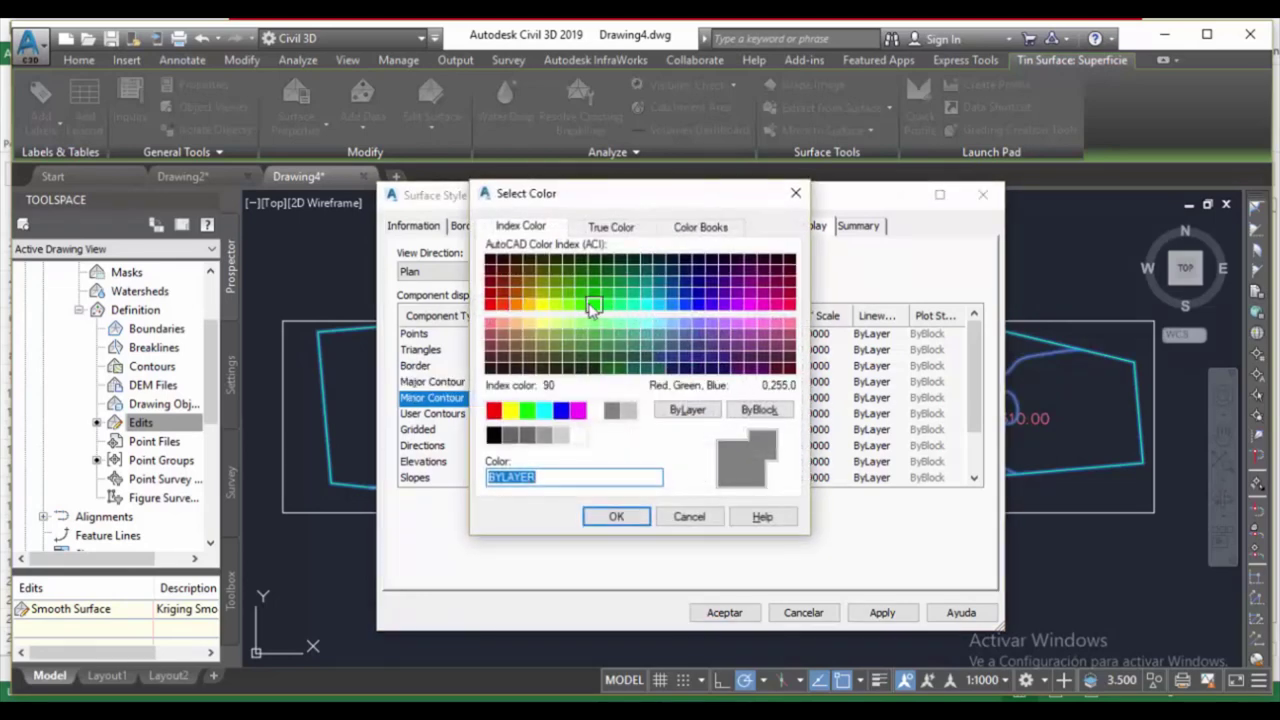
{"action": "left_click", "coordinate": [593, 310]}
{"action": "left_click", "coordinate": [616, 516]}
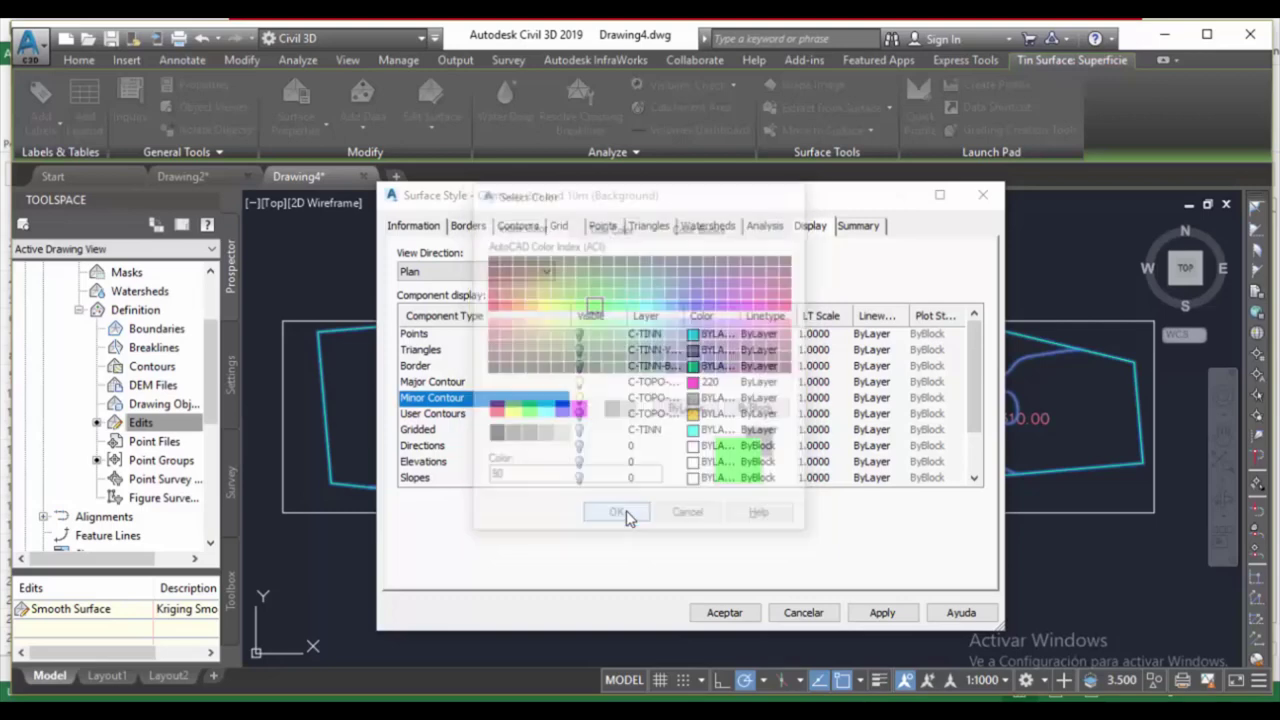
{"action": "left_click", "coordinate": [880, 612]}
{"action": "left_click", "coordinate": [724, 614]}
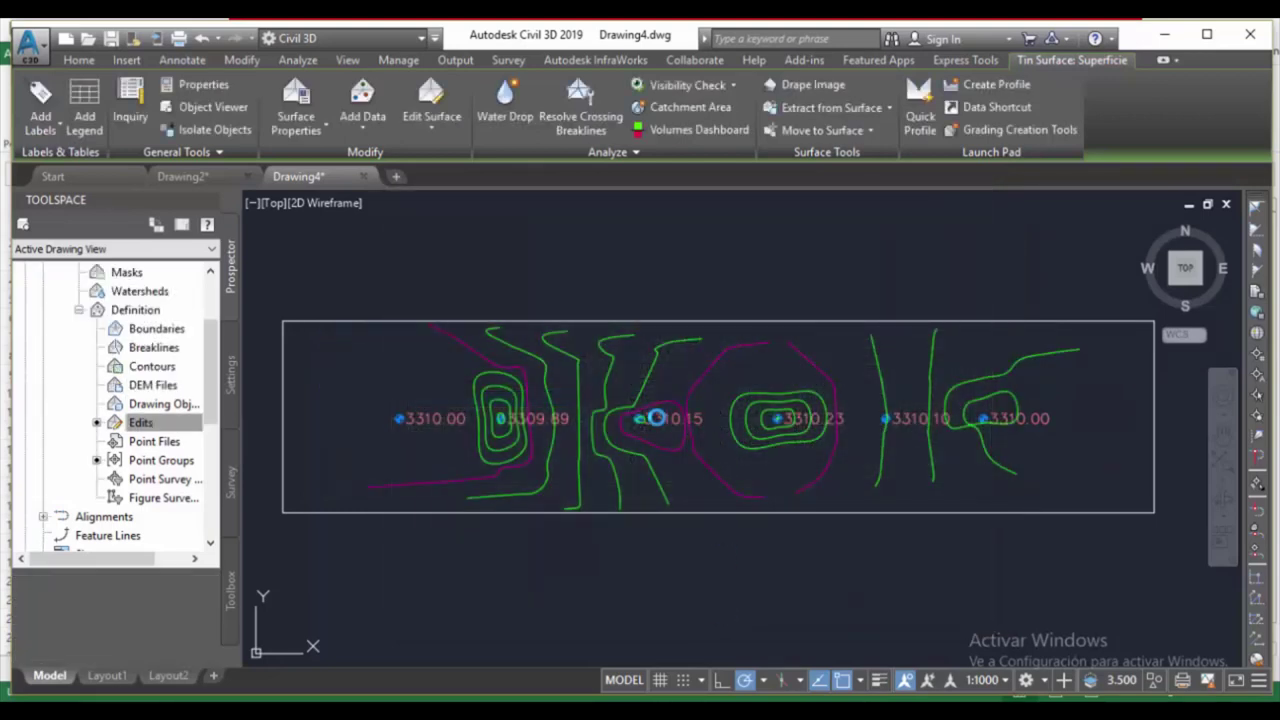
{"action": "key", "text": "Escape"}
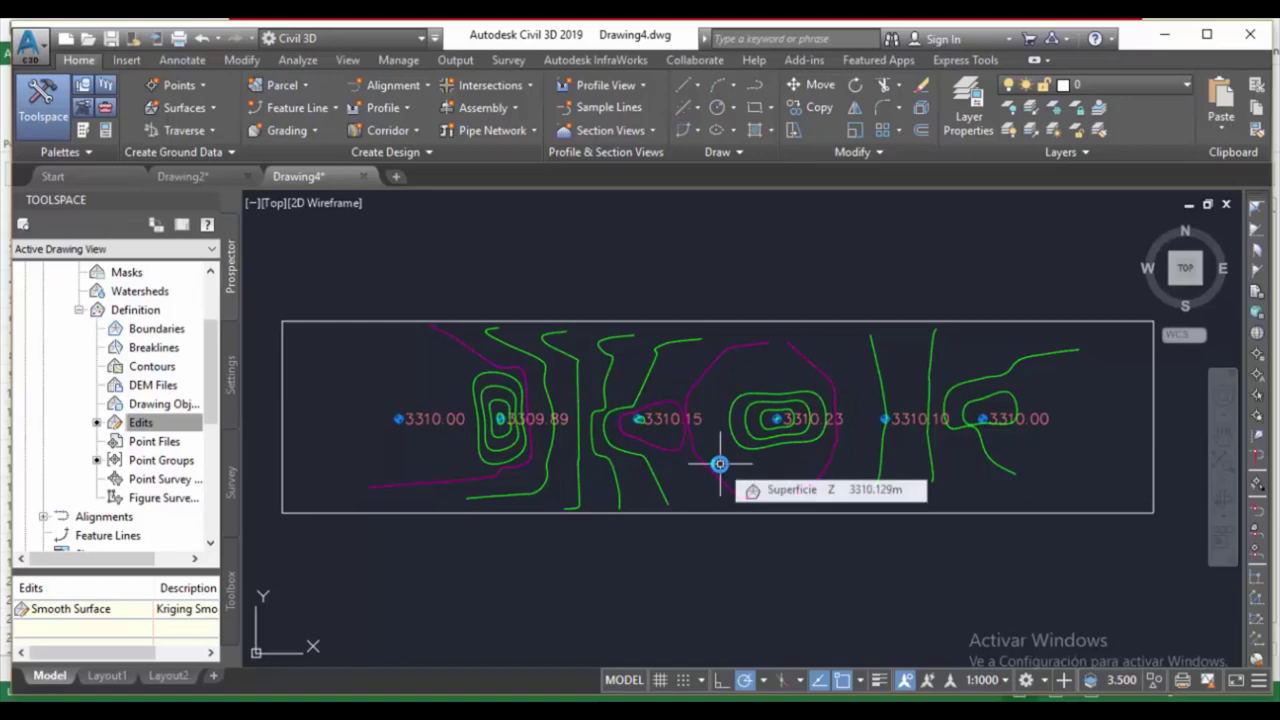
{"action": "scroll", "coordinate": [719, 463], "scroll_direction": "up", "scroll_amount": 2}
{"action": "scroll", "coordinate": [720, 460], "scroll_direction": "down", "scroll_amount": 2}
{"action": "middle_click_drag", "start_coordinate": [776, 455], "coordinate": [789, 439]}
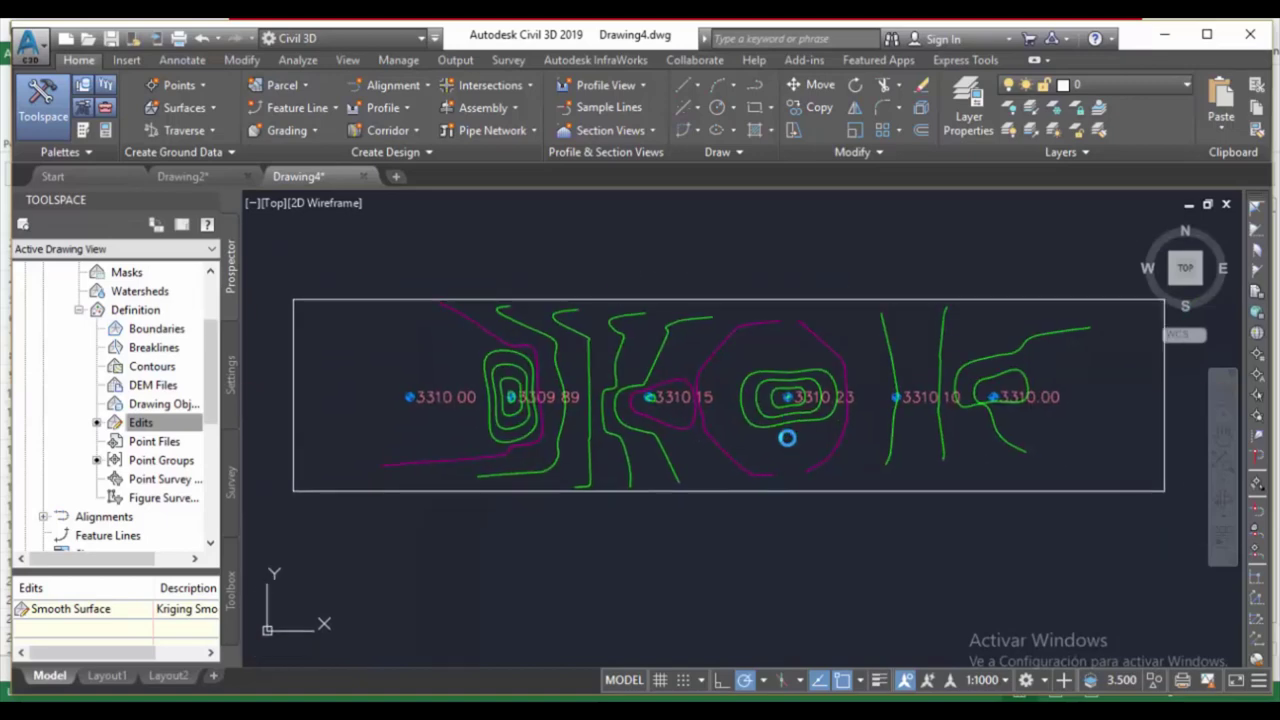
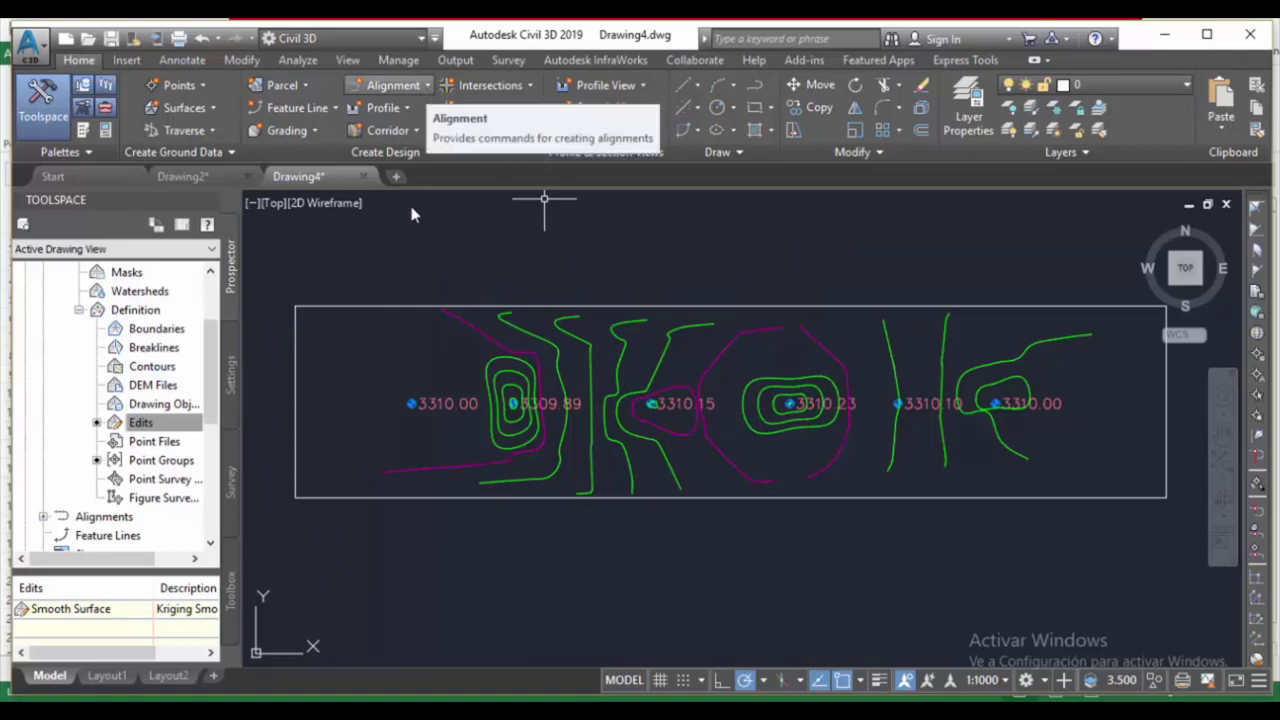
Draw a polyline along the line of survey points, specifying its vertices by point numbers 1-6.
{"action": "mouse_move", "coordinate": [364, 372]}
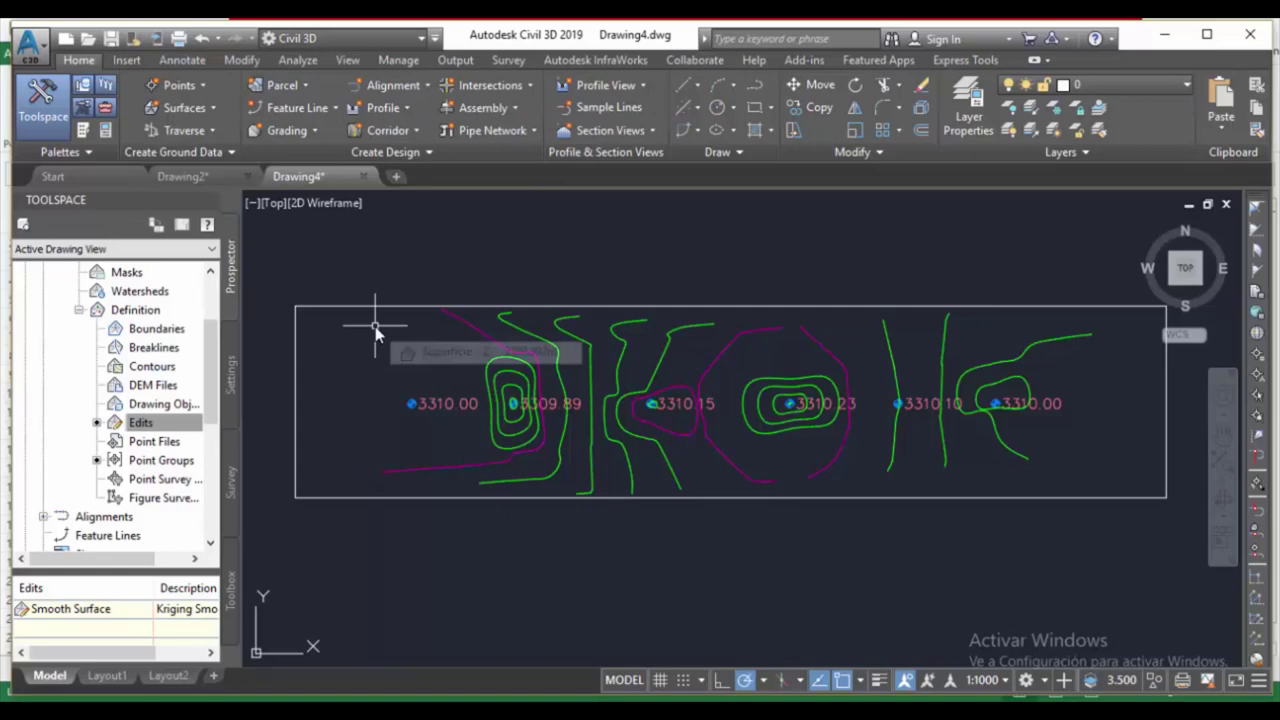
{"action": "type", "text": "PL"}
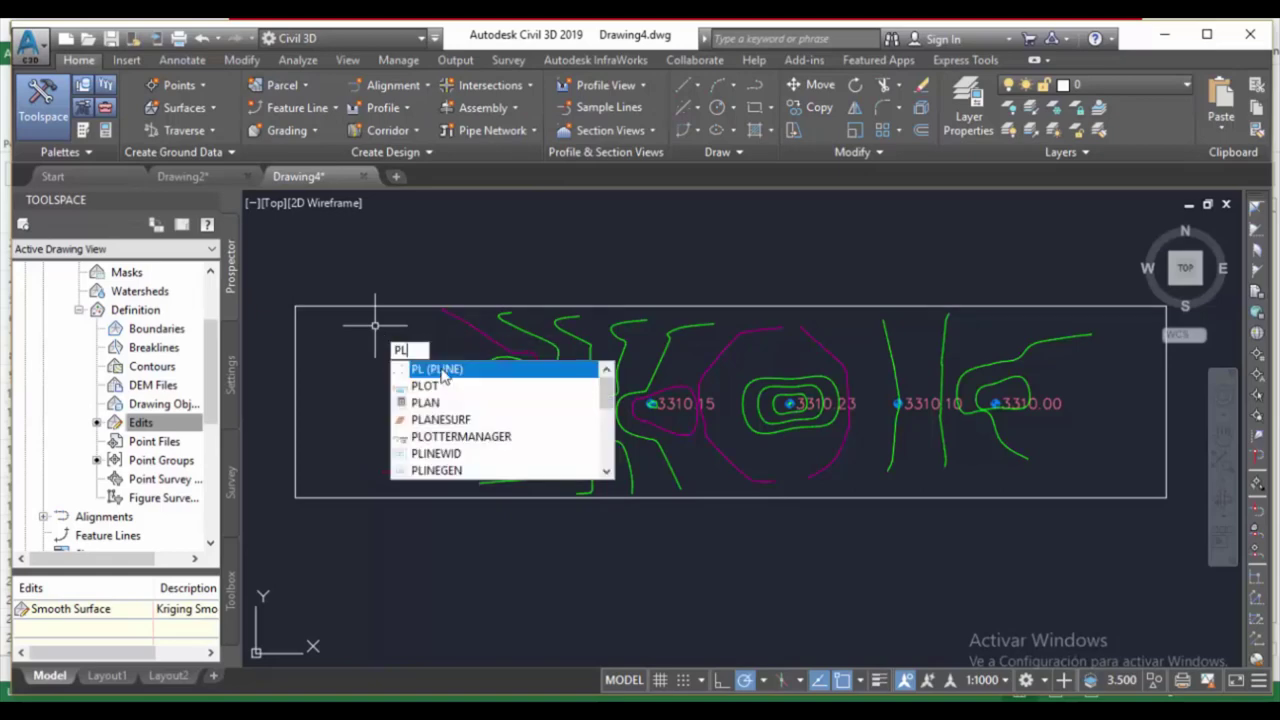
{"action": "key", "text": "Return"}
{"action": "scroll", "coordinate": [402, 362], "scroll_direction": "up", "scroll_amount": 4}
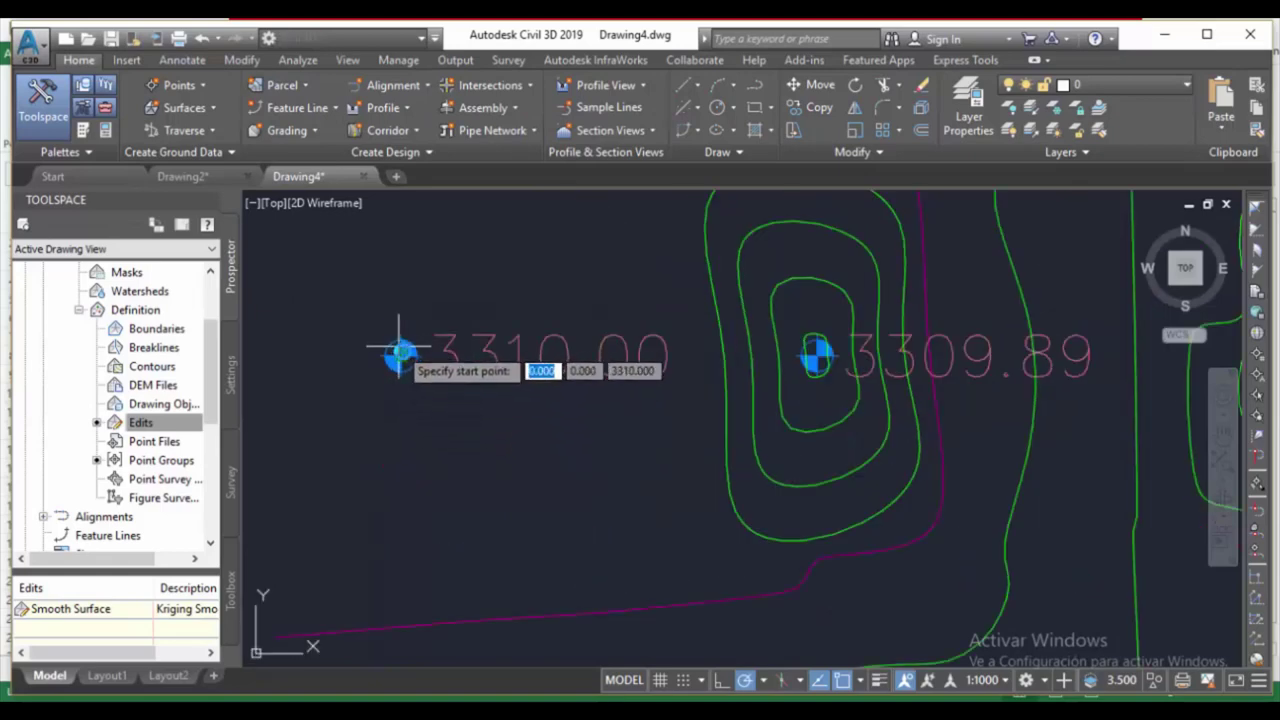
{"action": "left_click", "coordinate": [400, 354]}
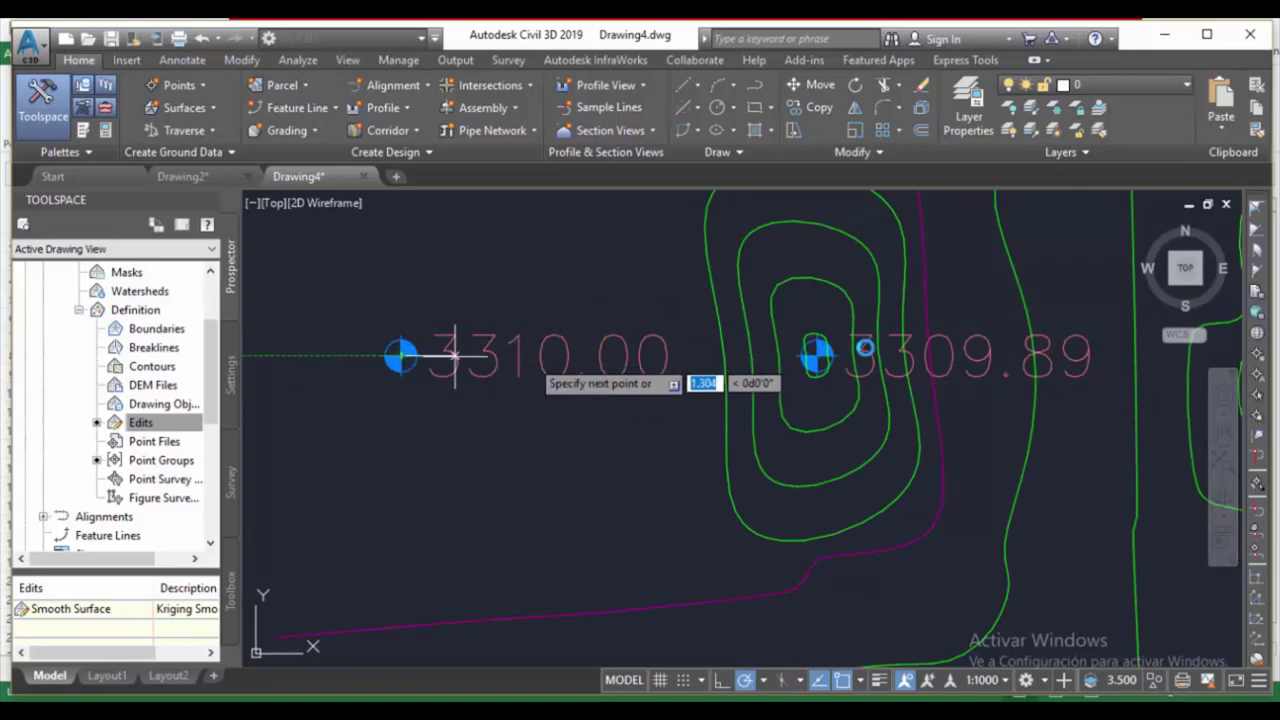
{"action": "scroll", "coordinate": [840, 355], "scroll_direction": "down", "scroll_amount": 8}
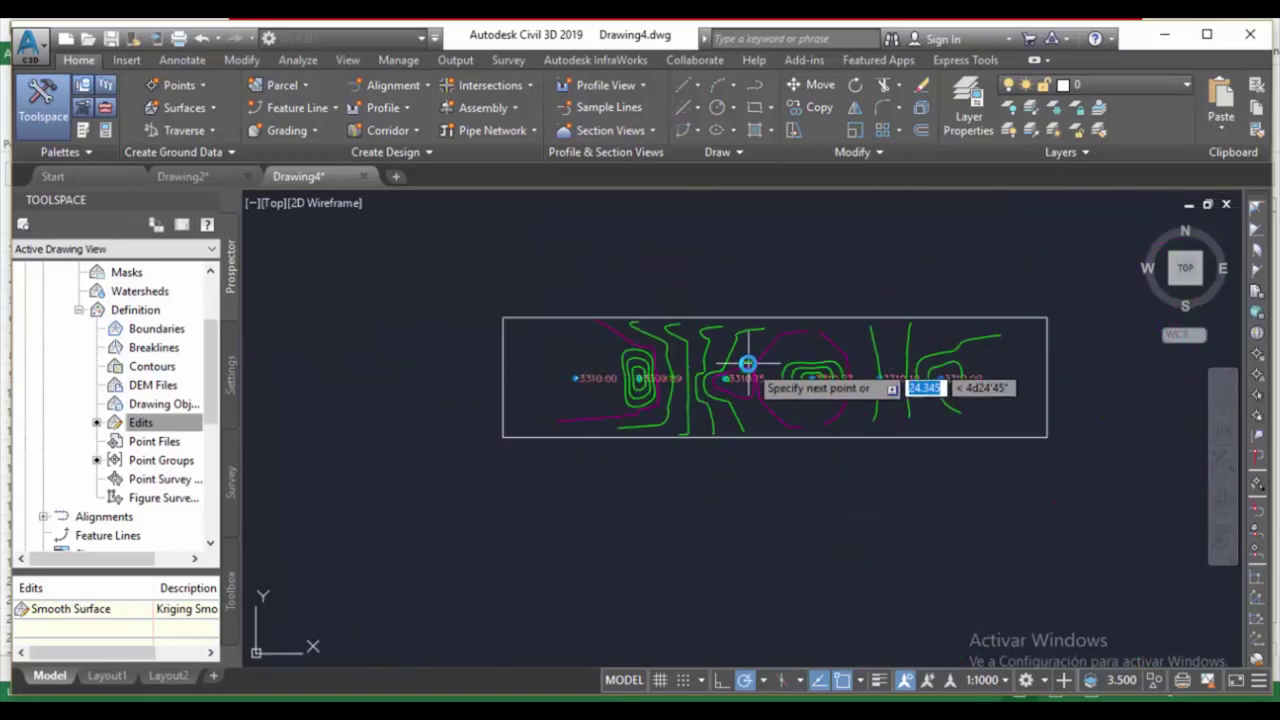
{"action": "middle_click_drag", "start_coordinate": [851, 360], "coordinate": [789, 371]}
{"action": "scroll", "coordinate": [809, 369], "scroll_direction": "up", "scroll_amount": 2}
{"action": "scroll", "coordinate": [810, 369], "scroll_direction": "down", "scroll_amount": 2}
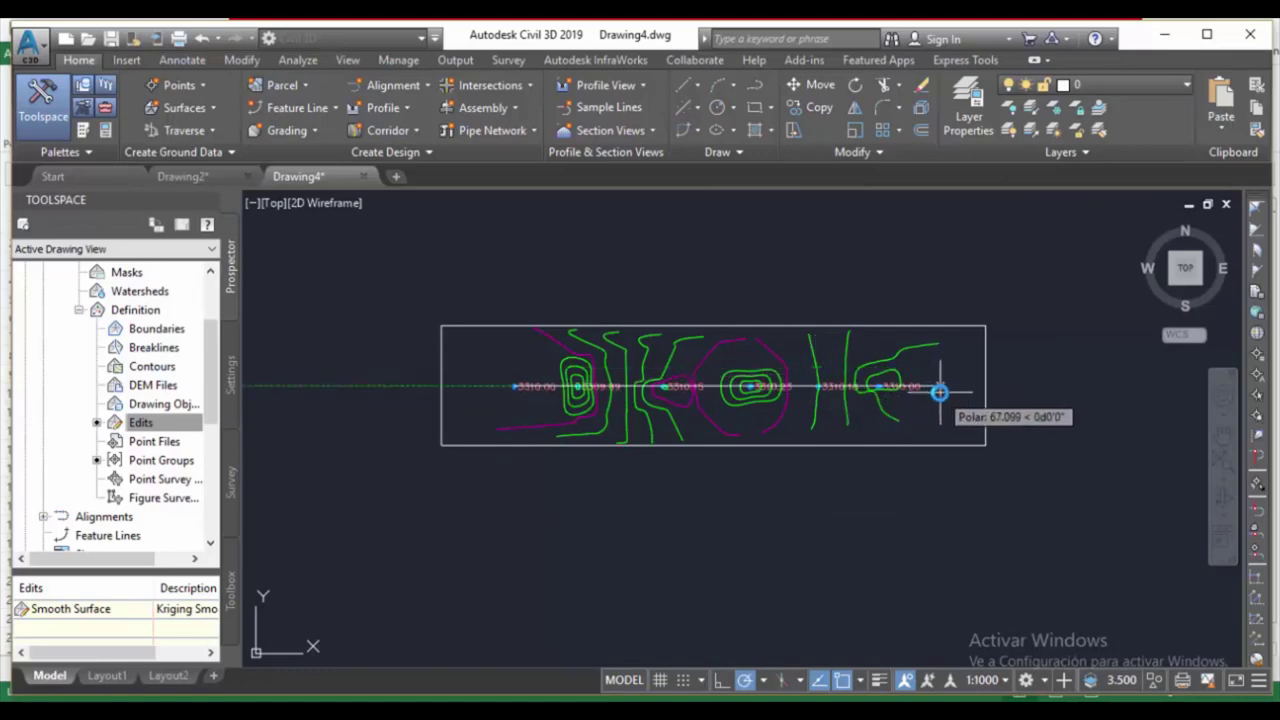
{"action": "left_click", "coordinate": [1260, 360]}
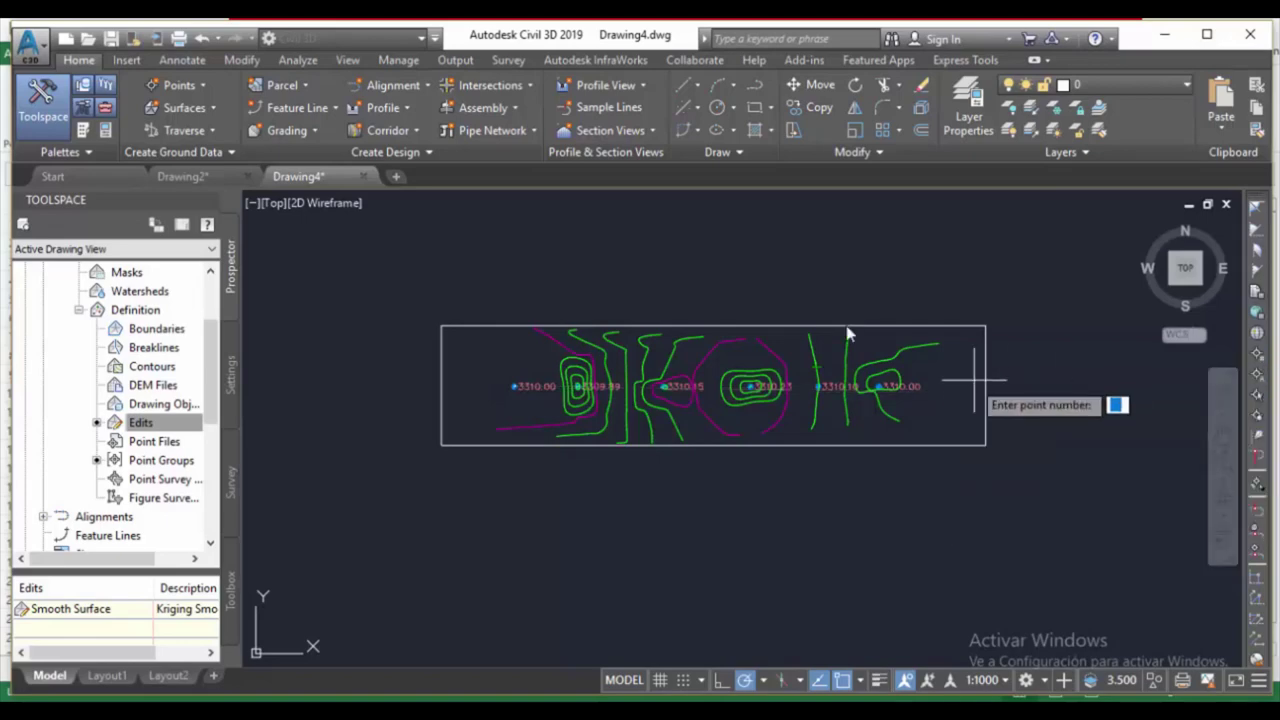
{"action": "type", "text": "1"}
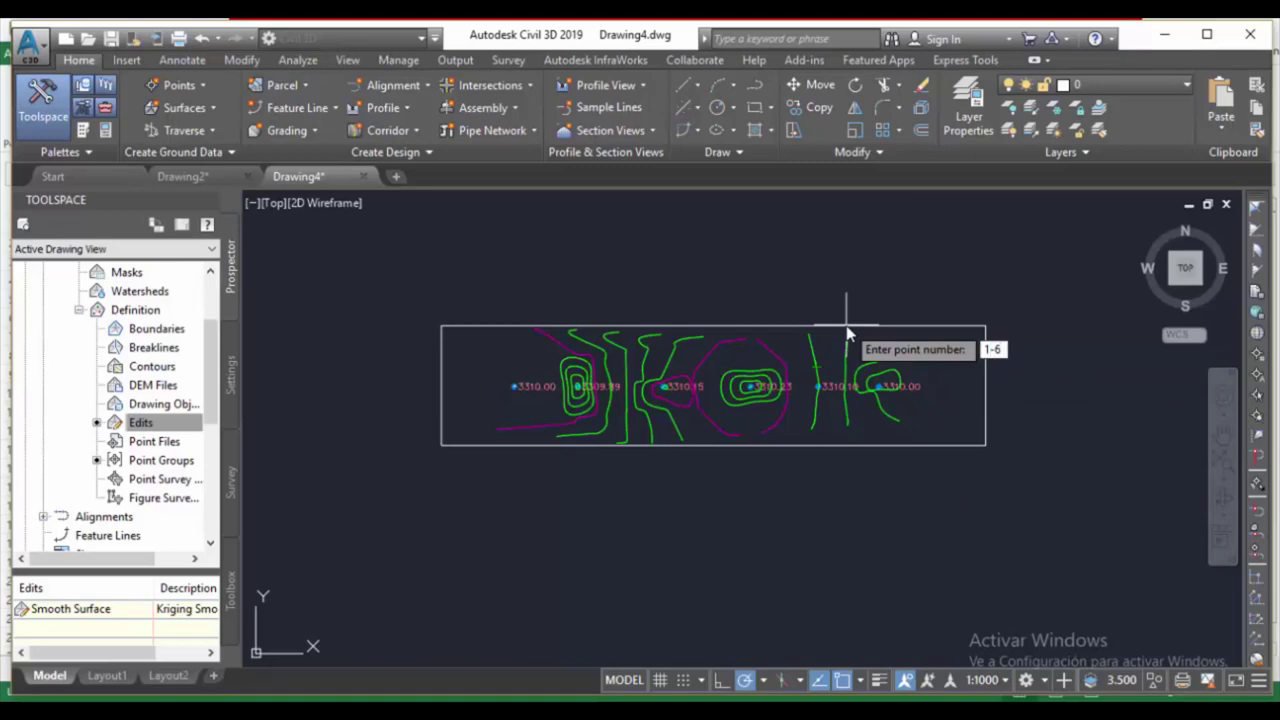
{"action": "type", "text": "-6"}
{"action": "key", "text": "Return"}
{"action": "scroll", "coordinate": [752, 380], "scroll_direction": "up", "scroll_amount": 3}
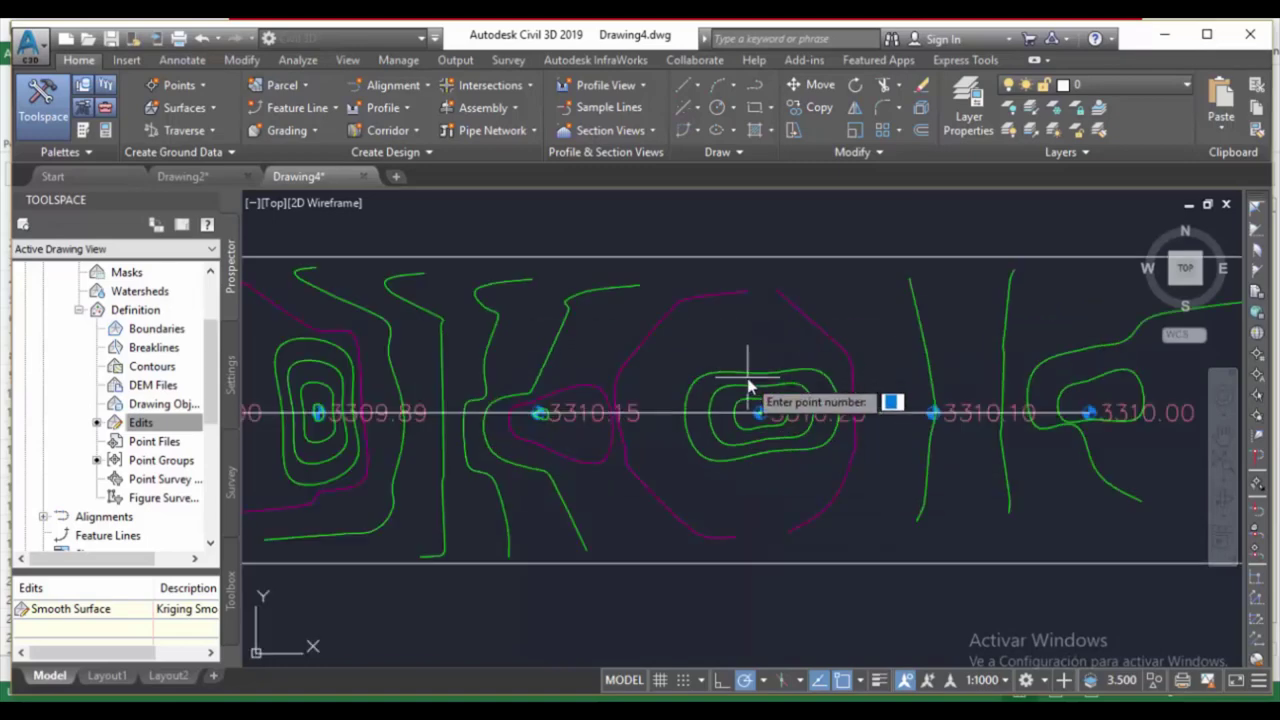
{"action": "scroll", "coordinate": [748, 385], "scroll_direction": "down", "scroll_amount": 3}
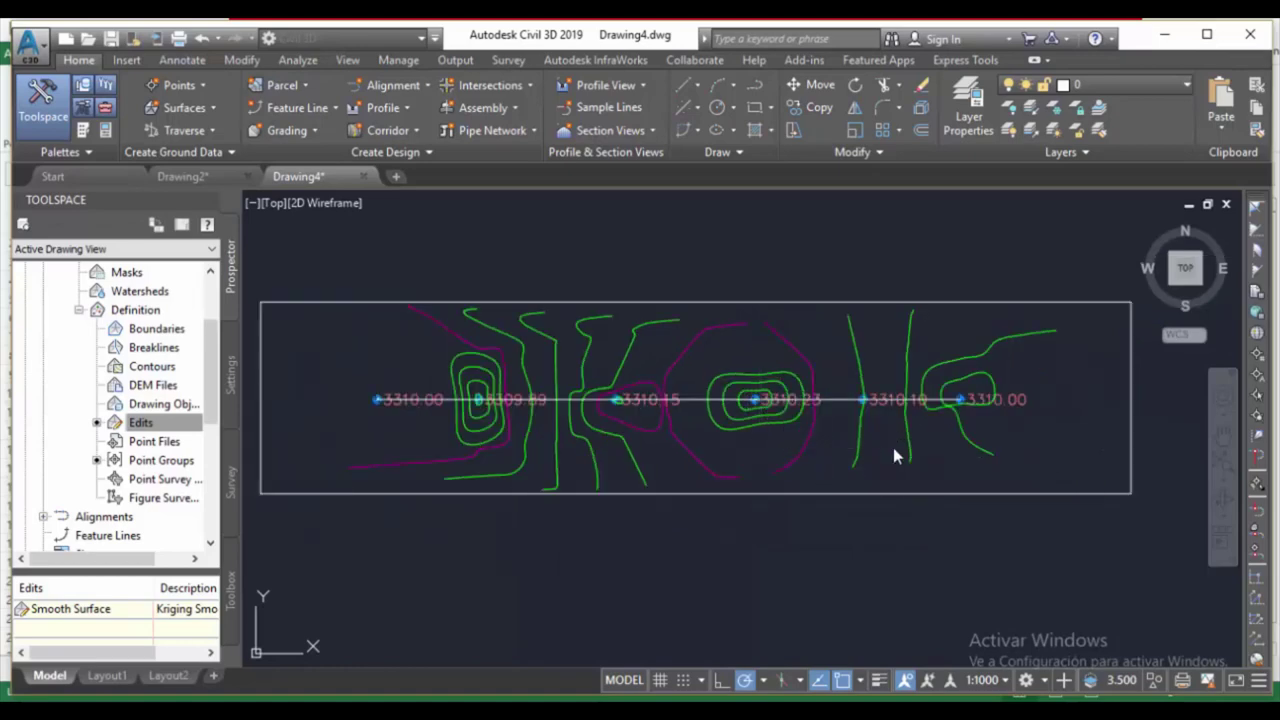
{"action": "key", "text": "Return"}
{"action": "key", "text": "Return"}
Start creating an alignment from objects, select the polyline through the survey points, and accept the alignment direction.
{"action": "left_click", "coordinate": [428, 89]}
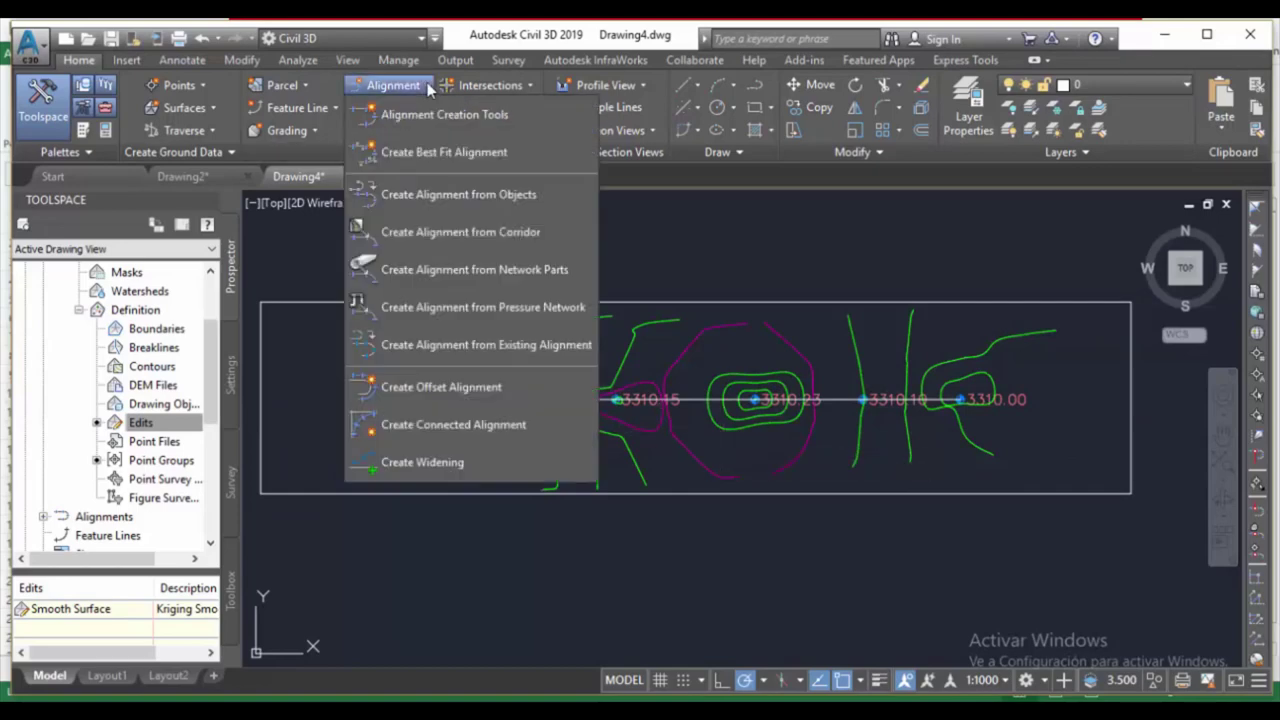
{"action": "left_click", "coordinate": [463, 197]}
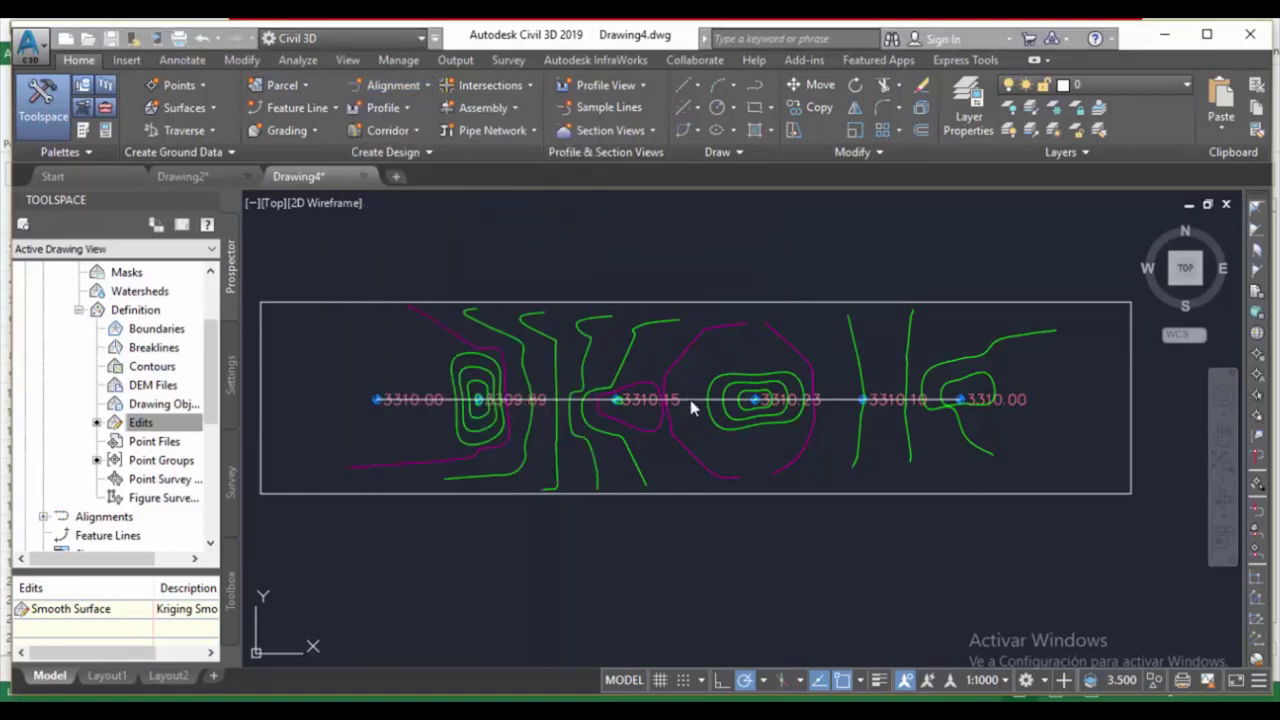
{"action": "left_click", "coordinate": [429, 88]}
{"action": "left_click", "coordinate": [494, 197]}
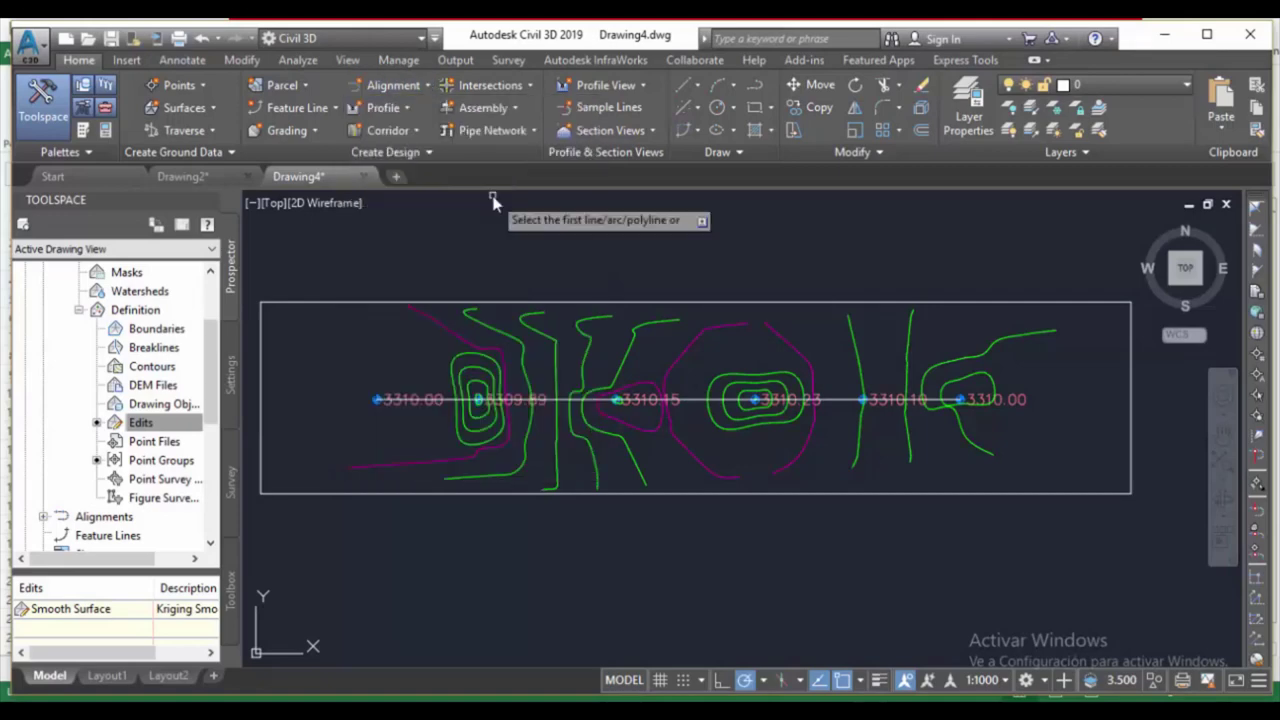
{"action": "left_click", "coordinate": [697, 402]}
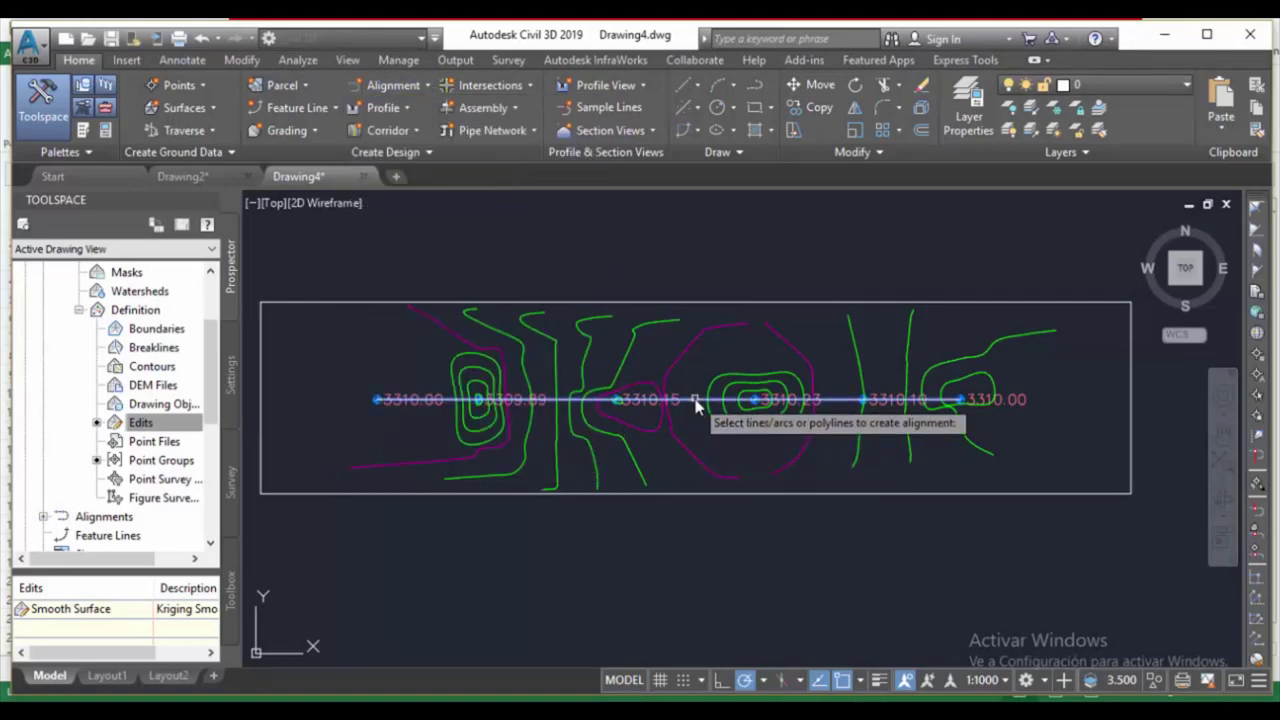
{"action": "key", "text": "Return"}
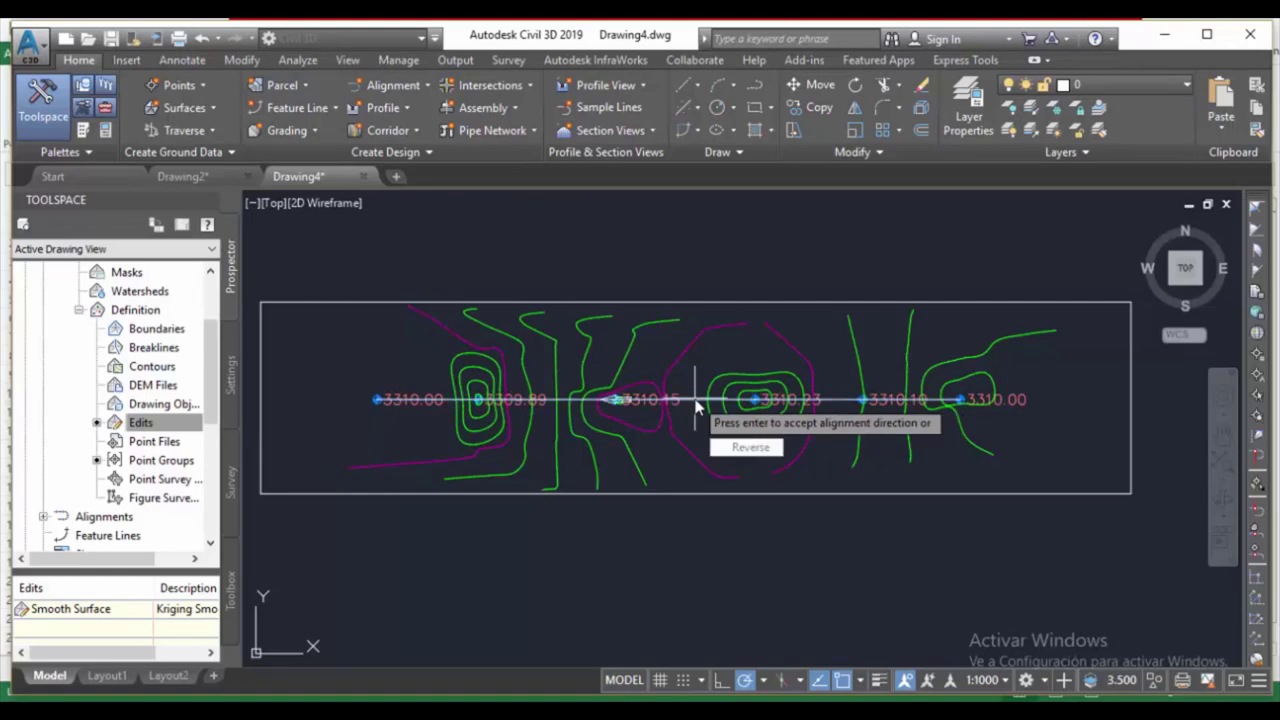
{"action": "key", "text": "Return"}
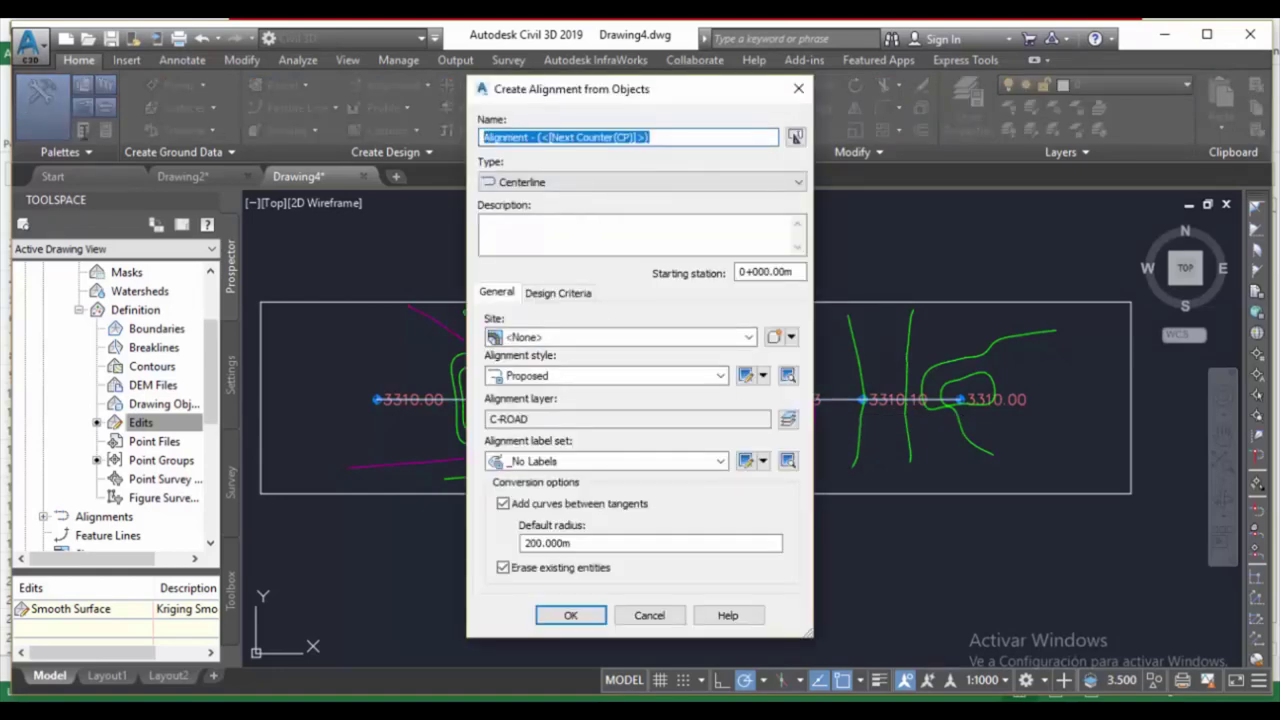
Name the alignment Alineamiento, choose the Major and Minor only label set, create it, and inspect its station labels.
{"action": "type", "text": "ZA"}
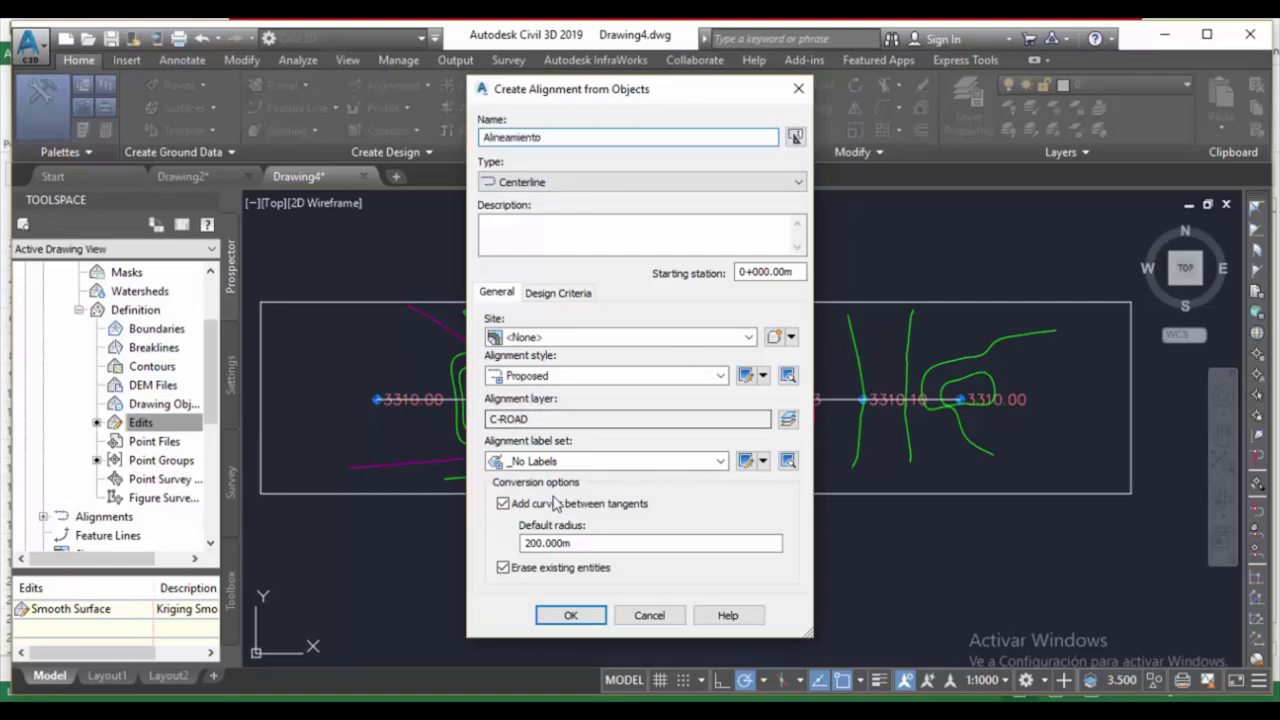
{"action": "left_click", "coordinate": [721, 461]}
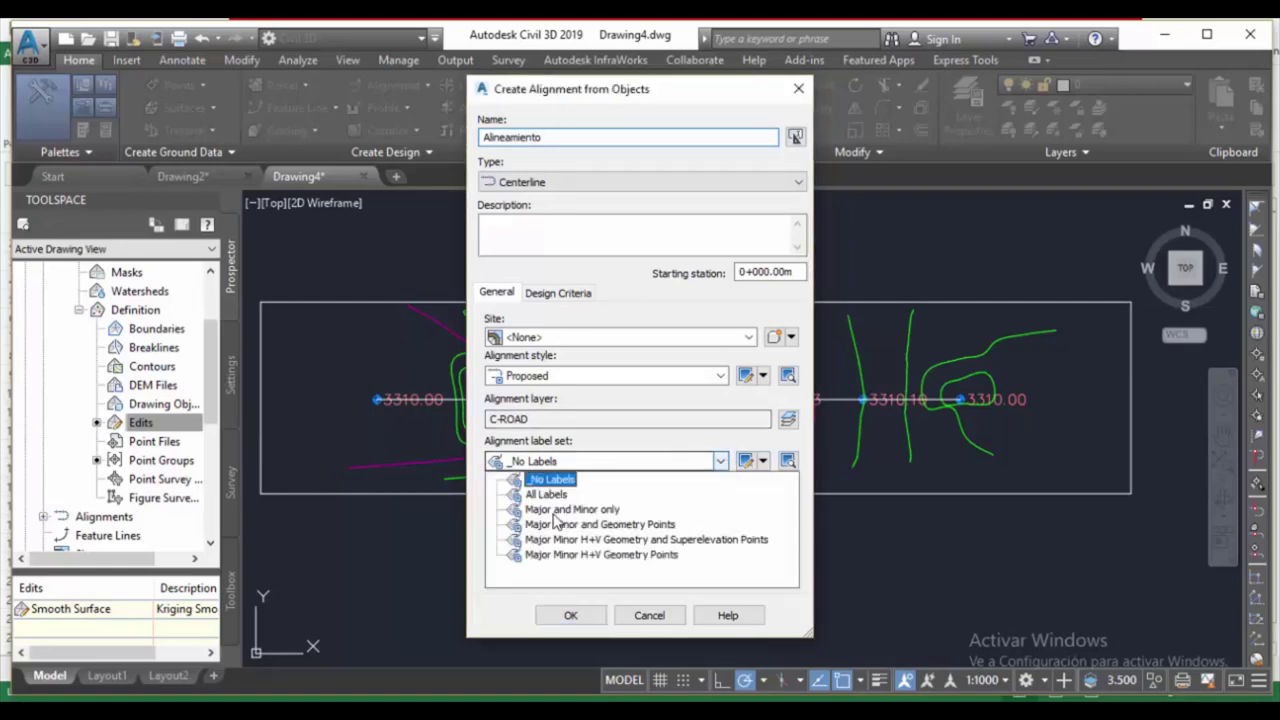
{"action": "key", "text": "Down"}
{"action": "key", "text": "Down"}
{"action": "key", "text": "Down"}
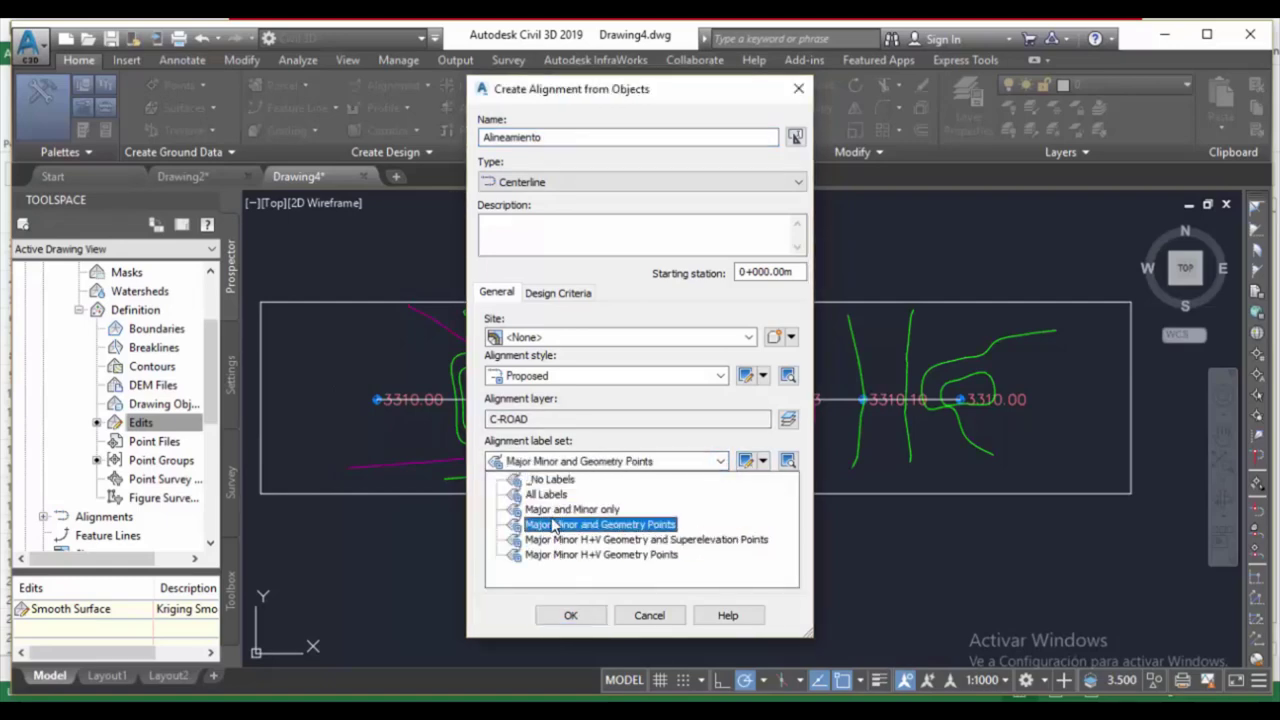
{"action": "key", "text": "Up"}
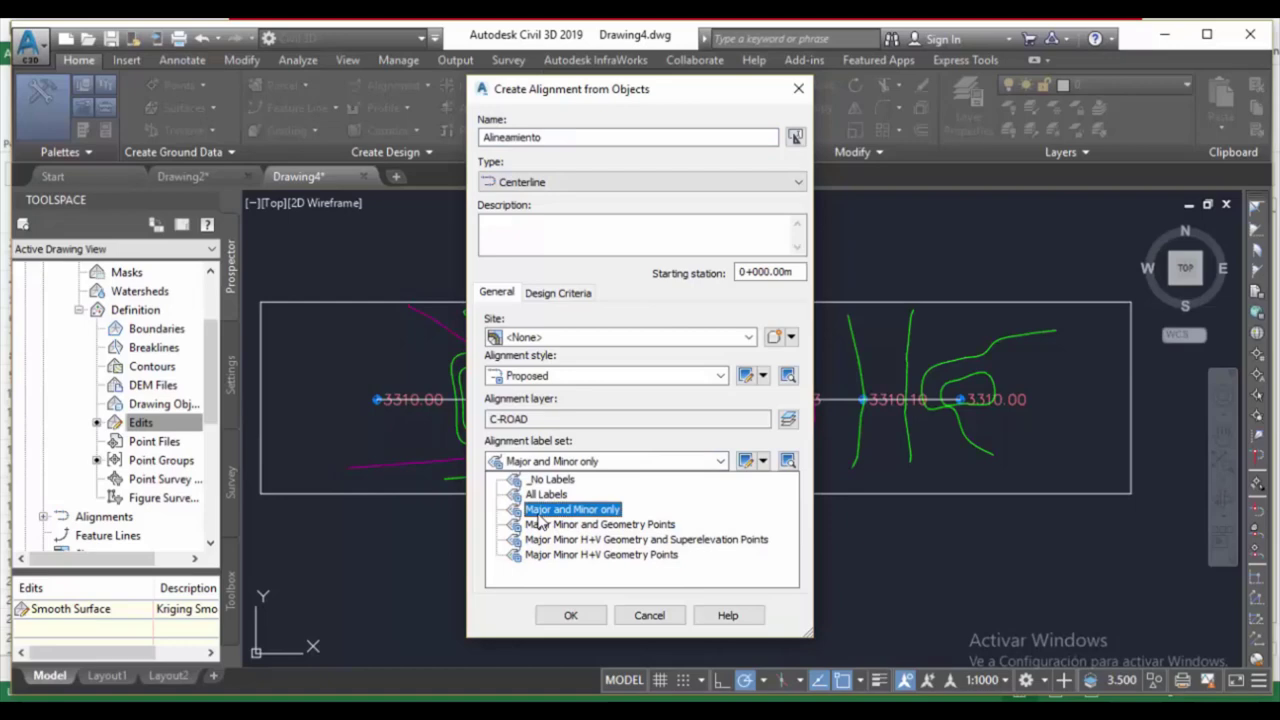
{"action": "key", "text": "Up"}
{"action": "key", "text": "Down"}
{"action": "key", "text": "Down"}
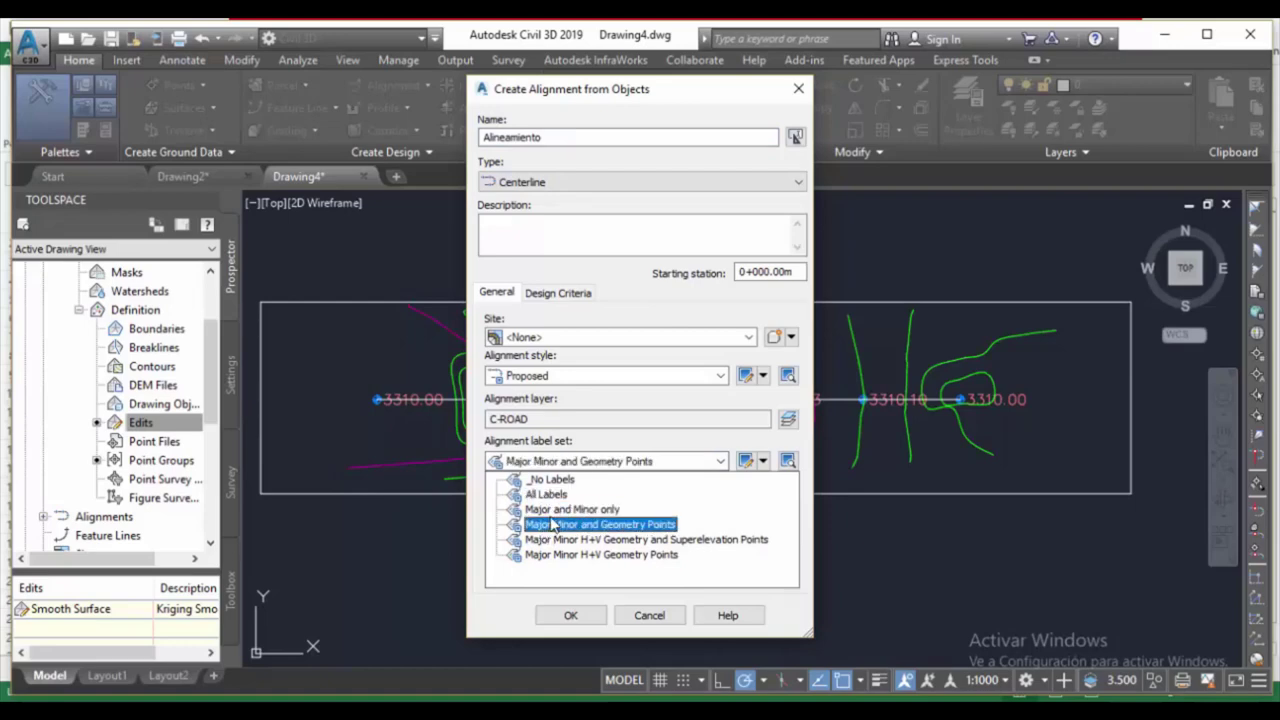
{"action": "key", "text": "Up"}
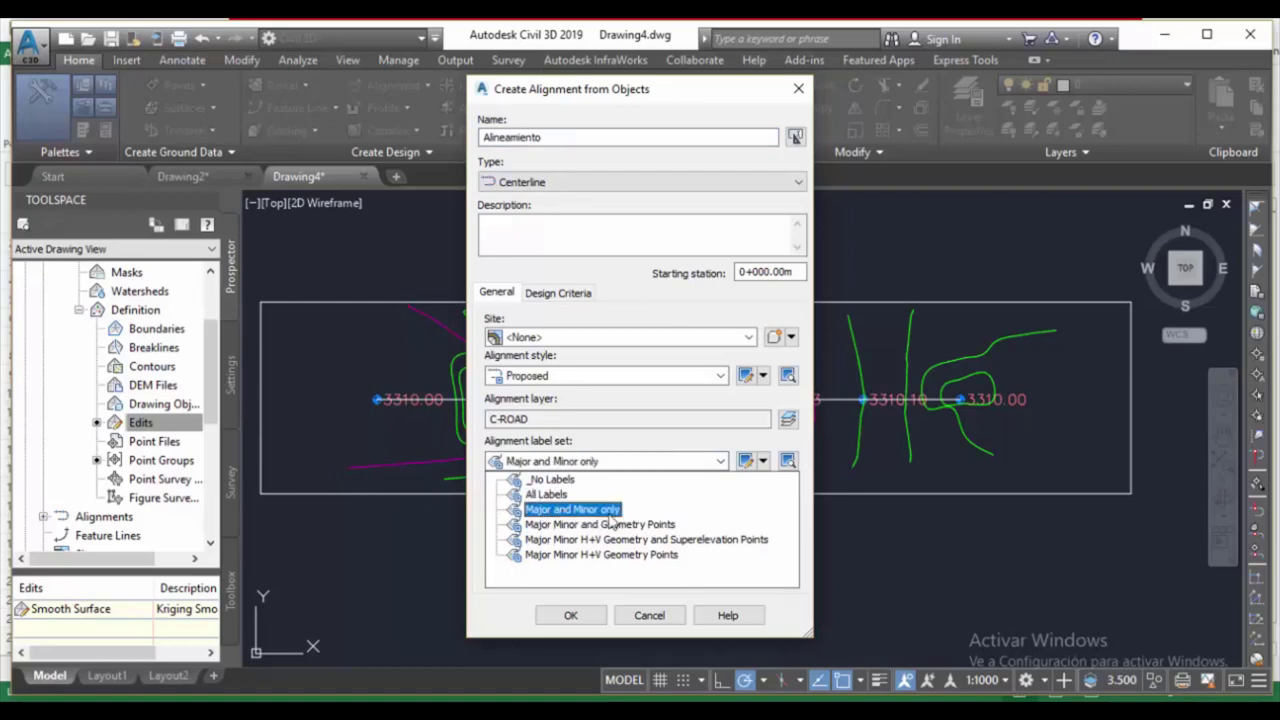
{"action": "key", "text": "Return"}
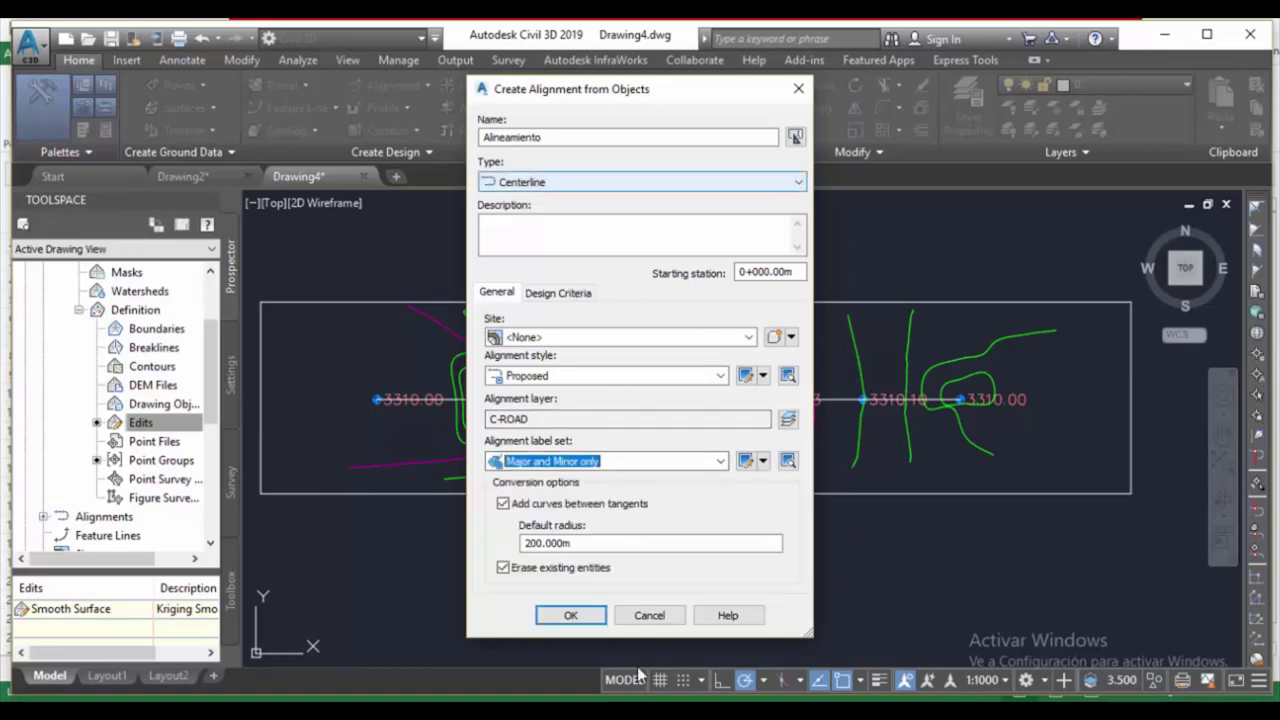
{"action": "left_click", "coordinate": [570, 615]}
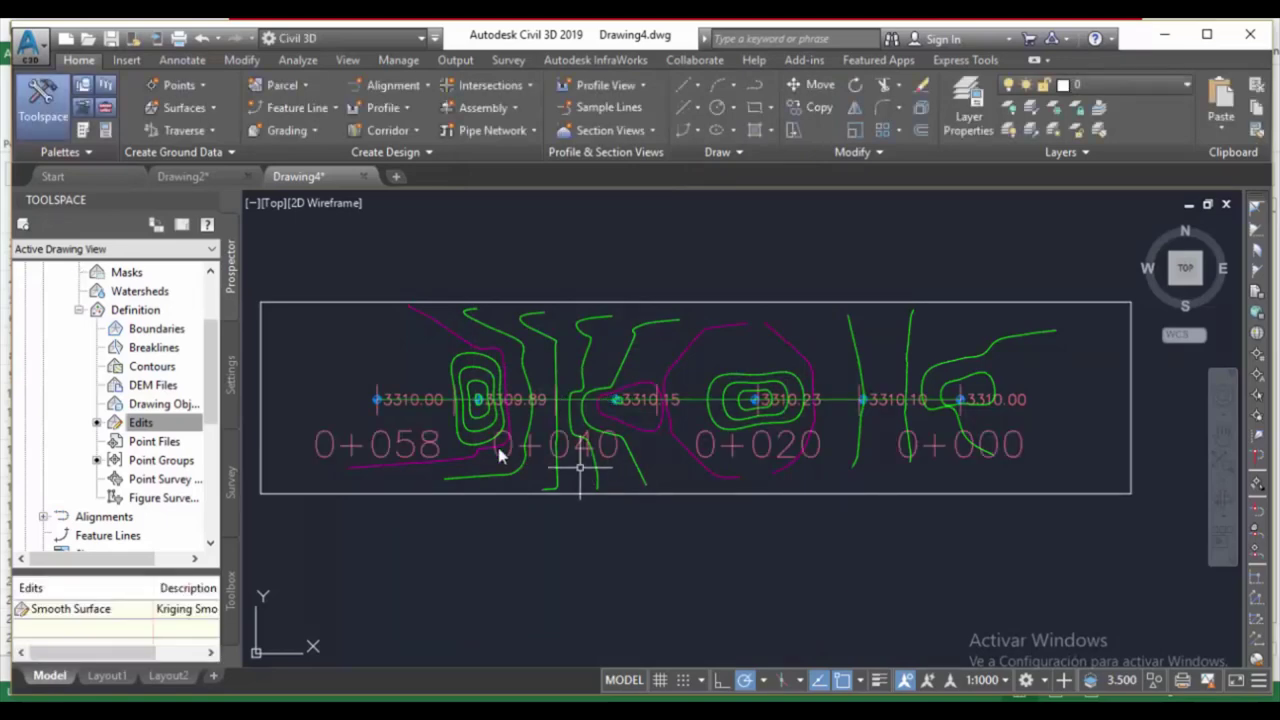
{"action": "scroll", "coordinate": [563, 465], "scroll_direction": "up", "scroll_amount": 2}
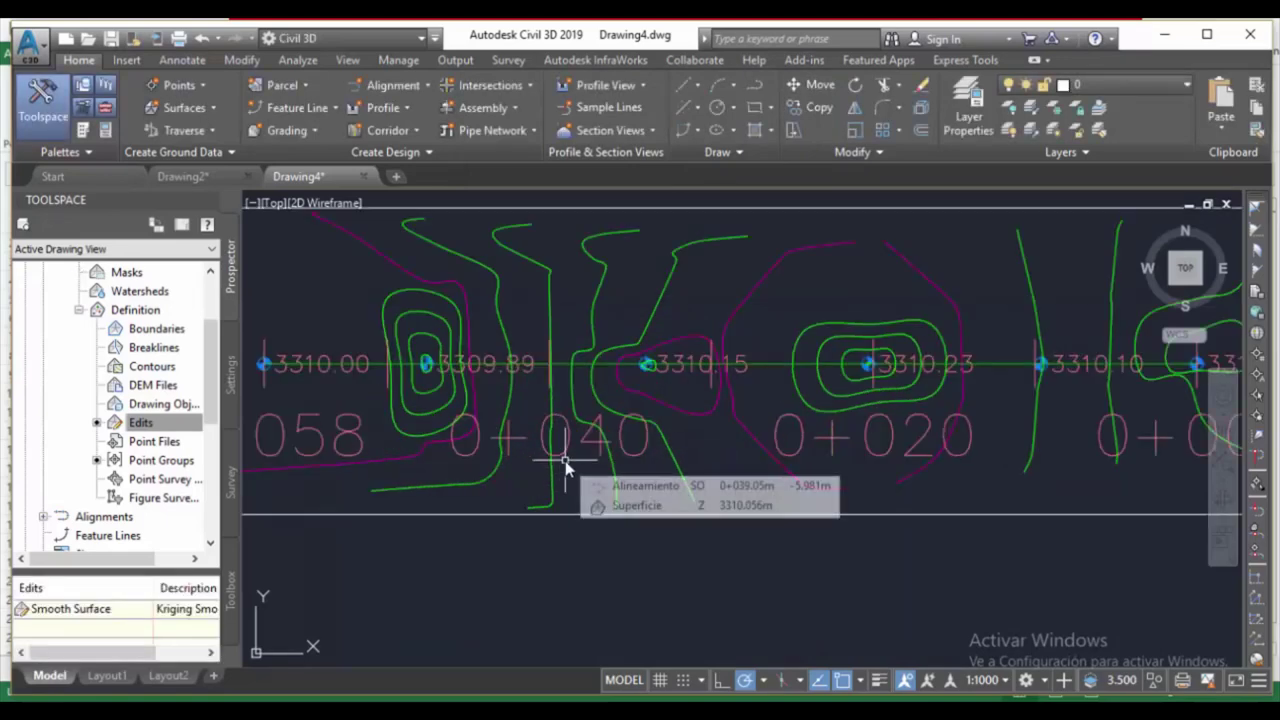
{"action": "scroll", "coordinate": [540, 412], "scroll_direction": "down", "scroll_amount": 2}
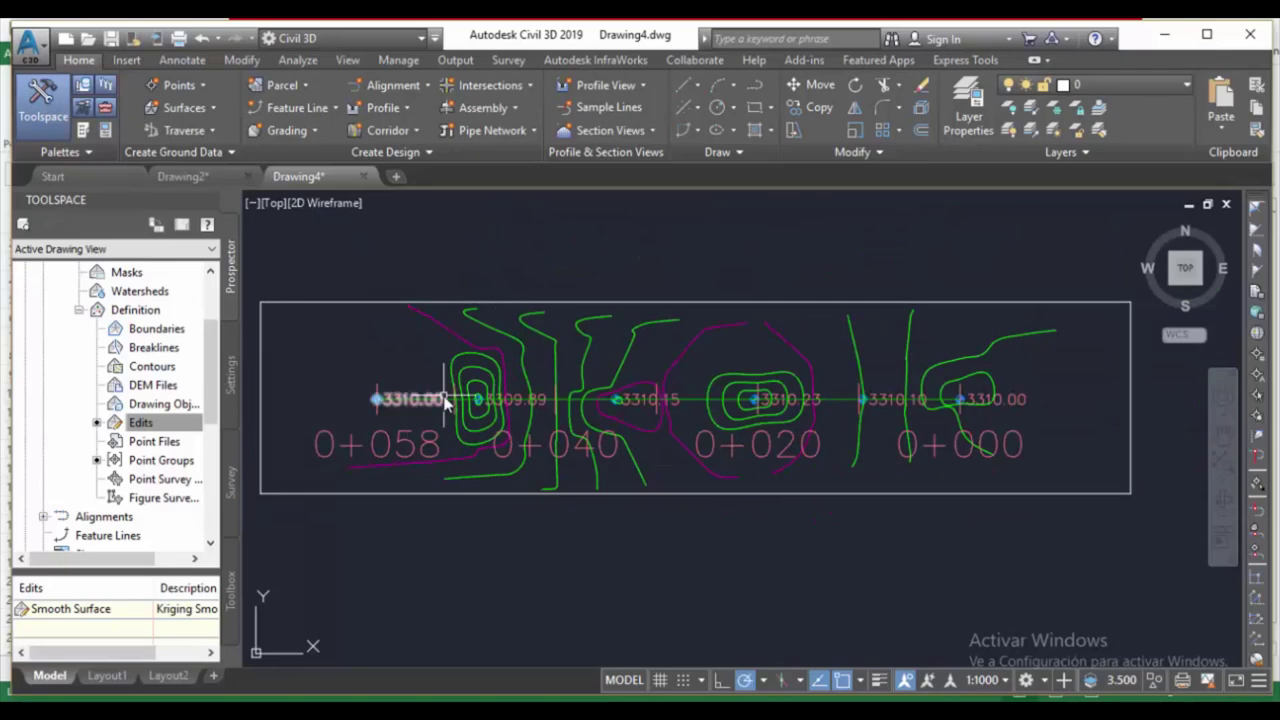
{"action": "scroll", "coordinate": [688, 392], "scroll_direction": "up", "scroll_amount": 3}
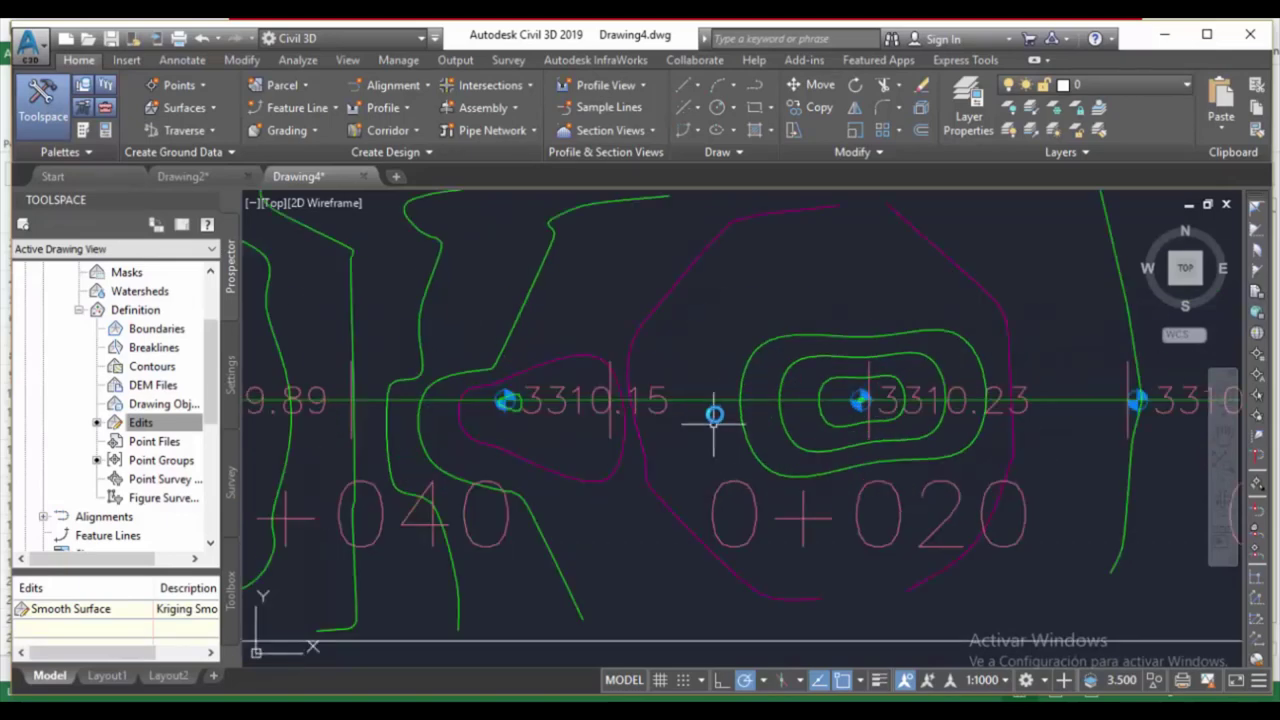
Set the Line component of the alignment's Proposed style to index color 210 and accept the style.
{"action": "scroll", "coordinate": [716, 400], "scroll_direction": "up", "scroll_amount": 1}
{"action": "scroll", "coordinate": [694, 434], "scroll_direction": "down", "scroll_amount": 3}
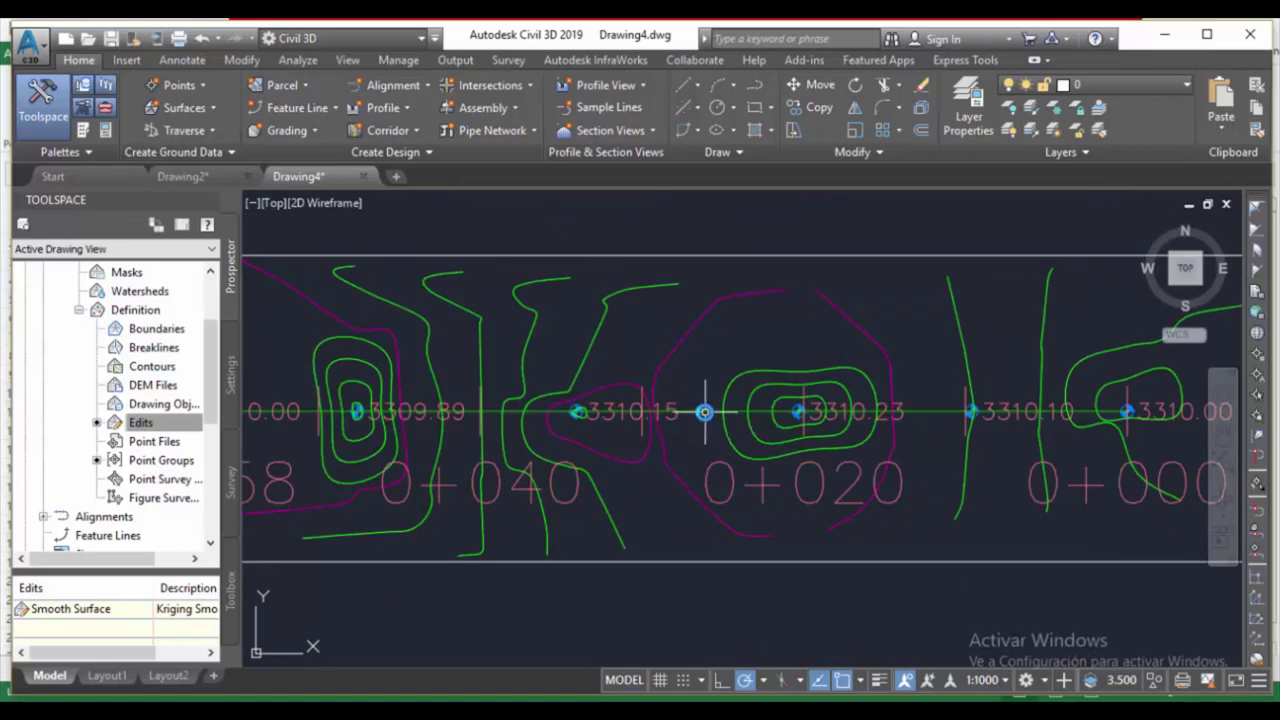
{"action": "left_click", "coordinate": [704, 412]}
{"action": "right_click", "coordinate": [704, 412]}
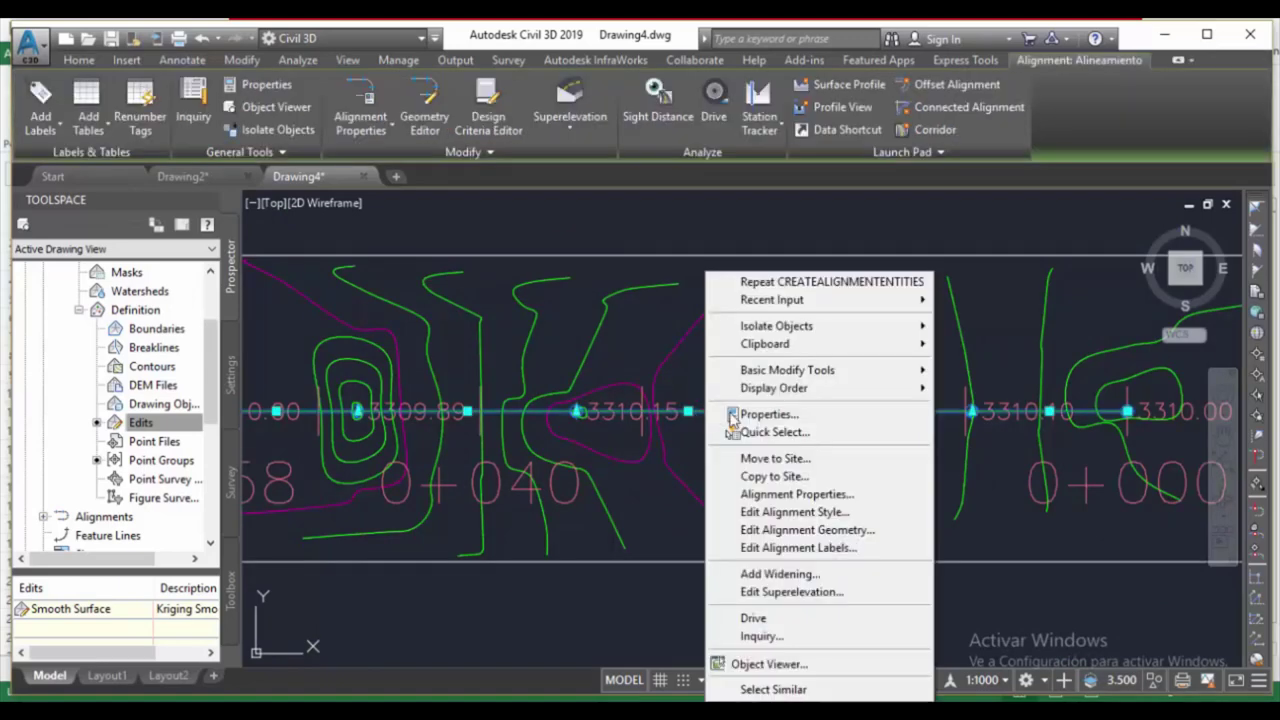
{"action": "left_click", "coordinate": [799, 514]}
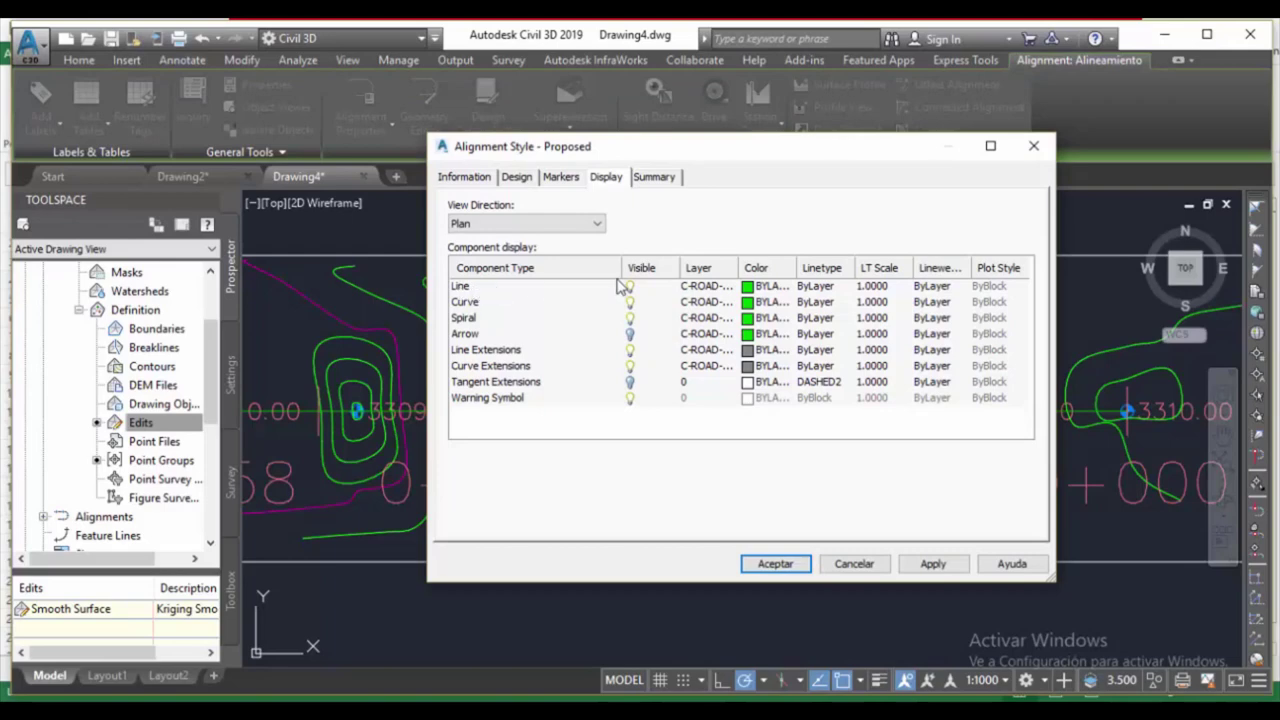
{"action": "left_click", "coordinate": [748, 288]}
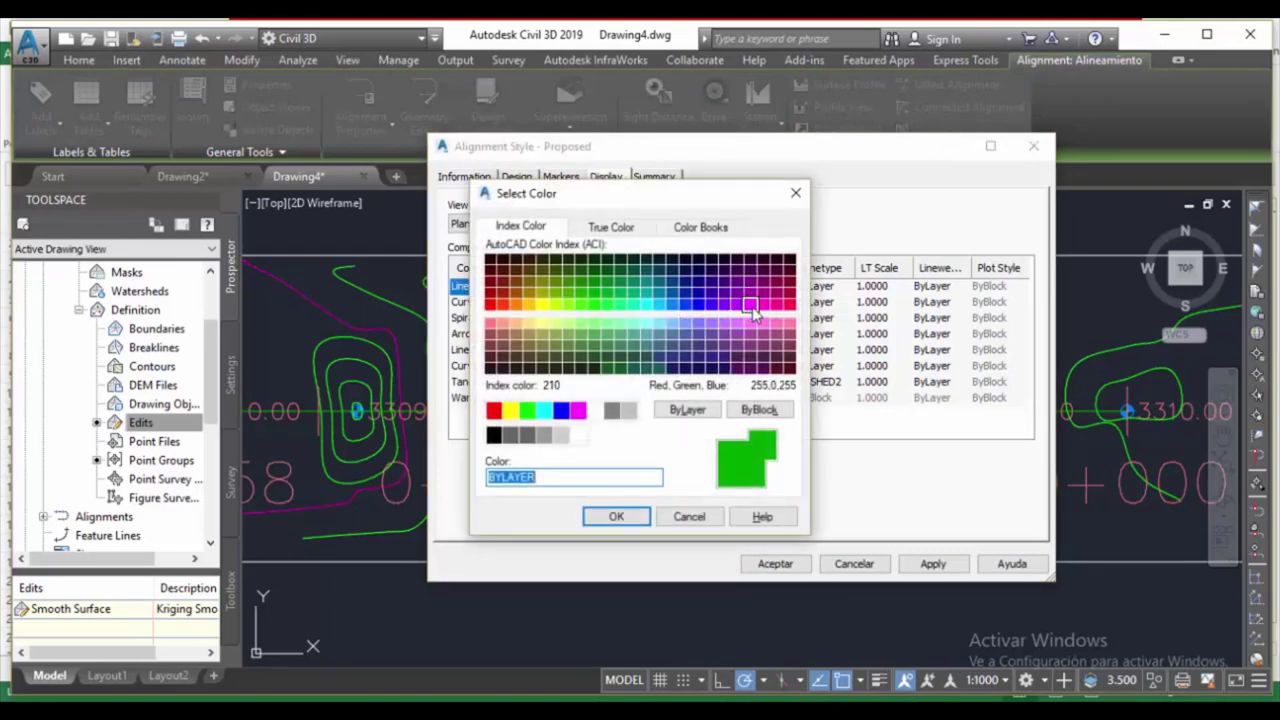
{"action": "left_click", "coordinate": [753, 309]}
{"action": "left_click", "coordinate": [616, 517]}
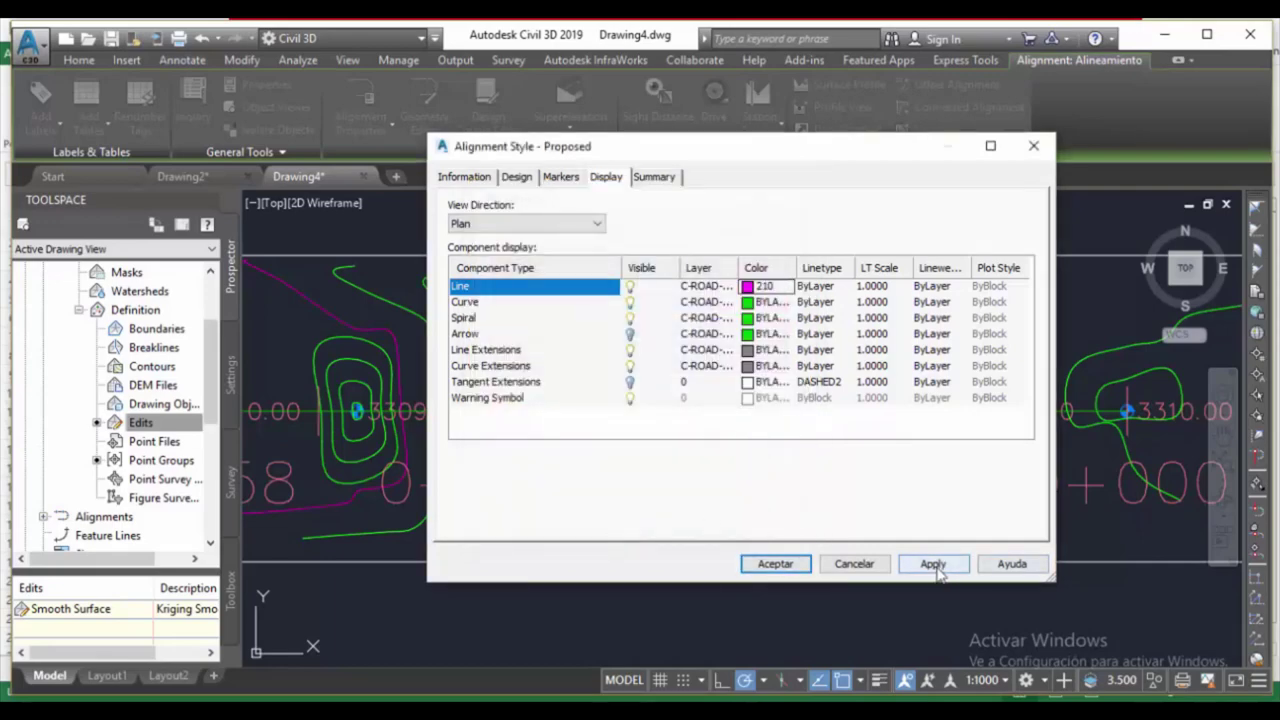
{"action": "left_click", "coordinate": [775, 564]}
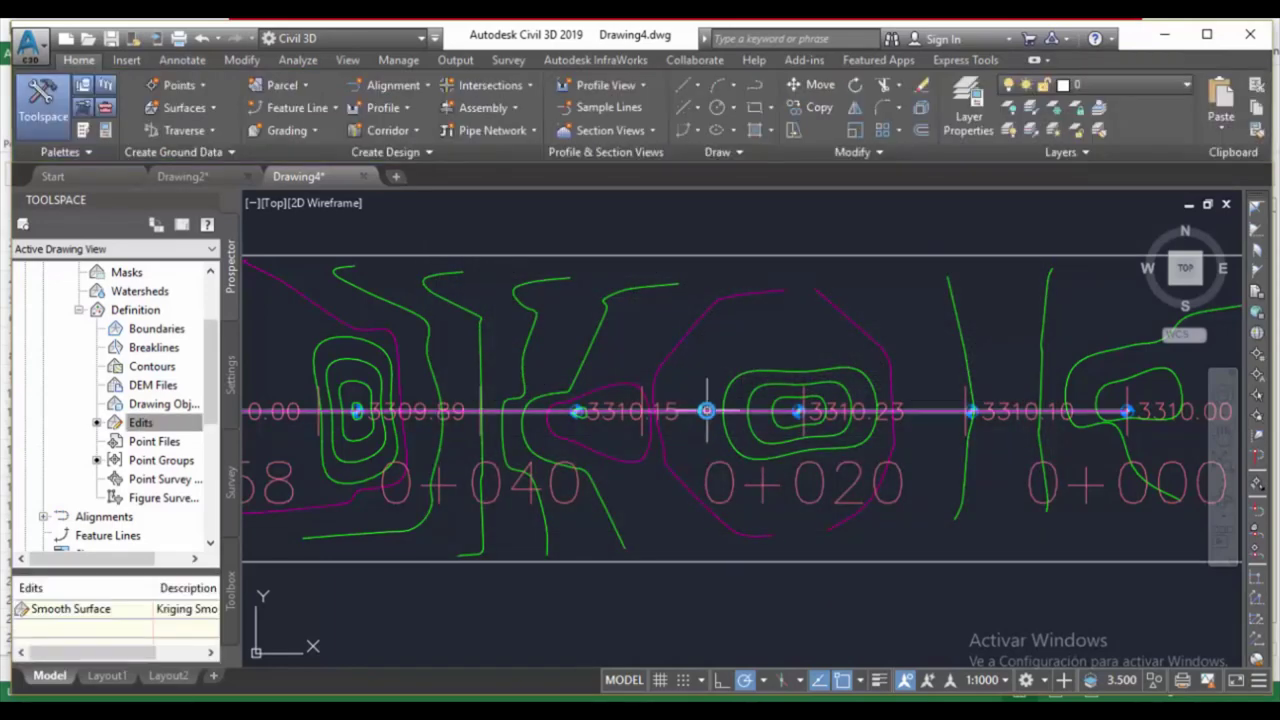
Set the drawing's annotation scale to 1:500 and examine the size of the station and point labels along the alignment.
{"action": "scroll", "coordinate": [707, 416], "scroll_direction": "up", "scroll_amount": 6}
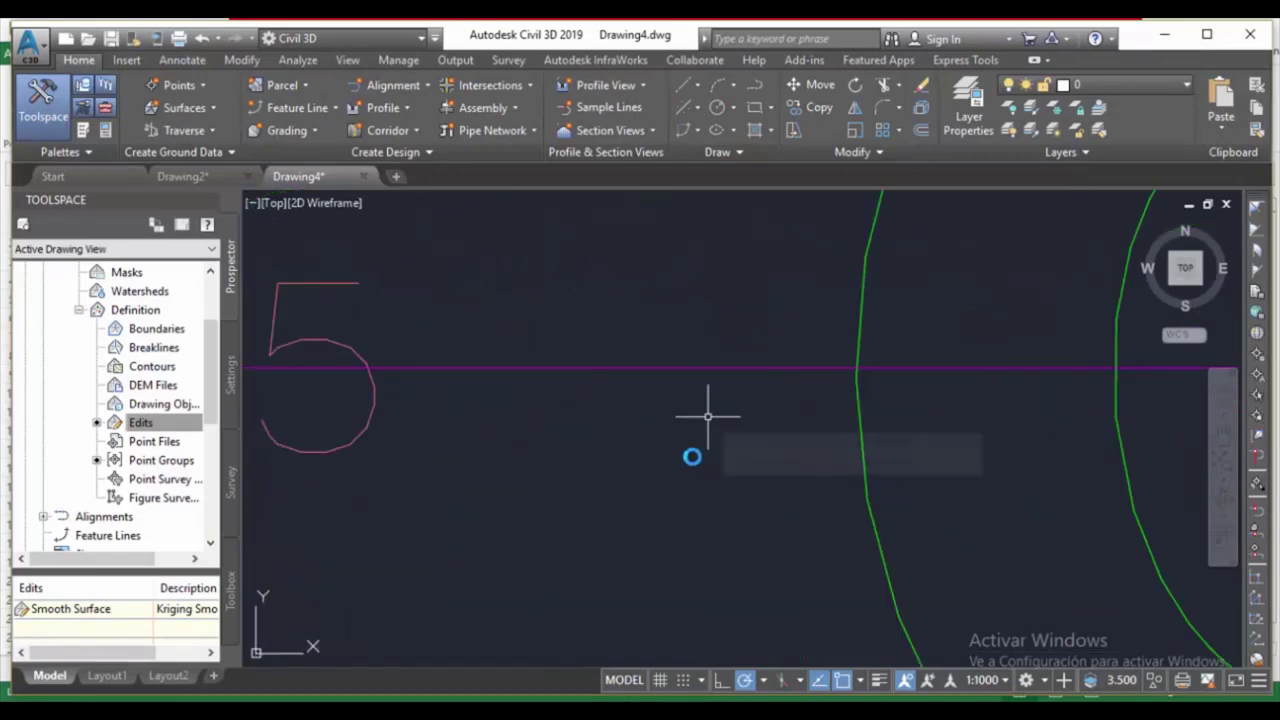
{"action": "scroll", "coordinate": [700, 430], "scroll_direction": "down", "scroll_amount": 5}
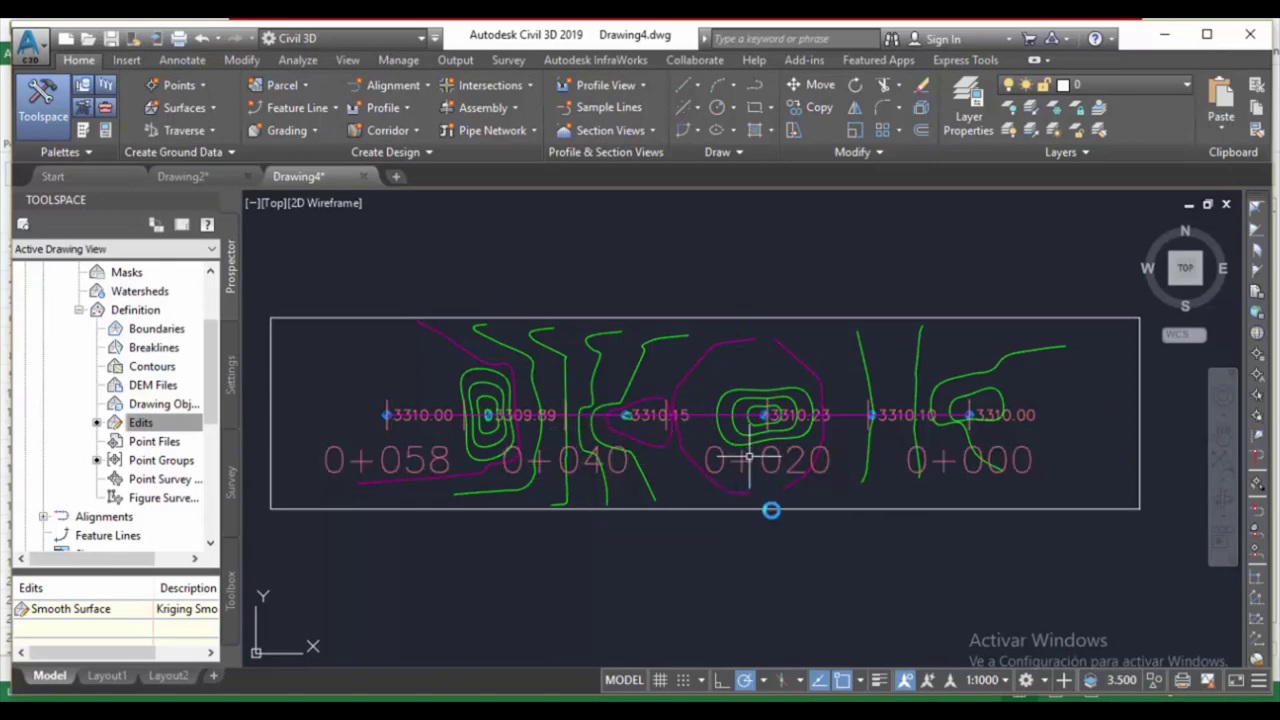
{"action": "left_click", "coordinate": [985, 680]}
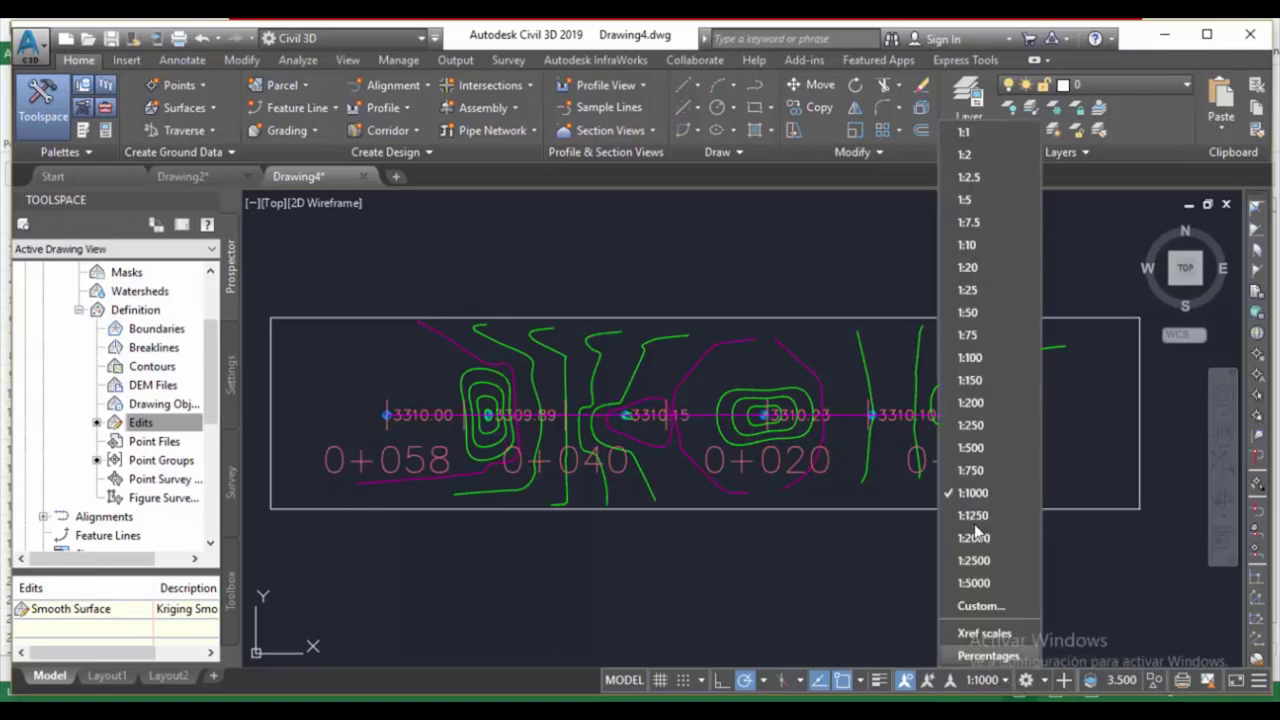
{"action": "left_click", "coordinate": [970, 447]}
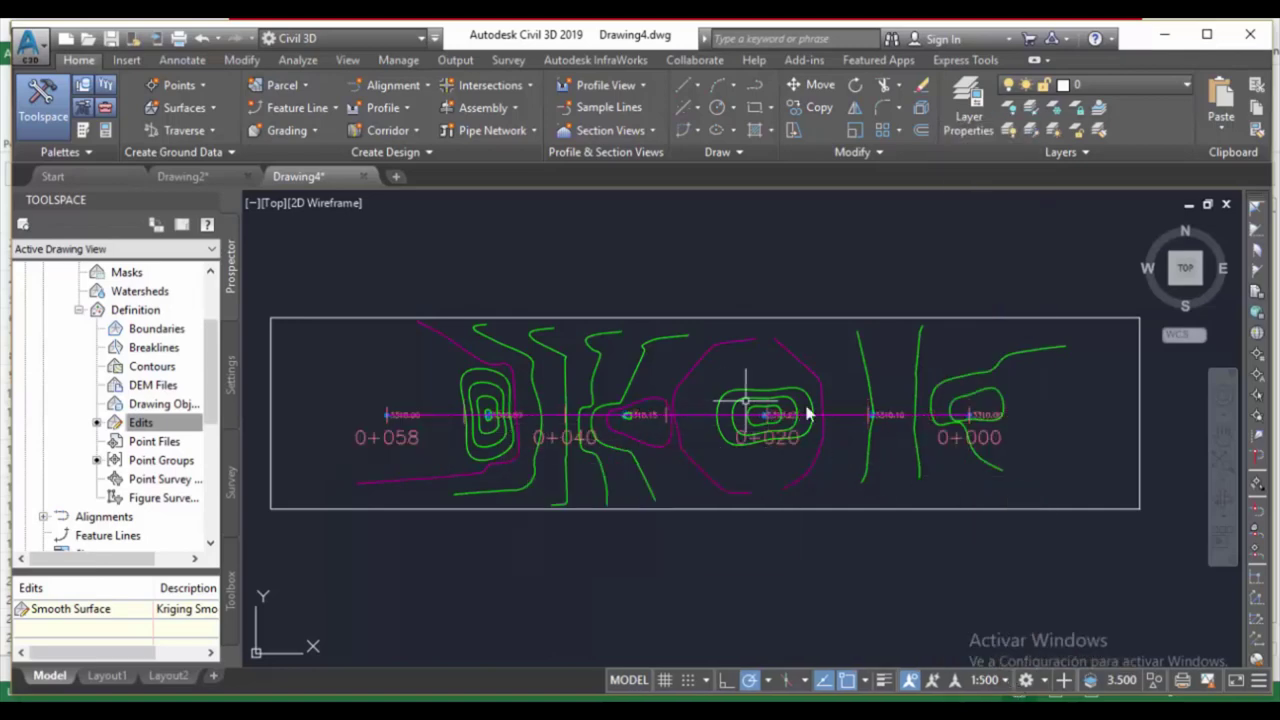
{"action": "scroll", "coordinate": [620, 425], "scroll_direction": "up", "scroll_amount": 2}
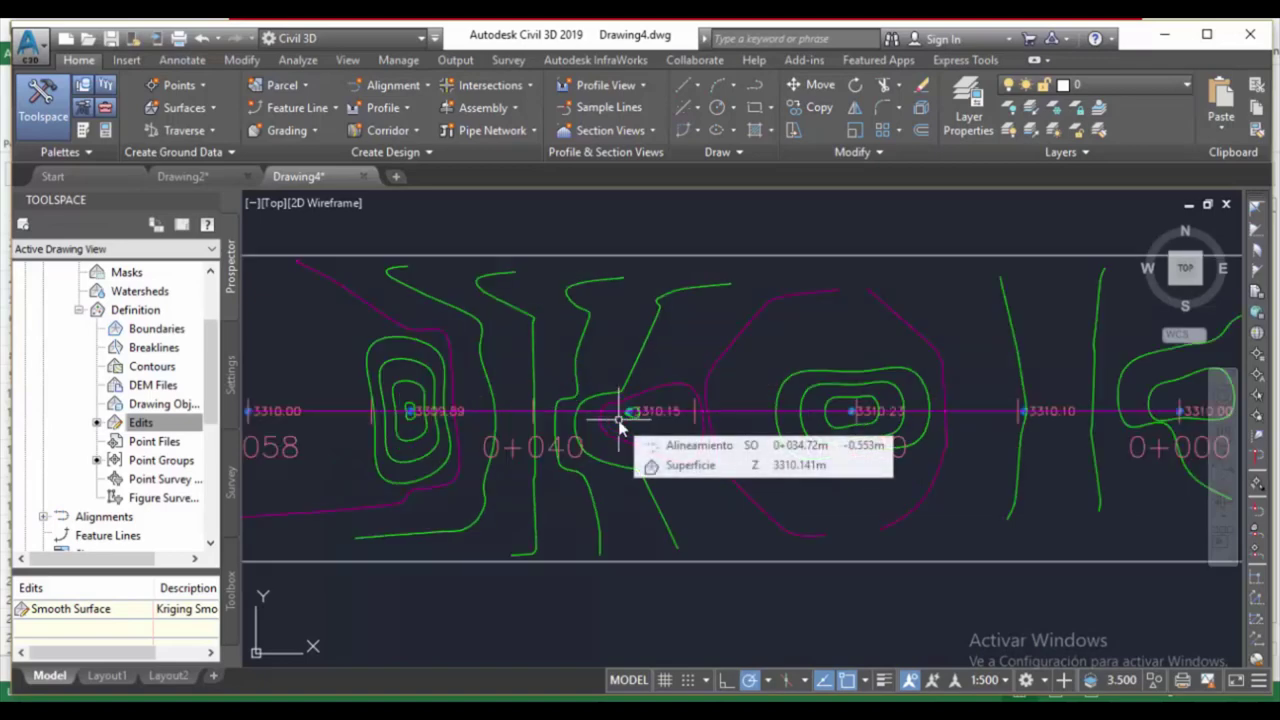
{"action": "scroll", "coordinate": [500, 455], "scroll_direction": "down", "scroll_amount": 3}
{"action": "scroll", "coordinate": [698, 468], "scroll_direction": "up", "scroll_amount": 2}
{"action": "scroll", "coordinate": [698, 468], "scroll_direction": "up", "scroll_amount": 1}
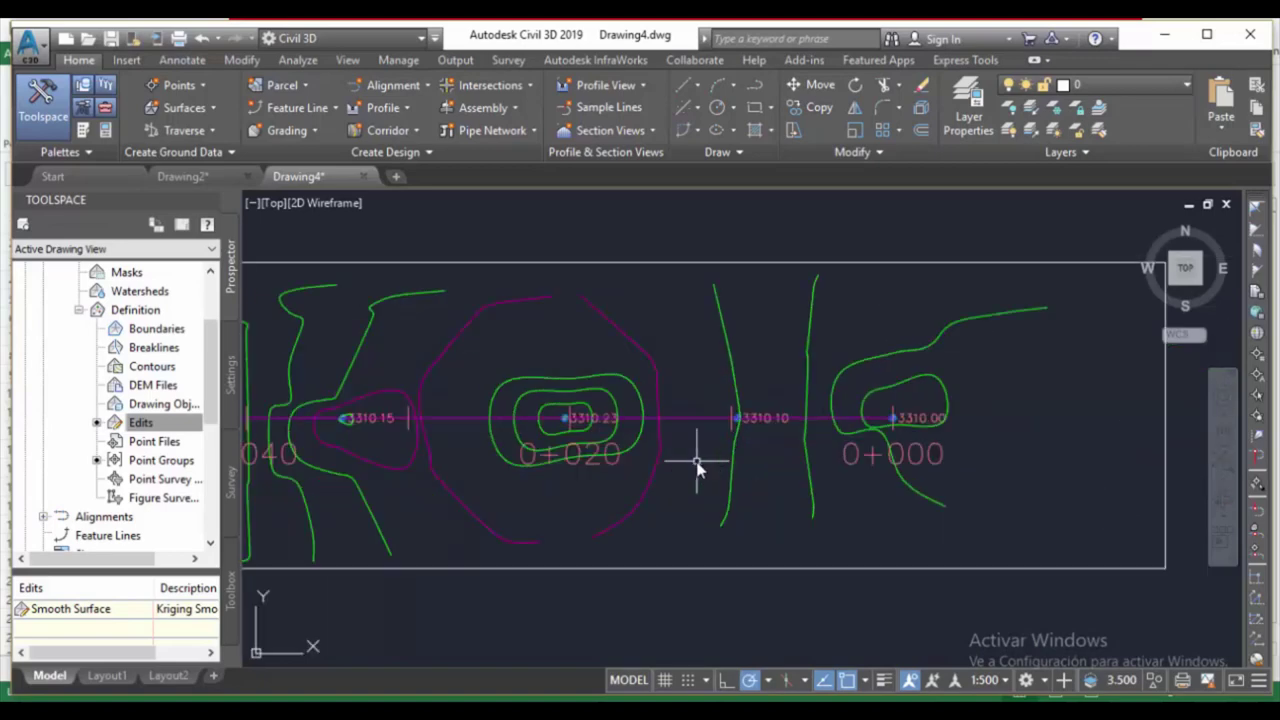
{"action": "scroll", "coordinate": [619, 465], "scroll_direction": "down", "scroll_amount": 4}
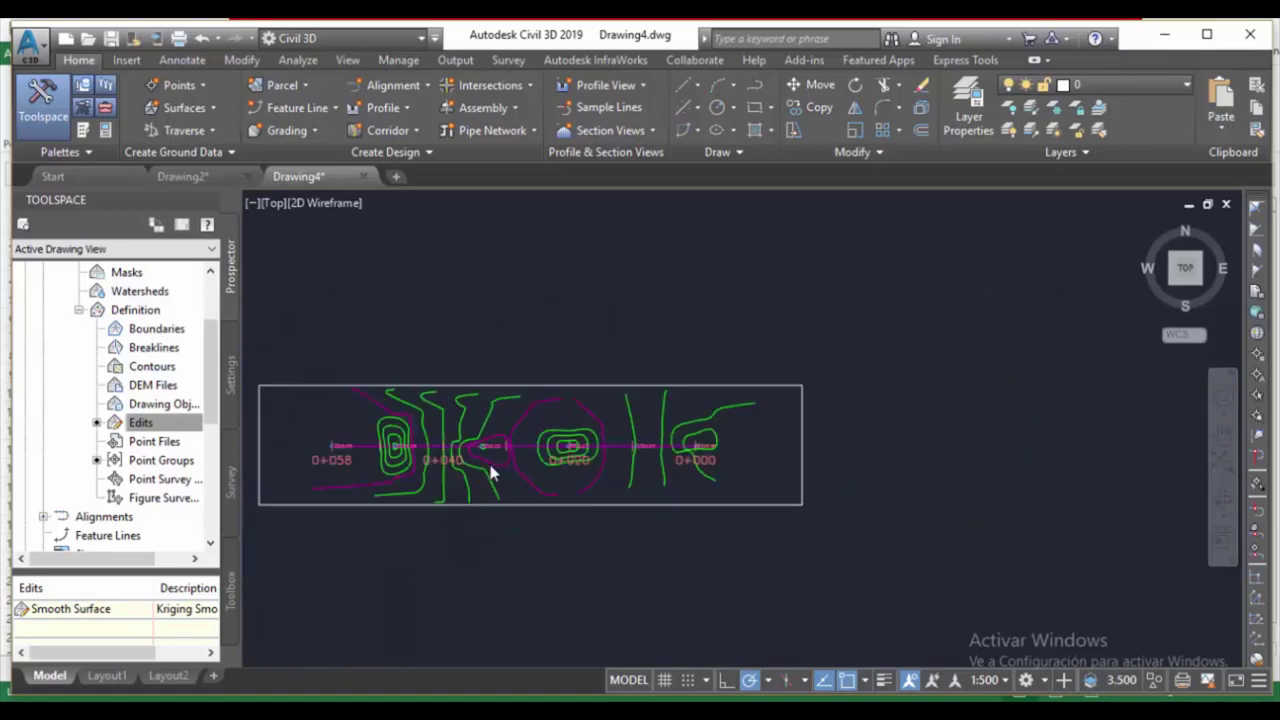
{"action": "scroll", "coordinate": [660, 483], "scroll_direction": "up", "scroll_amount": 1}
{"action": "middle_click_drag", "start_coordinate": [620, 480], "coordinate": [789, 479]}
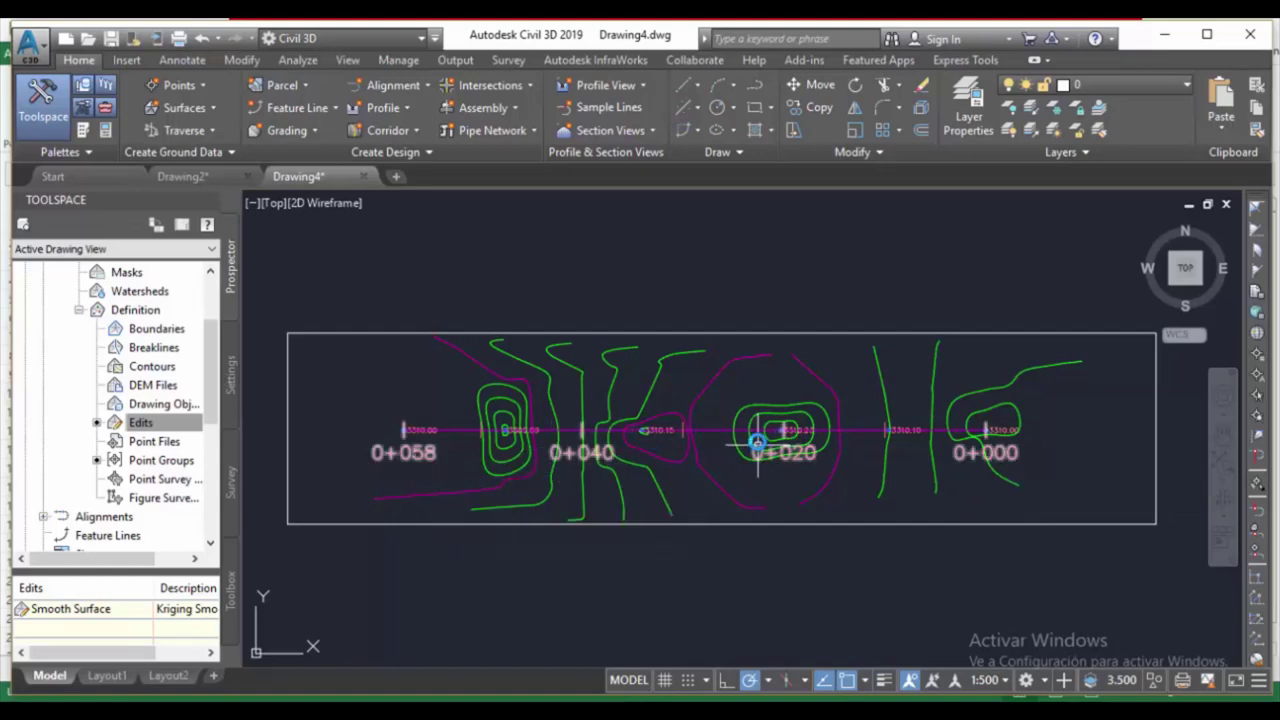
{"action": "left_click", "coordinate": [727, 430]}
{"action": "right_click", "coordinate": [727, 430]}
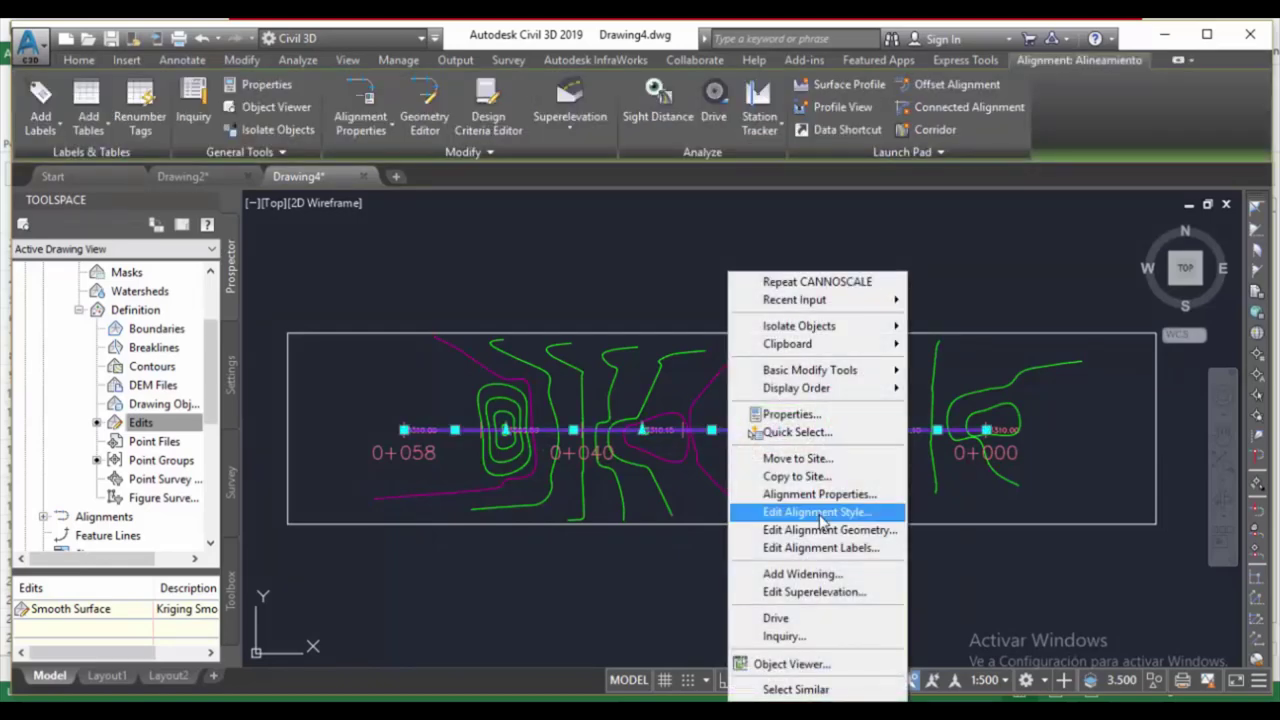
{"action": "left_click", "coordinate": [825, 530]}
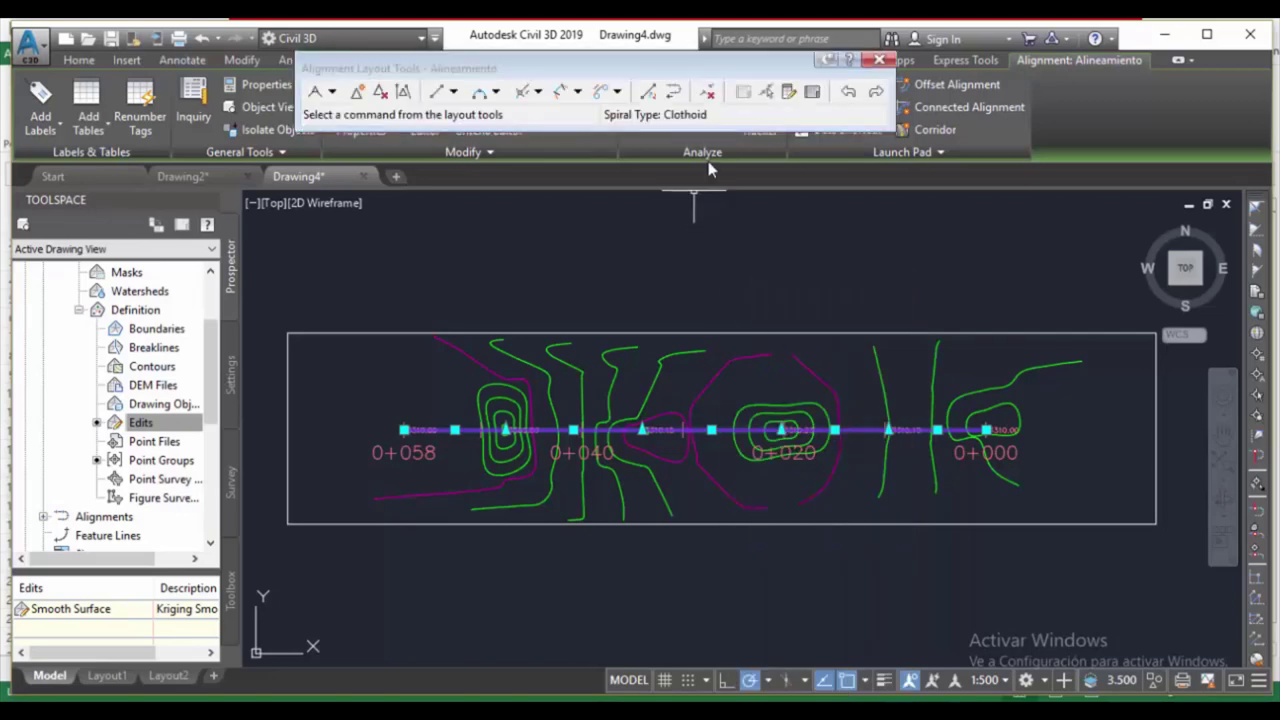
{"action": "left_click", "coordinate": [879, 59]}
{"action": "key", "text": "Escape"}
Review the design, marker and general information settings of the alignment's Proposed style, and close the style.
{"action": "left_click", "coordinate": [718, 429]}
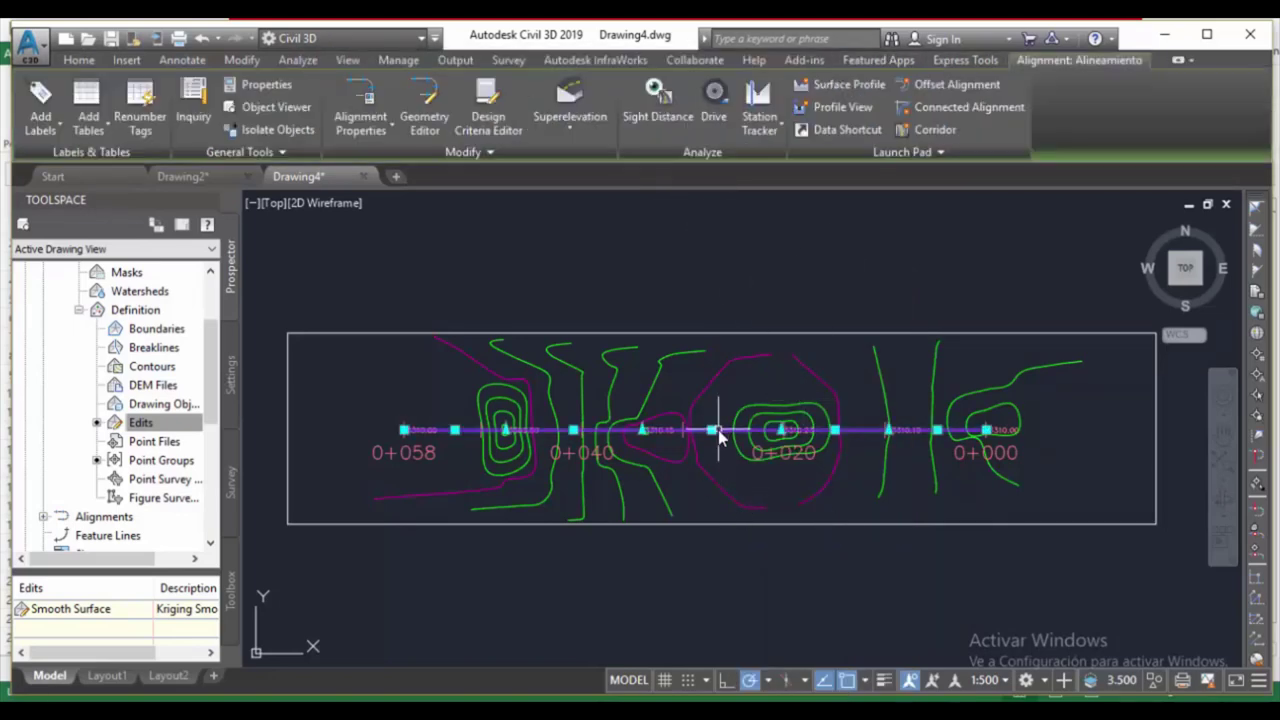
{"action": "right_click", "coordinate": [718, 430]}
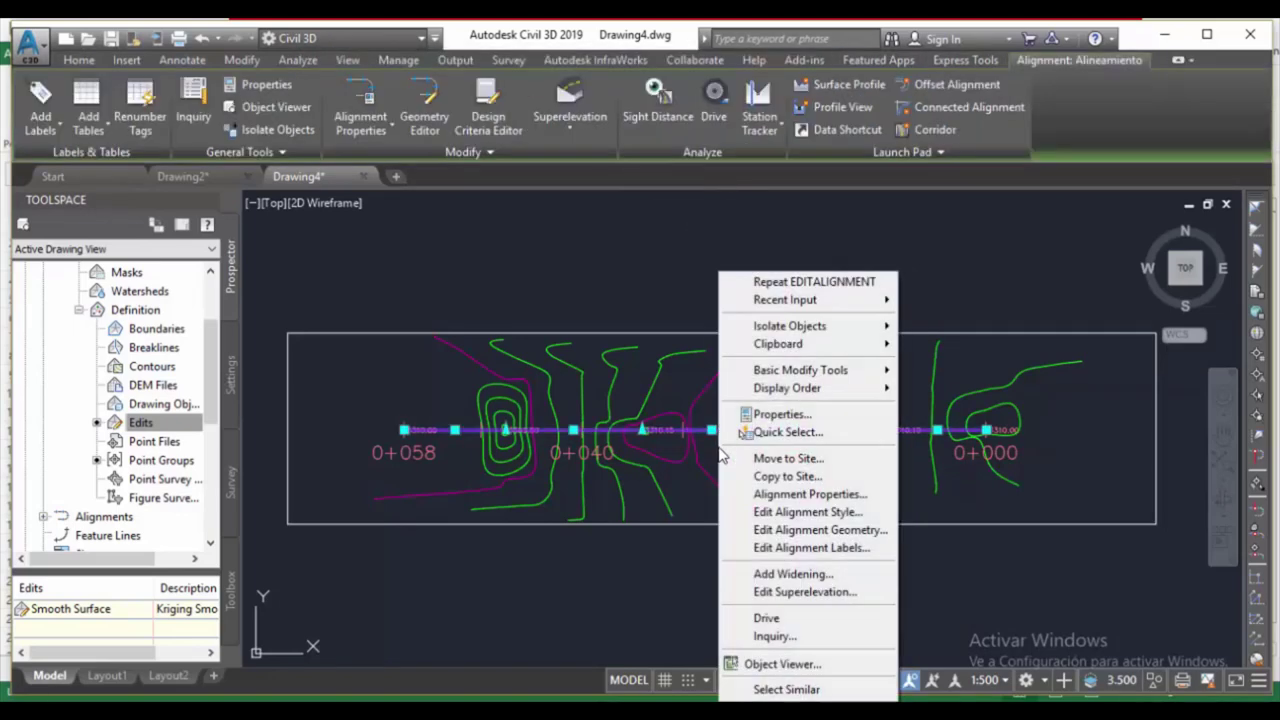
{"action": "left_click", "coordinate": [803, 514]}
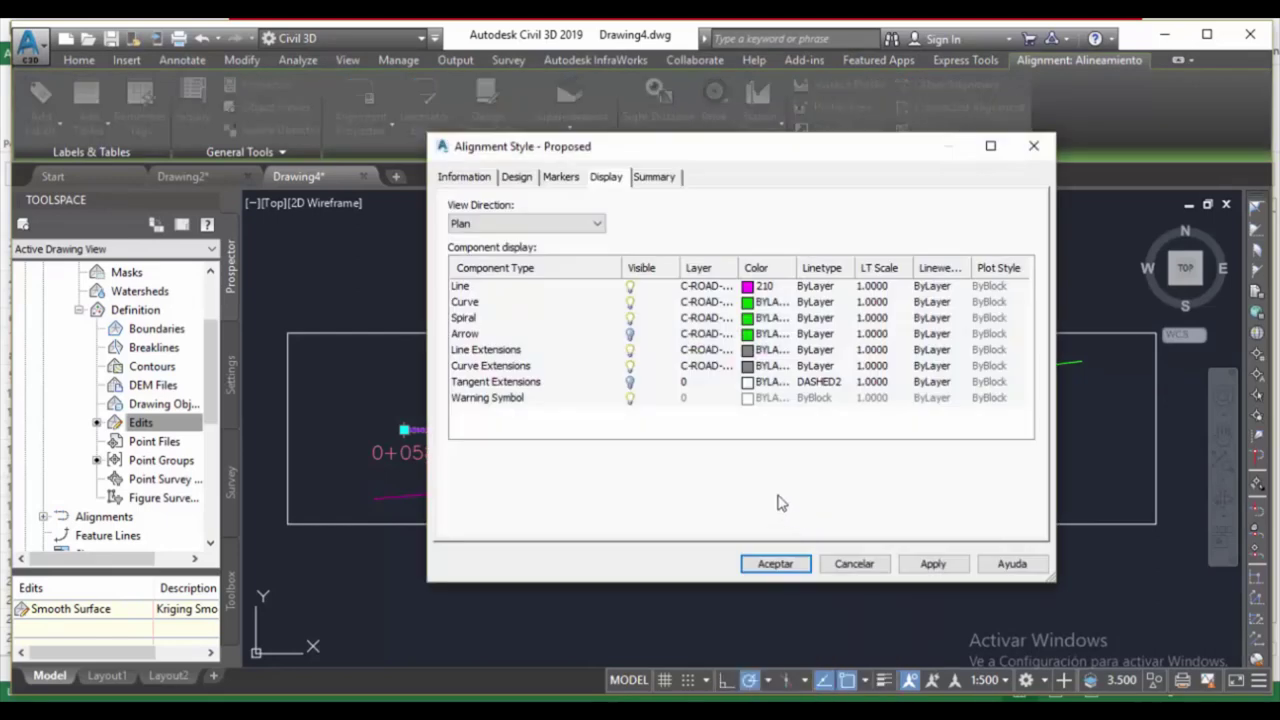
{"action": "left_click", "coordinate": [508, 177]}
{"action": "left_click", "coordinate": [558, 178]}
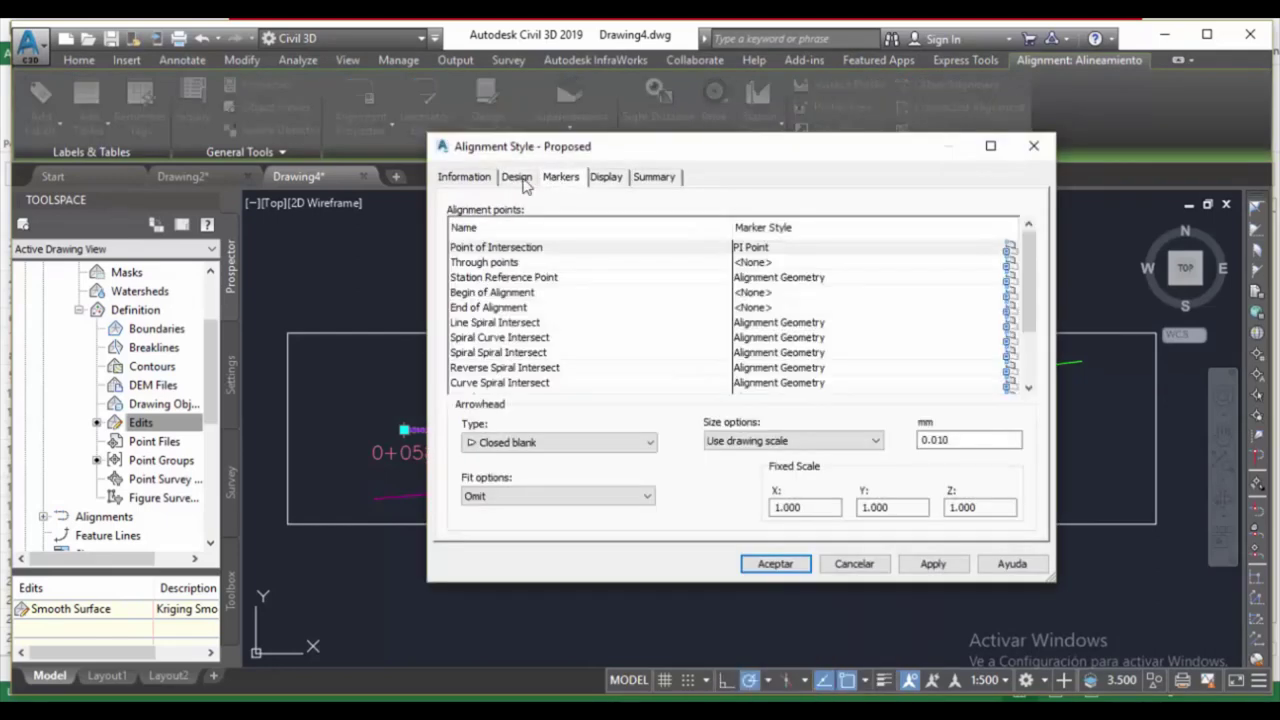
{"action": "left_click", "coordinate": [492, 178]}
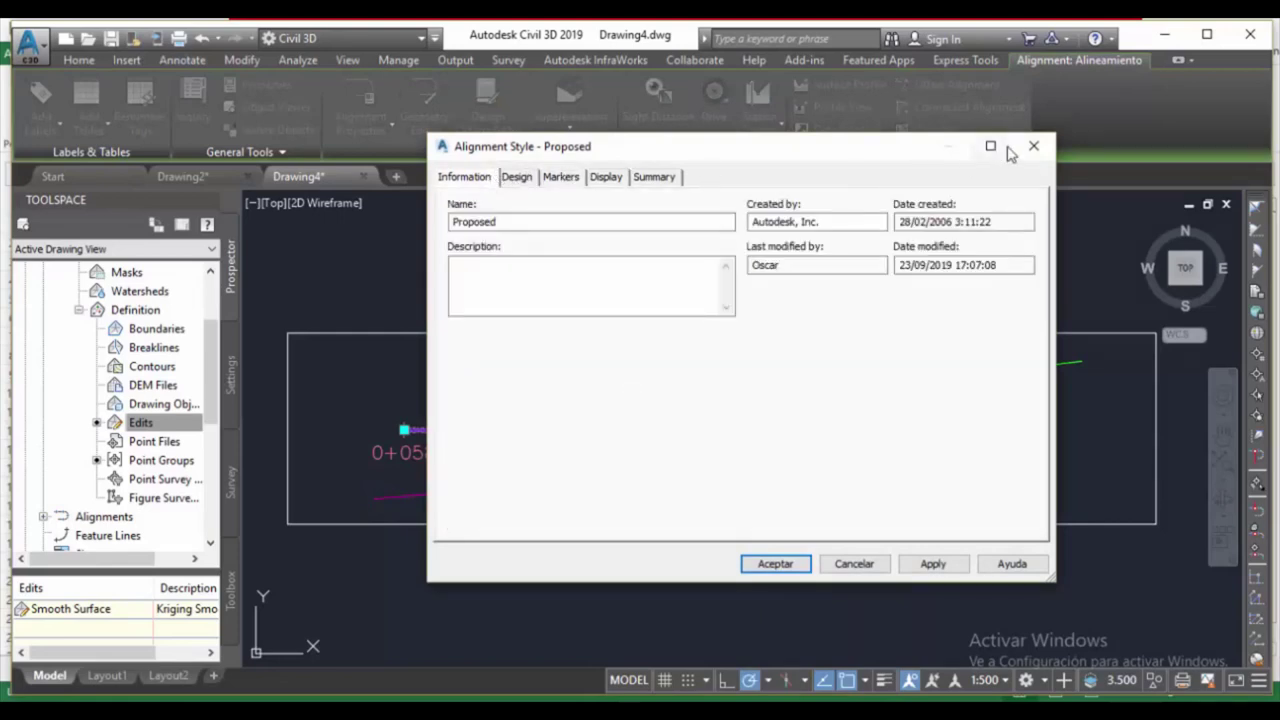
{"action": "key", "text": "Return"}
Examine the alignment's properties, including station control, masking and design criteria, and accept them.
{"action": "left_click", "coordinate": [711, 432]}
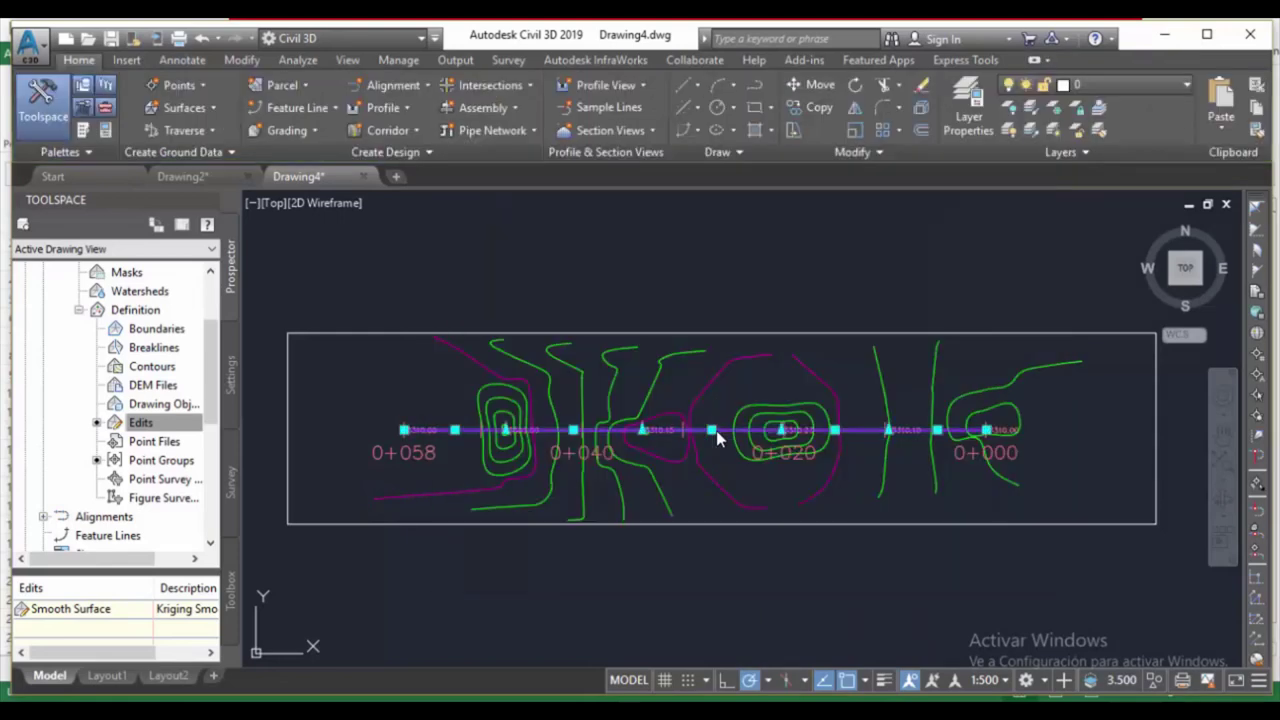
{"action": "right_click", "coordinate": [714, 430]}
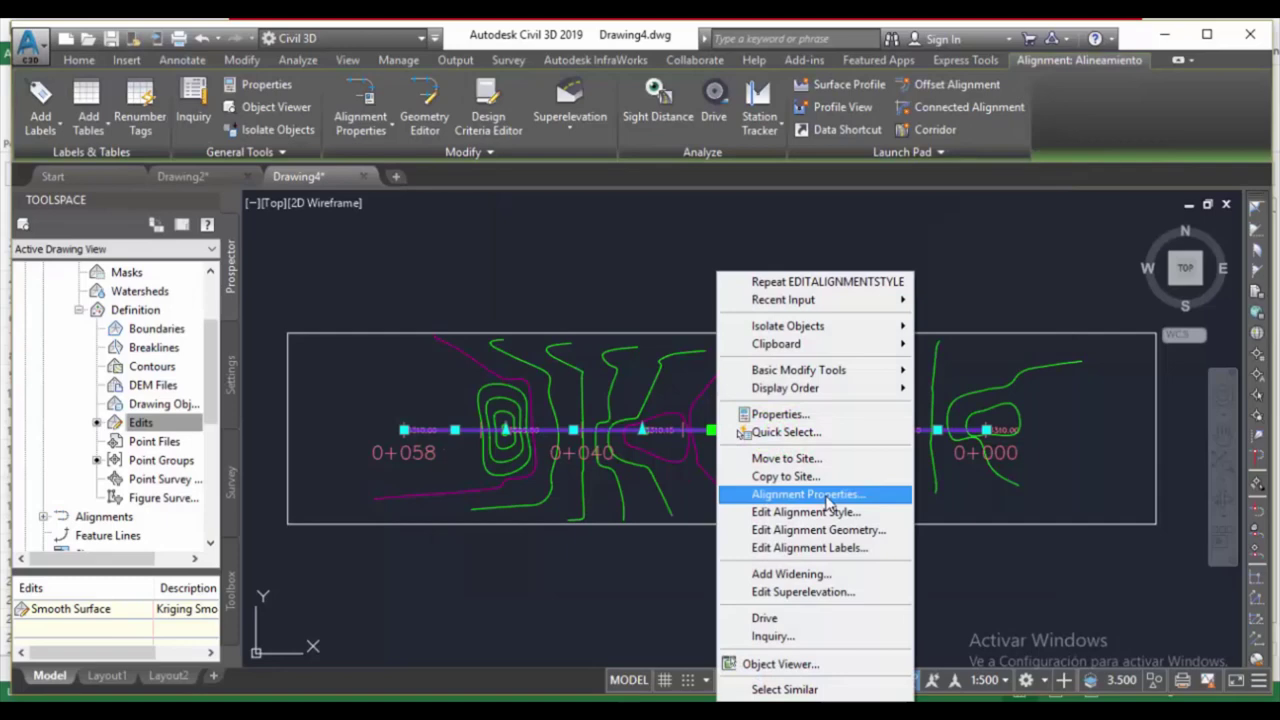
{"action": "left_click", "coordinate": [805, 494]}
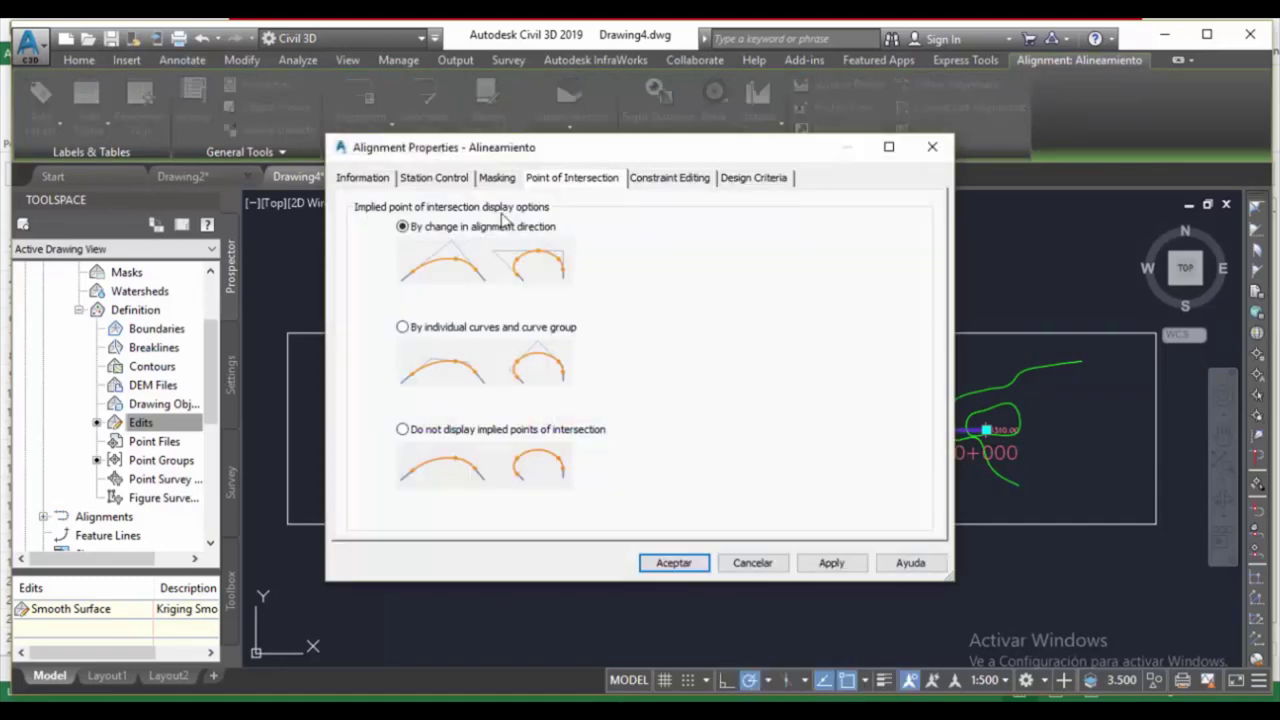
{"action": "left_click", "coordinate": [378, 180]}
{"action": "left_click", "coordinate": [441, 180]}
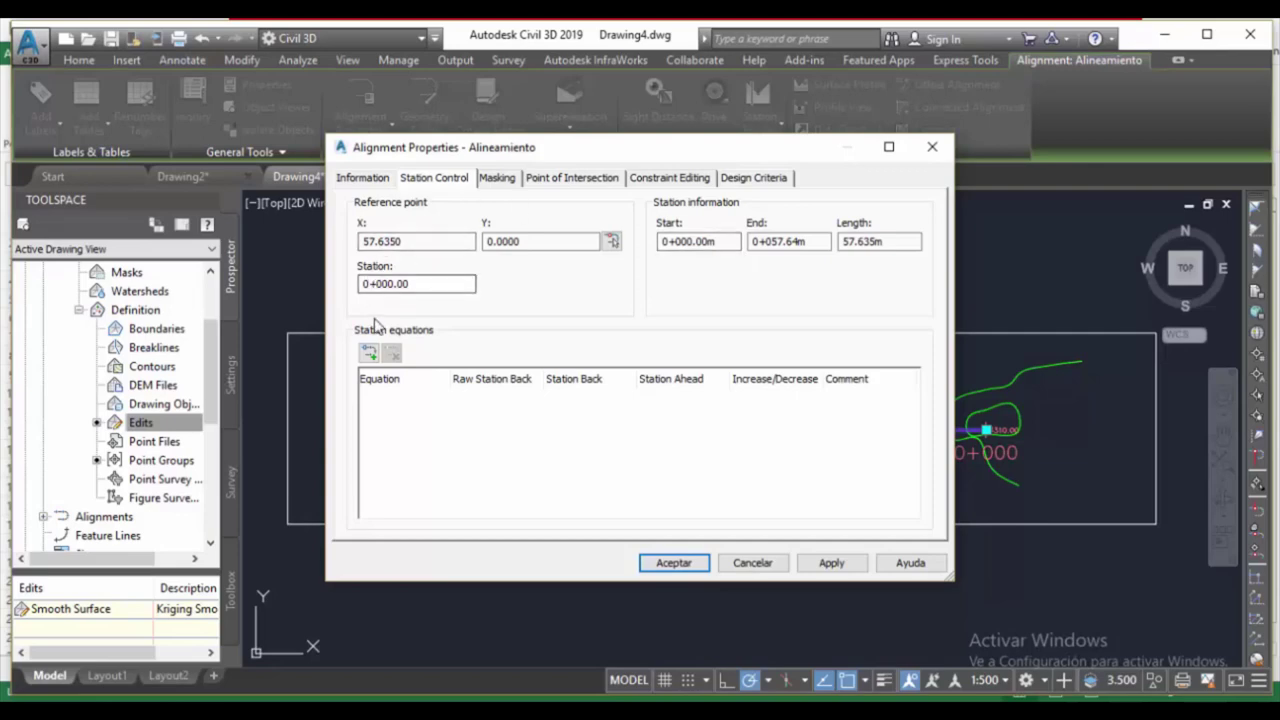
{"action": "left_click", "coordinate": [512, 178]}
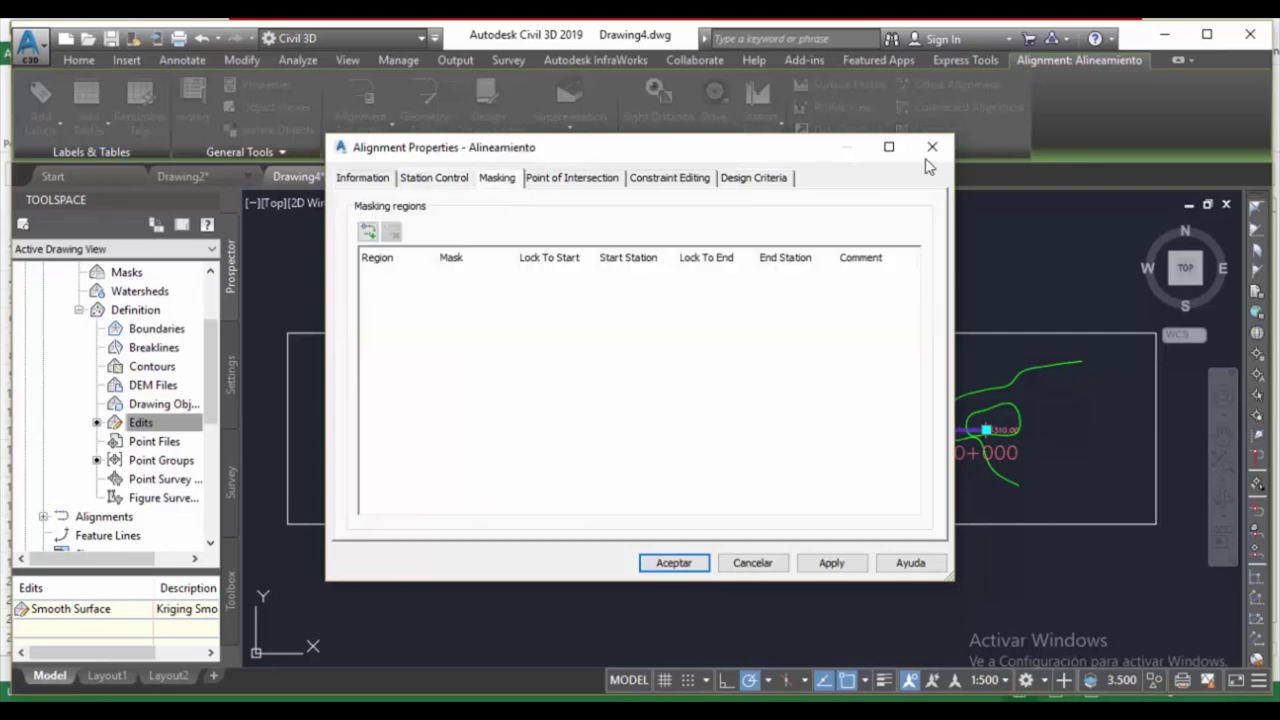
{"action": "key", "text": "ctrl+Tab"}
{"action": "key", "text": "ctrl+Tab"}
{"action": "key", "text": "ctrl+Tab"}
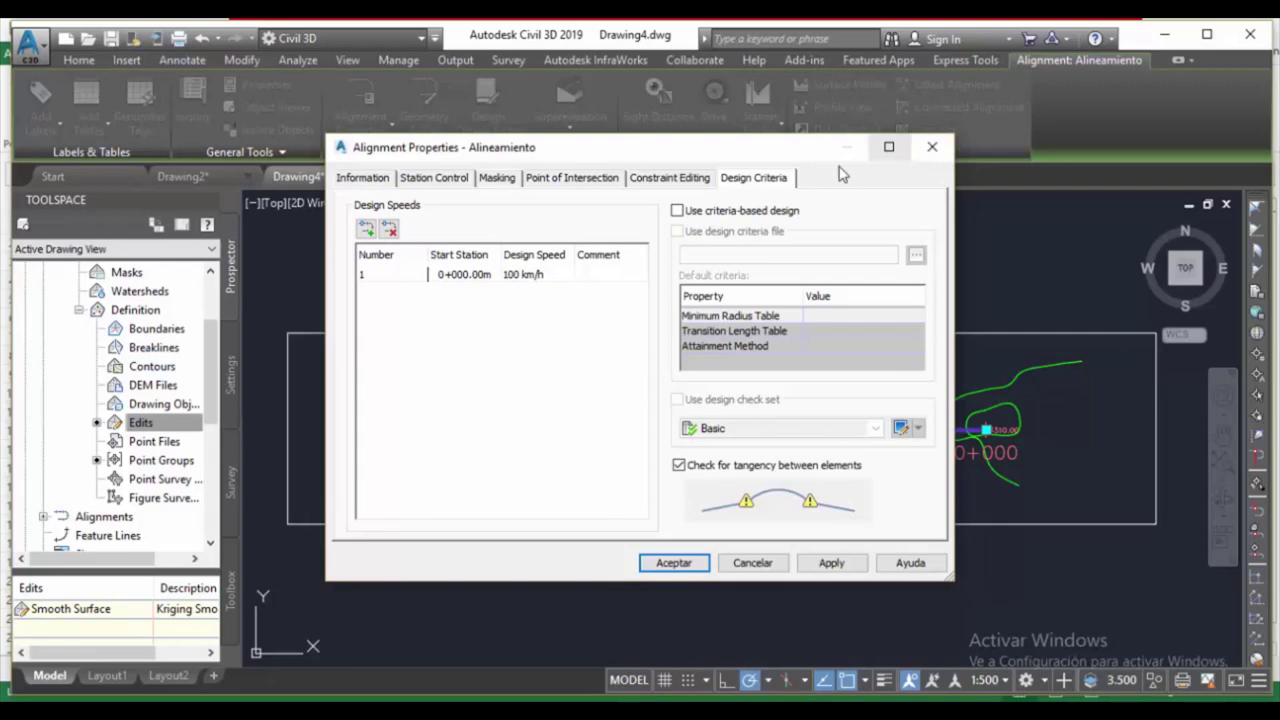
{"action": "left_click", "coordinate": [493, 178]}
{"action": "left_click", "coordinate": [443, 180]}
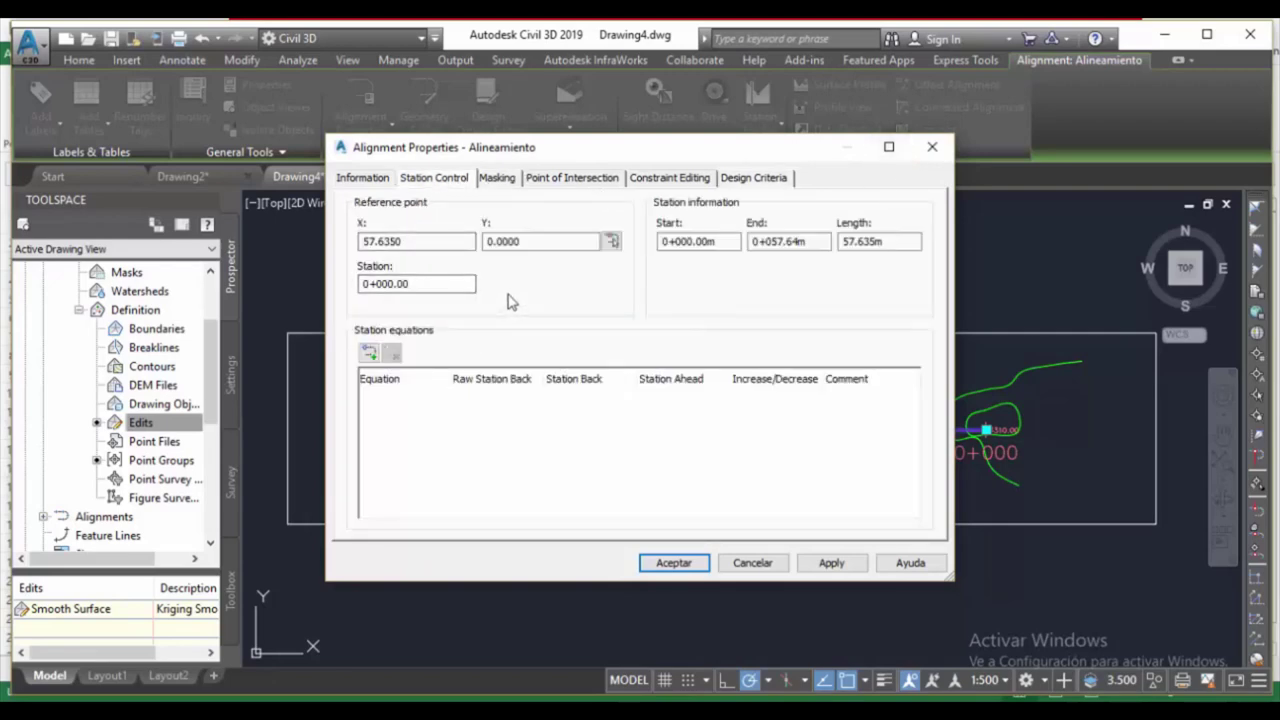
{"action": "left_click", "coordinate": [674, 562]}
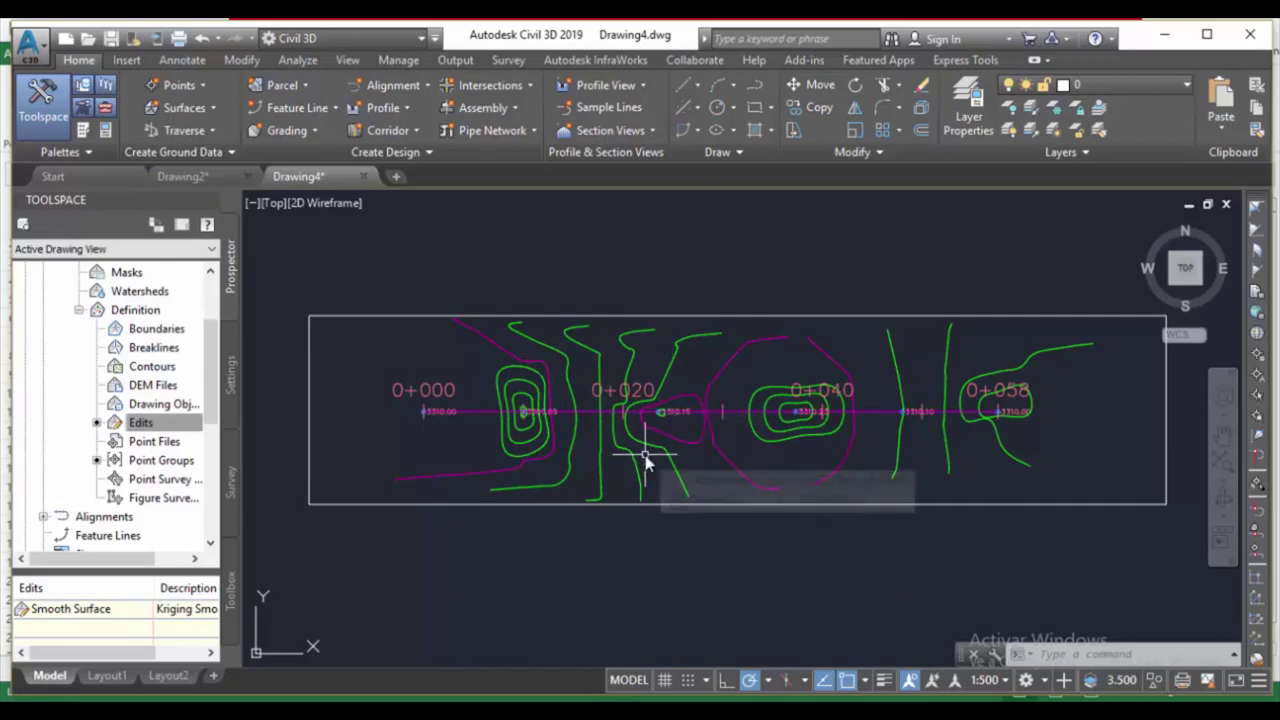
Set the color of the Line component in the alignment's Proposed style to index color 20.
{"action": "left_click", "coordinate": [481, 411]}
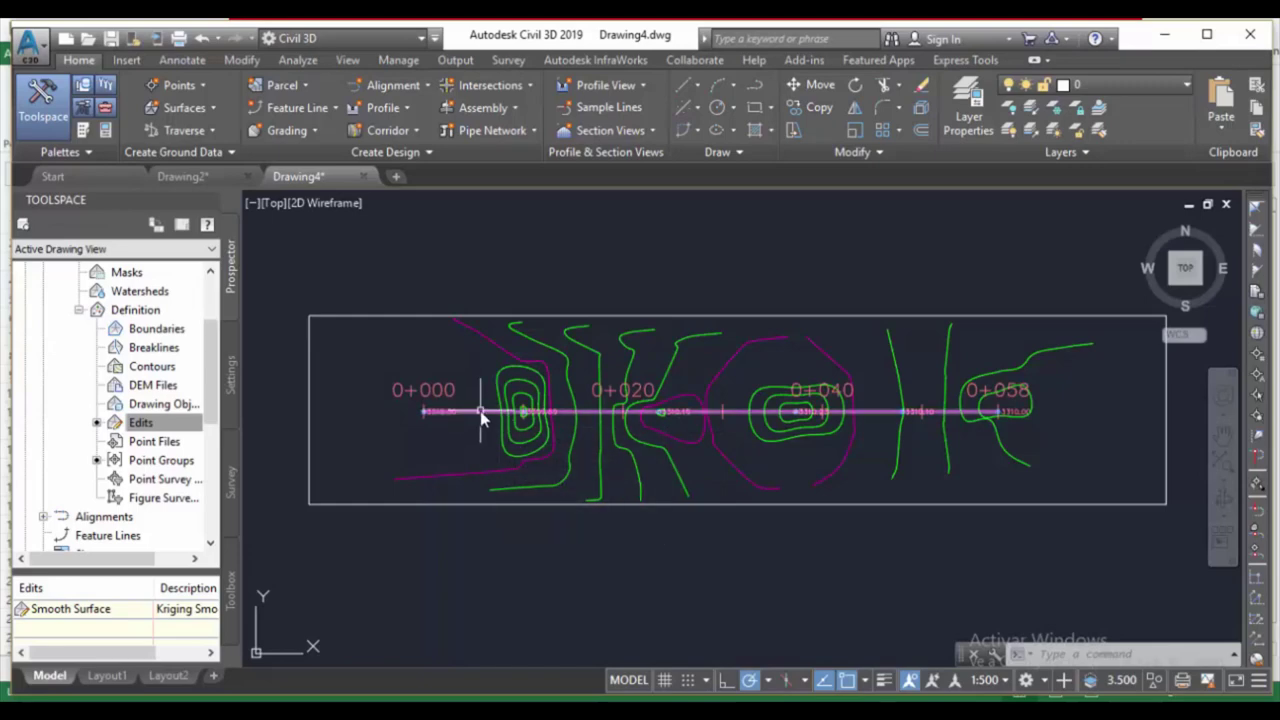
{"action": "scroll", "coordinate": [481, 418], "scroll_direction": "up", "scroll_amount": 2}
{"action": "left_click", "coordinate": [480, 412]}
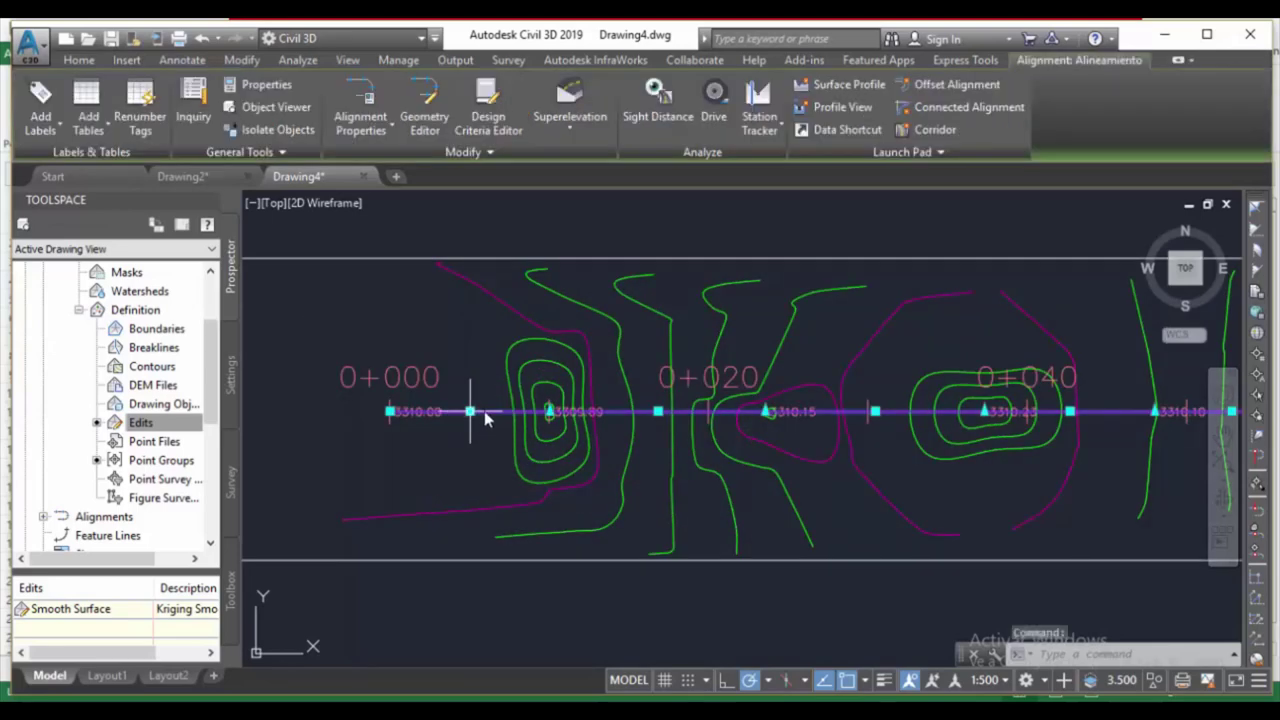
{"action": "right_click", "coordinate": [478, 420]}
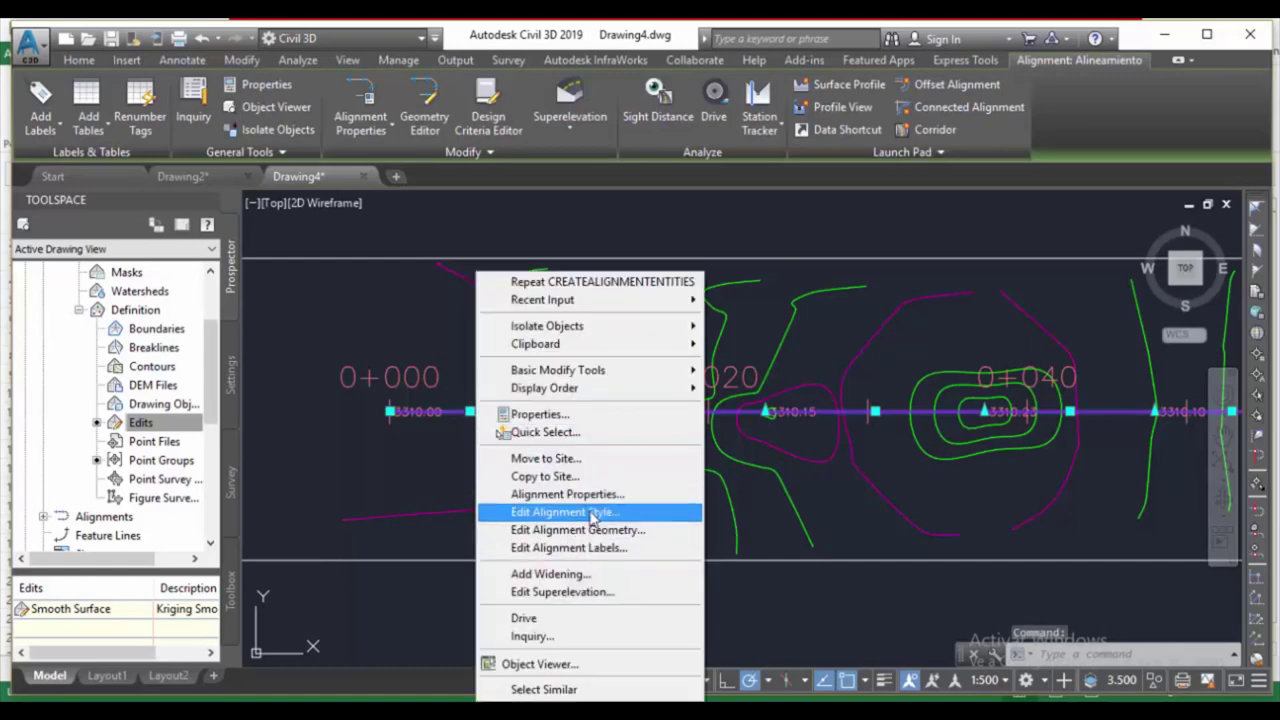
{"action": "left_click", "coordinate": [594, 513]}
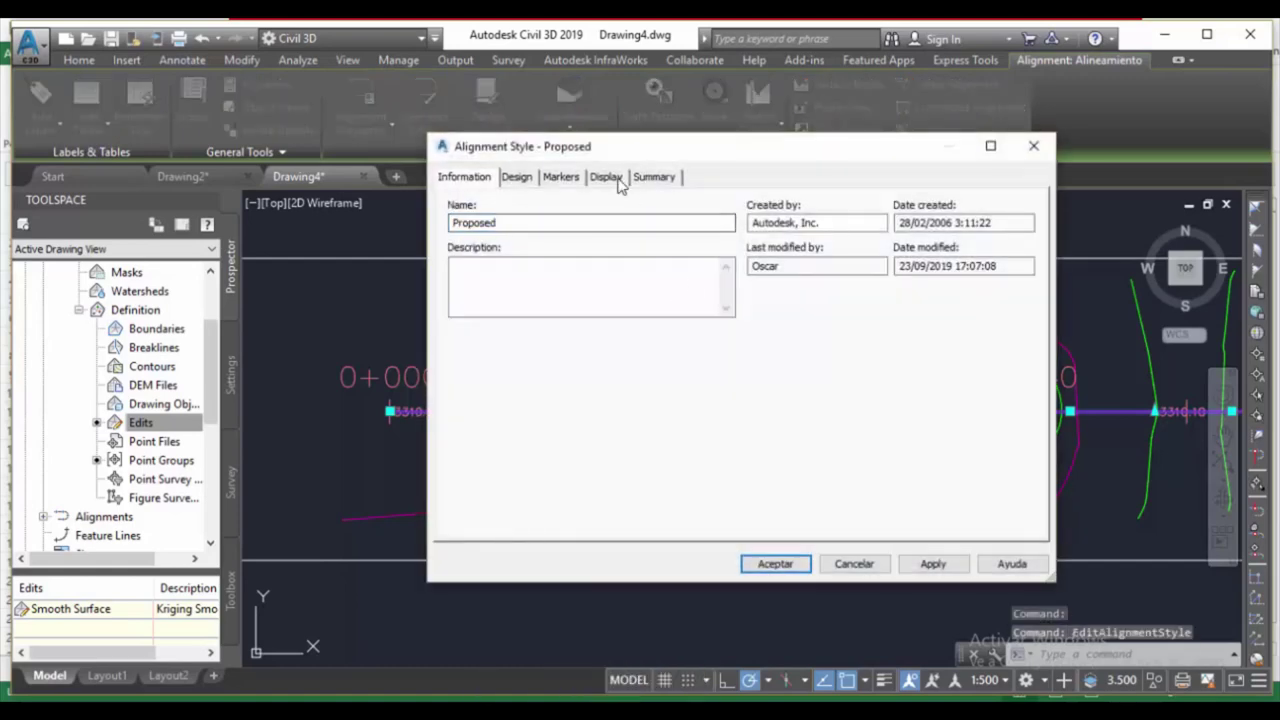
{"action": "left_click", "coordinate": [618, 182]}
{"action": "left_click", "coordinate": [750, 288]}
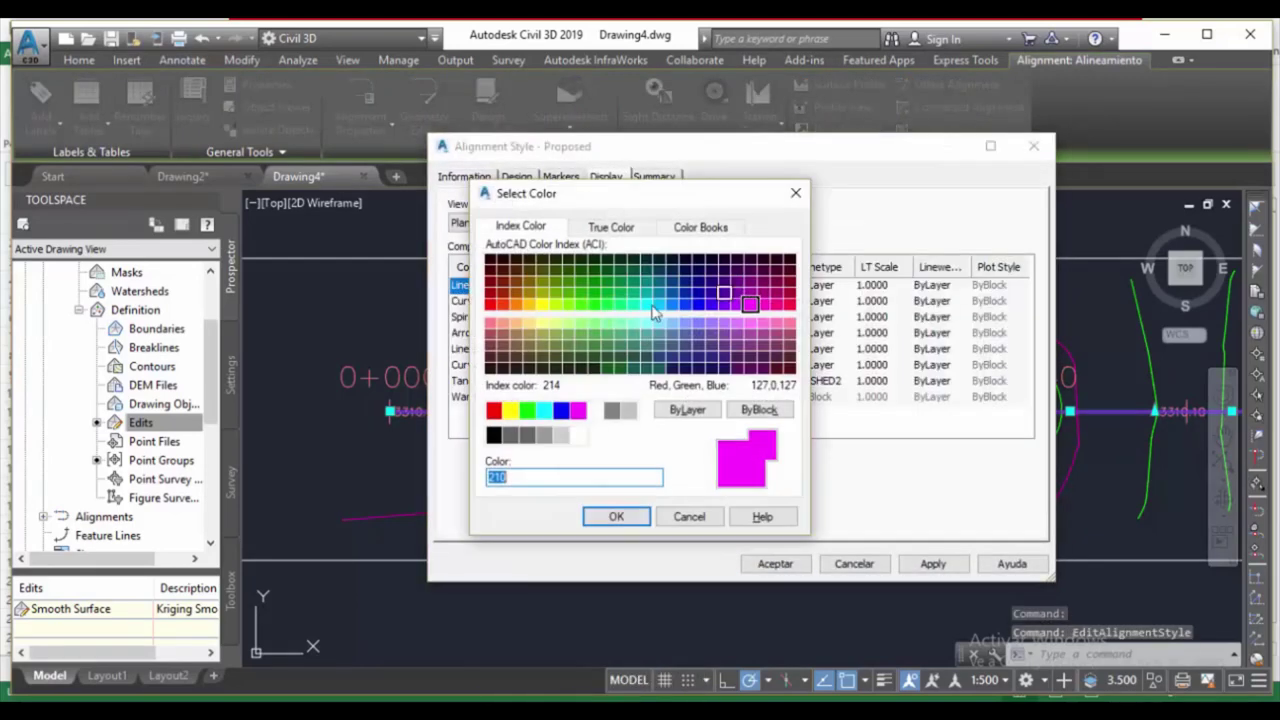
{"action": "left_click", "coordinate": [502, 305]}
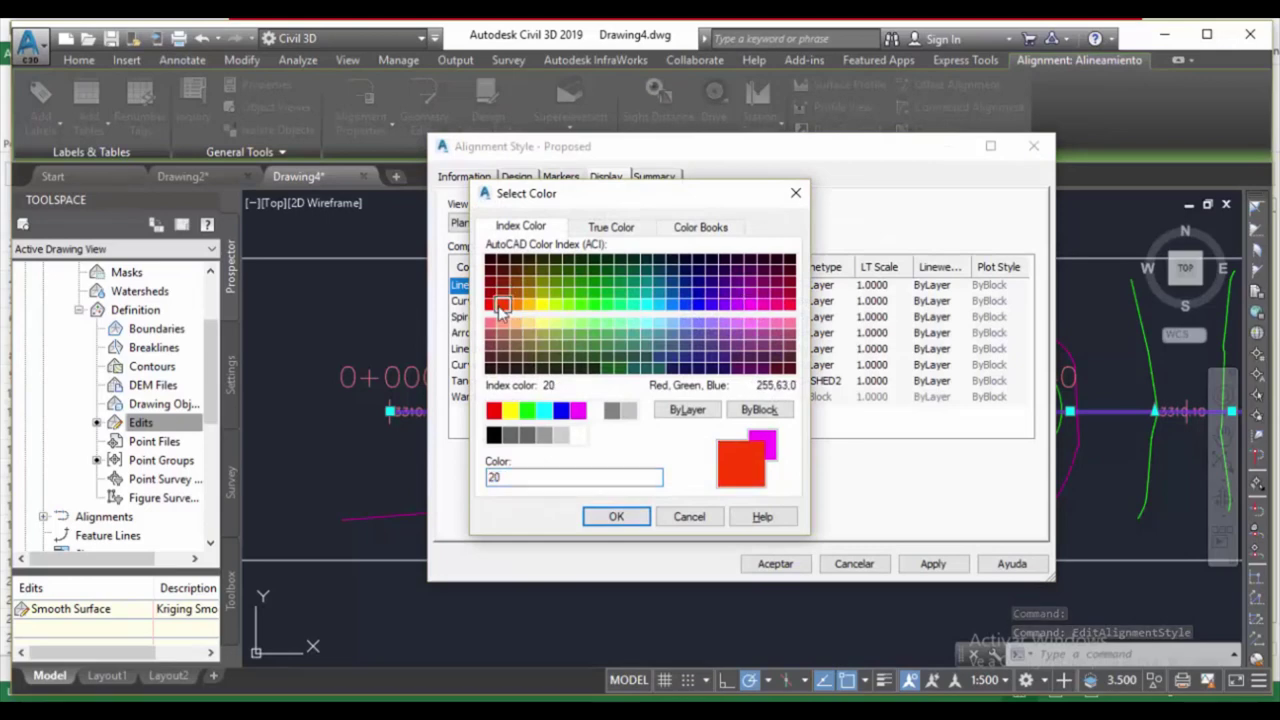
{"action": "left_click", "coordinate": [617, 517]}
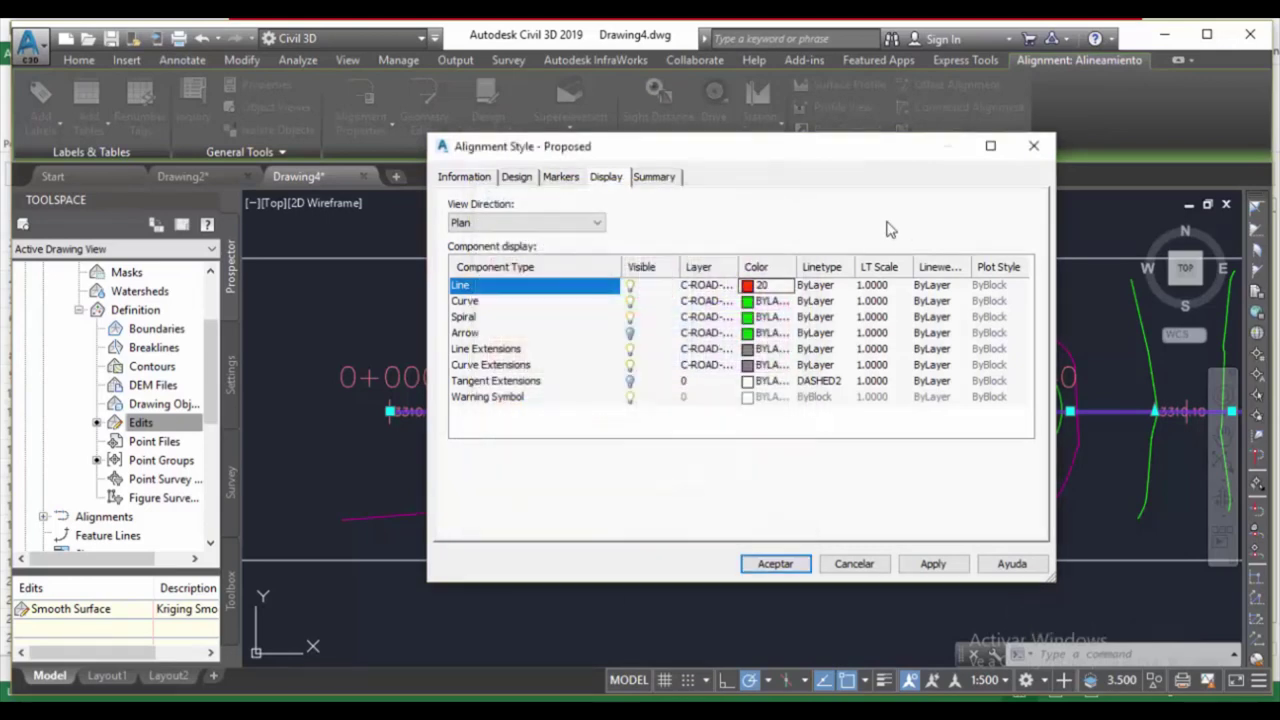
Set the Line component's lineweight to 0.30 mm, accept the style, and turn on lineweight display in the drawing.
{"action": "left_click", "coordinate": [918, 287]}
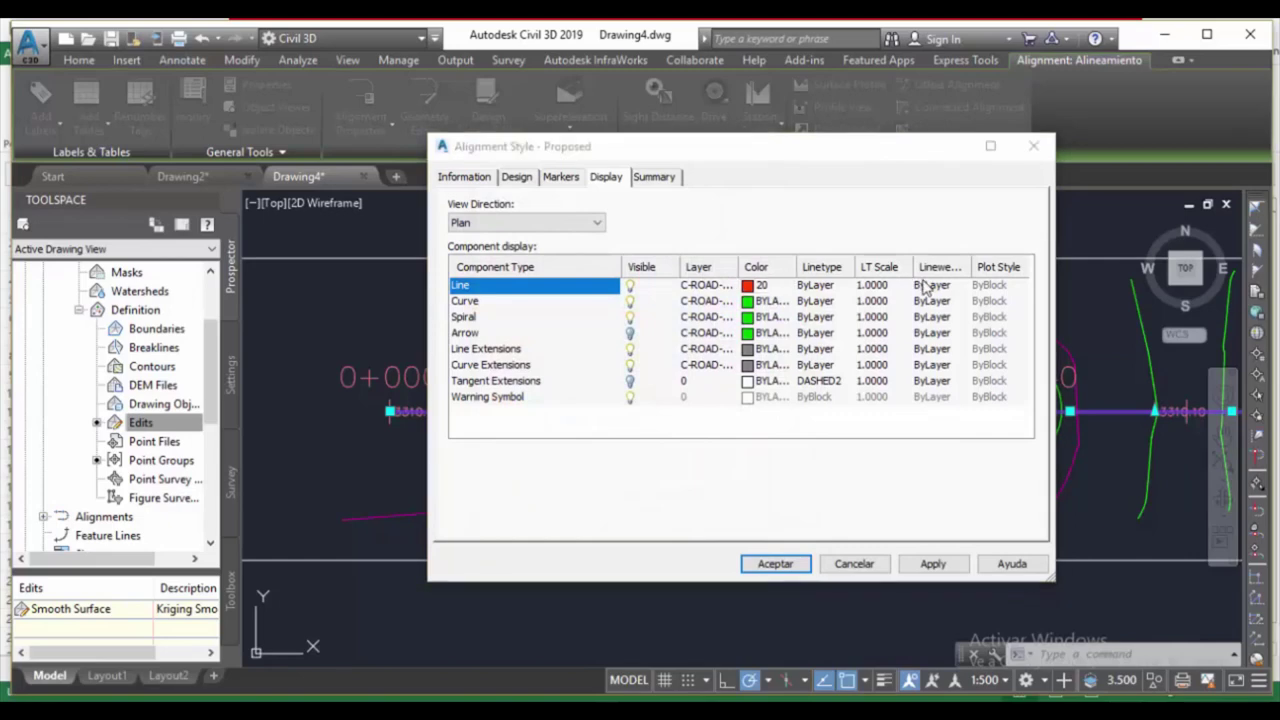
{"action": "scroll", "coordinate": [735, 287], "scroll_direction": "down", "scroll_amount": 1}
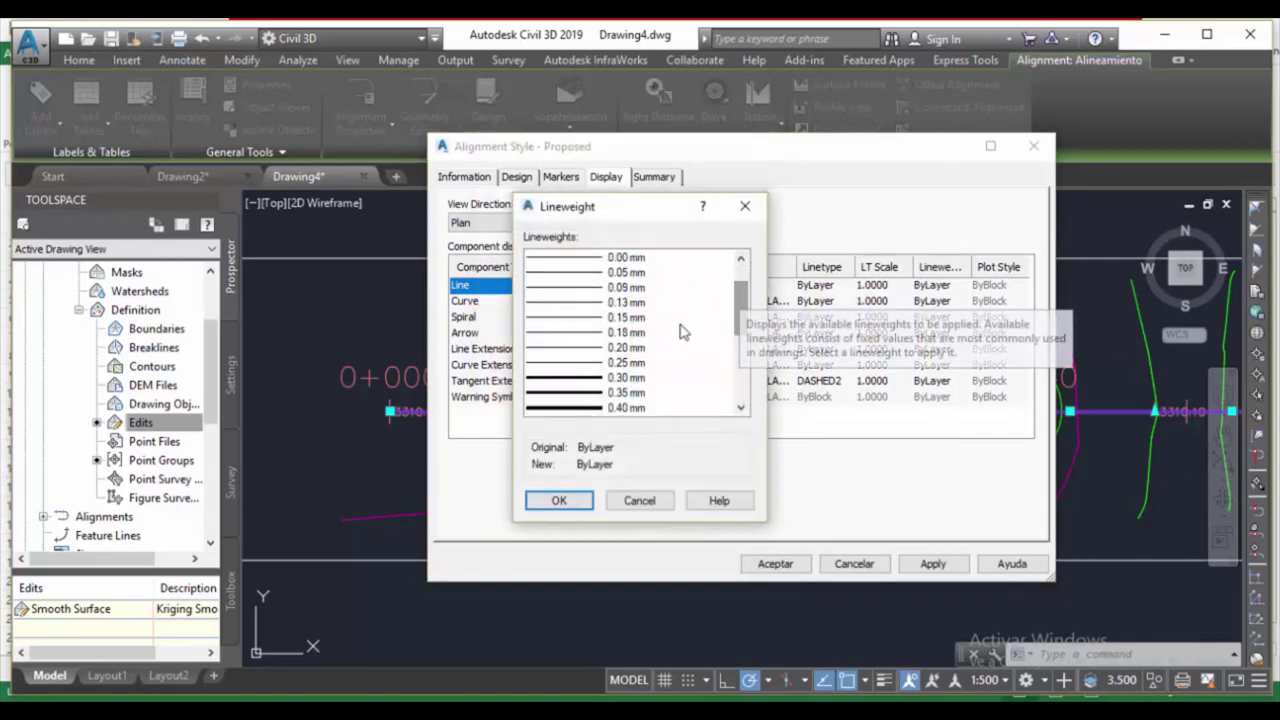
{"action": "left_click", "coordinate": [625, 377]}
{"action": "left_click", "coordinate": [560, 501]}
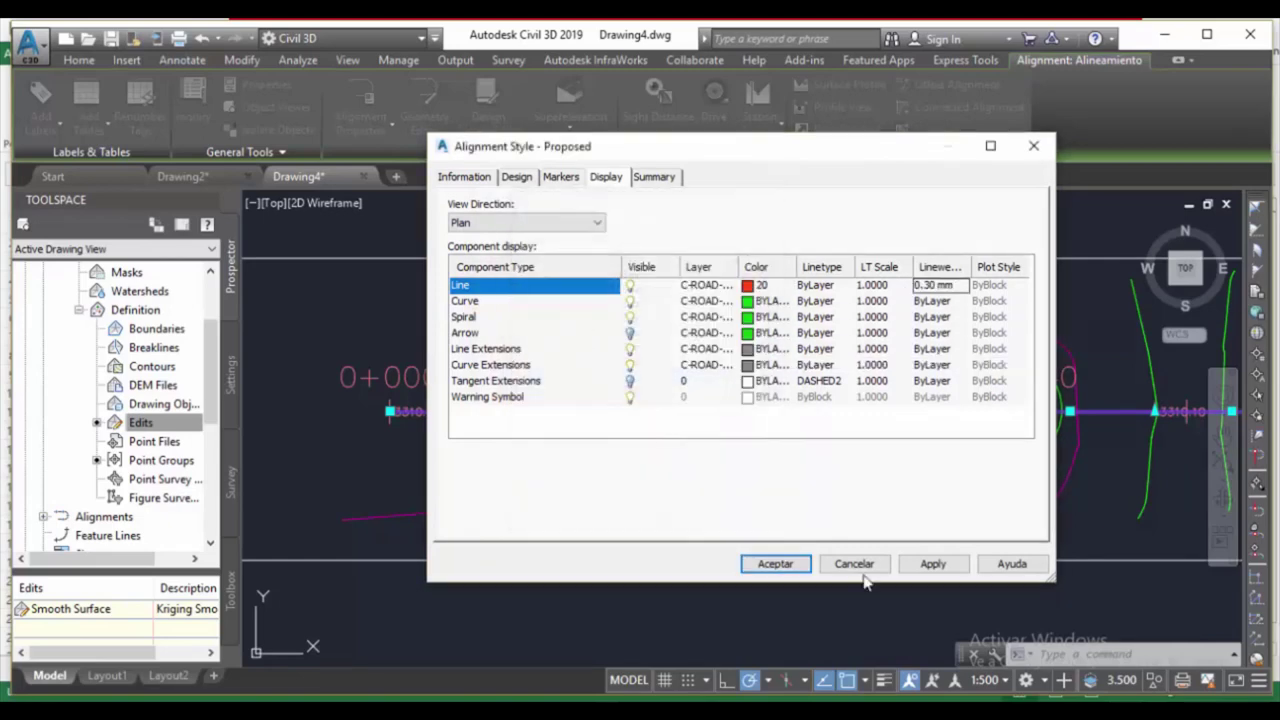
{"action": "left_click", "coordinate": [898, 563]}
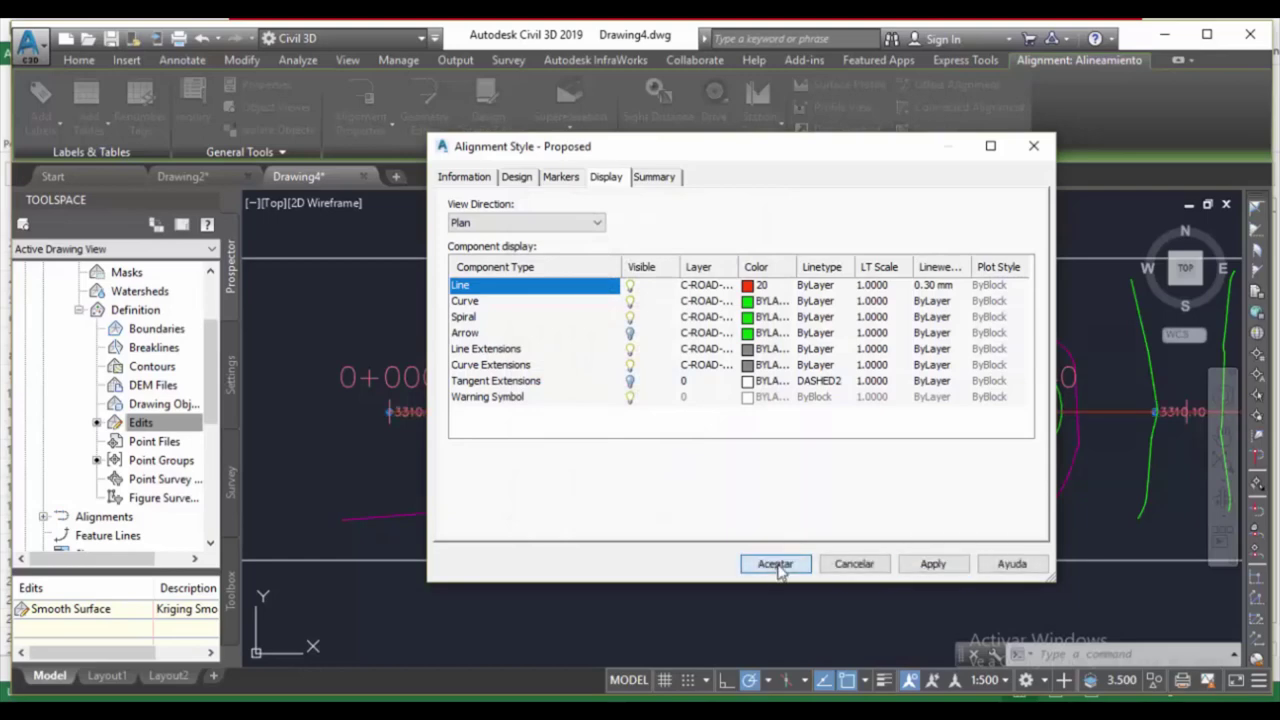
{"action": "left_click", "coordinate": [776, 565]}
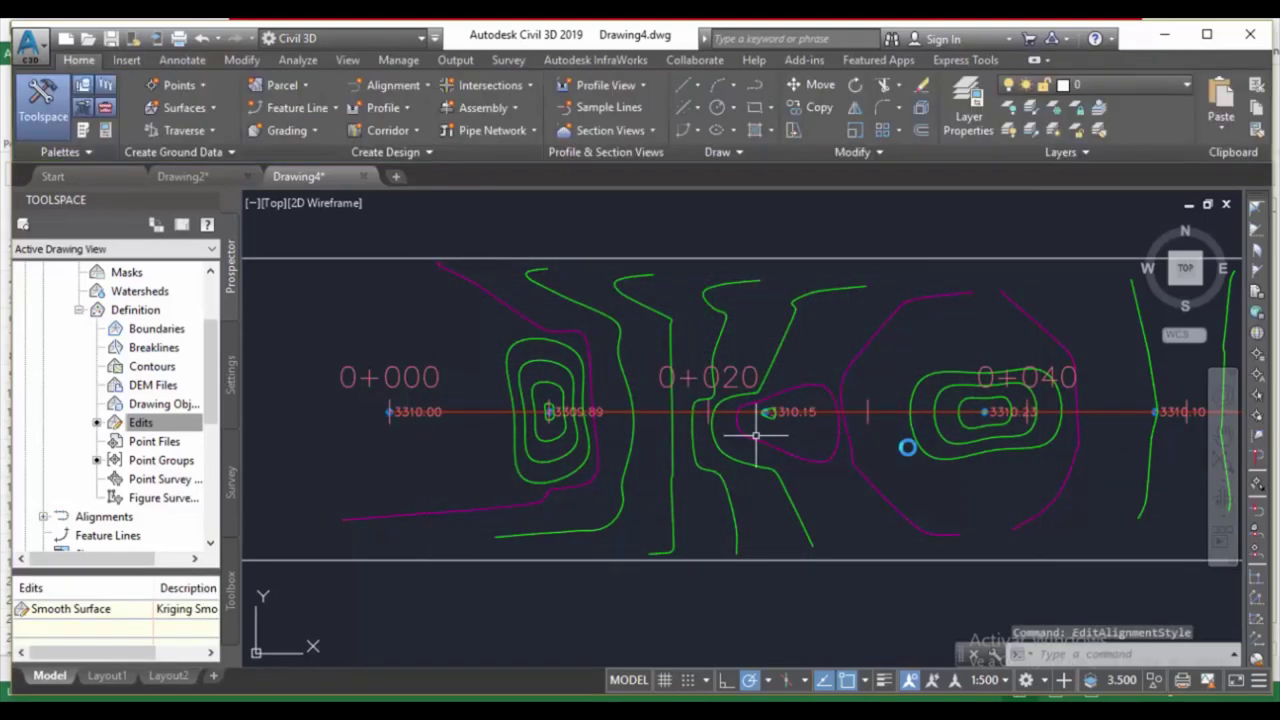
{"action": "left_click", "coordinate": [884, 681]}
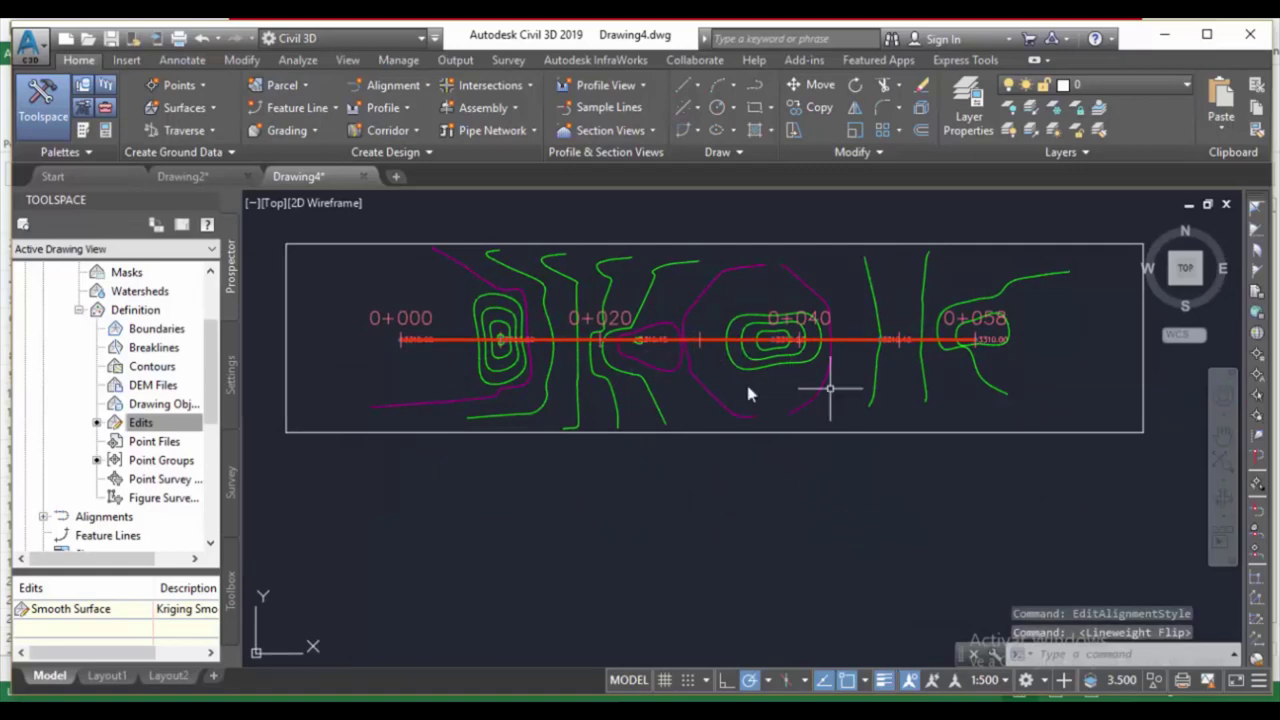
Create a surface profile from Superficie along the full station range of Alineamiento, adding it to the profile list.
{"action": "scroll", "coordinate": [745, 385], "scroll_direction": "down", "scroll_amount": 4}
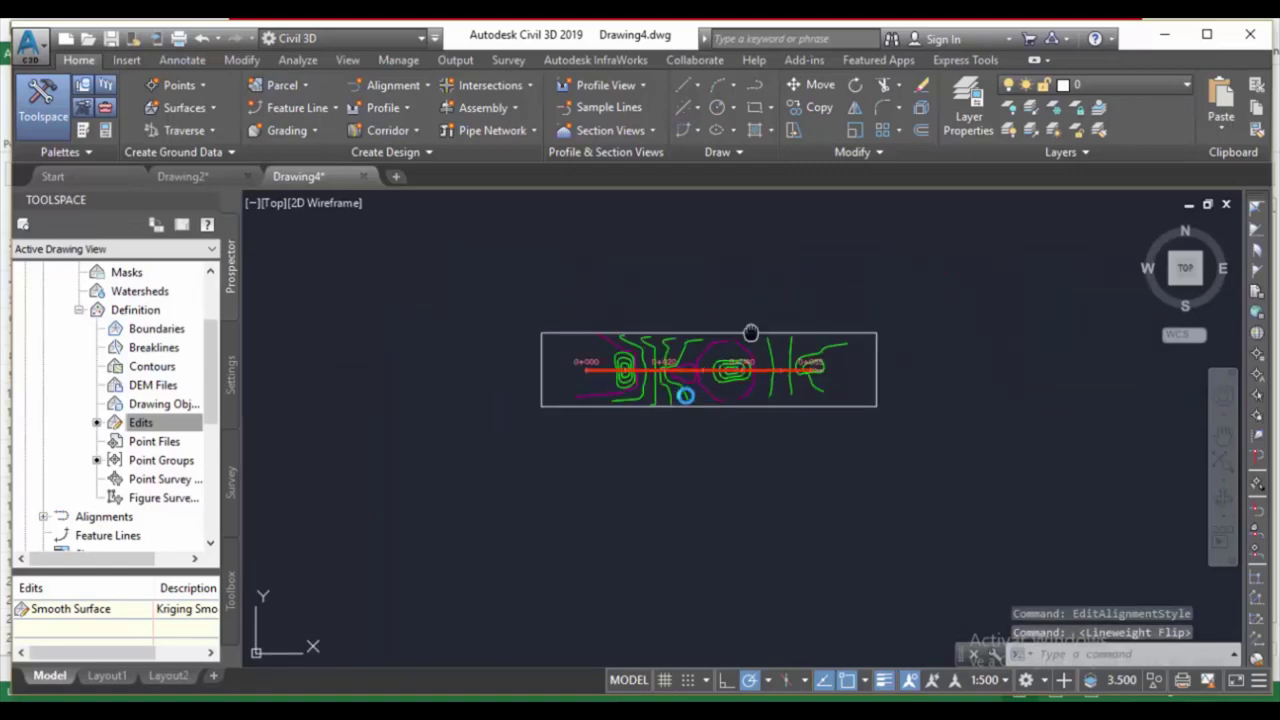
{"action": "middle_click_drag", "start_coordinate": [751, 333], "coordinate": [677, 371]}
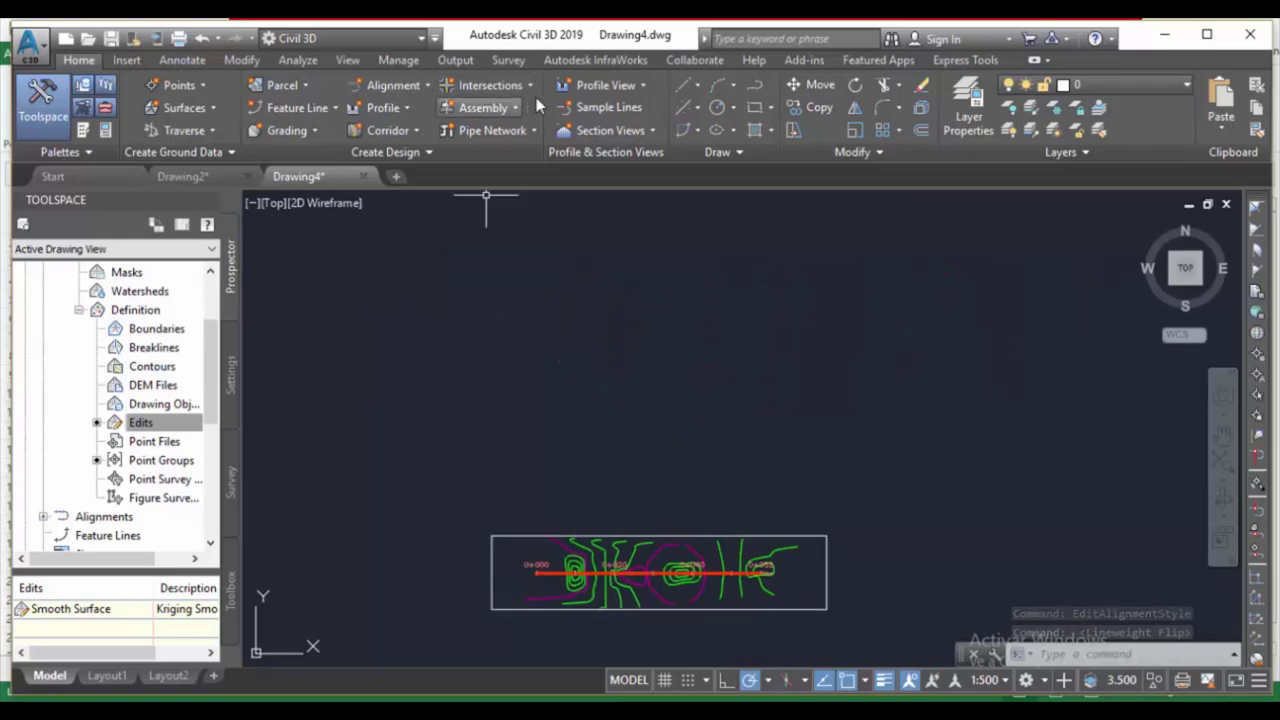
{"action": "left_click", "coordinate": [405, 109]}
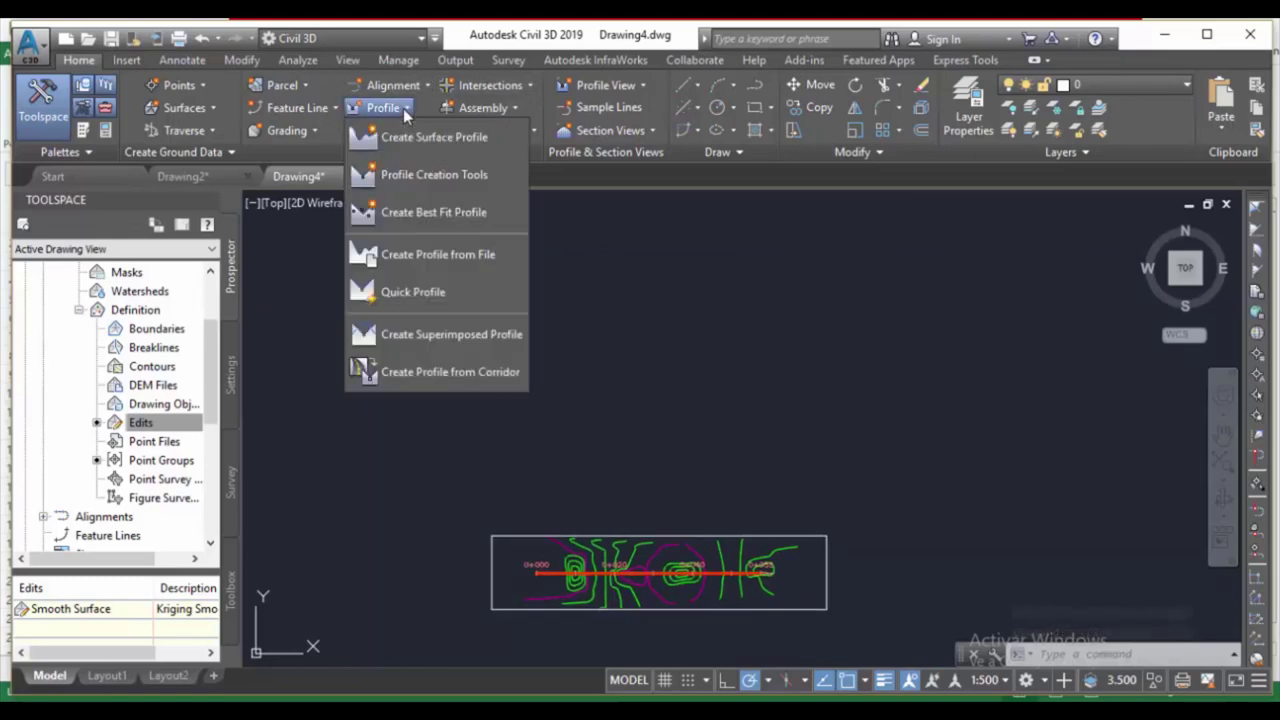
{"action": "left_click", "coordinate": [453, 143]}
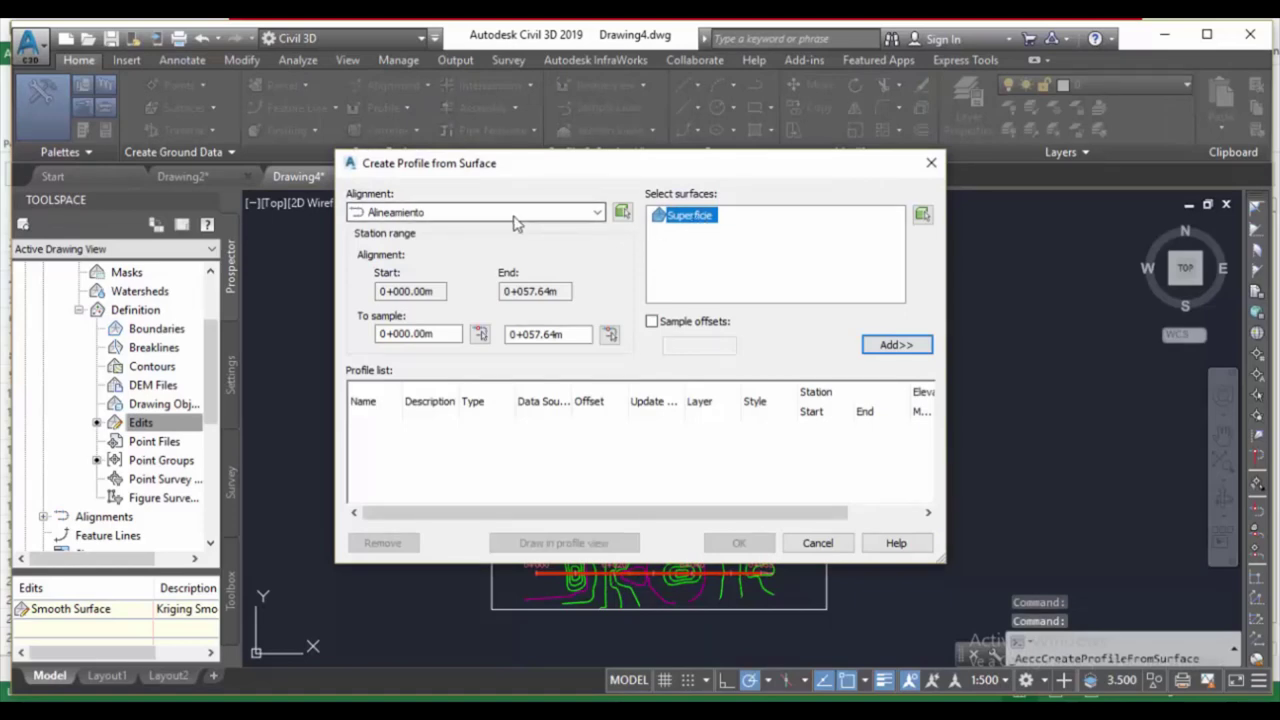
{"action": "left_click", "coordinate": [896, 345]}
{"action": "left_click", "coordinate": [556, 438]}
Draw the surface profile in a profile view with the Profile View style and automatic height, placing it above the plan of the surface.
{"action": "left_click", "coordinate": [563, 543]}
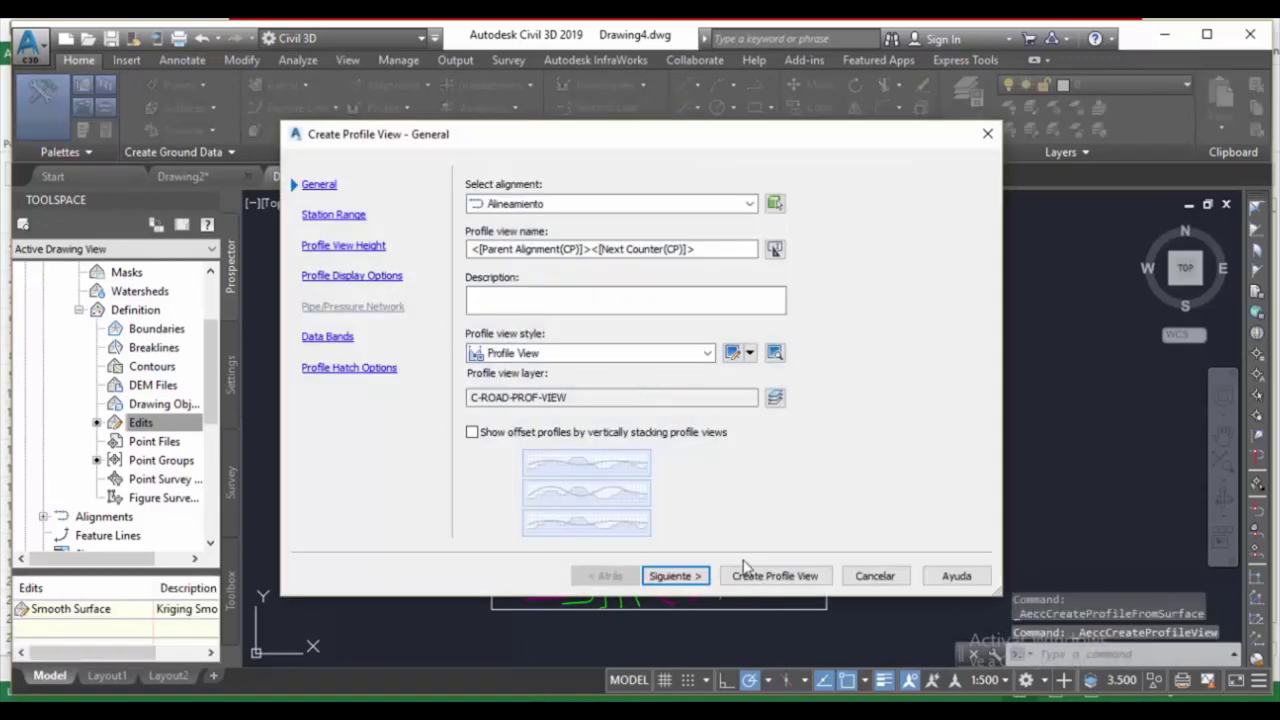
{"action": "left_click", "coordinate": [686, 575]}
{"action": "left_click", "coordinate": [698, 578]}
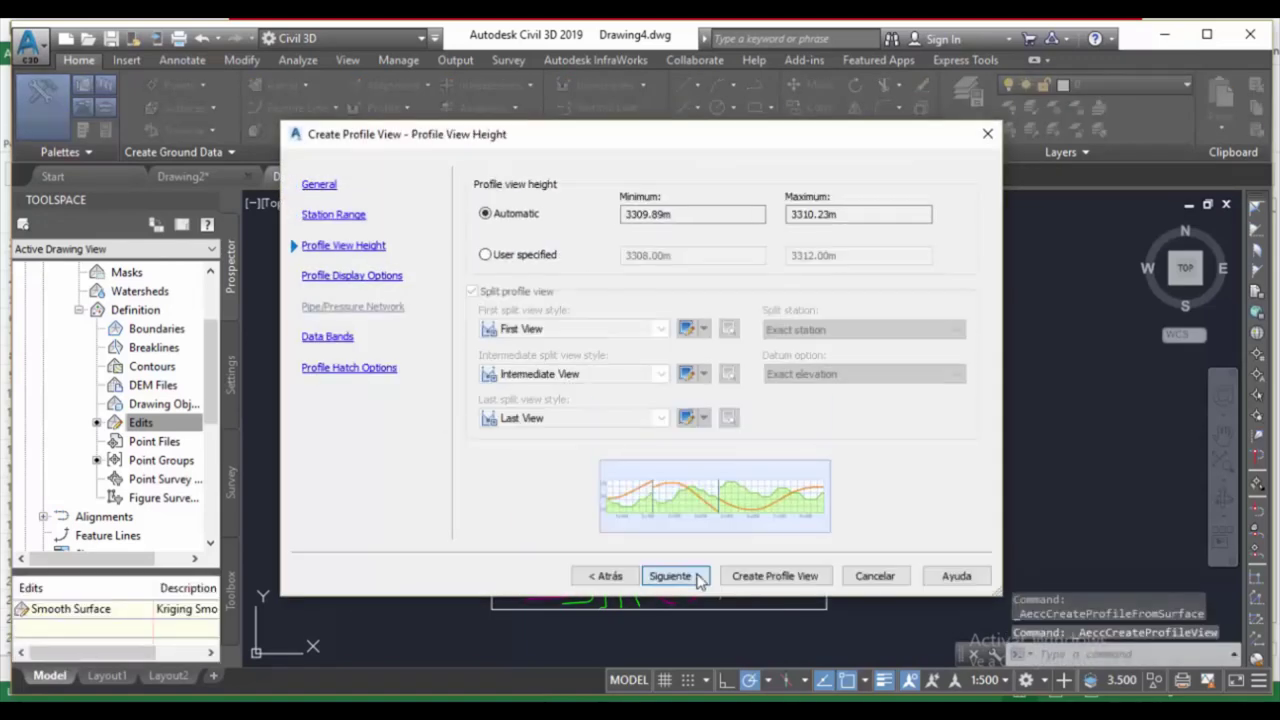
{"action": "left_click", "coordinate": [700, 580]}
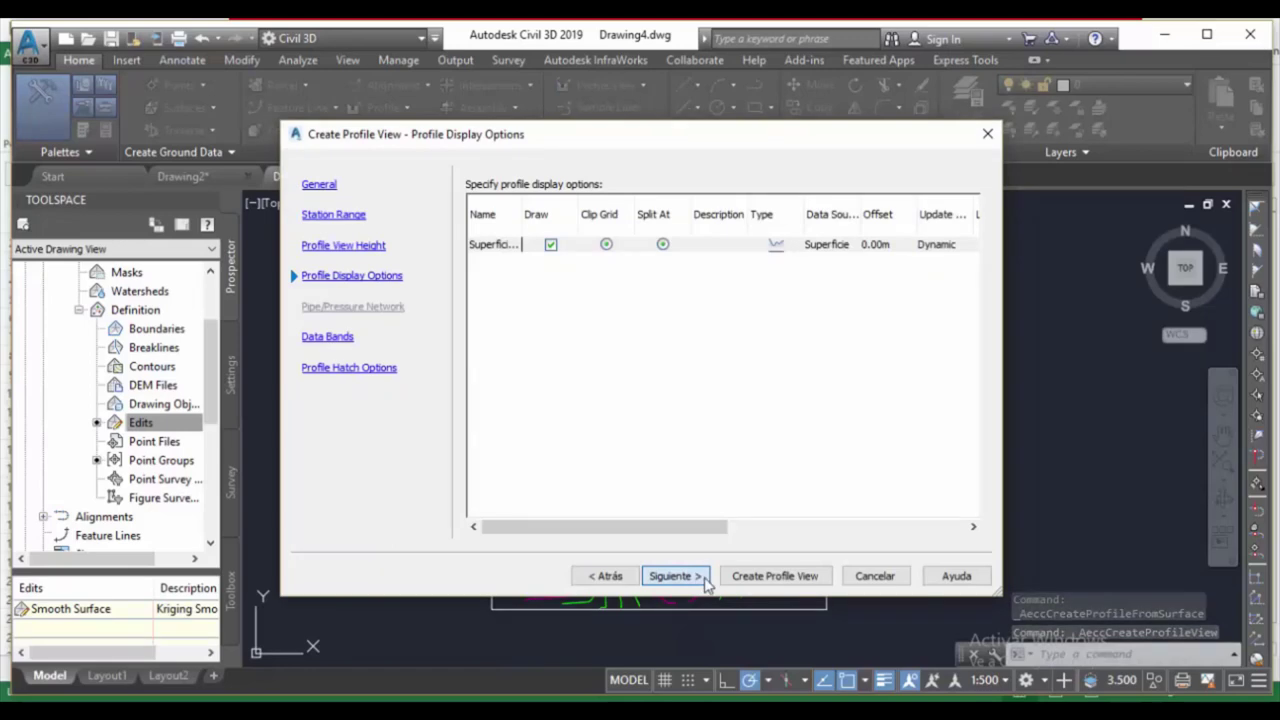
{"action": "left_click", "coordinate": [704, 580]}
{"action": "left_click", "coordinate": [672, 578]}
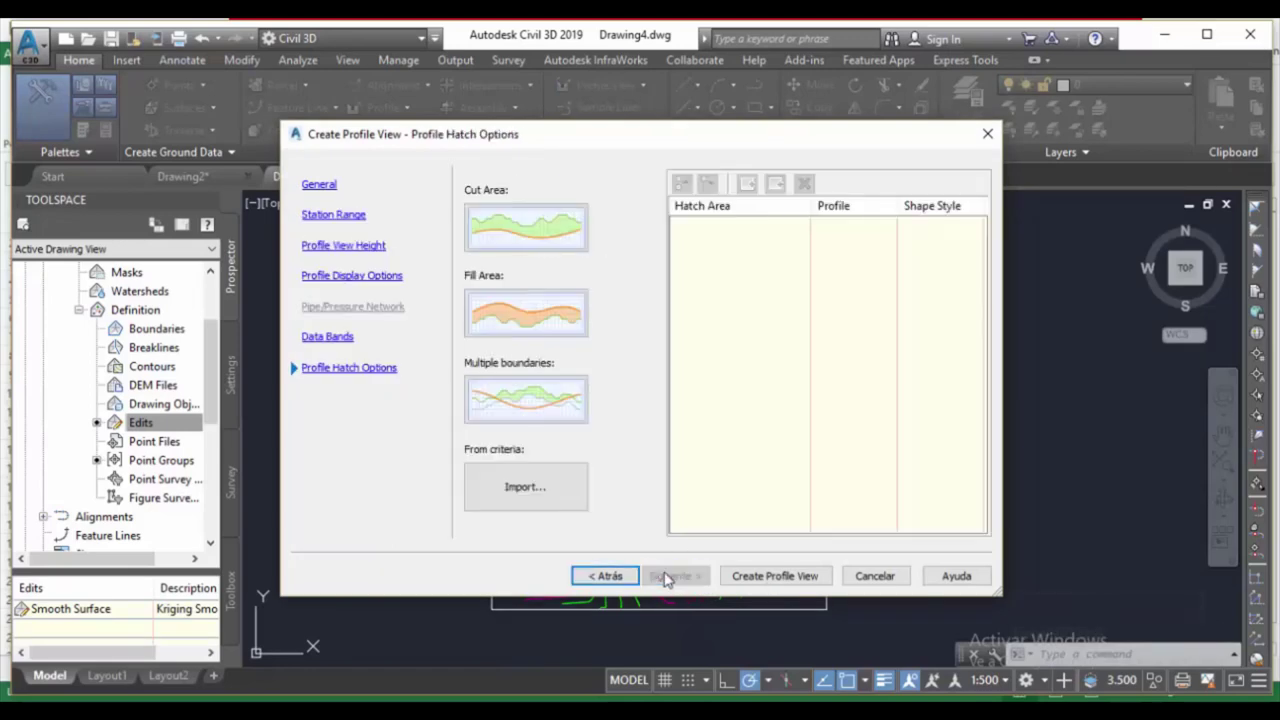
{"action": "left_click", "coordinate": [774, 576]}
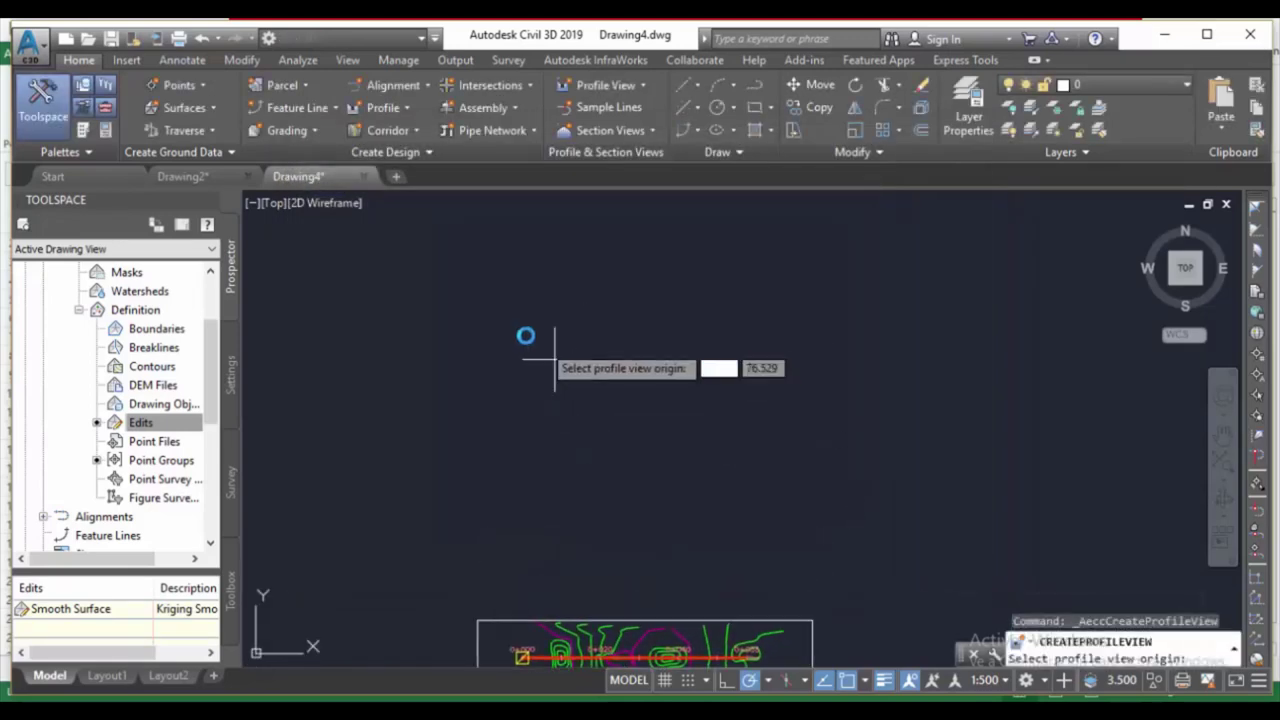
{"action": "left_click", "coordinate": [488, 330]}
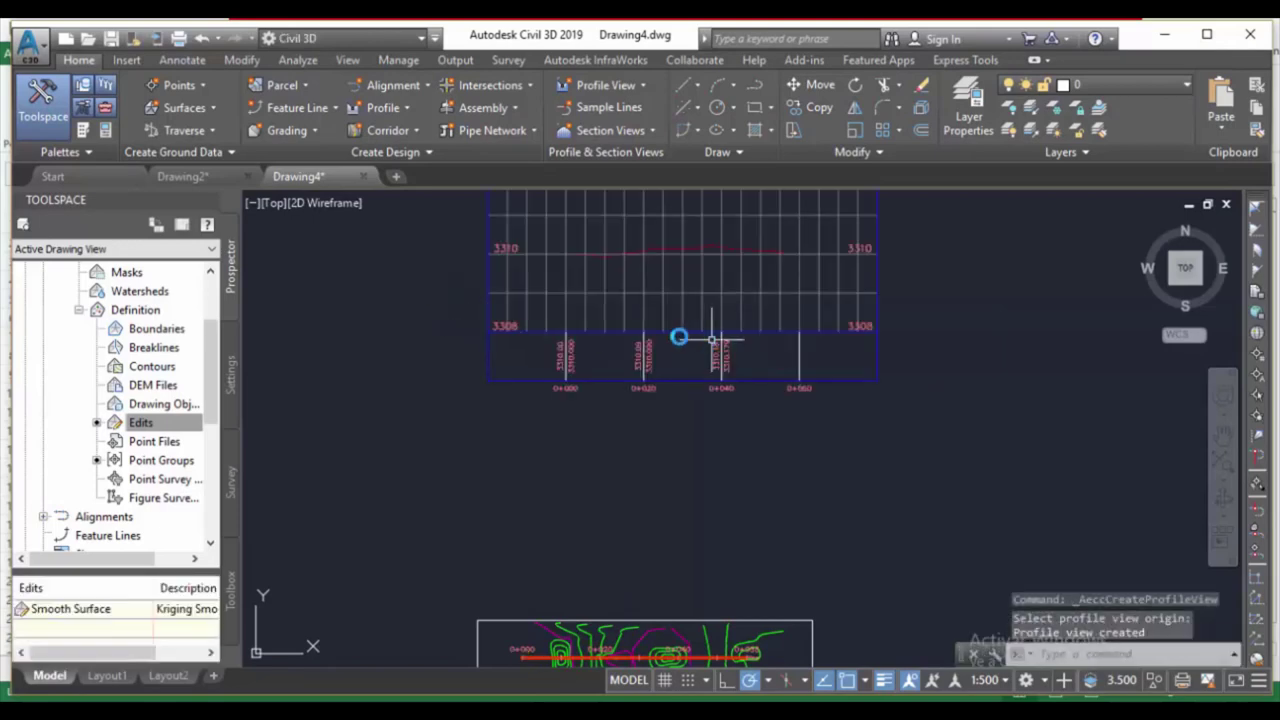
Try the 1:1000 annotation scale on the profile view and return it to 1:500.
{"action": "middle_click_drag", "start_coordinate": [686, 334], "coordinate": [651, 411]}
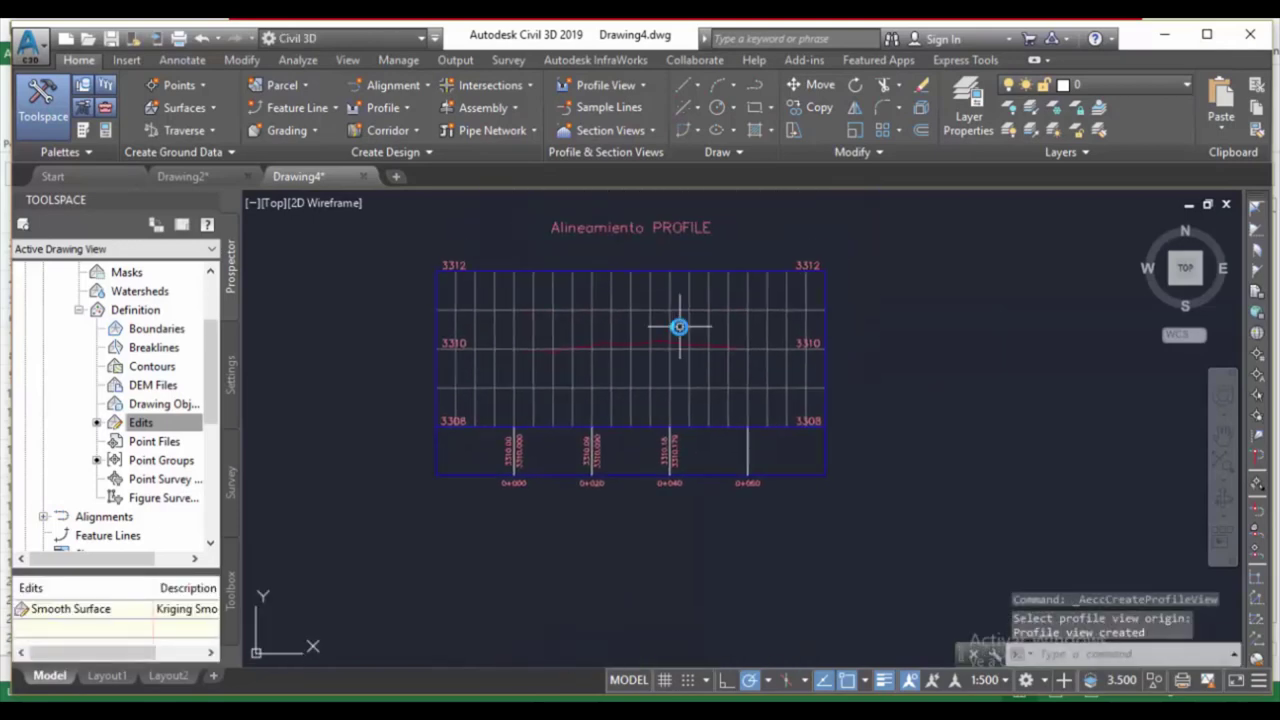
{"action": "scroll", "coordinate": [676, 330], "scroll_direction": "down", "scroll_amount": 2}
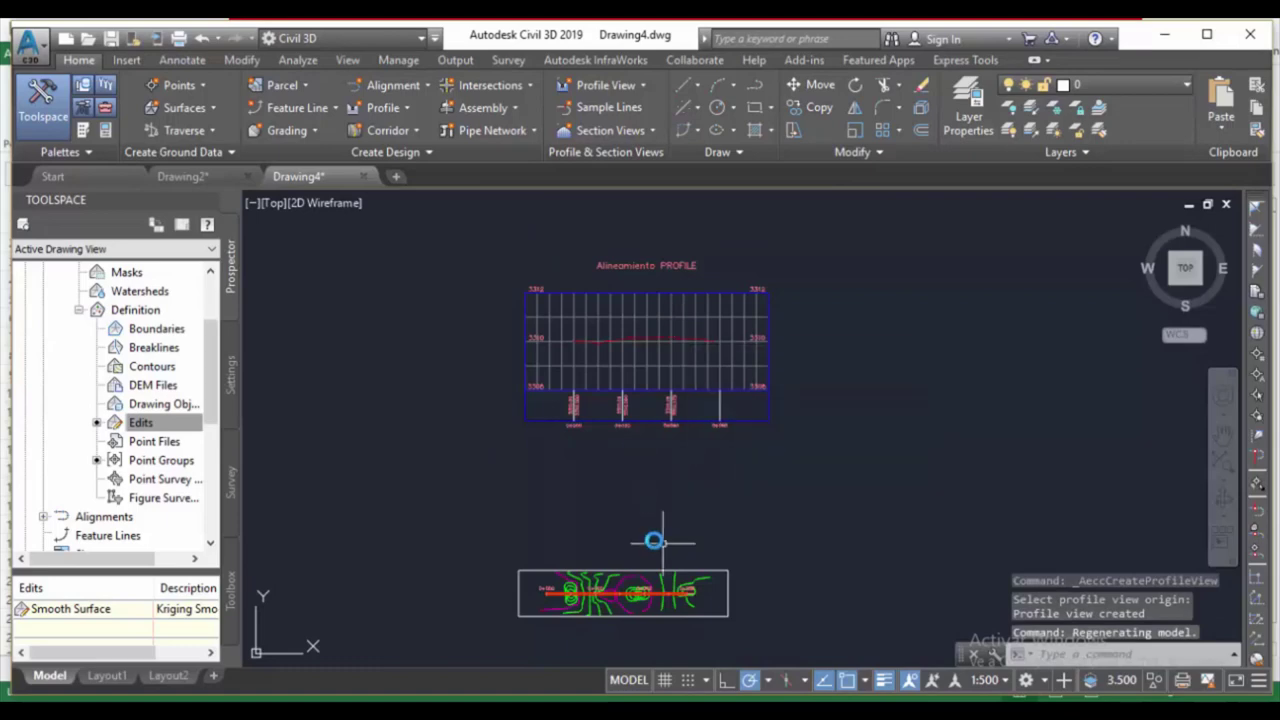
{"action": "scroll", "coordinate": [641, 300], "scroll_direction": "up", "scroll_amount": 2}
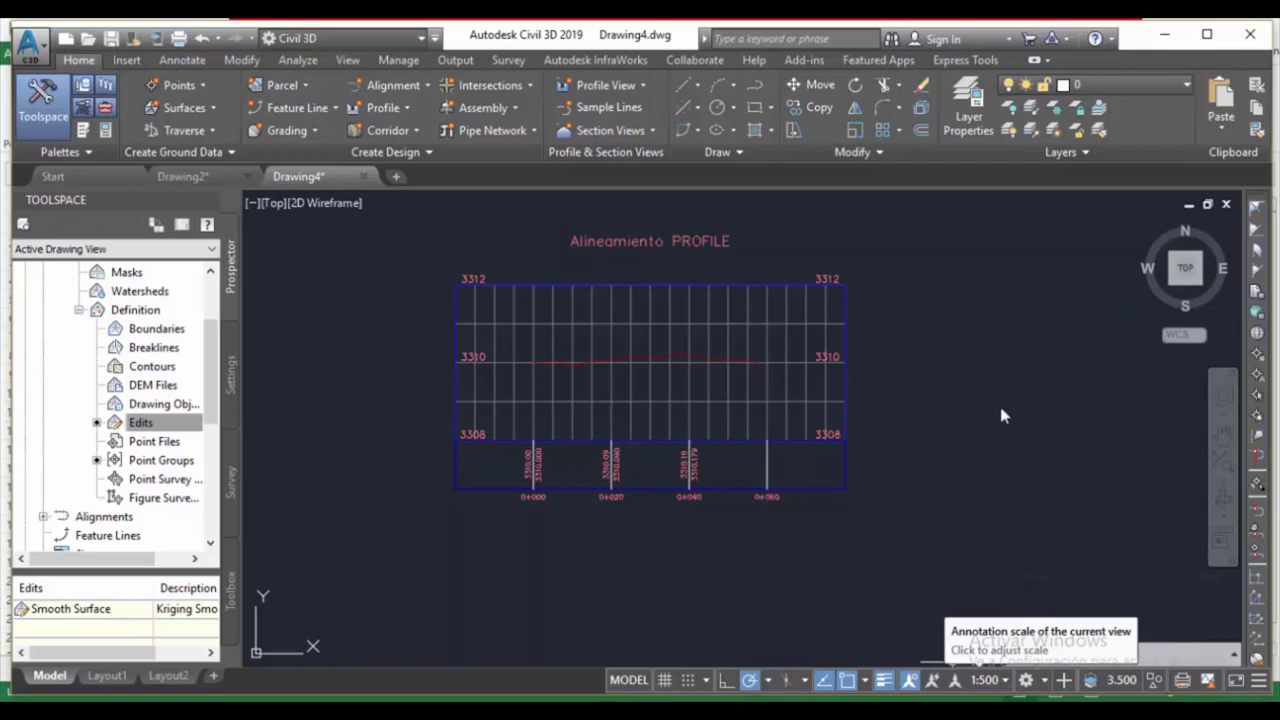
{"action": "left_click", "coordinate": [985, 680]}
{"action": "left_click", "coordinate": [987, 488]}
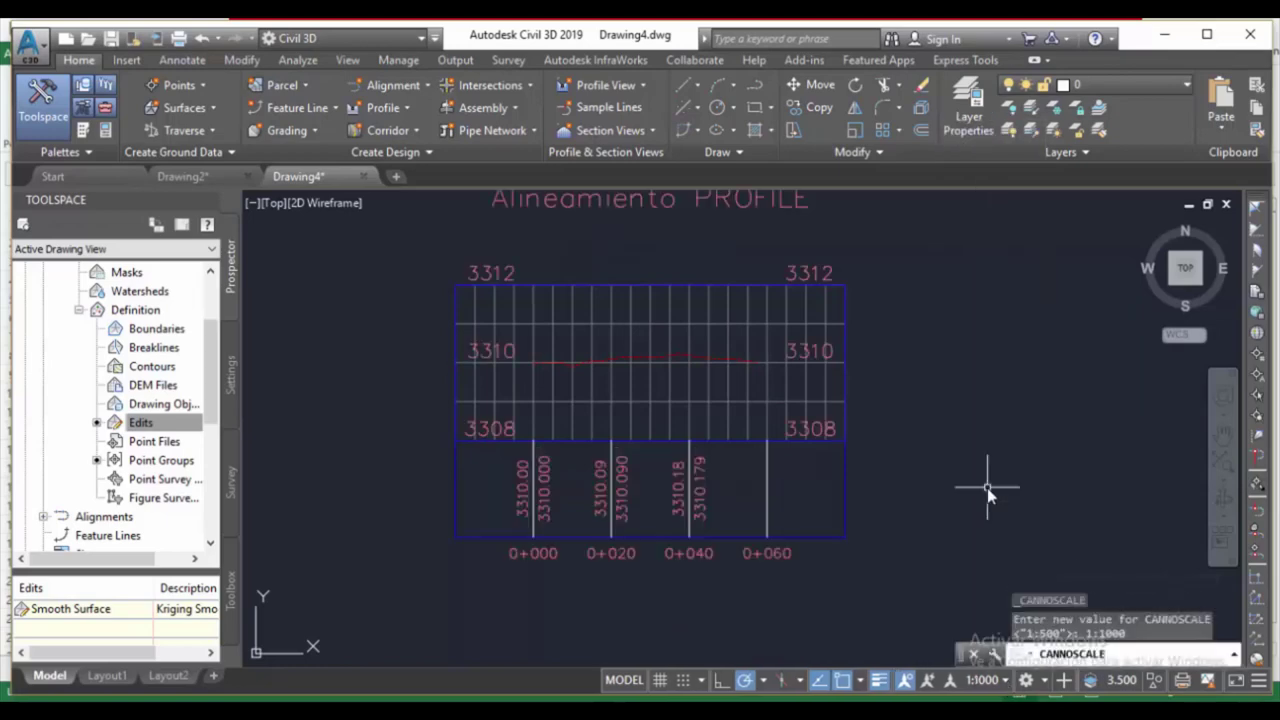
{"action": "left_click", "coordinate": [1008, 683]}
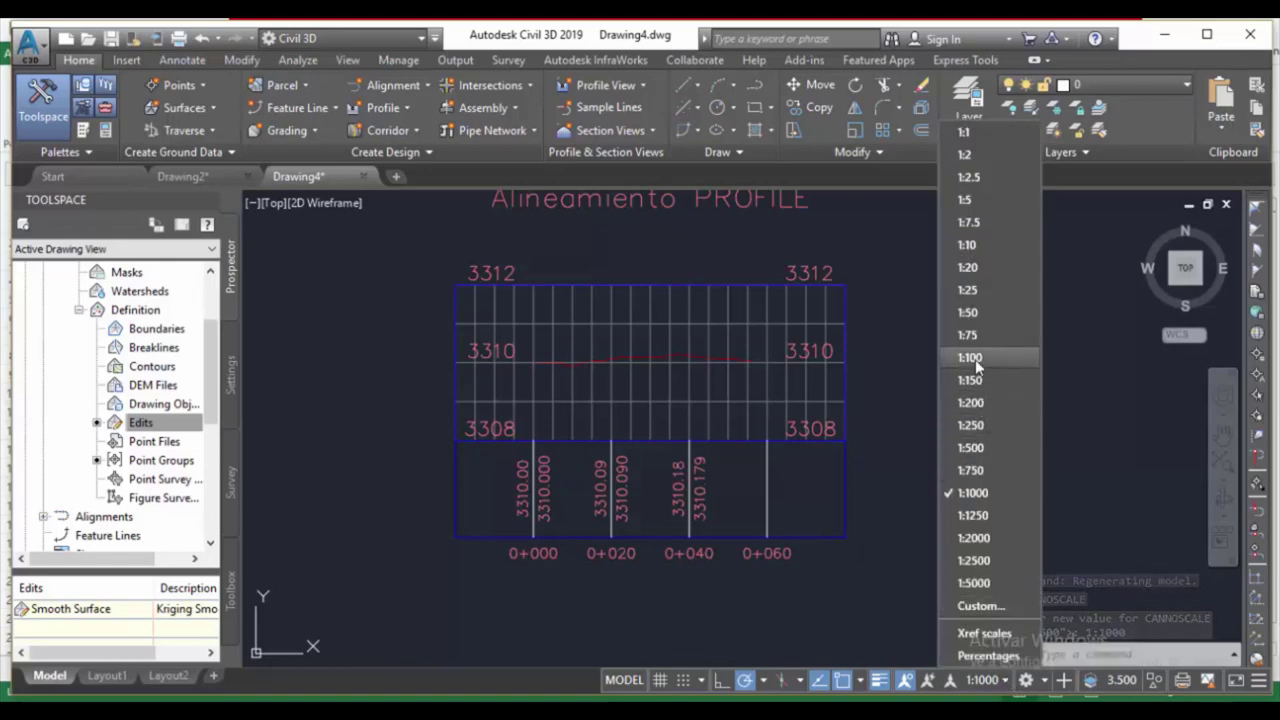
{"action": "left_click", "coordinate": [980, 448]}
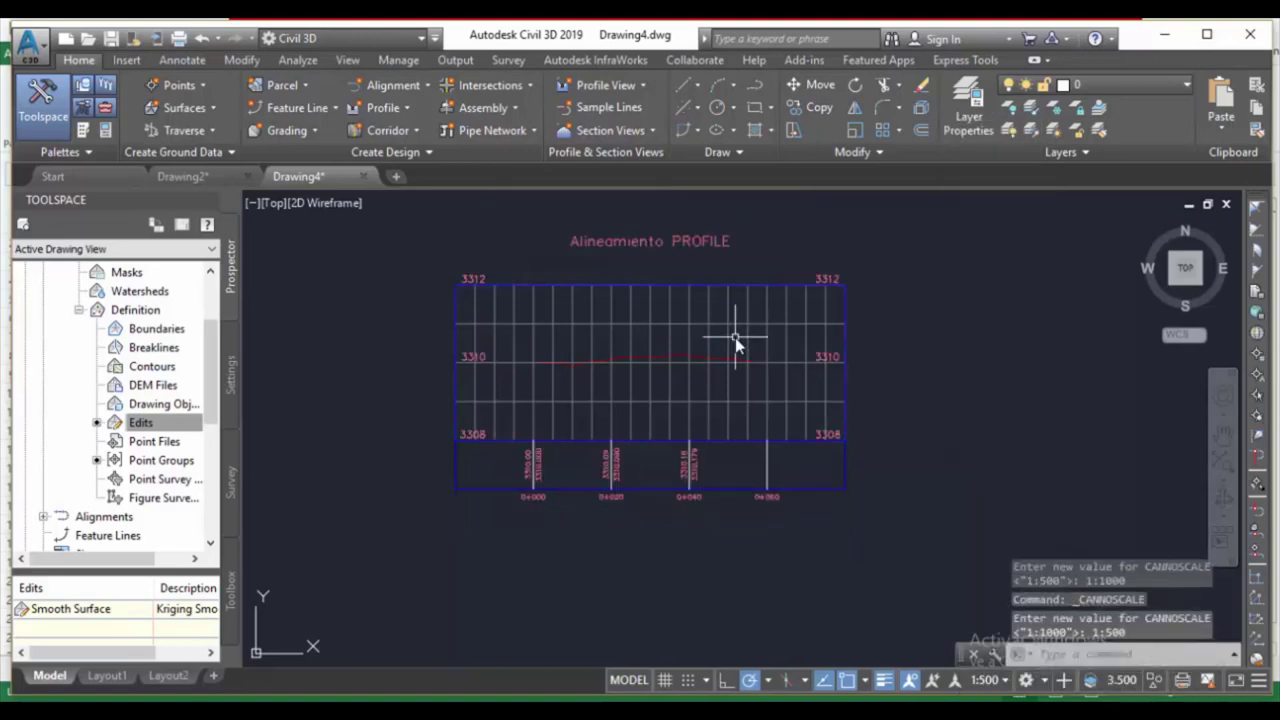
{"action": "middle_click_drag", "start_coordinate": [735, 337], "coordinate": [713, 366]}
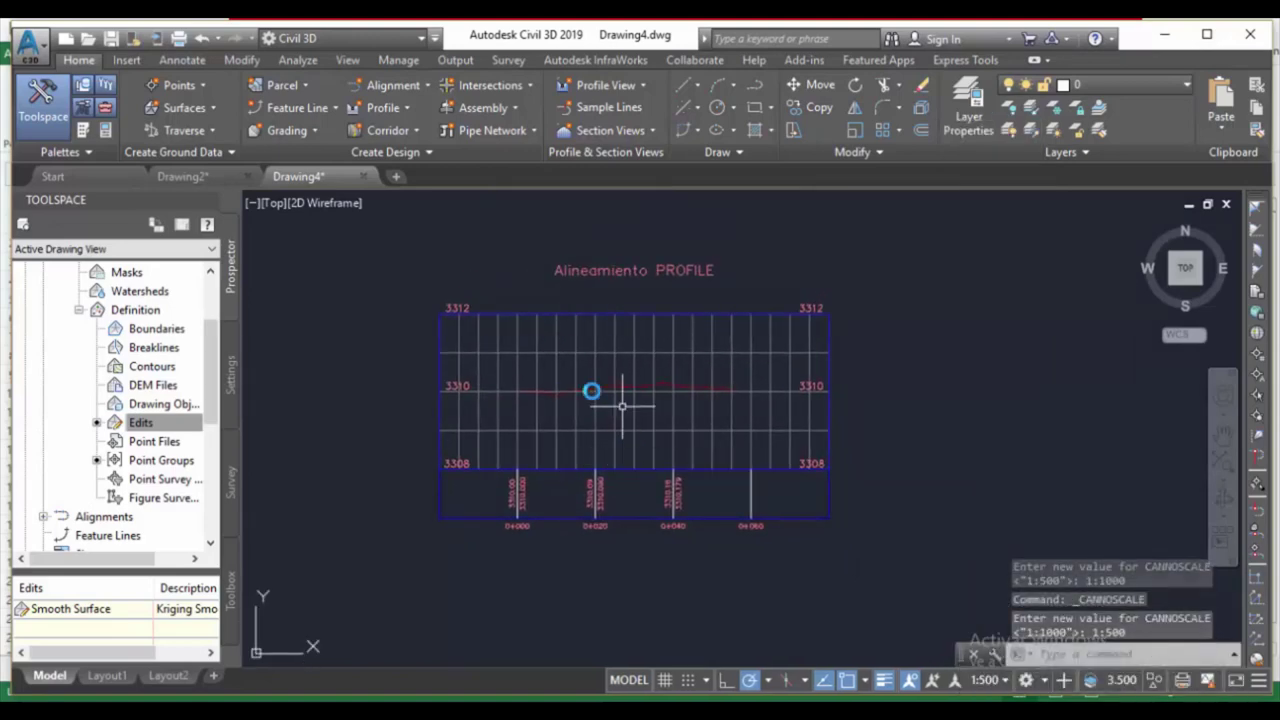
{"action": "scroll", "coordinate": [585, 390], "scroll_direction": "up", "scroll_amount": 2}
{"action": "middle_click_drag", "start_coordinate": [681, 408], "coordinate": [687, 442]}
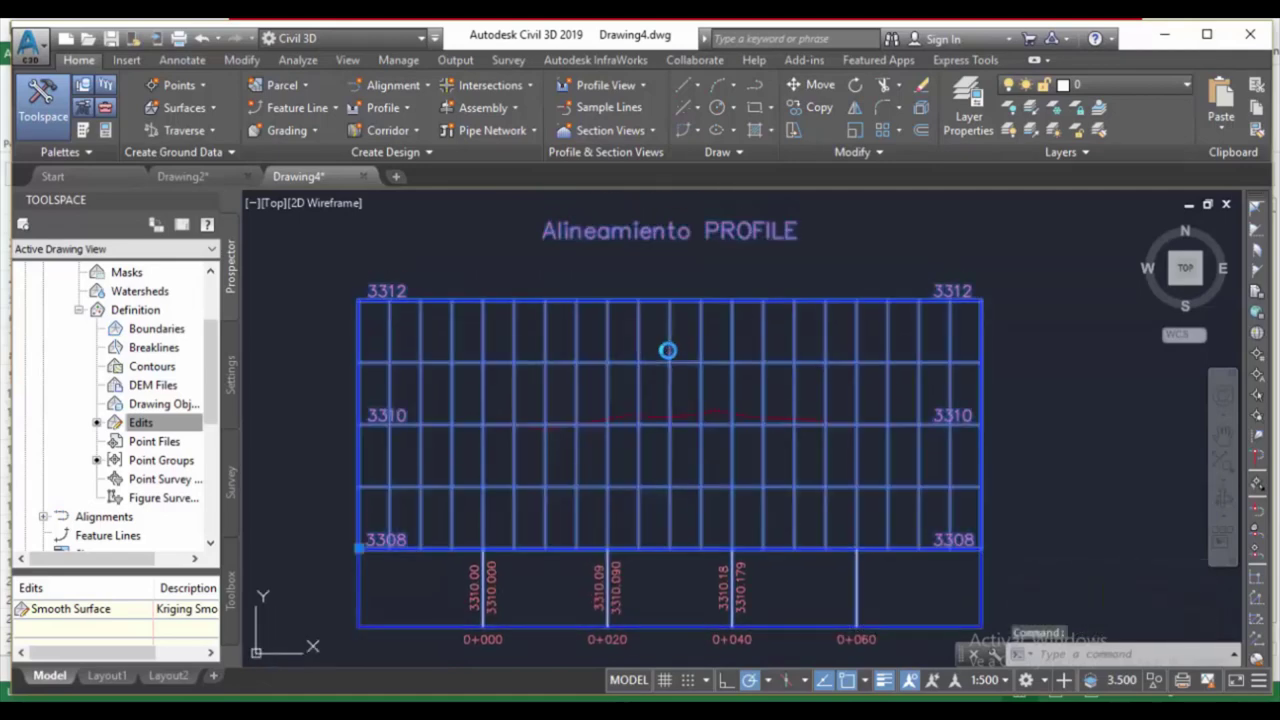
{"action": "left_click", "coordinate": [668, 350]}
{"action": "right_click", "coordinate": [750, 562]}
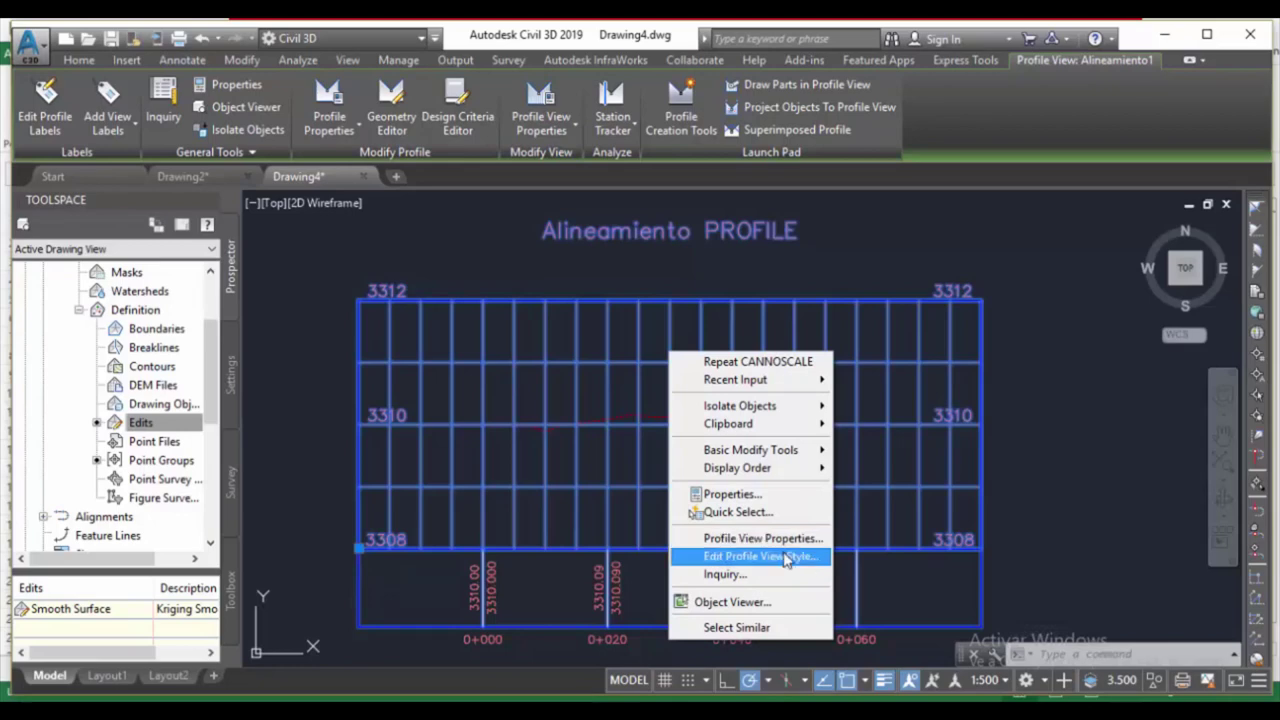
{"action": "key", "text": "Escape"}
{"action": "key", "text": "Escape"}
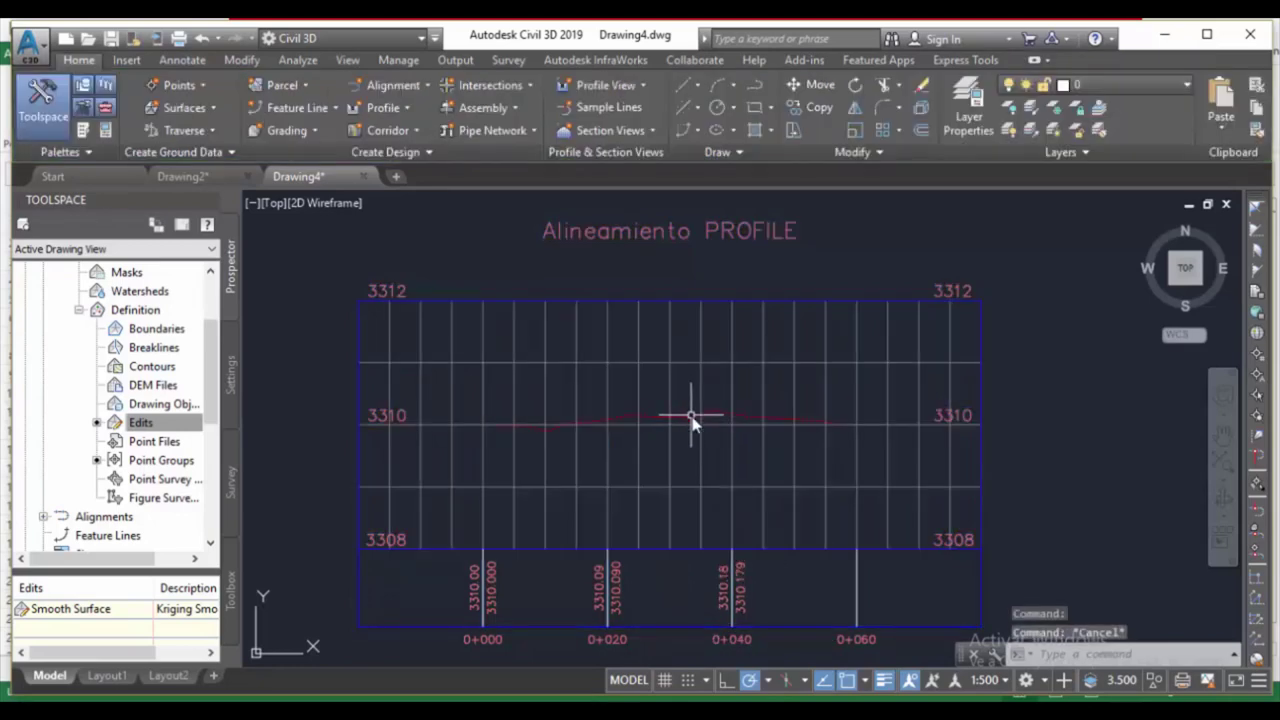
Edit the surface profile's style and set the Line component's color to yellow, index 50.
{"action": "left_click", "coordinate": [693, 418]}
{"action": "right_click", "coordinate": [693, 418]}
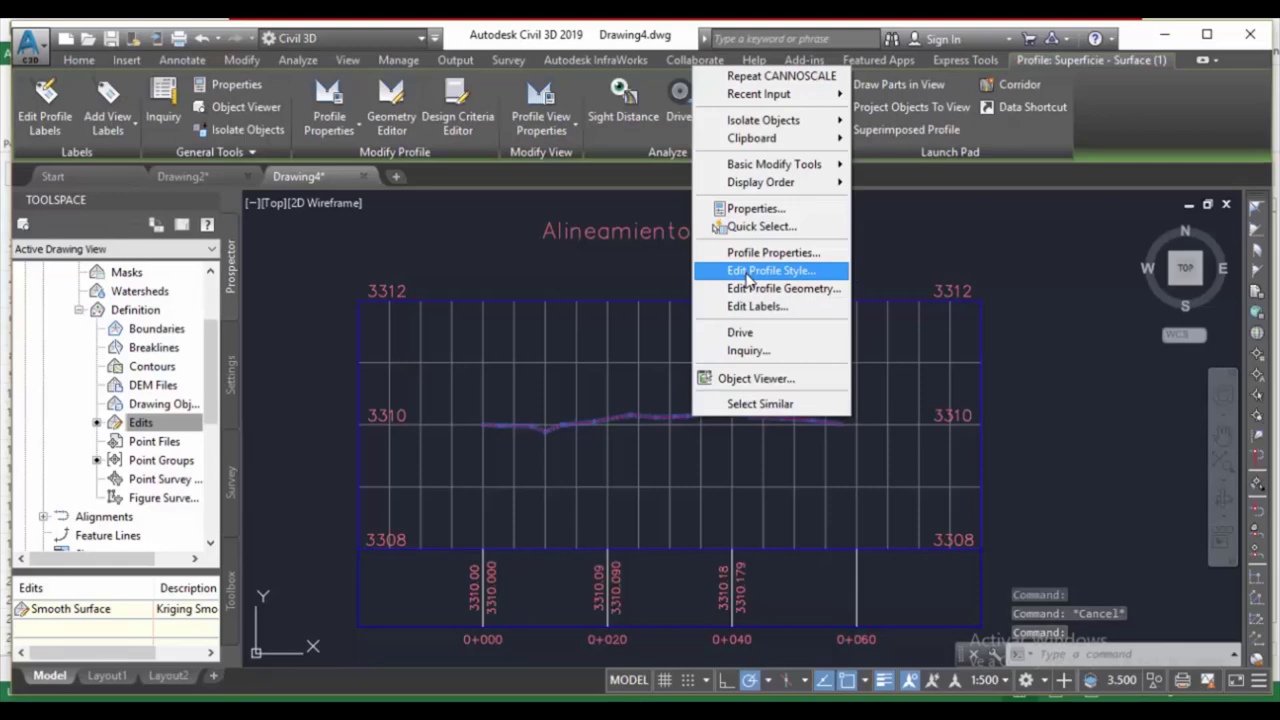
{"action": "left_click", "coordinate": [815, 274]}
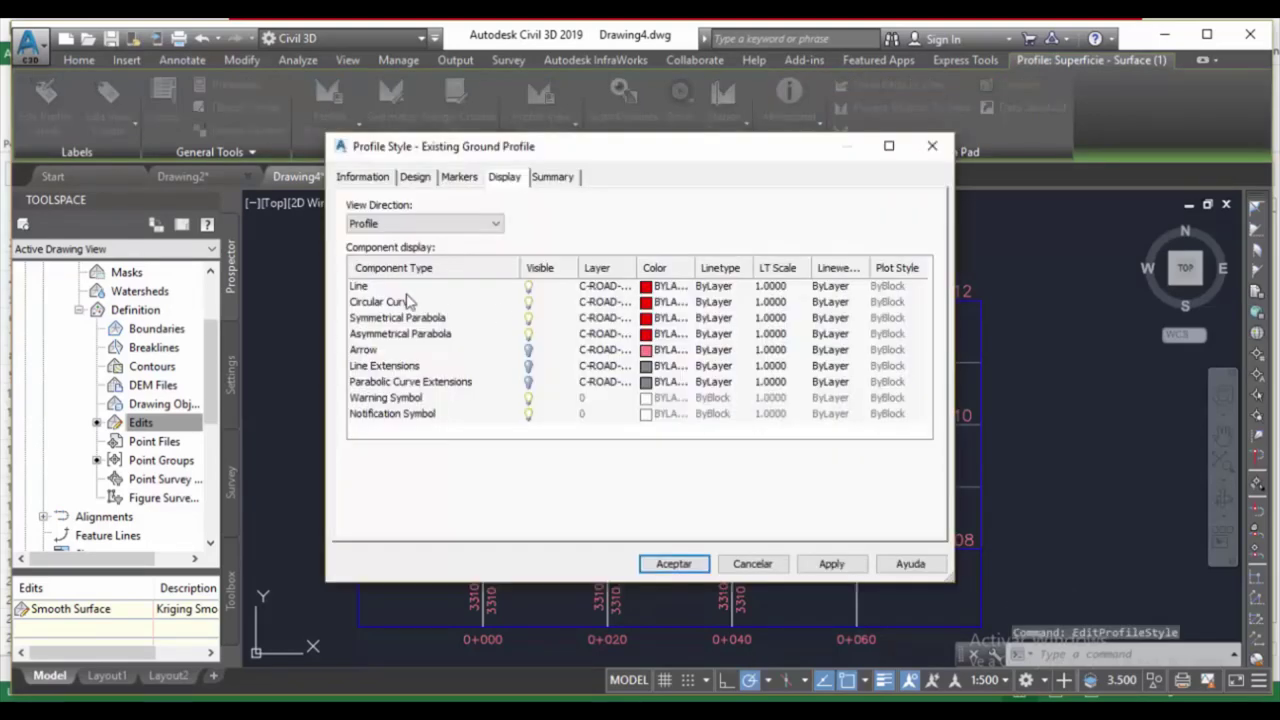
{"action": "left_click", "coordinate": [648, 288]}
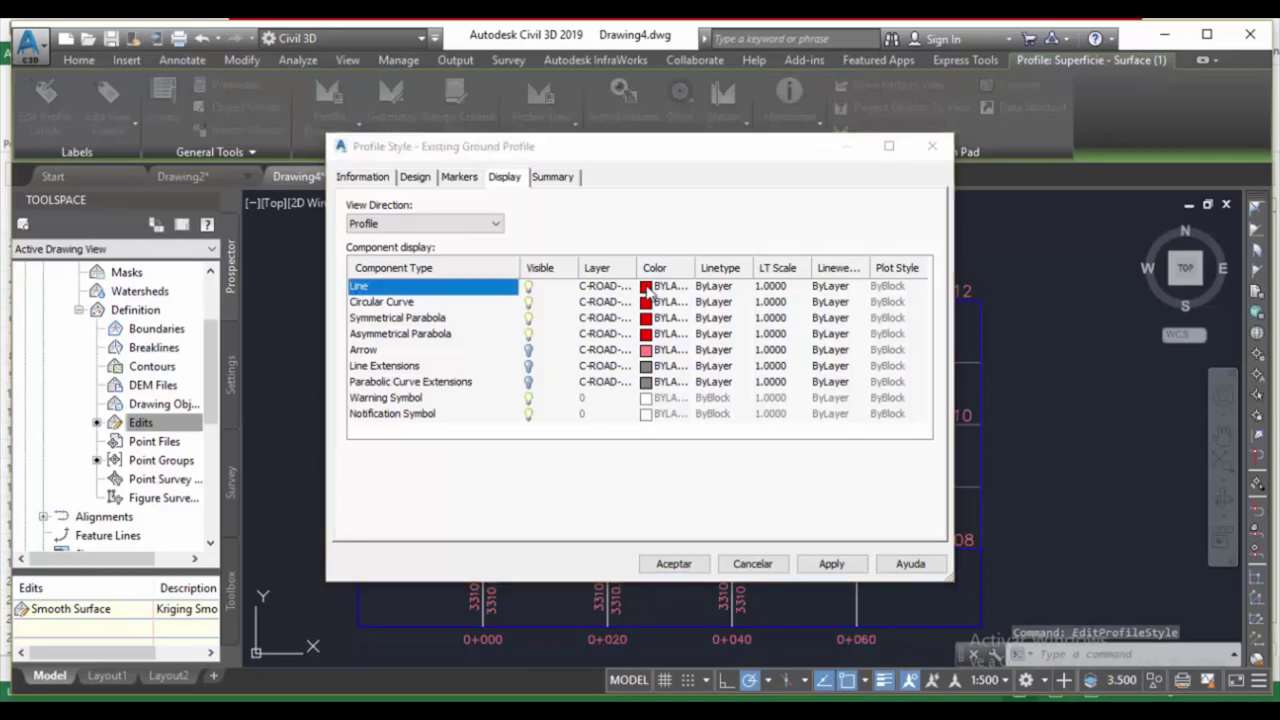
{"action": "left_click", "coordinate": [540, 305]}
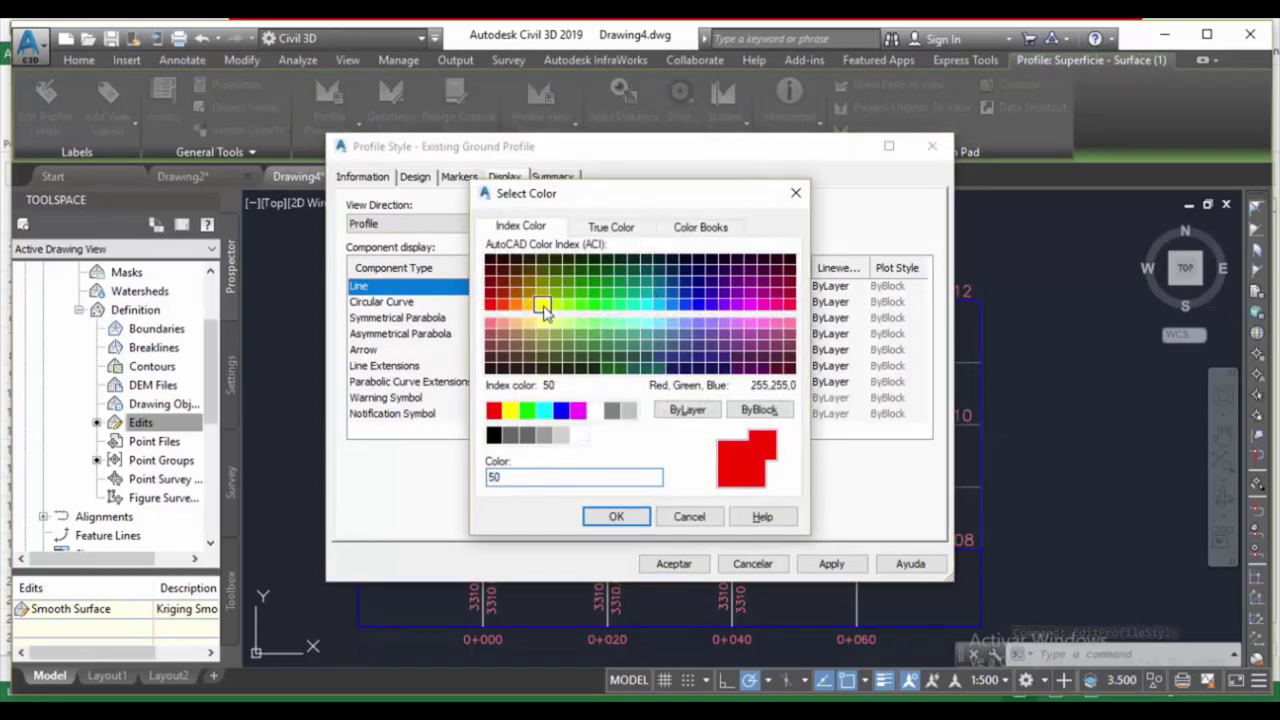
{"action": "key", "text": "Return"}
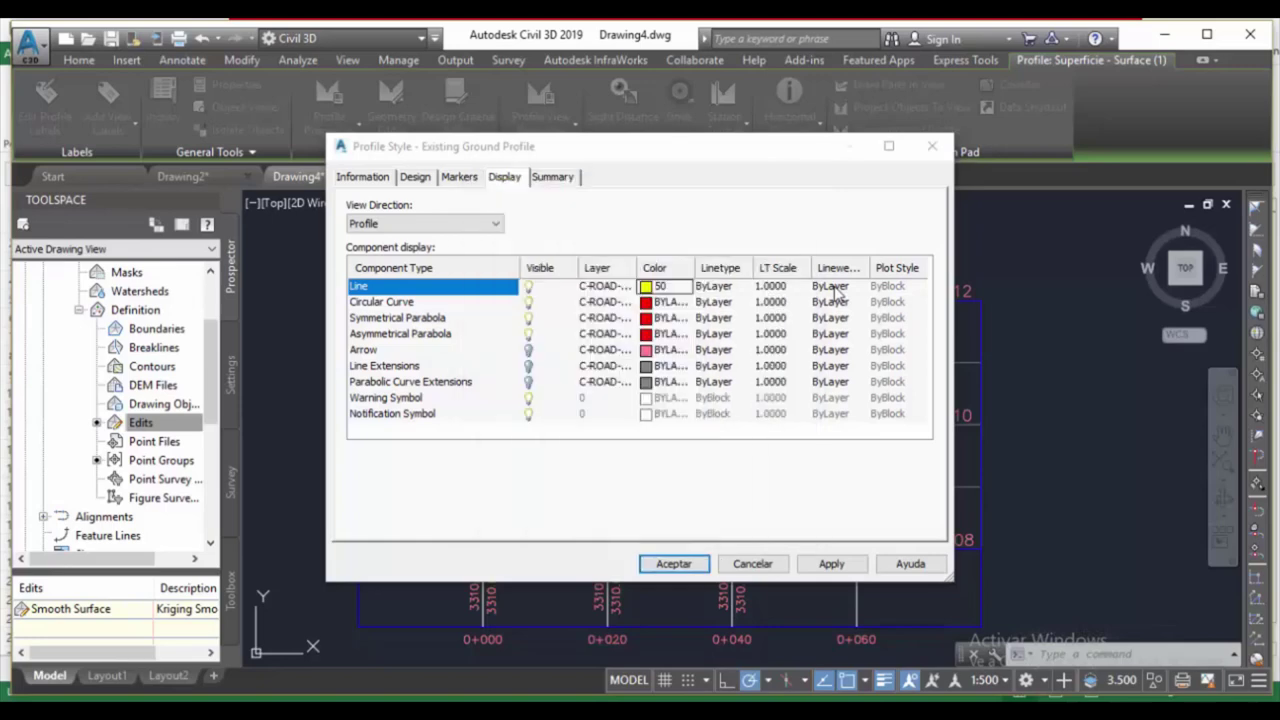
Set the Line component's lineweight to 0.30 mm, review the marker settings and accept the profile style.
{"action": "left_click", "coordinate": [830, 286]}
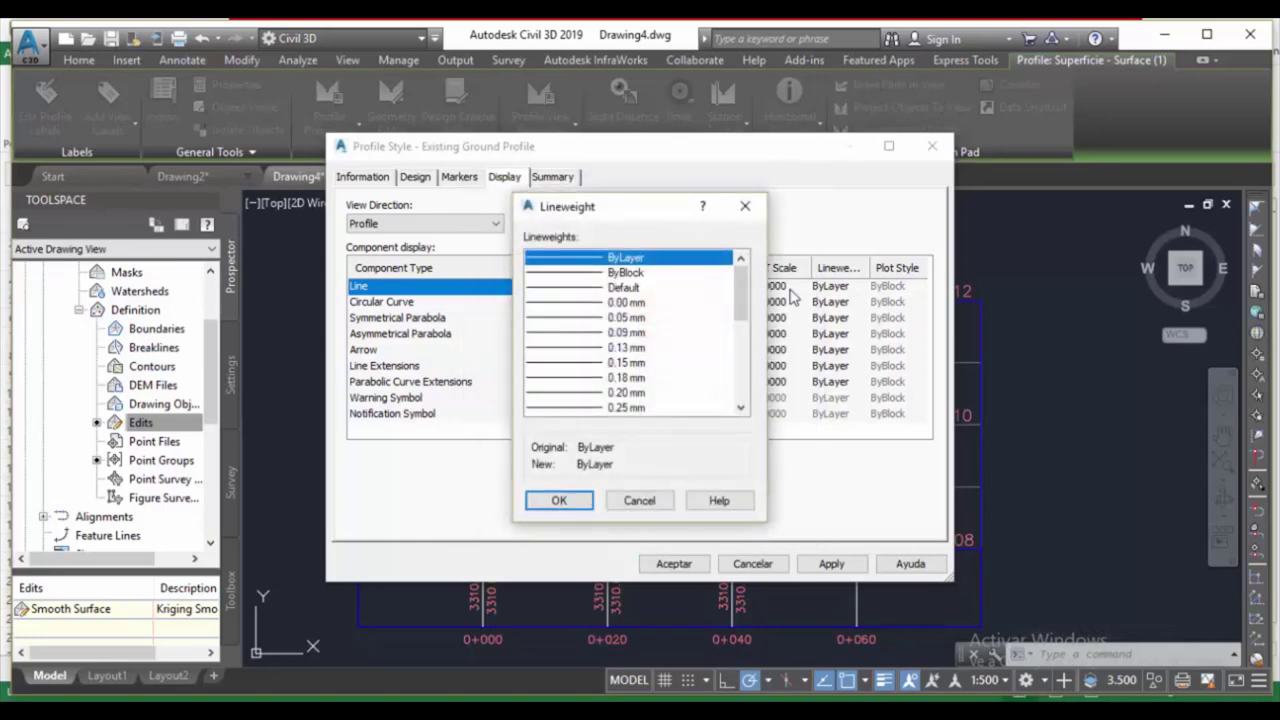
{"action": "scroll", "coordinate": [632, 388], "scroll_direction": "down", "scroll_amount": 3}
{"action": "left_click", "coordinate": [630, 375]}
{"action": "left_click", "coordinate": [559, 500]}
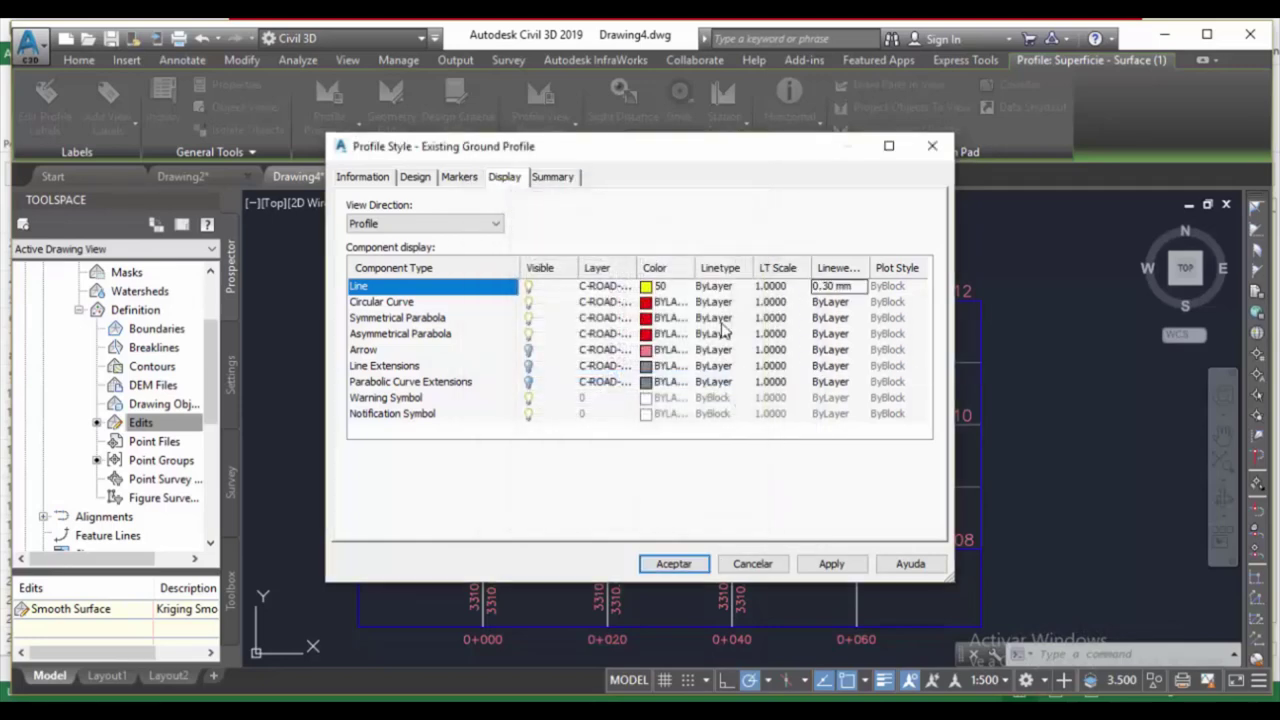
{"action": "left_click", "coordinate": [459, 178]}
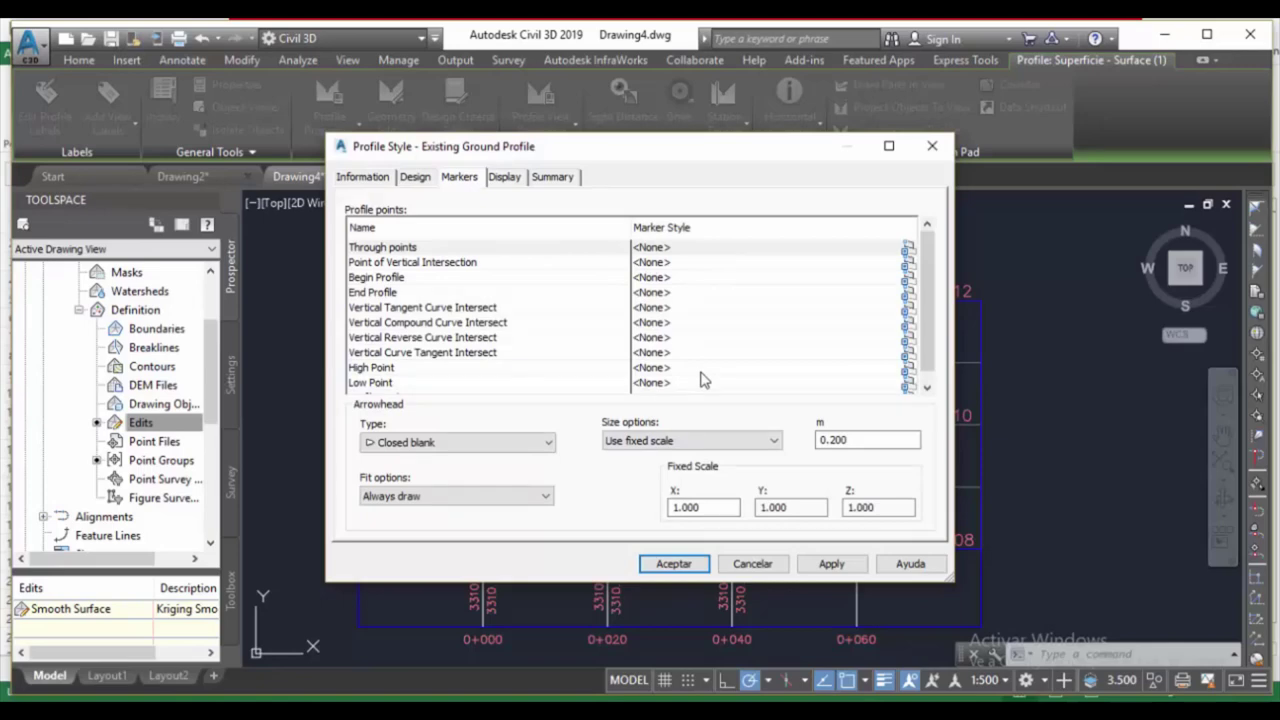
{"action": "scroll", "coordinate": [425, 388], "scroll_direction": "down", "scroll_amount": 1}
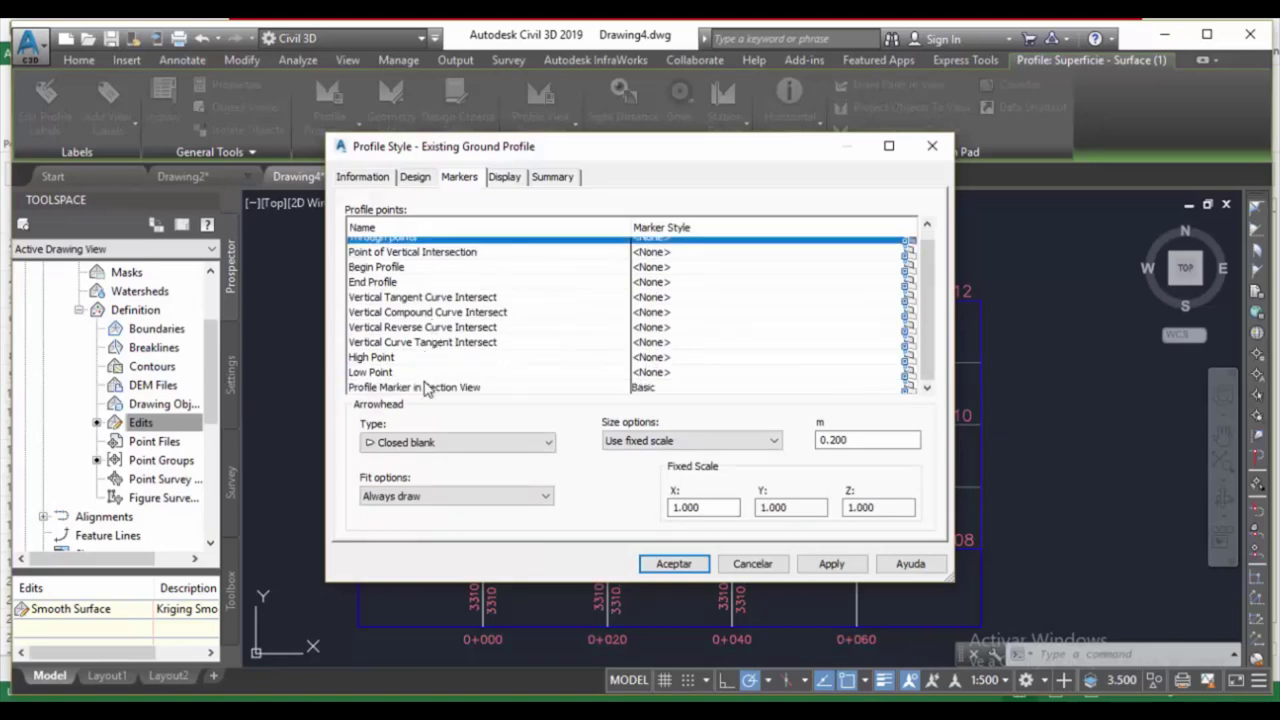
{"action": "scroll", "coordinate": [425, 388], "scroll_direction": "up", "scroll_amount": 1}
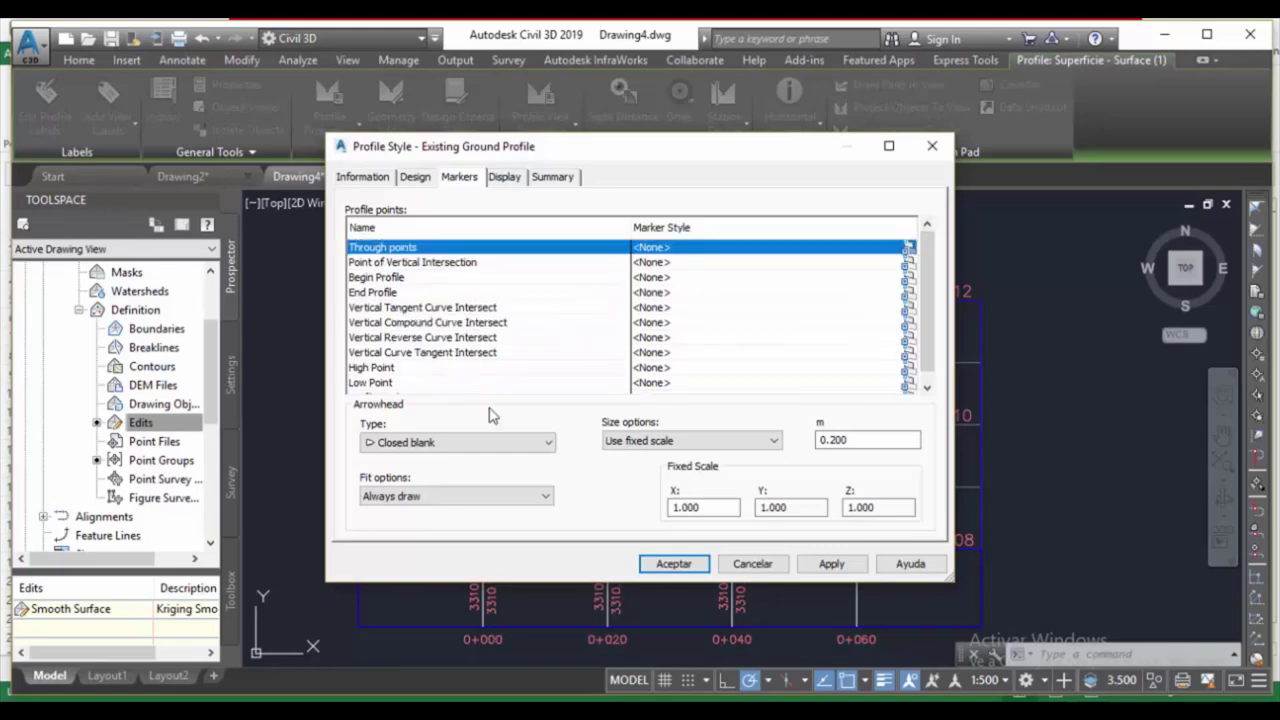
{"action": "left_click", "coordinate": [686, 564]}
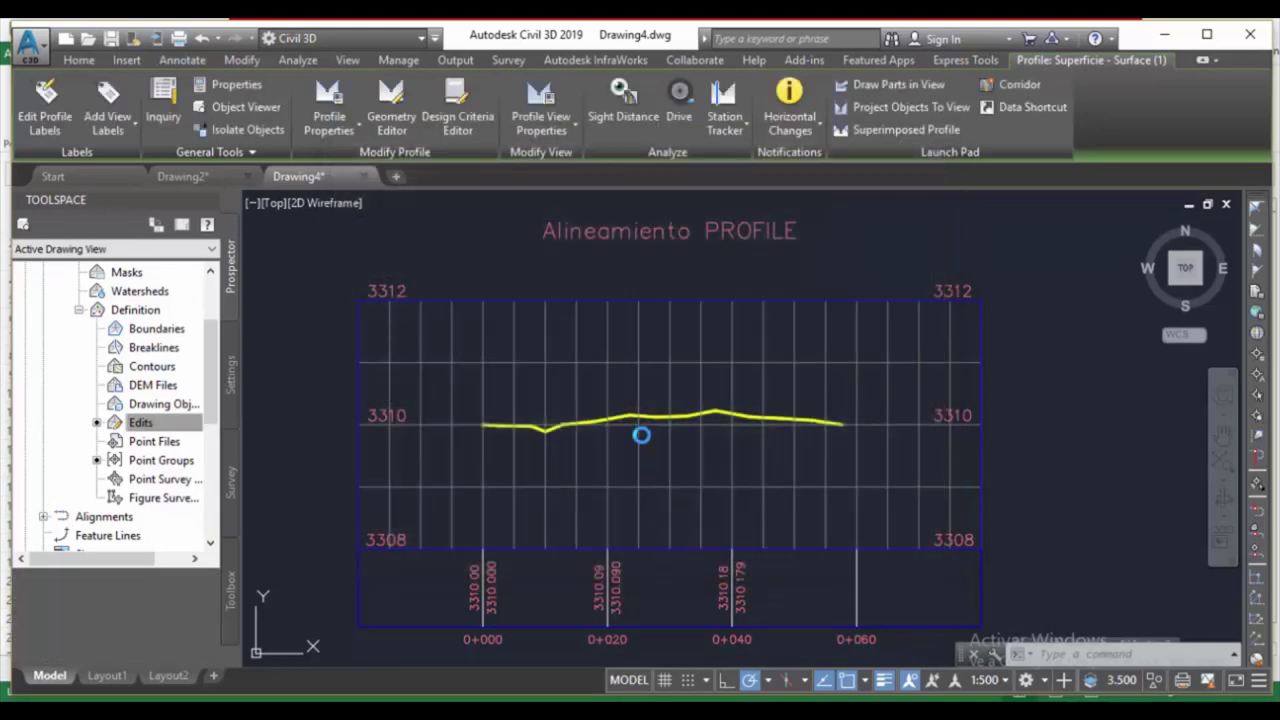
{"action": "scroll", "coordinate": [580, 424], "scroll_direction": "up", "scroll_amount": 4}
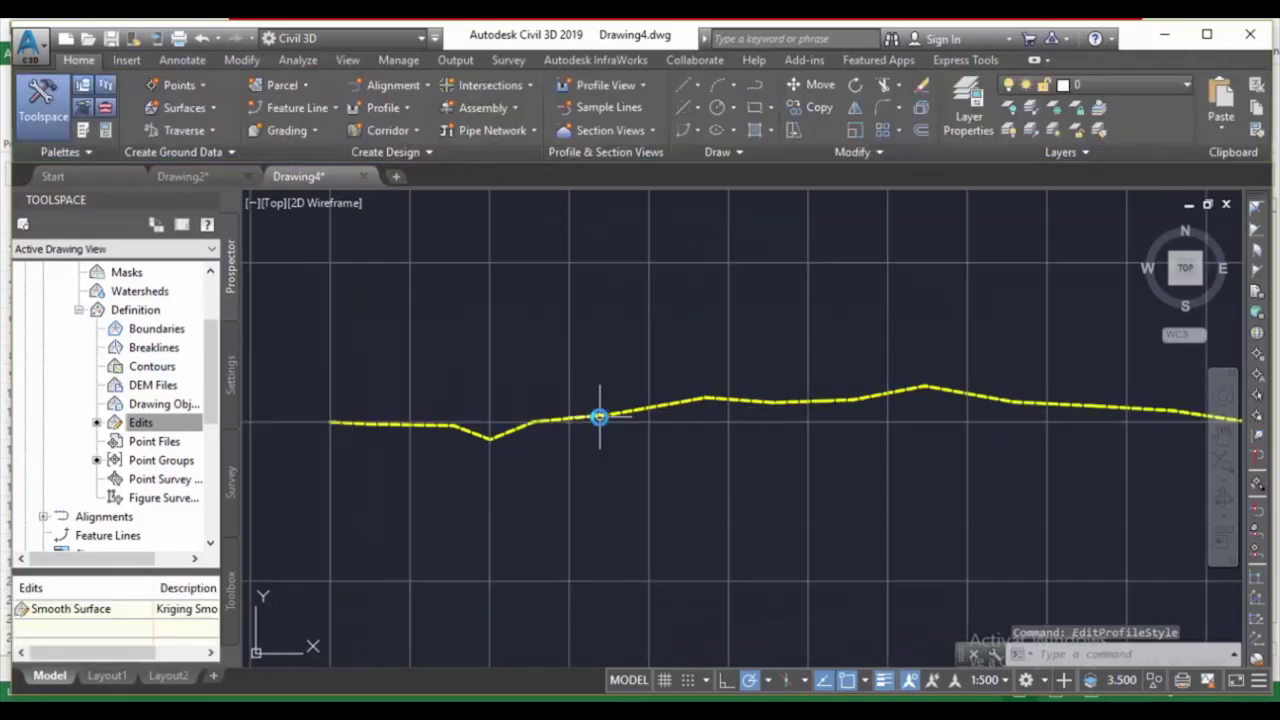
{"action": "scroll", "coordinate": [598, 417], "scroll_direction": "down", "scroll_amount": 4}
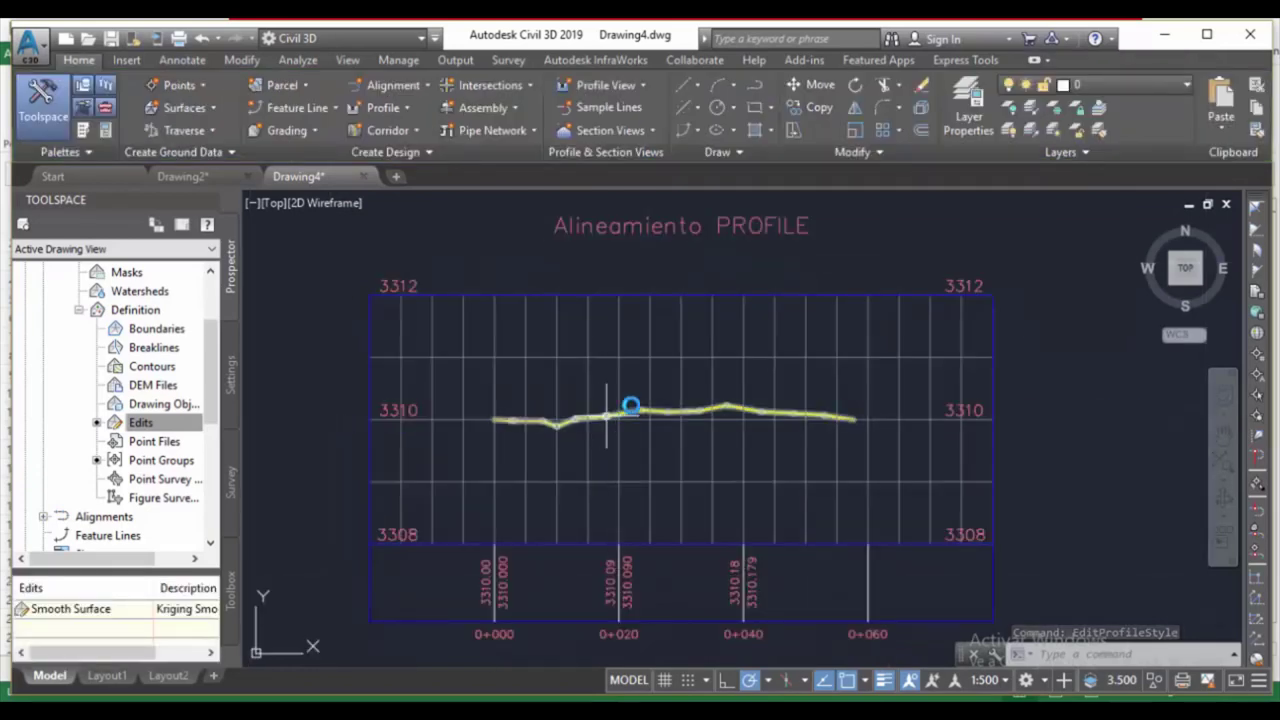
Edit the profile view style so that the whole graph title text is yellow and bold.
{"action": "left_click", "coordinate": [651, 306]}
{"action": "right_click", "coordinate": [651, 308]}
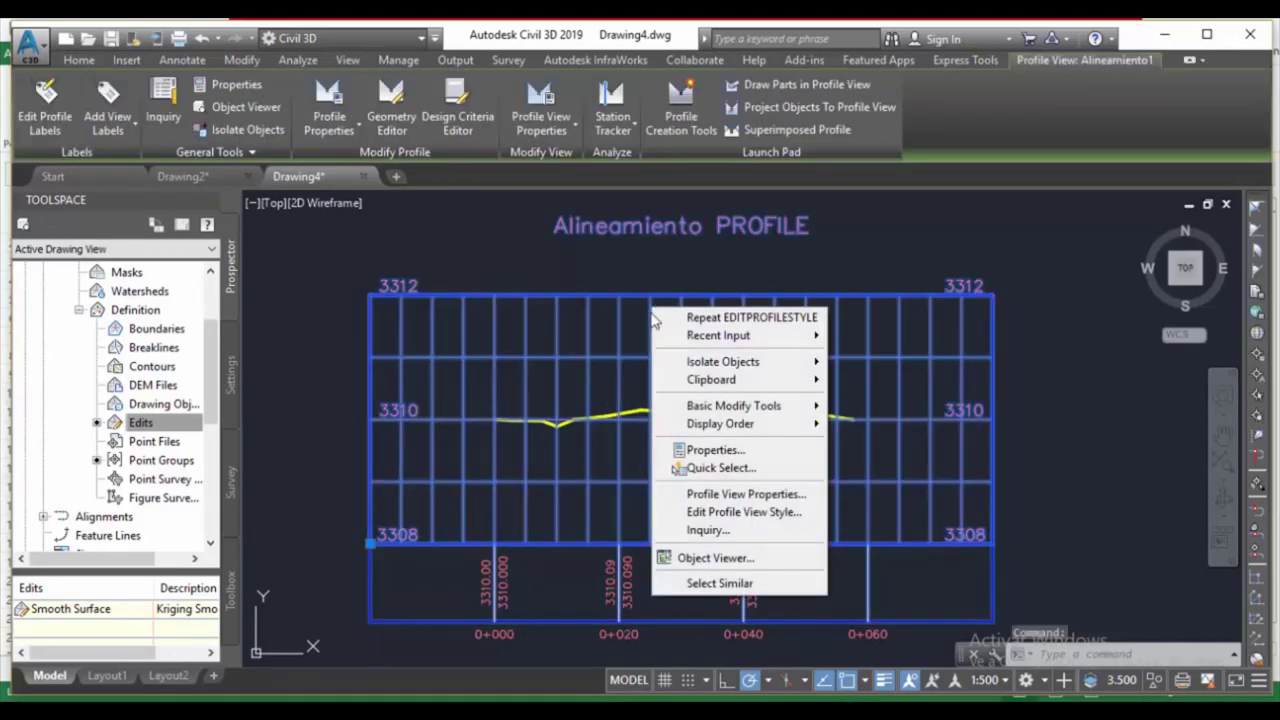
{"action": "left_click", "coordinate": [757, 513]}
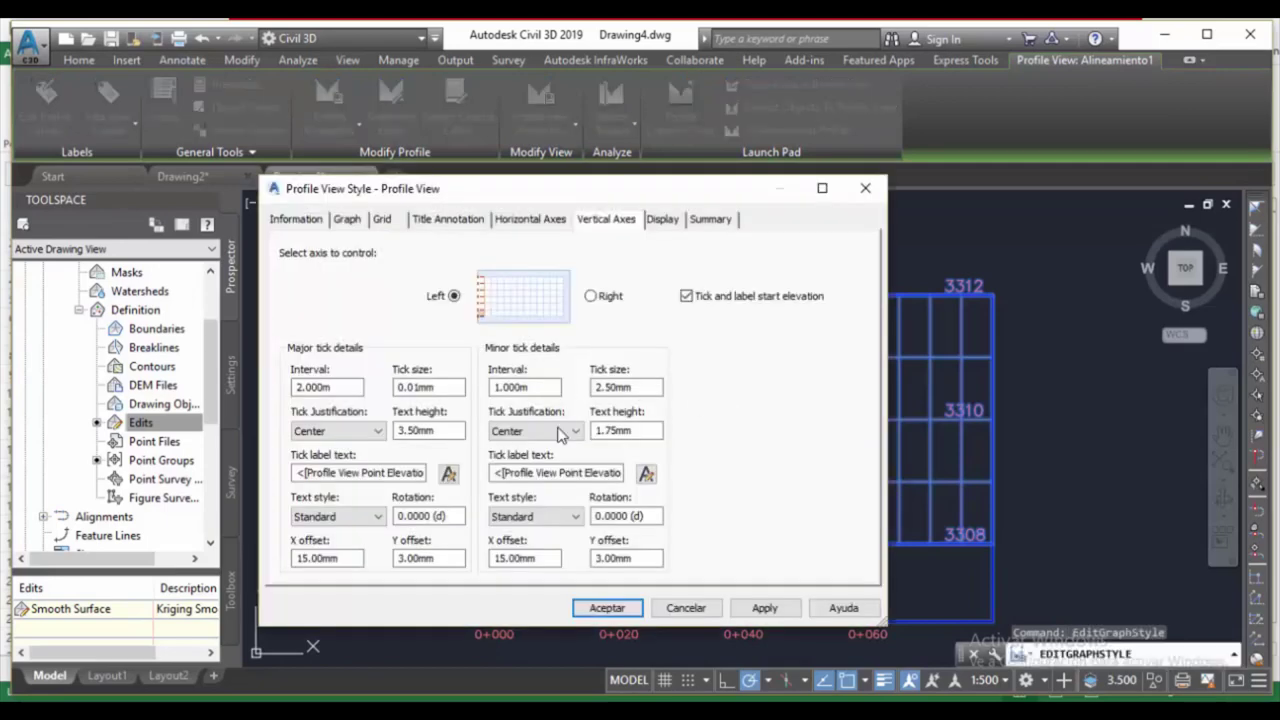
{"action": "left_click", "coordinate": [442, 222]}
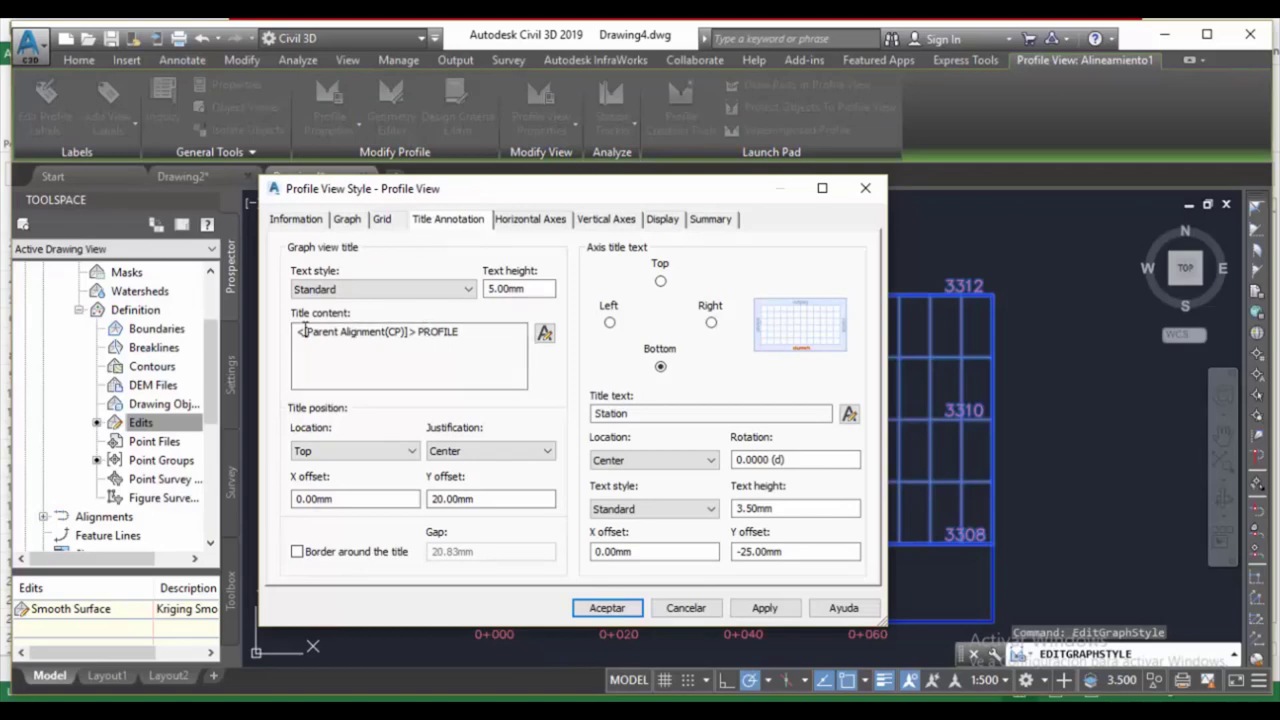
{"action": "left_click", "coordinate": [545, 334]}
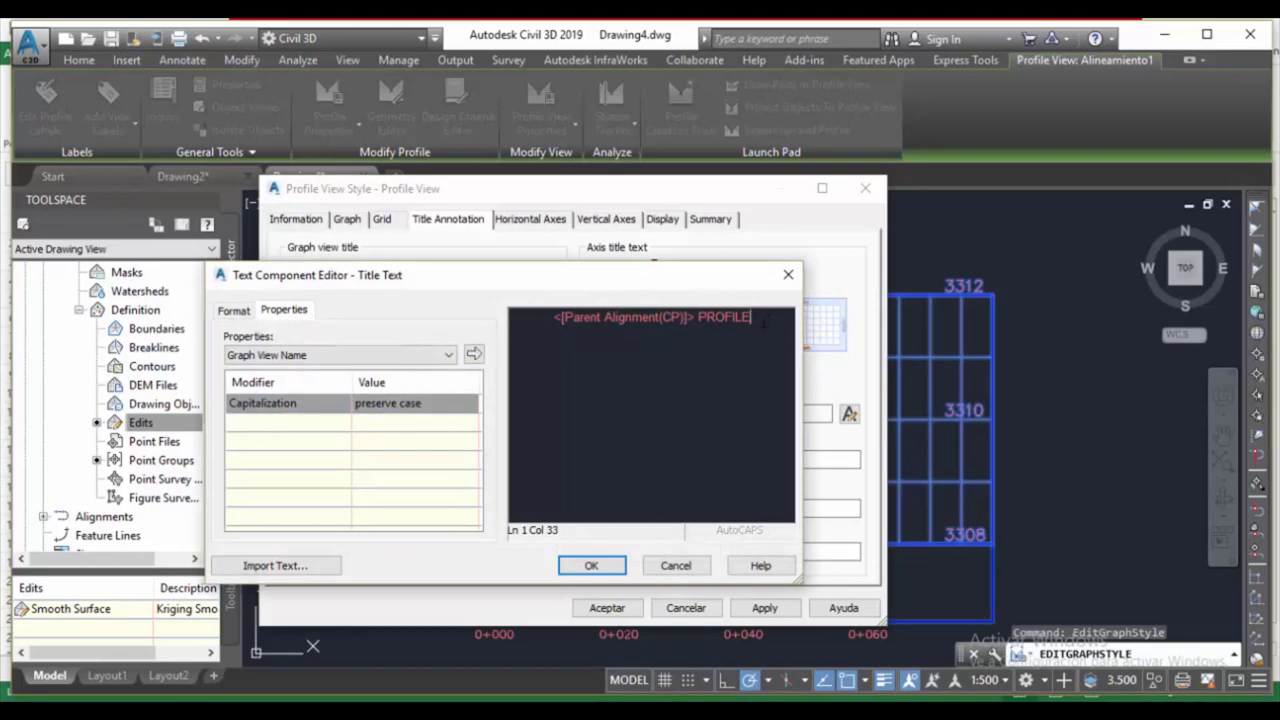
{"action": "left_click_drag", "start_coordinate": [553, 530], "coordinate": [548, 296]}
{"action": "left_click", "coordinate": [233, 312]}
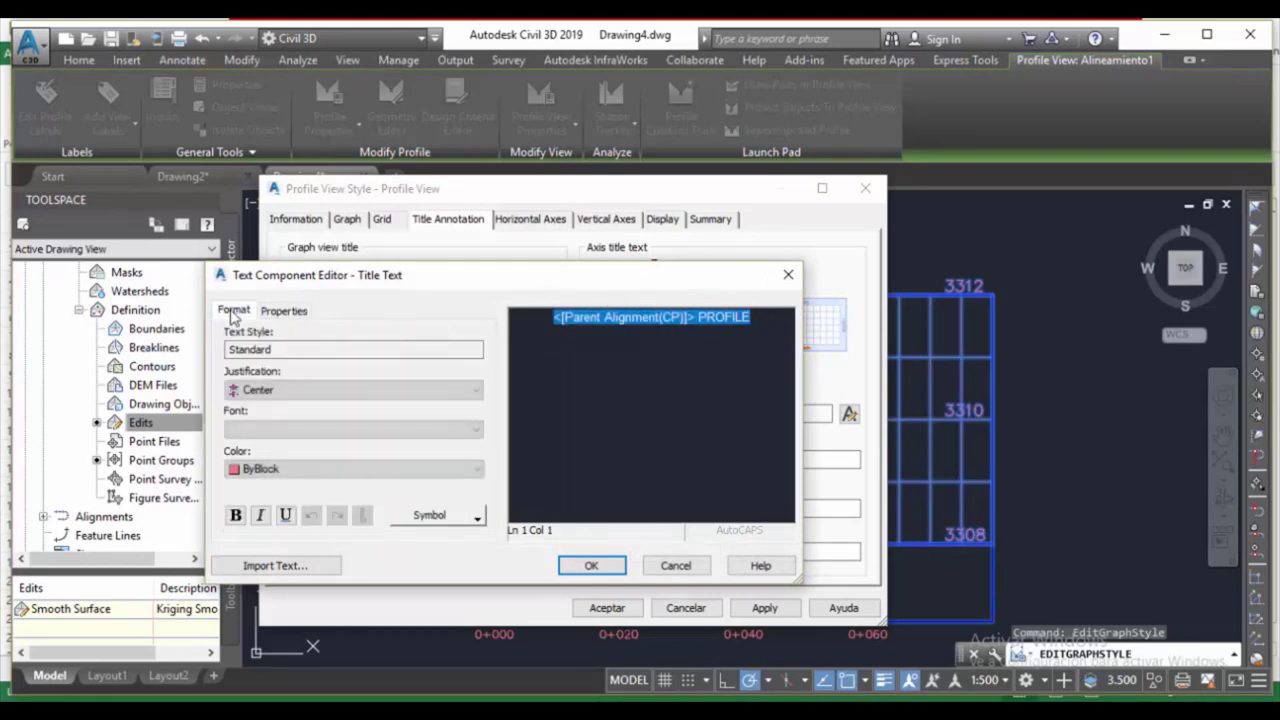
{"action": "left_click", "coordinate": [355, 469]}
{"action": "left_click", "coordinate": [252, 542]}
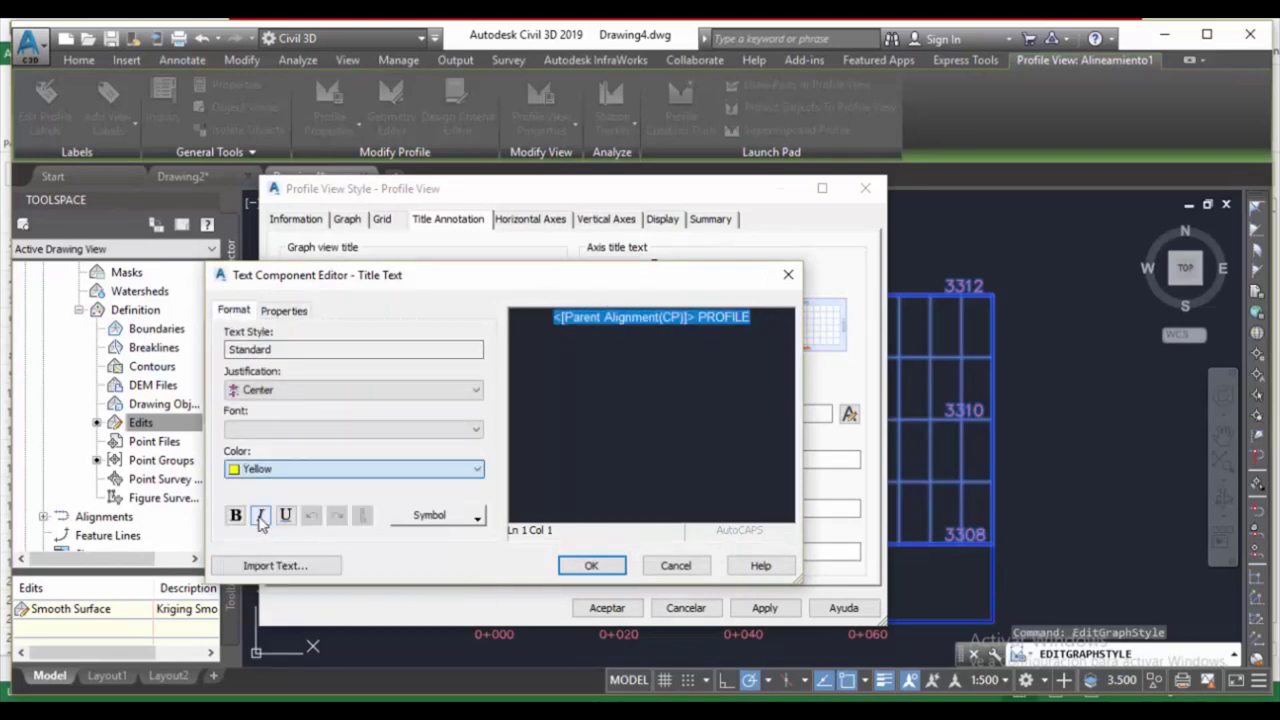
{"action": "left_click", "coordinate": [235, 515]}
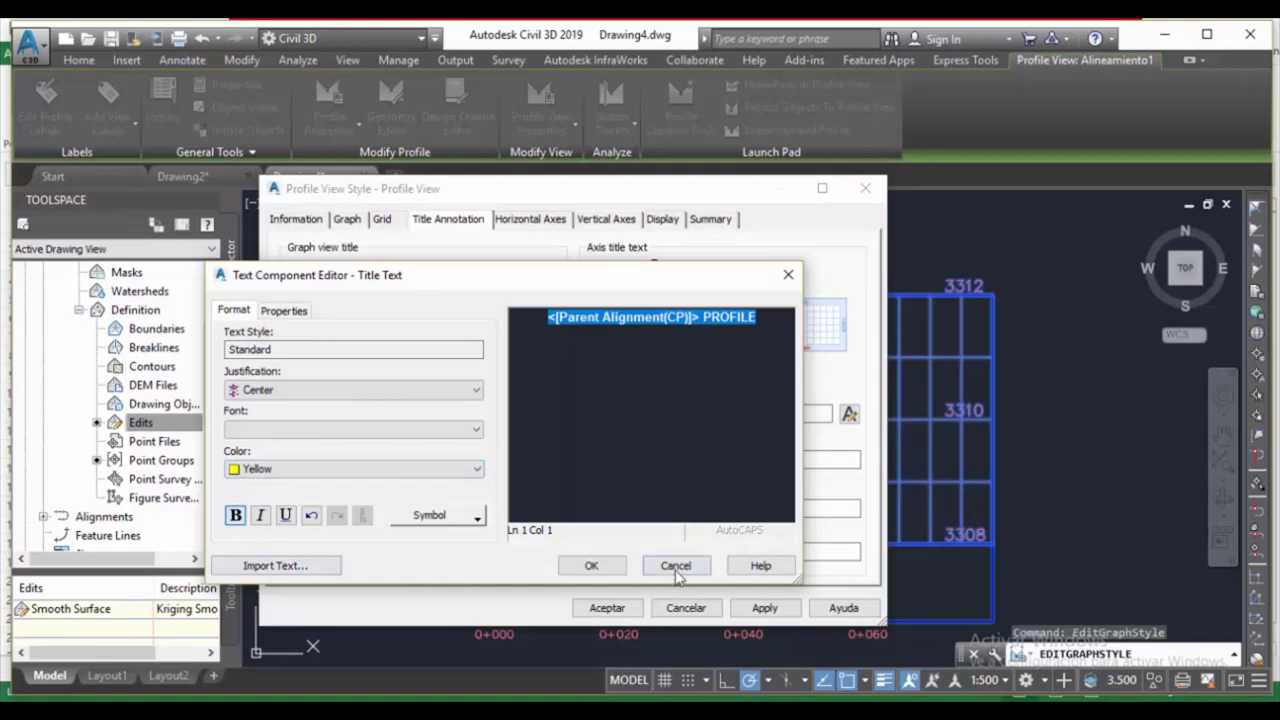
{"action": "left_click", "coordinate": [598, 567]}
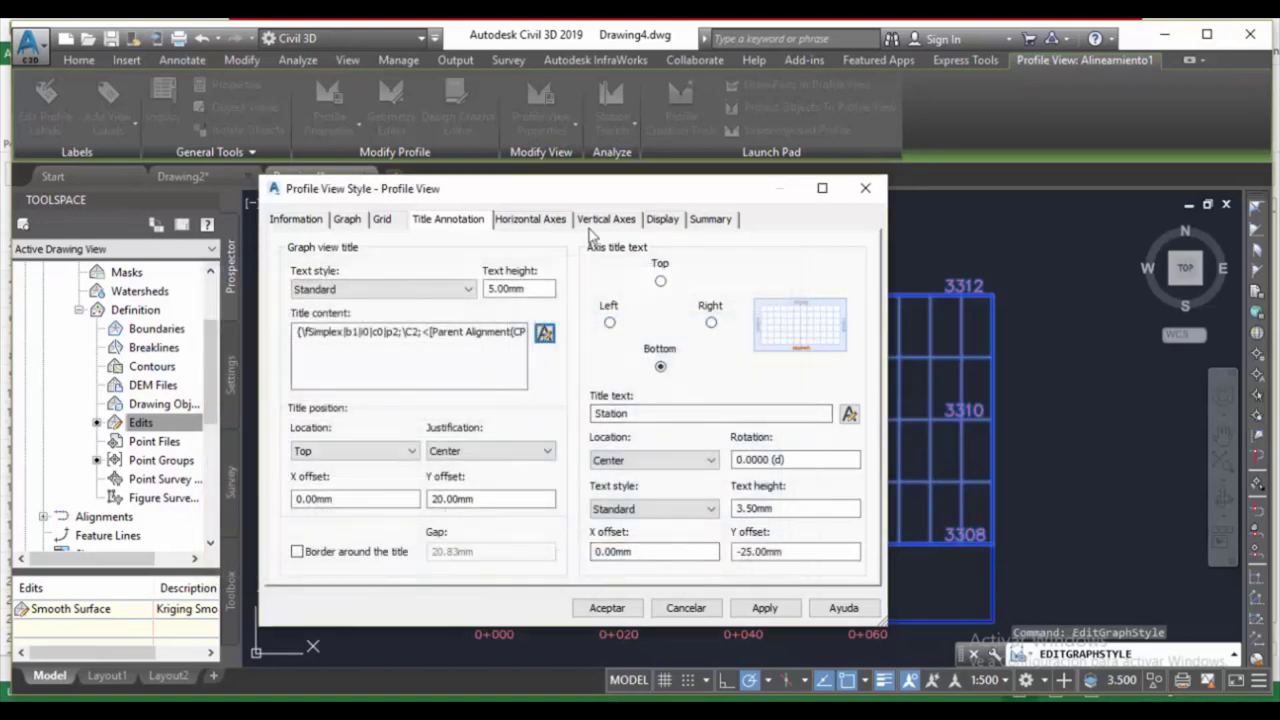
Make the left vertical axis's major tick label text yellow and bold.
{"action": "left_click_drag", "start_coordinate": [602, 197], "coordinate": [445, 191]}
{"action": "left_click", "coordinate": [405, 211]}
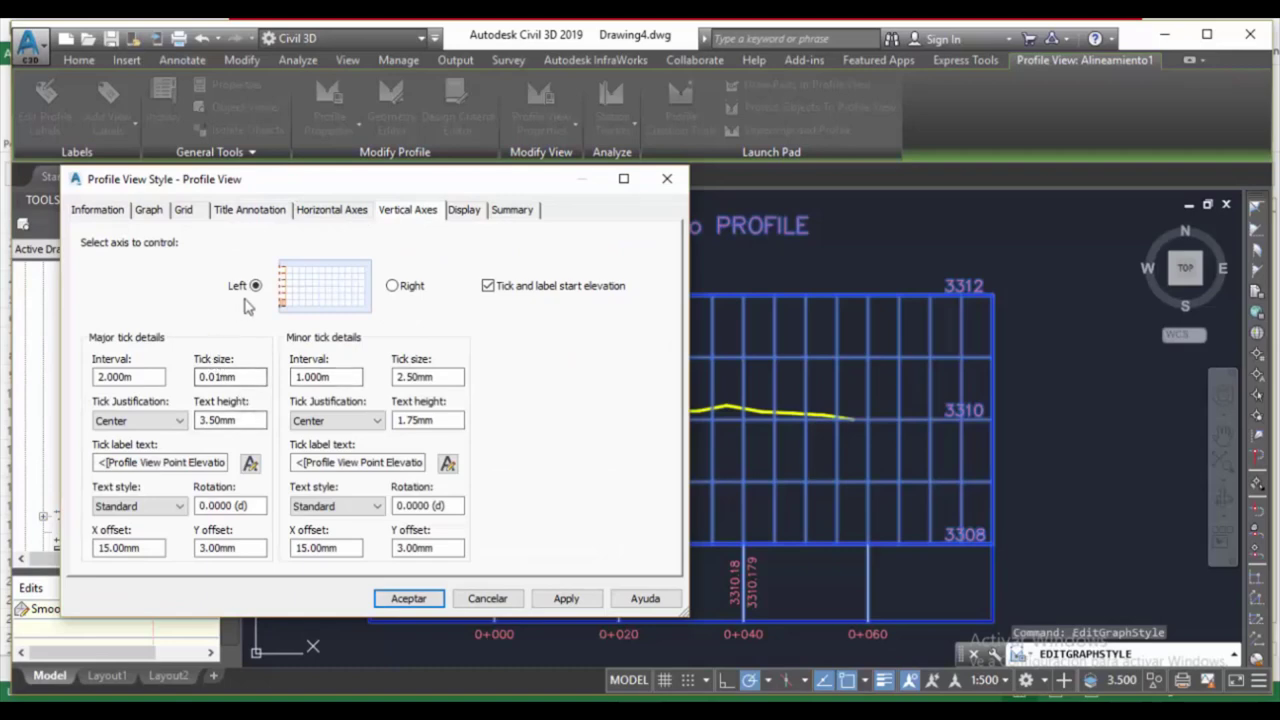
{"action": "left_click", "coordinate": [250, 463]}
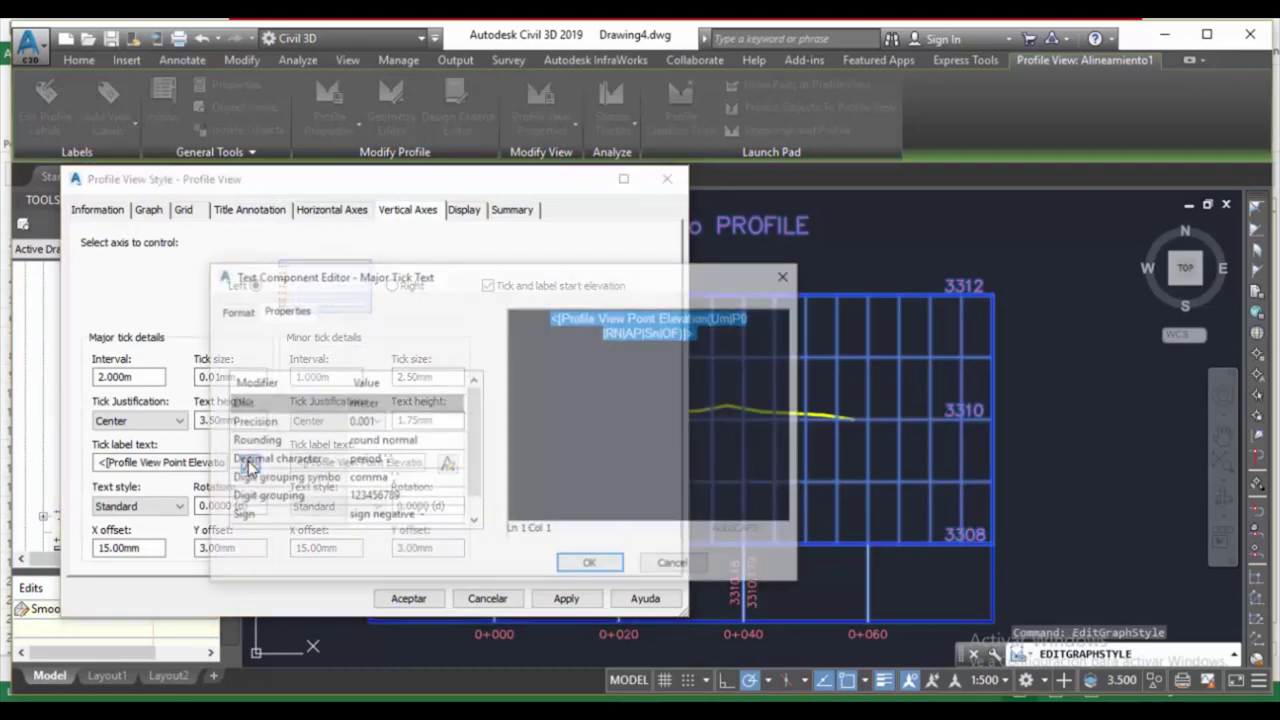
{"action": "left_click", "coordinate": [234, 311]}
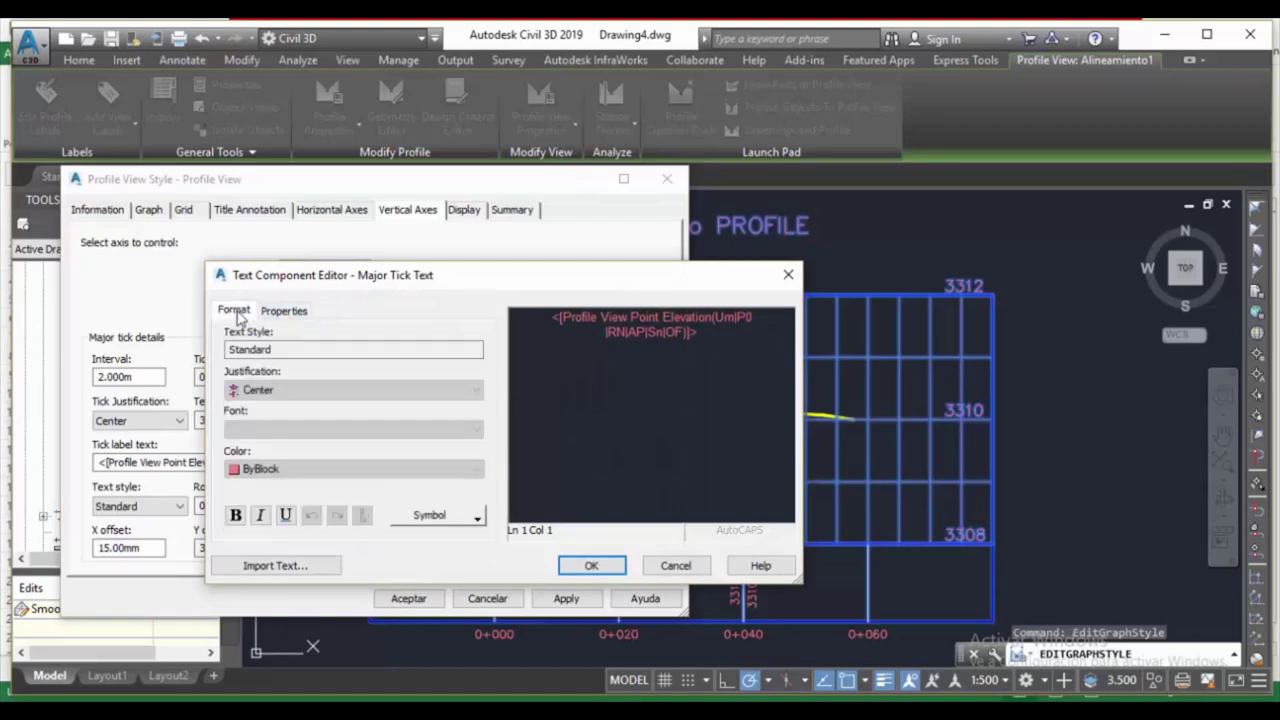
{"action": "key", "text": "ctrl+a"}
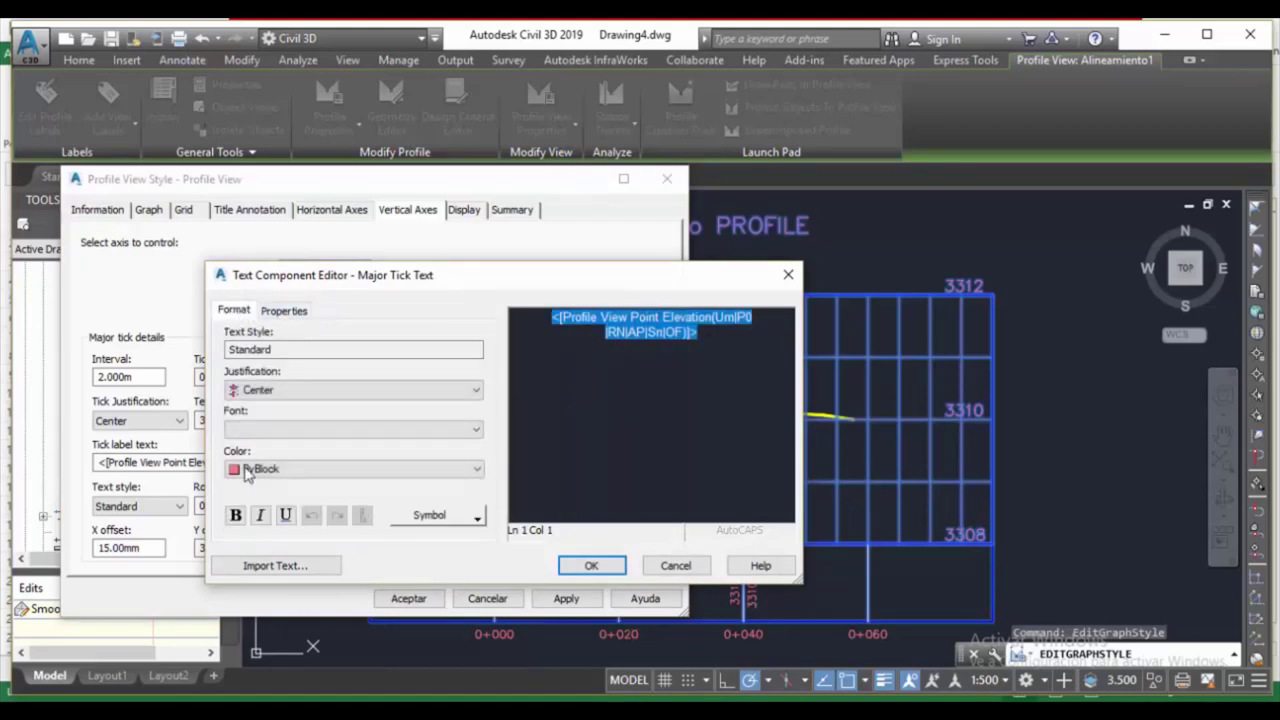
{"action": "left_click", "coordinate": [248, 473]}
{"action": "left_click", "coordinate": [262, 517]}
{"action": "left_click", "coordinate": [236, 516]}
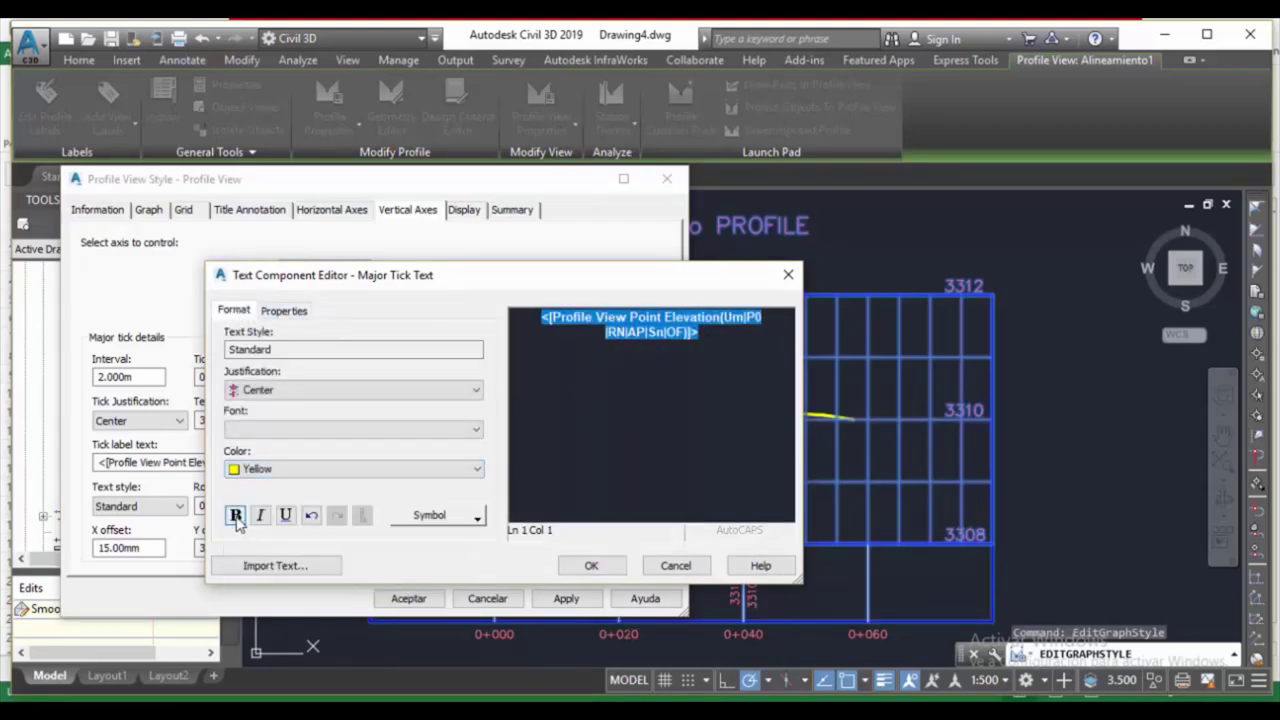
{"action": "left_click", "coordinate": [588, 565]}
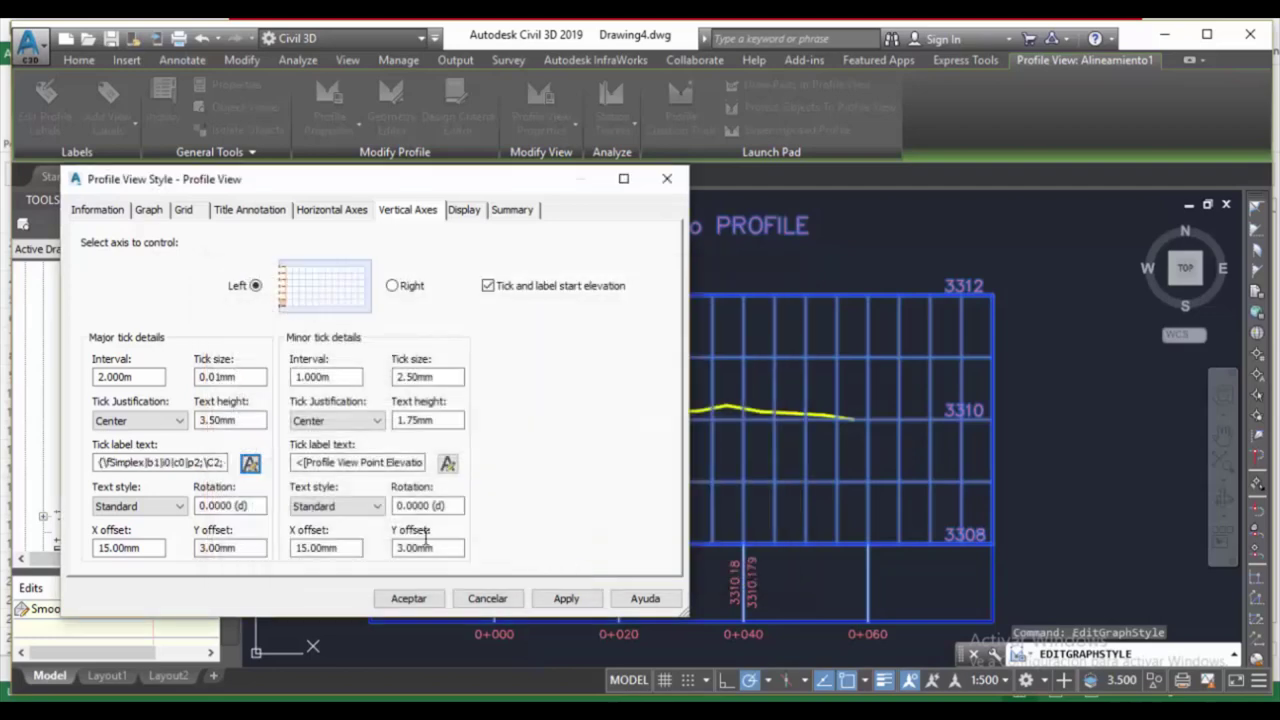
Make the right vertical axis's major tick label text yellow and bold as well.
{"action": "left_click", "coordinate": [392, 285]}
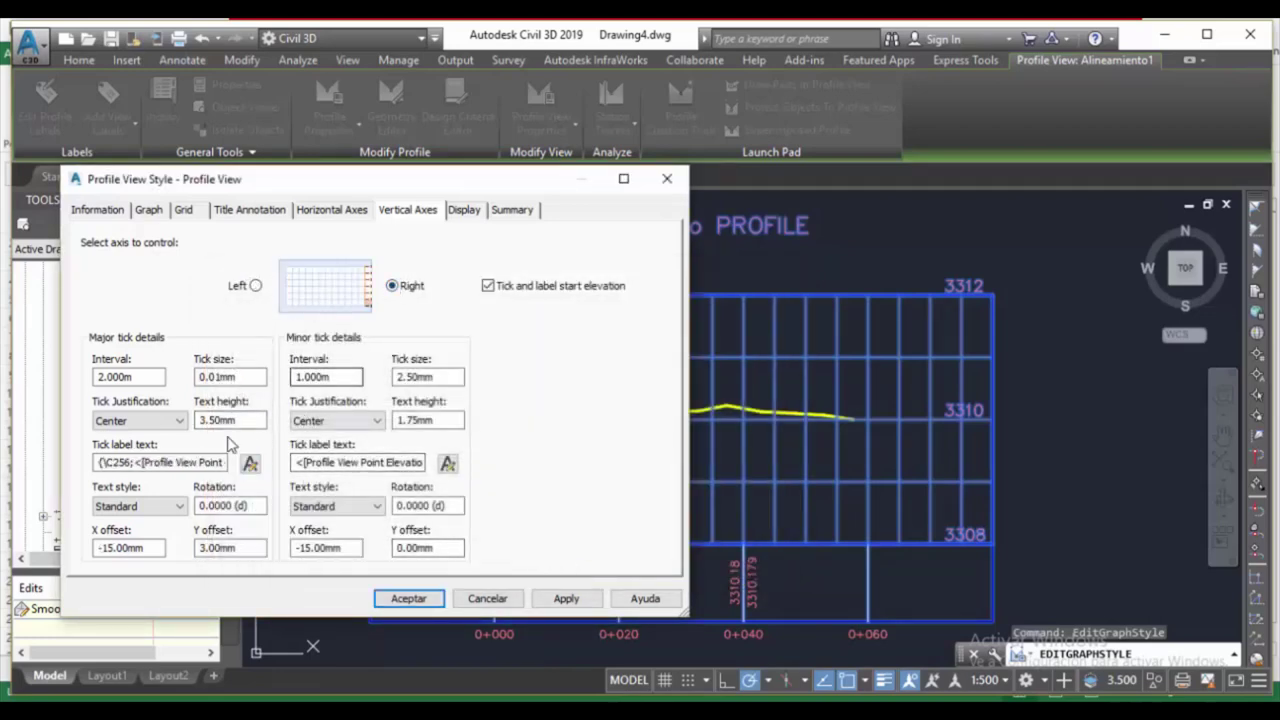
{"action": "left_click", "coordinate": [250, 464]}
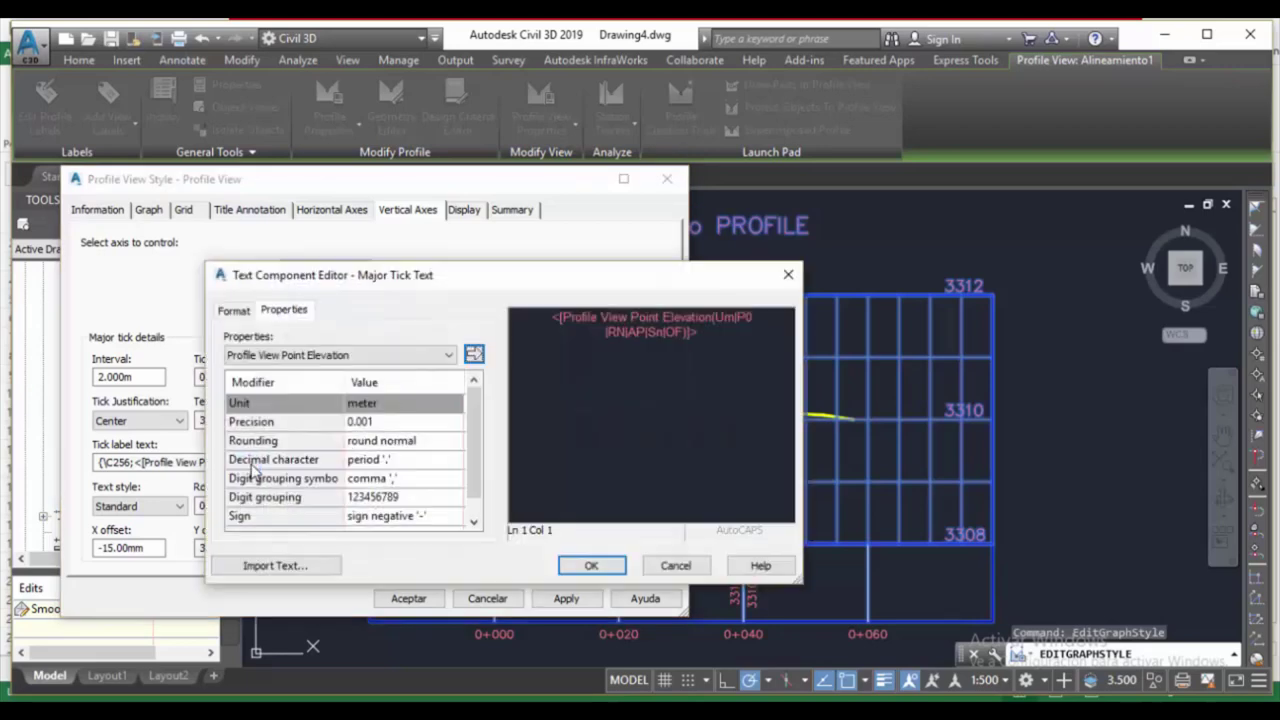
{"action": "left_click", "coordinate": [236, 311]}
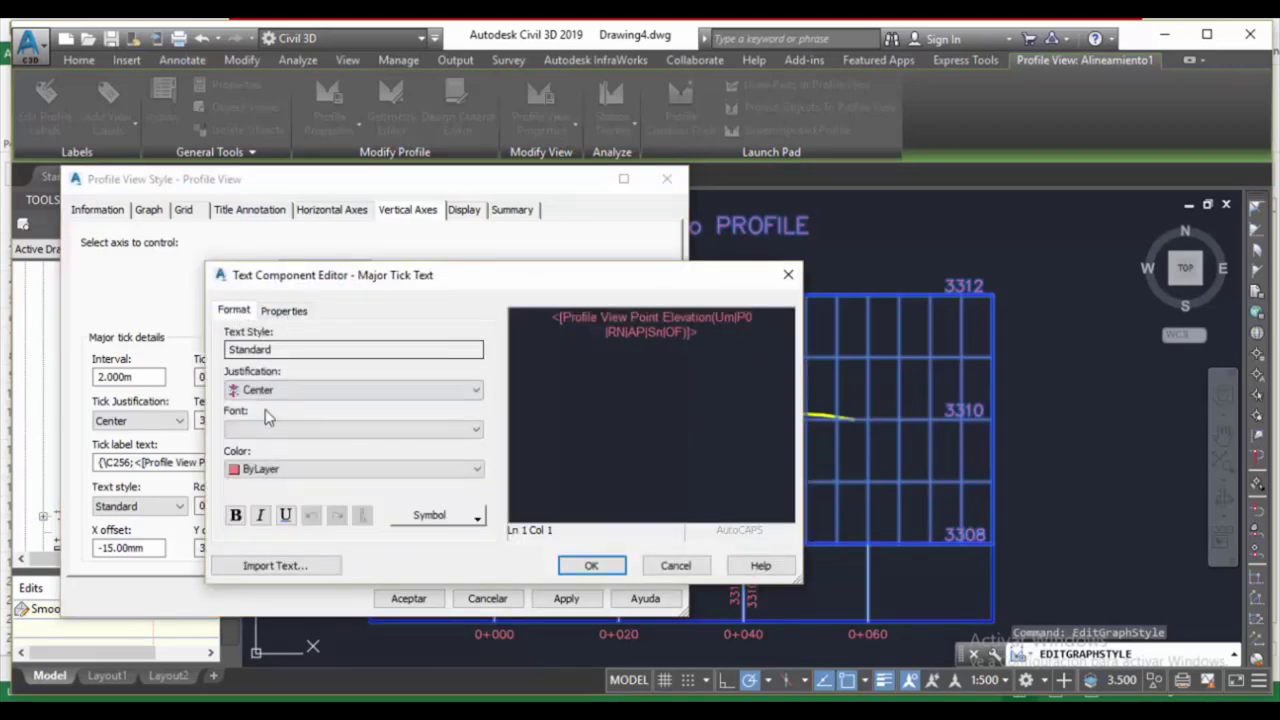
{"action": "left_click", "coordinate": [270, 469]}
{"action": "left_click", "coordinate": [245, 511]}
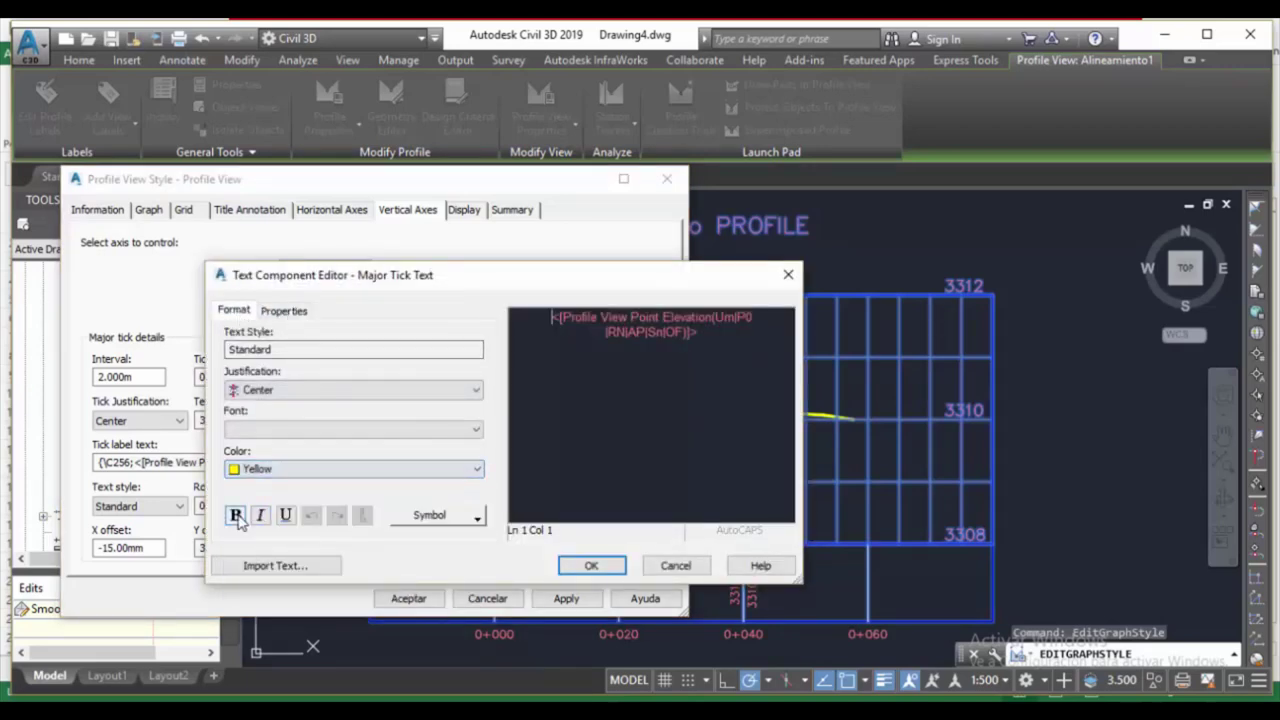
{"action": "left_click", "coordinate": [236, 515]}
{"action": "key", "text": "ctrl+a"}
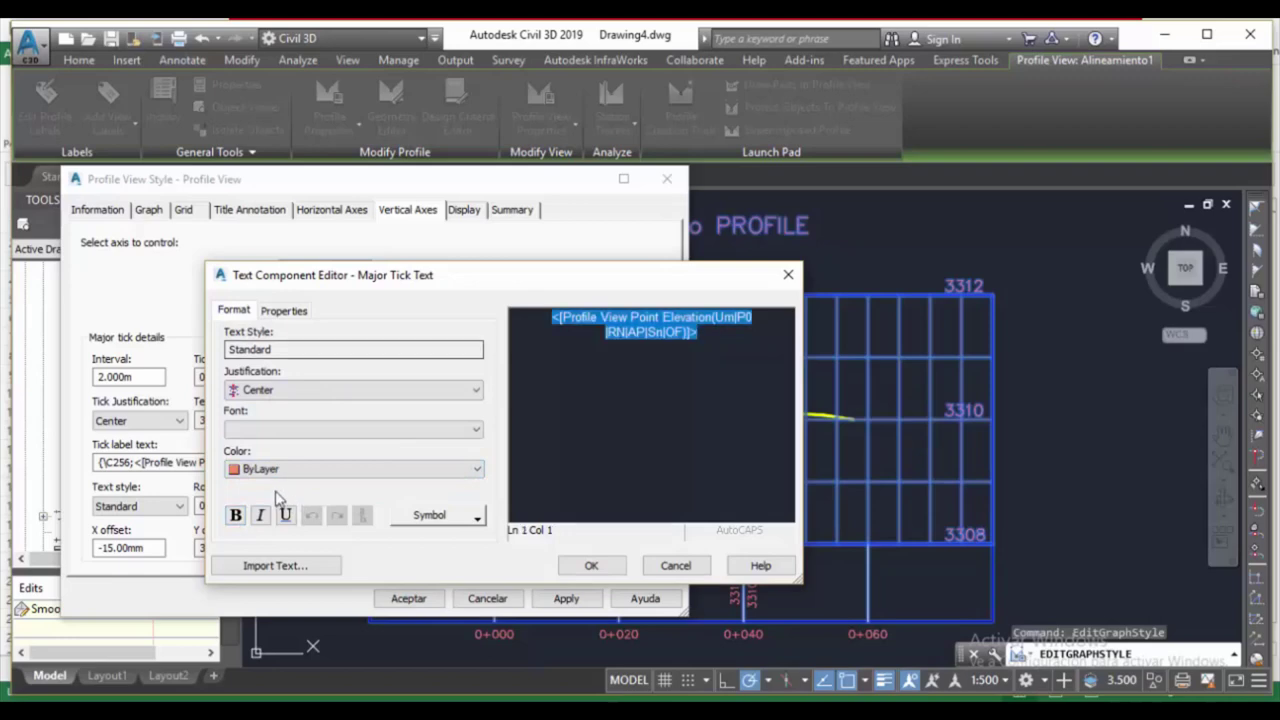
{"action": "left_click", "coordinate": [258, 469]}
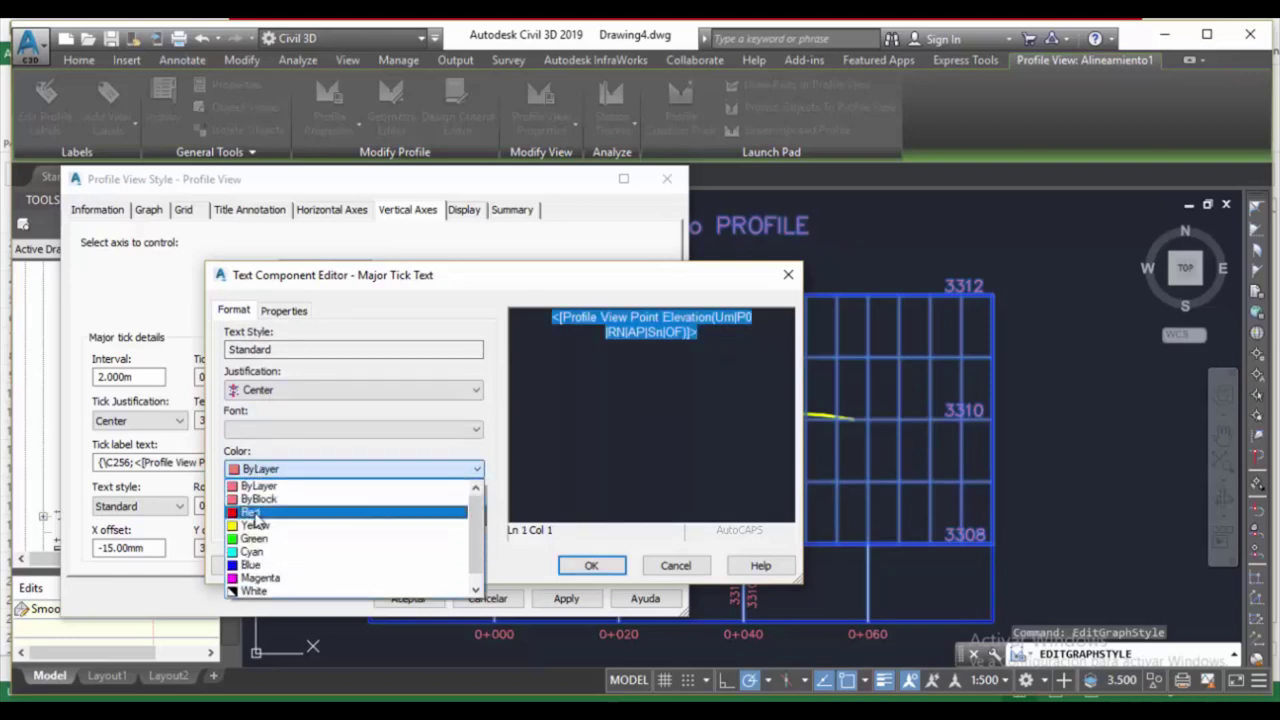
{"action": "left_click", "coordinate": [627, 579]}
{"action": "left_click", "coordinate": [600, 565]}
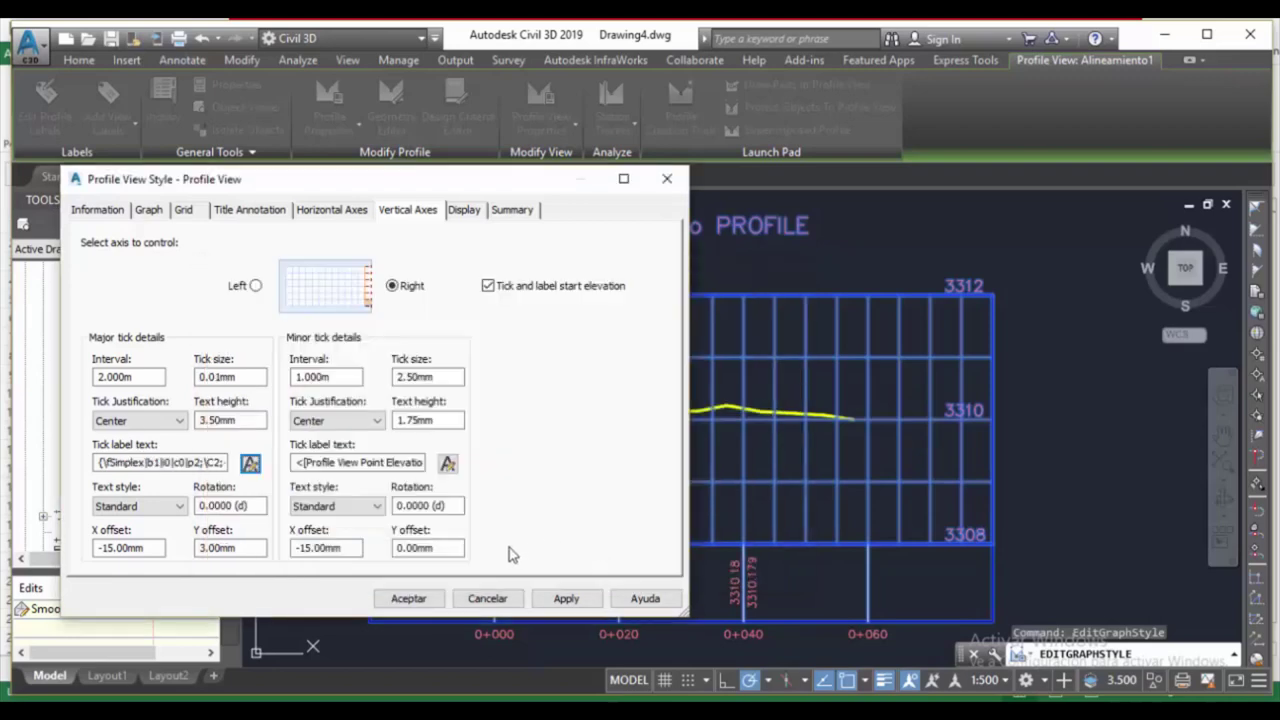
Replace the graph view title content with "PERFIL NIVELACIÓN CERRADA" and apply the style changes to the profile view.
{"action": "left_click", "coordinate": [268, 219]}
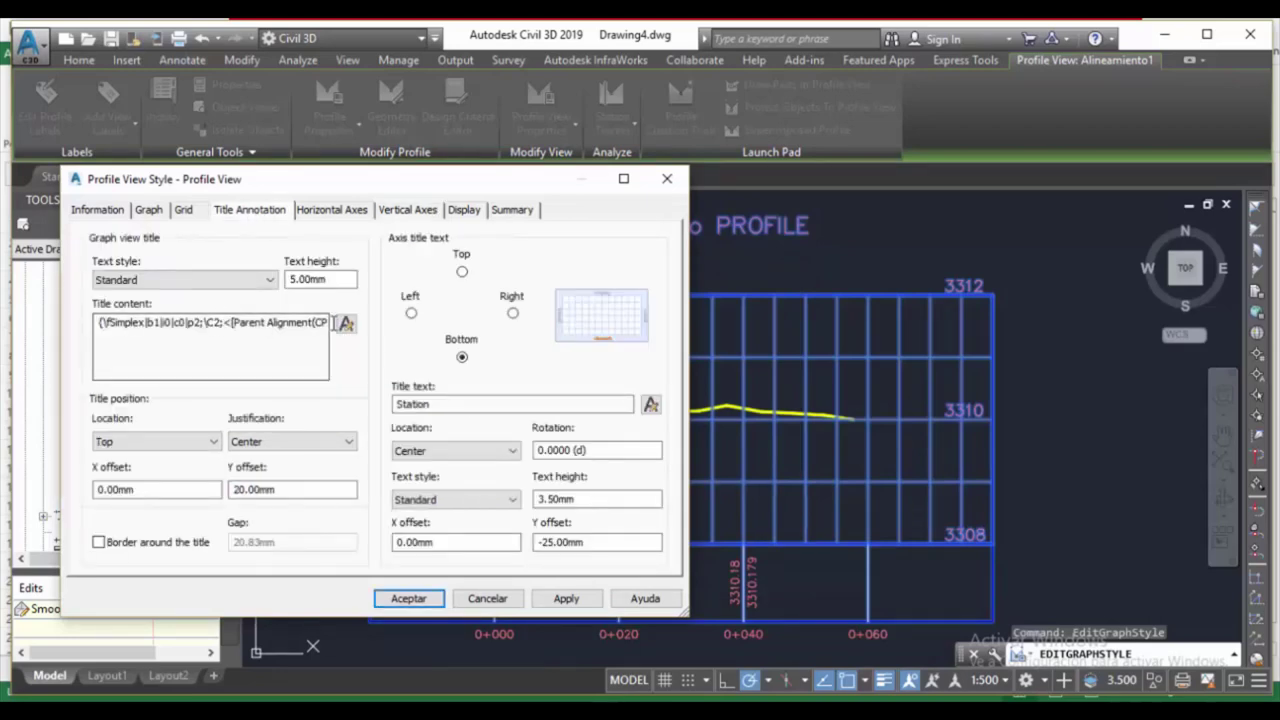
{"action": "left_click", "coordinate": [346, 324]}
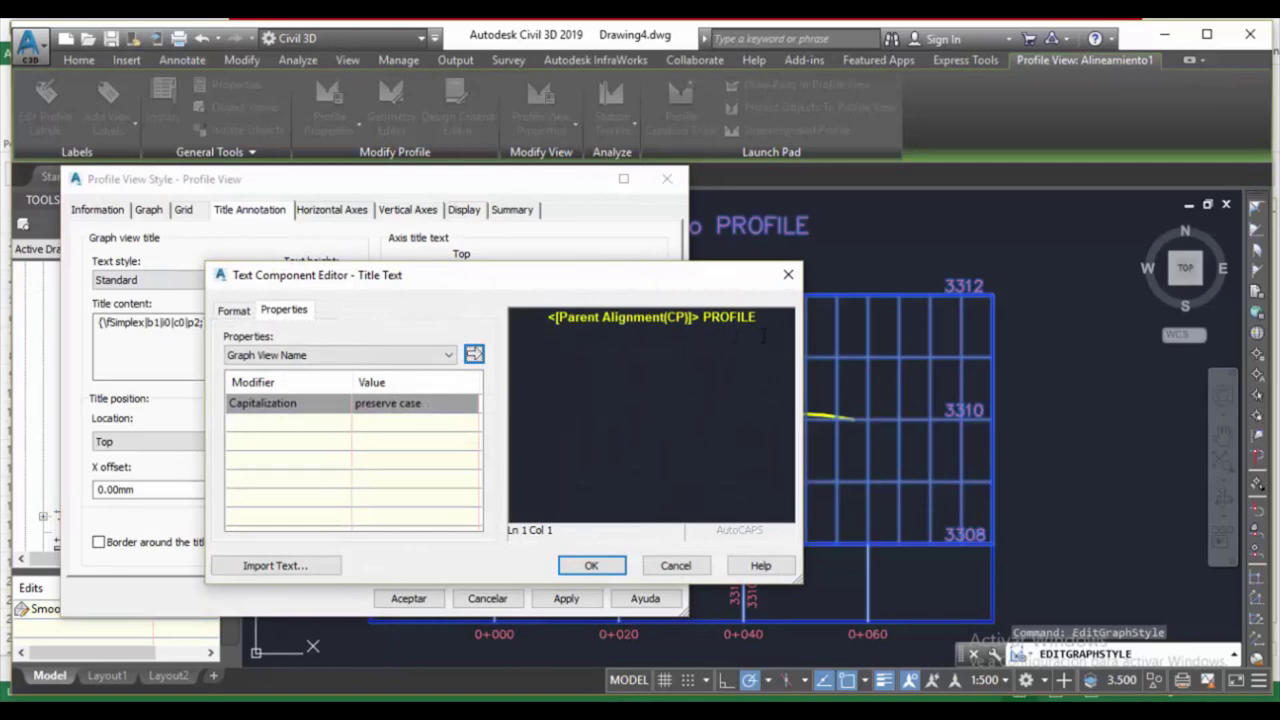
{"action": "left_click_drag", "start_coordinate": [772, 324], "coordinate": [413, 295]}
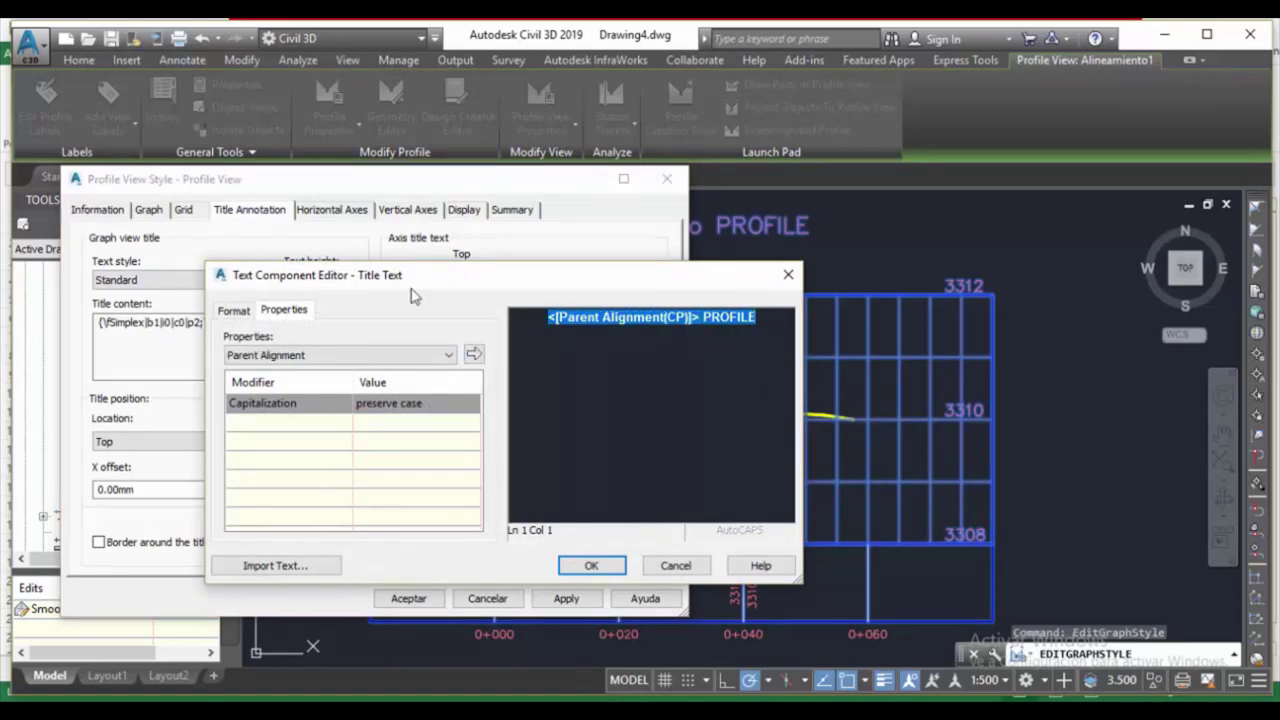
{"action": "type", "text": "PE"}
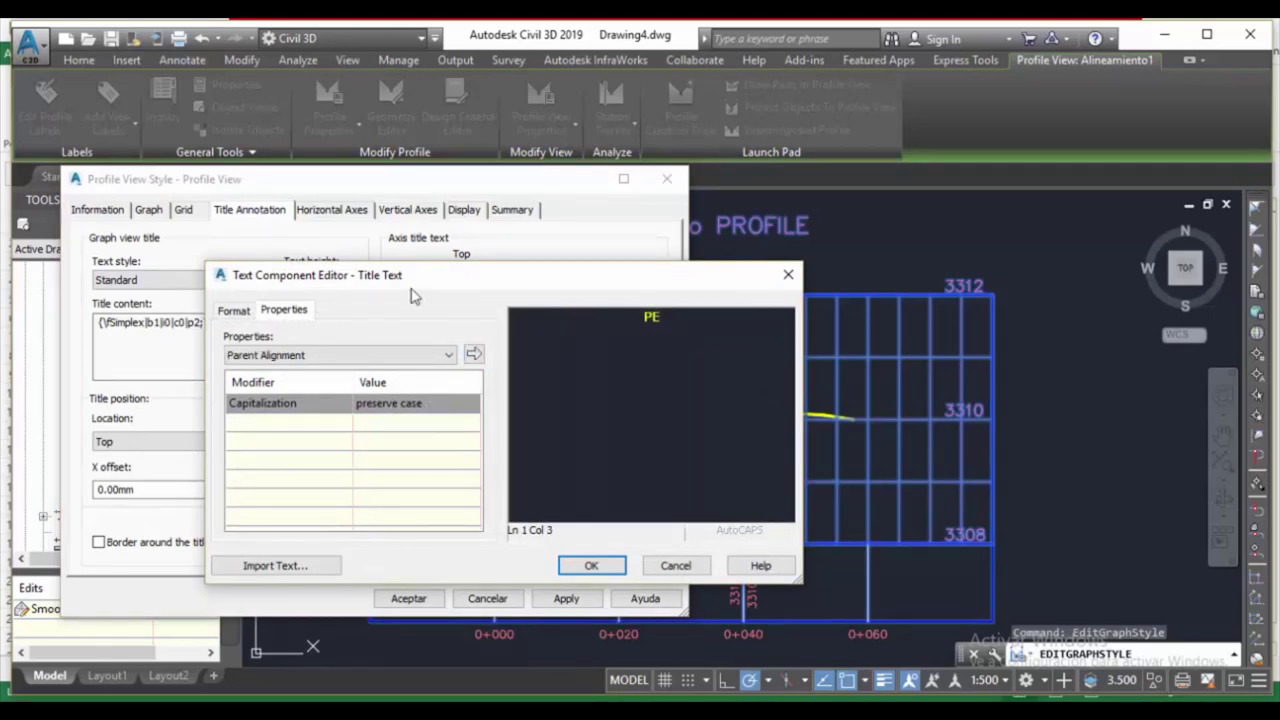
{"action": "type", "text": "RFIL NIVELAC"}
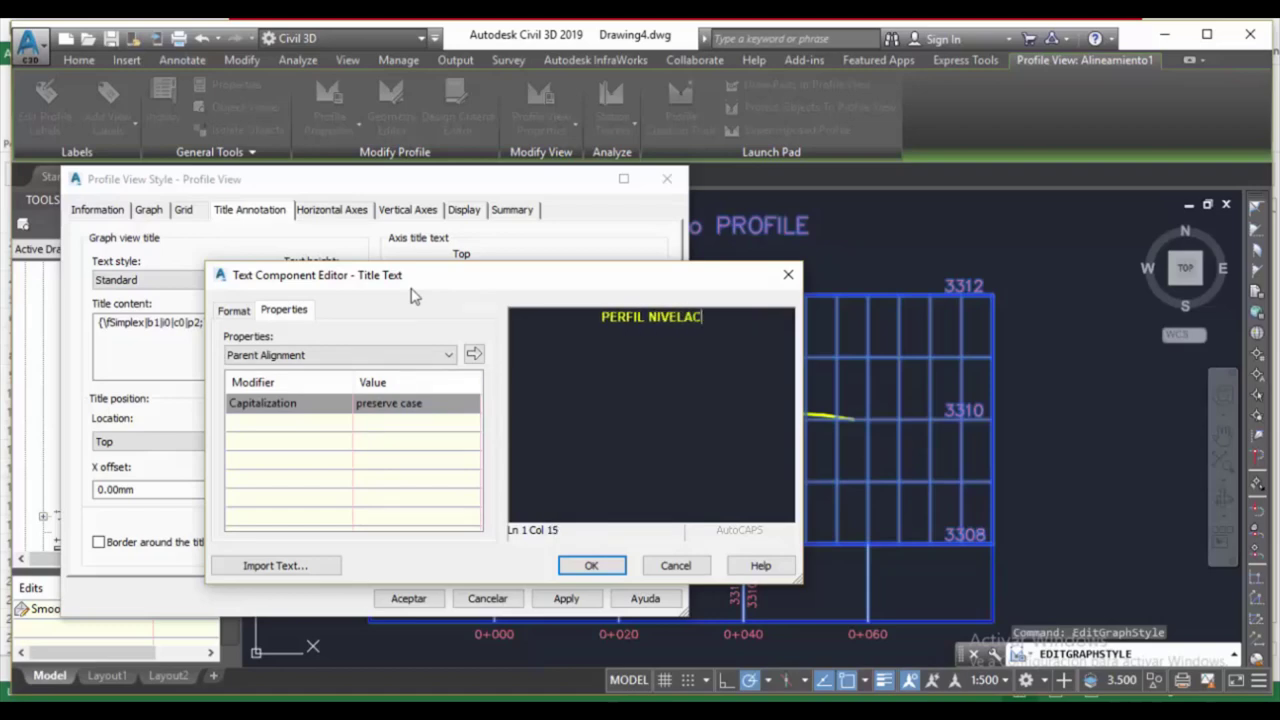
{"action": "type", "text": "IÓN CERRADA"}
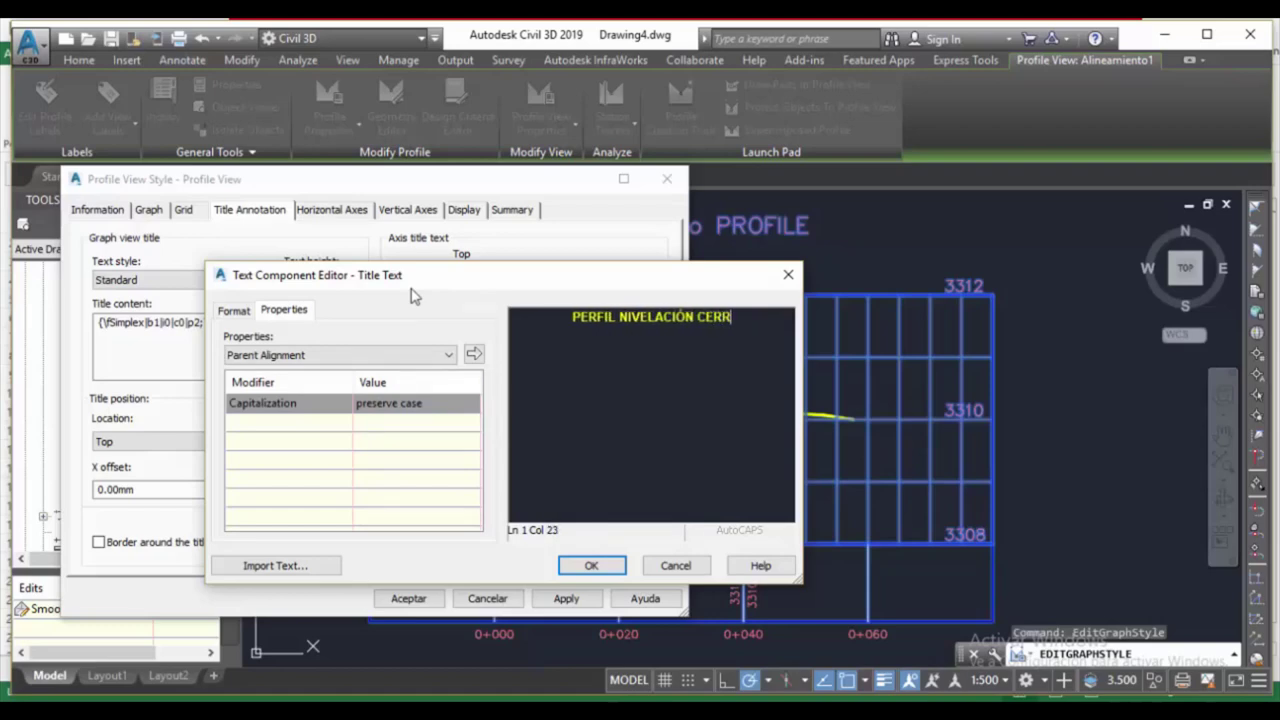
{"action": "left_click", "coordinate": [612, 562]}
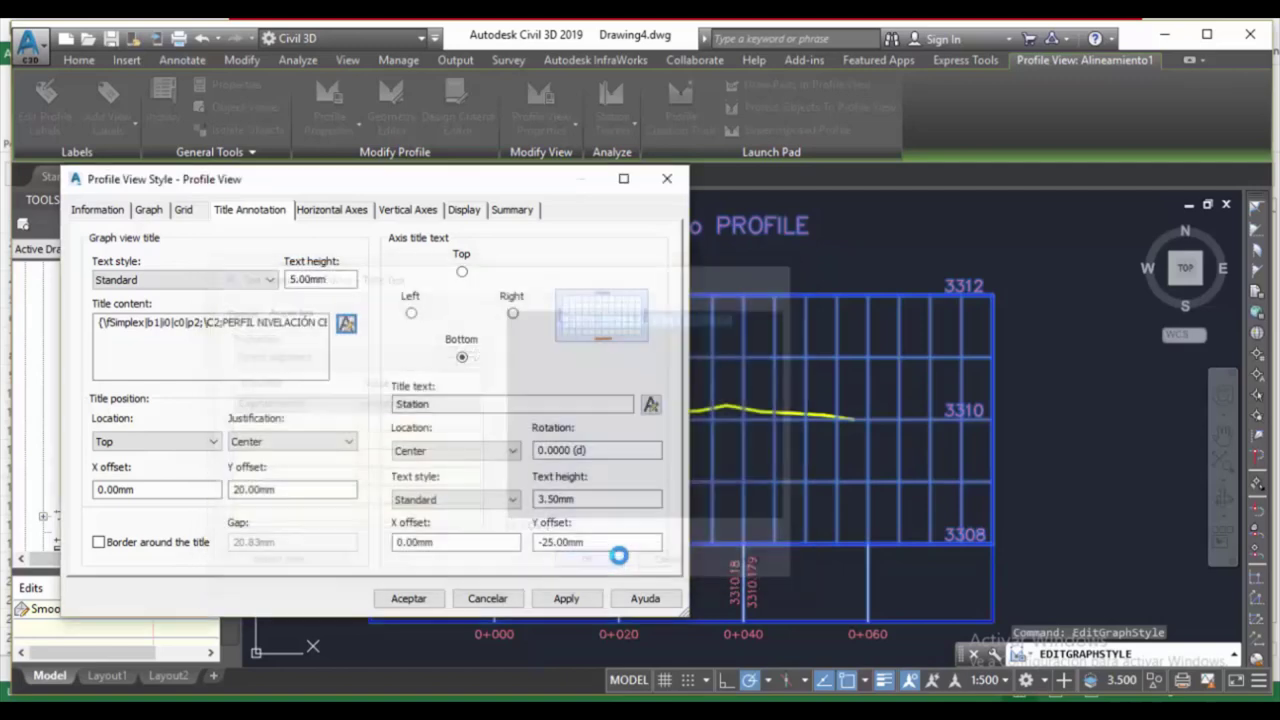
{"action": "left_click", "coordinate": [563, 598]}
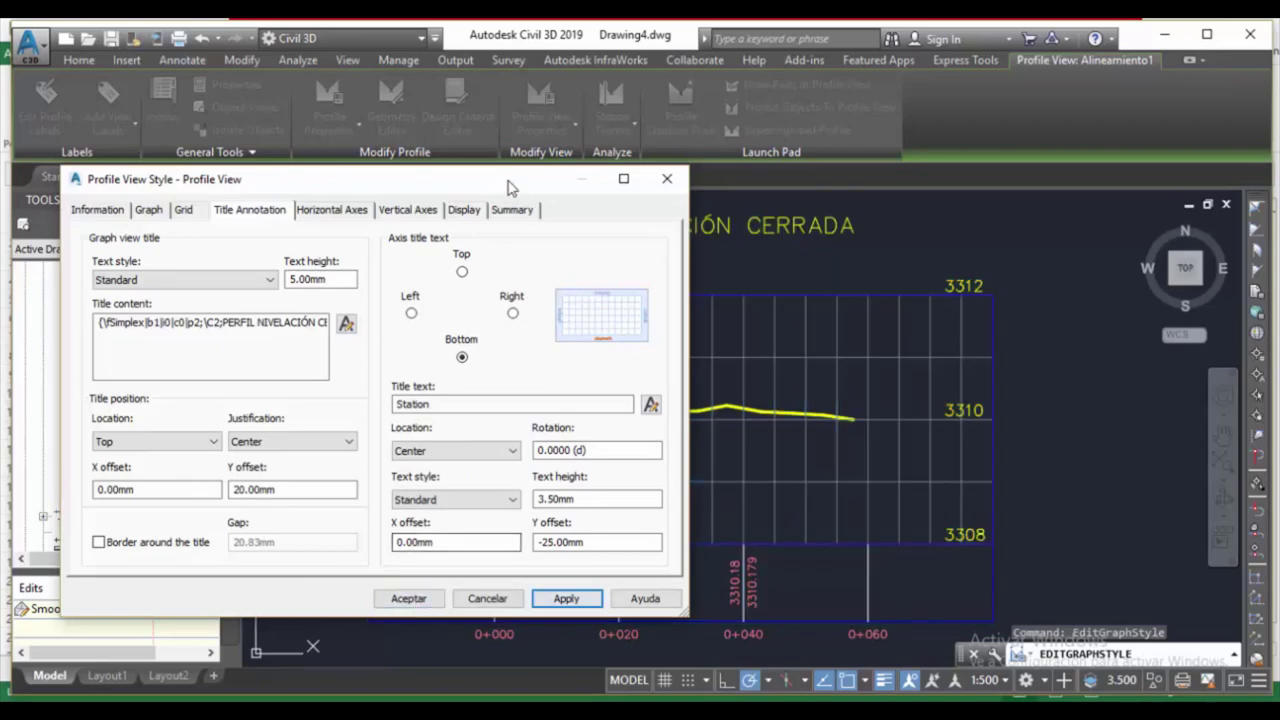
{"action": "mouse_move", "coordinate": [517, 187]}
{"action": "left_mouse_down"}
{"action": "mouse_move", "coordinate": [284, 362]}
{"action": "mouse_move", "coordinate": [715, 619]}
{"action": "mouse_move", "coordinate": [698, 454]}
{"action": "mouse_move", "coordinate": [786, 293]}
{"action": "mouse_move", "coordinate": [822, 479]}
{"action": "left_mouse_up"}
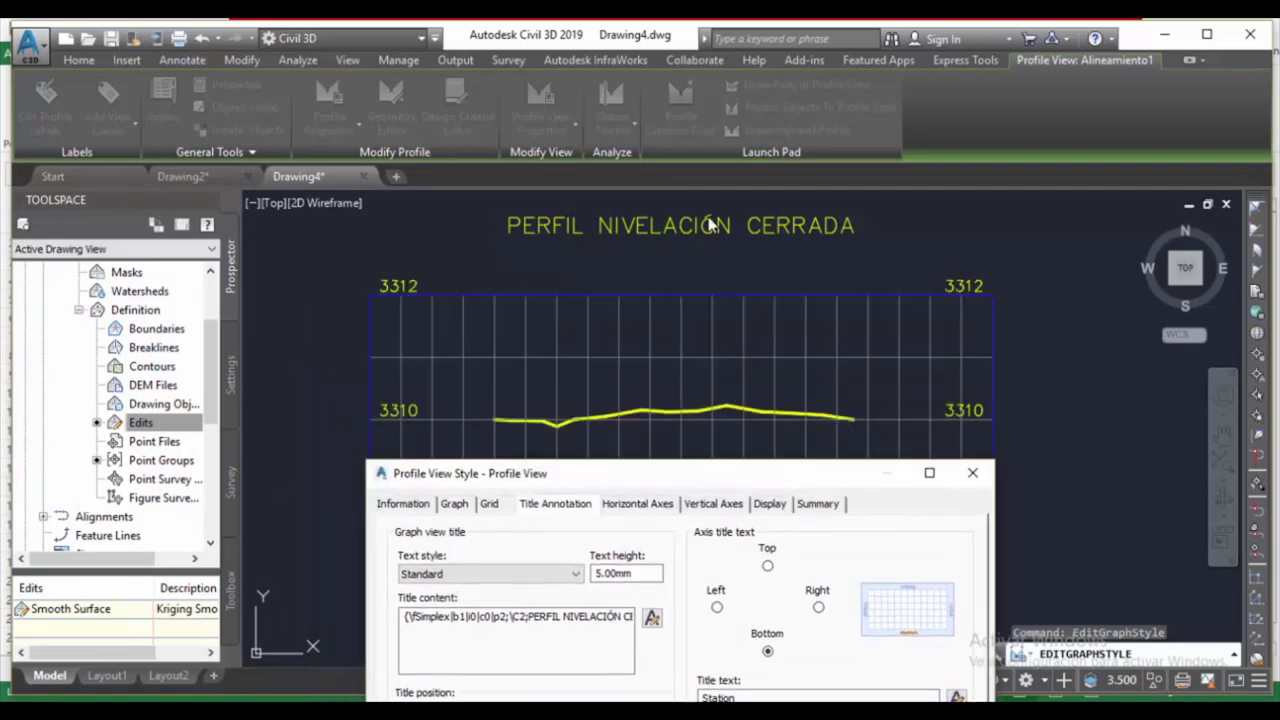
Change the font of the whole graph view title text to Segoe UI.
{"action": "left_click_drag", "start_coordinate": [703, 482], "coordinate": [580, 205]}
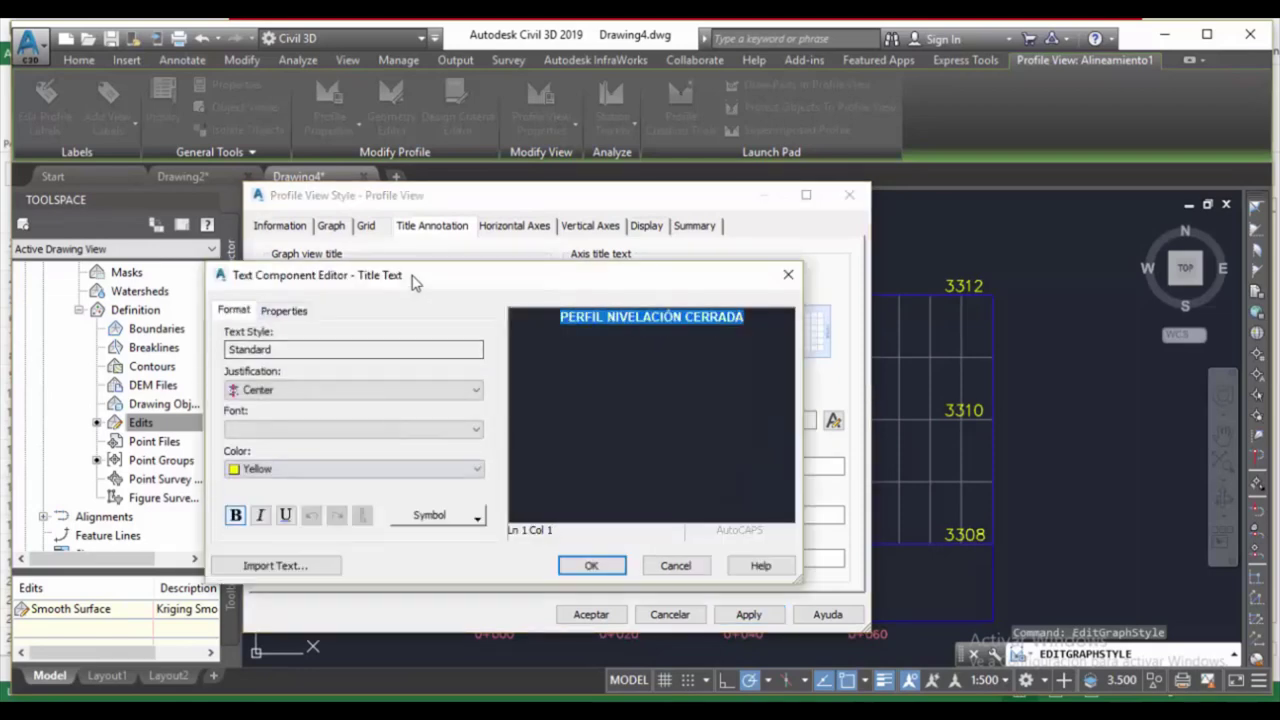
{"action": "key", "text": "alt+Down"}
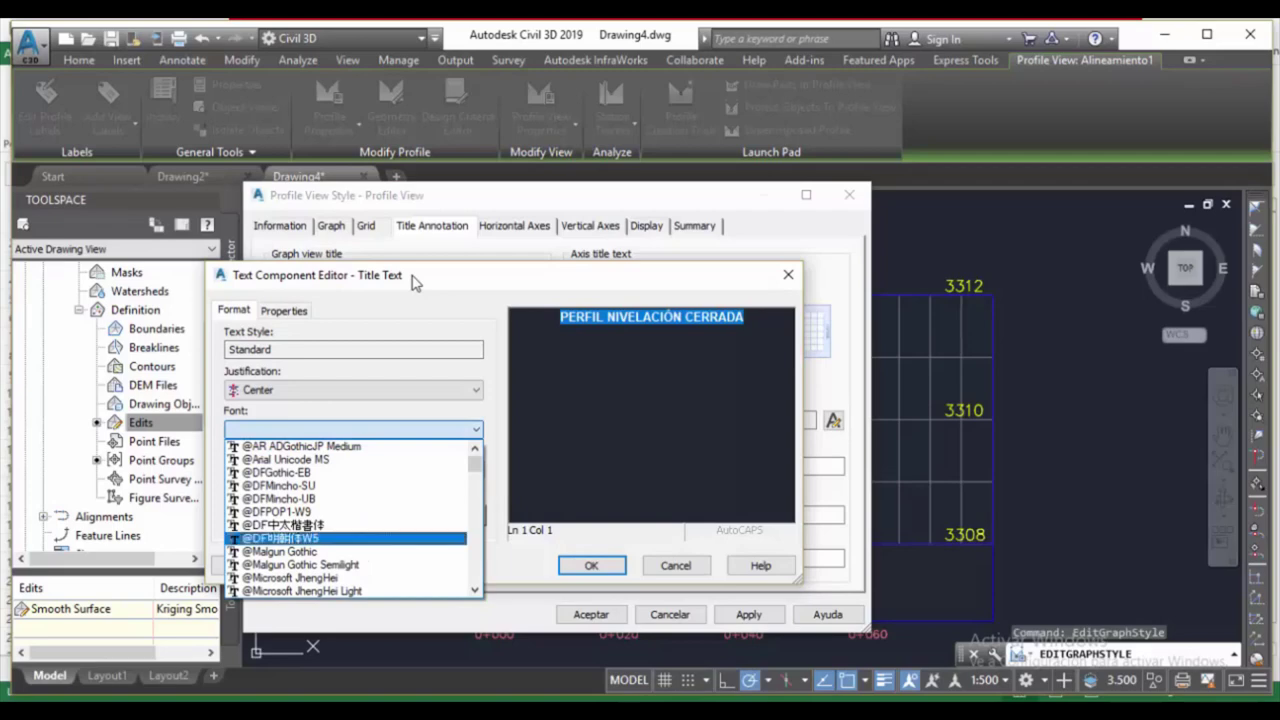
{"action": "type", "text": "segoe ui"}
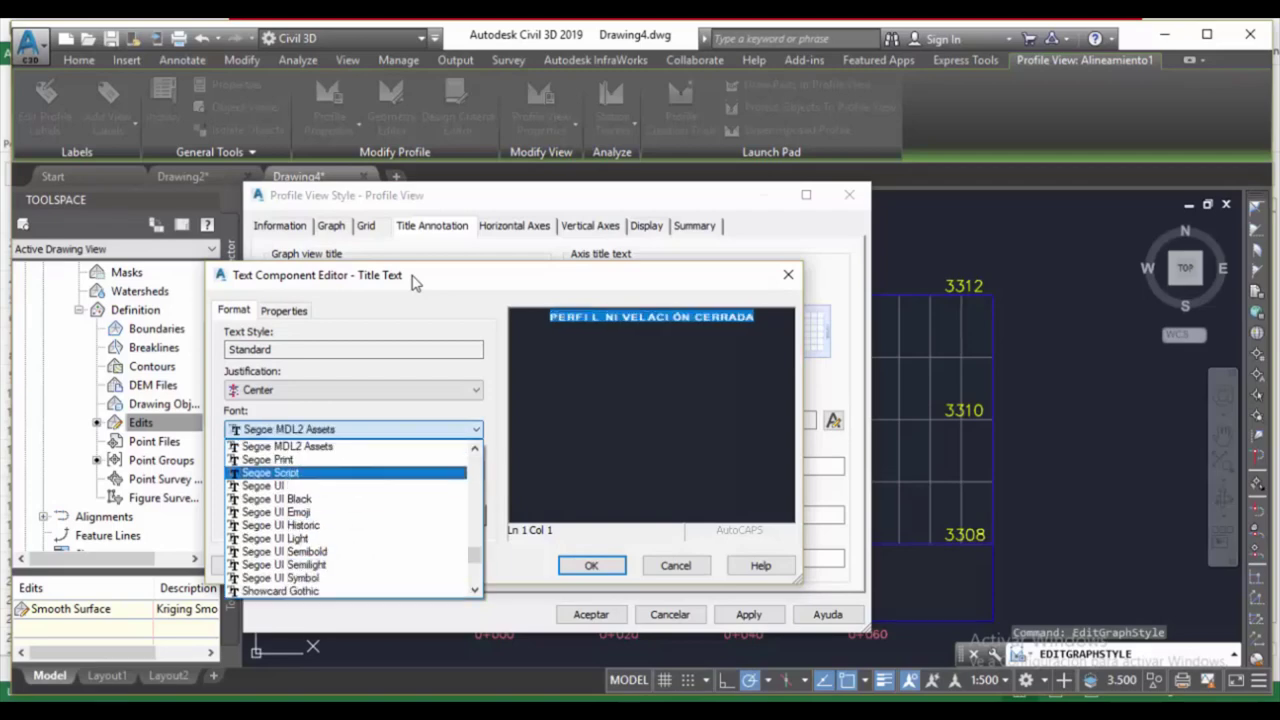
{"action": "key", "text": "Return"}
{"action": "key", "text": "Return"}
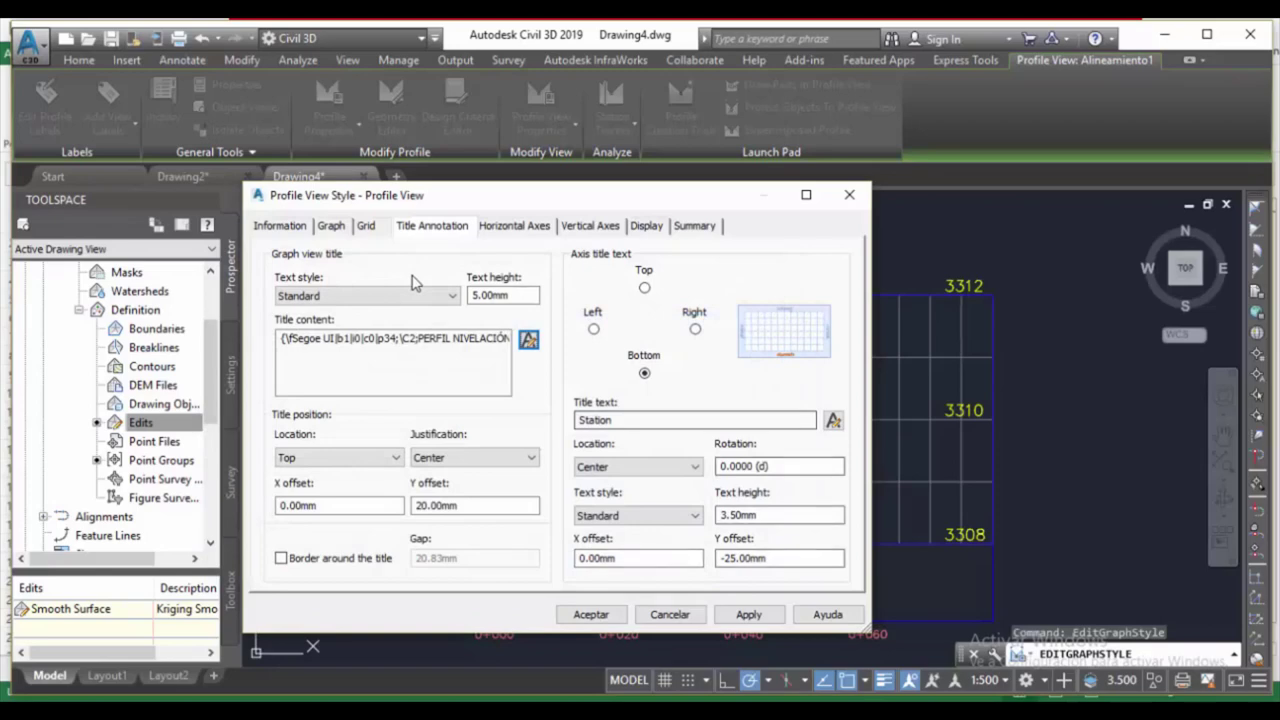
Set the graph view title's text height to 3.50 mm and check the available text styles, keeping Standard.
{"action": "mouse_move", "coordinate": [693, 206]}
{"action": "left_mouse_down"}
{"action": "mouse_move", "coordinate": [370, 190]}
{"action": "mouse_move", "coordinate": [532, 156]}
{"action": "left_mouse_up"}
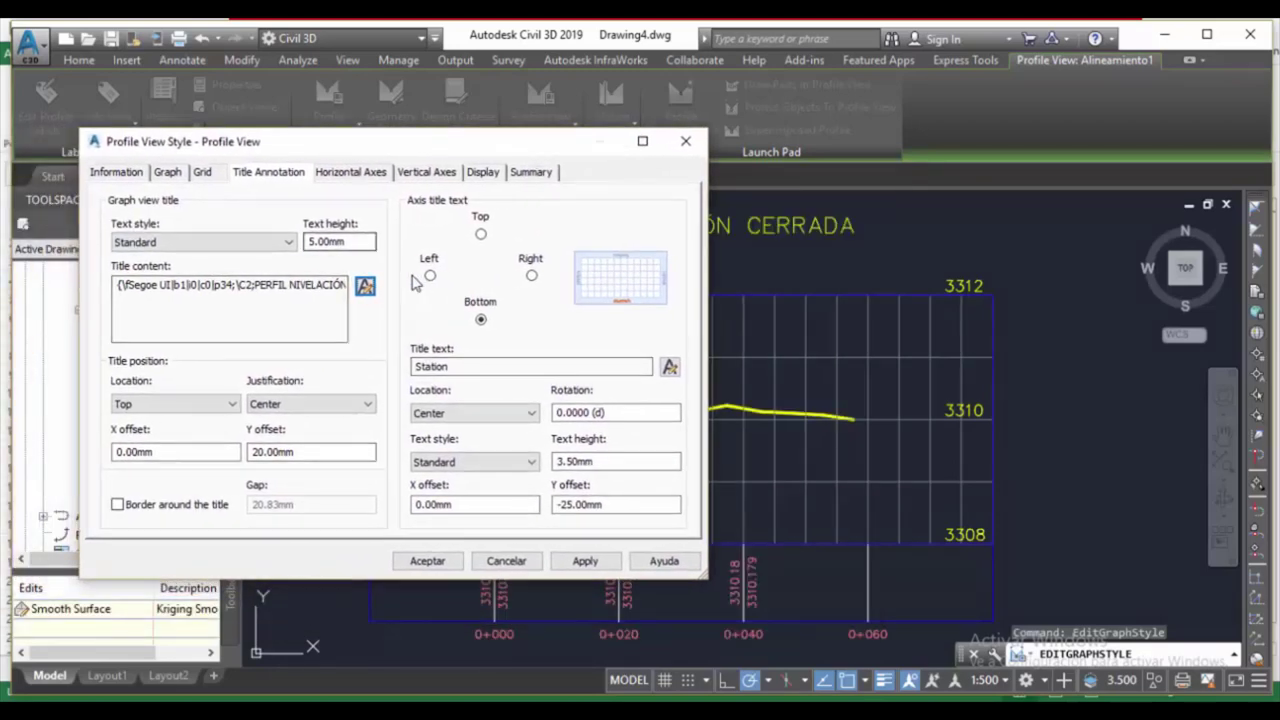
{"action": "key", "text": "Tab"}
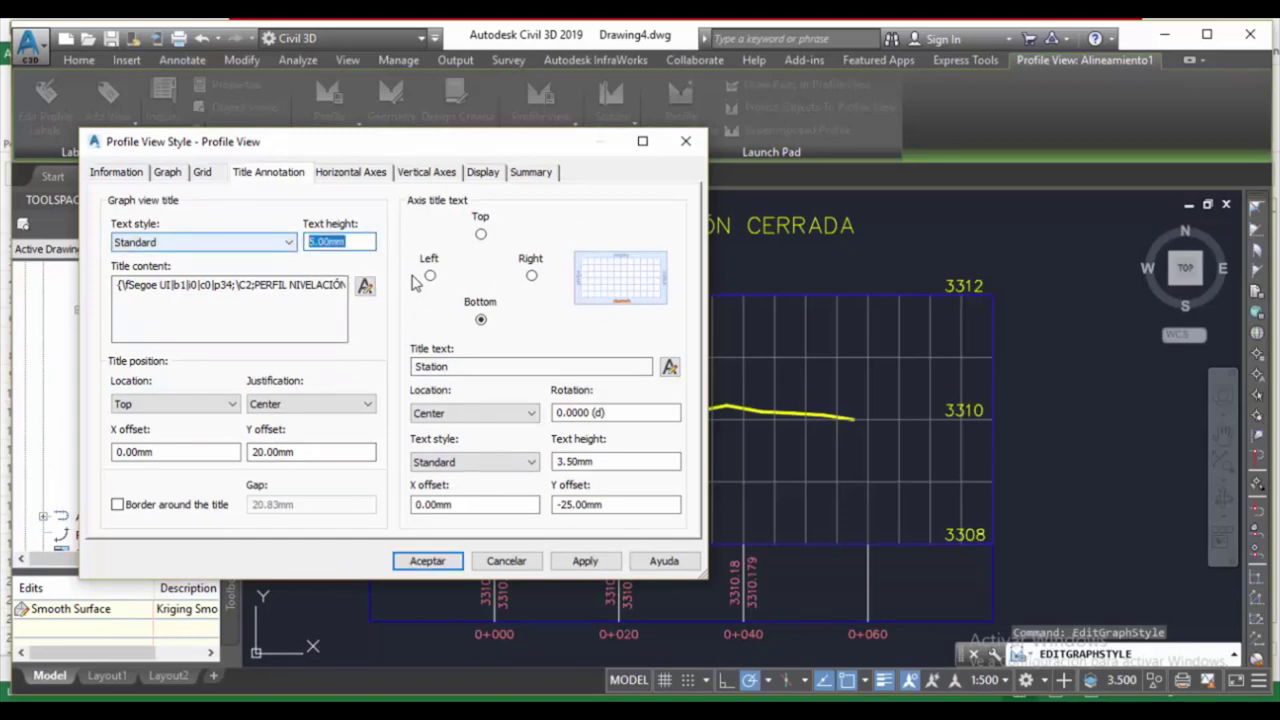
{"action": "type", "text": "3.5"}
{"action": "key", "text": "shift+Tab"}
{"action": "key", "text": "alt+Down"}
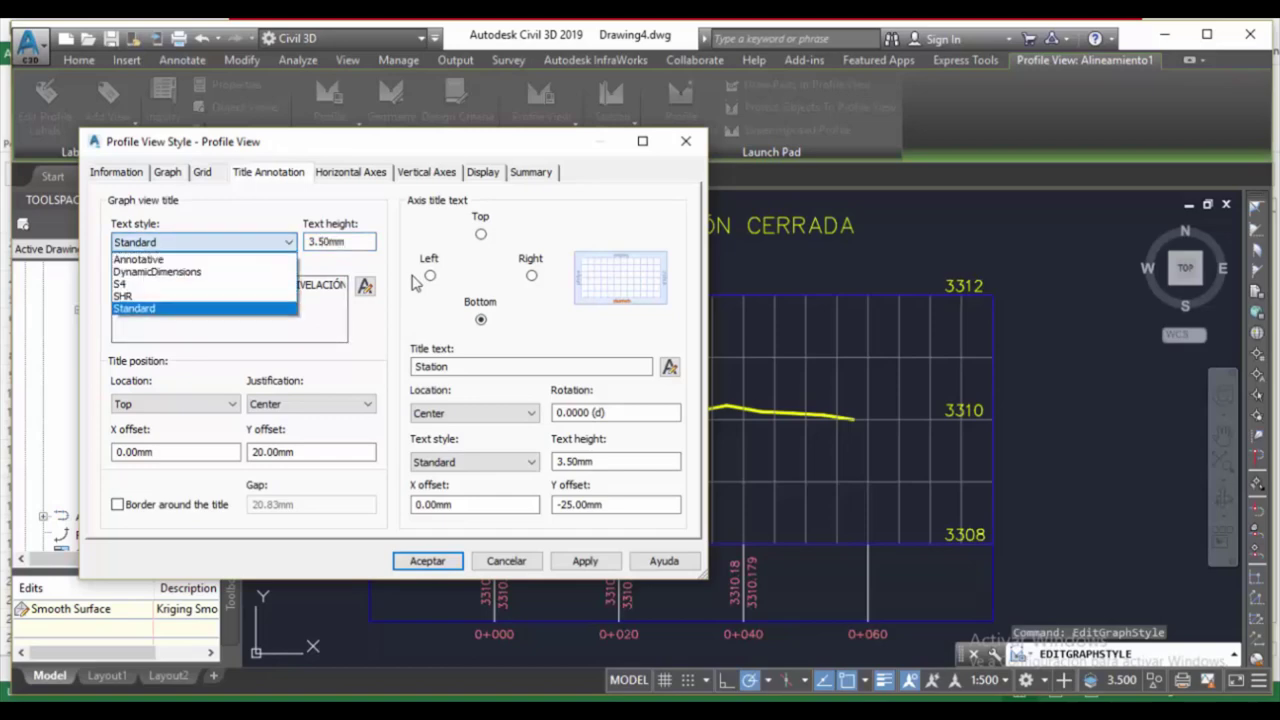
{"action": "key", "text": "Escape"}
{"action": "key", "text": "Tab"}
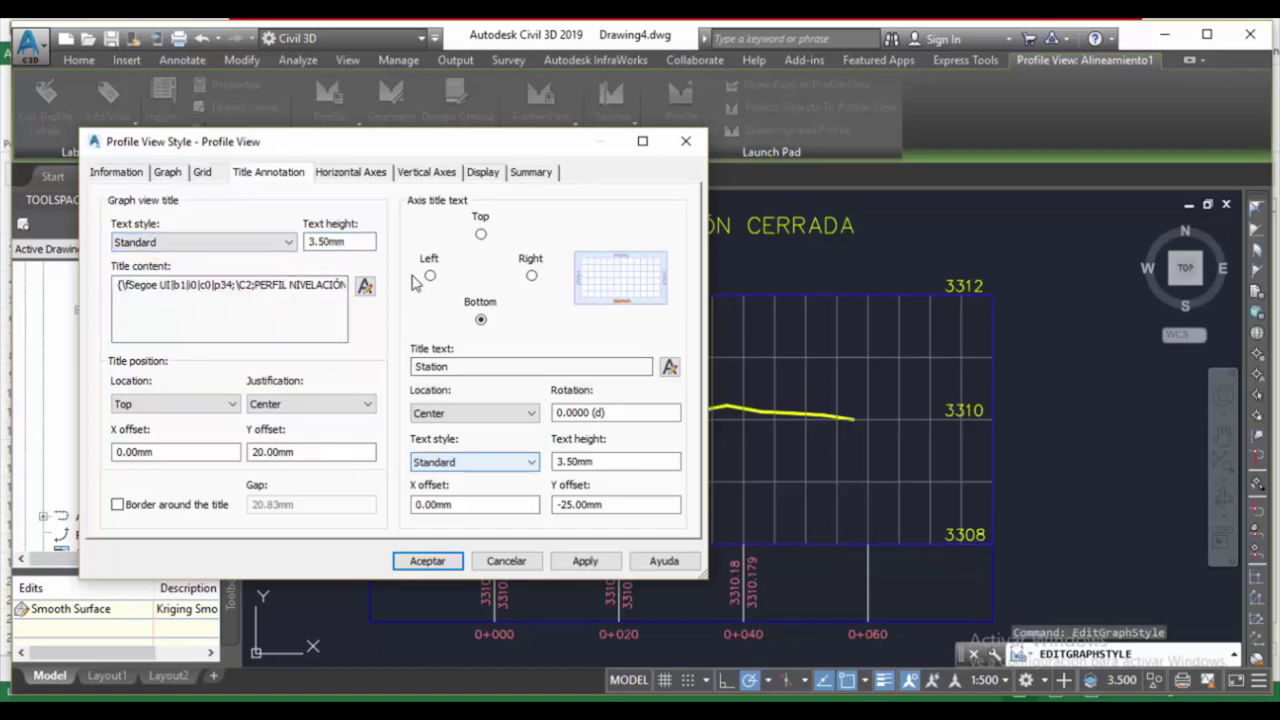
{"action": "key", "text": "Tab"}
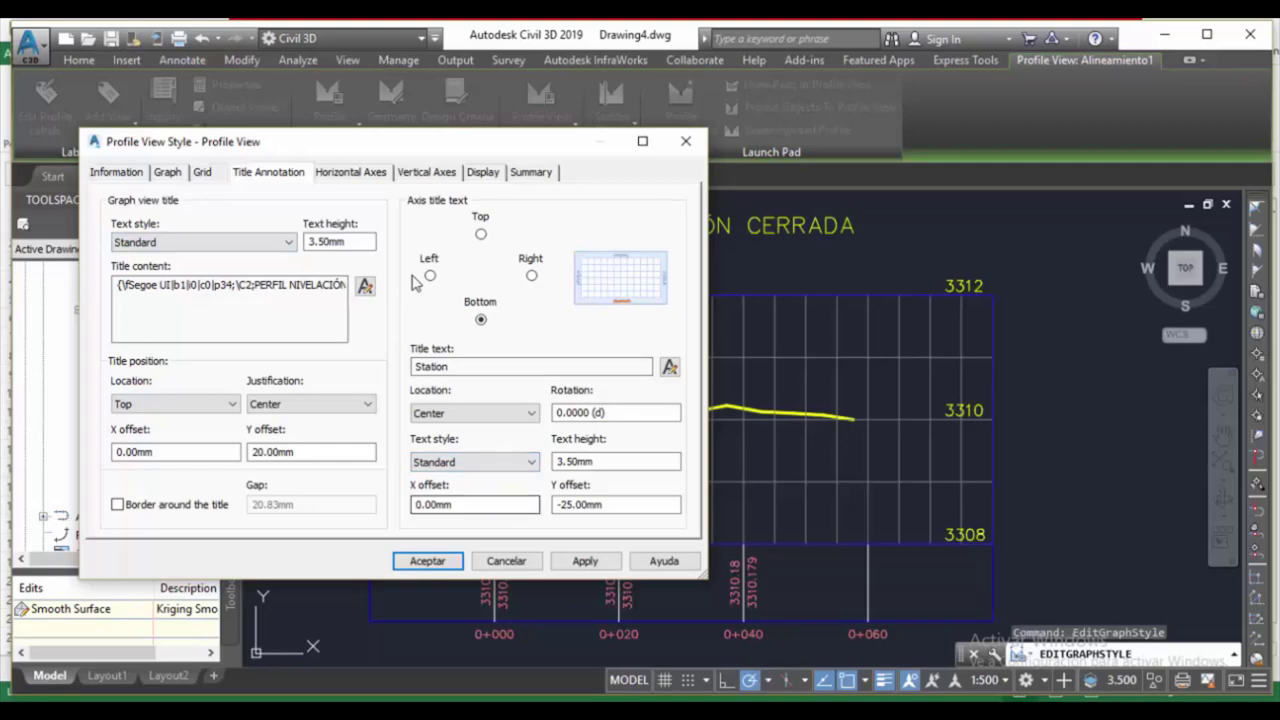
{"action": "key", "text": "Tab"}
{"action": "key", "text": "Tab"}
{"action": "key", "text": "Tab"}
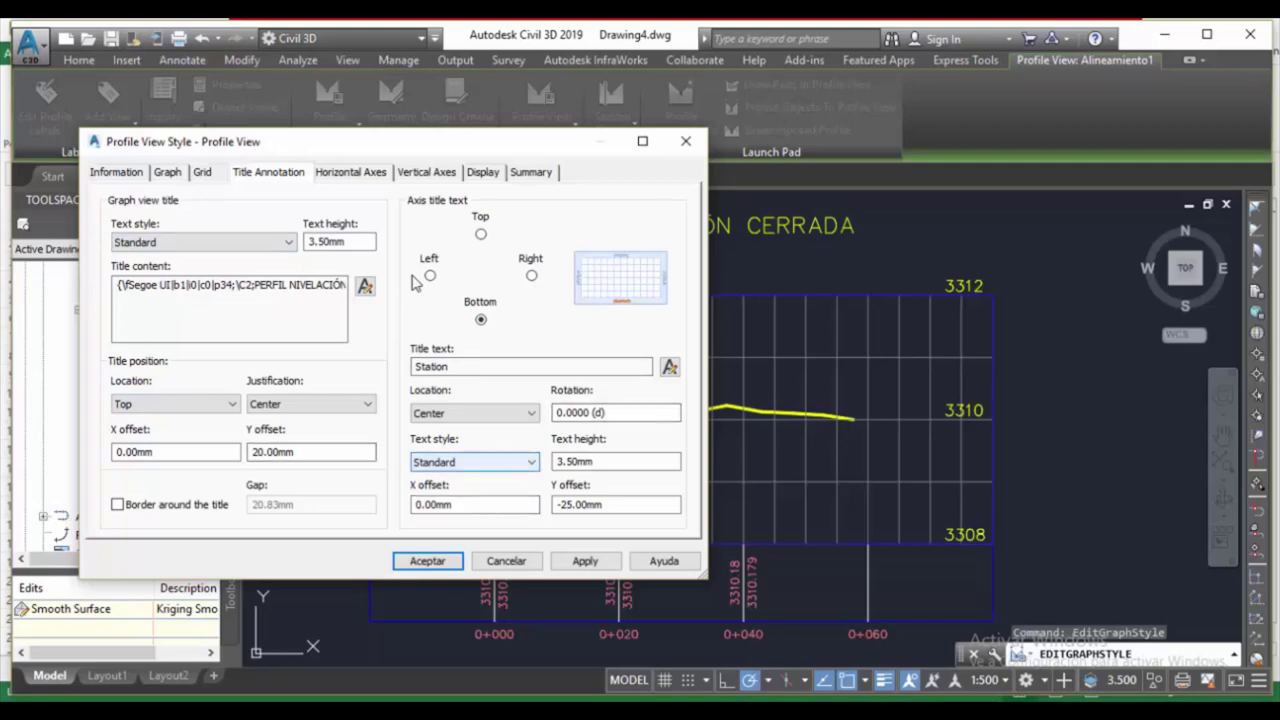
{"action": "key", "text": "Tab"}
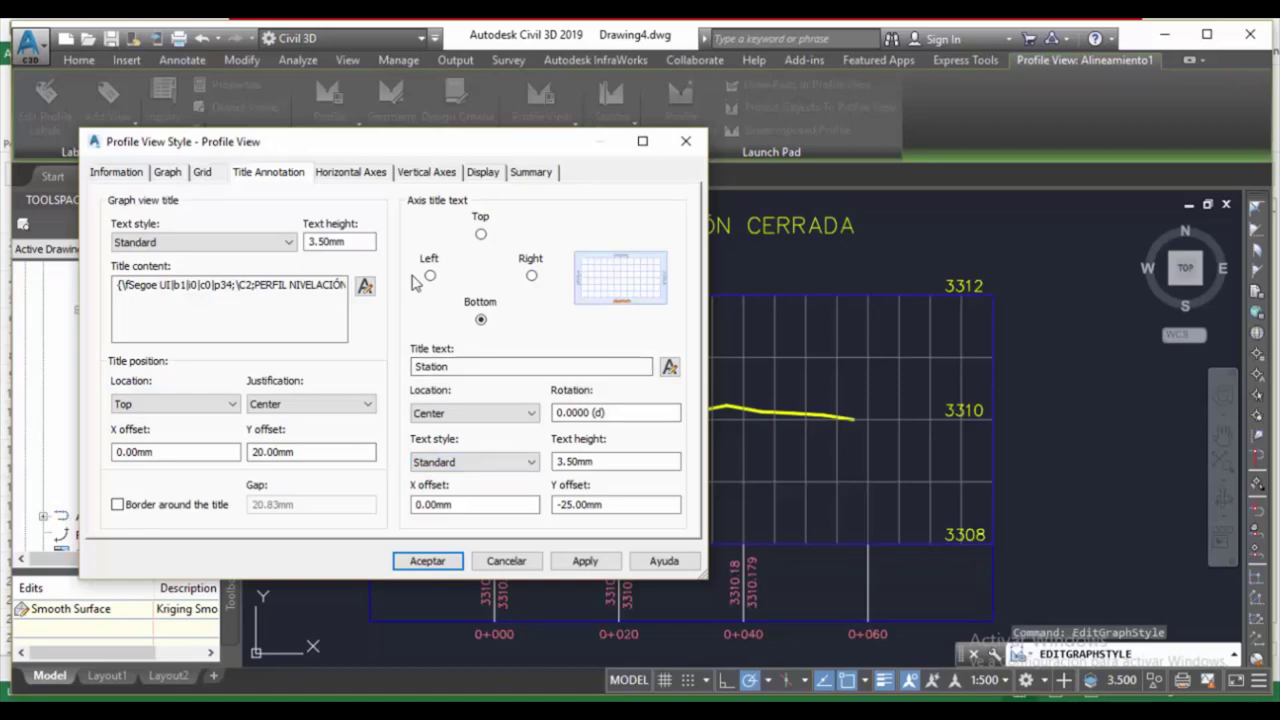
{"action": "key", "text": "Tab"}
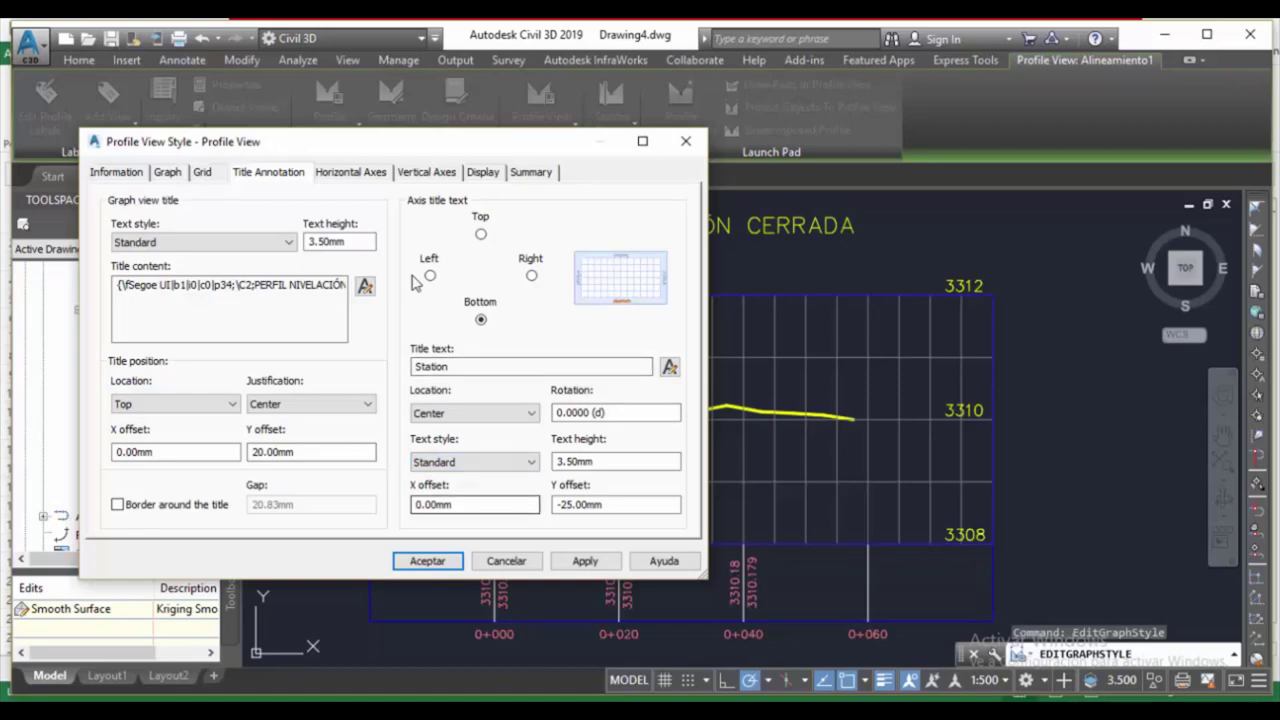
{"action": "key", "text": "Tab"}
{"action": "key", "text": "Tab"}
{"action": "key", "text": "Tab"}
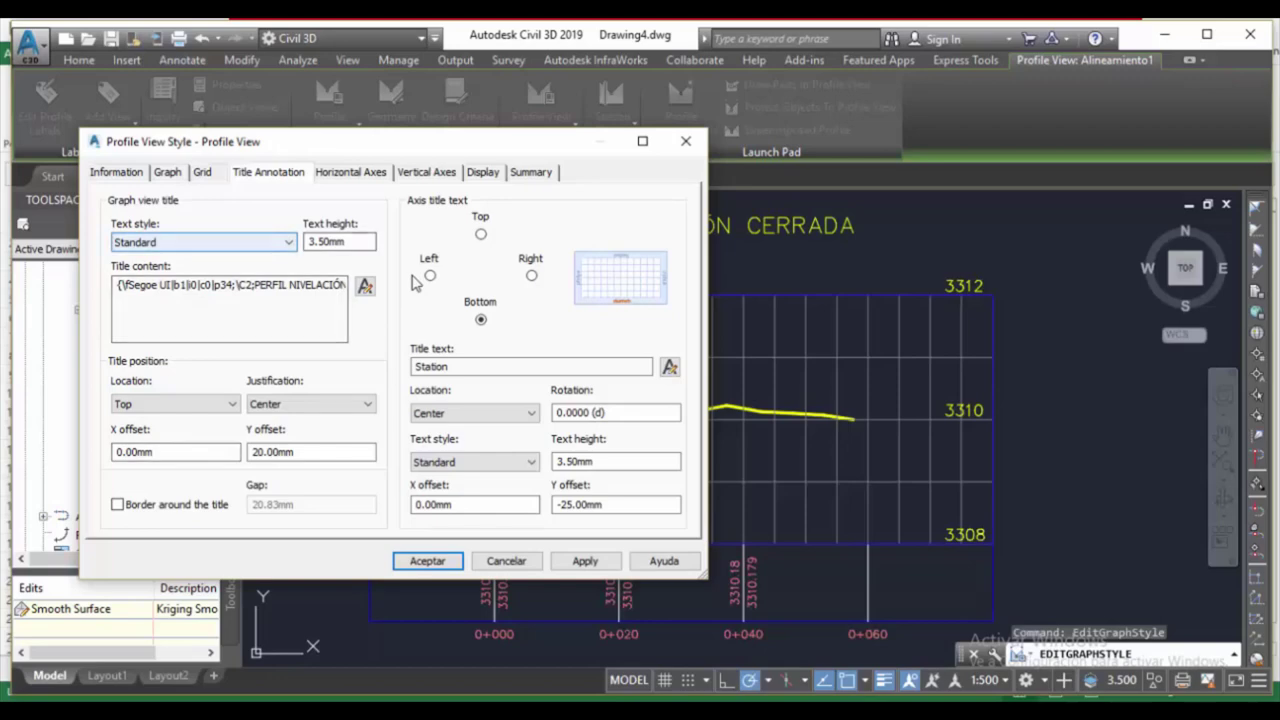
Set the graph view title's Y offset to 5 mm and apply the style change.
{"action": "key", "text": "Tab"}
{"action": "key", "text": "Tab"}
{"action": "key", "text": "Tab"}
{"action": "key", "text": "Tab"}
{"action": "key", "text": "Tab"}
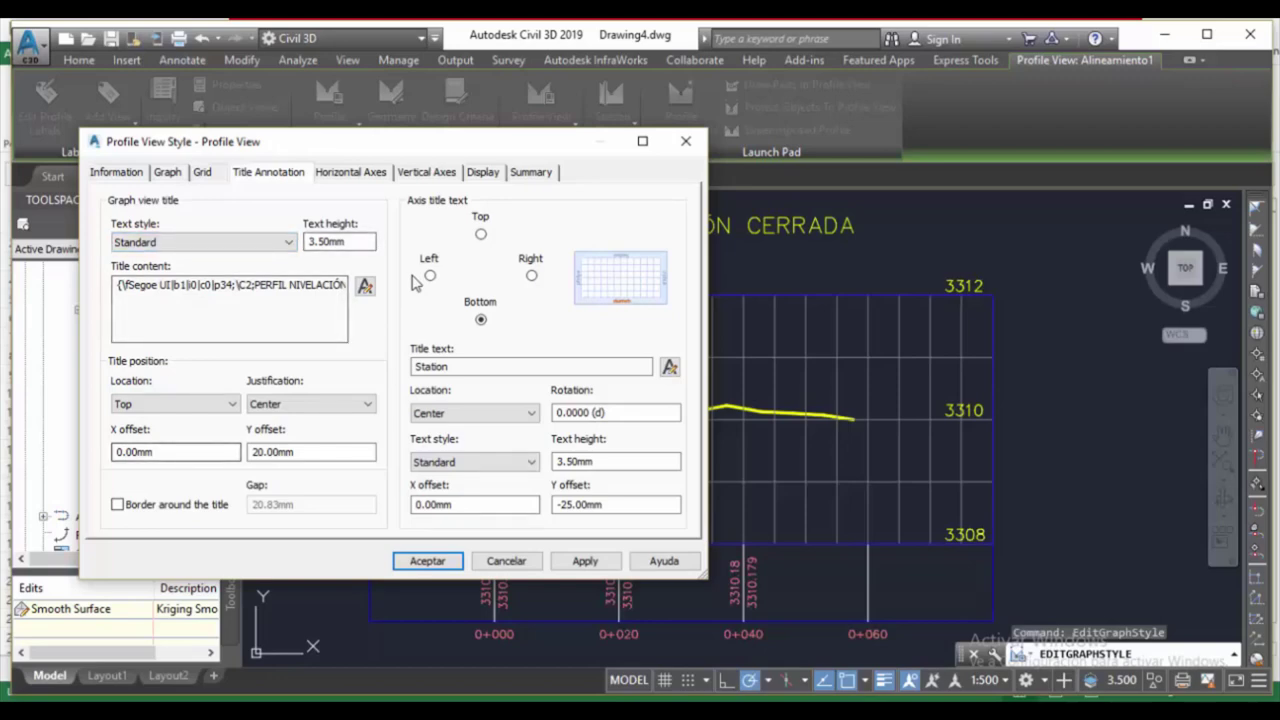
{"action": "key", "text": "Tab"}
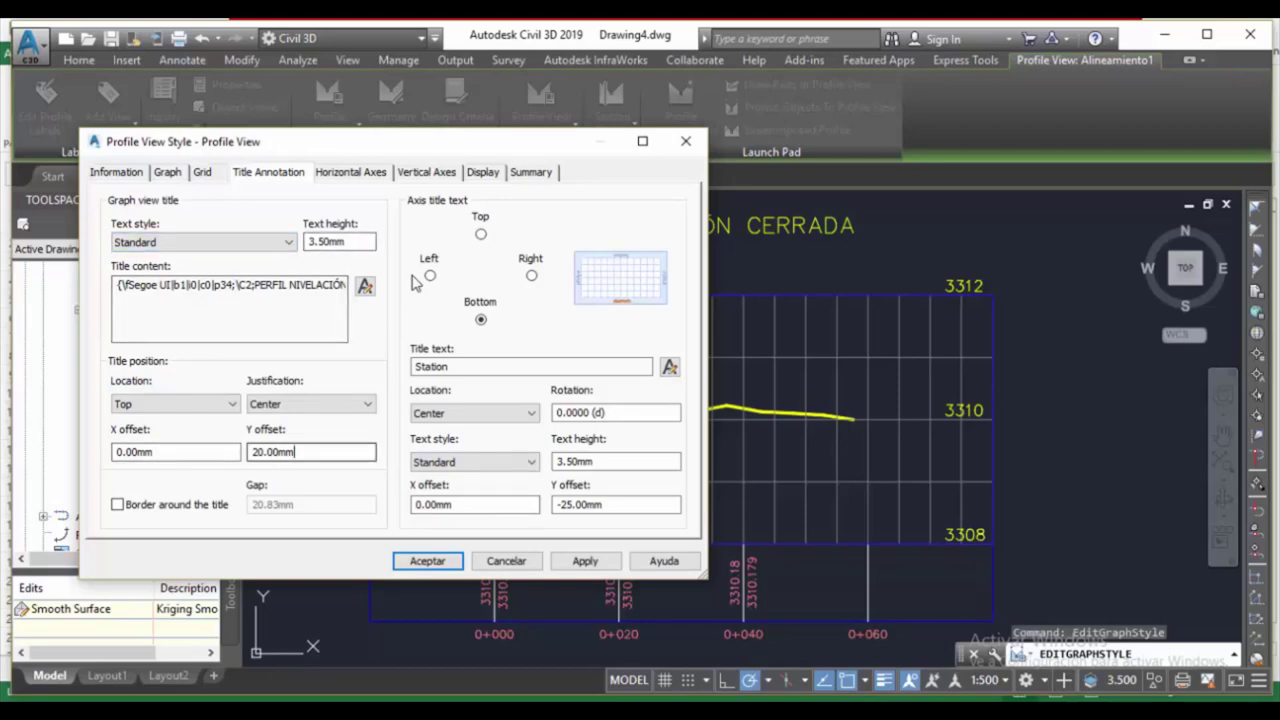
{"action": "key", "text": "shift+Home"}
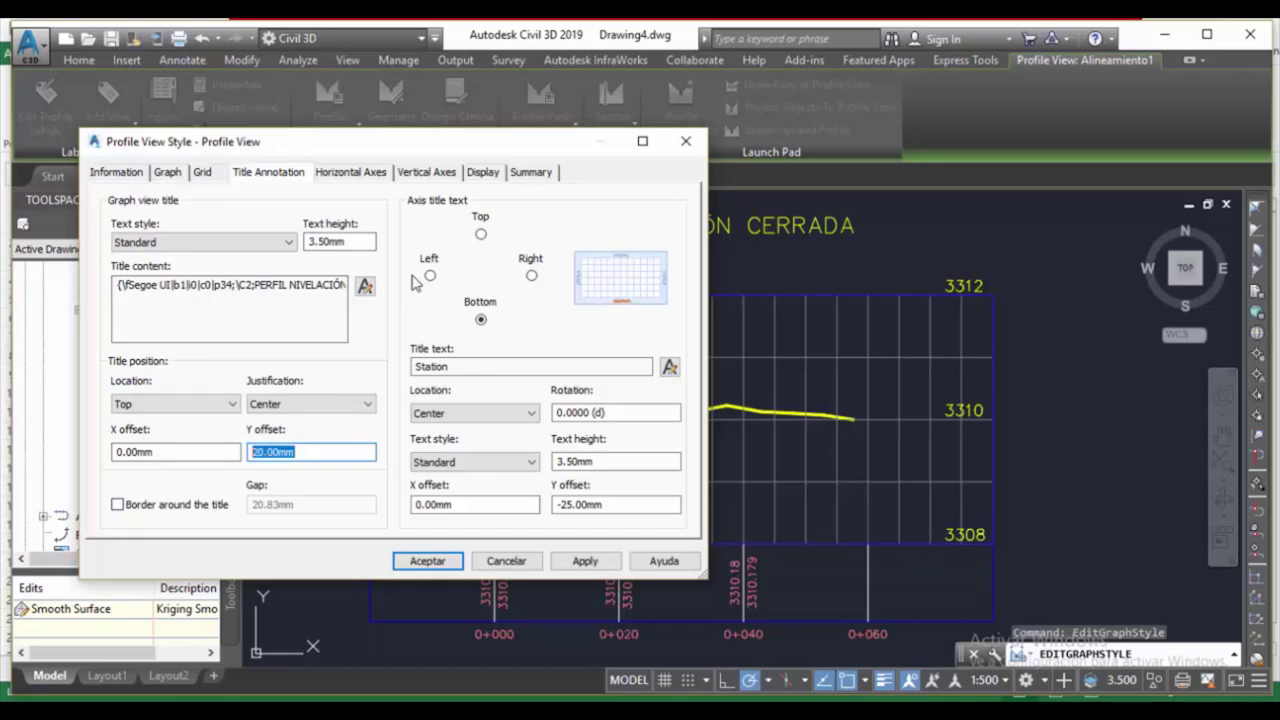
{"action": "type", "text": "5"}
{"action": "key", "text": "Tab"}
{"action": "key", "text": "Tab"}
{"action": "key", "text": "Tab"}
{"action": "key", "text": "Tab"}
{"action": "key", "text": "Tab"}
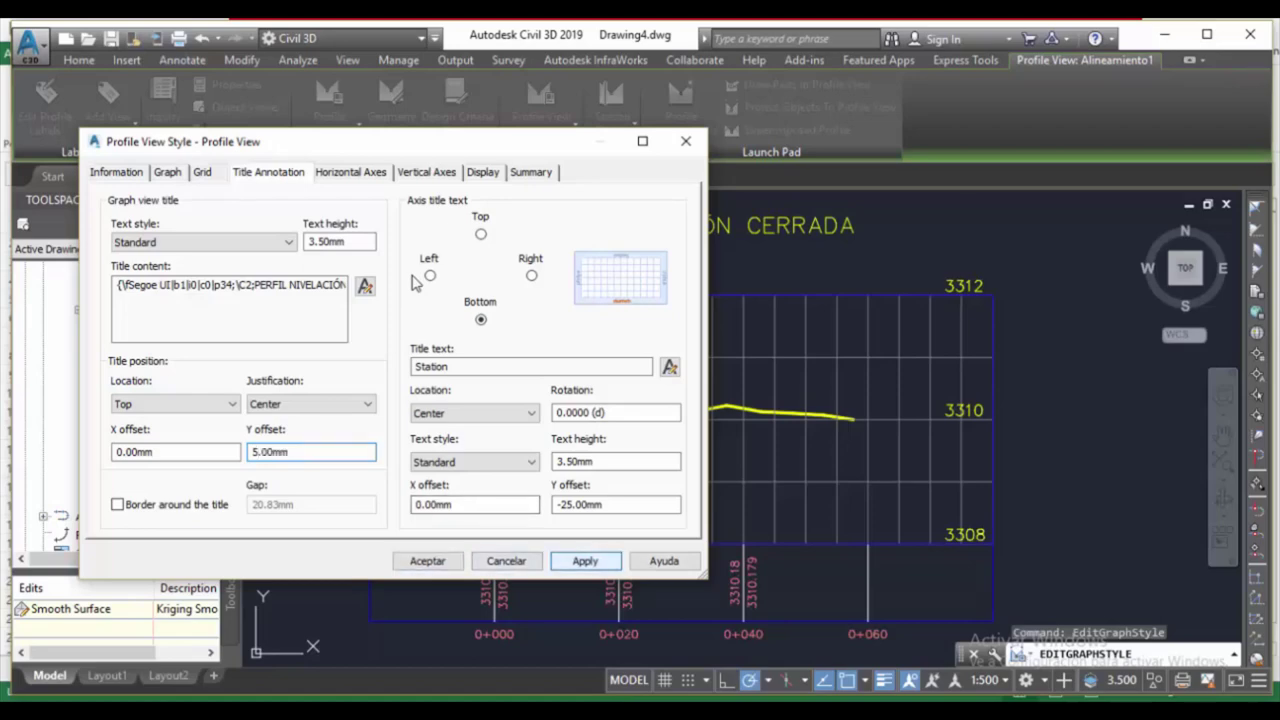
{"action": "key", "text": "Return"}
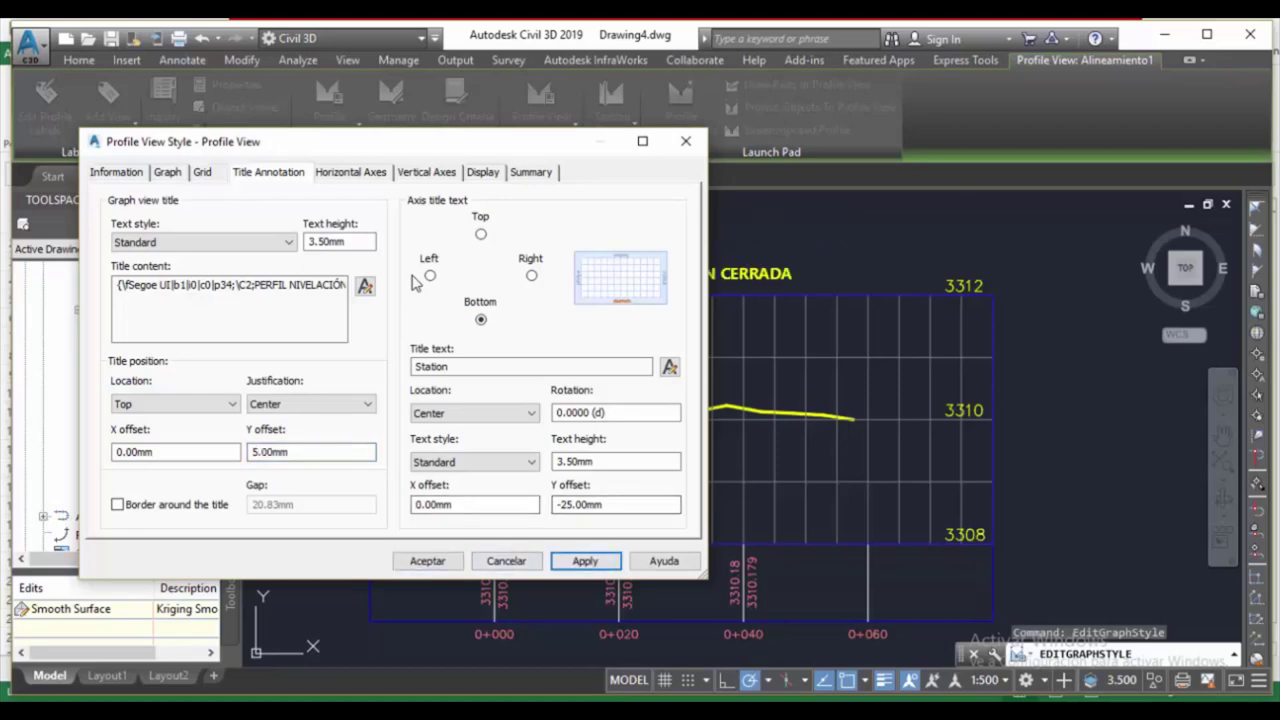
Check the title in the drawing and accept the profile view style changes.
{"action": "left_click_drag", "start_coordinate": [537, 160], "coordinate": [437, 236]}
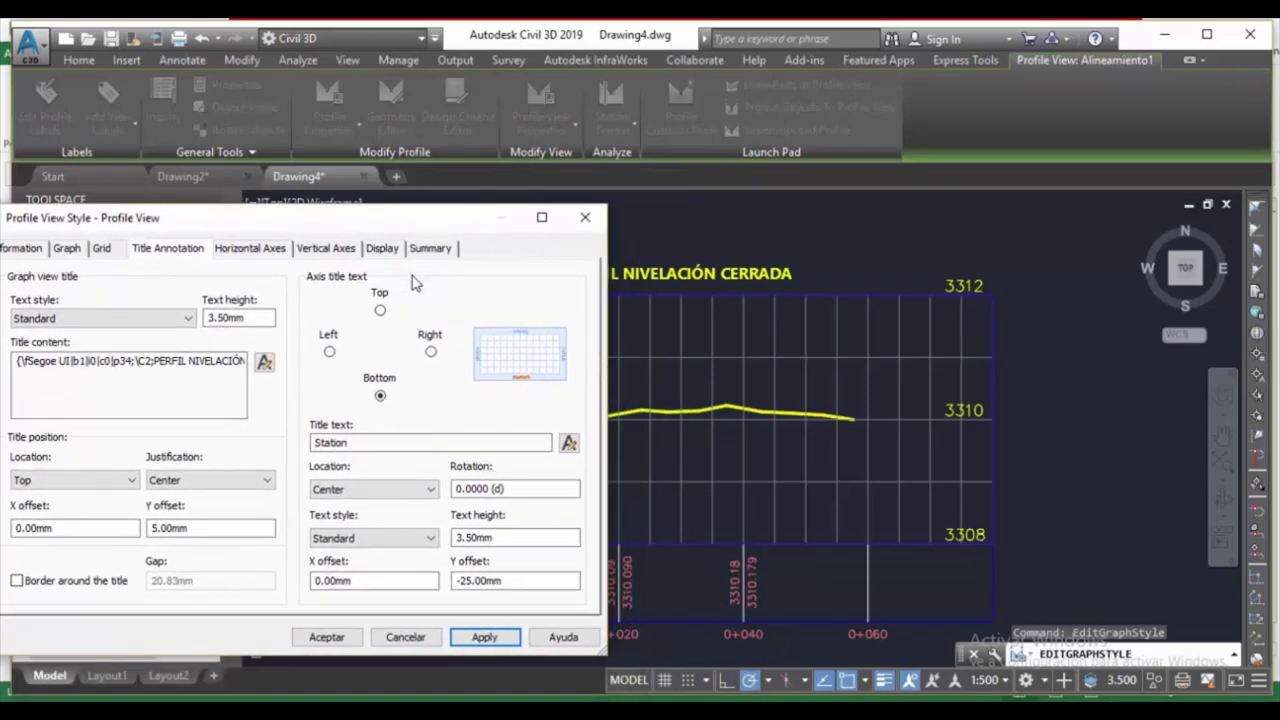
{"action": "left_click_drag", "start_coordinate": [446, 227], "coordinate": [540, 242]}
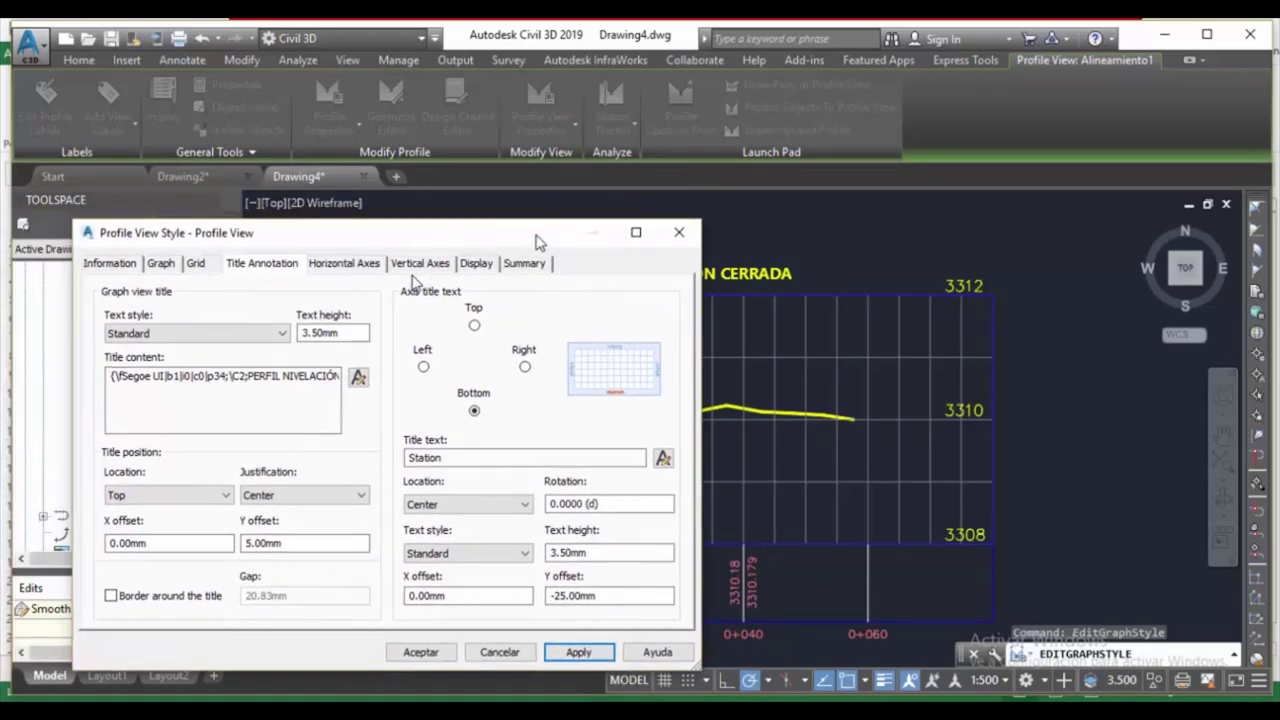
{"action": "key", "text": "Return"}
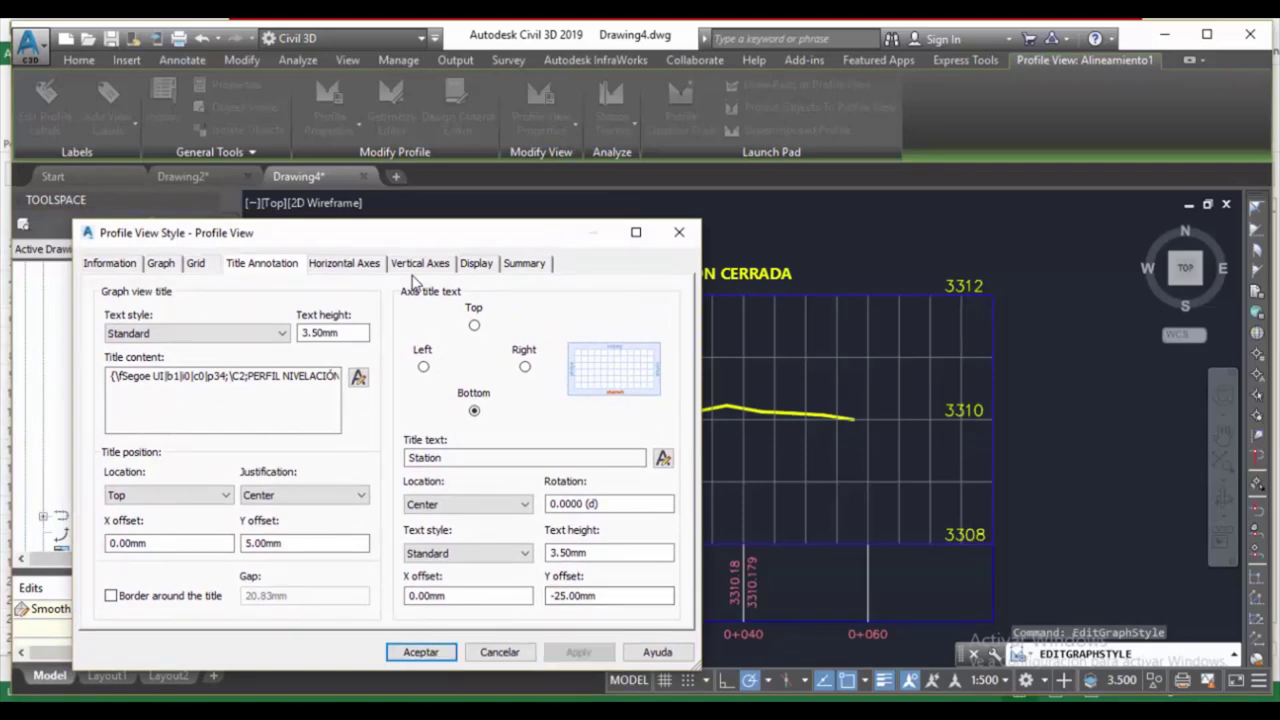
{"action": "key", "text": "Return"}
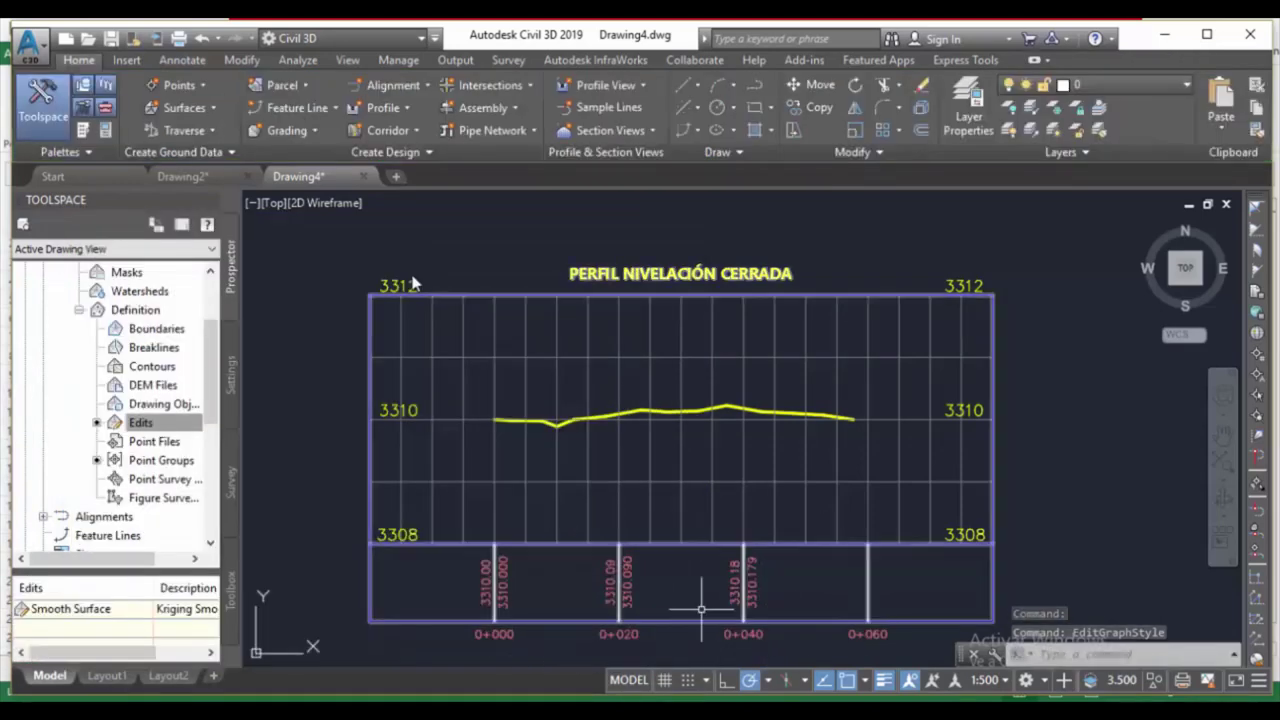
Open the Elevations and Stations band style's Major Station label and bring up the Station Value component's contents for formatting.
{"action": "left_click", "coordinate": [626, 579]}
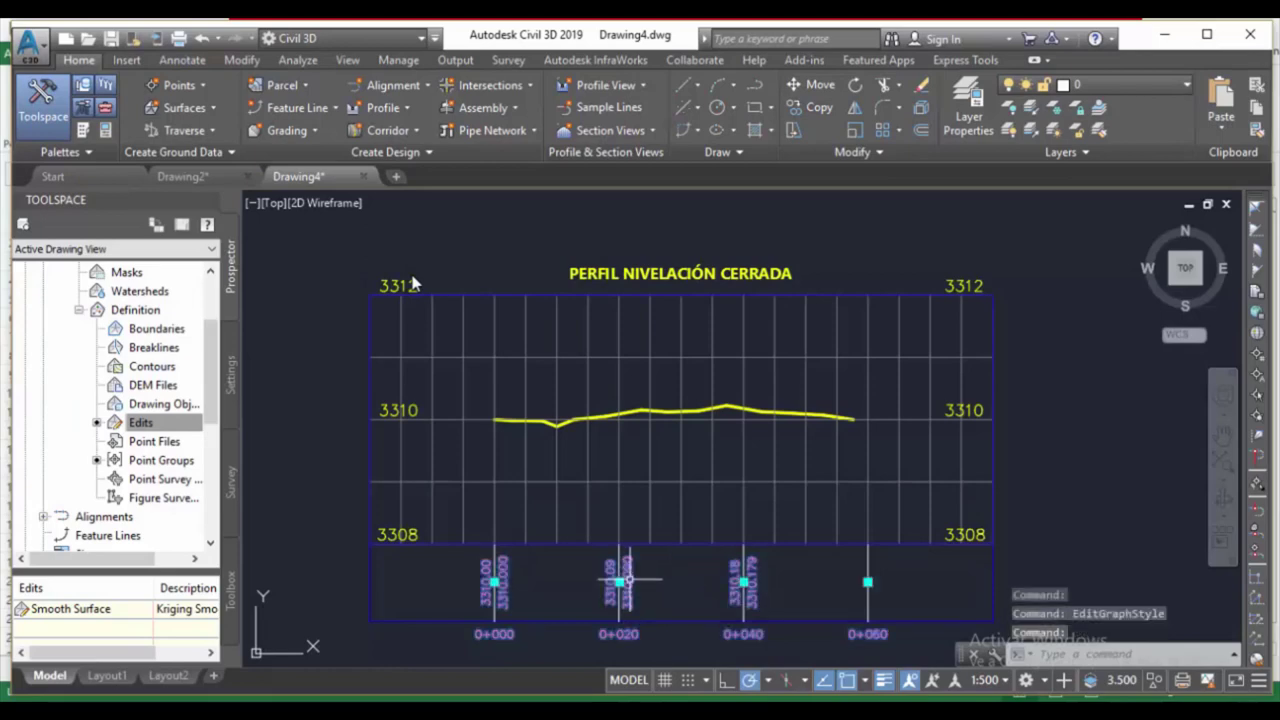
{"action": "right_click", "coordinate": [626, 579]}
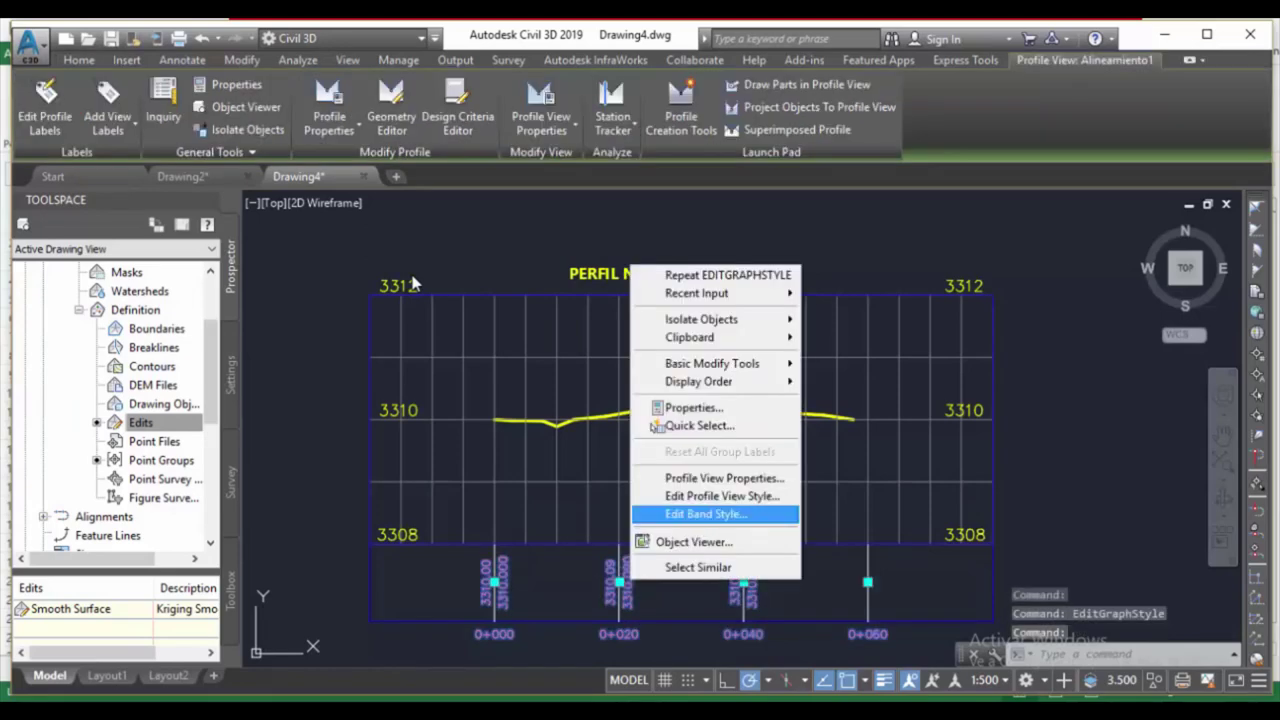
{"action": "key", "text": "Return"}
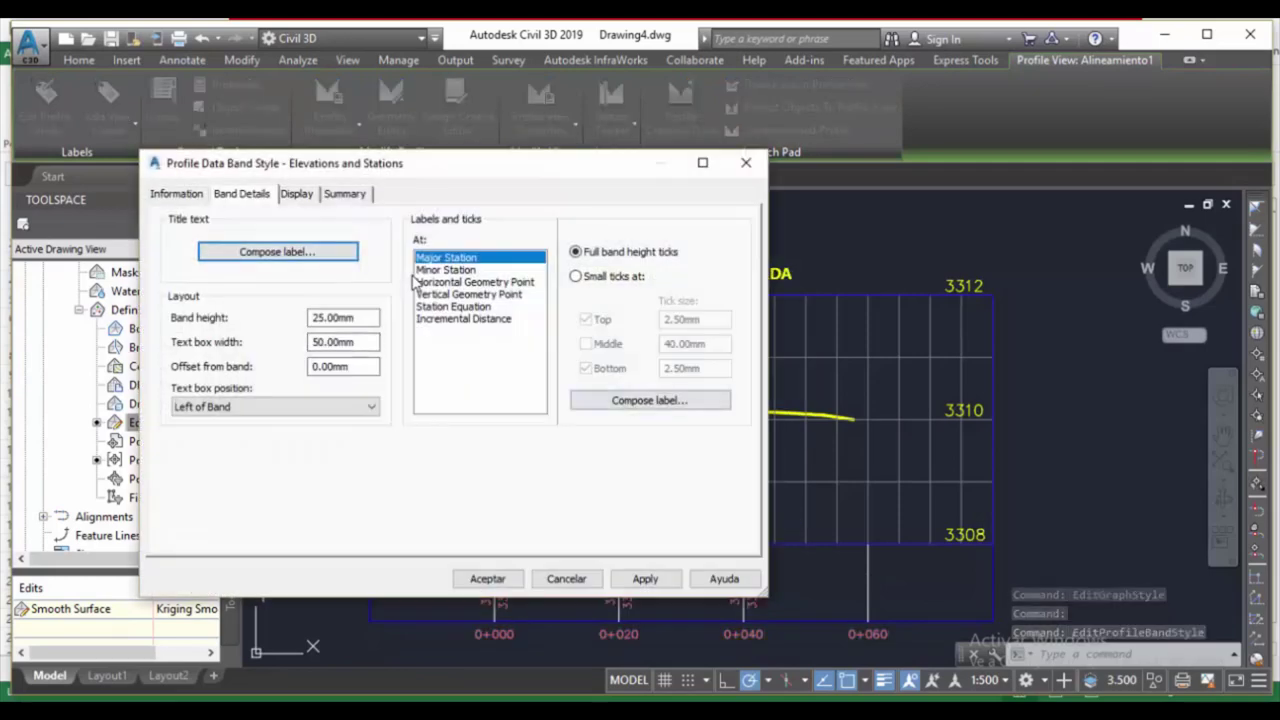
{"action": "key", "text": "Tab"}
{"action": "key", "text": "Return"}
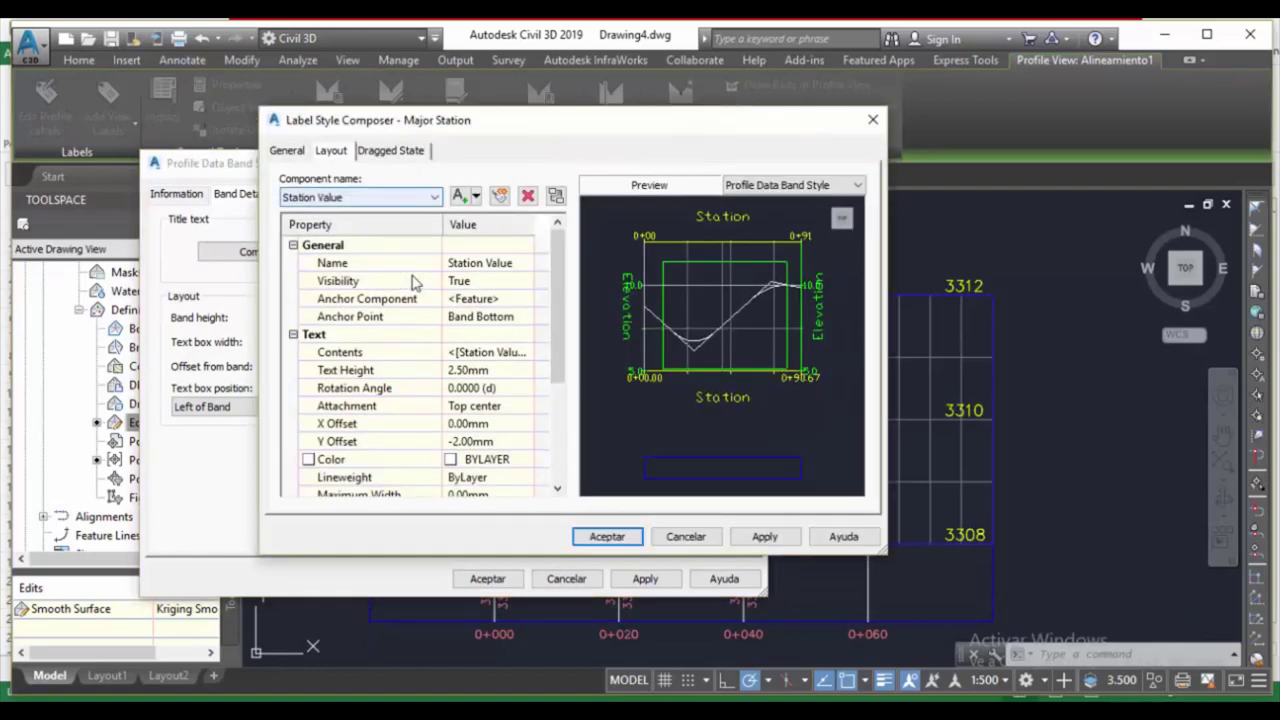
{"action": "key", "text": "alt+Down"}
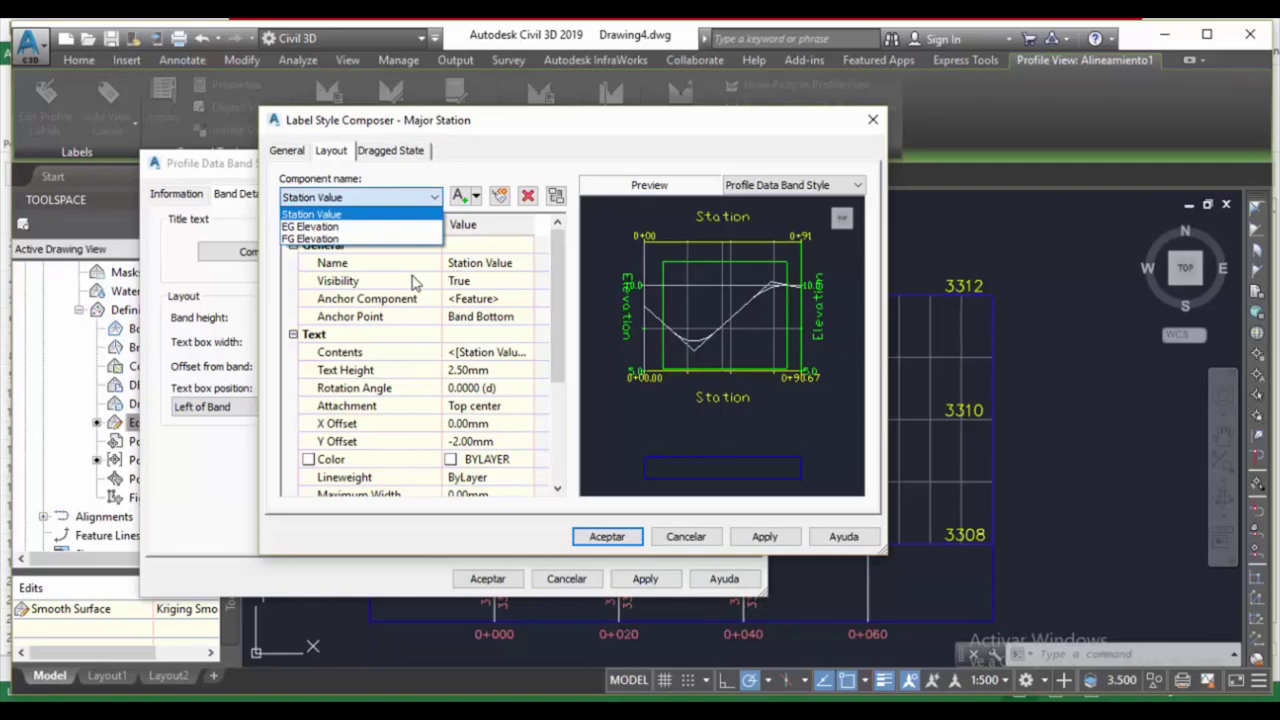
{"action": "key", "text": "Escape"}
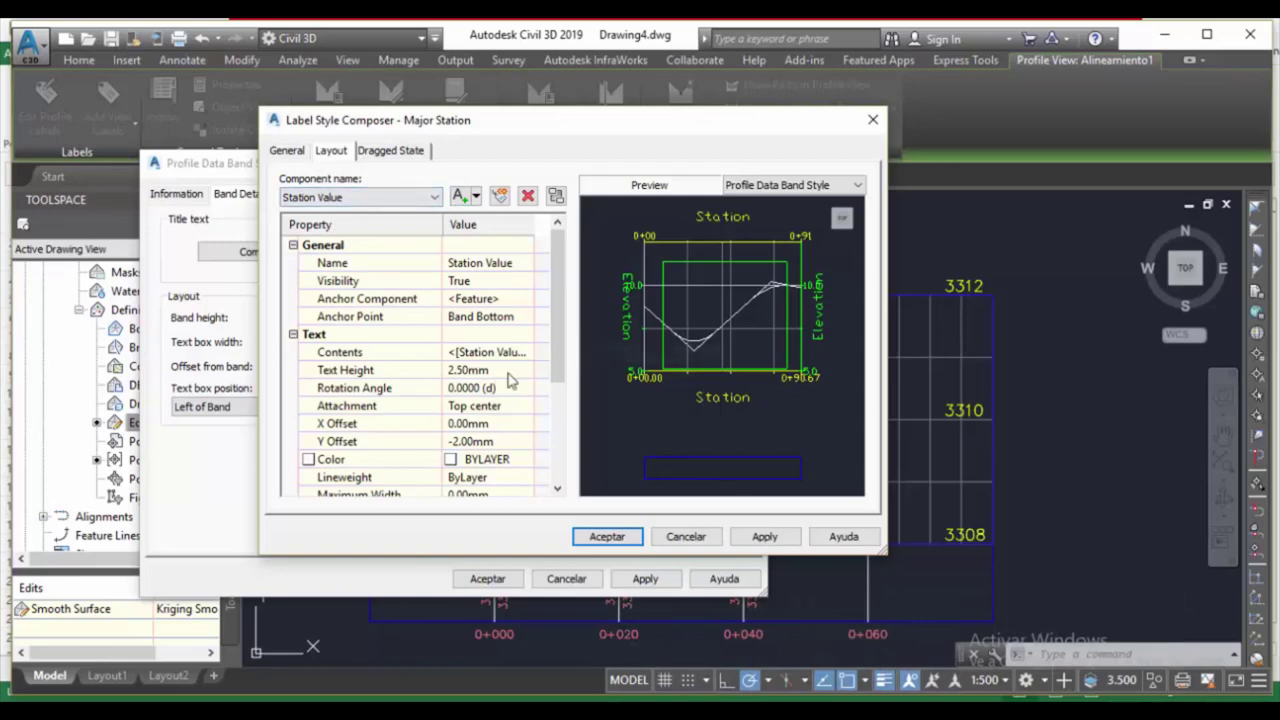
{"action": "left_click", "coordinate": [470, 352]}
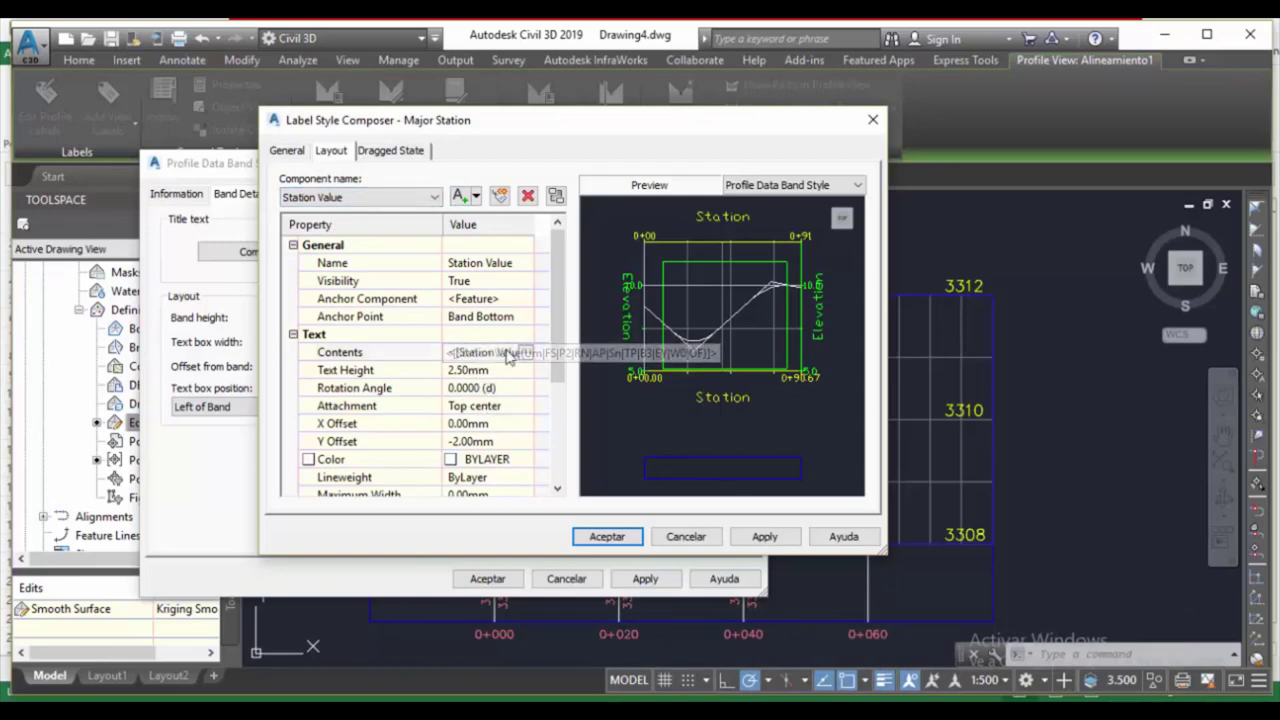
{"action": "left_click", "coordinate": [525, 353]}
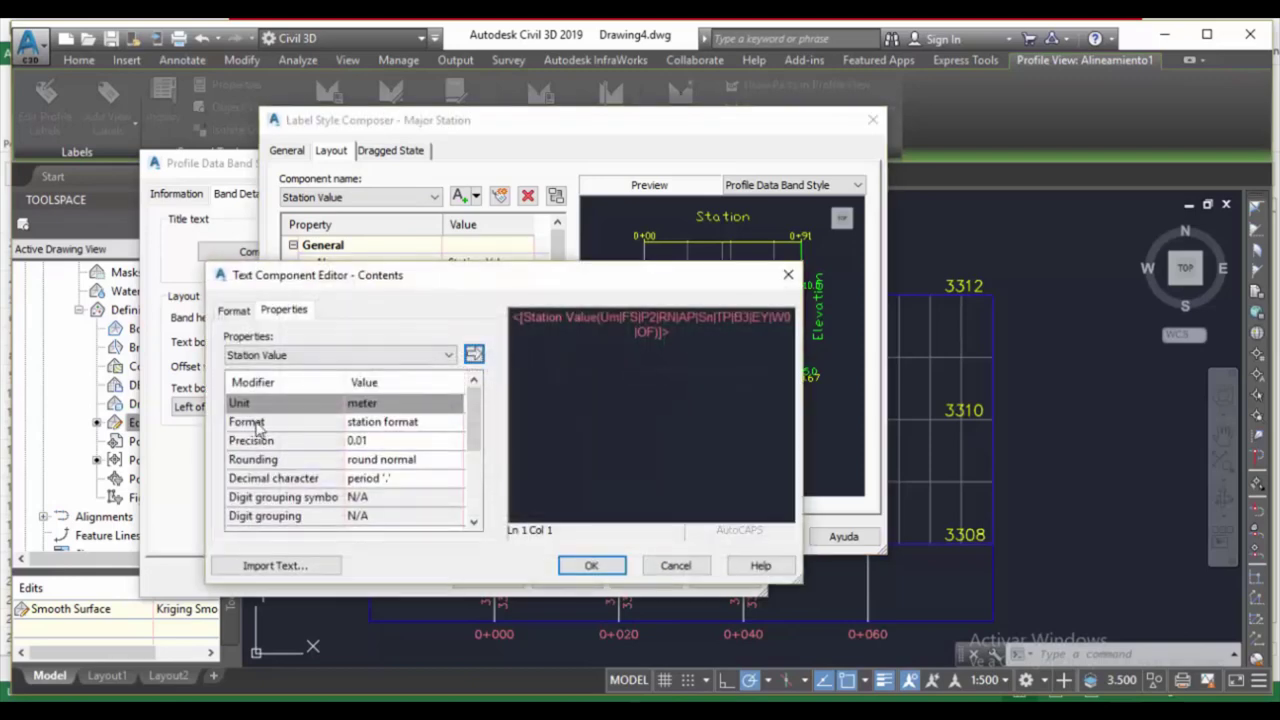
{"action": "left_click", "coordinate": [236, 311]}
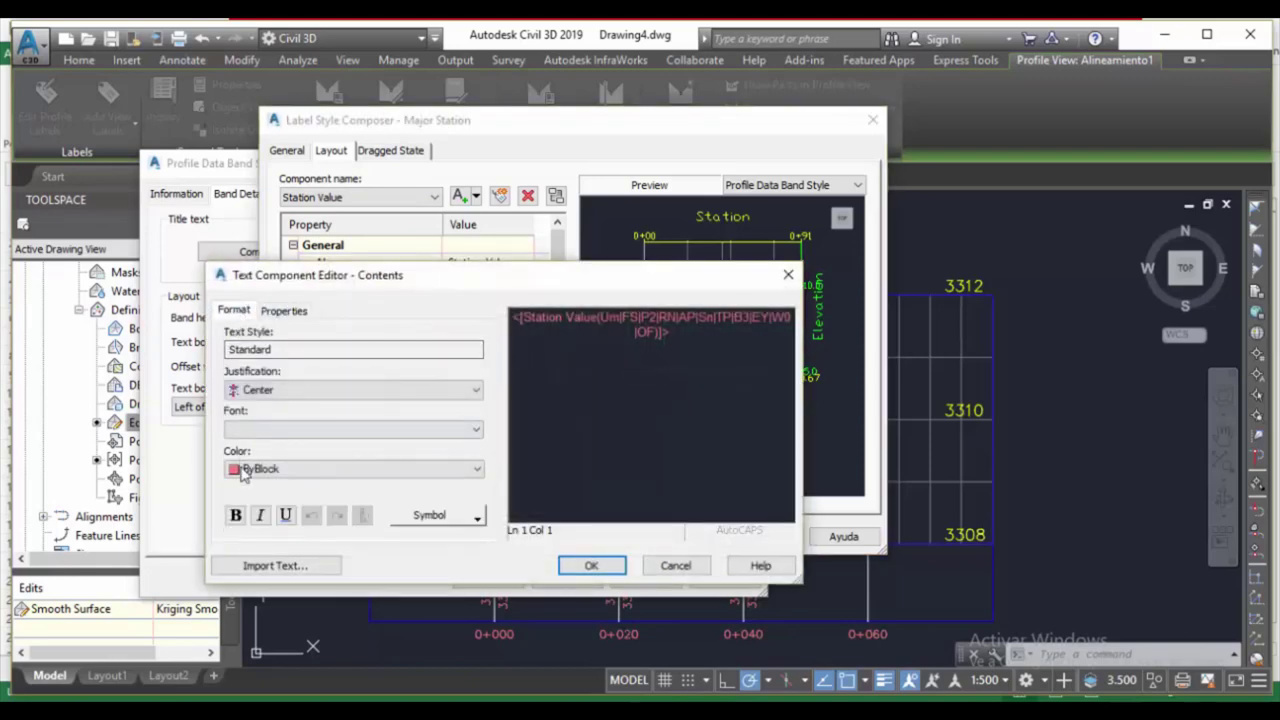
{"action": "left_click", "coordinate": [250, 469]}
{"action": "left_click", "coordinate": [245, 520]}
{"action": "left_click", "coordinate": [238, 516]}
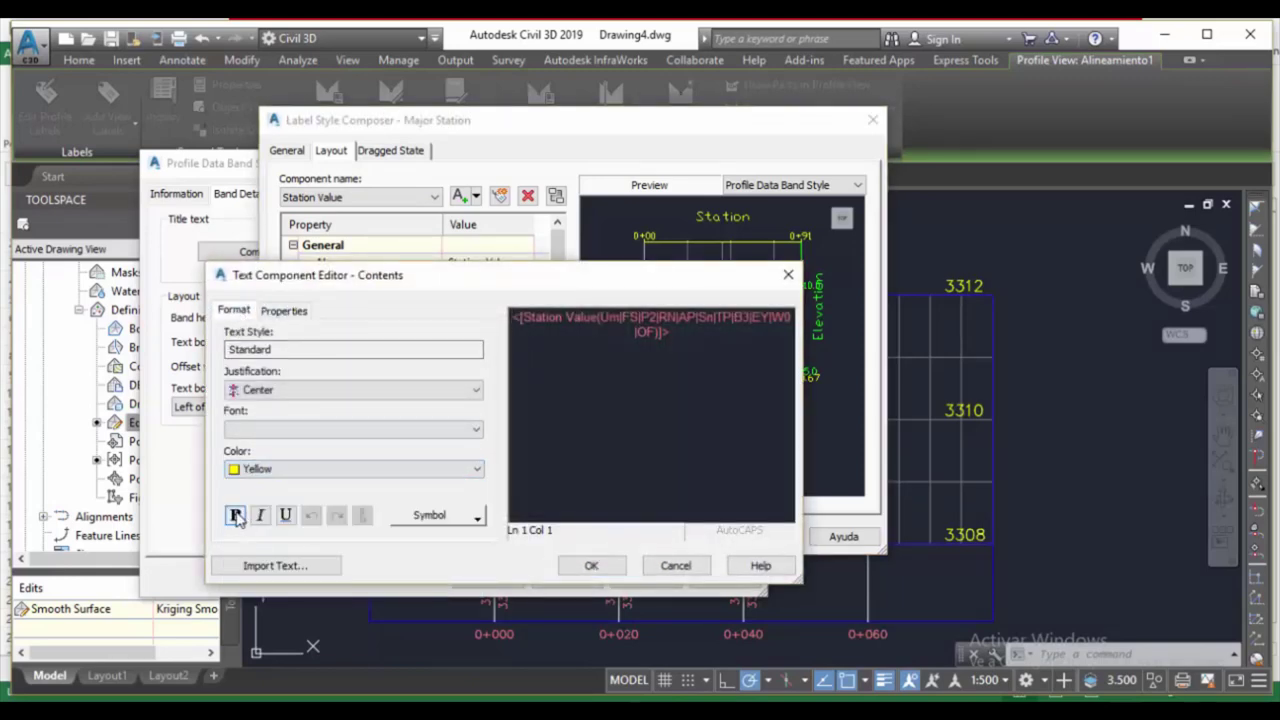
Make the entire Station Value text yellow and bold, and confirm the contents.
{"action": "left_click_drag", "start_coordinate": [710, 338], "coordinate": [283, 313]}
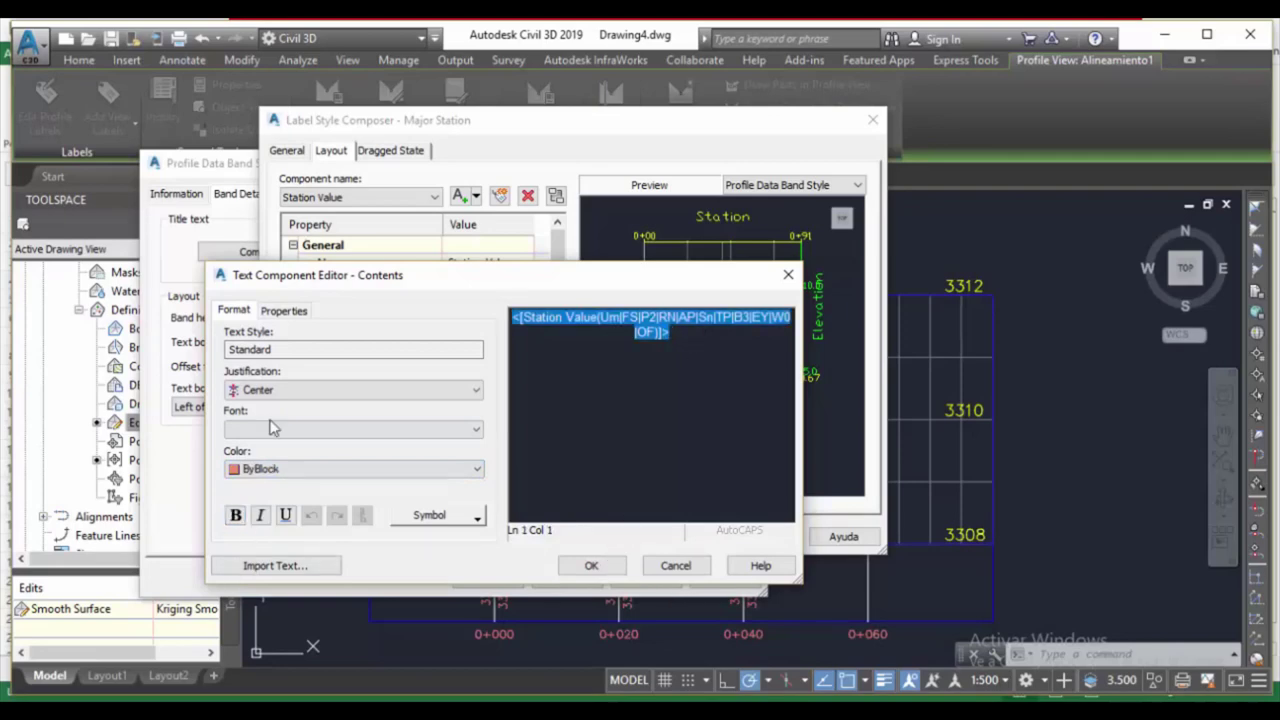
{"action": "left_click", "coordinate": [250, 469]}
{"action": "left_click", "coordinate": [245, 521]}
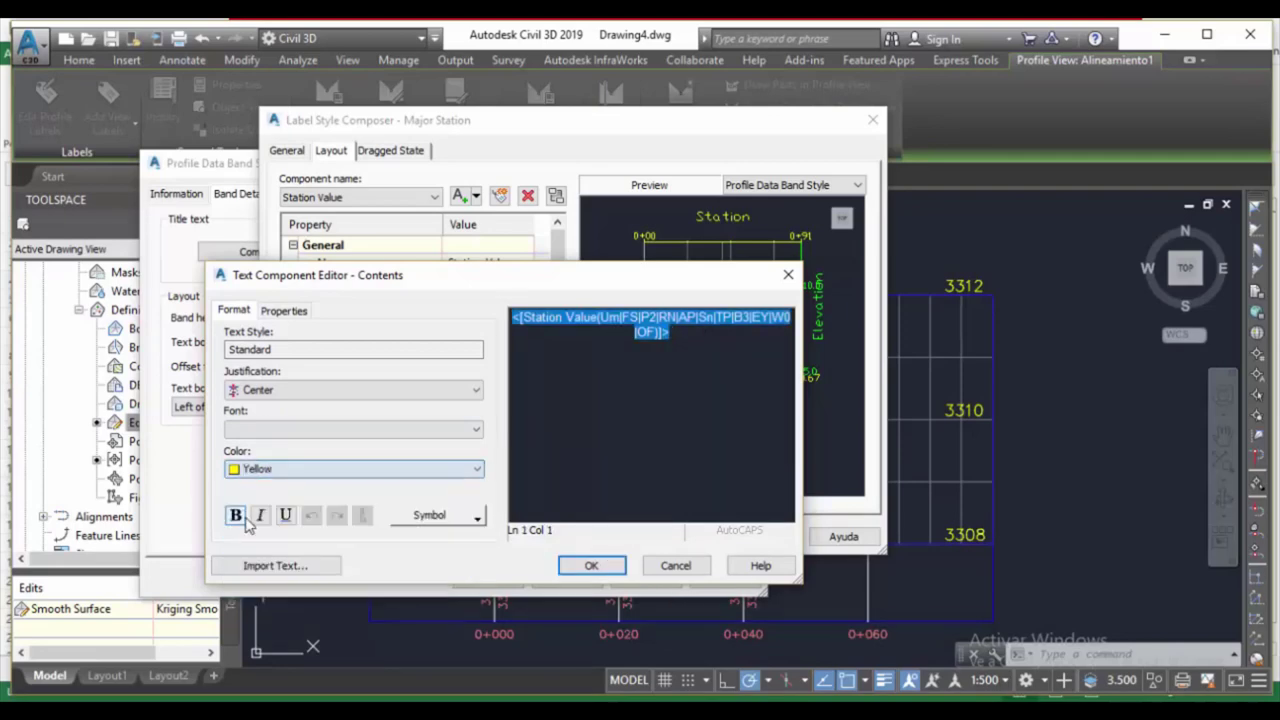
{"action": "left_click", "coordinate": [236, 516]}
{"action": "left_click", "coordinate": [591, 565]}
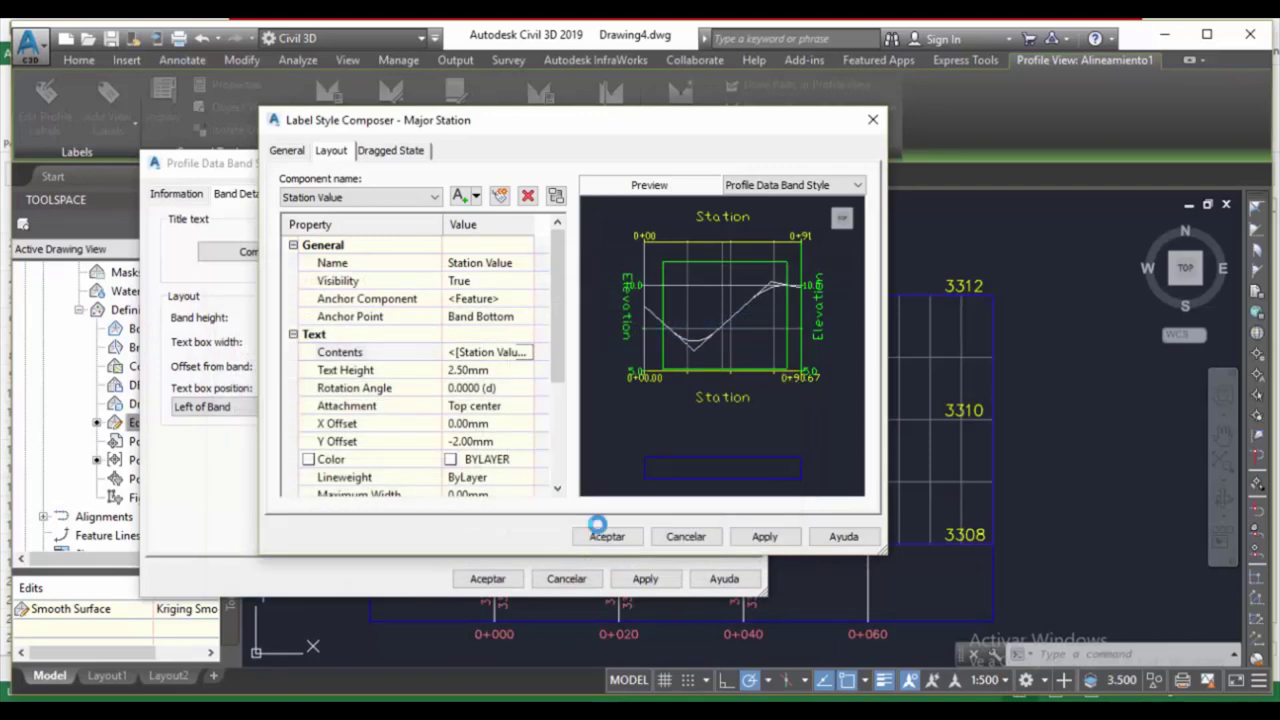
Make the EG Elevation component's text yellow and bold in the Major Station label.
{"action": "left_click", "coordinate": [360, 197]}
{"action": "left_click", "coordinate": [310, 226]}
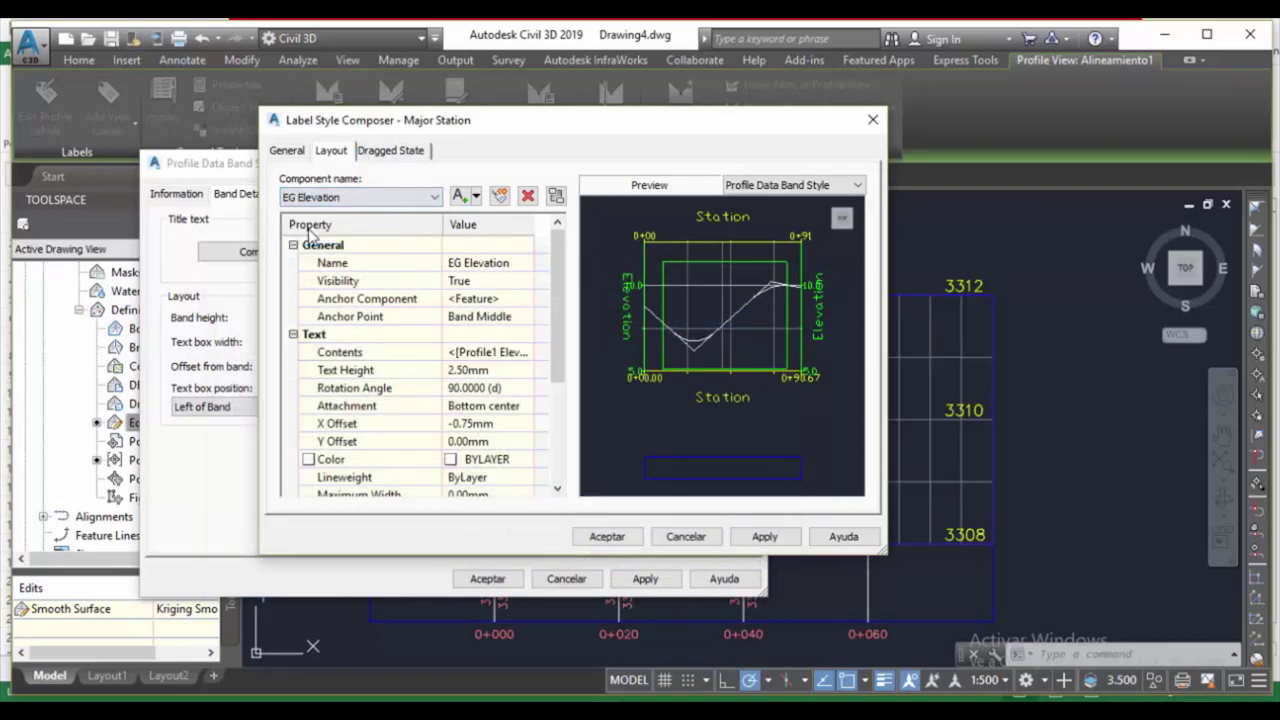
{"action": "left_click", "coordinate": [527, 356]}
{"action": "left_click", "coordinate": [529, 353]}
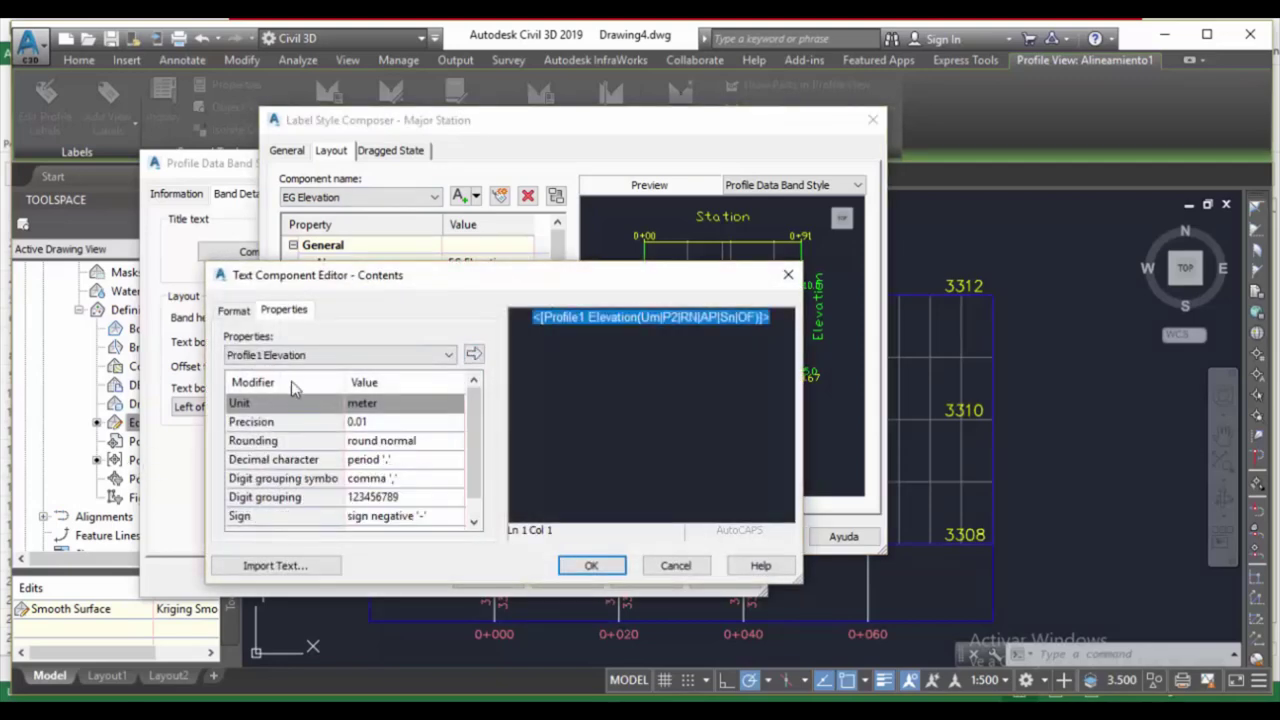
{"action": "left_click", "coordinate": [234, 311]}
{"action": "left_click", "coordinate": [260, 469]}
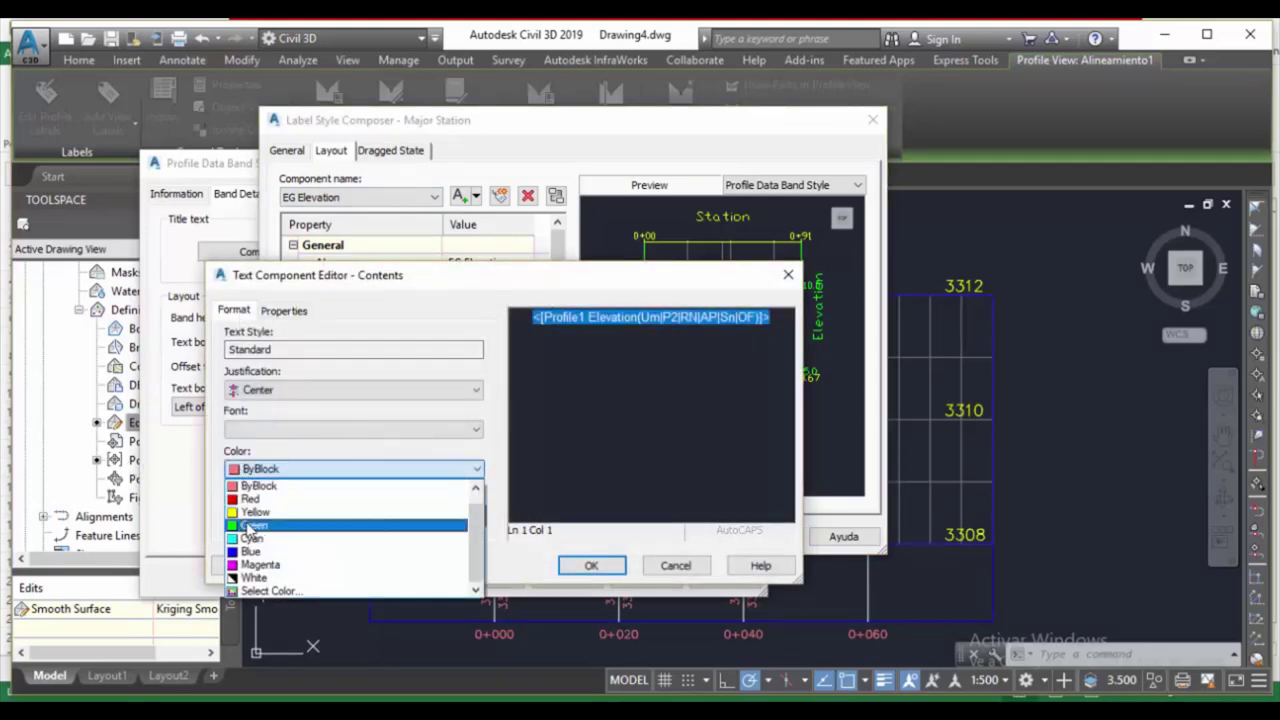
{"action": "left_click", "coordinate": [250, 522]}
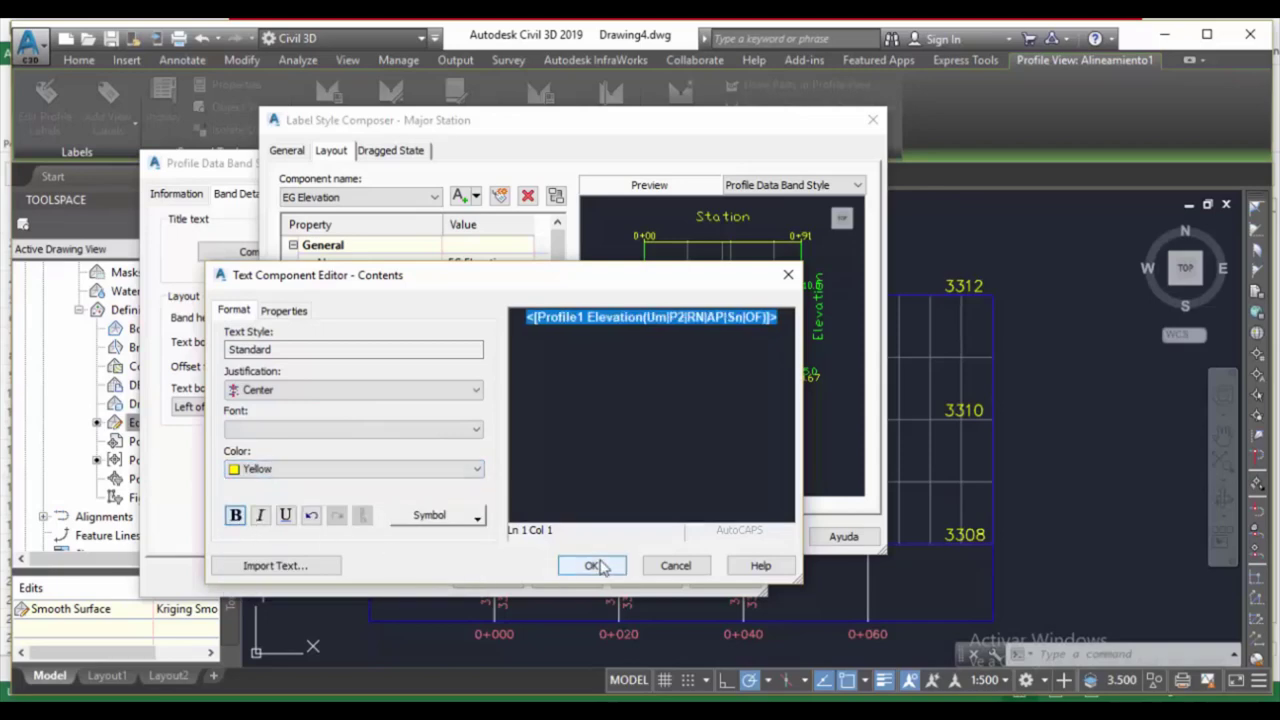
{"action": "left_click", "coordinate": [590, 564]}
Format the FG Elevation component's text in yellow and bold too.
{"action": "left_click", "coordinate": [380, 197]}
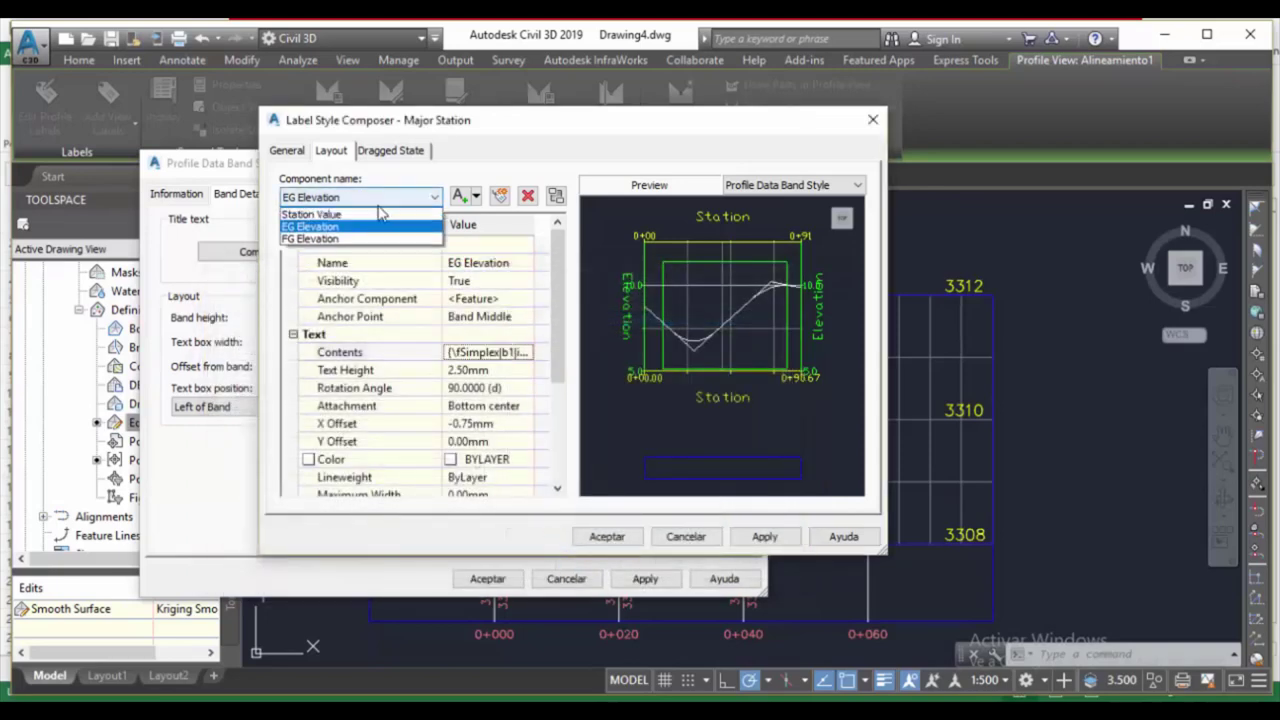
{"action": "left_click", "coordinate": [350, 243]}
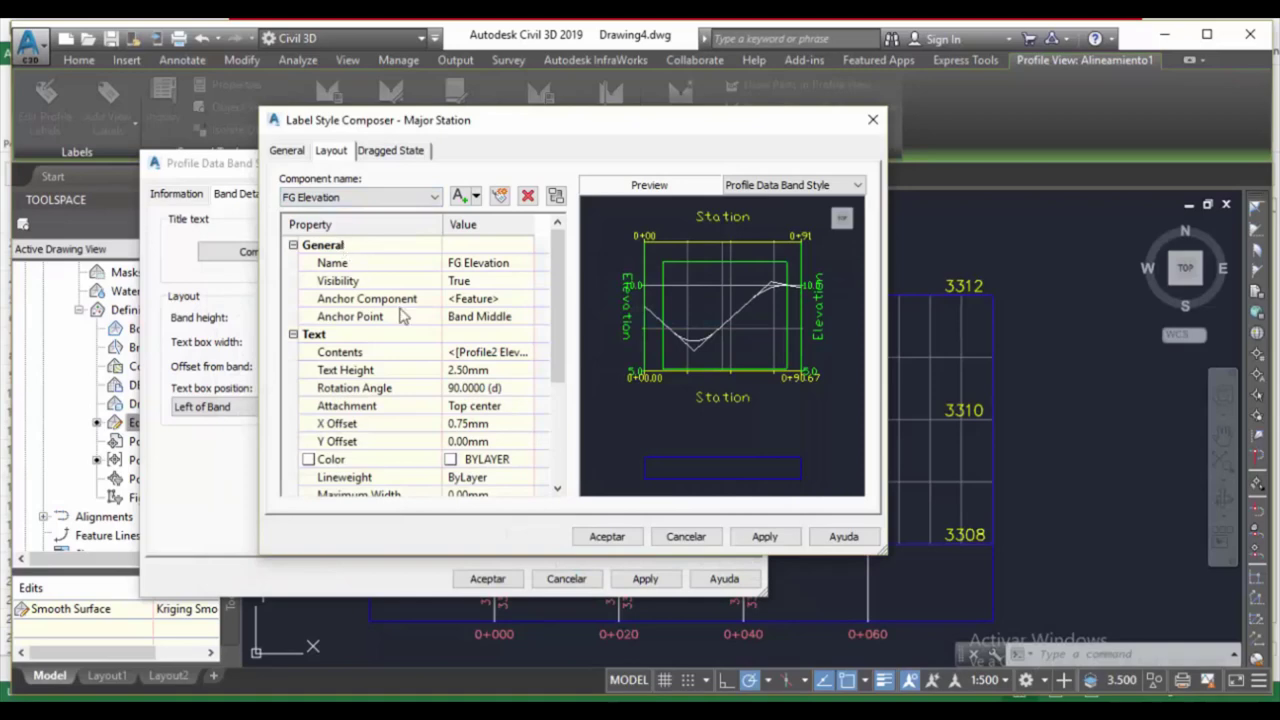
{"action": "left_click", "coordinate": [526, 355]}
{"action": "left_click", "coordinate": [526, 354]}
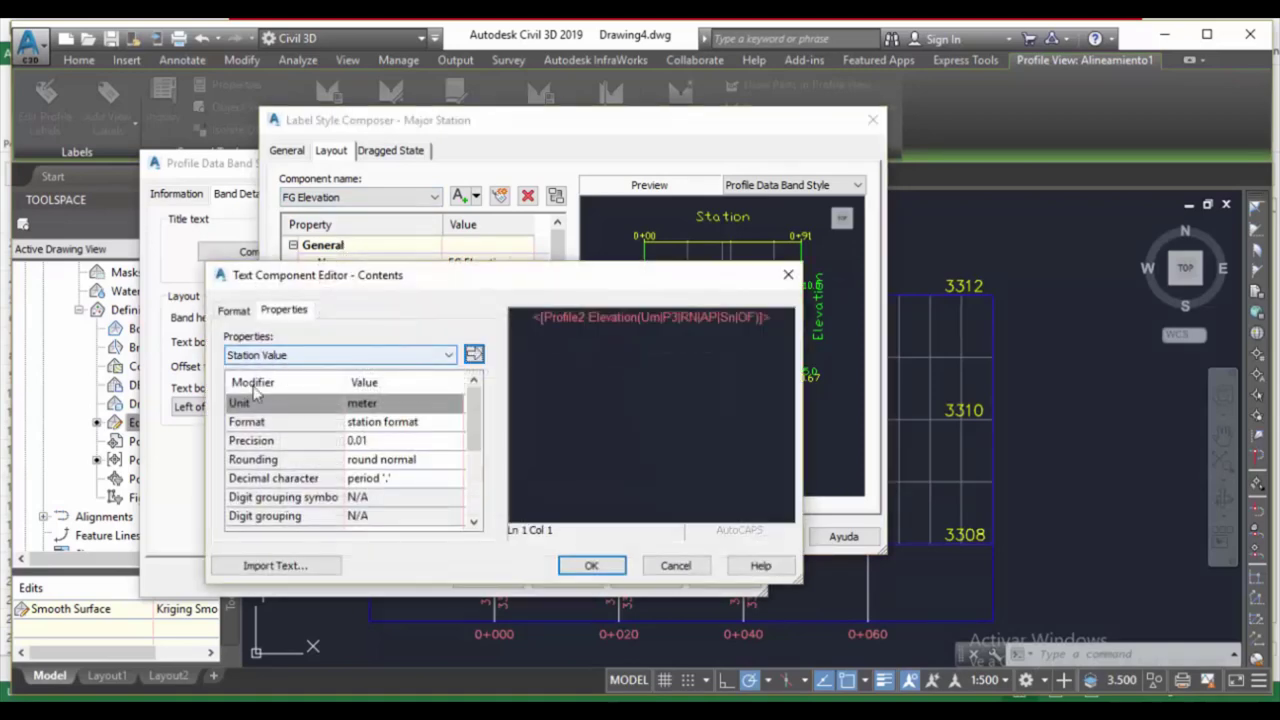
{"action": "left_click", "coordinate": [234, 310]}
{"action": "left_click_drag", "start_coordinate": [710, 343], "coordinate": [143, 232]}
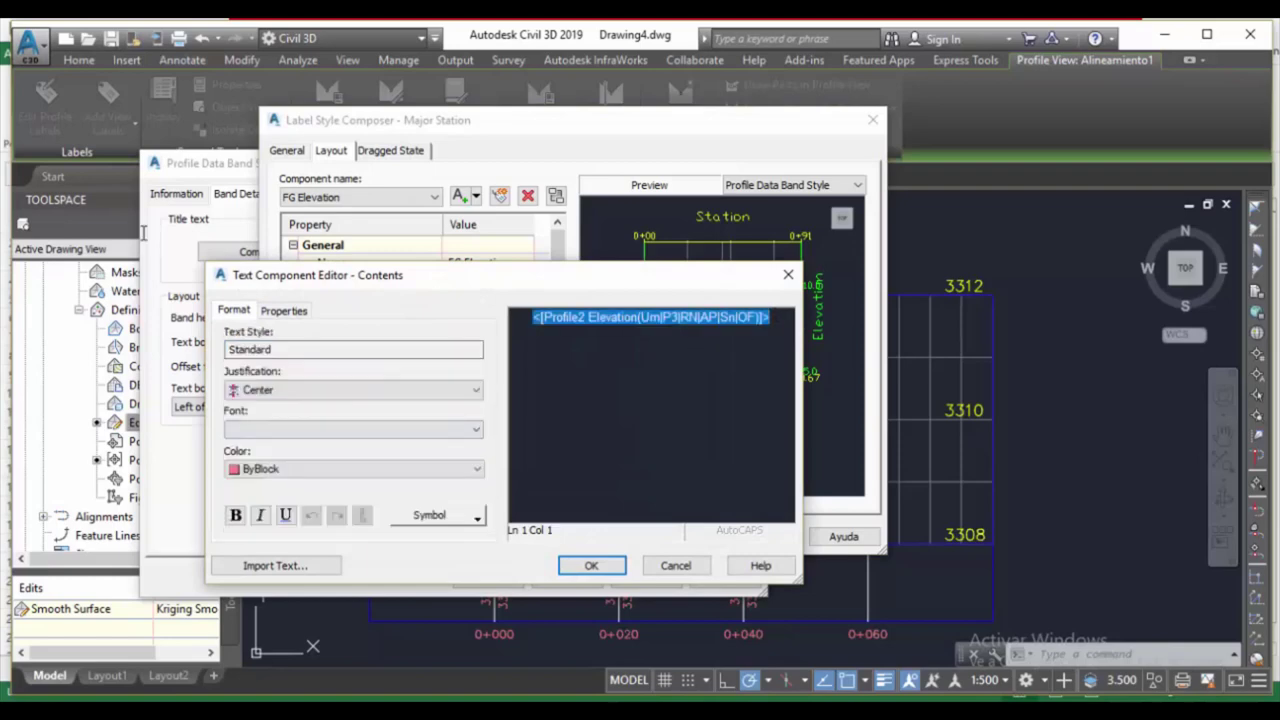
{"action": "left_click", "coordinate": [258, 469]}
{"action": "left_click", "coordinate": [250, 513]}
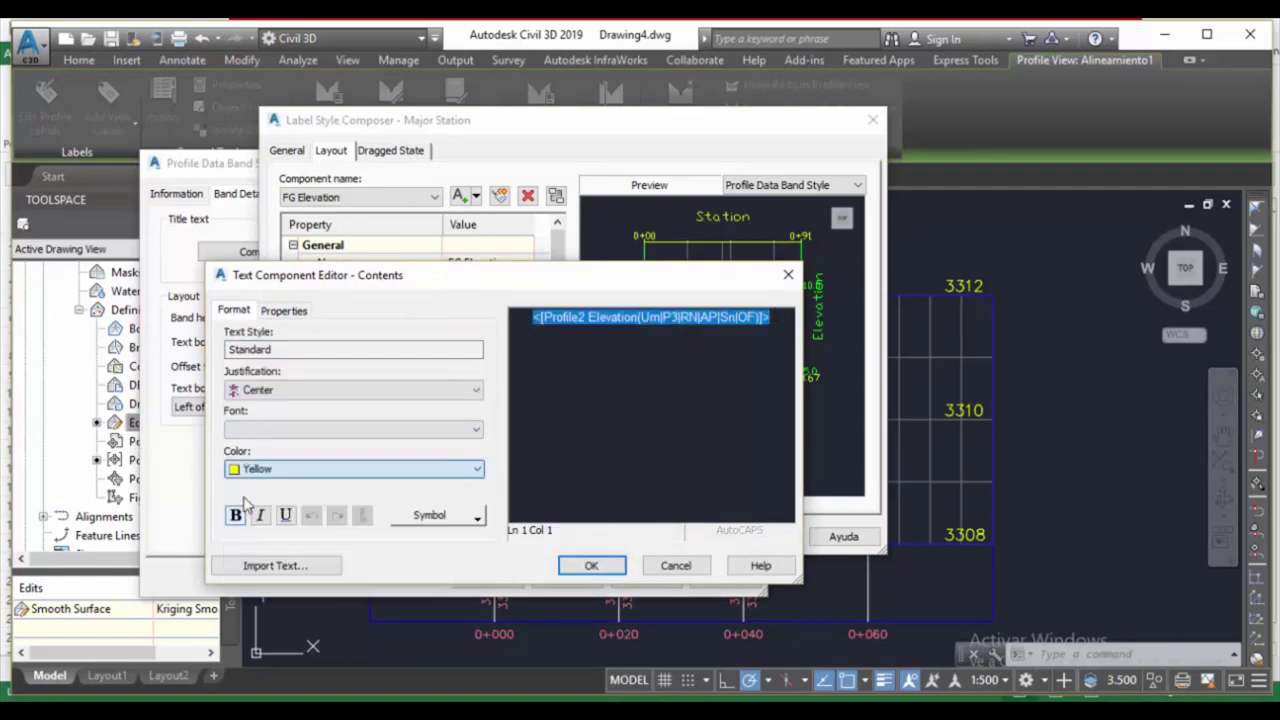
{"action": "left_click", "coordinate": [235, 515]}
{"action": "left_click", "coordinate": [588, 562]}
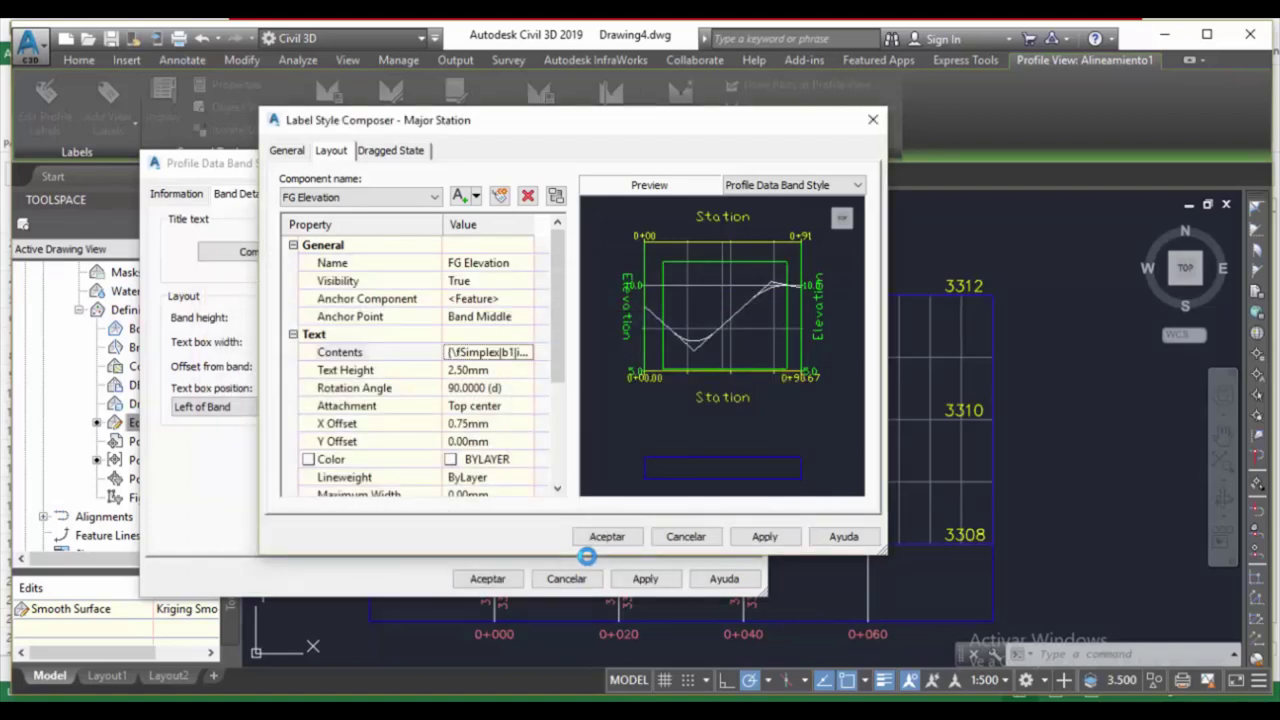
Accept the Major Station label changes, apply the band style and check the band in the drawing.
{"action": "left_click", "coordinate": [607, 536]}
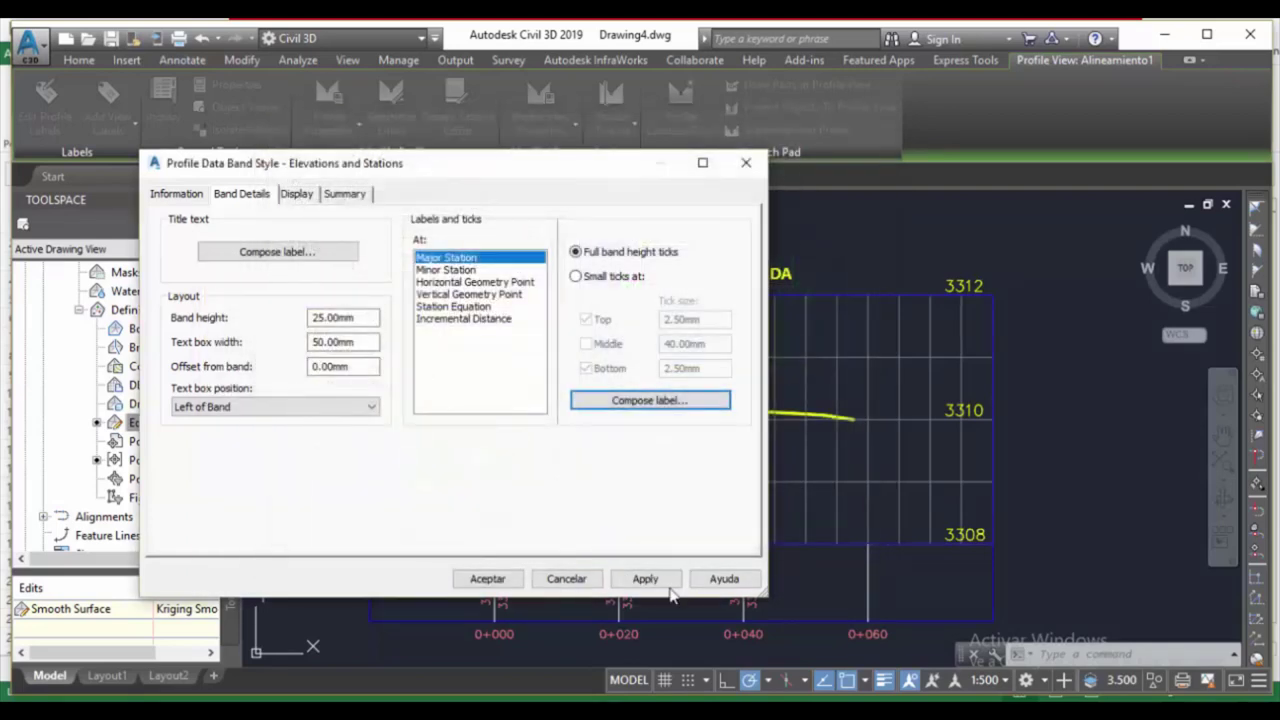
{"action": "left_click", "coordinate": [645, 578]}
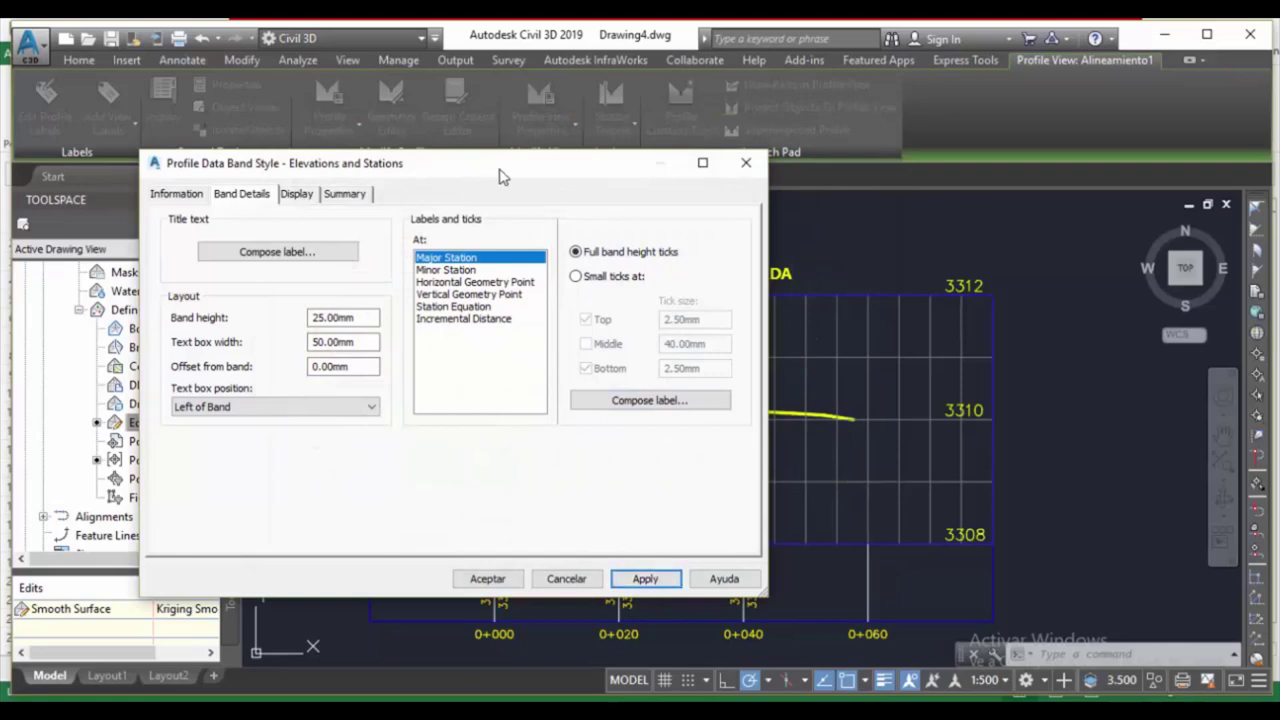
{"action": "mouse_move", "coordinate": [500, 178]}
{"action": "left_mouse_down"}
{"action": "mouse_move", "coordinate": [151, 194]}
{"action": "mouse_move", "coordinate": [950, 325]}
{"action": "mouse_move", "coordinate": [1068, 238]}
{"action": "mouse_move", "coordinate": [578, 259]}
{"action": "mouse_move", "coordinate": [460, 166]}
{"action": "left_mouse_up"}
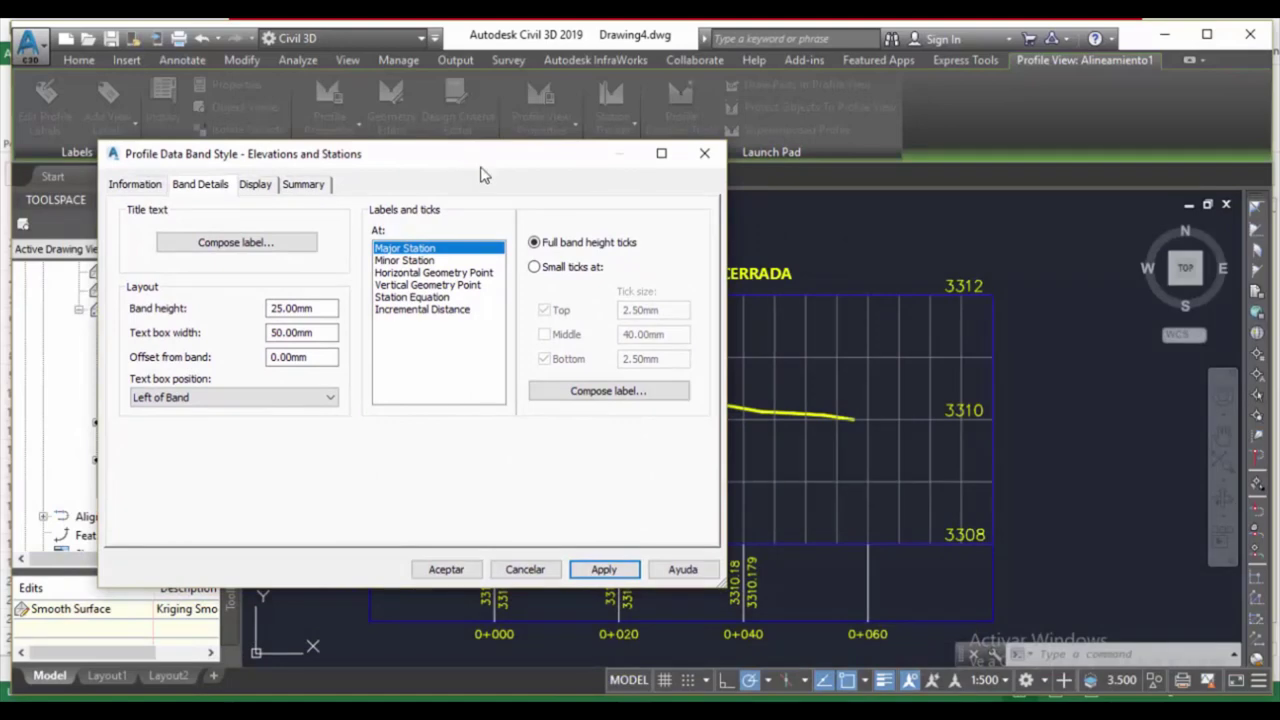
Review the band style's component display and band details, and close the Profile Data Band Style dialog.
{"action": "left_click_drag", "start_coordinate": [480, 175], "coordinate": [630, 183]}
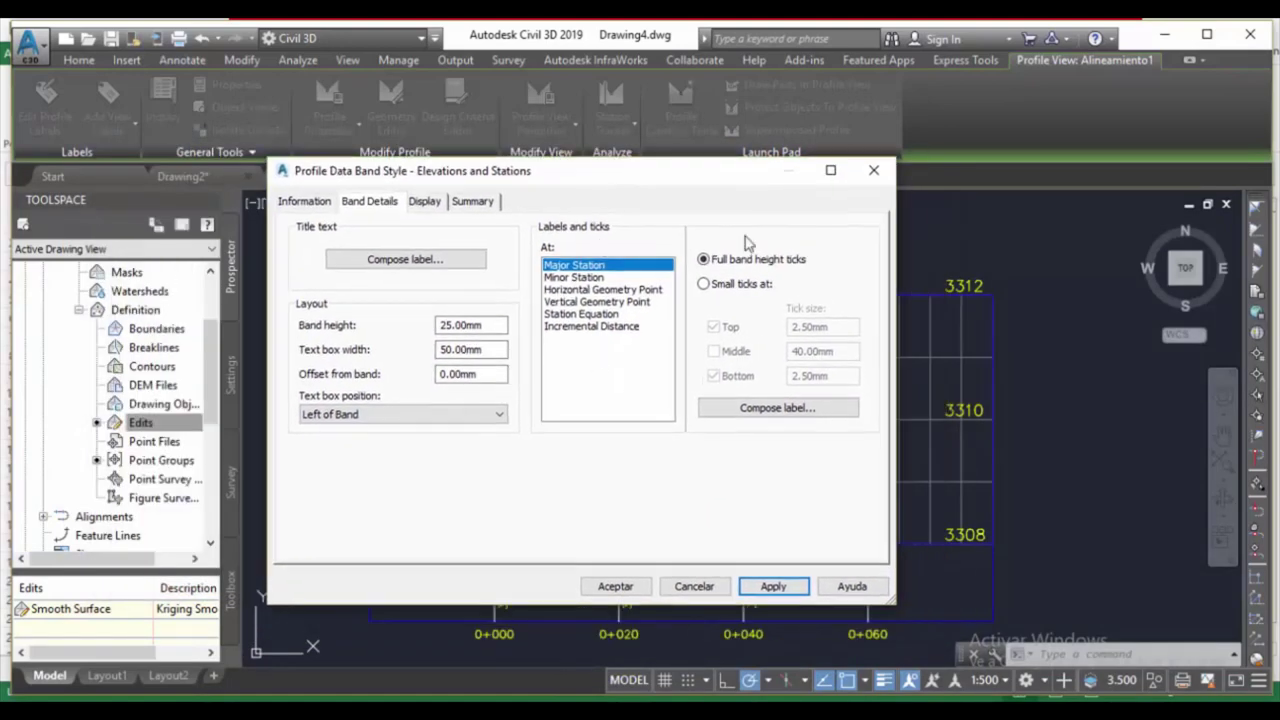
{"action": "left_click", "coordinate": [311, 203]}
{"action": "left_click", "coordinate": [434, 203]}
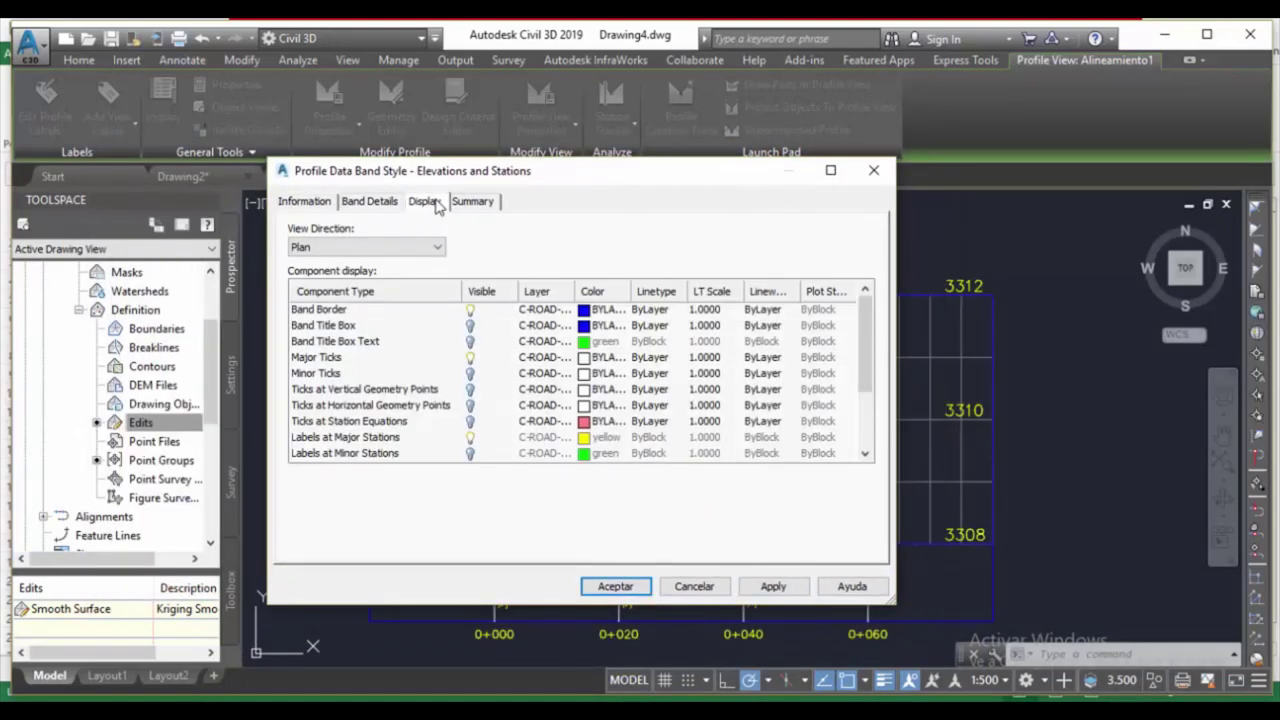
{"action": "left_click", "coordinate": [370, 202]}
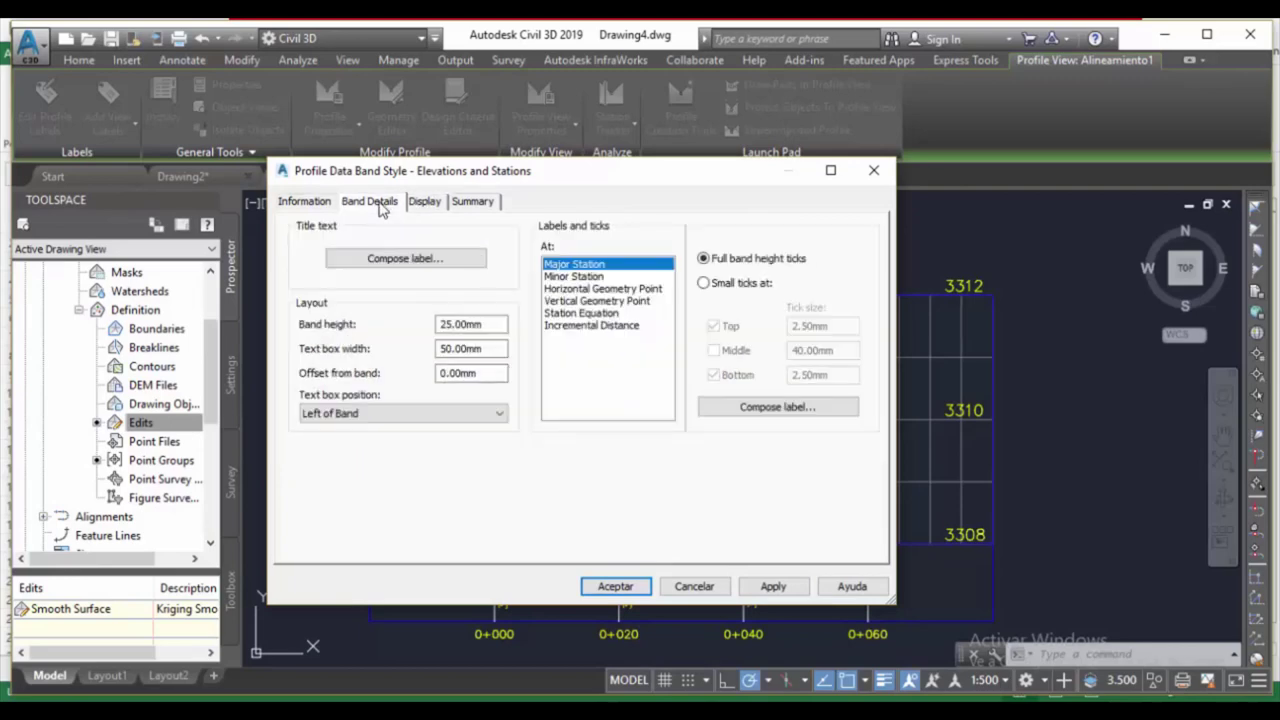
{"action": "left_click", "coordinate": [873, 170]}
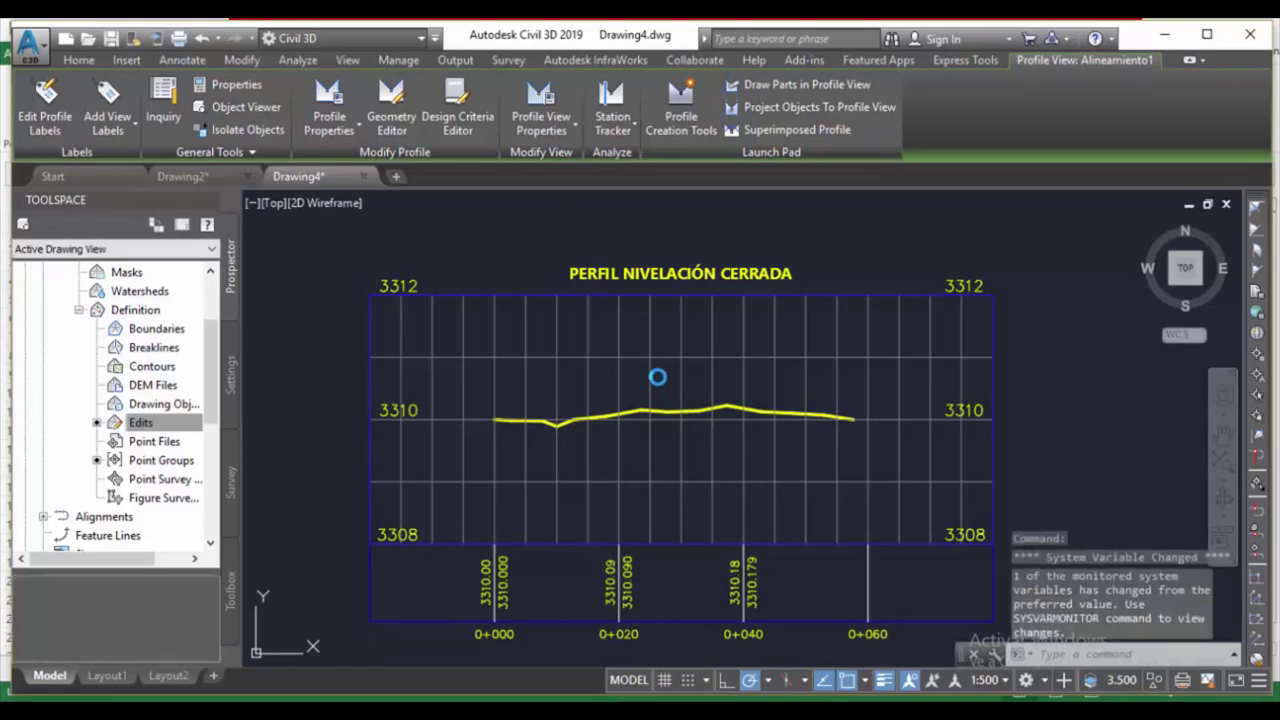
Add a Lines label with the Percent Grade tangent style to the surface profile's label set.
{"action": "left_click", "coordinate": [701, 409]}
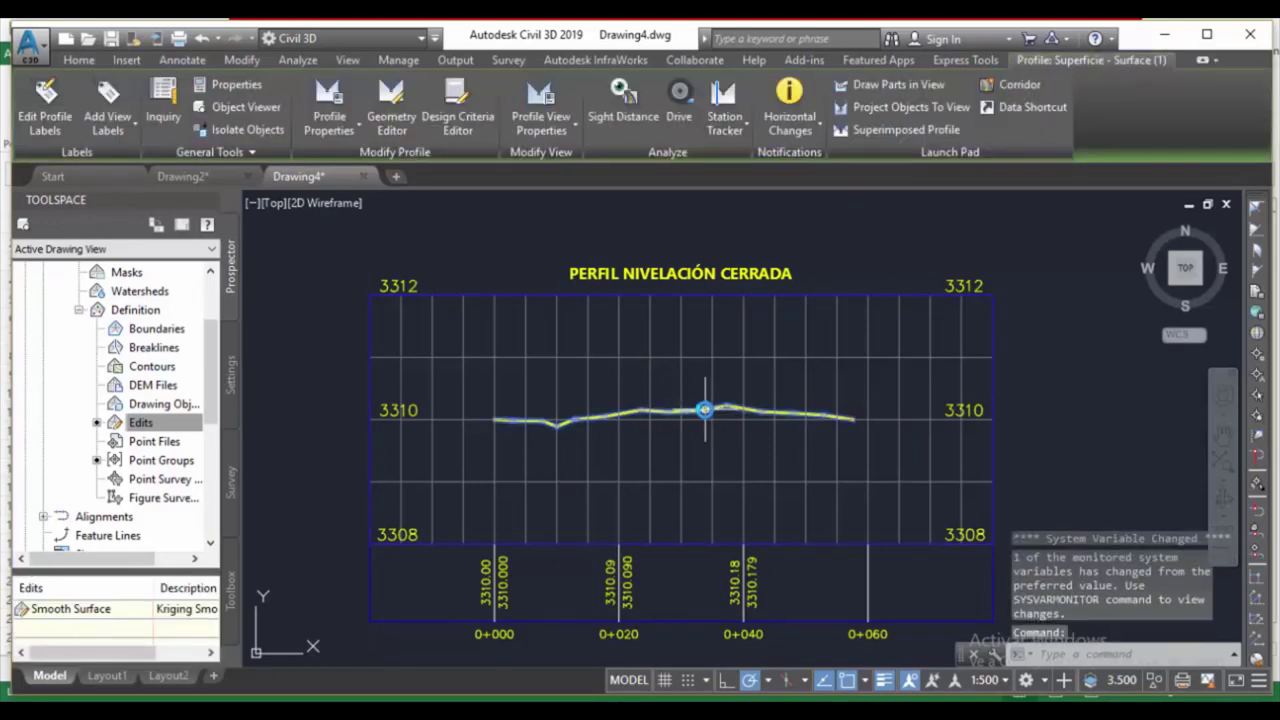
{"action": "right_click", "coordinate": [704, 410]}
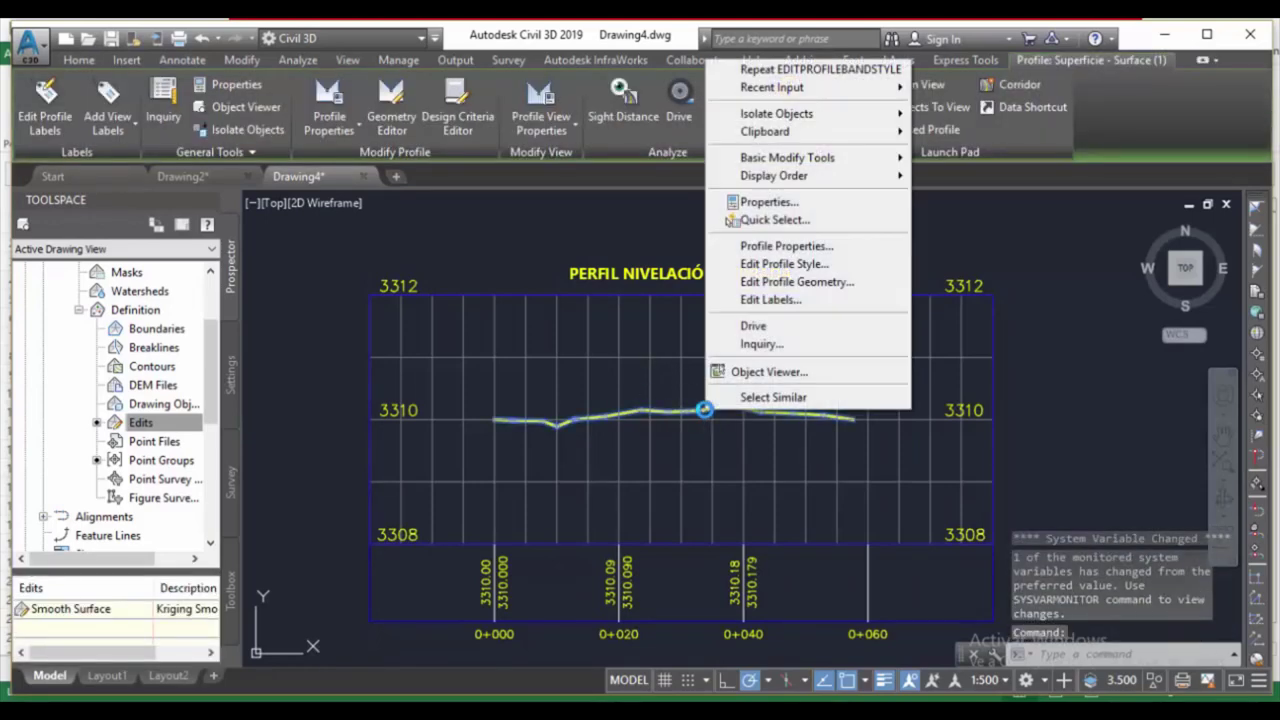
{"action": "left_click", "coordinate": [770, 301]}
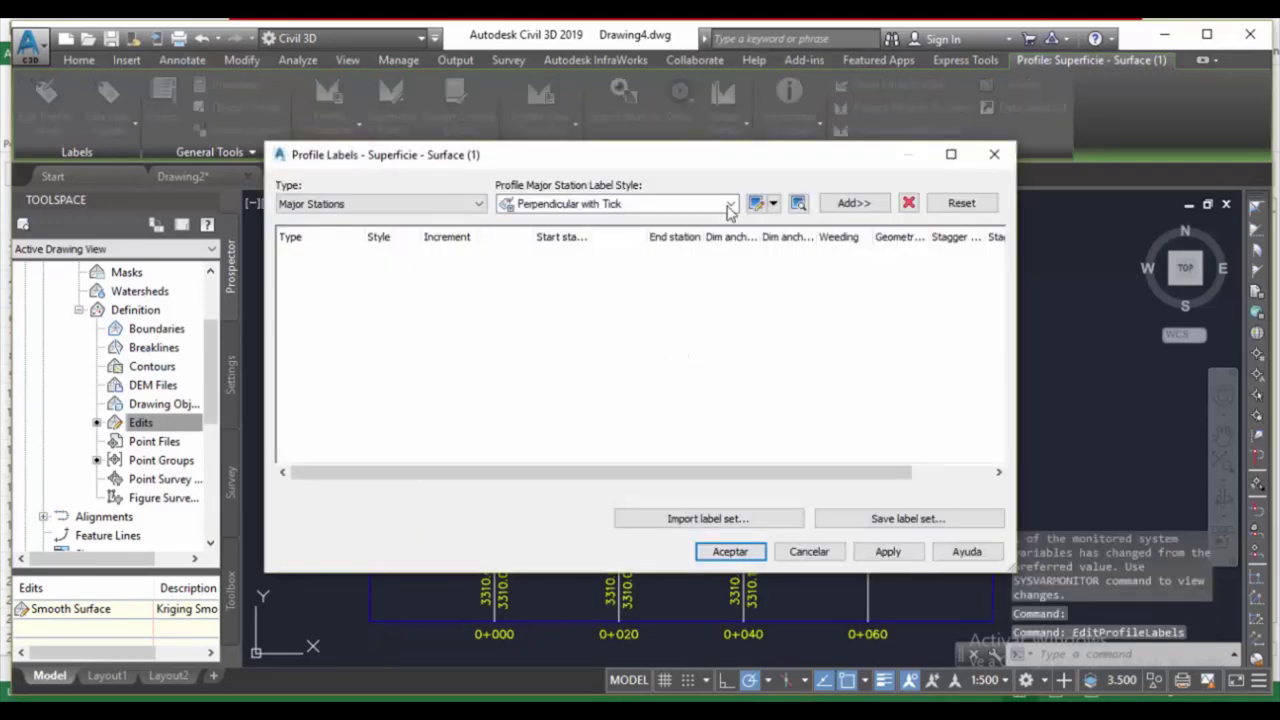
{"action": "left_click", "coordinate": [731, 204]}
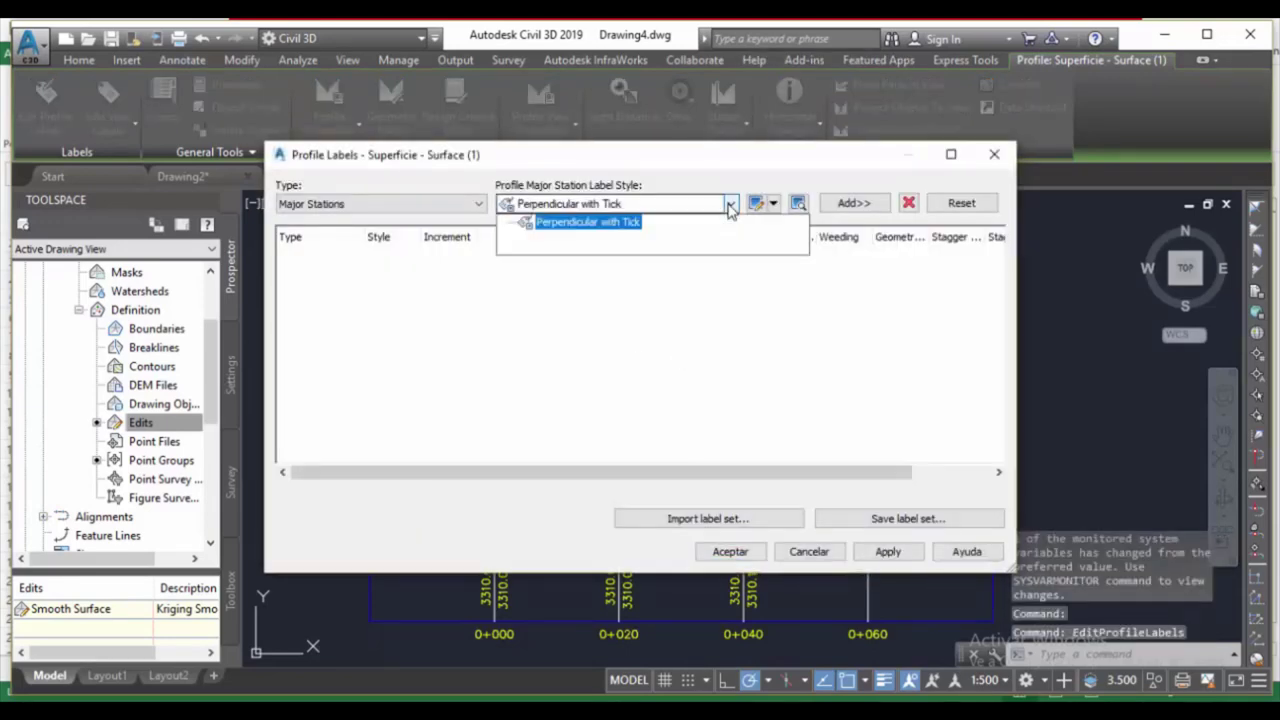
{"action": "left_click", "coordinate": [731, 204]}
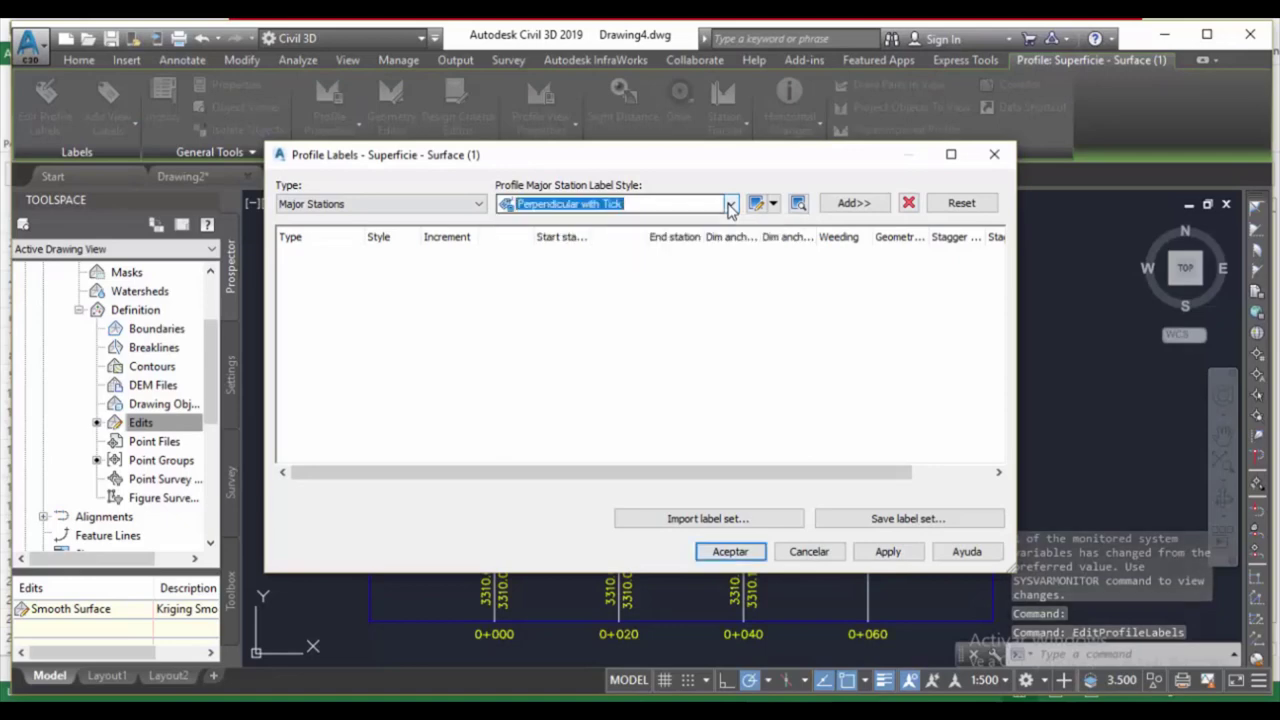
{"action": "left_click", "coordinate": [479, 204]}
{"action": "left_click", "coordinate": [301, 258]}
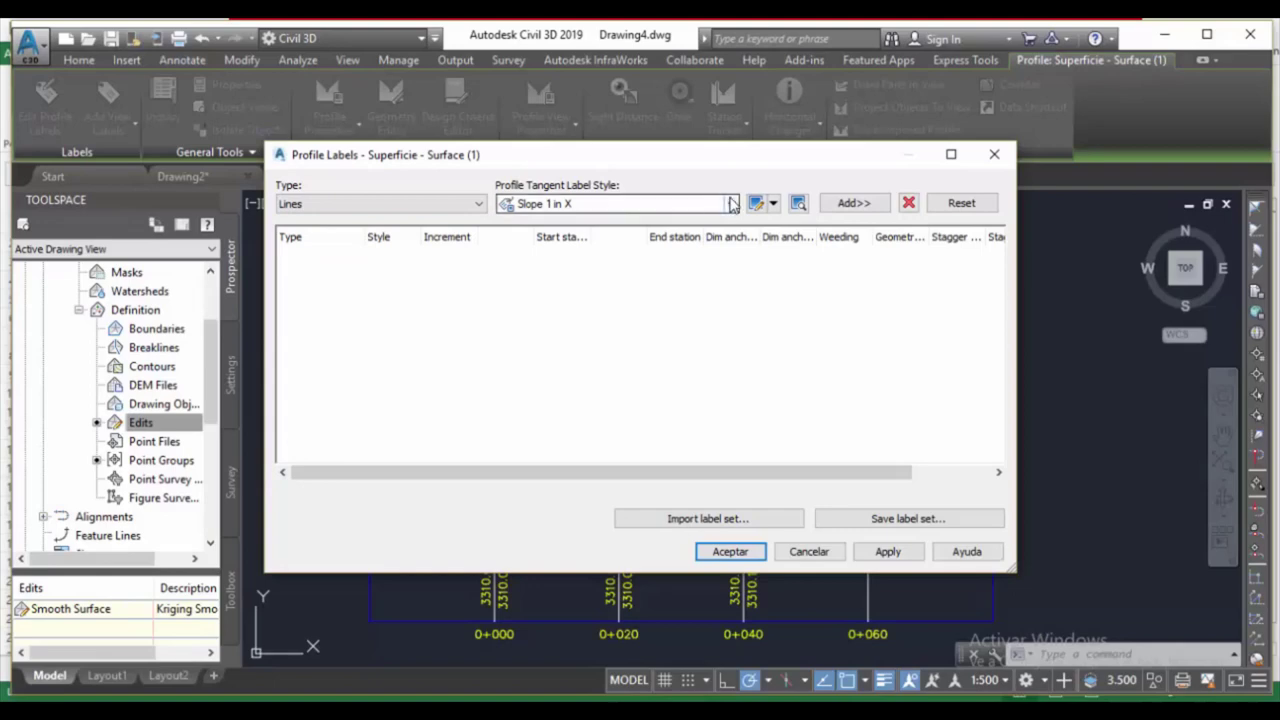
{"action": "left_click", "coordinate": [614, 206]}
{"action": "left_click", "coordinate": [550, 230]}
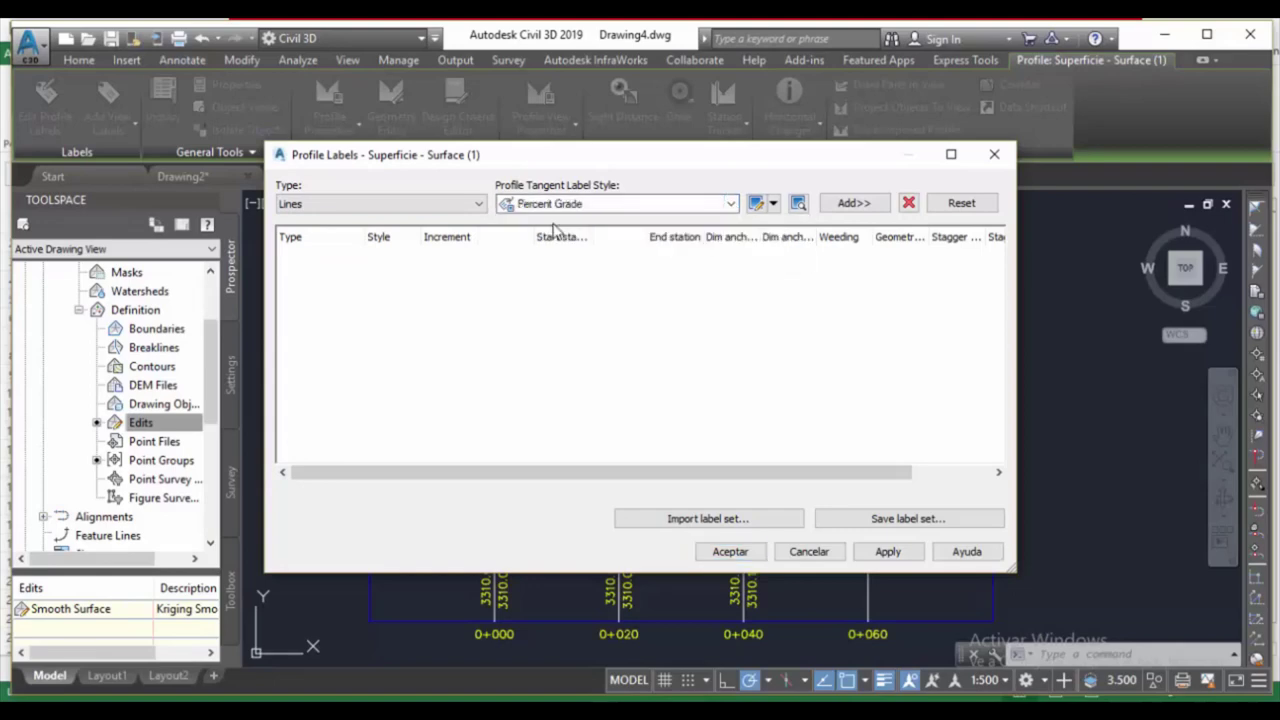
{"action": "left_click", "coordinate": [853, 204]}
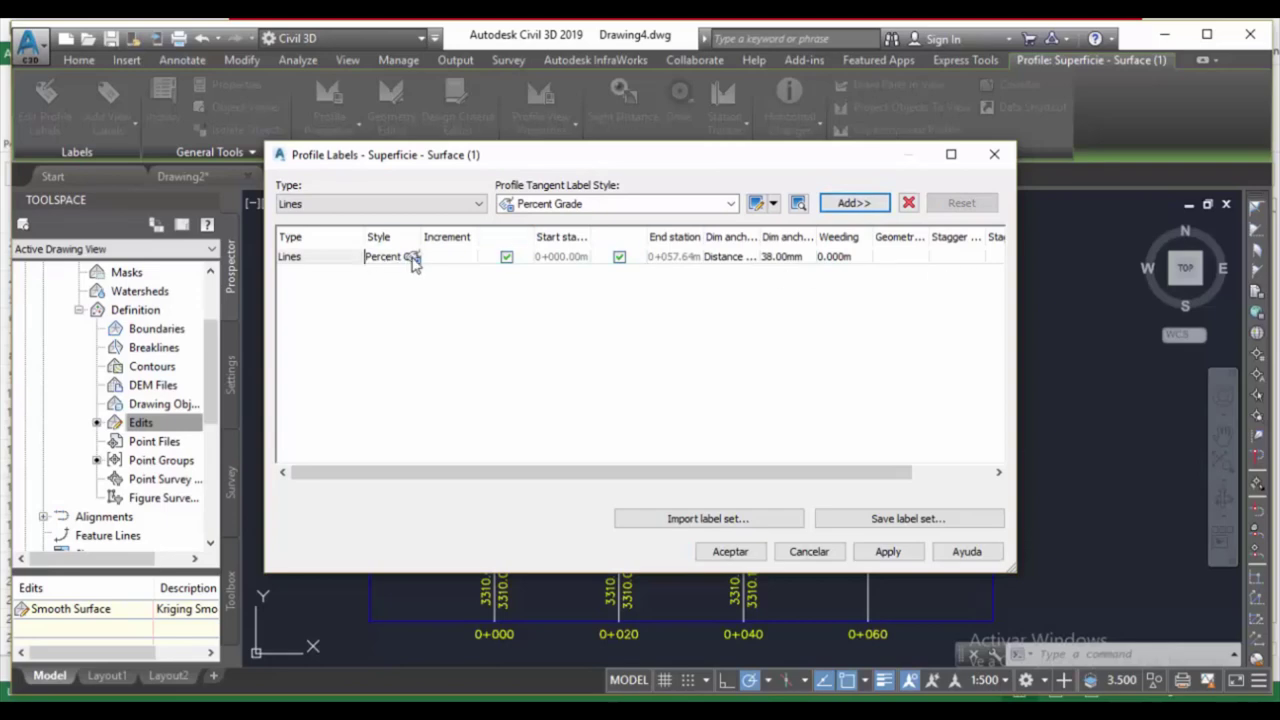
Edit the Percent Grade label style so the Grade component's Tangent Grade text is yellow and bold.
{"action": "left_click", "coordinate": [417, 257]}
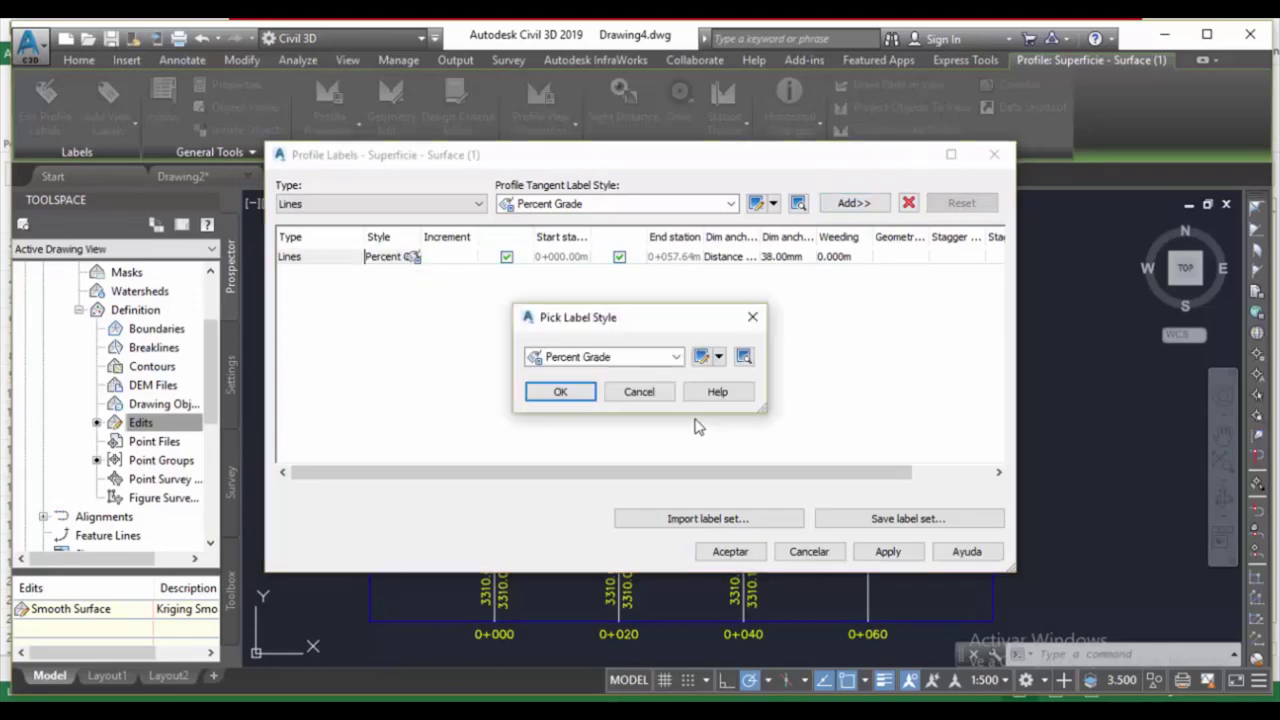
{"action": "left_click", "coordinate": [719, 357]}
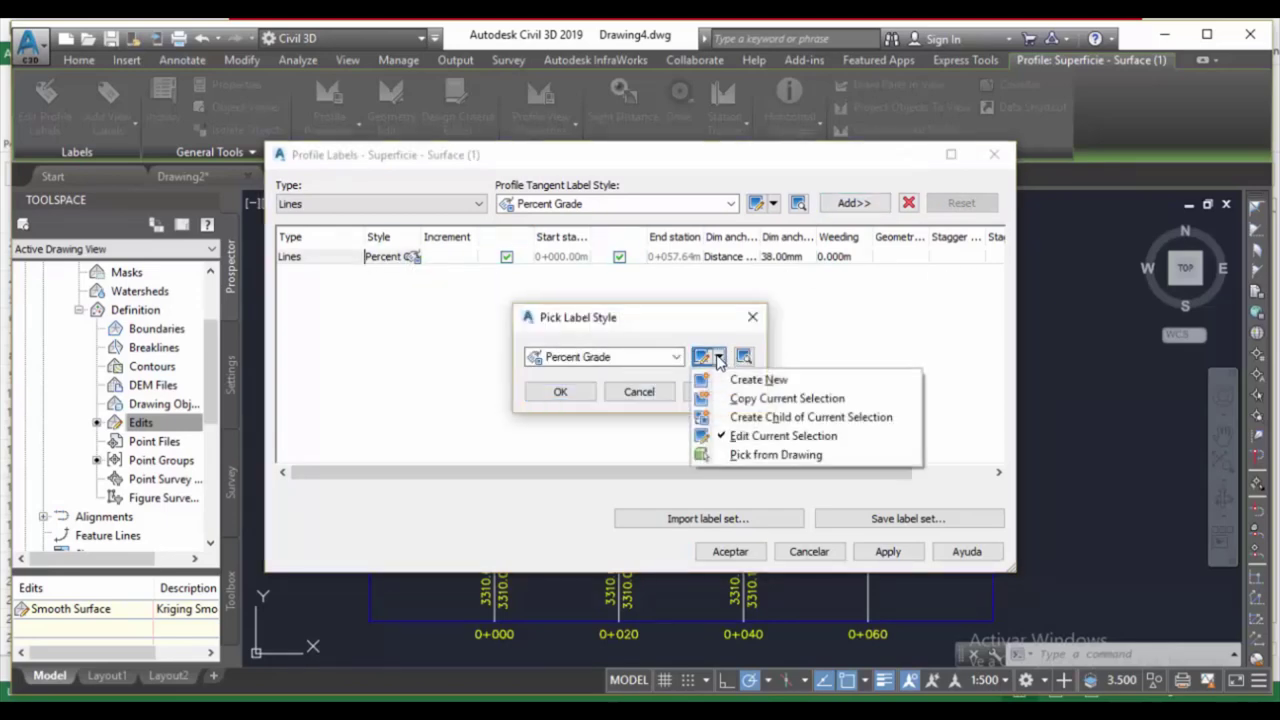
{"action": "left_click", "coordinate": [737, 438]}
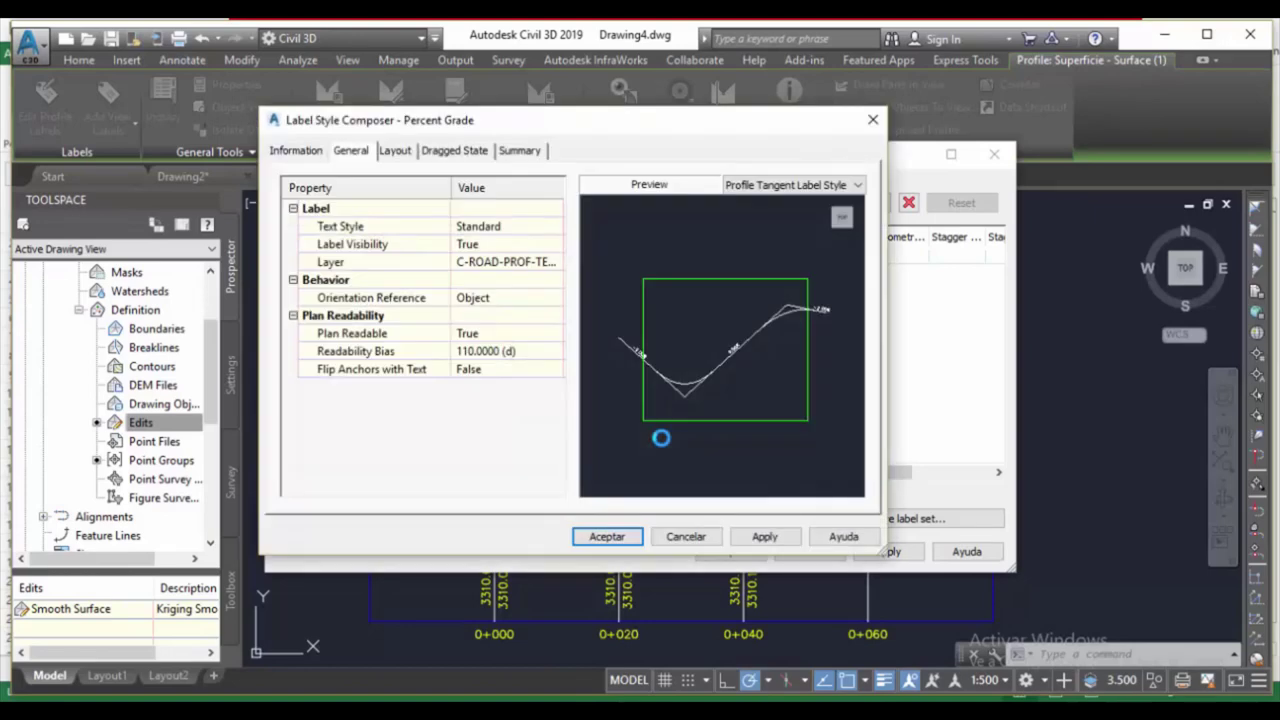
{"action": "left_click", "coordinate": [396, 150]}
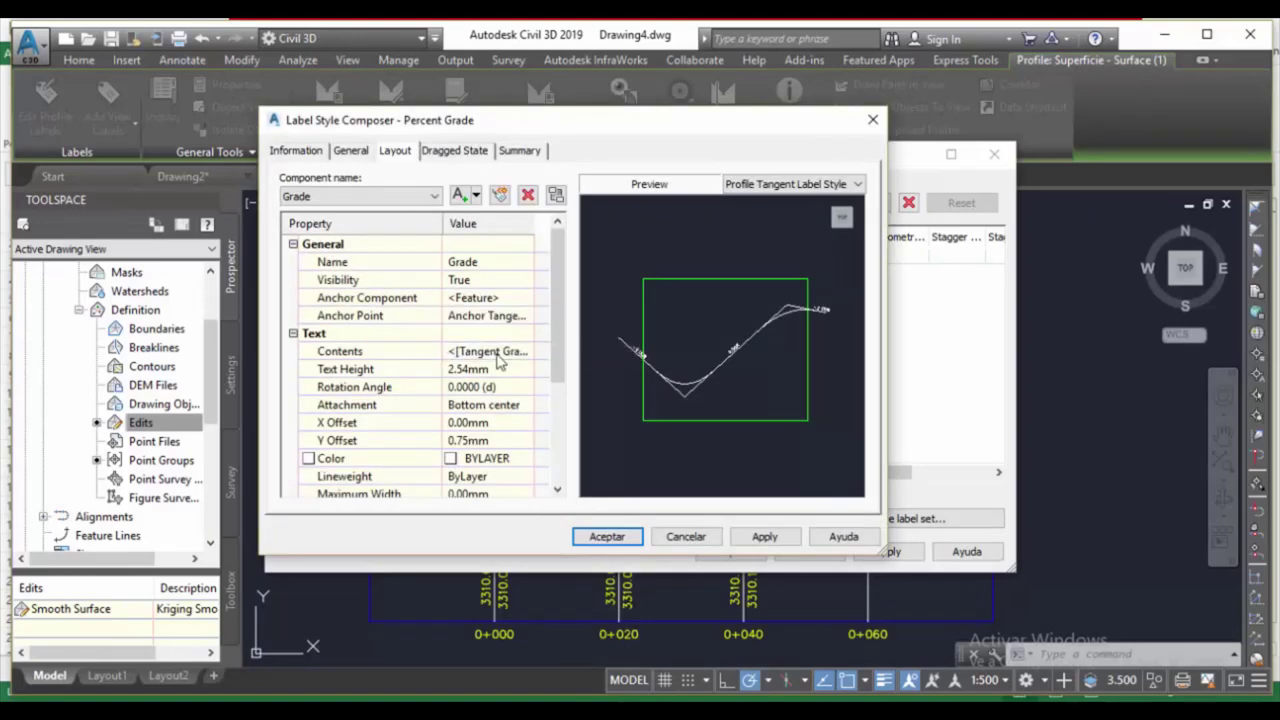
{"action": "left_click", "coordinate": [526, 351]}
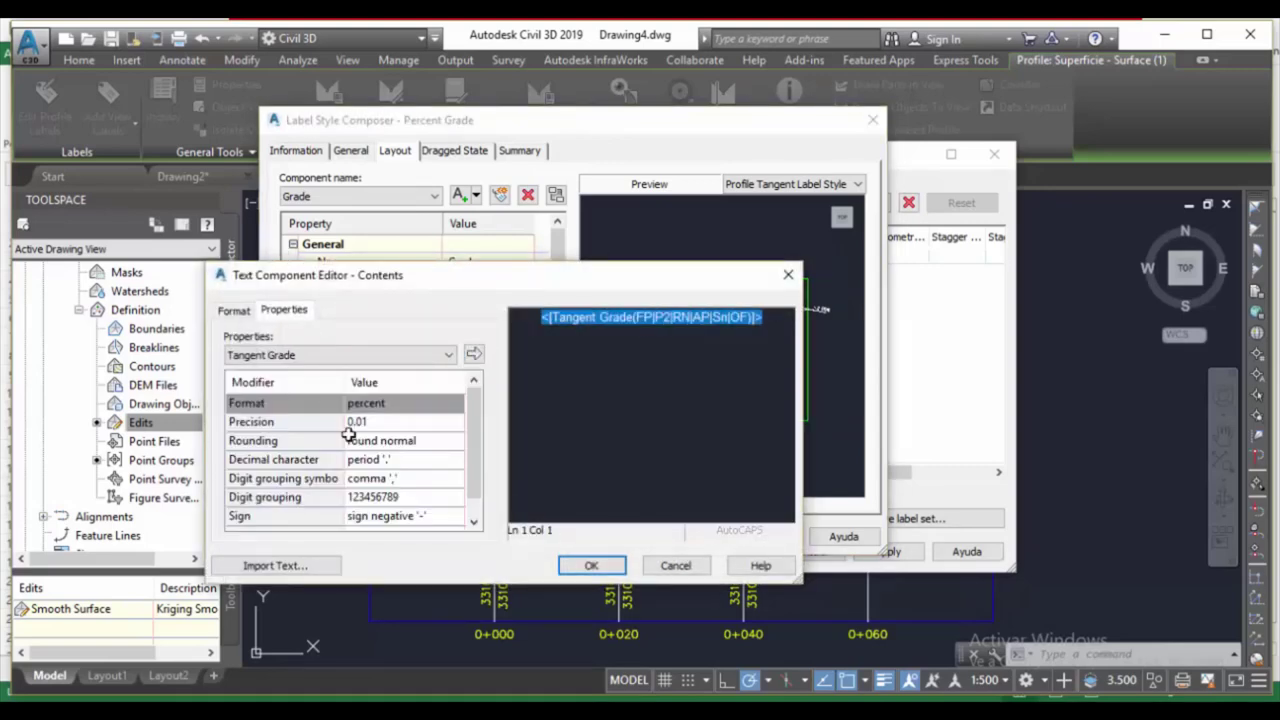
{"action": "left_click", "coordinate": [233, 310]}
{"action": "left_click", "coordinate": [350, 469]}
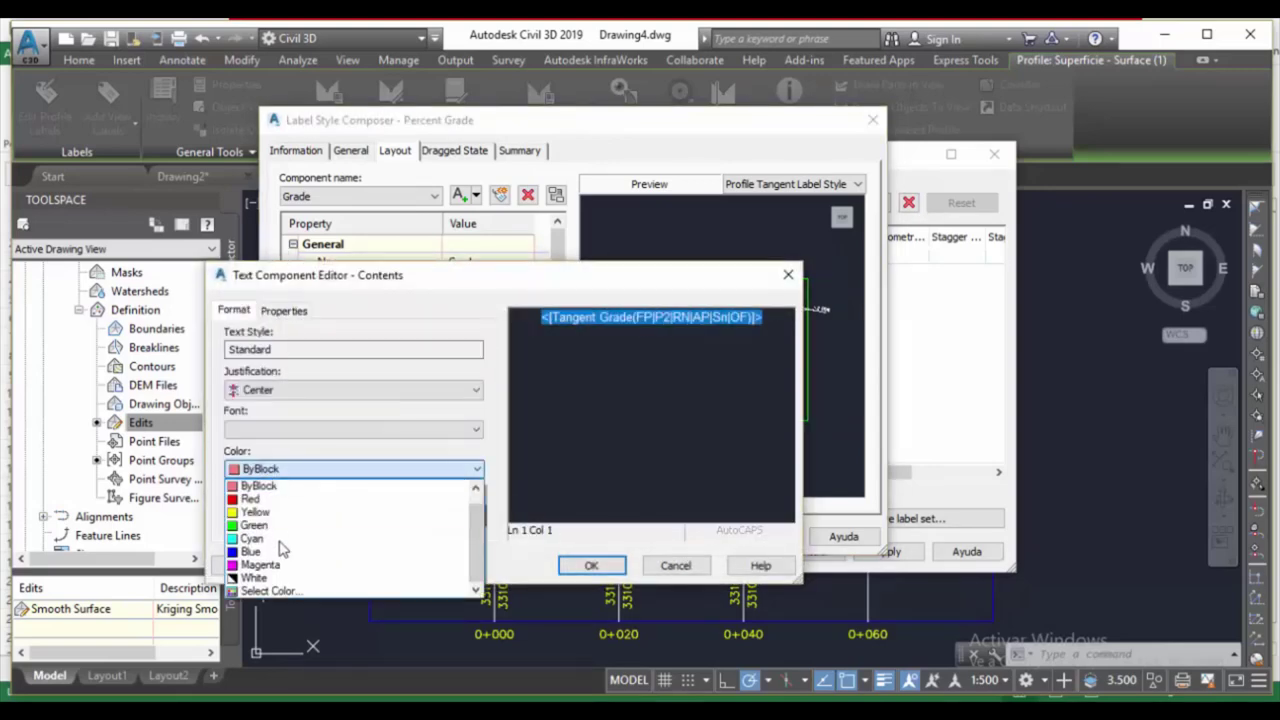
{"action": "left_click", "coordinate": [255, 524]}
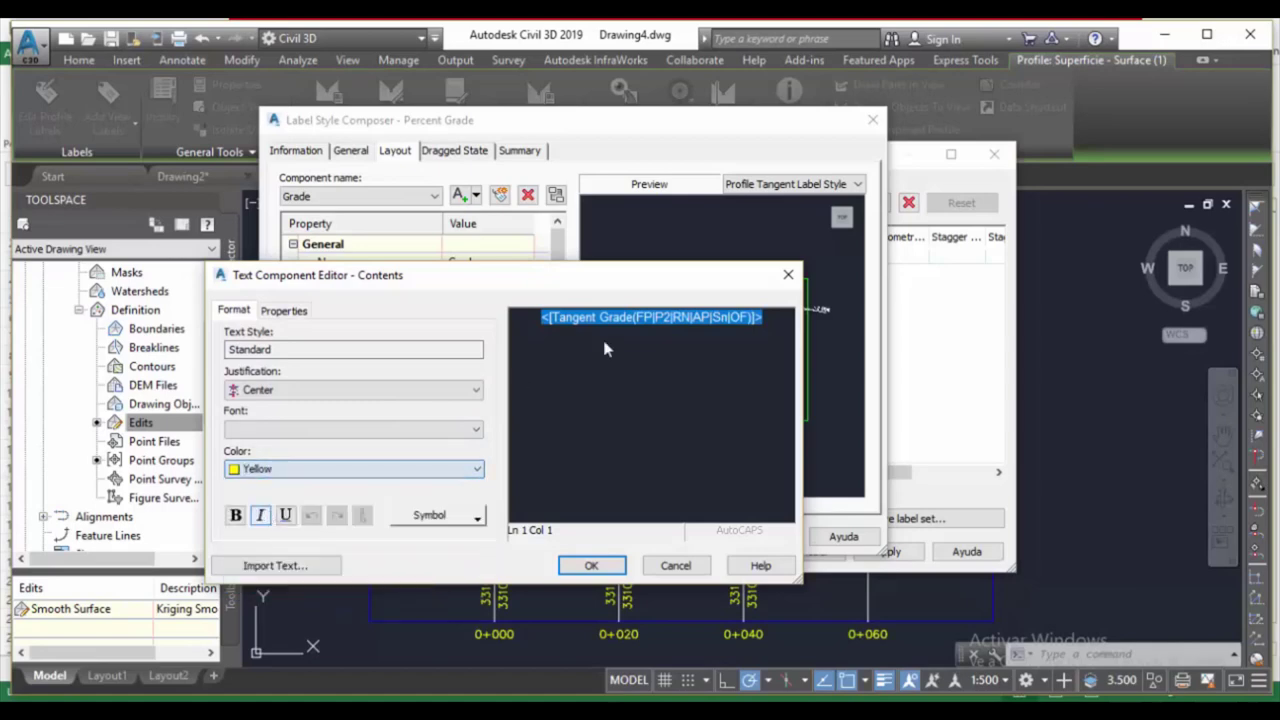
{"action": "key", "text": "ctrl+b"}
{"action": "left_click_drag", "start_coordinate": [655, 277], "coordinate": [587, 224]}
{"action": "left_click", "coordinate": [216, 259]}
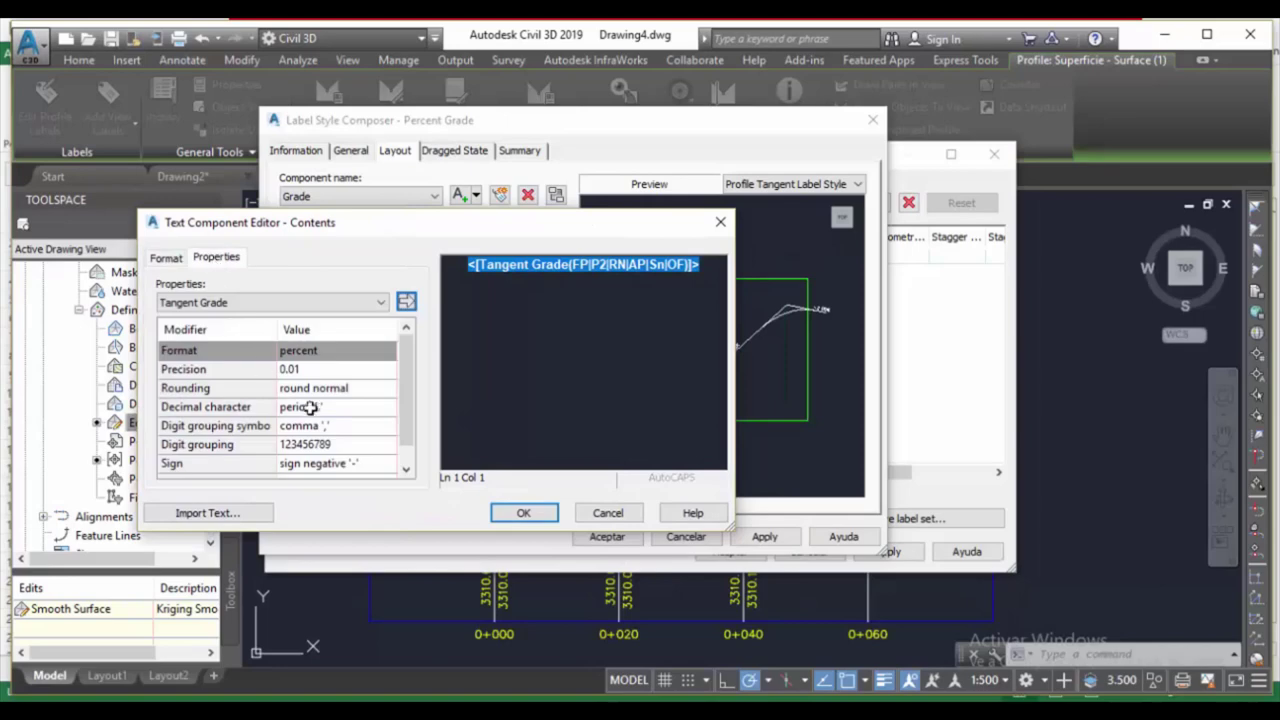
{"action": "left_click", "coordinate": [167, 258]}
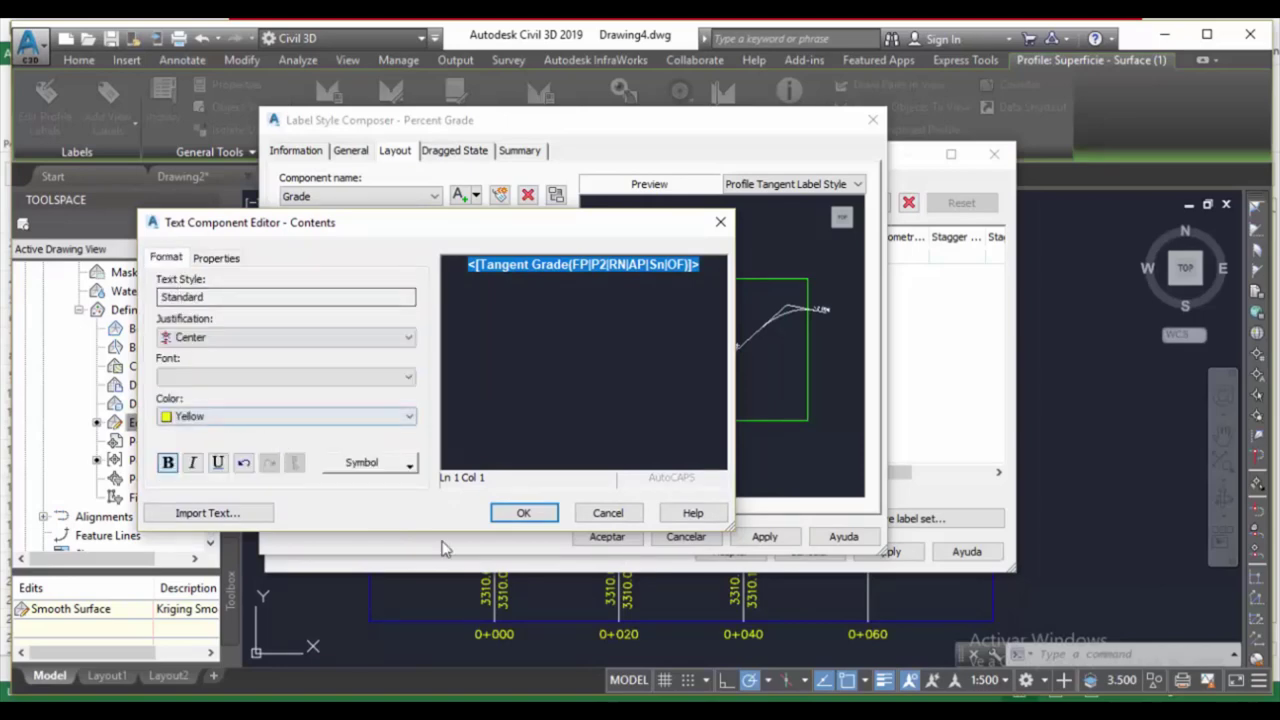
{"action": "left_click", "coordinate": [526, 513]}
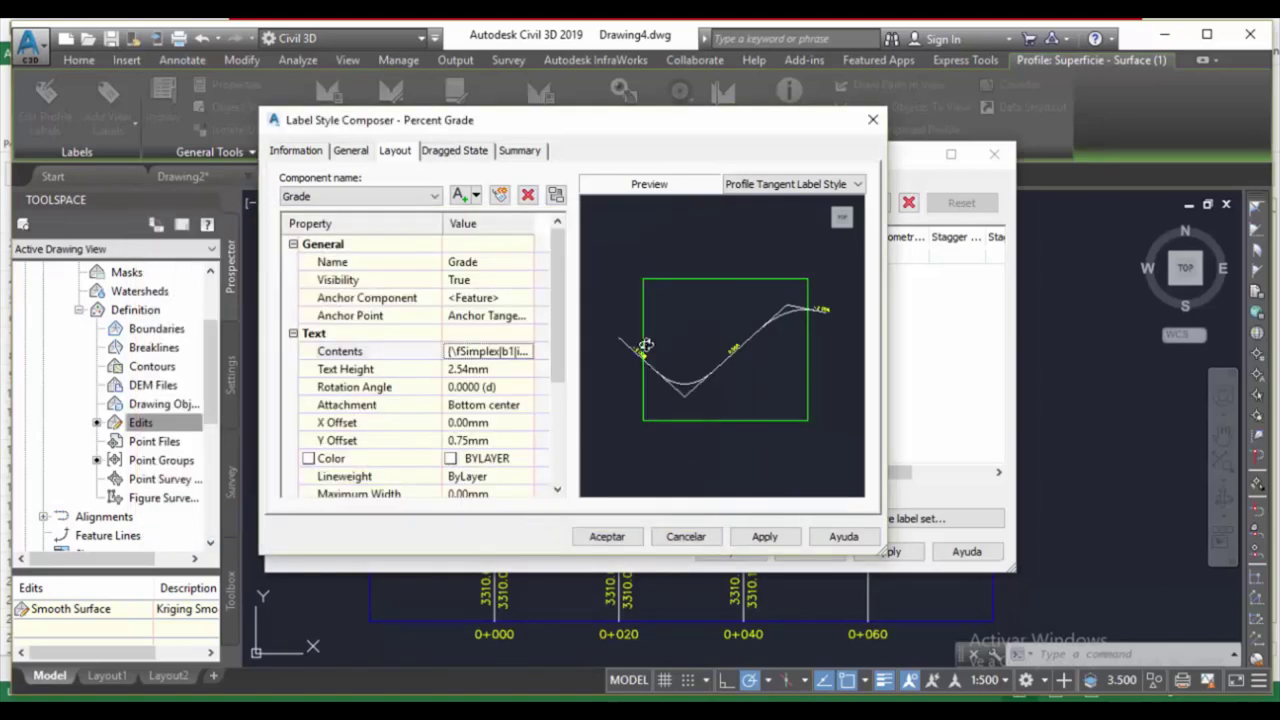
Check the grade label in the preview, then apply the Percent Grade style and the profile label changes.
{"action": "scroll", "coordinate": [697, 354], "scroll_direction": "up", "scroll_amount": 3}
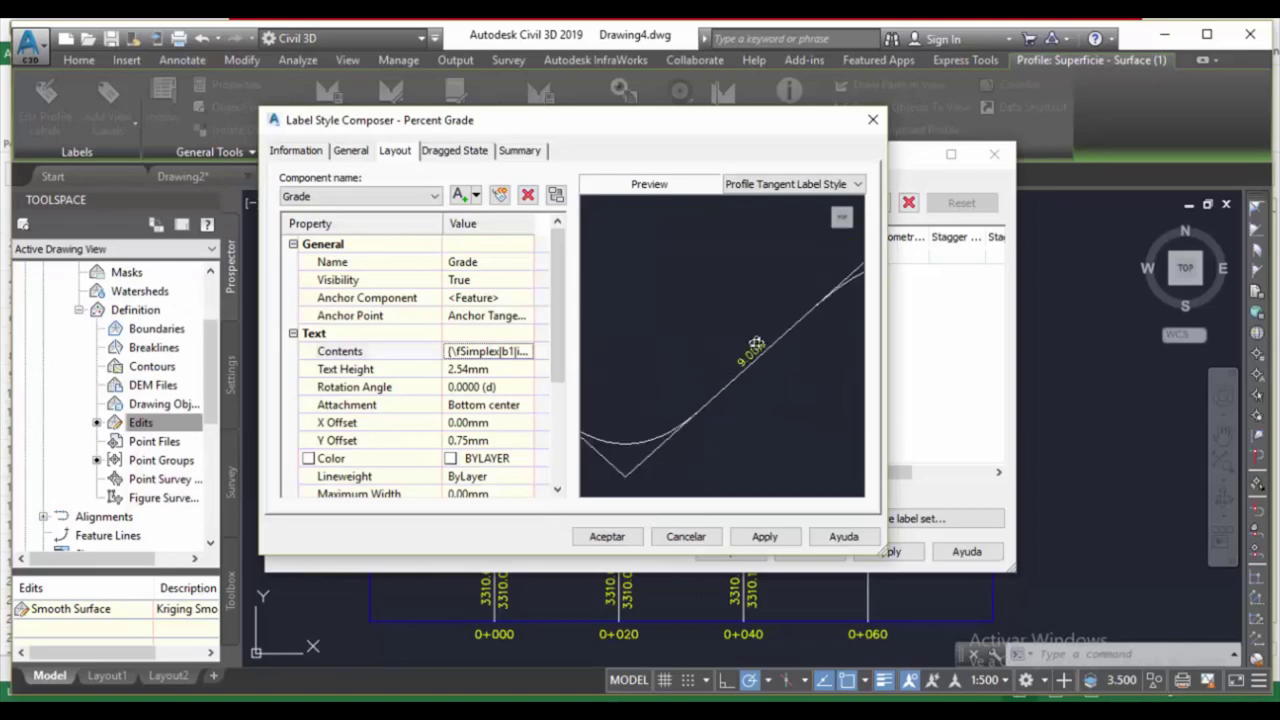
{"action": "scroll", "coordinate": [751, 340], "scroll_direction": "down", "scroll_amount": 2}
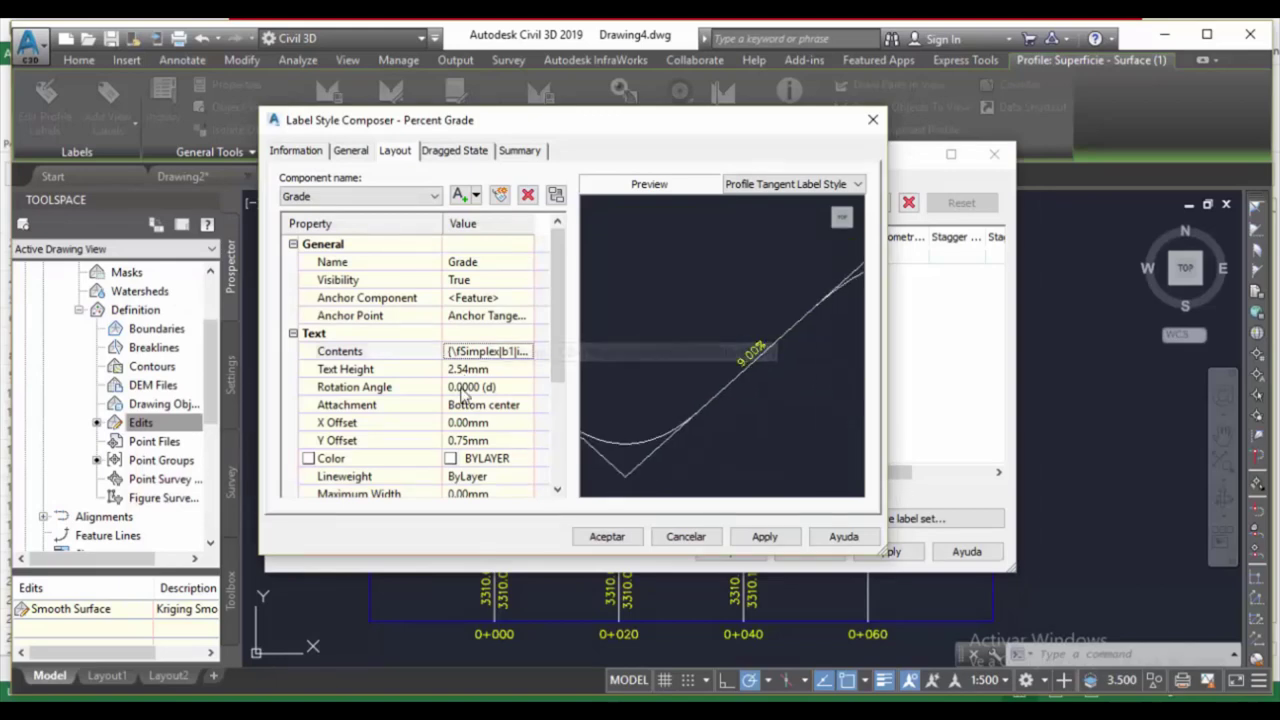
{"action": "scroll", "coordinate": [751, 350], "scroll_direction": "up", "scroll_amount": 2}
{"action": "scroll", "coordinate": [788, 354], "scroll_direction": "down", "scroll_amount": 2}
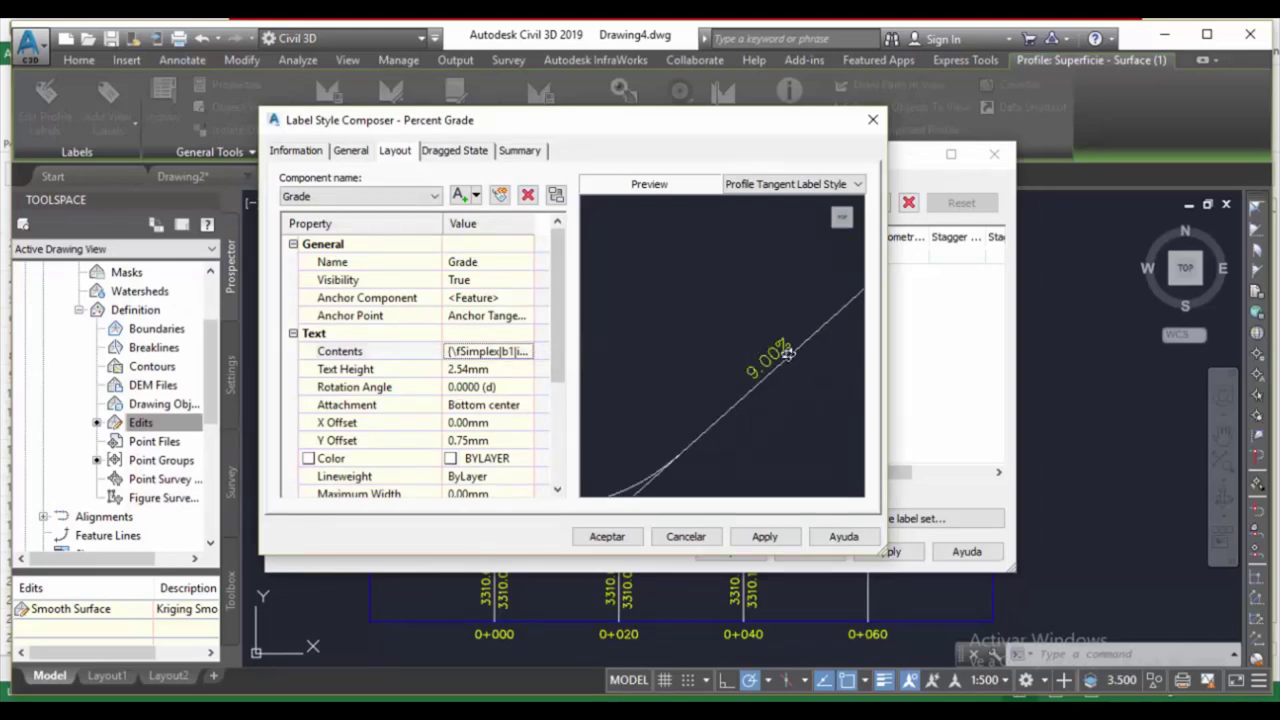
{"action": "middle_click_drag", "start_coordinate": [779, 362], "coordinate": [735, 330]}
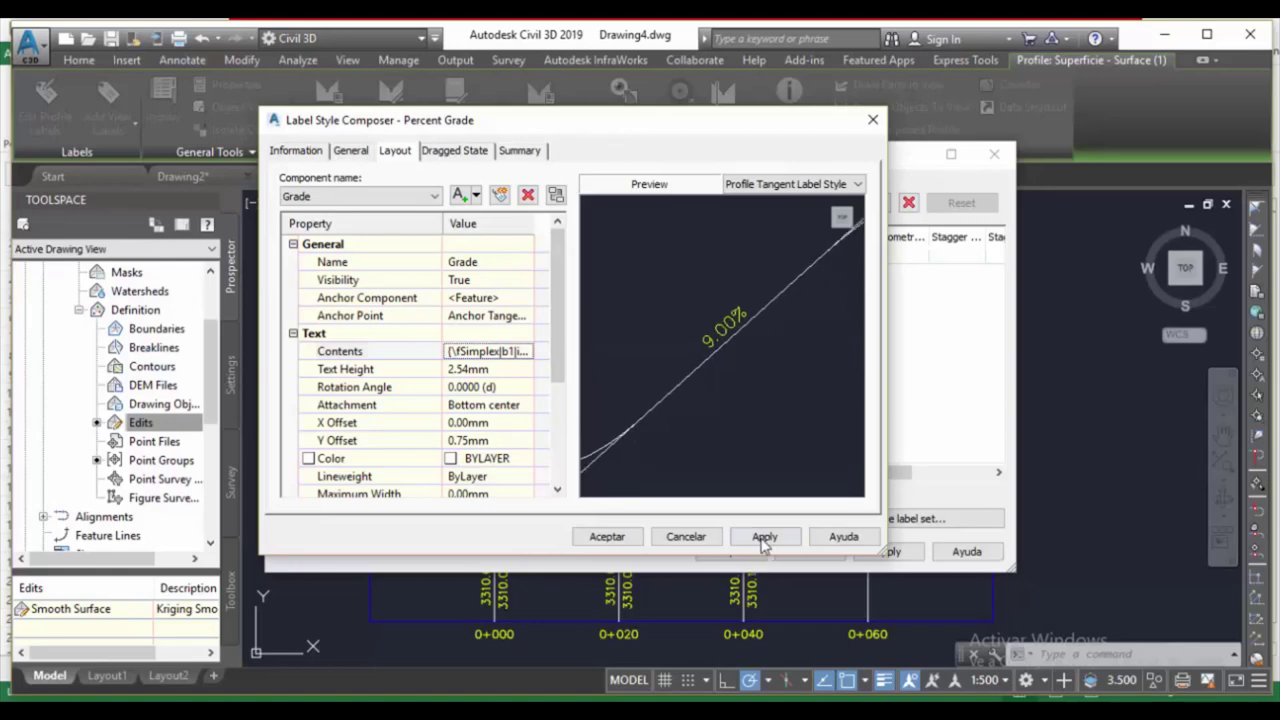
{"action": "left_click", "coordinate": [764, 537]}
{"action": "left_click", "coordinate": [606, 536]}
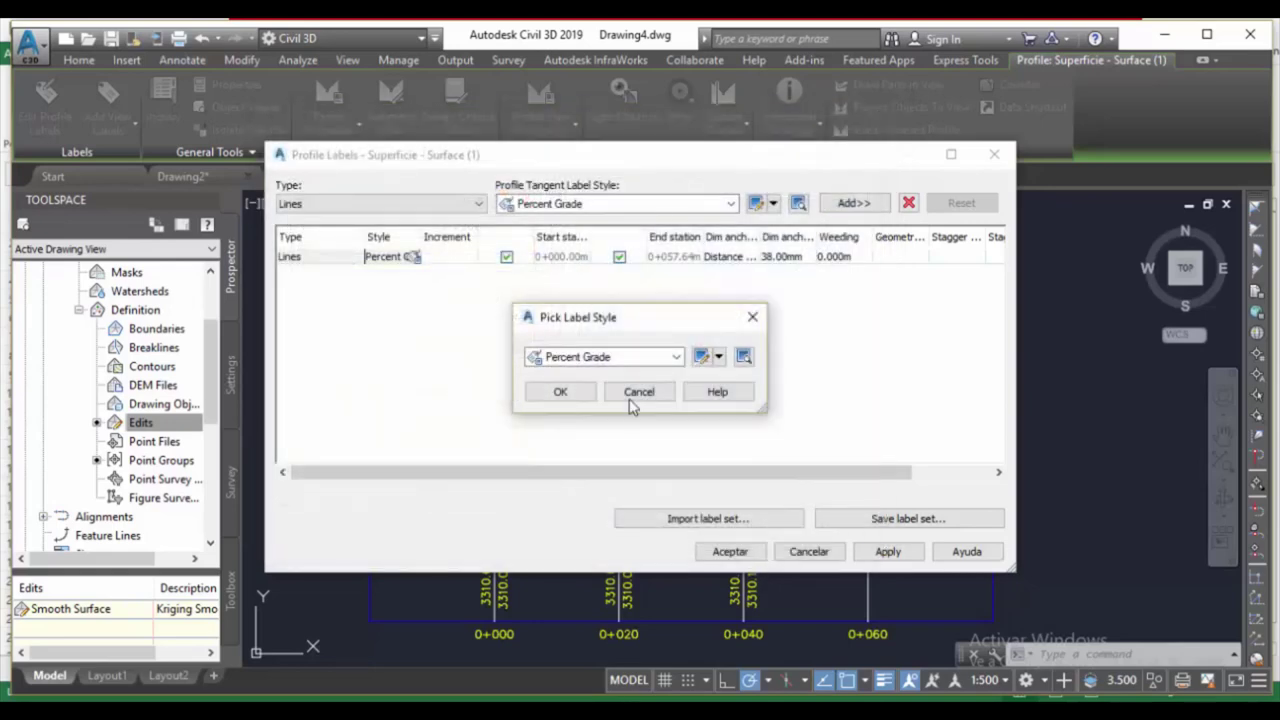
{"action": "left_click", "coordinate": [561, 393]}
{"action": "left_click", "coordinate": [885, 551]}
{"action": "left_click", "coordinate": [728, 549]}
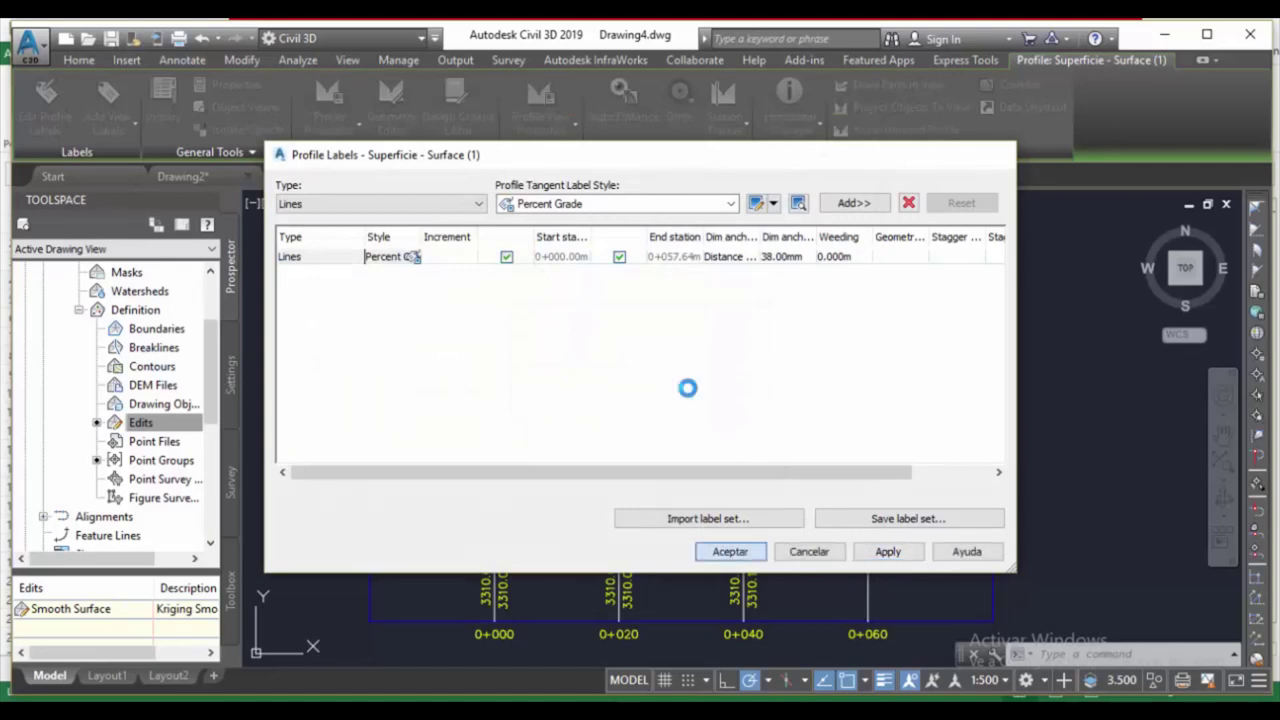
Examine how the percent grade labels fit along the surface profile in the profile view.
{"action": "scroll", "coordinate": [563, 369], "scroll_direction": "up", "scroll_amount": 3}
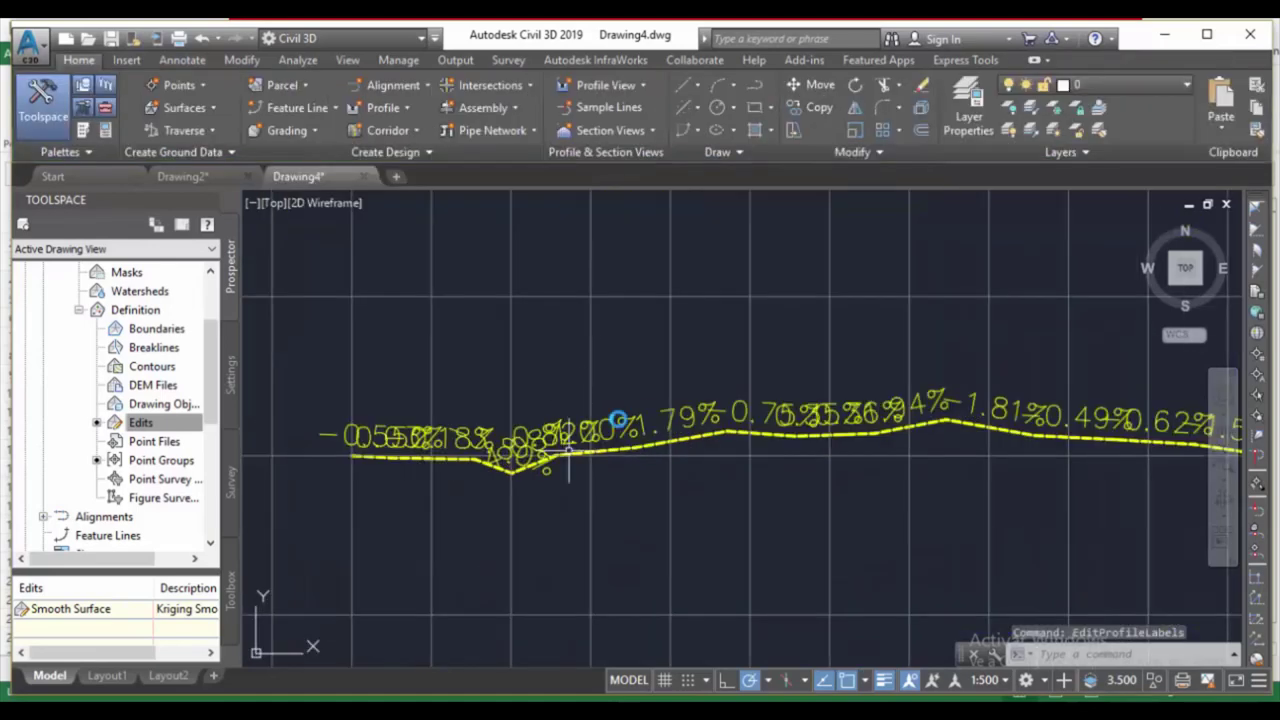
{"action": "scroll", "coordinate": [671, 408], "scroll_direction": "down", "scroll_amount": 3}
{"action": "scroll", "coordinate": [729, 402], "scroll_direction": "up", "scroll_amount": 1}
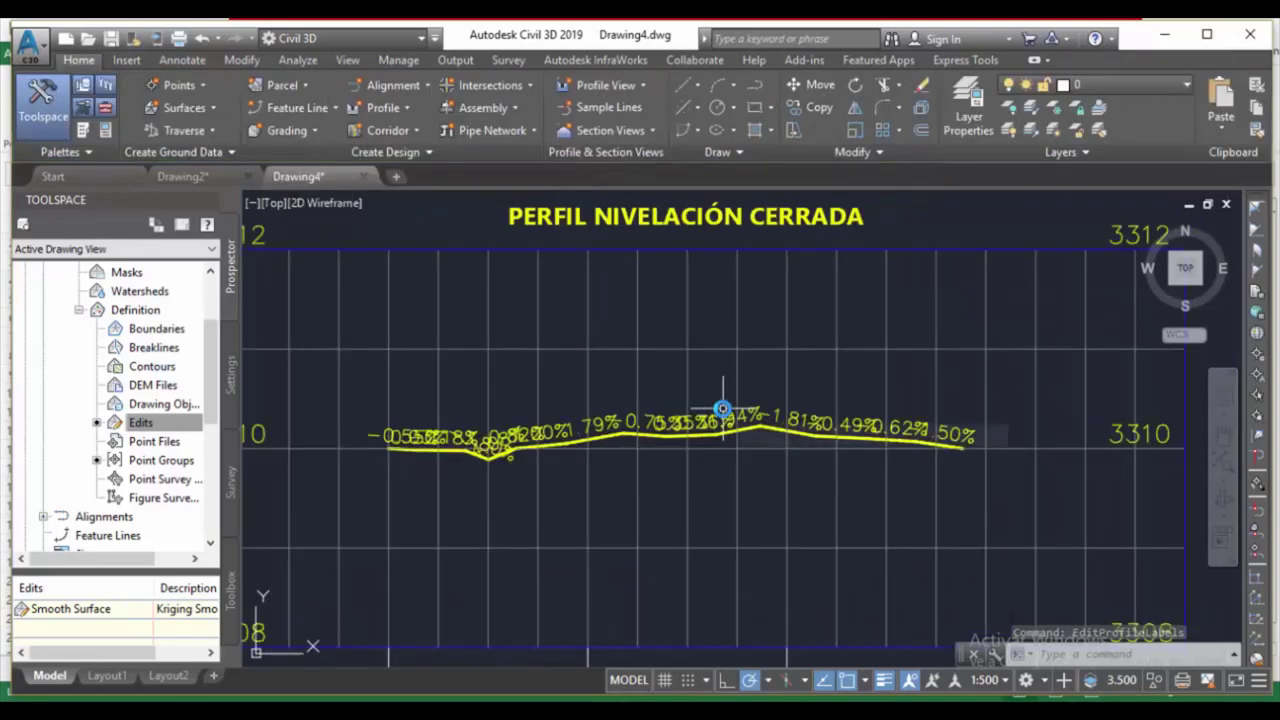
{"action": "scroll", "coordinate": [723, 408], "scroll_direction": "down", "scroll_amount": 3}
{"action": "scroll", "coordinate": [723, 408], "scroll_direction": "up", "scroll_amount": 2}
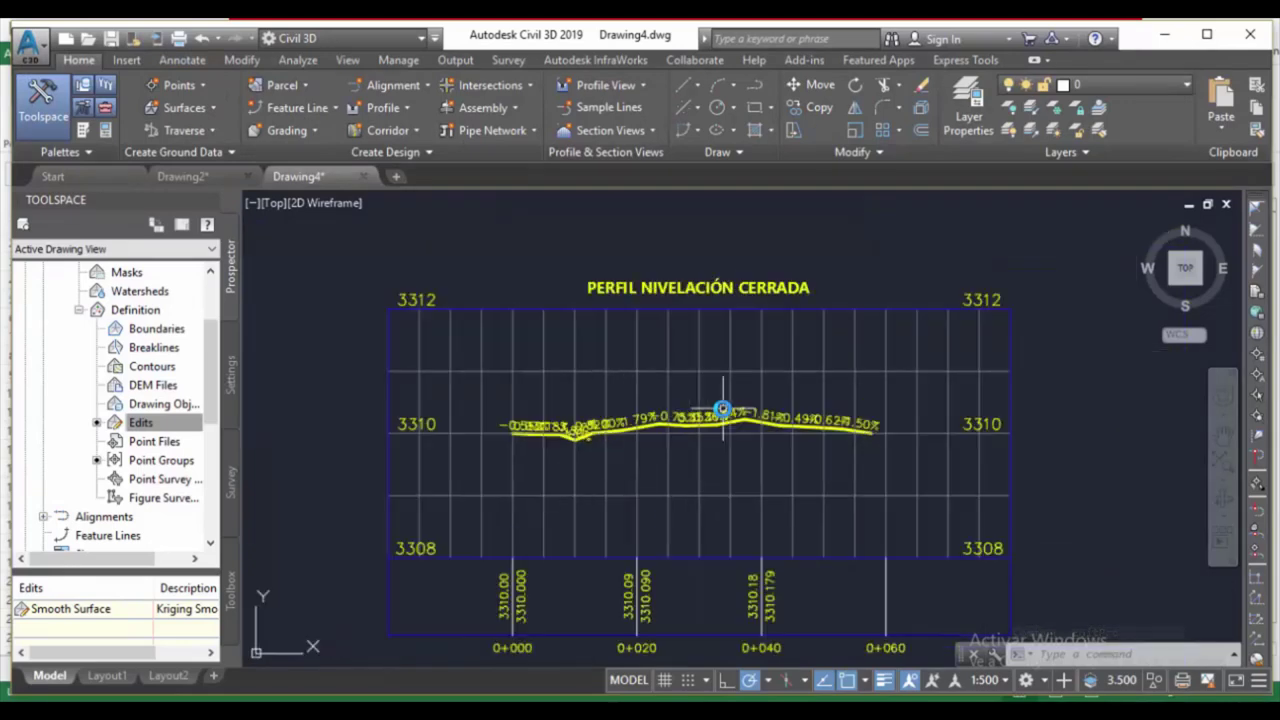
{"action": "middle_click_drag", "start_coordinate": [723, 408], "coordinate": [739, 370]}
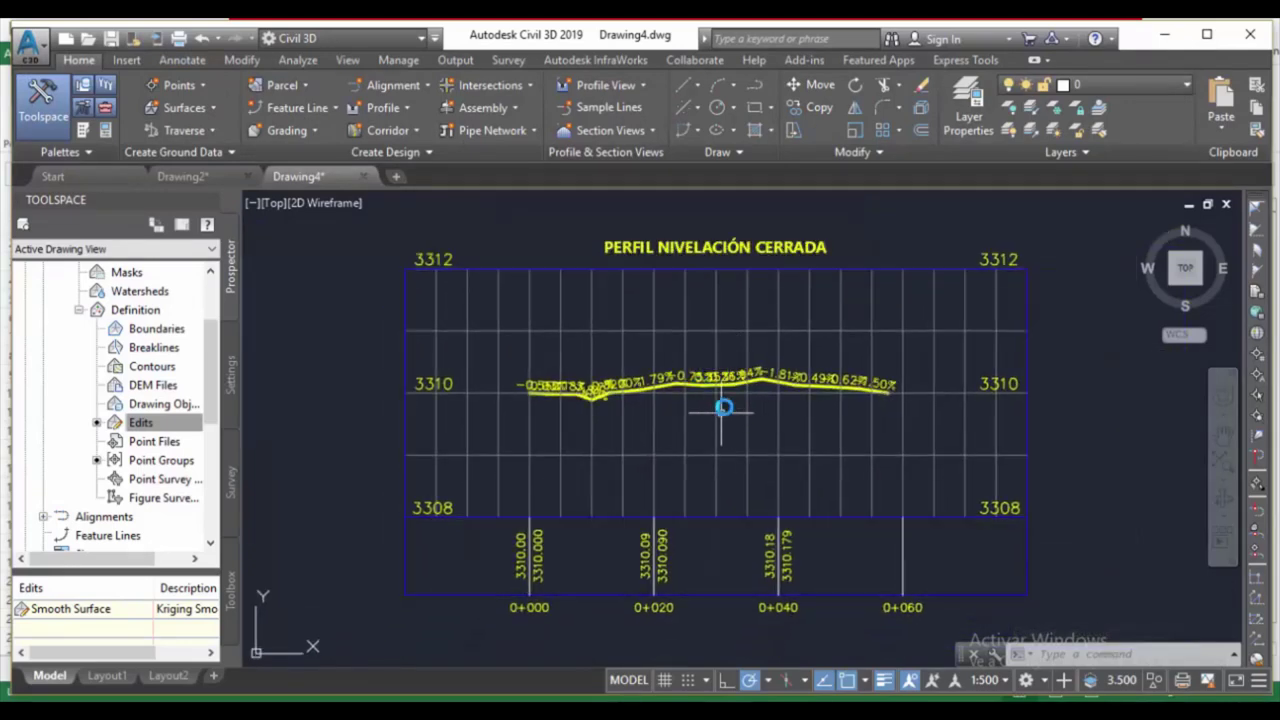
{"action": "scroll", "coordinate": [665, 378], "scroll_direction": "up", "scroll_amount": 2}
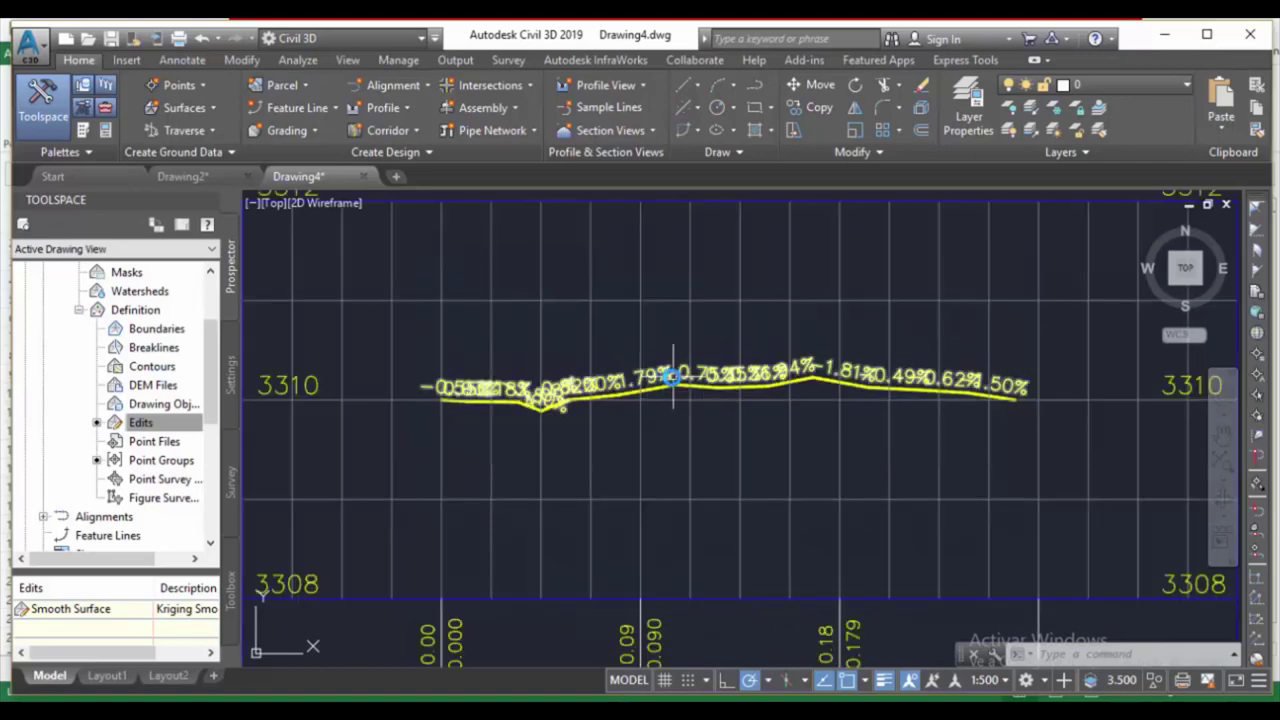
Set the Grade component's text height to 1.5 mm in the surface profile's Percent Grade label style and accept the label changes.
{"action": "left_click", "coordinate": [656, 388]}
{"action": "right_click", "coordinate": [656, 388]}
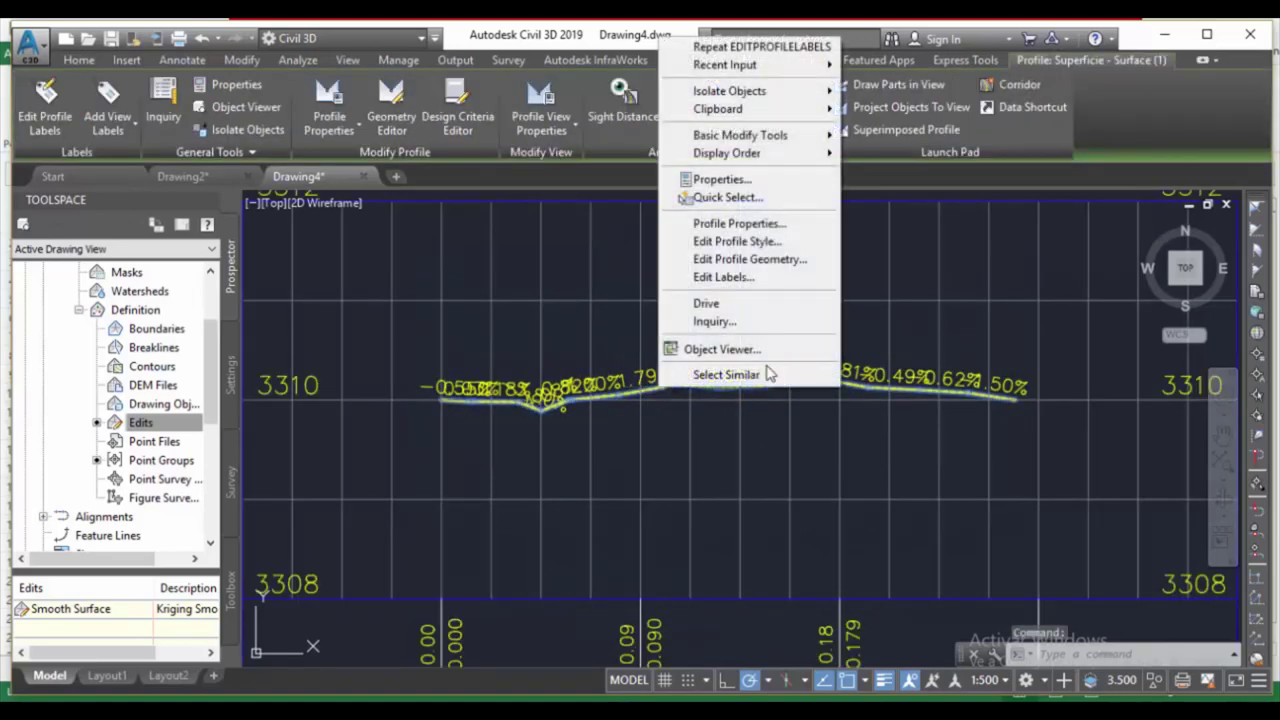
{"action": "left_click", "coordinate": [718, 276]}
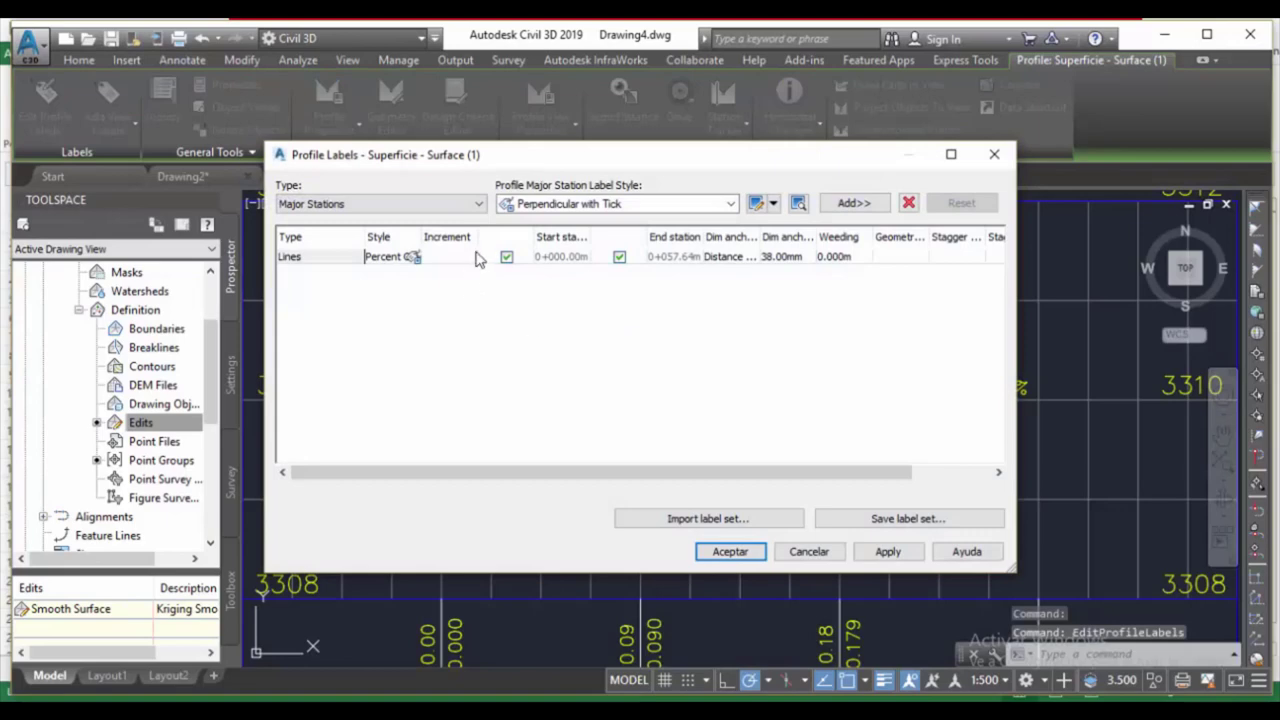
{"action": "left_click", "coordinate": [413, 257]}
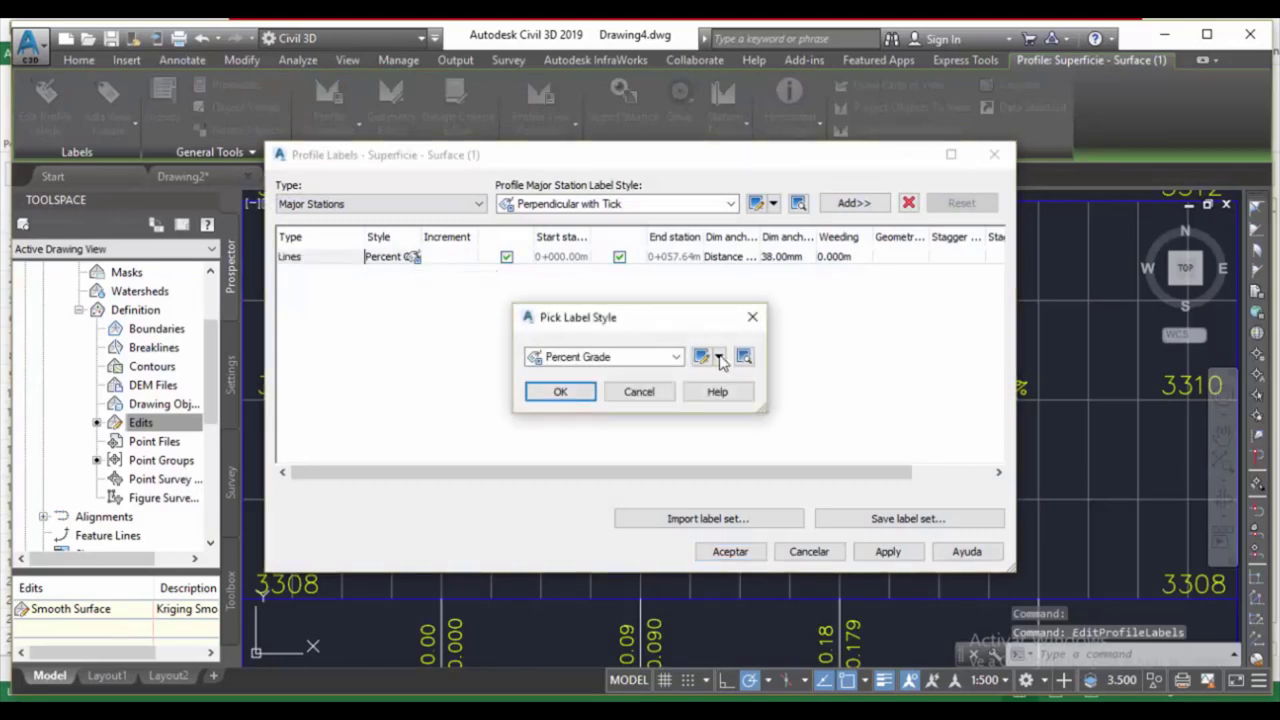
{"action": "left_click", "coordinate": [719, 358]}
{"action": "left_click", "coordinate": [740, 435]}
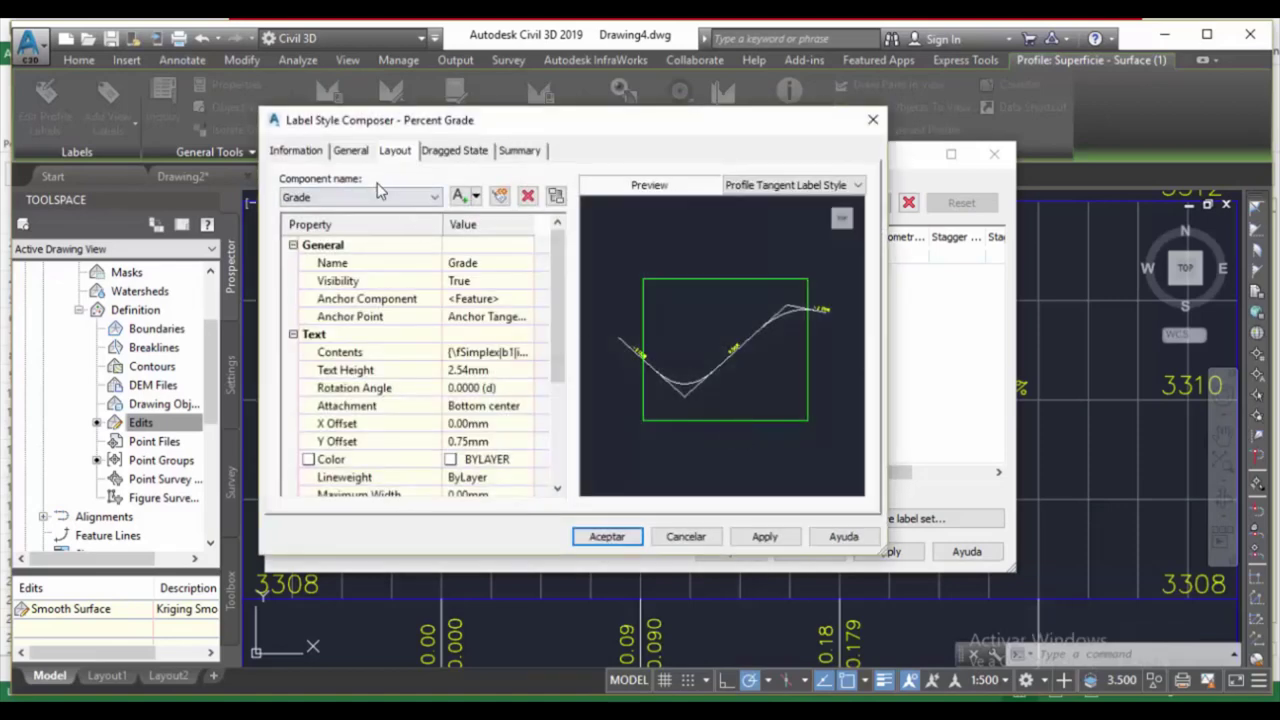
{"action": "left_click", "coordinate": [474, 371]}
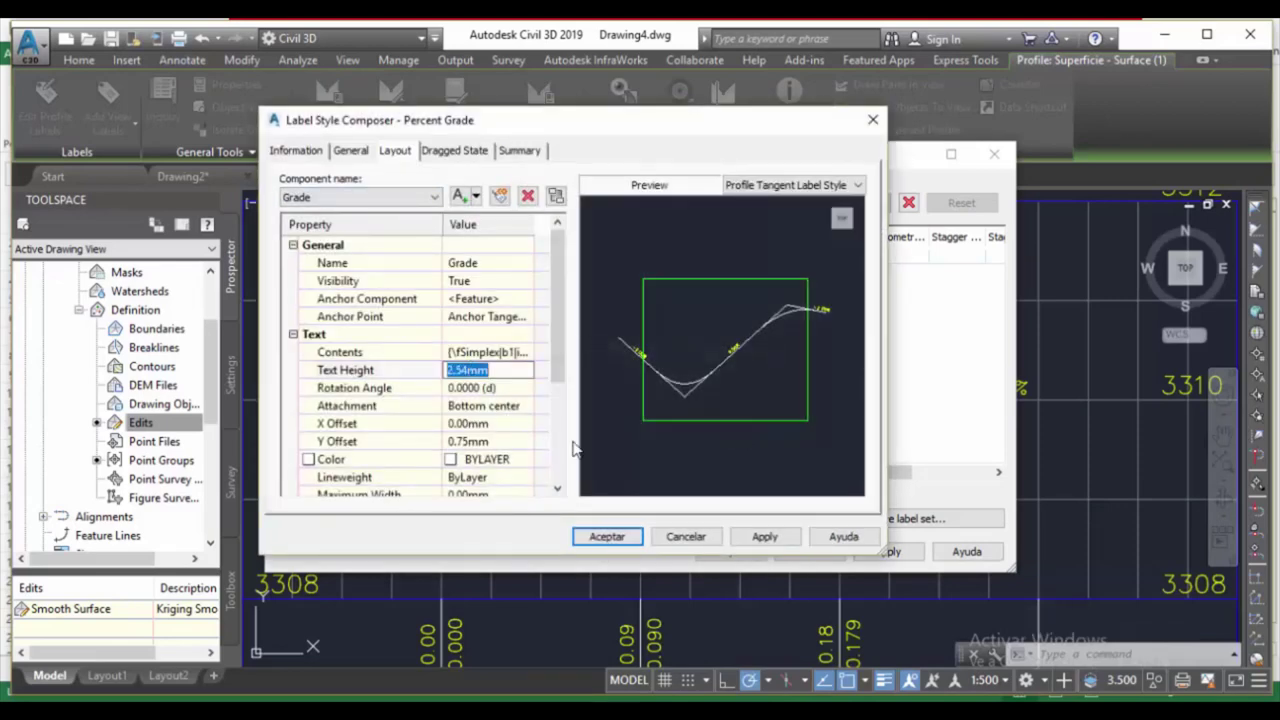
{"action": "type", "text": "1.5"}
{"action": "left_click", "coordinate": [765, 536]}
{"action": "left_click", "coordinate": [607, 536]}
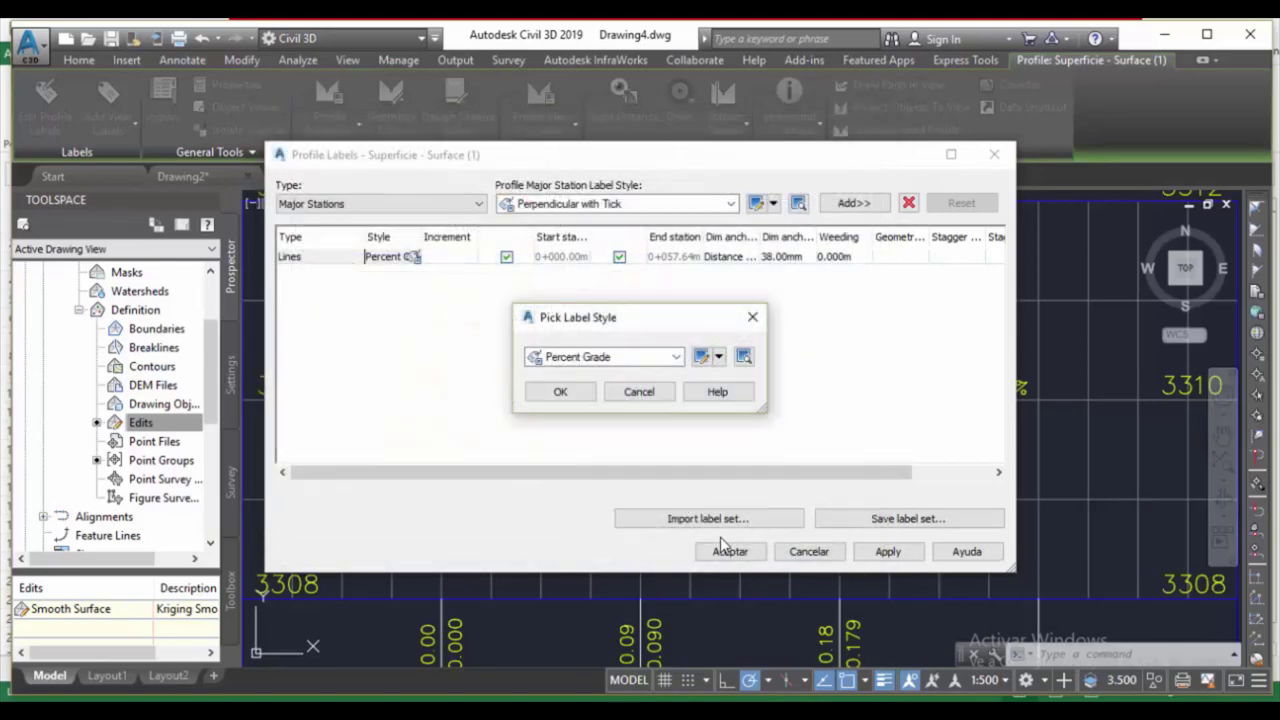
{"action": "left_click", "coordinate": [565, 392]}
{"action": "left_click", "coordinate": [732, 549]}
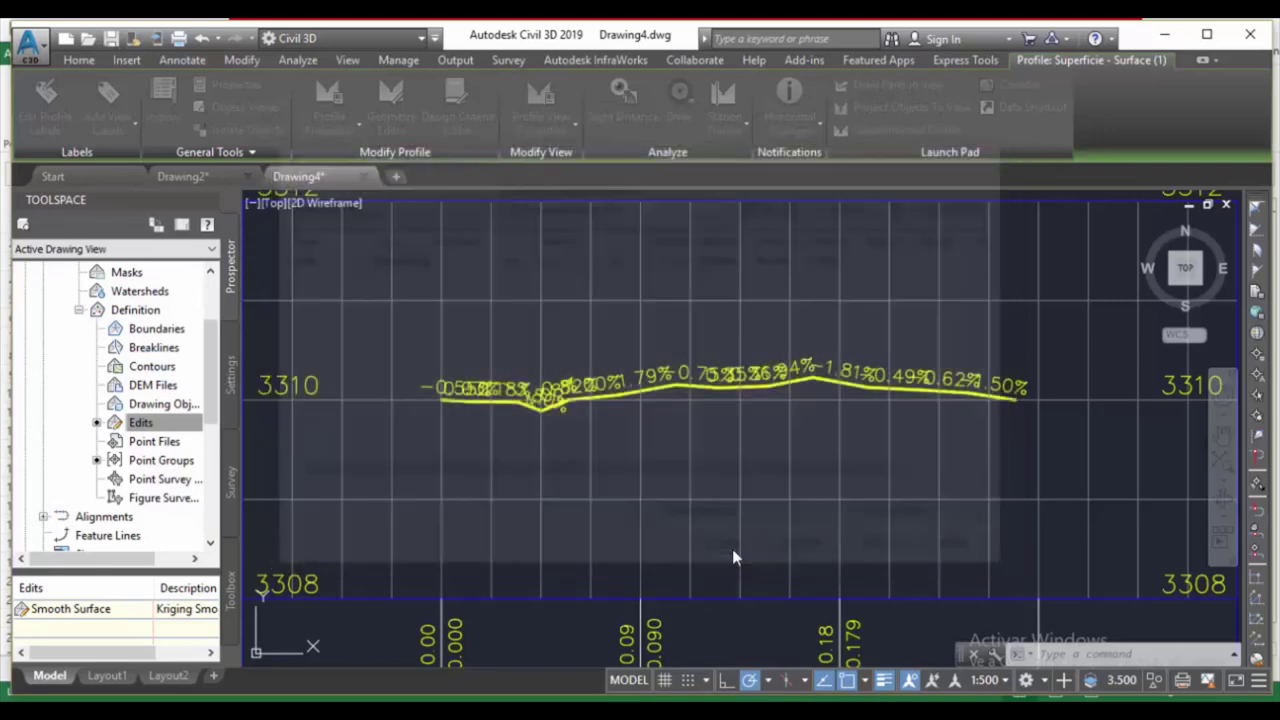
Reduce the Percent Grade label style's Grade text height to 1 mm and accept the surface profile's label changes.
{"action": "scroll", "coordinate": [637, 369], "scroll_direction": "up", "scroll_amount": 4}
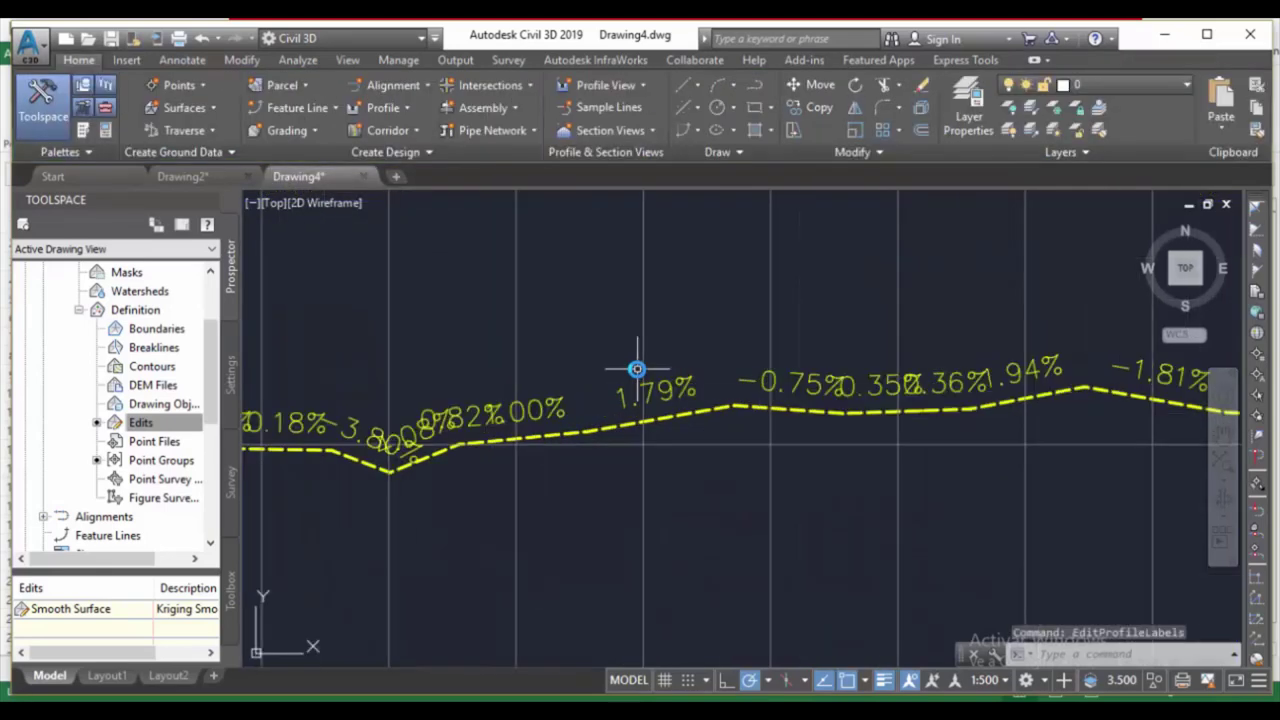
{"action": "scroll", "coordinate": [637, 369], "scroll_direction": "down", "scroll_amount": 2}
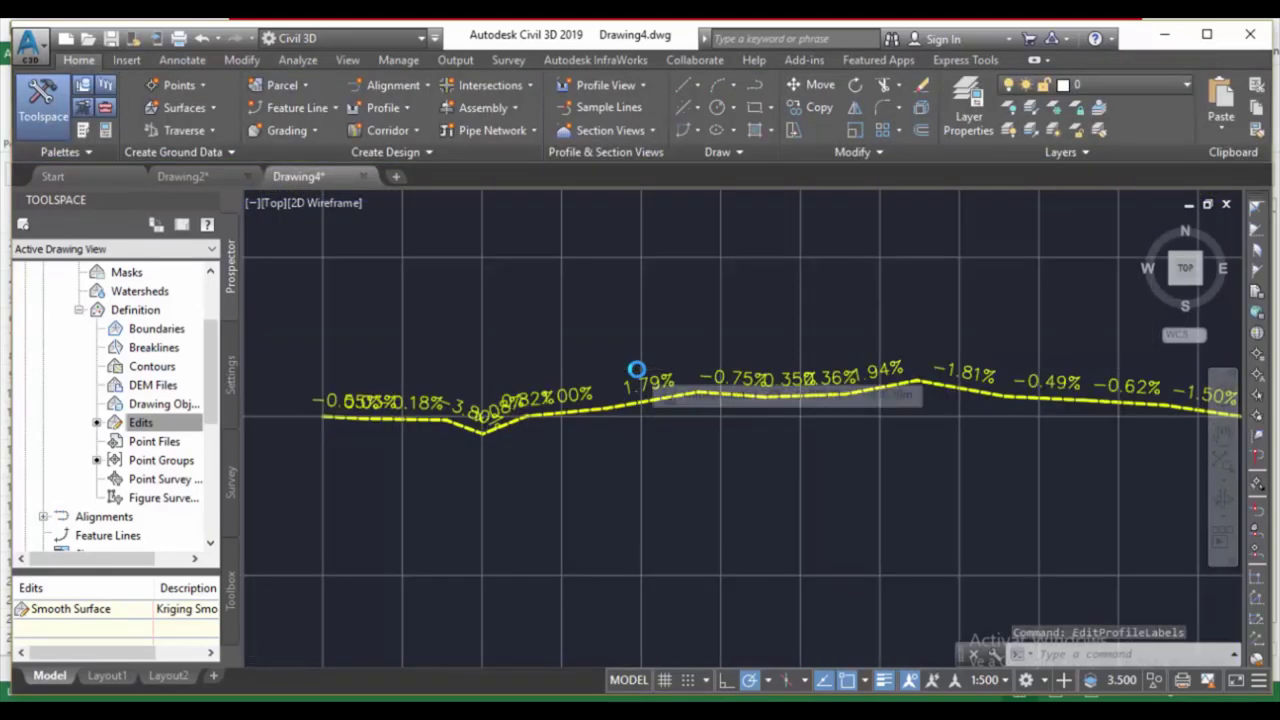
{"action": "scroll", "coordinate": [637, 369], "scroll_direction": "down", "scroll_amount": 4}
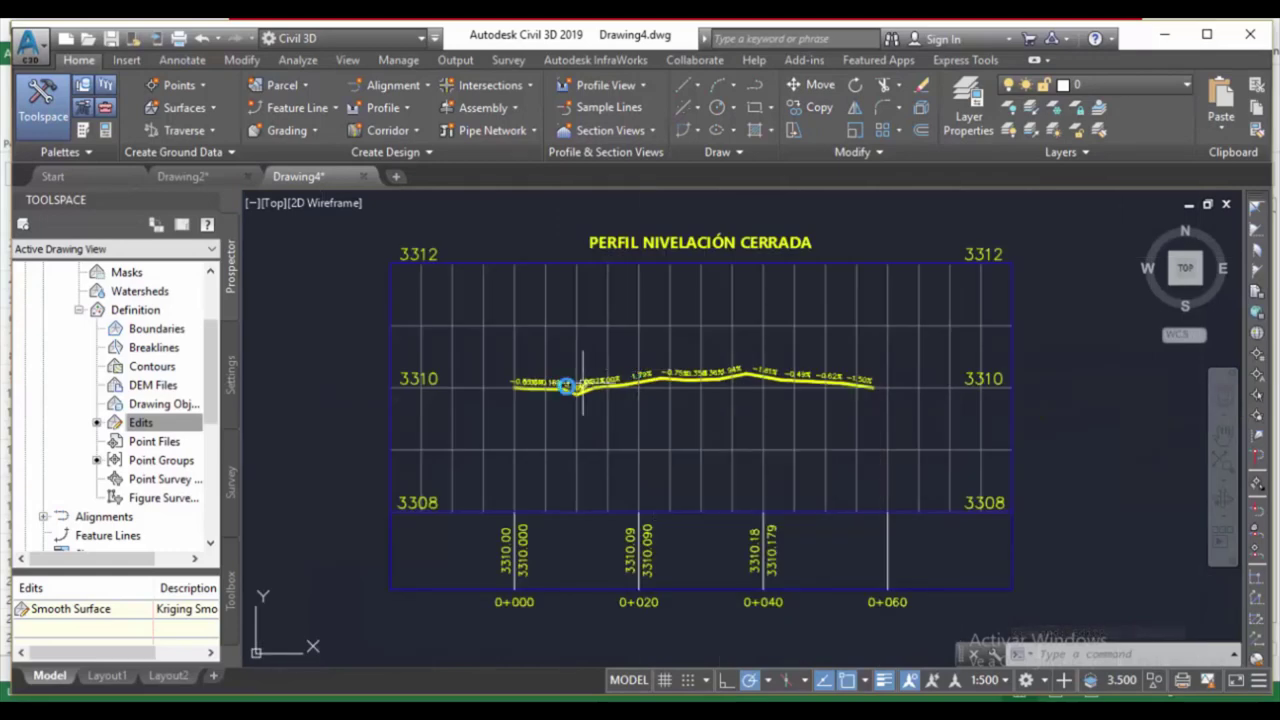
{"action": "scroll", "coordinate": [534, 367], "scroll_direction": "up", "scroll_amount": 4}
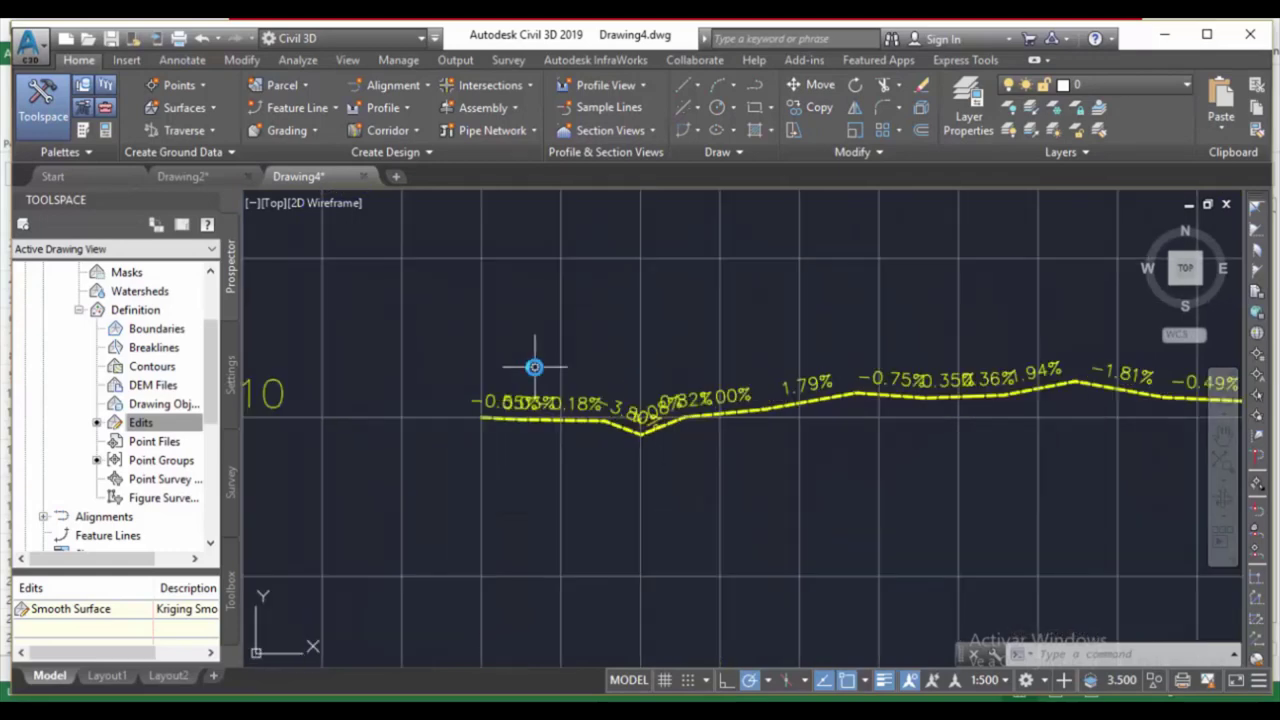
{"action": "left_click", "coordinate": [715, 412]}
{"action": "right_click", "coordinate": [715, 412]}
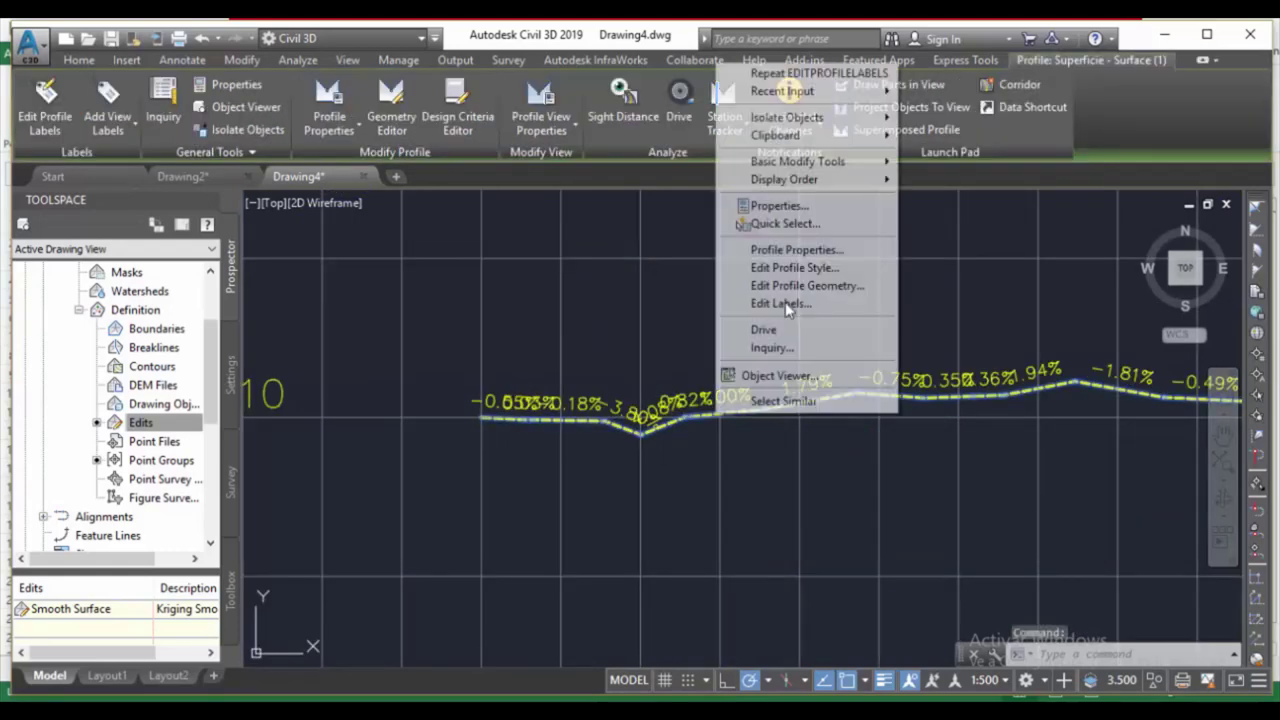
{"action": "left_click", "coordinate": [785, 302]}
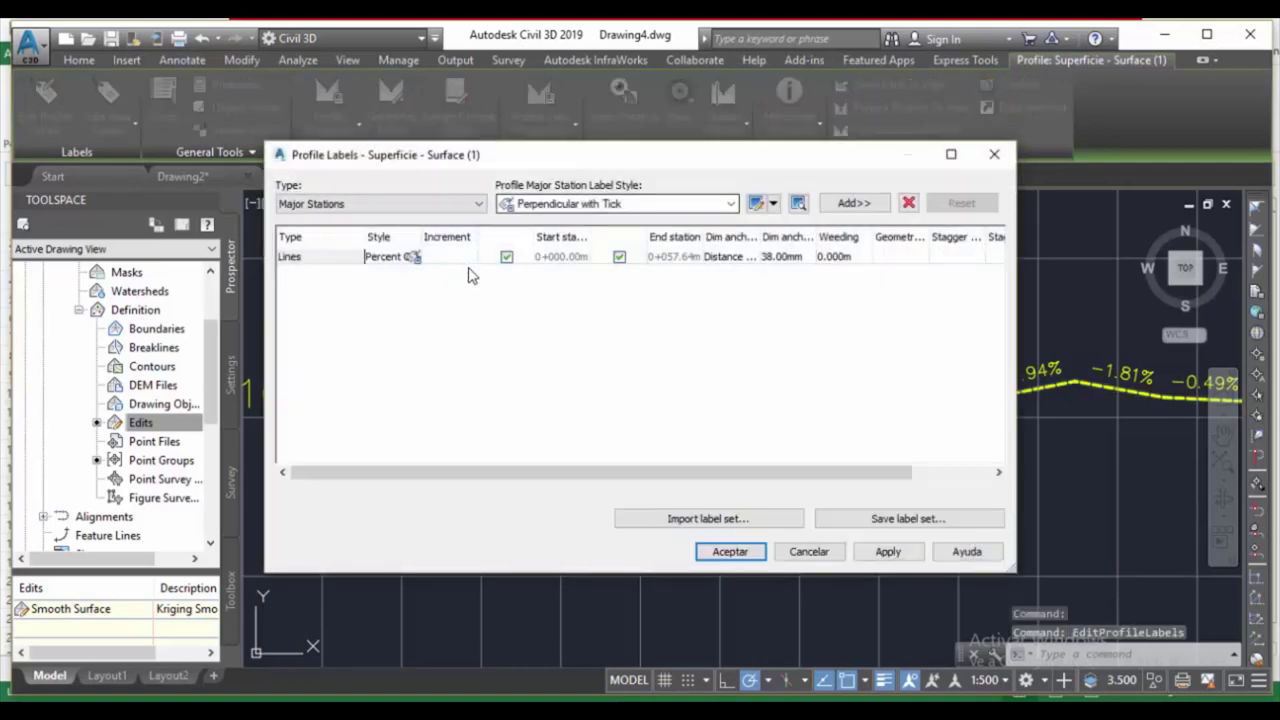
{"action": "left_click", "coordinate": [413, 257]}
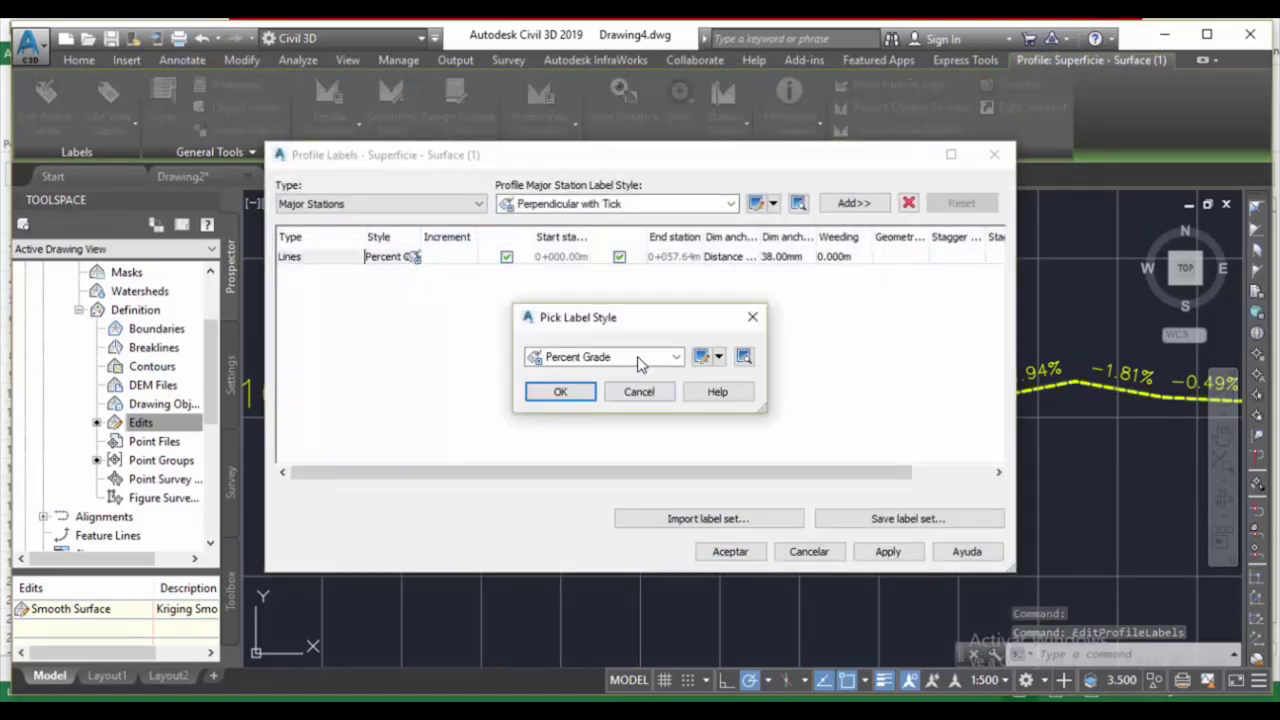
{"action": "left_click", "coordinate": [718, 357]}
{"action": "left_click", "coordinate": [785, 436]}
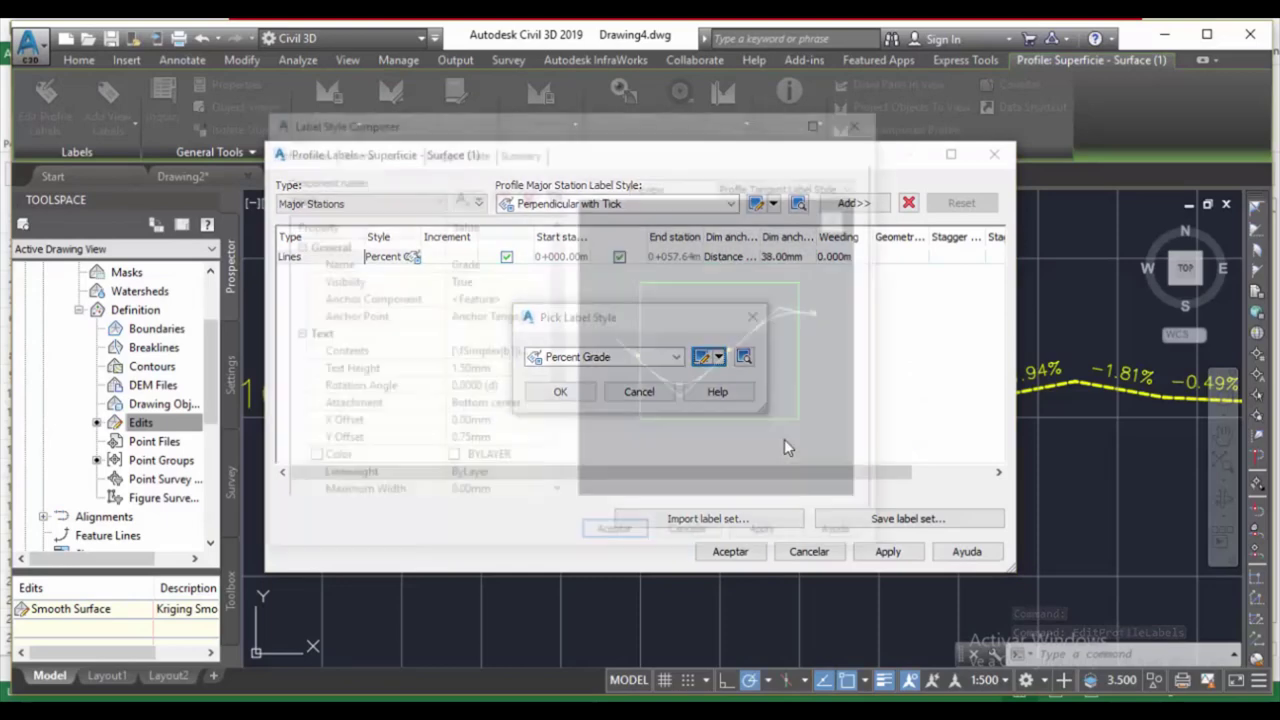
{"action": "left_click", "coordinate": [476, 371]}
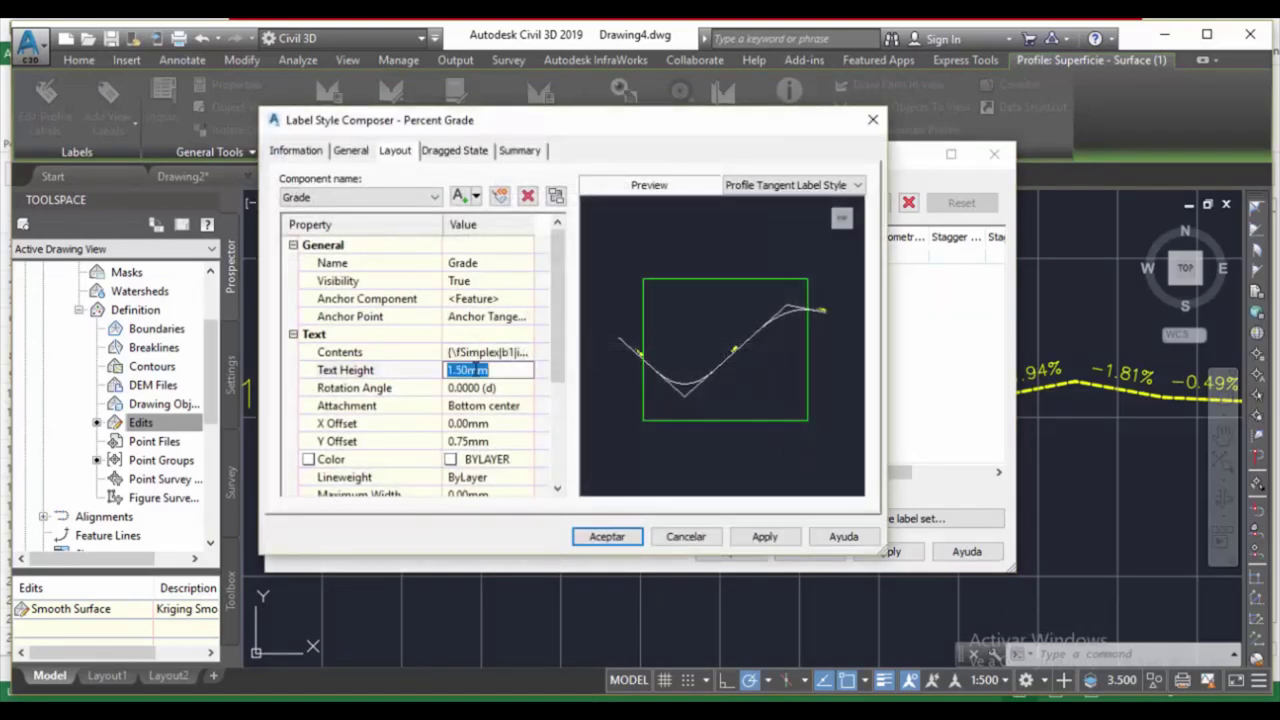
{"action": "type", "text": "1"}
{"action": "left_click", "coordinate": [607, 537]}
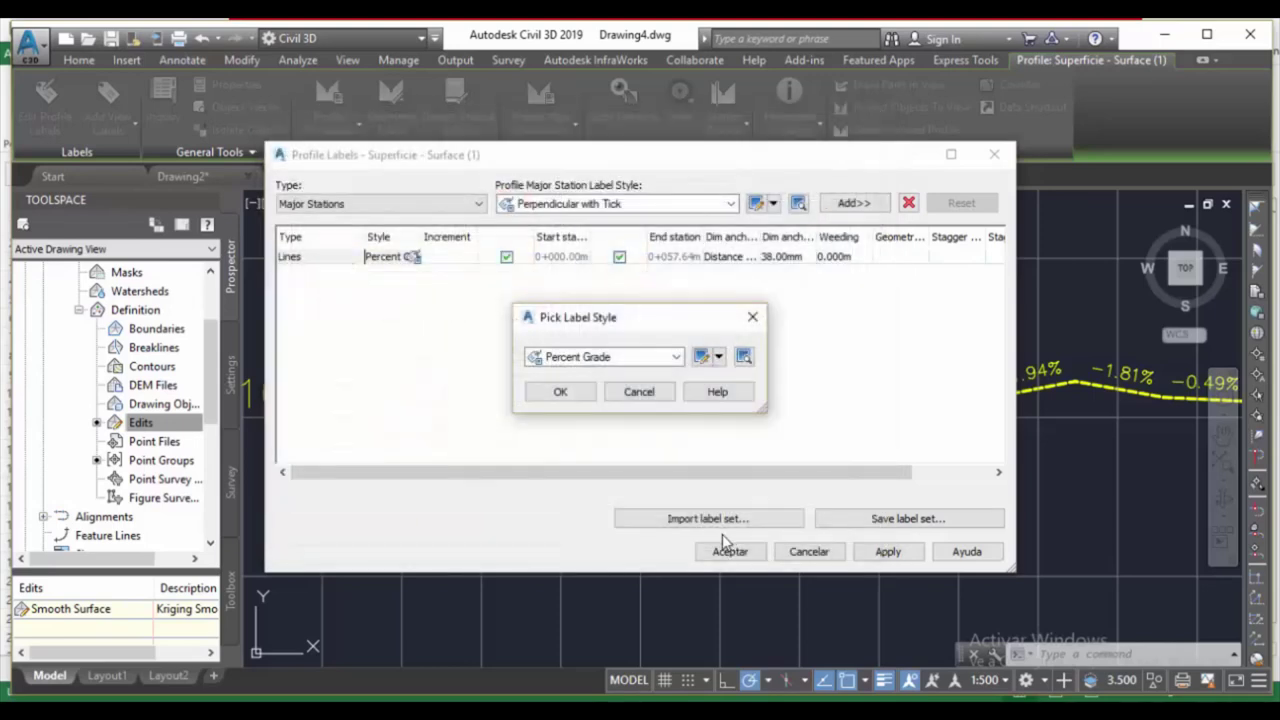
{"action": "key", "text": "Return"}
{"action": "left_click", "coordinate": [720, 550]}
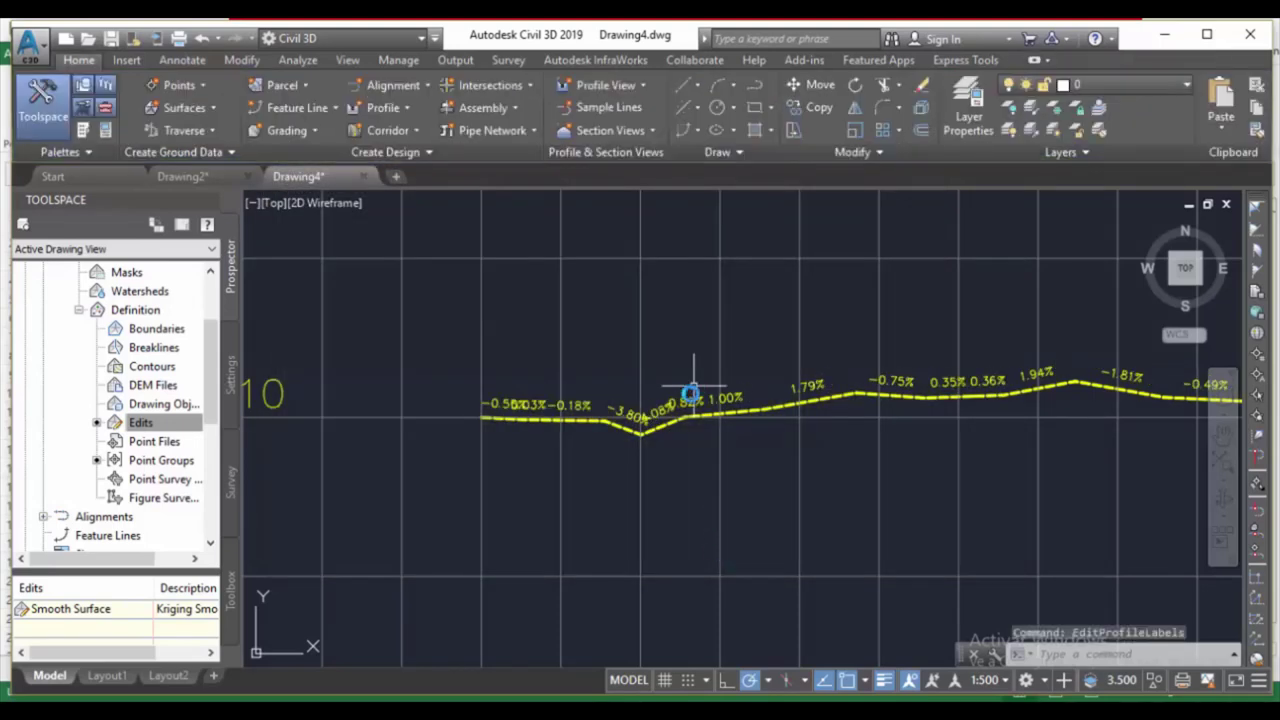
Review the finished profile view with its grade labels, title and bands, and its placement above the plan drawing.
{"action": "scroll", "coordinate": [914, 386], "scroll_direction": "down", "scroll_amount": 5}
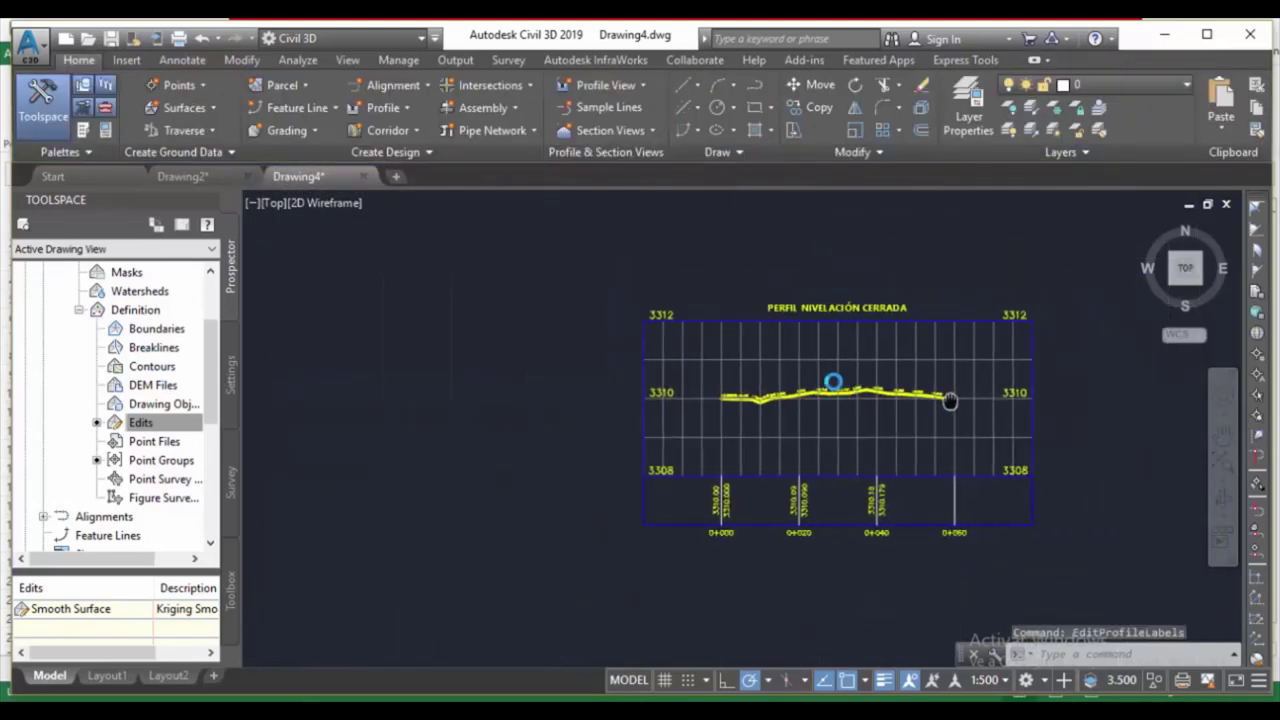
{"action": "scroll", "coordinate": [797, 349], "scroll_direction": "up", "scroll_amount": 4}
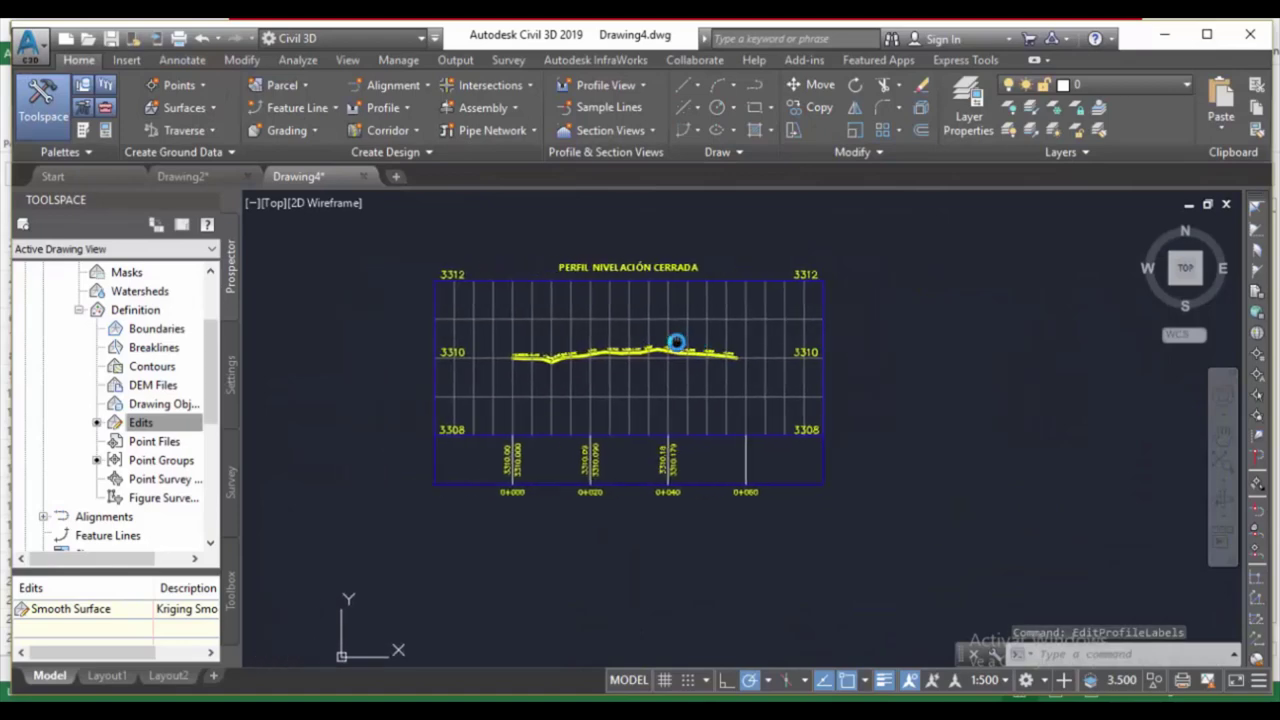
{"action": "scroll", "coordinate": [567, 345], "scroll_direction": "down", "scroll_amount": 2}
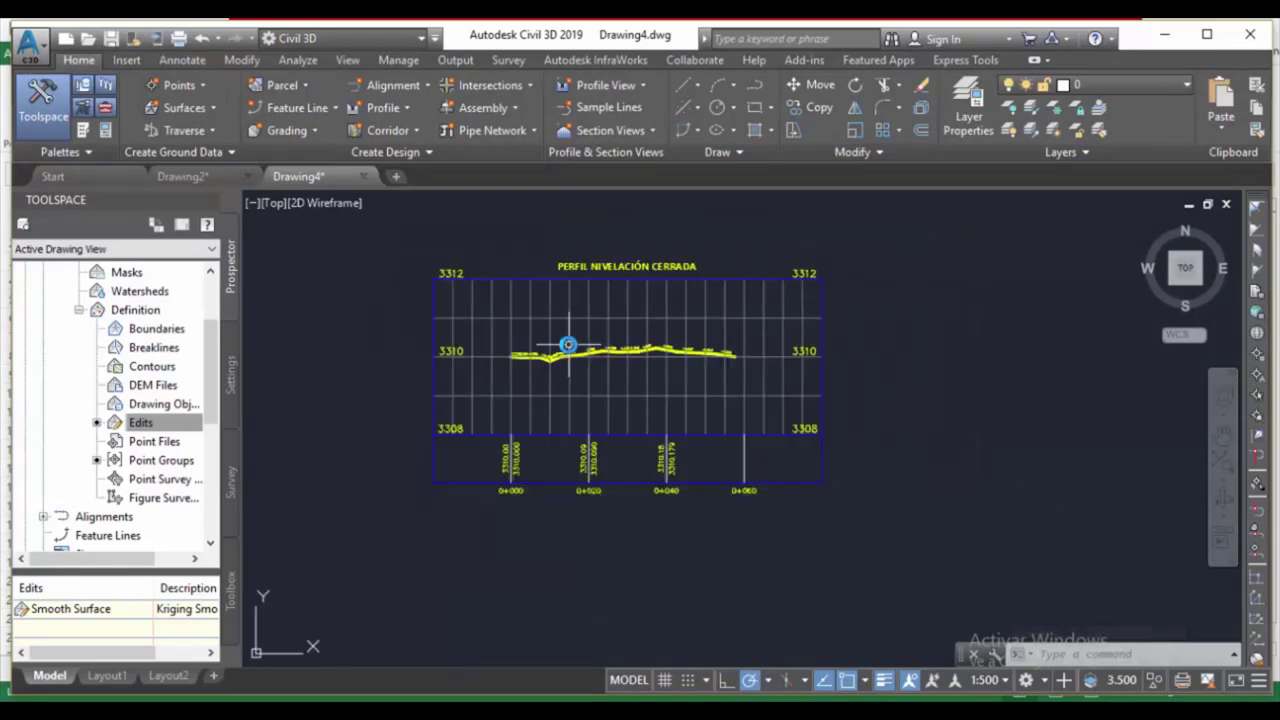
{"action": "scroll", "coordinate": [567, 345], "scroll_direction": "up", "scroll_amount": 2}
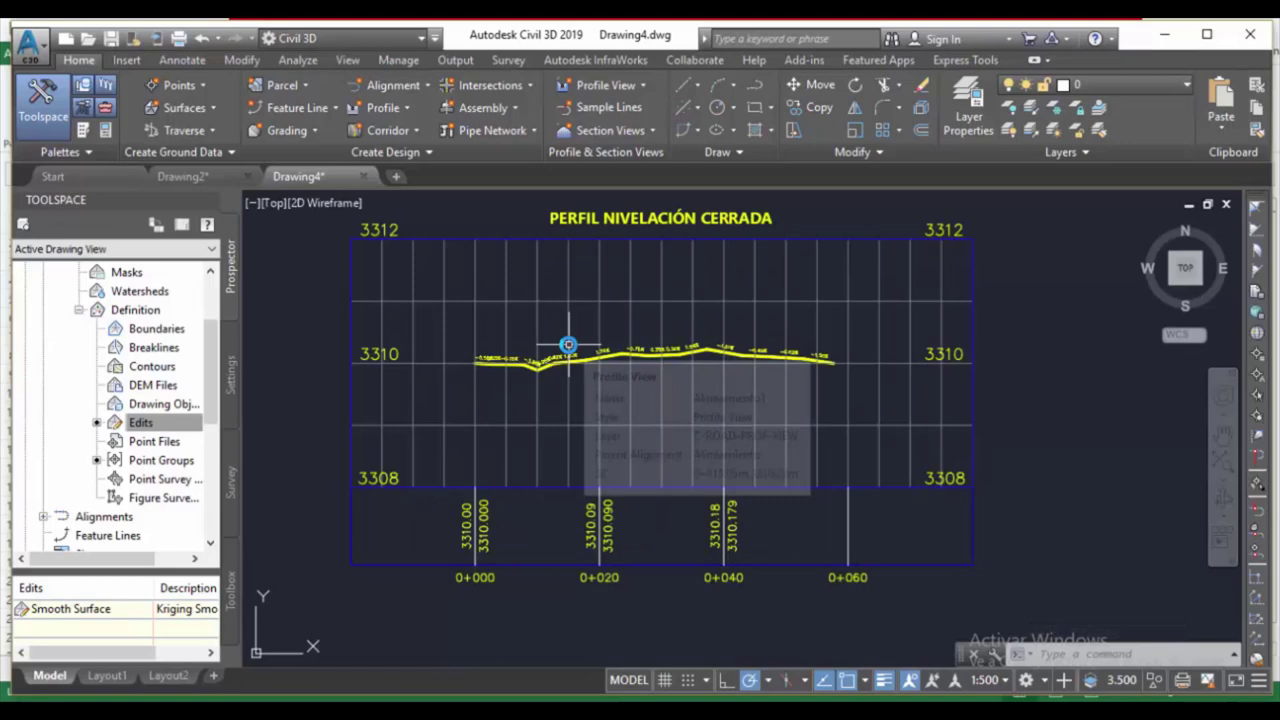
{"action": "scroll", "coordinate": [568, 345], "scroll_direction": "down", "scroll_amount": 2}
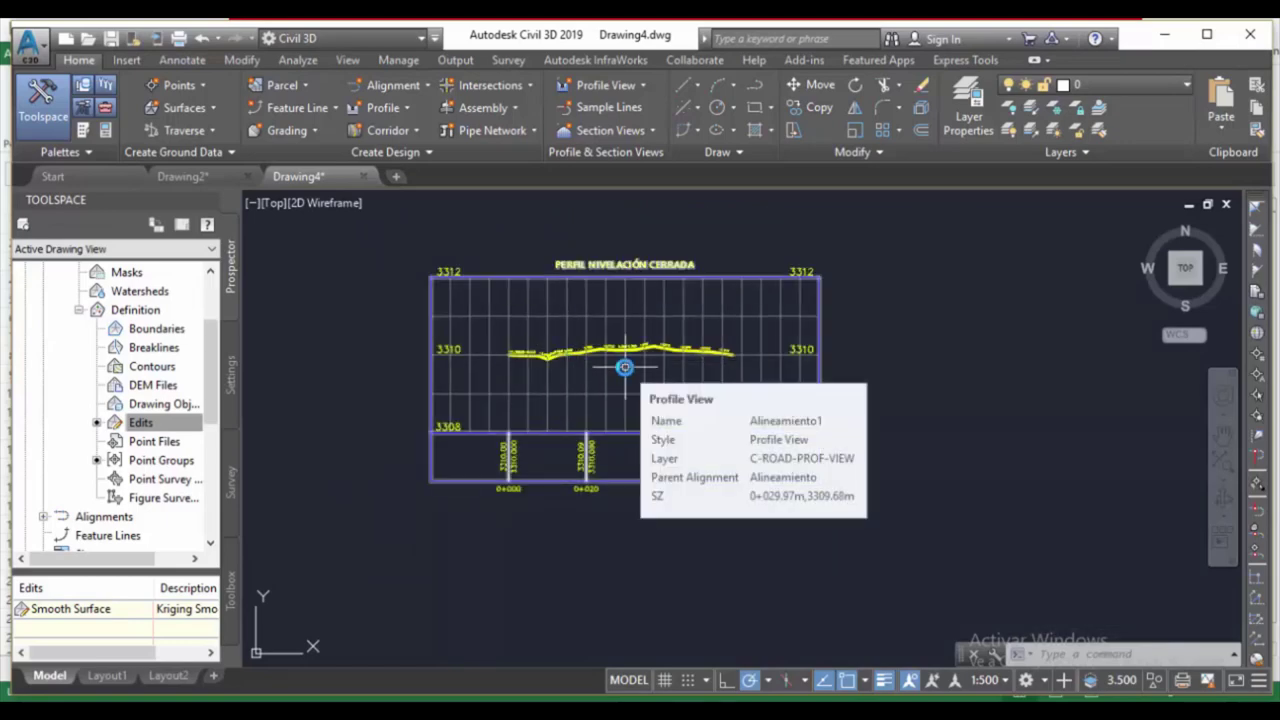
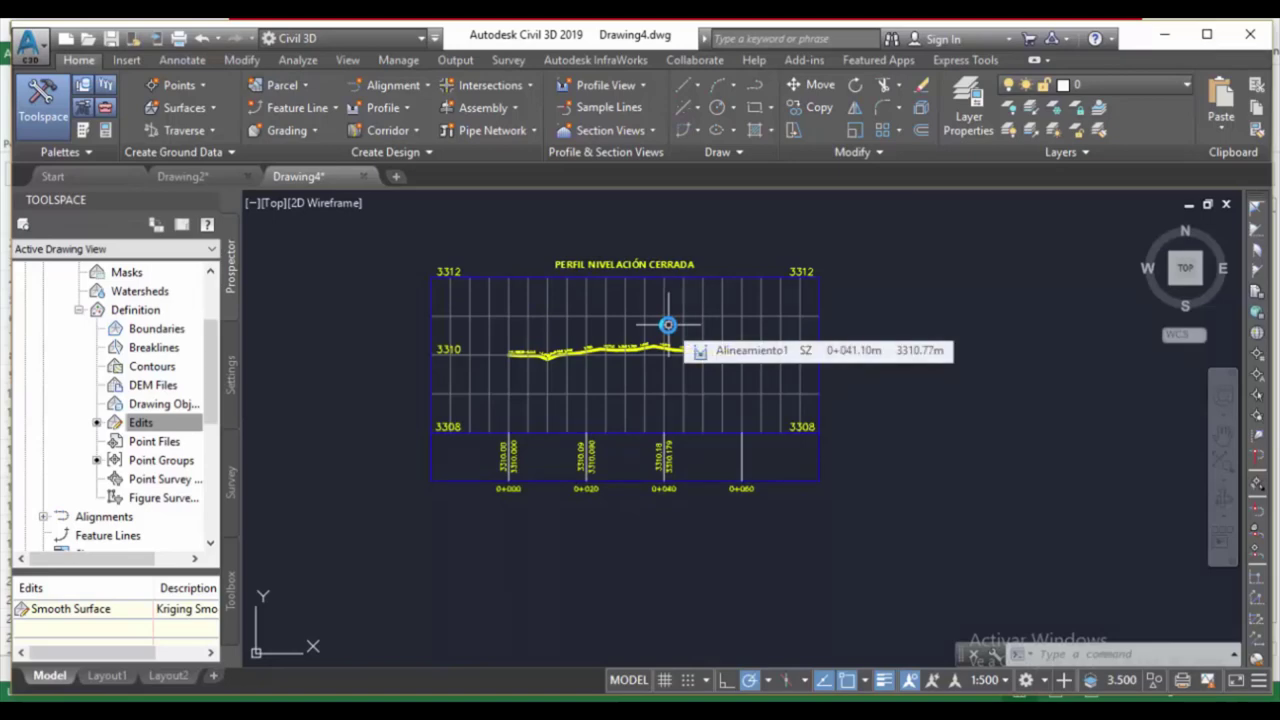
{"action": "left_click", "coordinate": [667, 325]}
{"action": "key", "text": "Escape"}
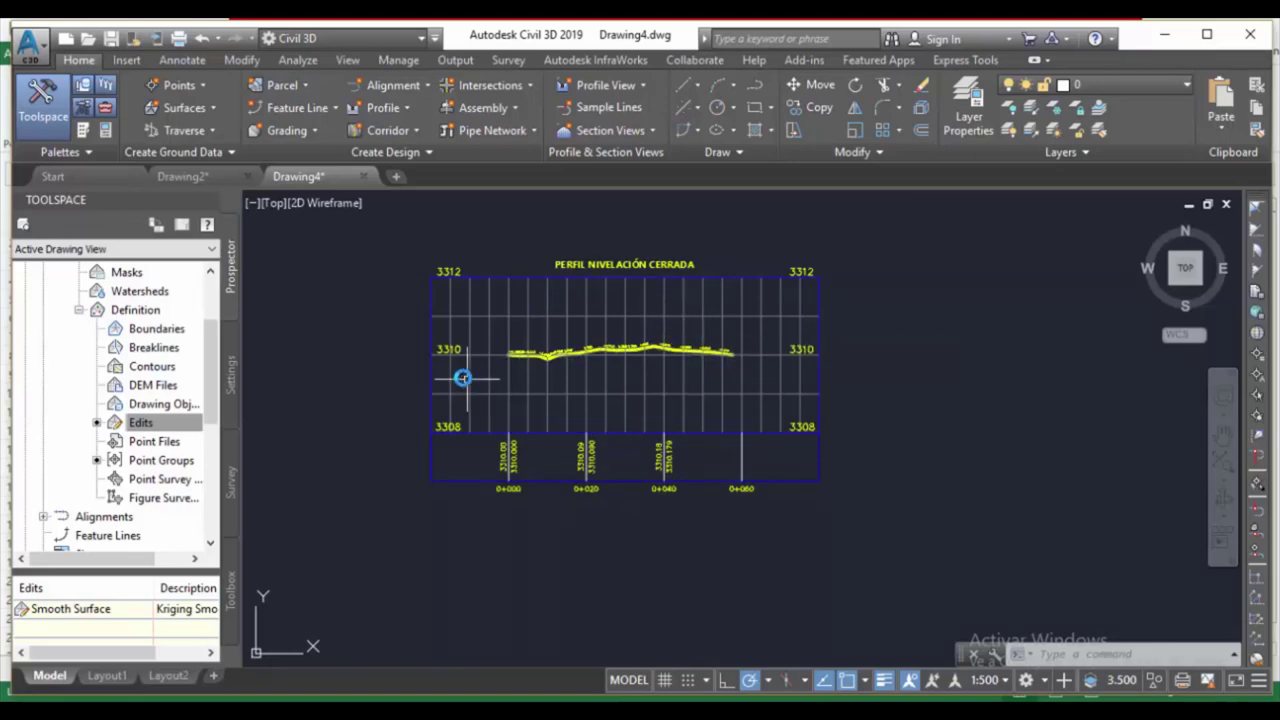
{"action": "left_click", "coordinate": [594, 344]}
{"action": "scroll", "coordinate": [592, 317], "scroll_direction": "up", "scroll_amount": 2}
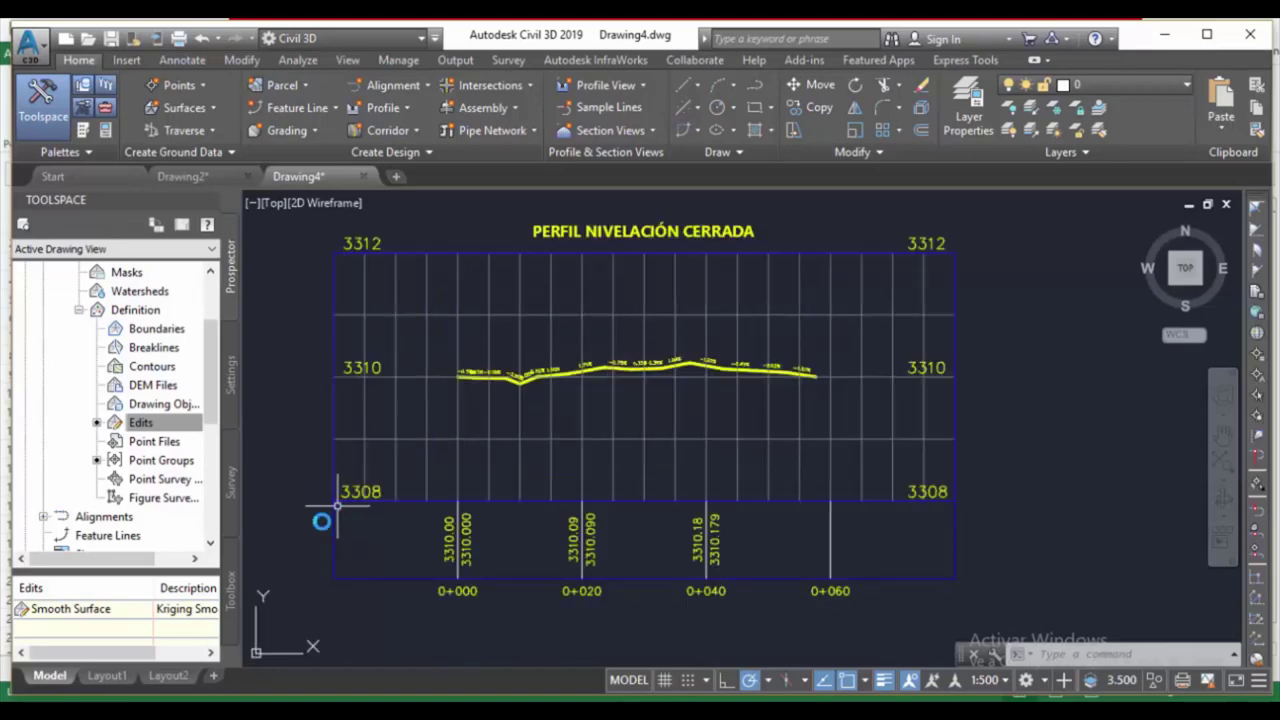
{"action": "scroll", "coordinate": [321, 522], "scroll_direction": "down", "scroll_amount": 4}
{"action": "middle_click_drag", "start_coordinate": [545, 384], "coordinate": [549, 371]}
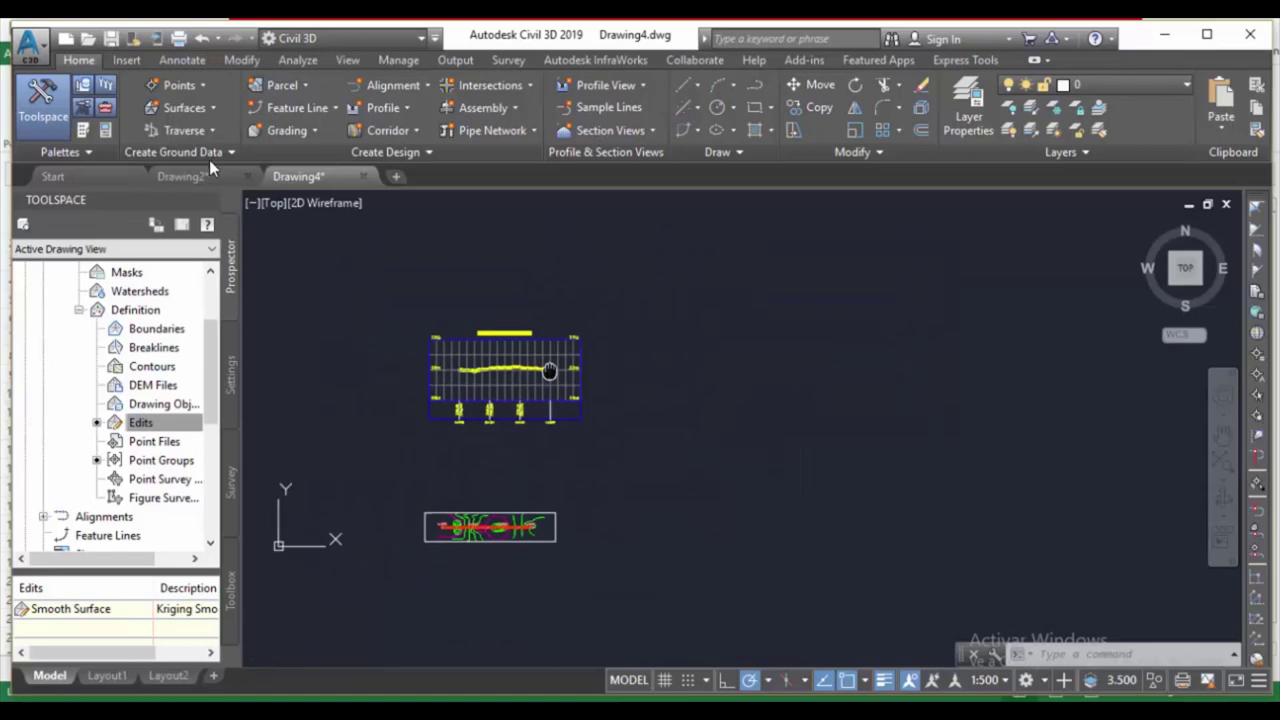
Switch to Drawing2 and copy the complete title block with the Universidad Continental logo to the clipboard.
{"action": "left_click", "coordinate": [186, 176]}
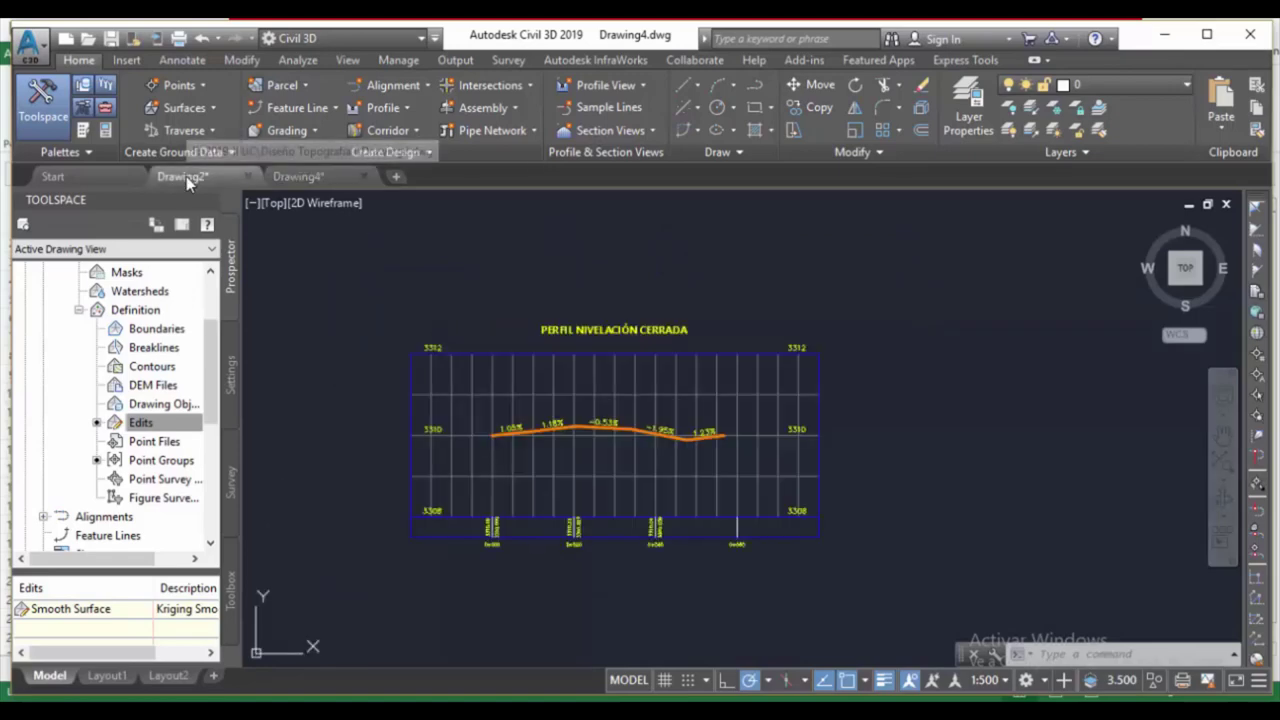
{"action": "scroll", "coordinate": [624, 347], "scroll_direction": "down", "scroll_amount": 5}
{"action": "middle_click_drag", "start_coordinate": [905, 375], "coordinate": [675, 342]}
{"action": "scroll", "coordinate": [672, 289], "scroll_direction": "up", "scroll_amount": 4}
{"action": "left_click", "coordinate": [438, 238]}
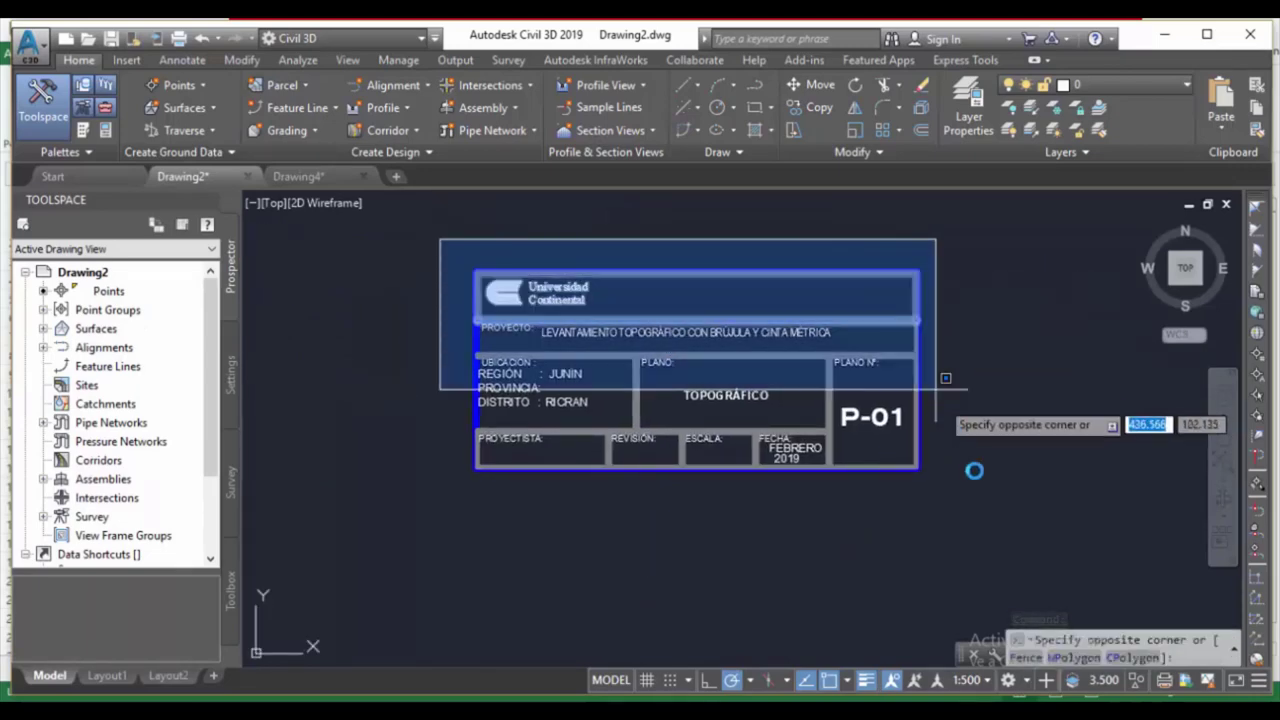
{"action": "left_click", "coordinate": [980, 487]}
{"action": "key", "text": "ctrl+c"}
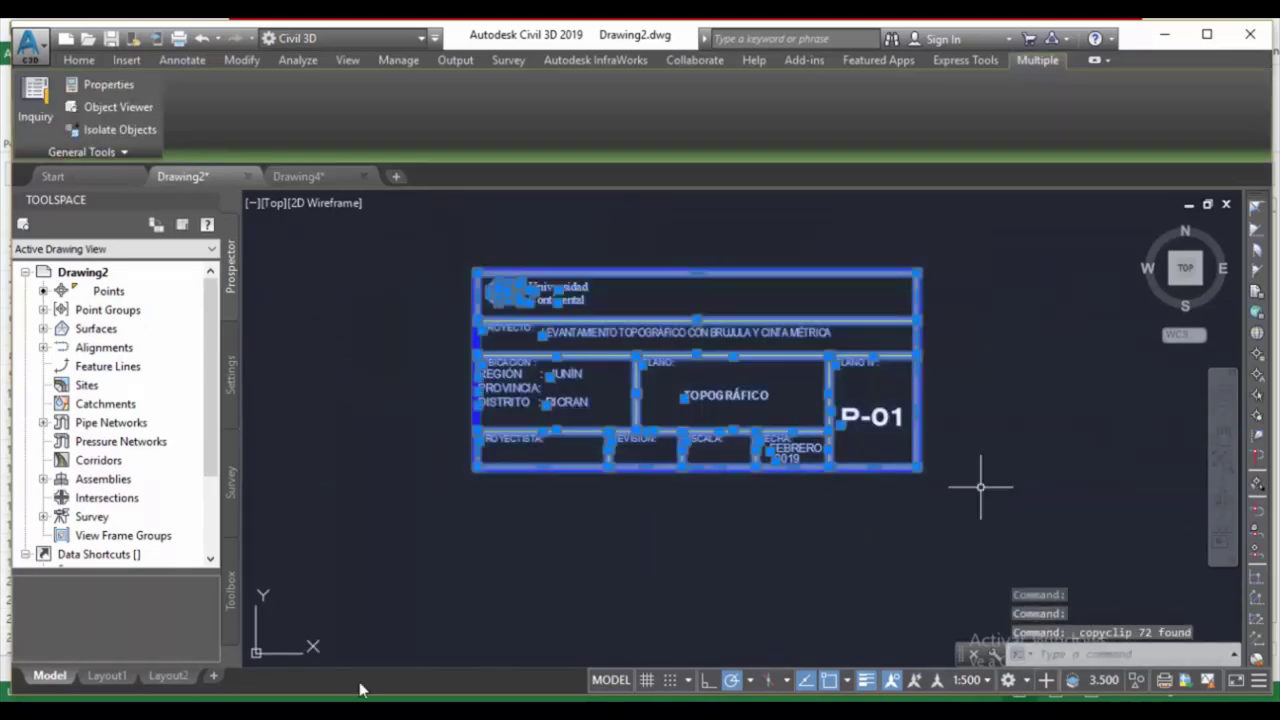
Check Drawing2's two layouts, then paste the copied title block into Drawing4's model space beside the profile view.
{"action": "left_click", "coordinate": [185, 680]}
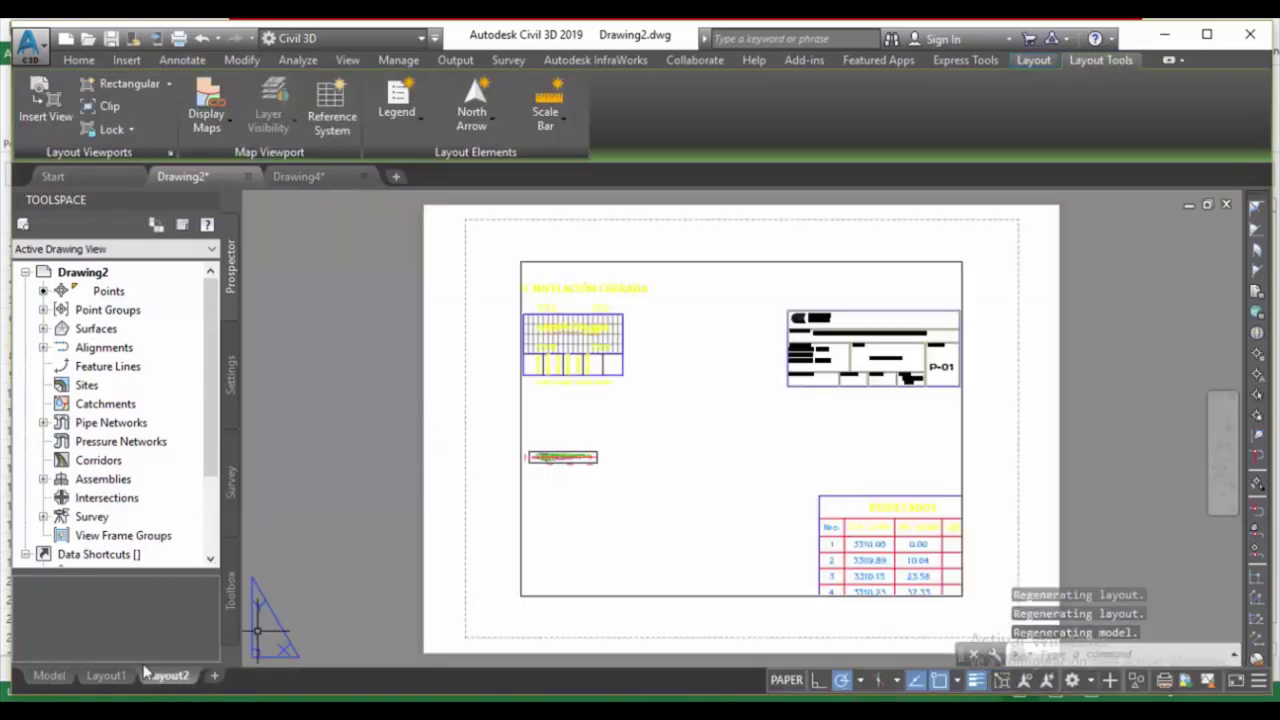
{"action": "left_click", "coordinate": [125, 680]}
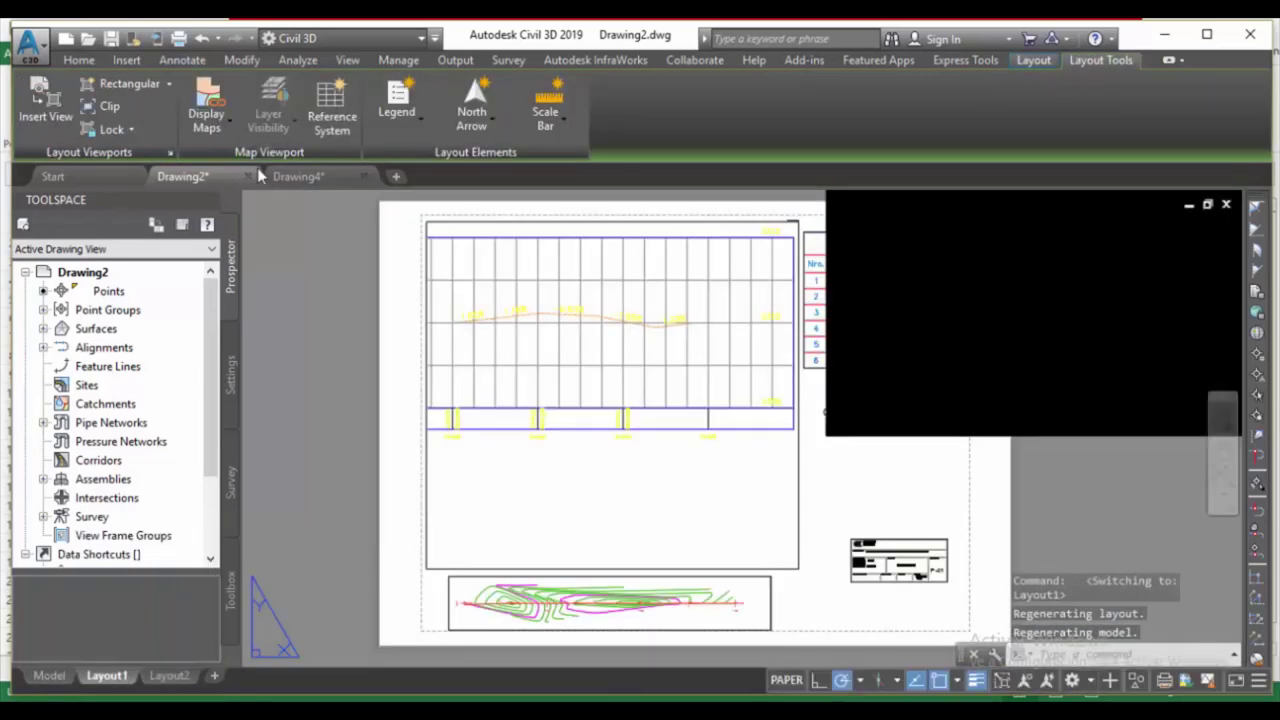
{"action": "left_click", "coordinate": [298, 177]}
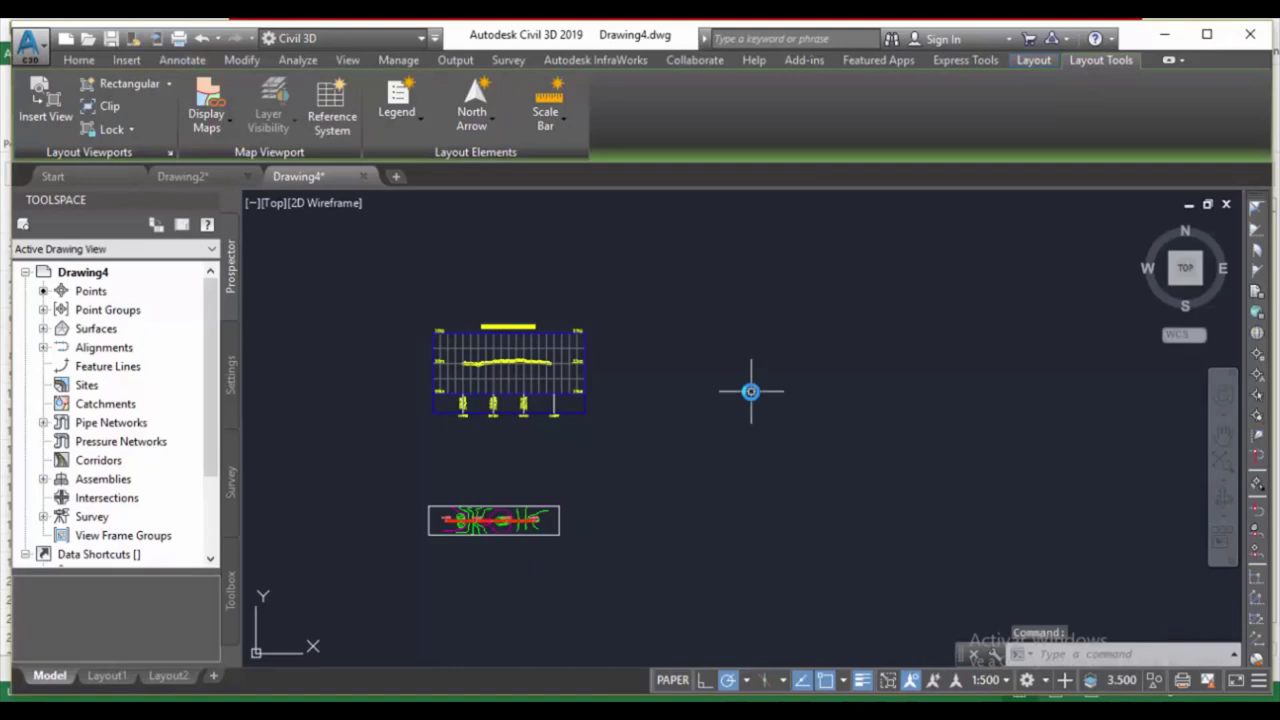
{"action": "key", "text": "ctrl+v"}
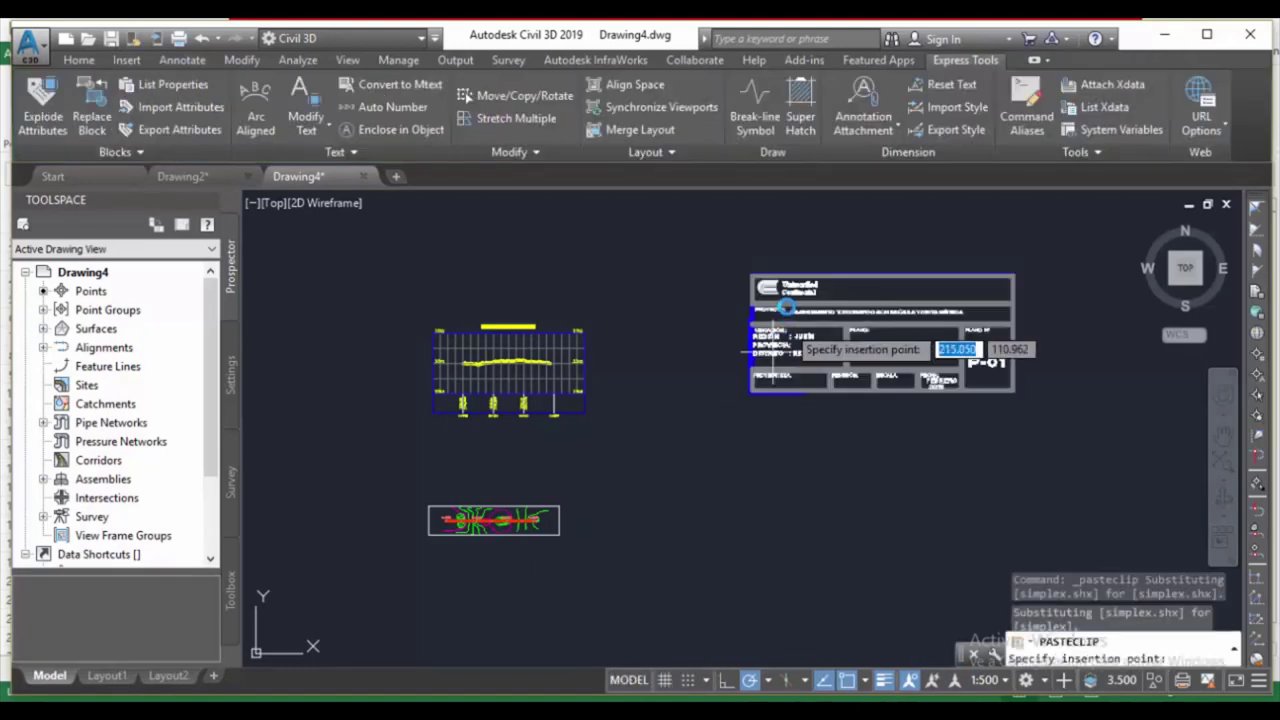
{"action": "left_click", "coordinate": [776, 357]}
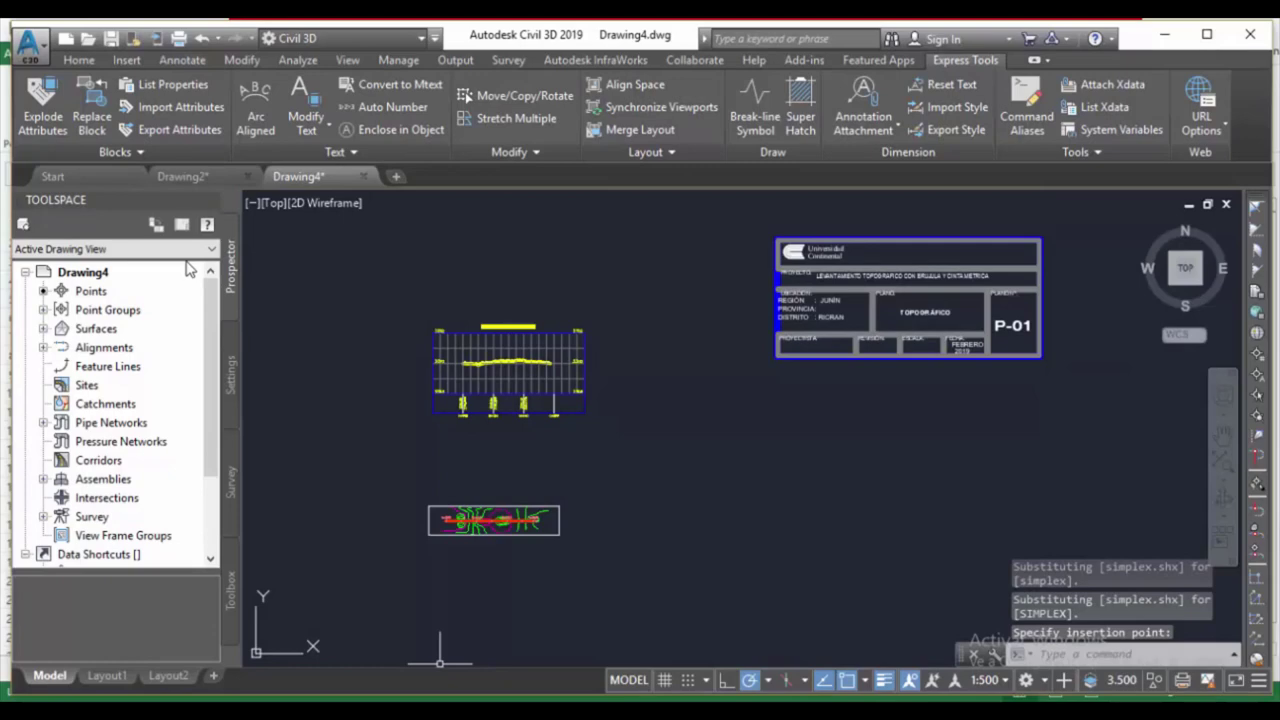
Examine how the profile view, plan, title block and results table are arranged in Drawing2's model space, and return to Drawing4.
{"action": "left_click", "coordinate": [190, 174]}
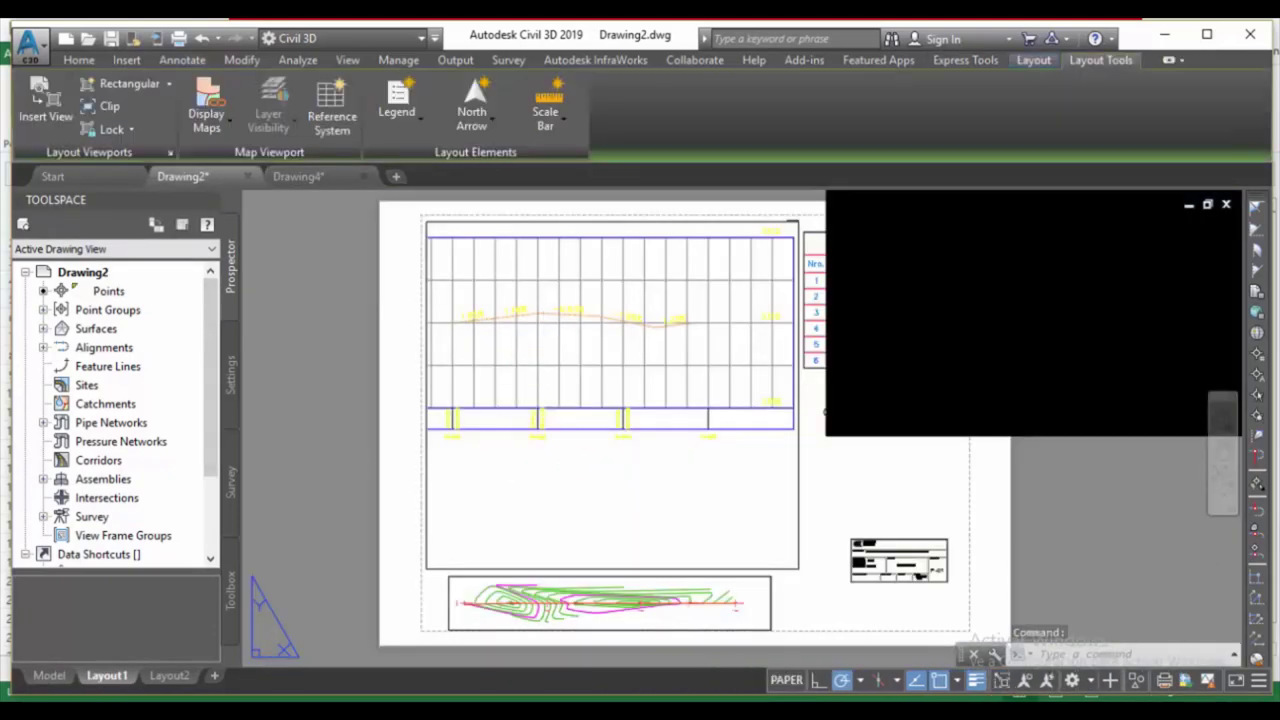
{"action": "left_click", "coordinate": [44, 677]}
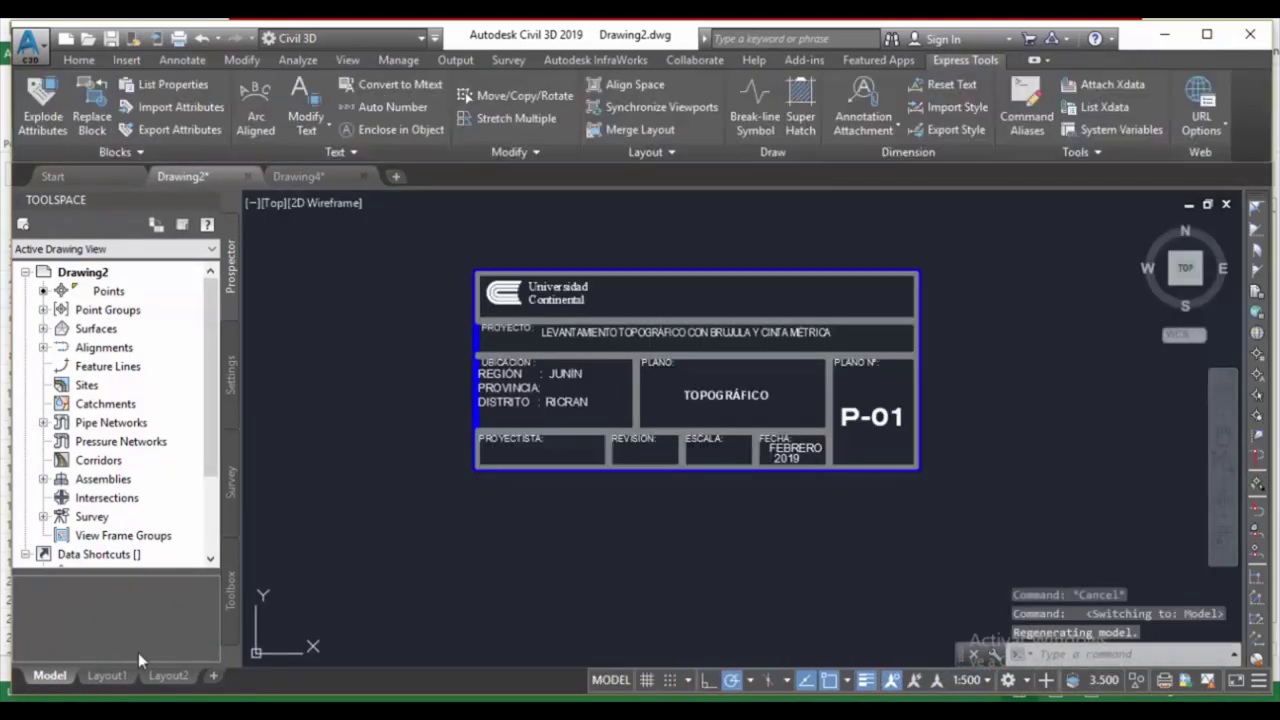
{"action": "scroll", "coordinate": [481, 544], "scroll_direction": "down", "scroll_amount": 4}
{"action": "middle_click_drag", "start_coordinate": [481, 556], "coordinate": [593, 419]}
{"action": "scroll", "coordinate": [477, 420], "scroll_direction": "down", "scroll_amount": 1}
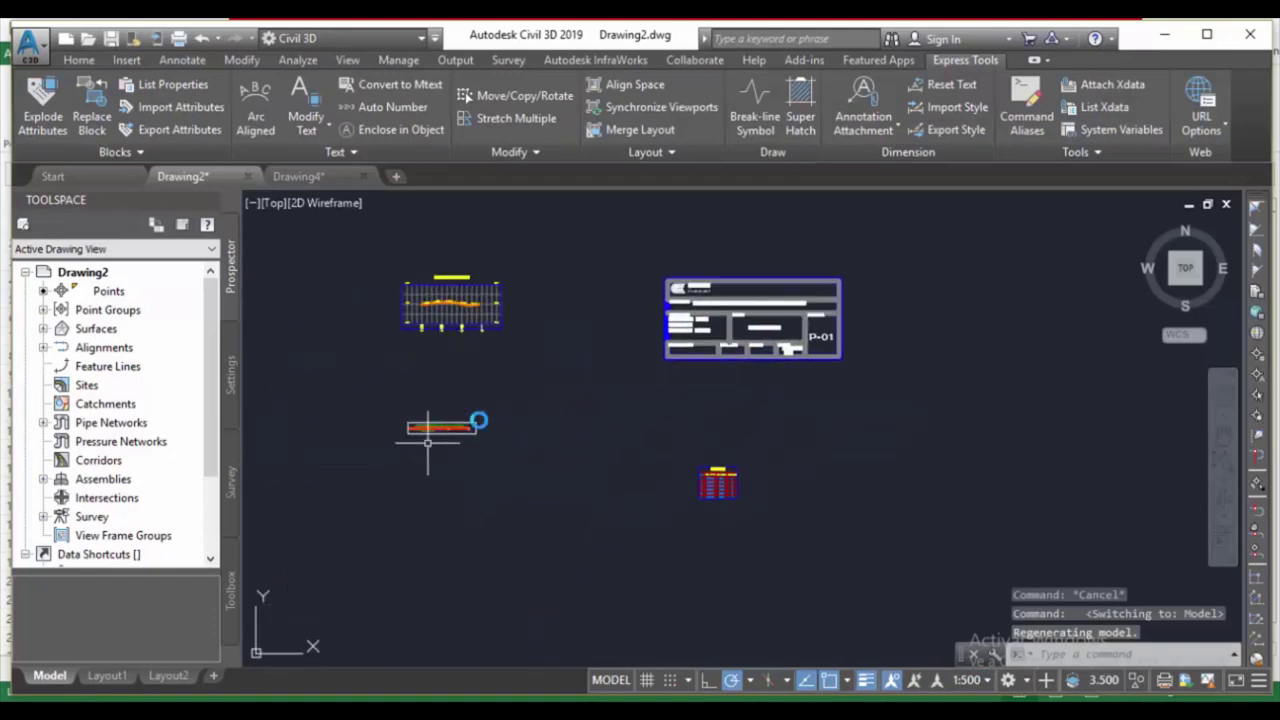
{"action": "scroll", "coordinate": [577, 434], "scroll_direction": "up", "scroll_amount": 1}
{"action": "scroll", "coordinate": [640, 529], "scroll_direction": "up", "scroll_amount": 4}
{"action": "key", "text": "ctrl+Tab"}
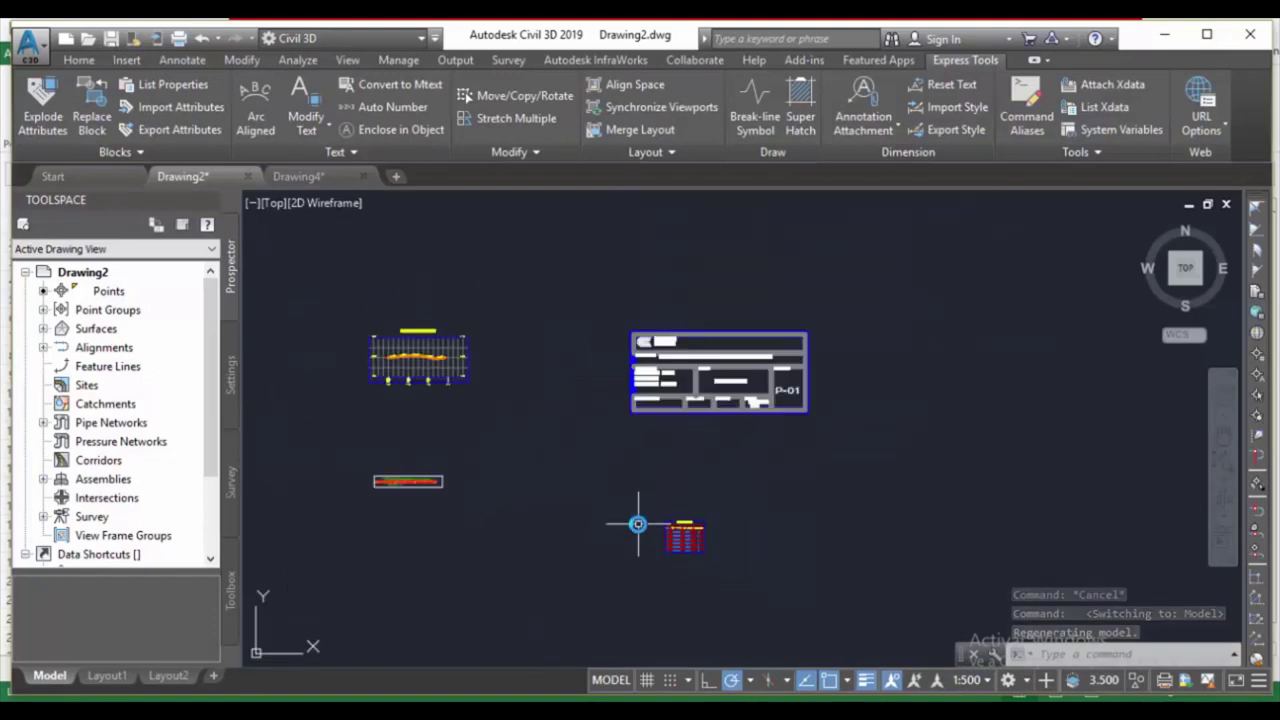
{"action": "scroll", "coordinate": [638, 520], "scroll_direction": "up", "scroll_amount": 2}
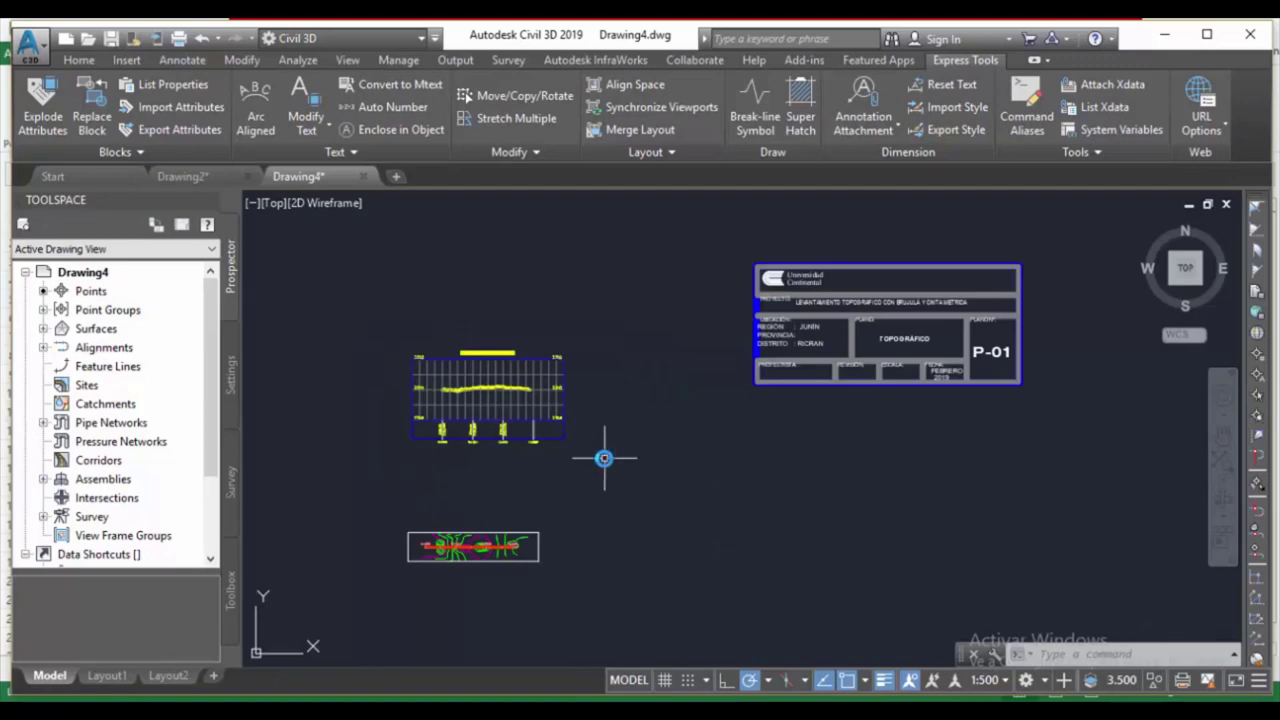
Start a point table with the PNEZD format style and try to create it without selecting any points.
{"action": "left_click", "coordinate": [180, 60]}
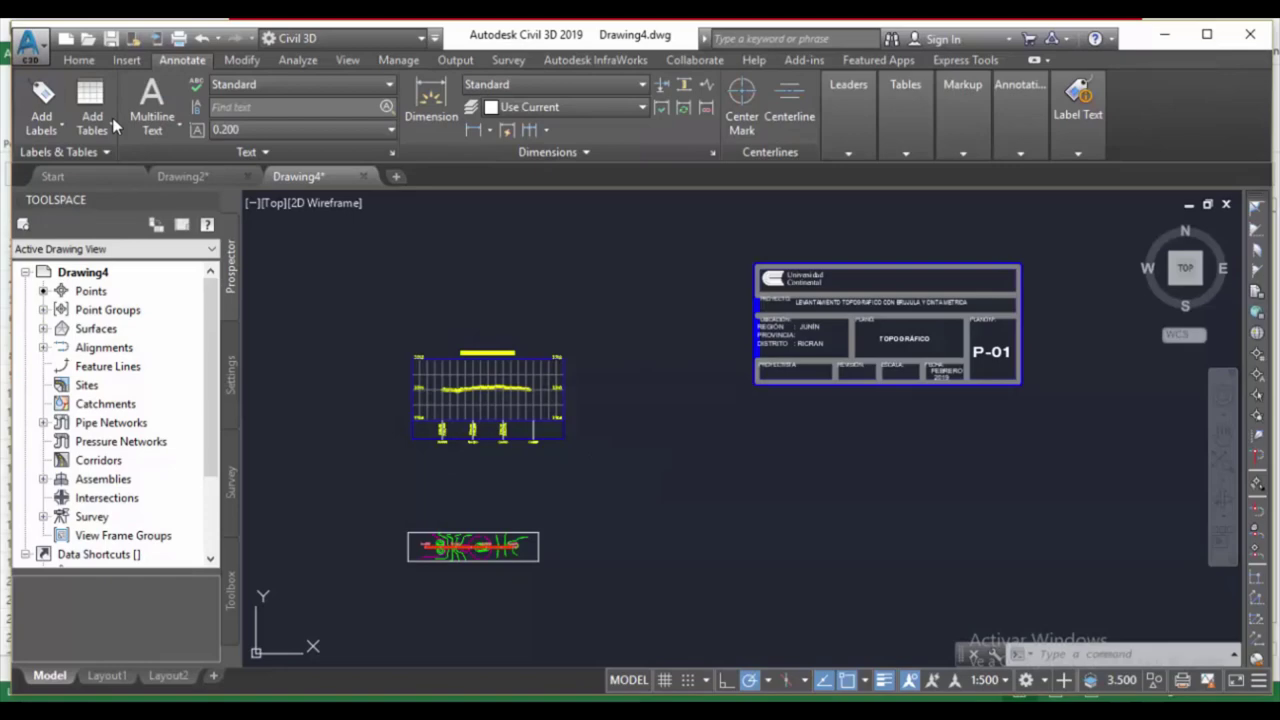
{"action": "left_click", "coordinate": [112, 127]}
{"action": "left_click", "coordinate": [131, 156]}
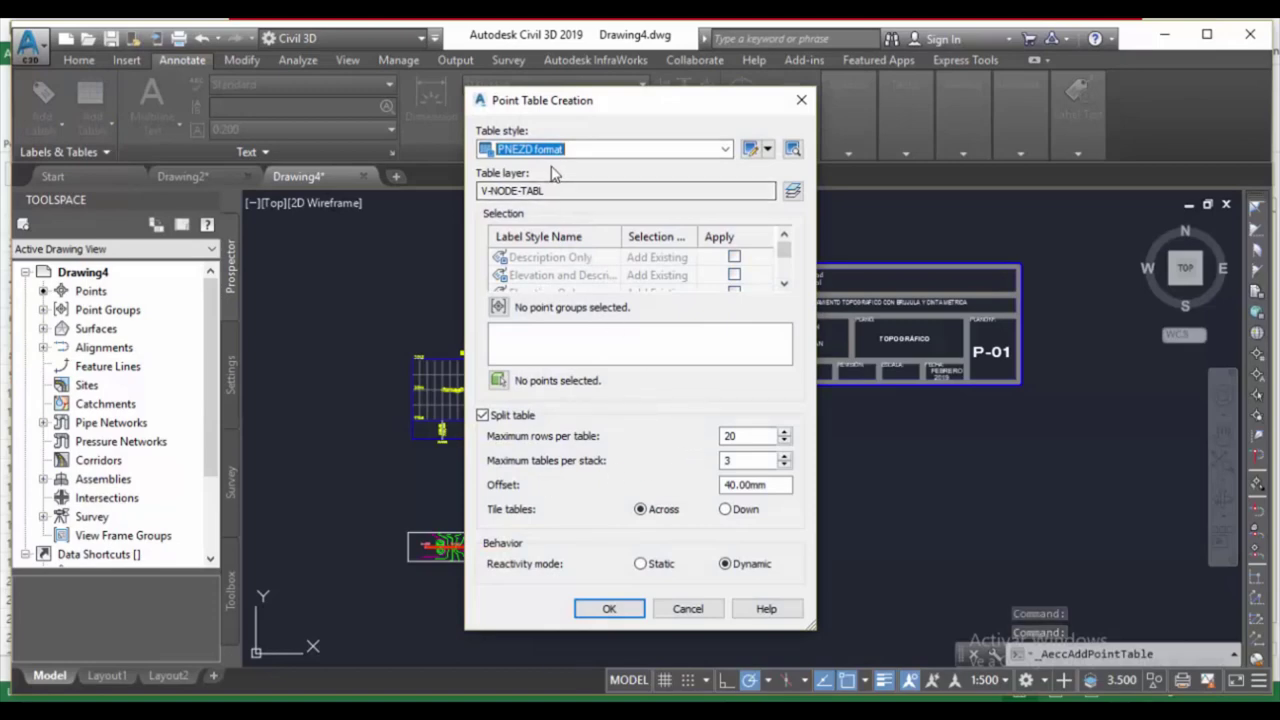
{"action": "left_click", "coordinate": [627, 612]}
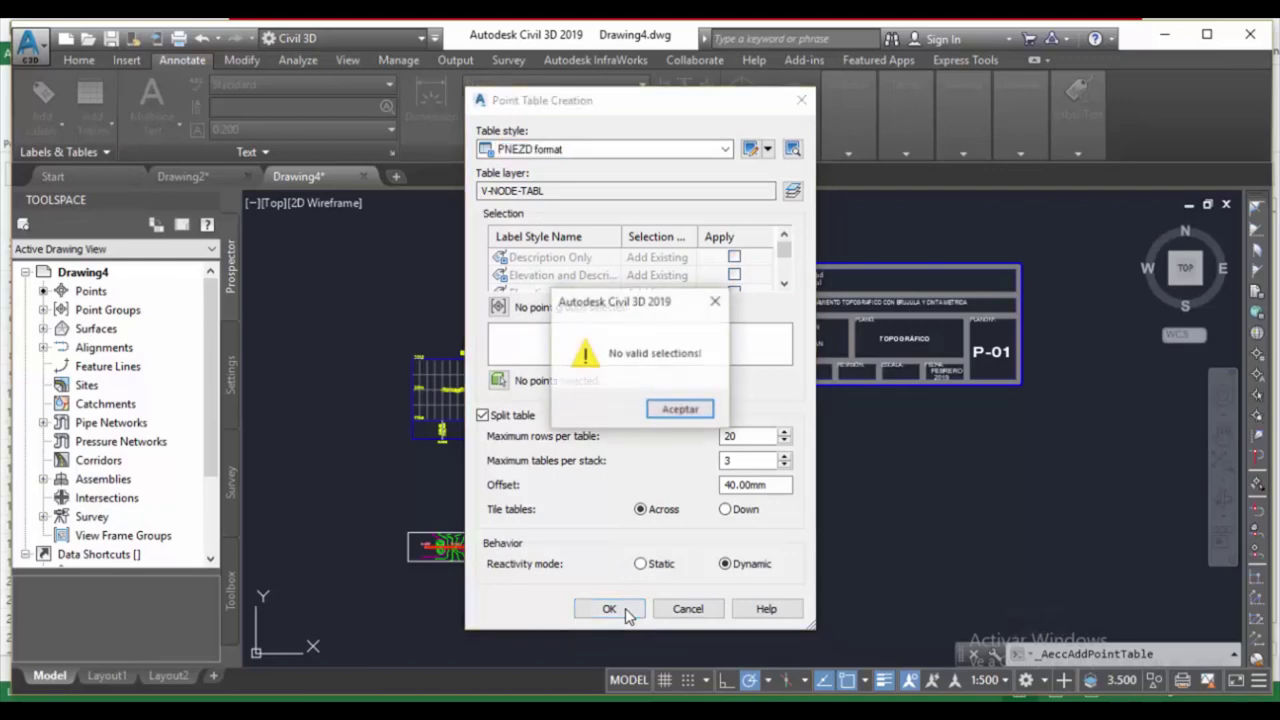
{"action": "key", "text": "Return"}
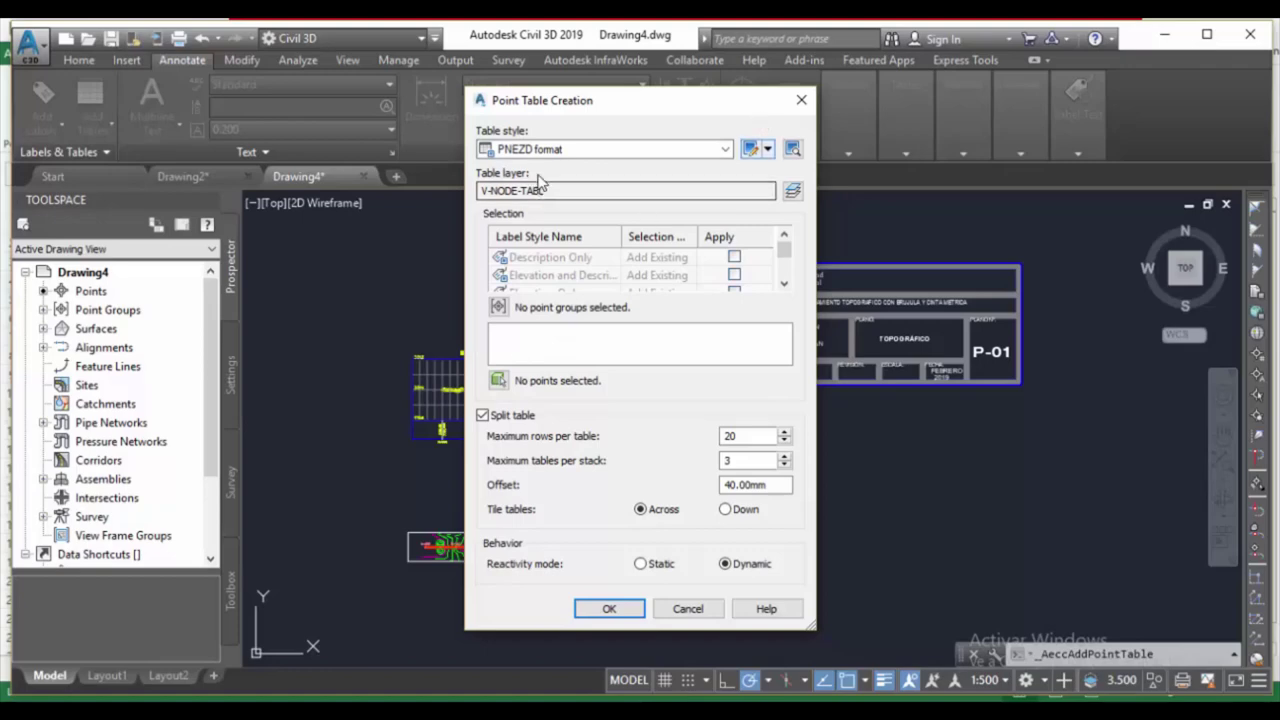
Edit the PNEZD format table style and change the table title to NIVELACION CERRADA in yellow bold text.
{"action": "left_click", "coordinate": [768, 151]}
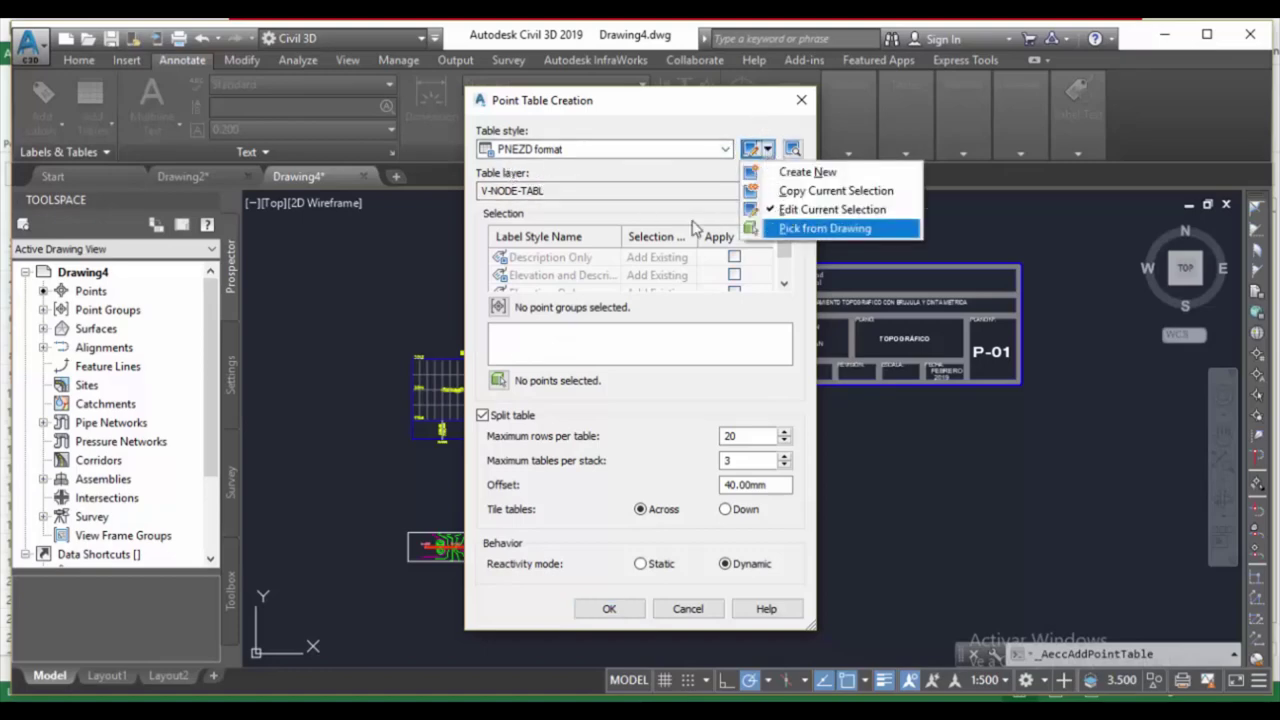
{"action": "key", "text": "e"}
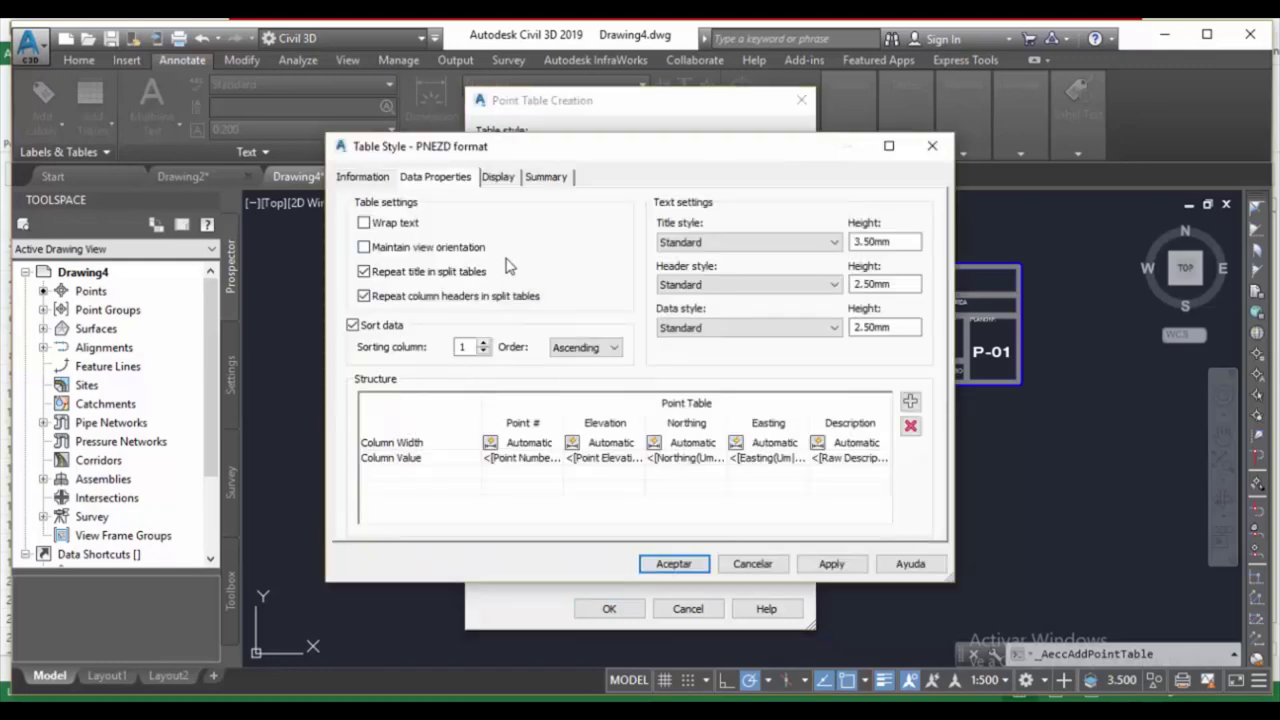
{"action": "left_click", "coordinate": [679, 406]}
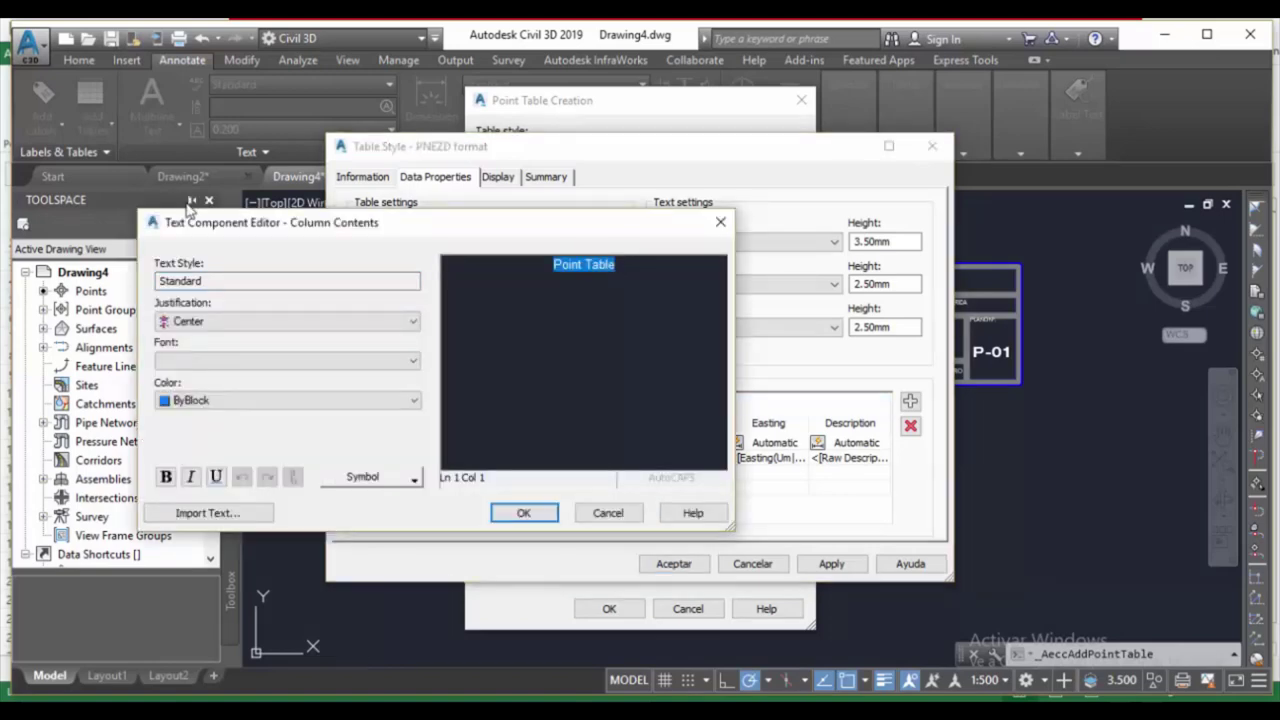
{"action": "type", "text": "rn"}
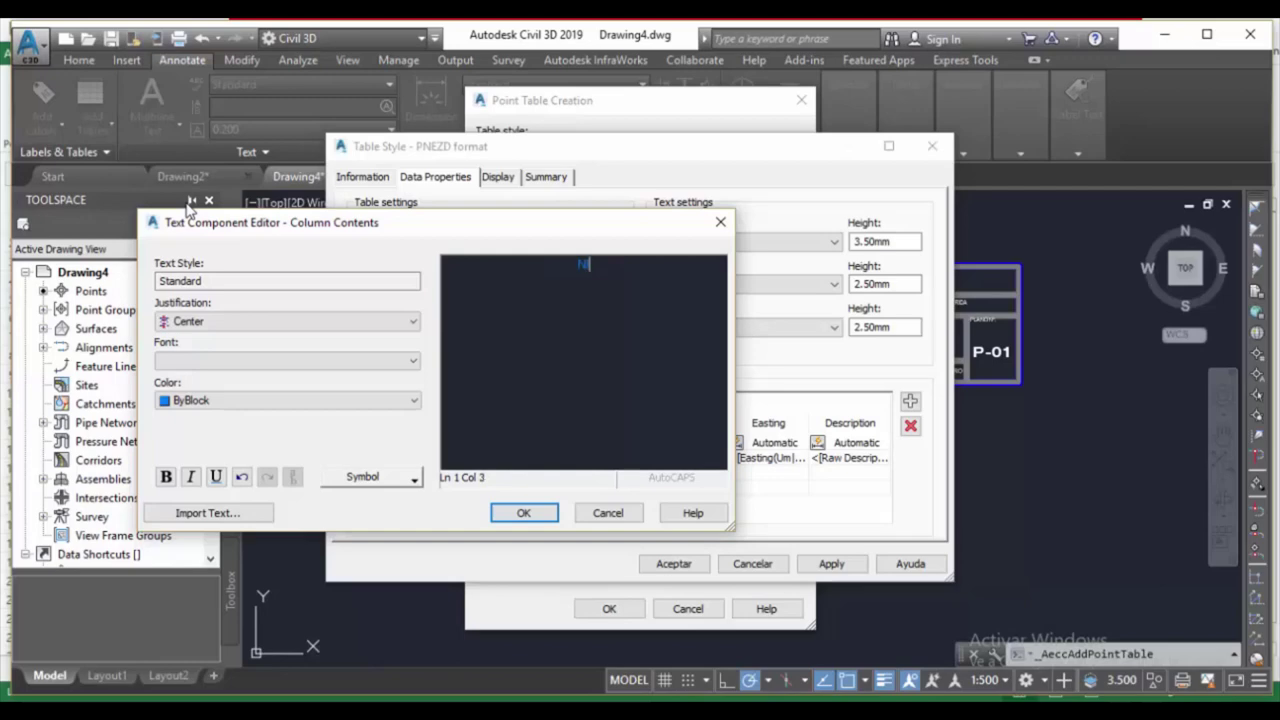
{"action": "type", "text": "IVELACION CERRADA"}
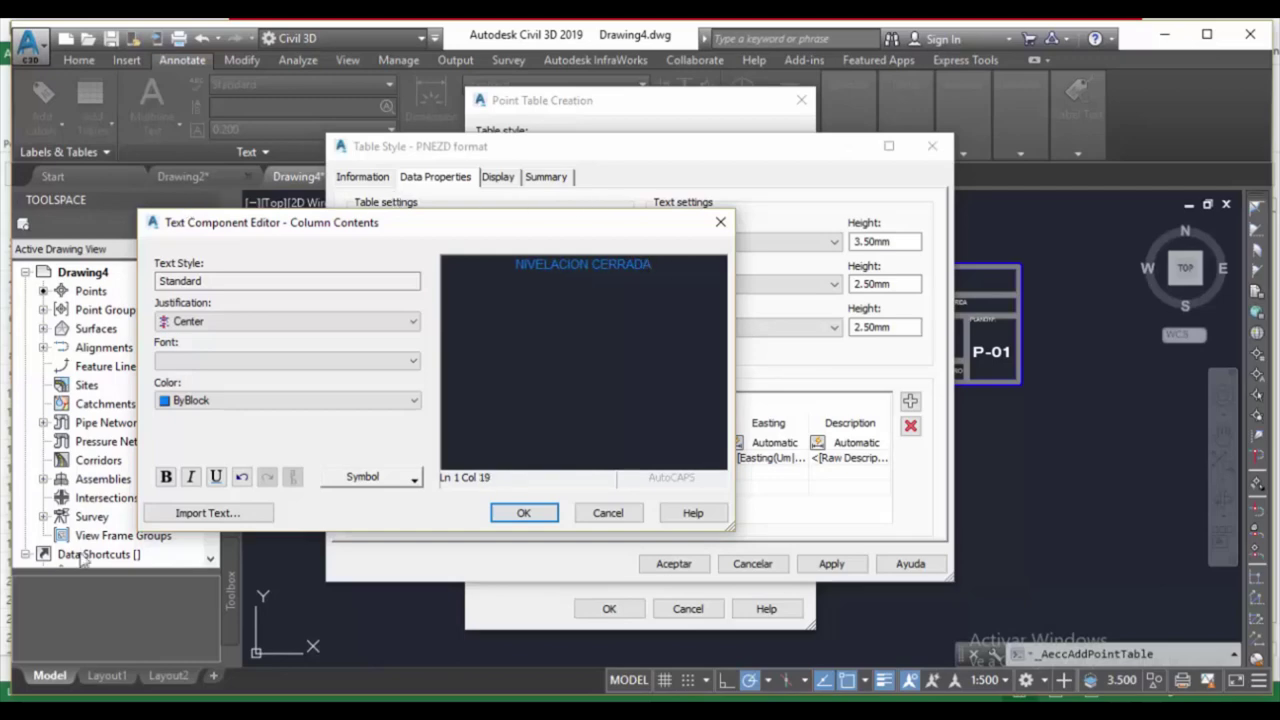
{"action": "key", "text": "ctrl+a"}
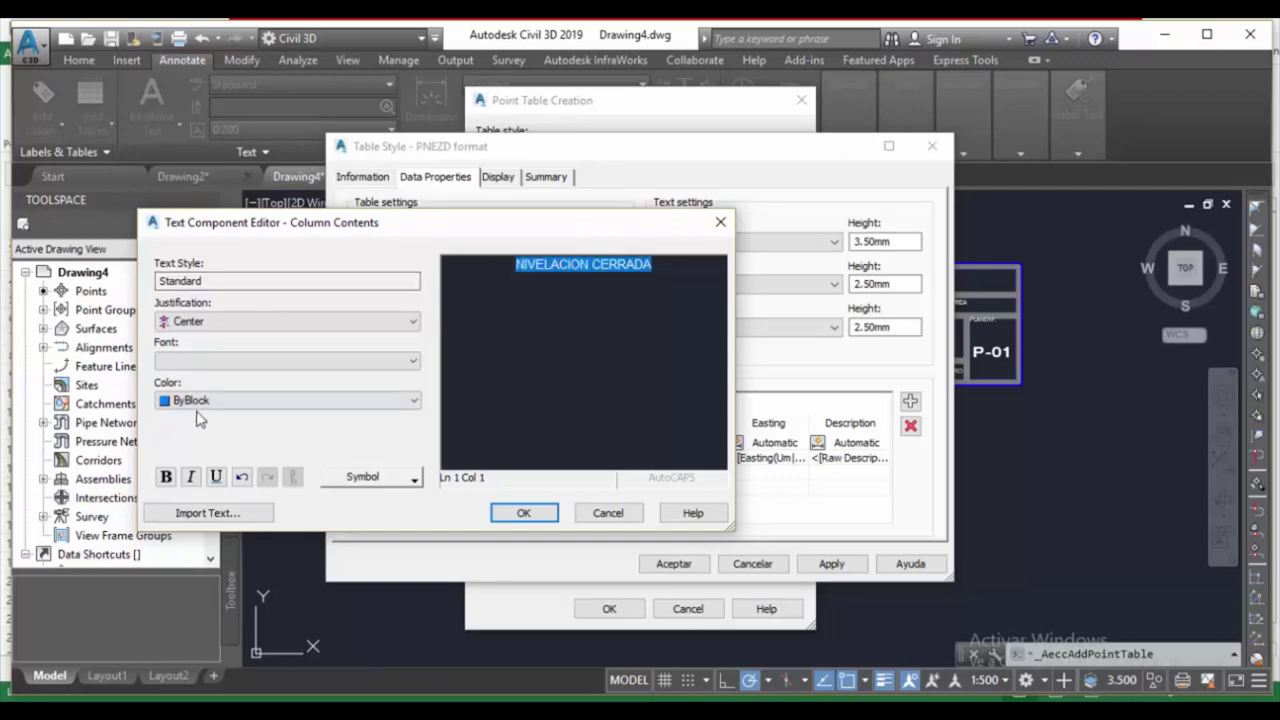
{"action": "left_click", "coordinate": [202, 400]}
{"action": "left_click", "coordinate": [184, 444]}
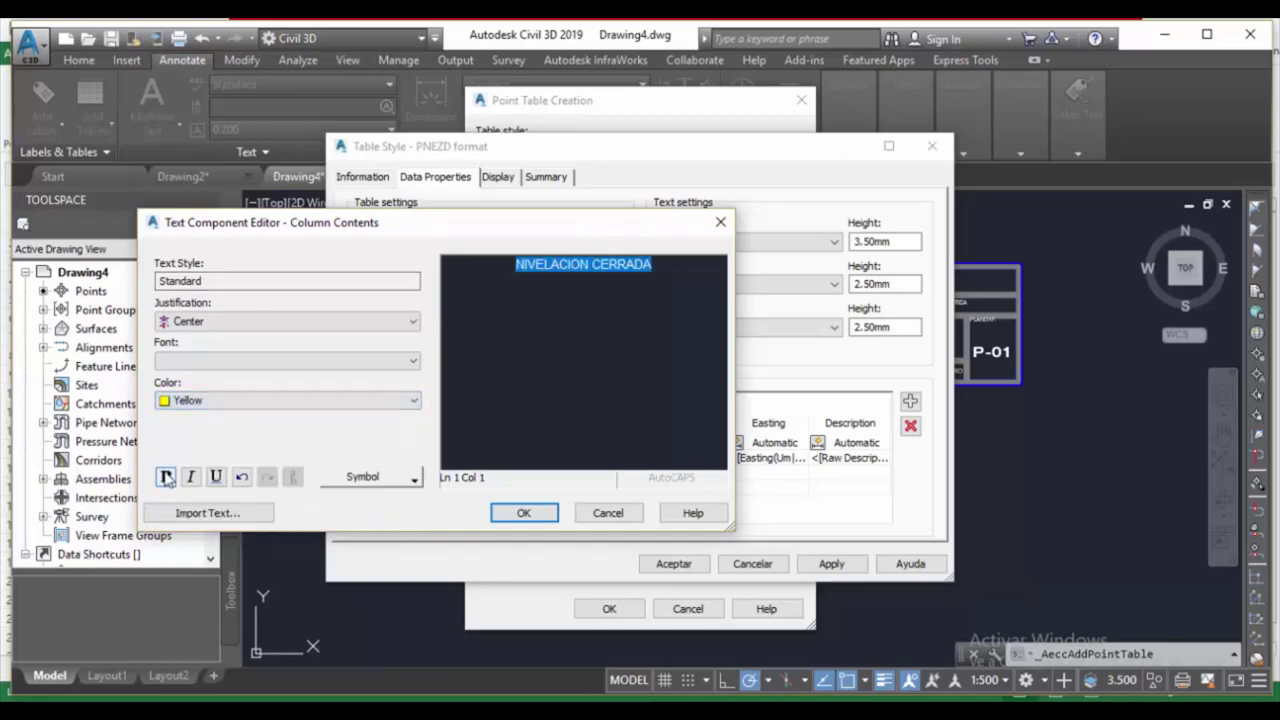
{"action": "left_click", "coordinate": [608, 280]}
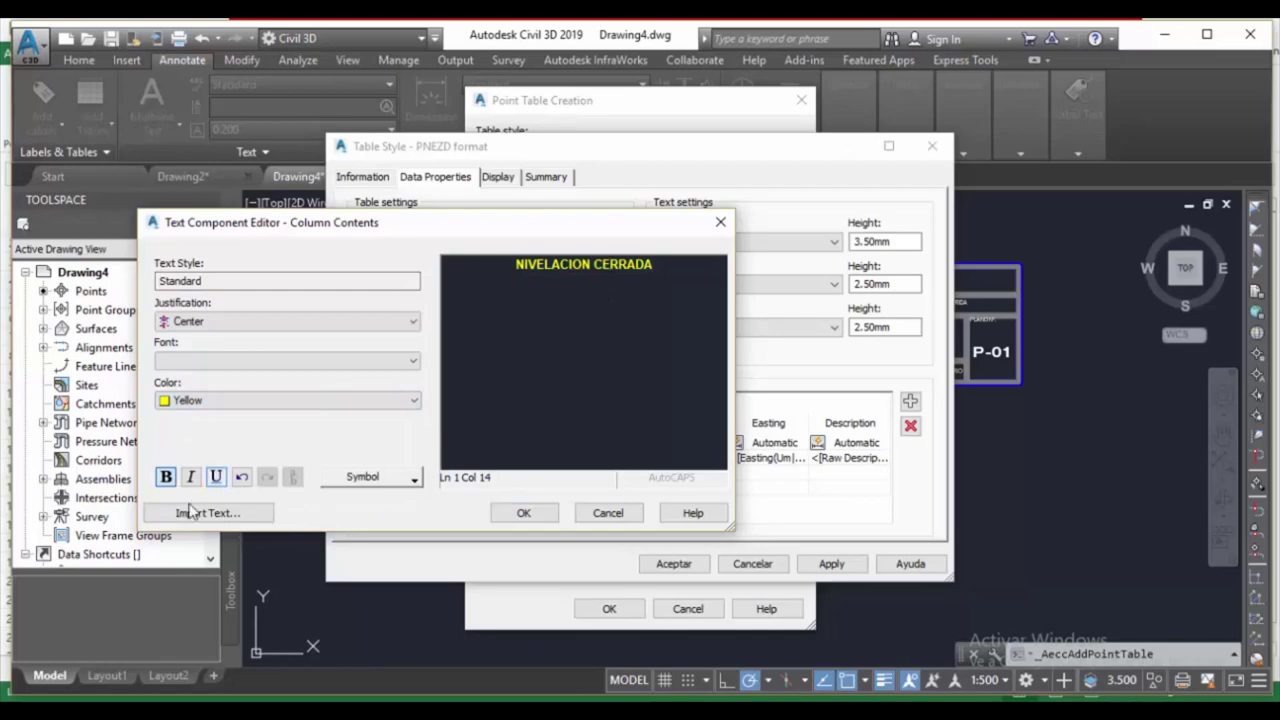
{"action": "left_click", "coordinate": [523, 511]}
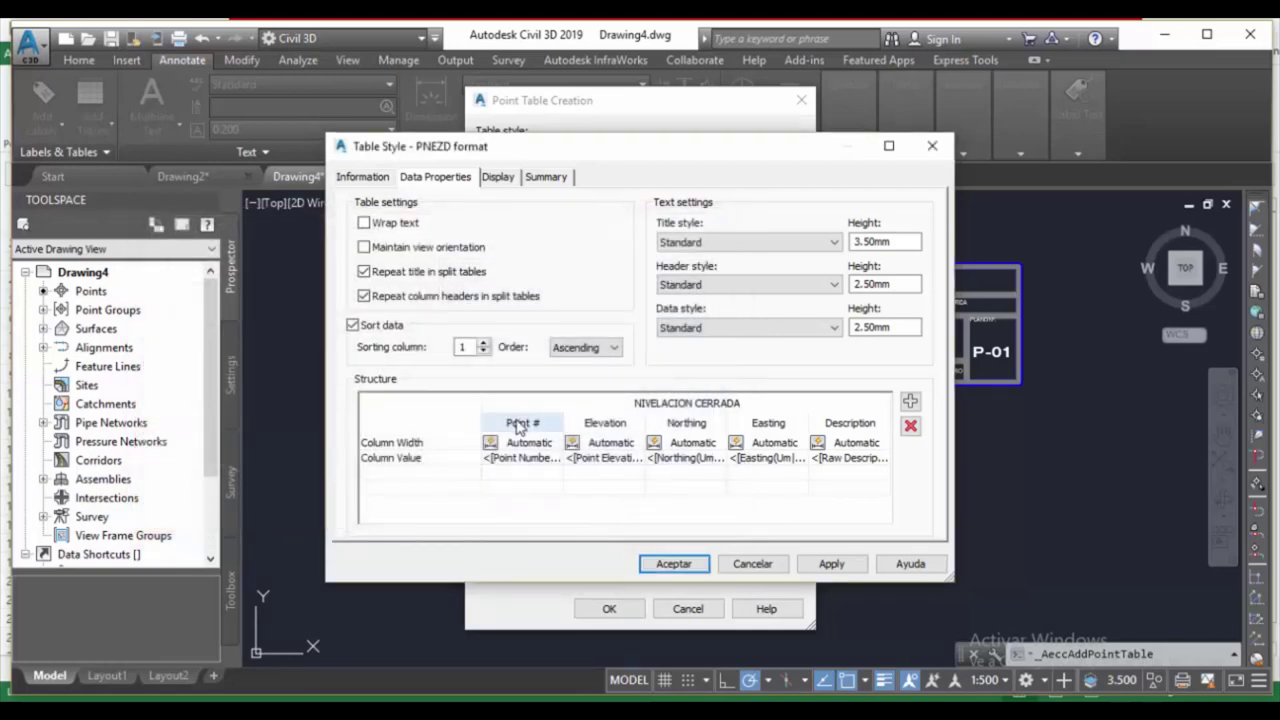
Rename the Point # column header to Nro in the table style, with yellow bold text.
{"action": "double_click", "coordinate": [520, 423]}
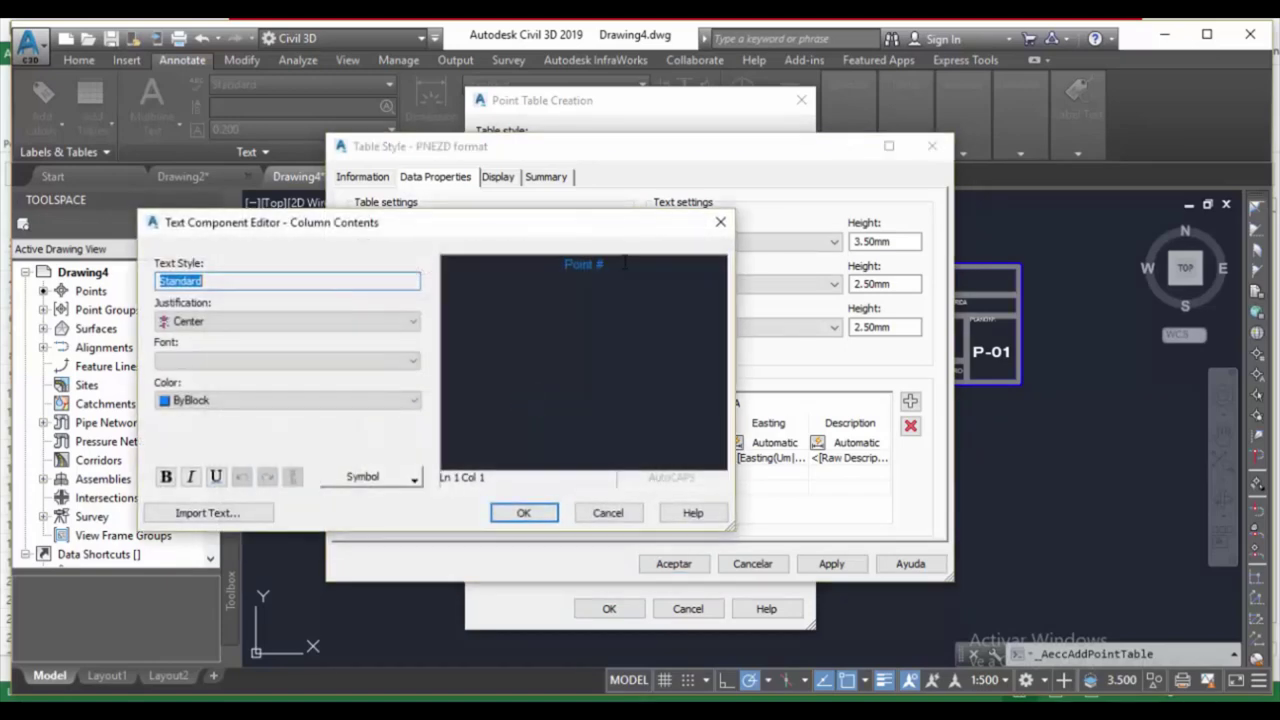
{"action": "type", "text": "N"}
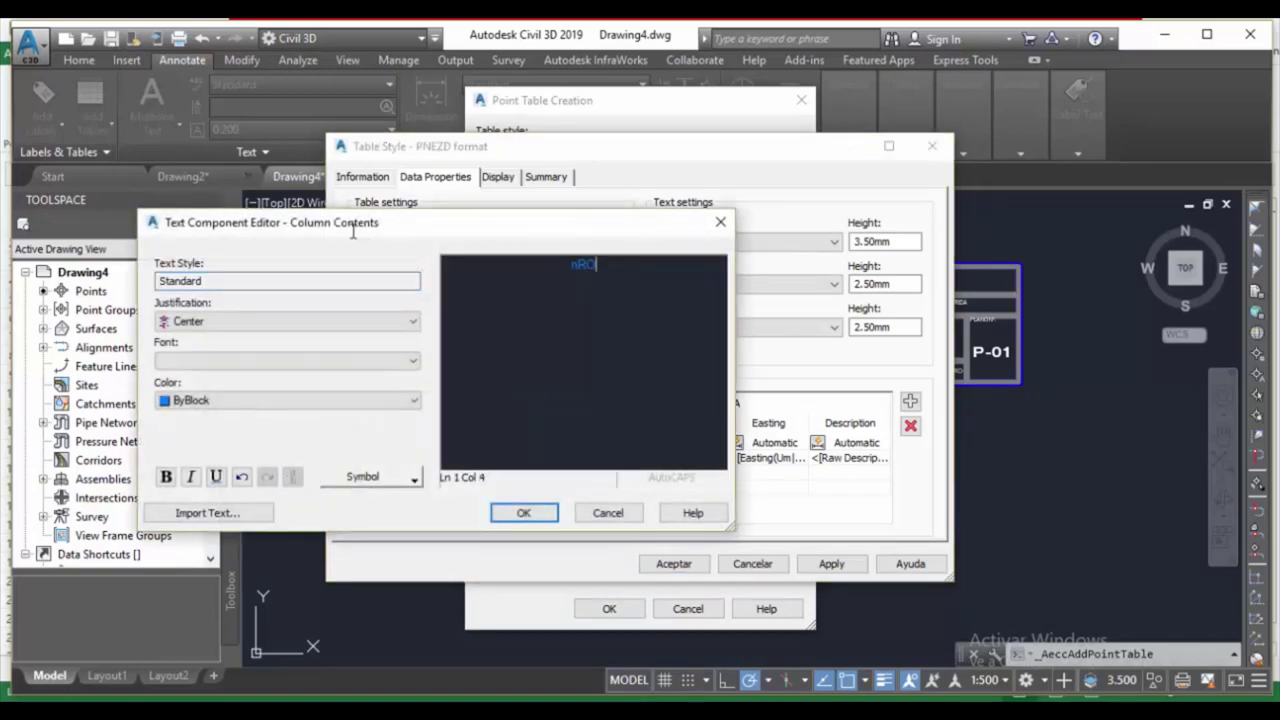
{"action": "left_click_drag", "start_coordinate": [352, 230], "coordinate": [134, 212]}
{"action": "type", "text": "RO"}
{"action": "left_click_drag", "start_coordinate": [323, 220], "coordinate": [436, 264]}
{"action": "key", "text": "ctrl+a"}
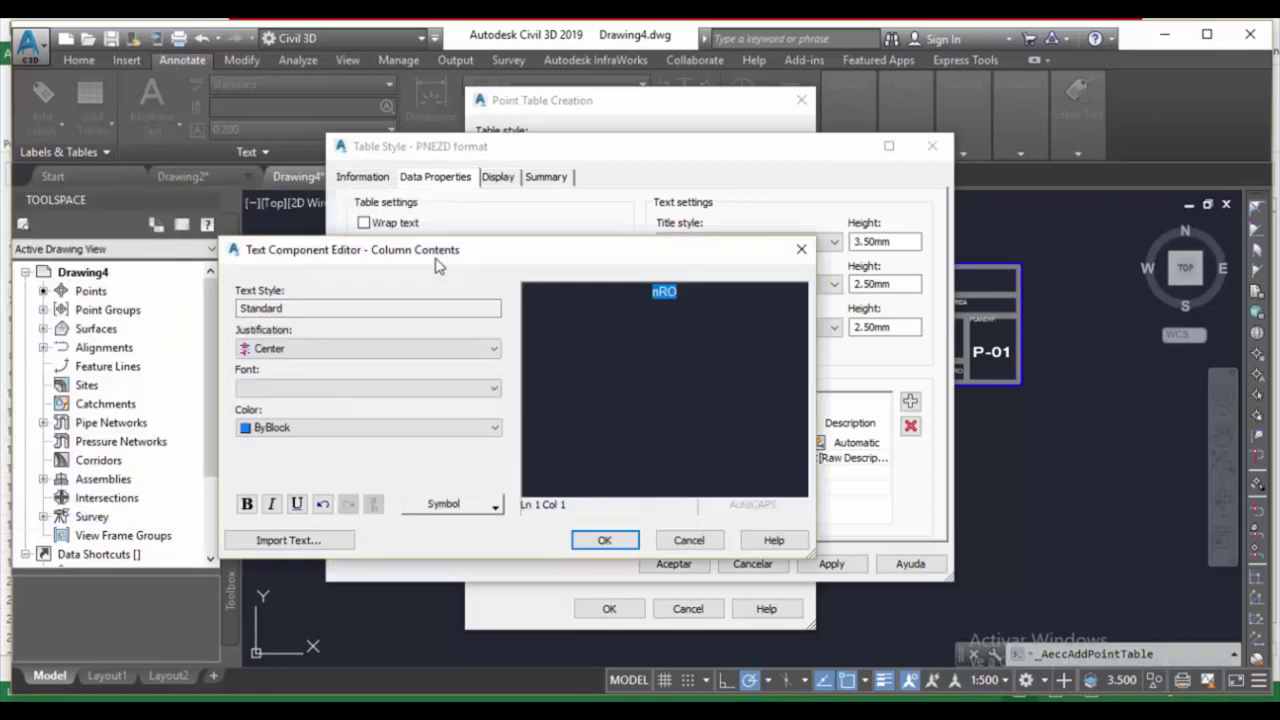
{"action": "type", "text": "Nro"}
{"action": "key", "text": "ctrl+a"}
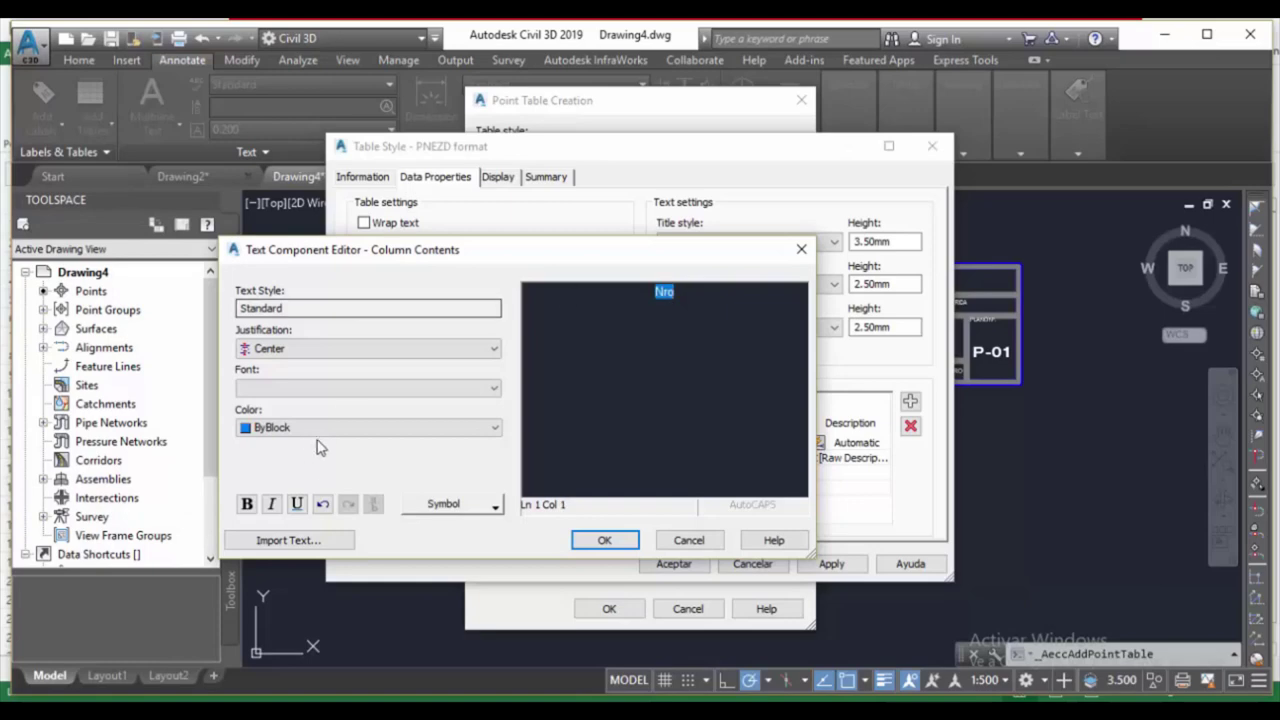
{"action": "left_click", "coordinate": [293, 428]}
{"action": "left_click", "coordinate": [262, 486]}
{"action": "left_click", "coordinate": [277, 428]}
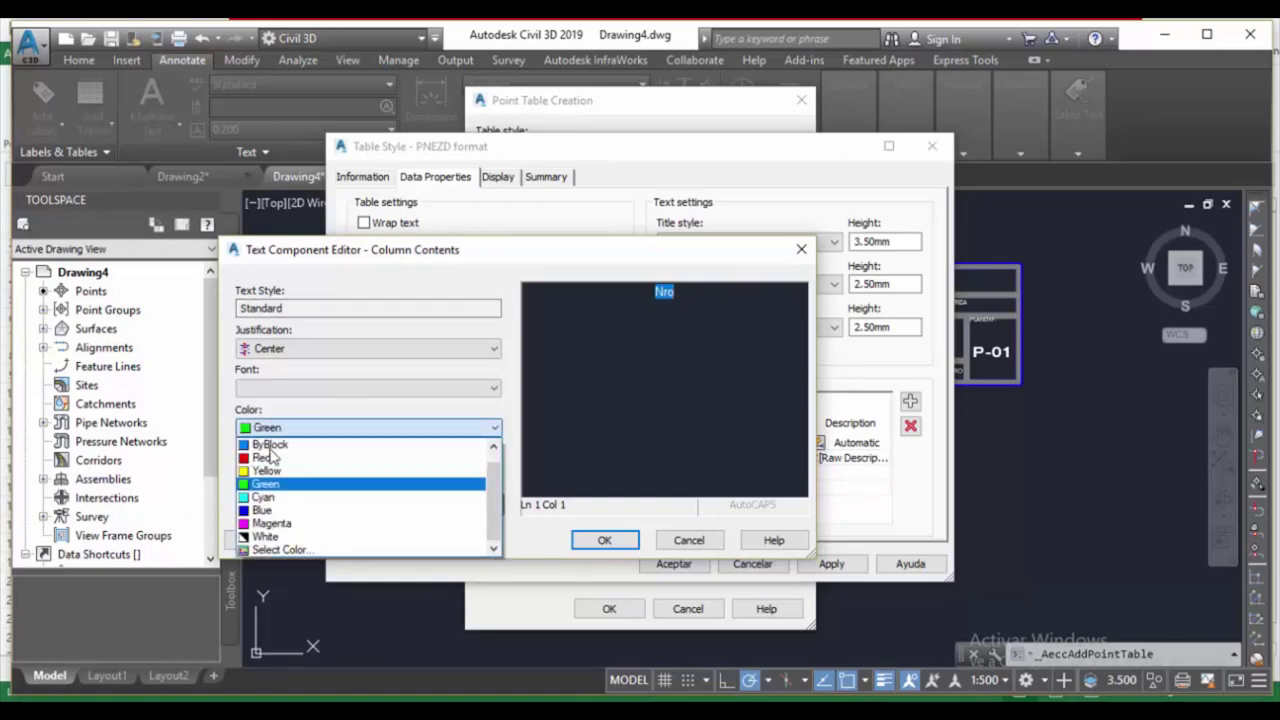
{"action": "left_click", "coordinate": [265, 474]}
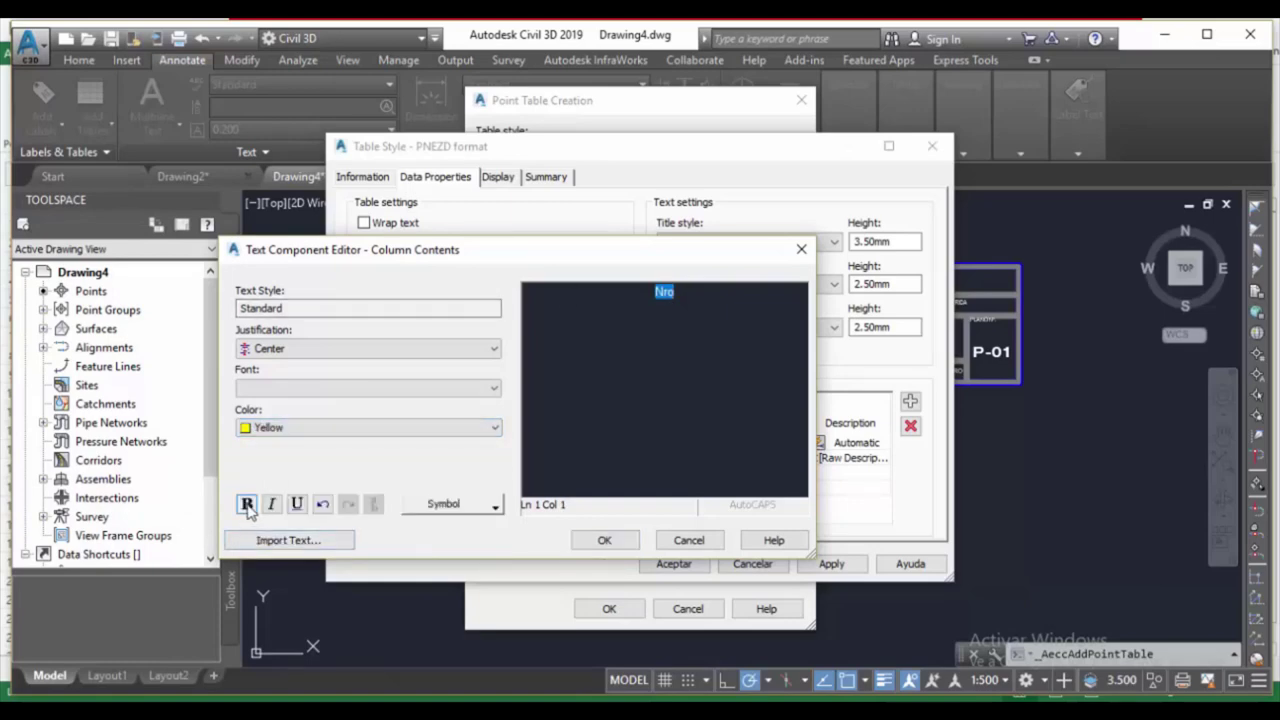
{"action": "left_click", "coordinate": [604, 540]}
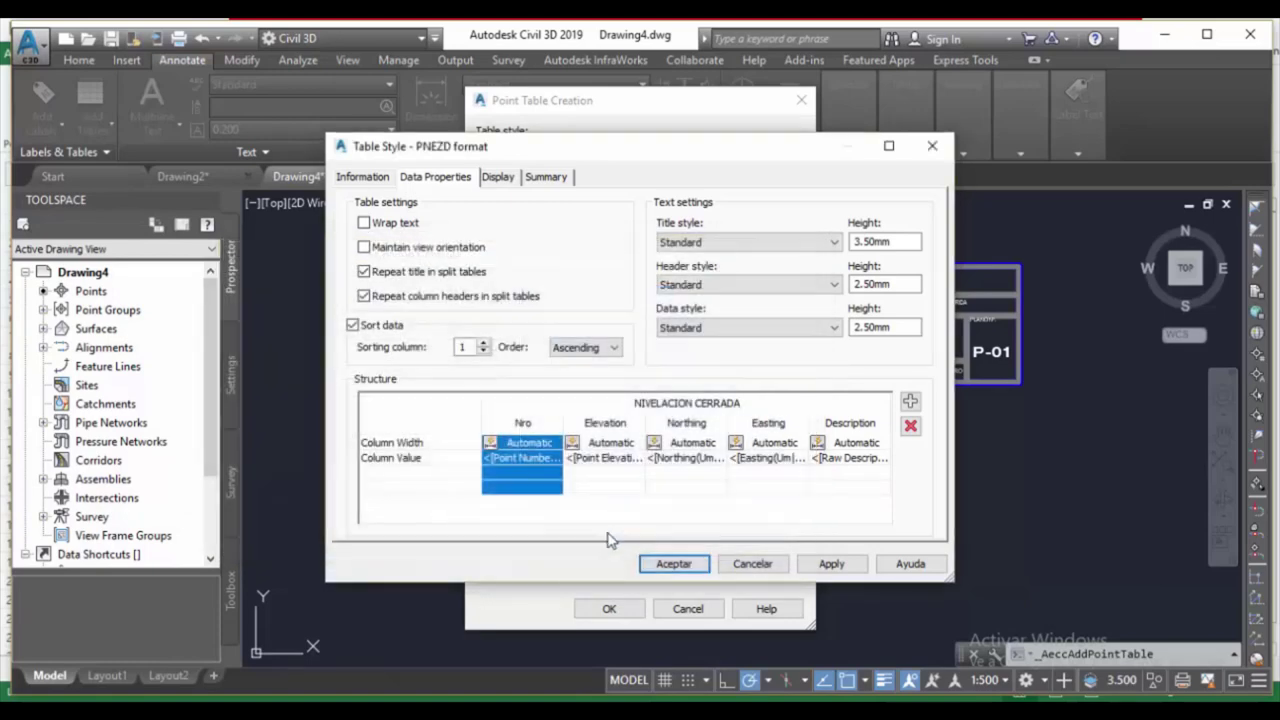
Rename the Elevation column header to COT COMP in the table style, with yellow bold text.
{"action": "left_click", "coordinate": [598, 420]}
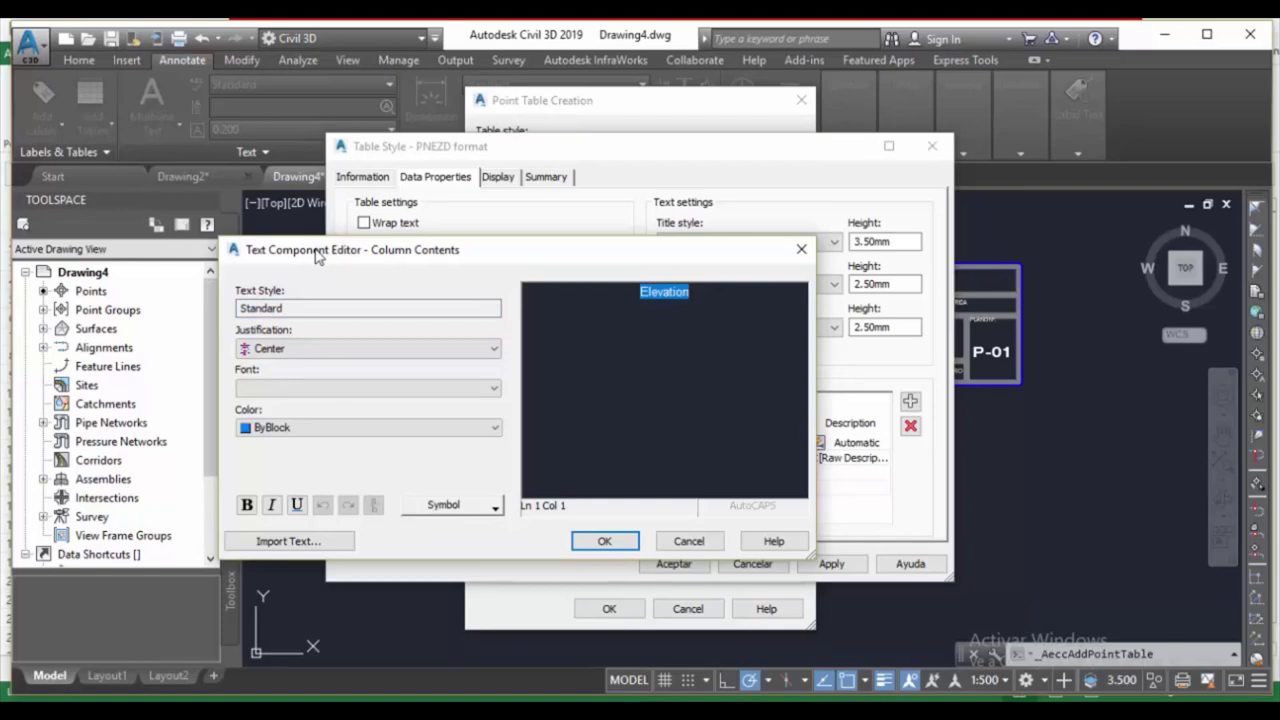
{"action": "type", "text": "COT co"}
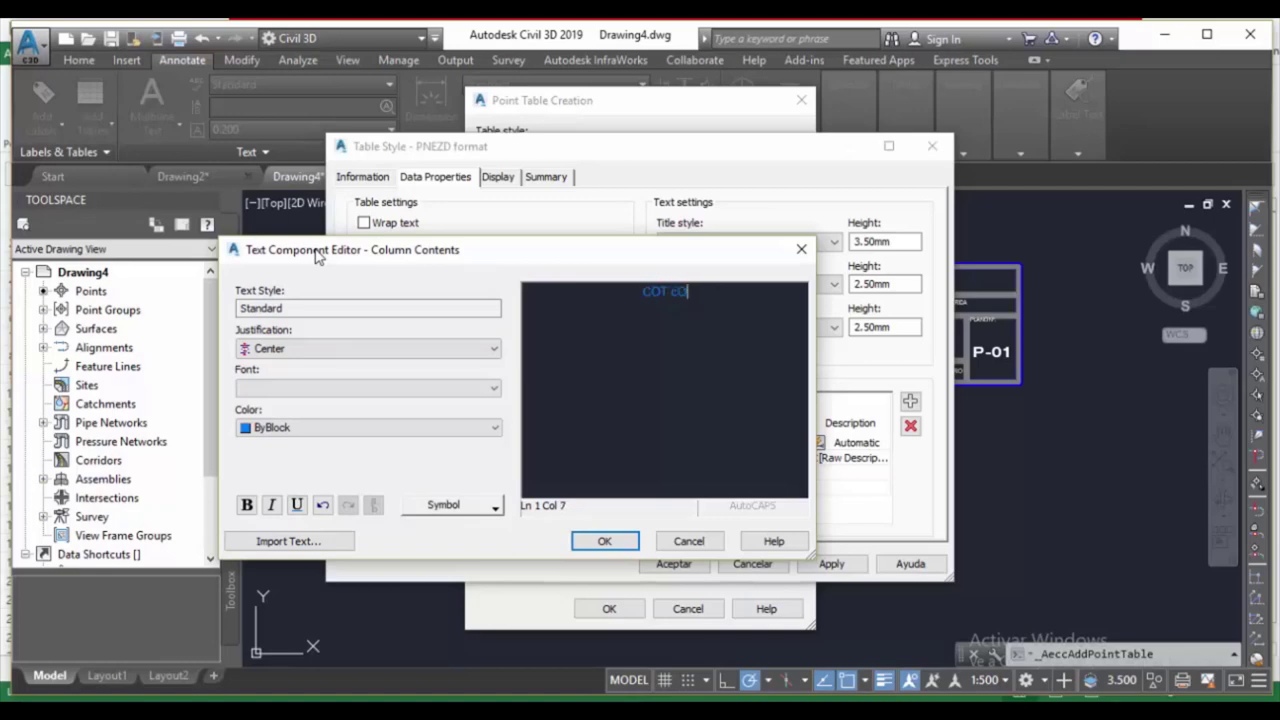
{"action": "key", "text": "BackSpace"}
{"action": "type", "text": "comp"}
{"action": "type", "text": "COMP"}
{"action": "key", "text": "ctrl+a"}
{"action": "left_click", "coordinate": [272, 430]}
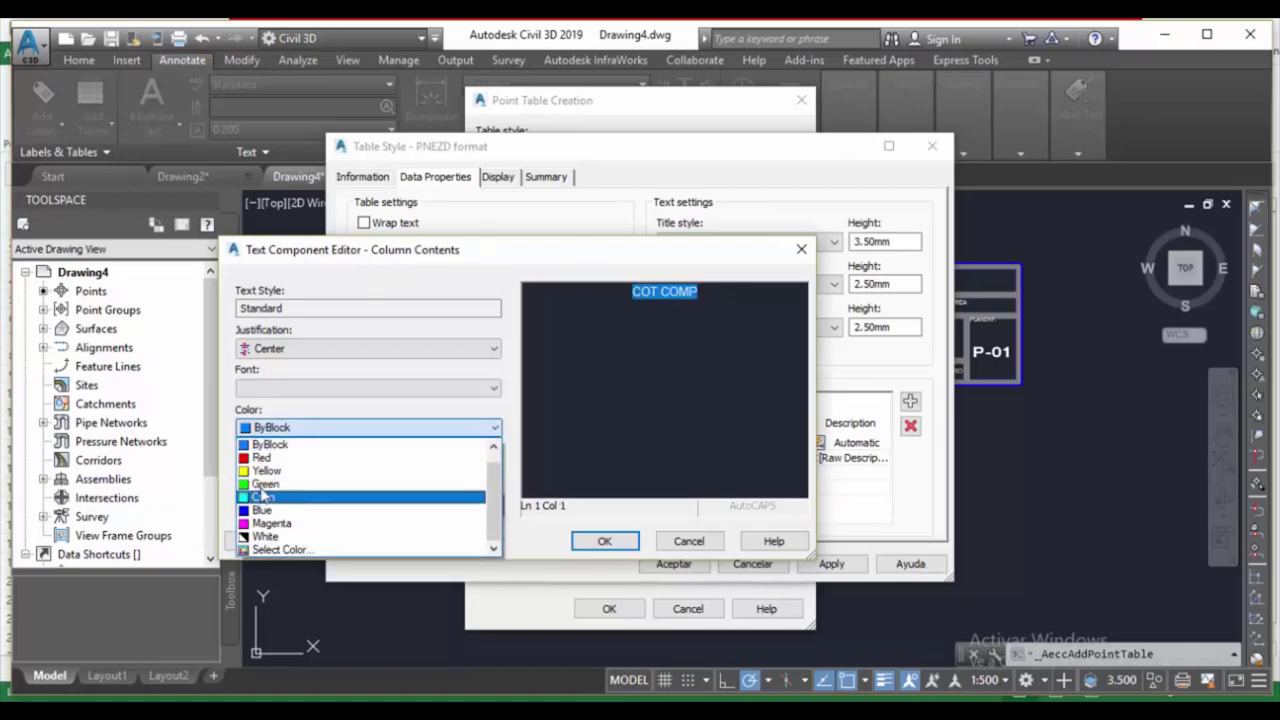
{"action": "left_click", "coordinate": [270, 478]}
{"action": "left_click", "coordinate": [247, 505]}
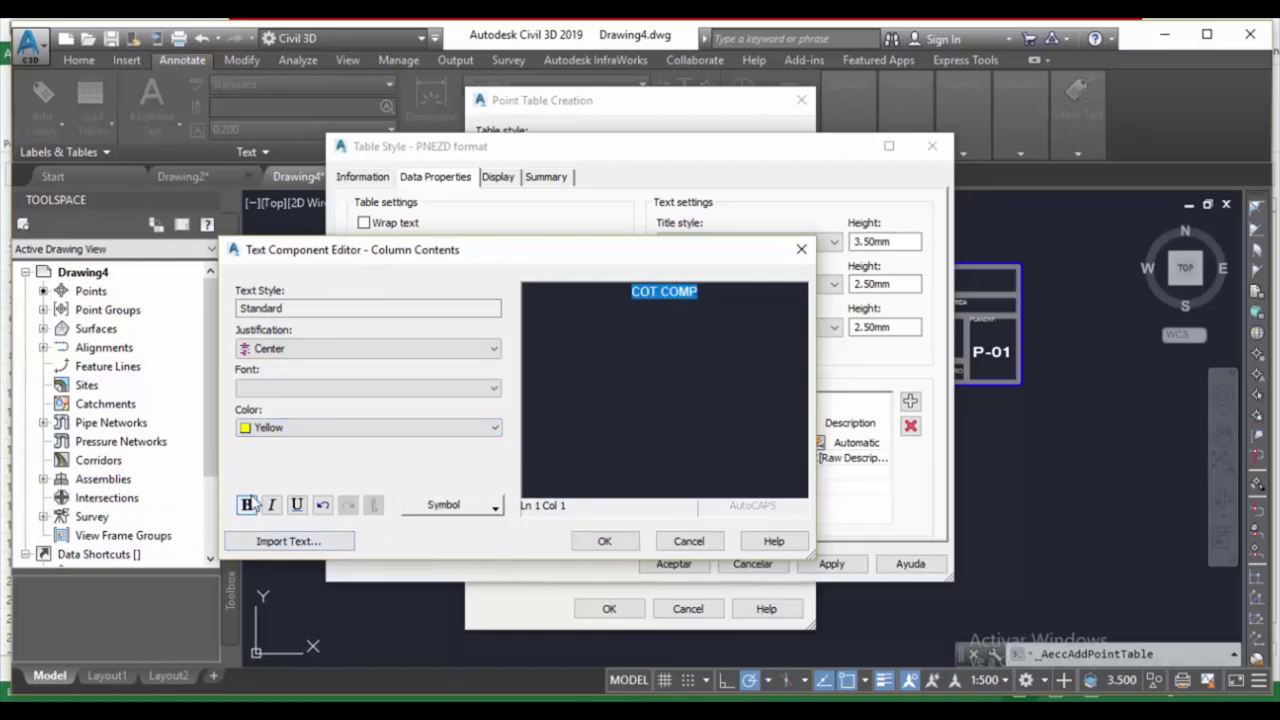
{"action": "left_click", "coordinate": [604, 541]}
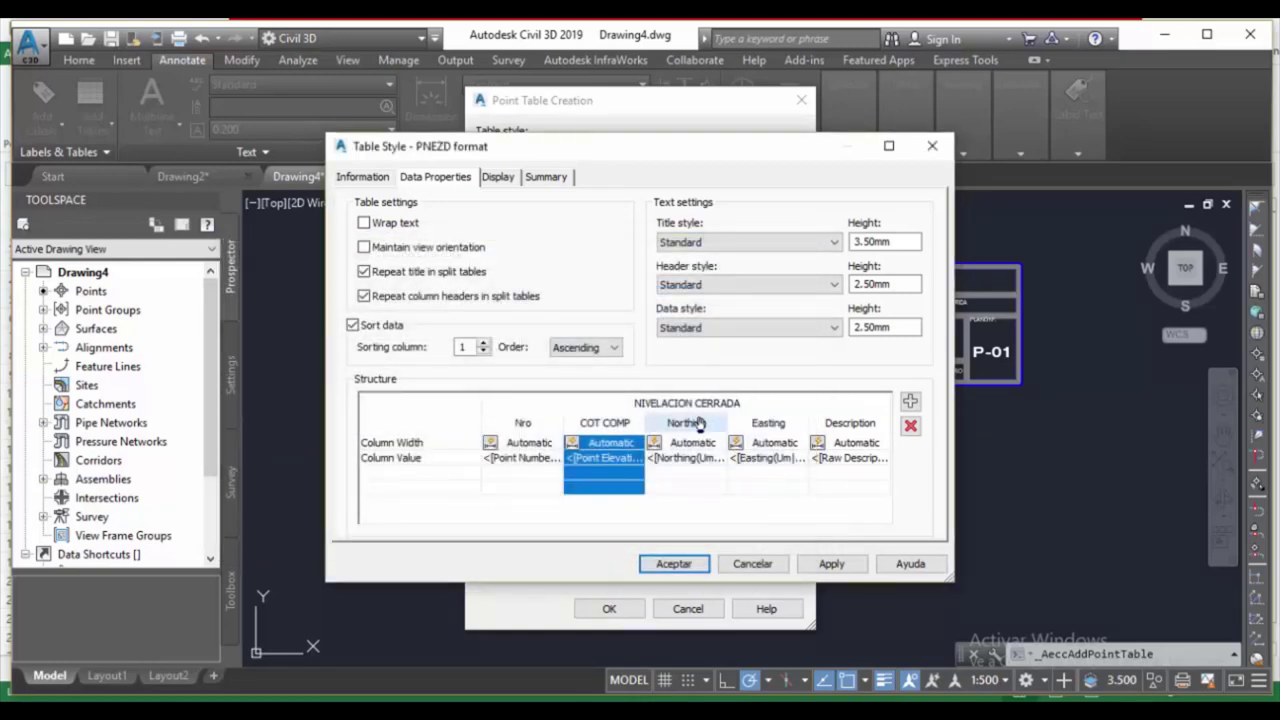
Delete the Northing column from the table style and rename the Easting column header to DH ACUM in yellow bold text.
{"action": "left_click", "coordinate": [699, 424]}
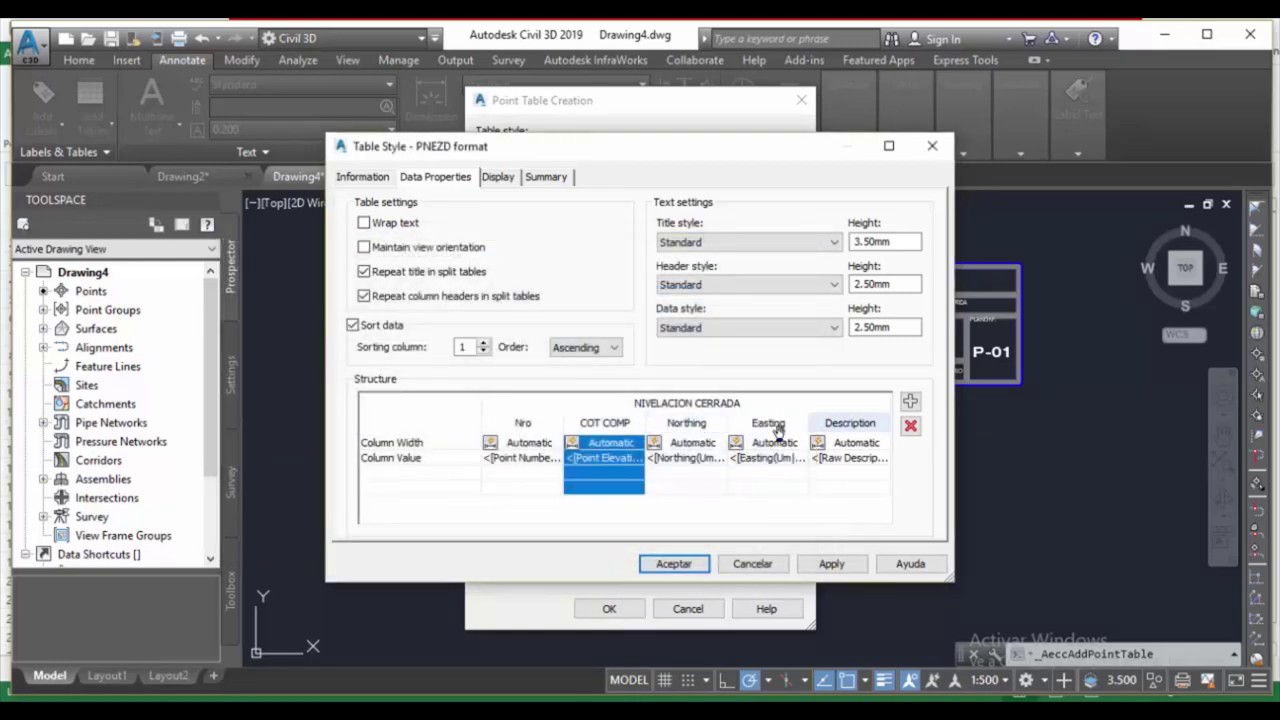
{"action": "left_click", "coordinate": [911, 427]}
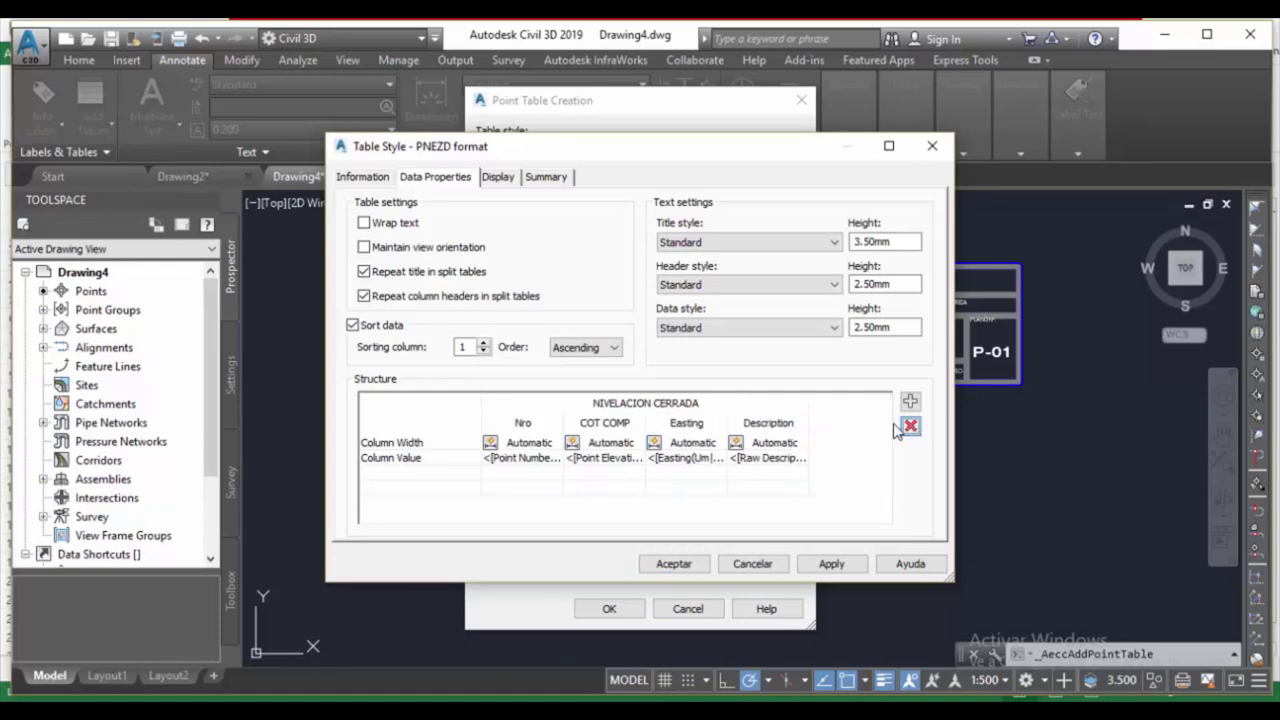
{"action": "double_click", "coordinate": [699, 424]}
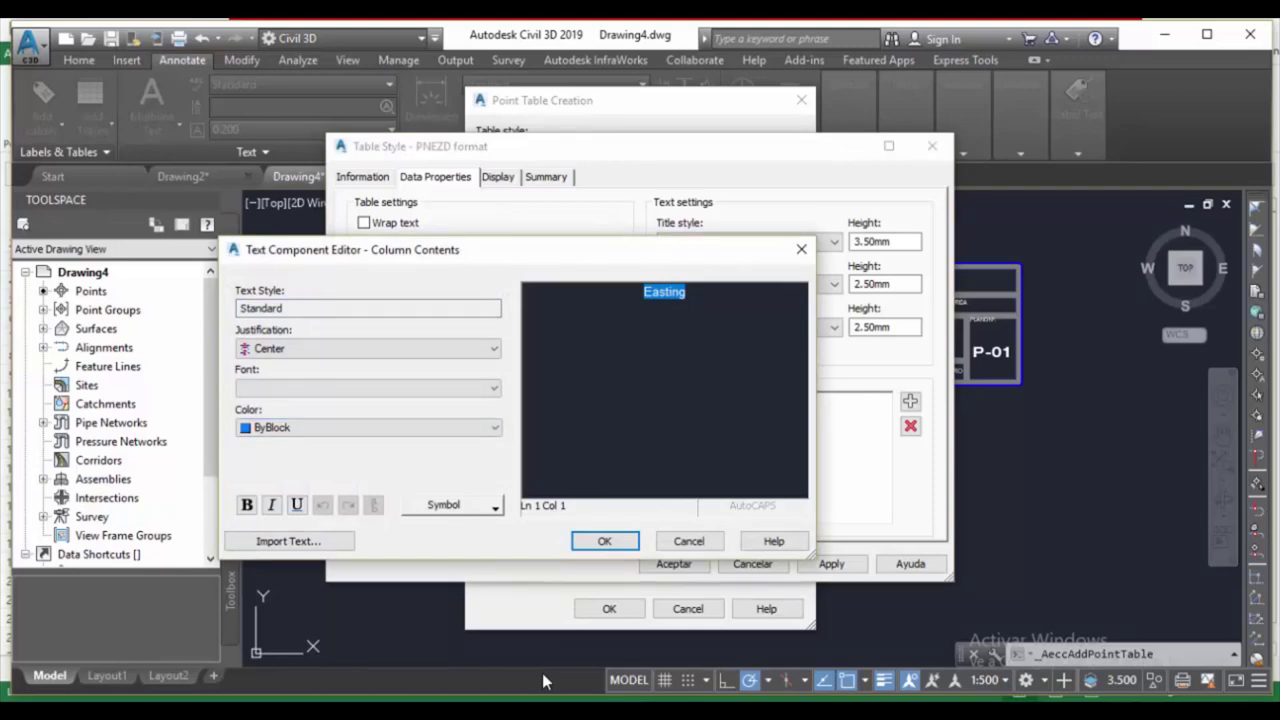
{"action": "type", "text": "ES"}
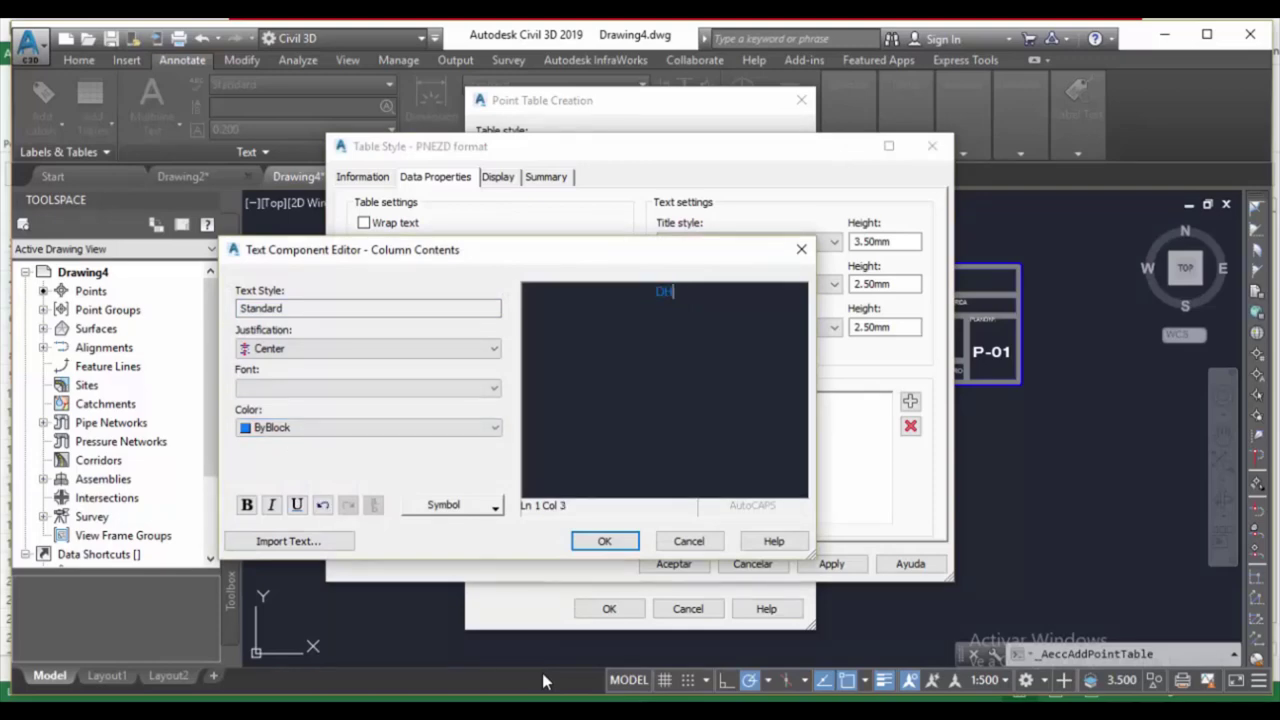
{"action": "type", "text": "H ACAUM"}
{"action": "key", "text": "BackSpace"}
{"action": "key", "text": "ctrl+a"}
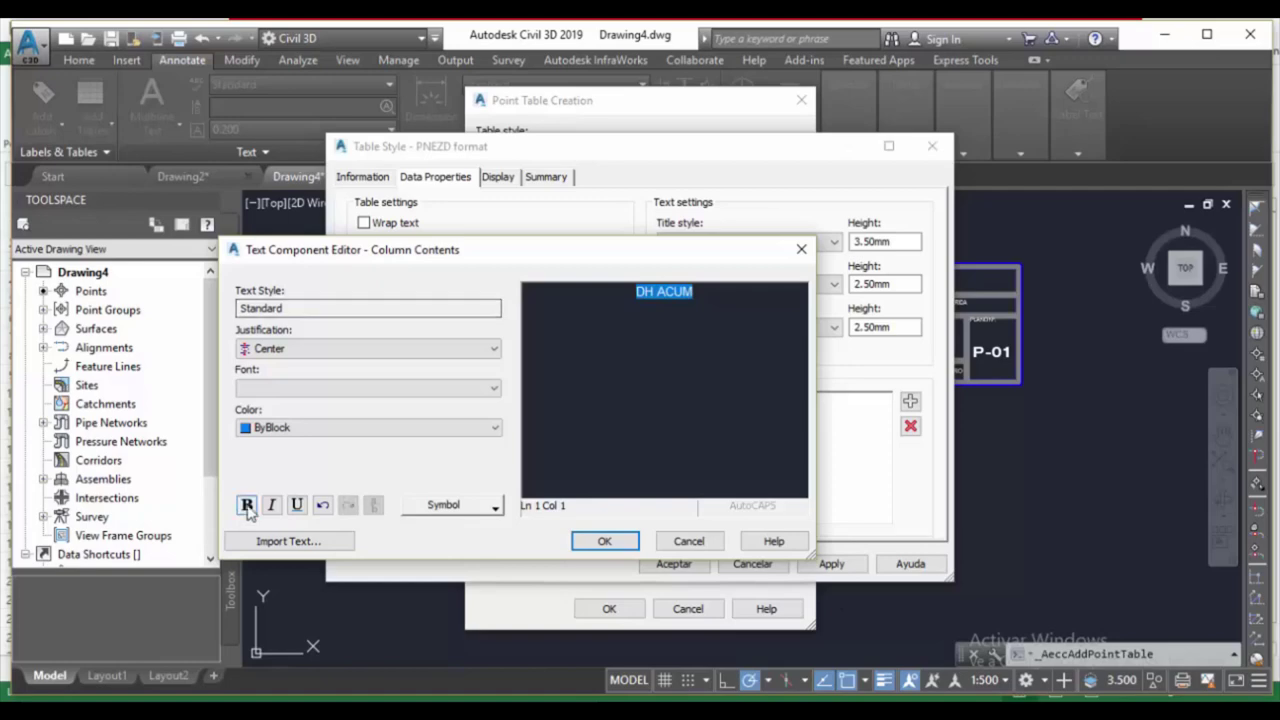
{"action": "left_click", "coordinate": [268, 428]}
{"action": "left_click", "coordinate": [267, 472]}
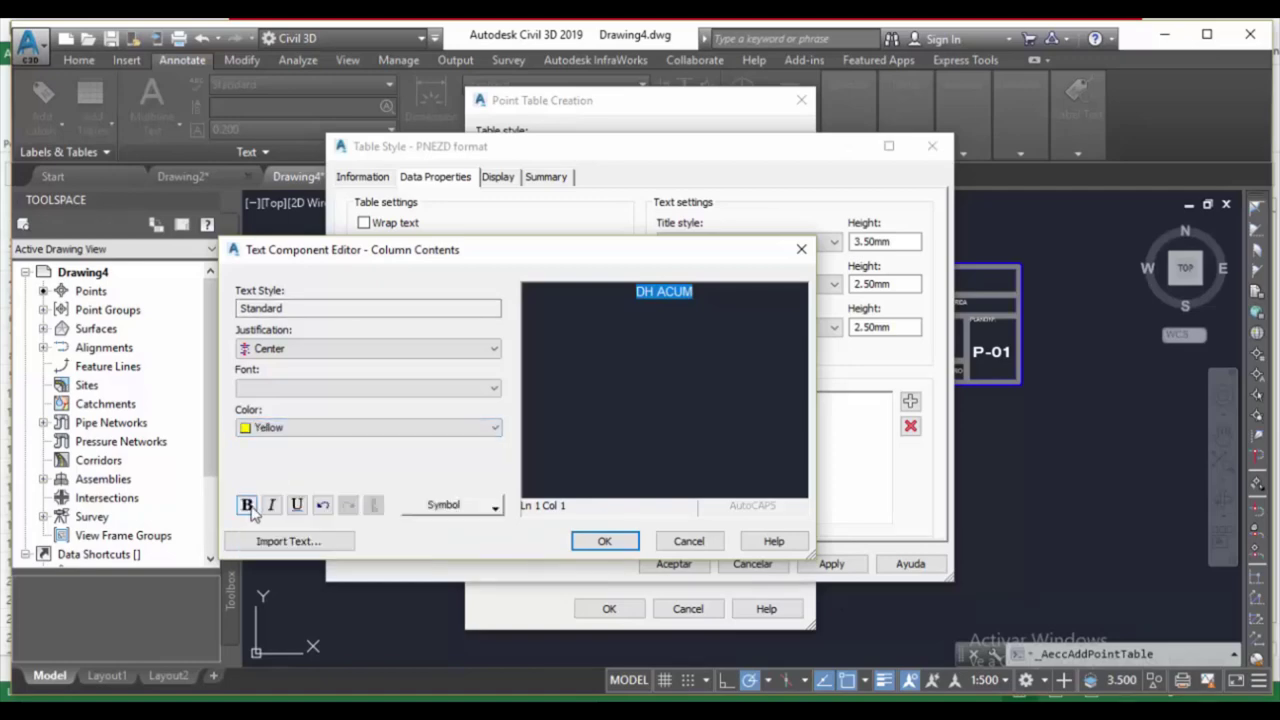
{"action": "left_click", "coordinate": [655, 342]}
{"action": "left_click", "coordinate": [604, 541]}
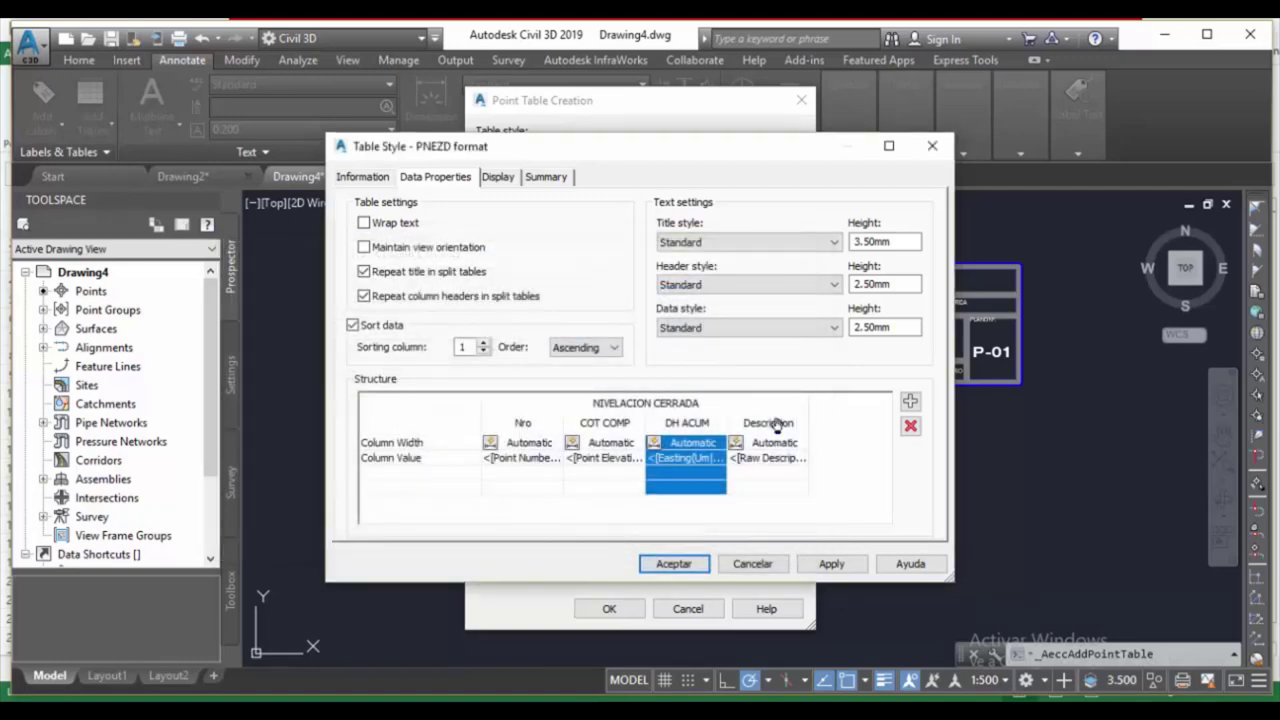
Rename the Description column header to VÉRTICE in yellow bold text, and apply the table style changes.
{"action": "left_click", "coordinate": [775, 425]}
{"action": "double_click", "coordinate": [775, 425]}
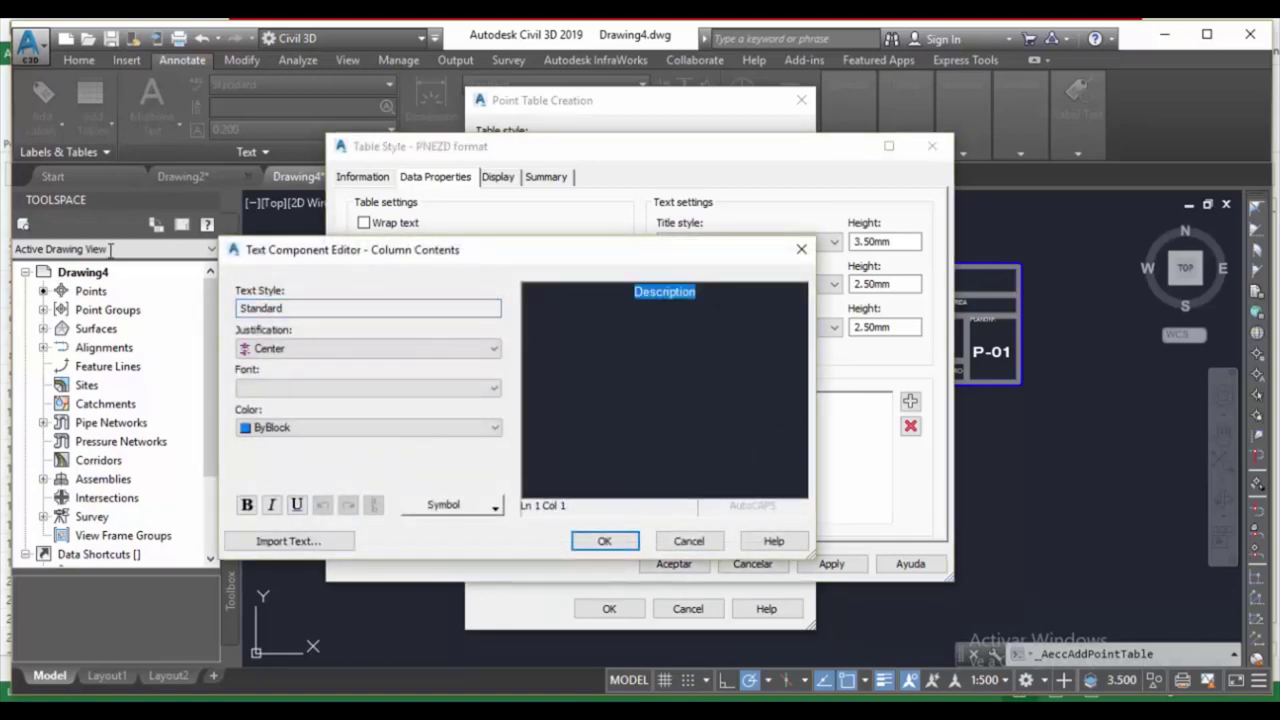
{"action": "type", "text": "V"}
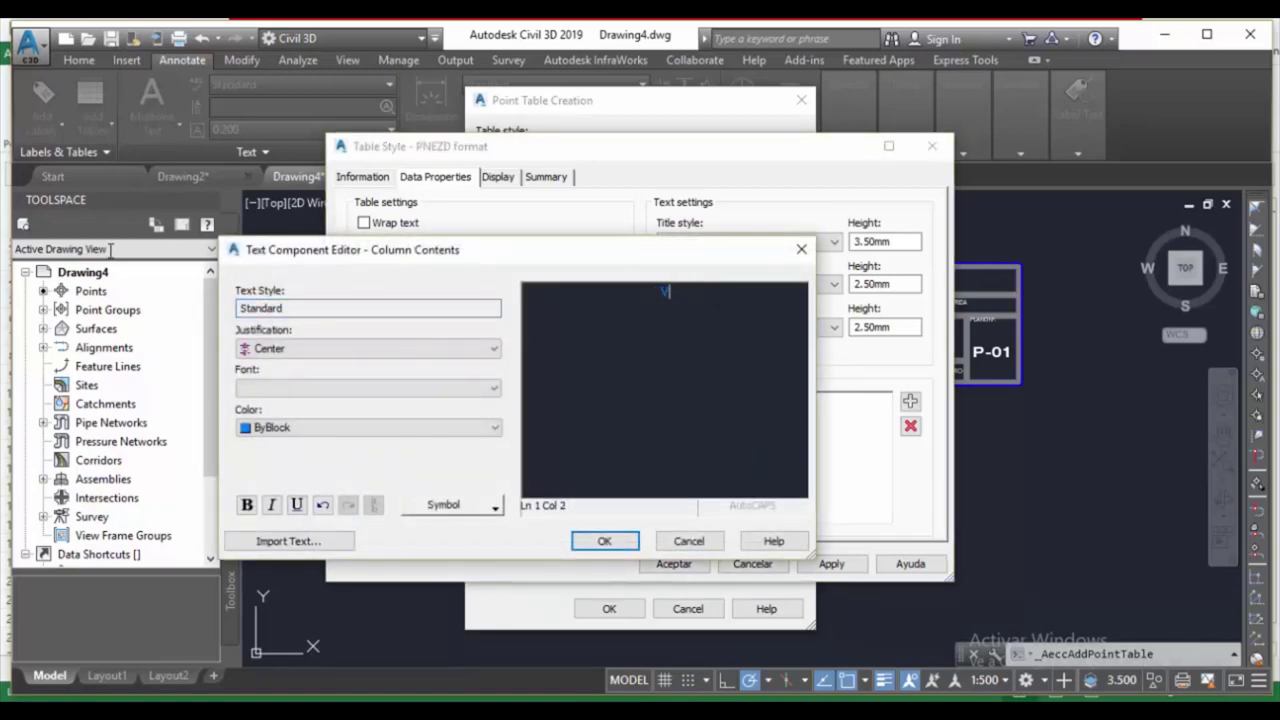
{"action": "type", "text": "ERERTICE"}
{"action": "key", "text": "ctrl+a"}
{"action": "left_click", "coordinate": [368, 427]}
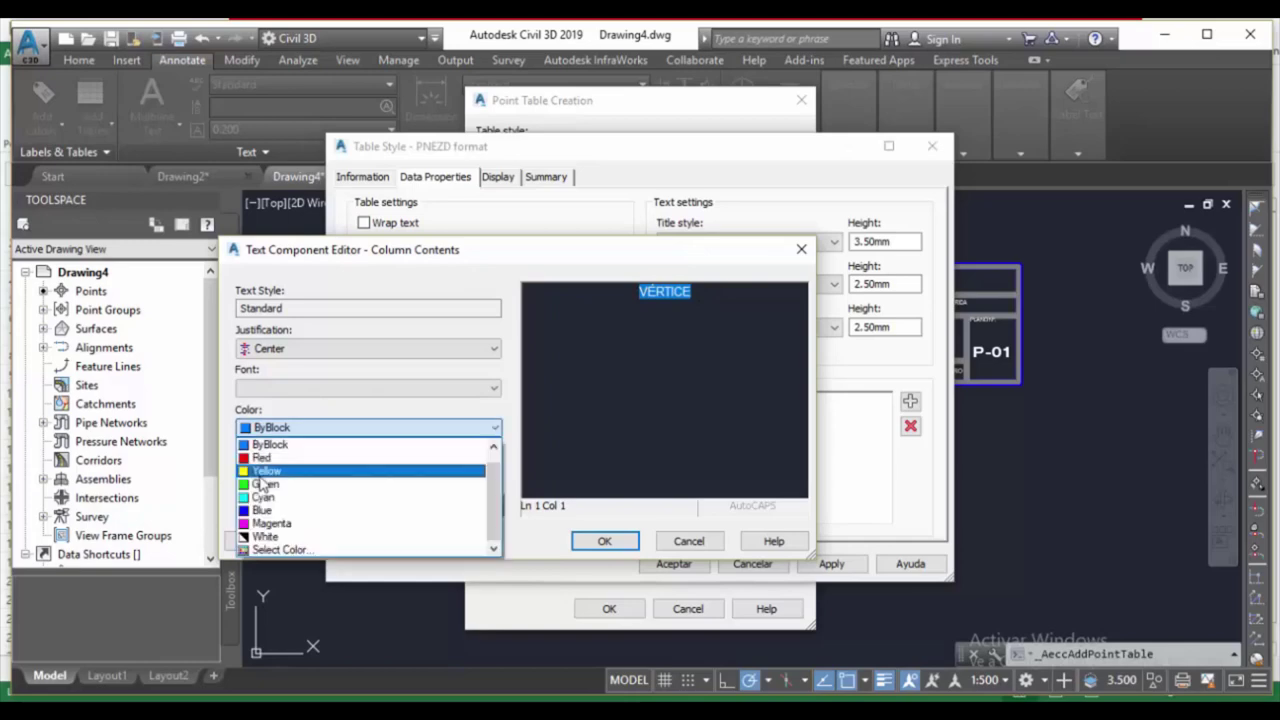
{"action": "left_click", "coordinate": [290, 468]}
{"action": "left_click", "coordinate": [246, 504]}
{"action": "left_click", "coordinate": [610, 543]}
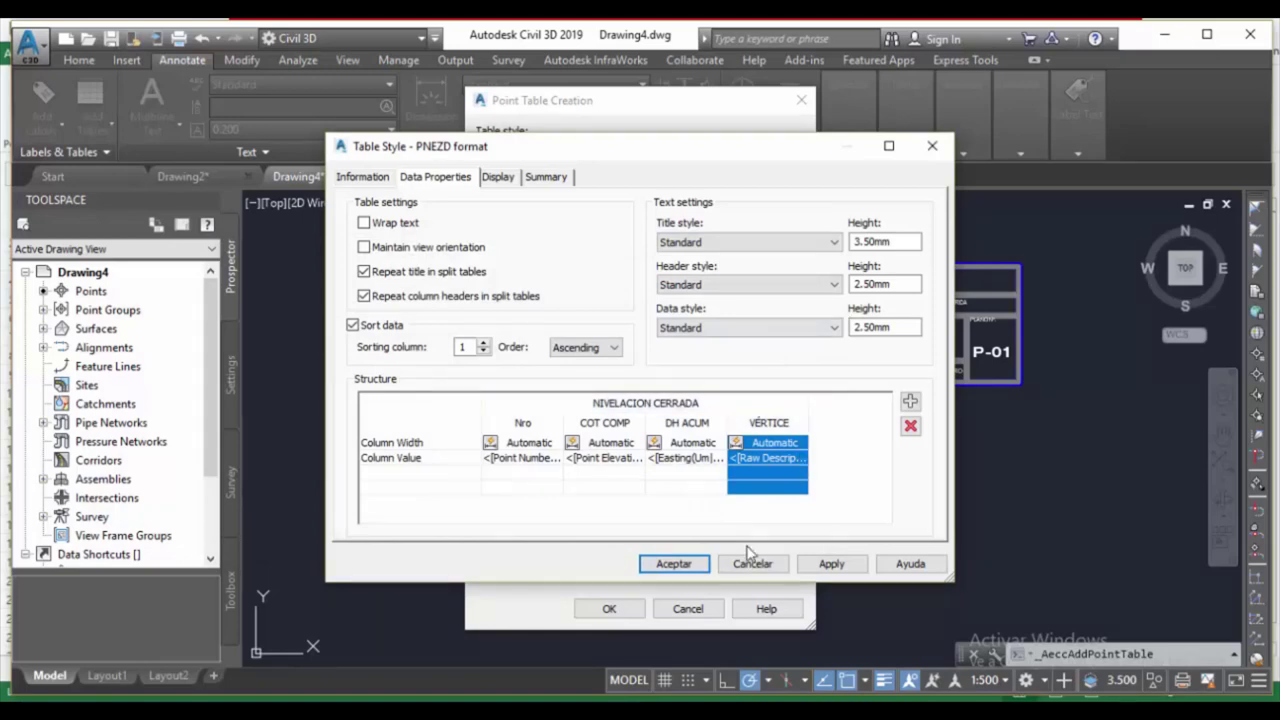
{"action": "left_click", "coordinate": [831, 566]}
{"action": "left_click", "coordinate": [672, 564]}
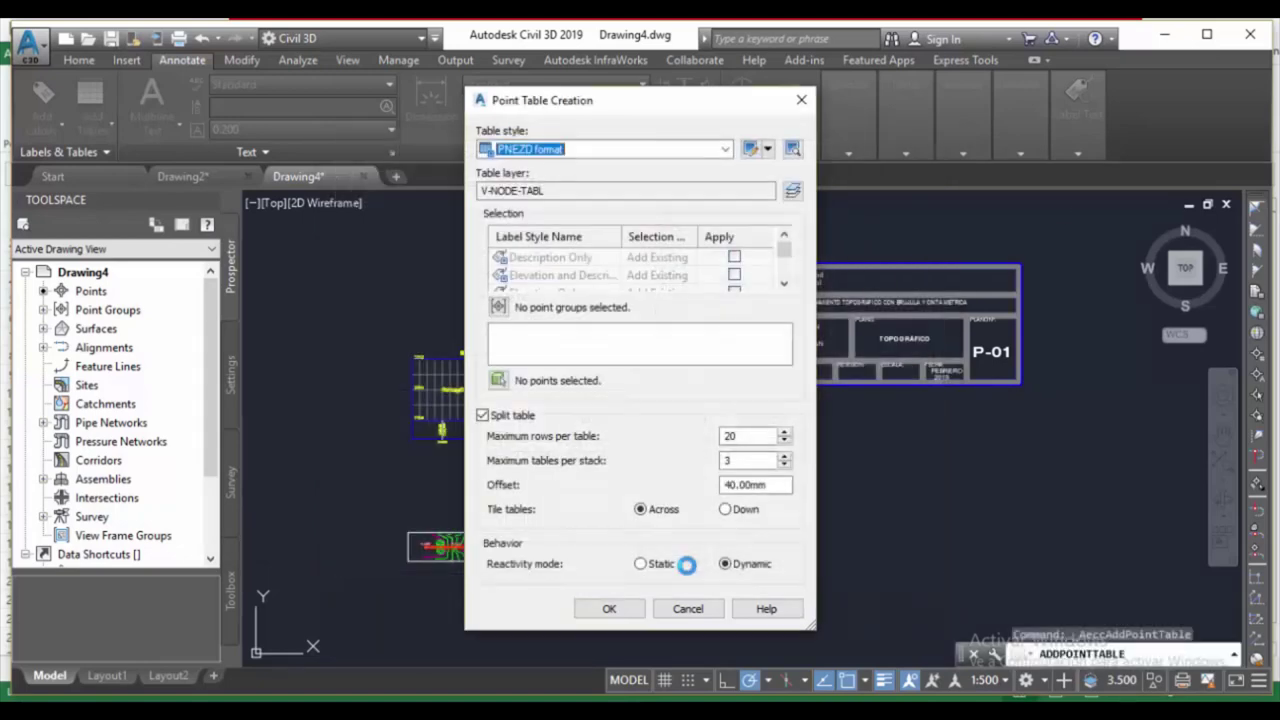
Create the point table from the _All Points group and place it in model space below and beside the surface plan.
{"action": "left_click", "coordinate": [499, 306]}
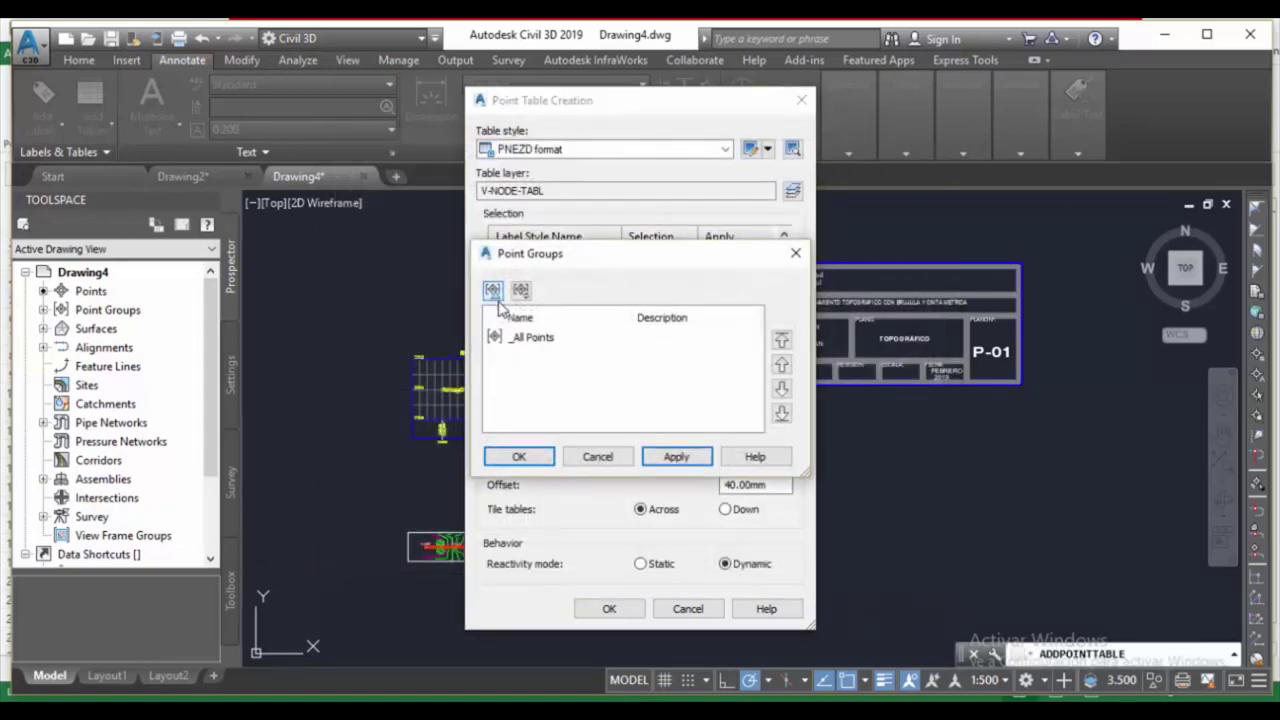
{"action": "left_click", "coordinate": [537, 340]}
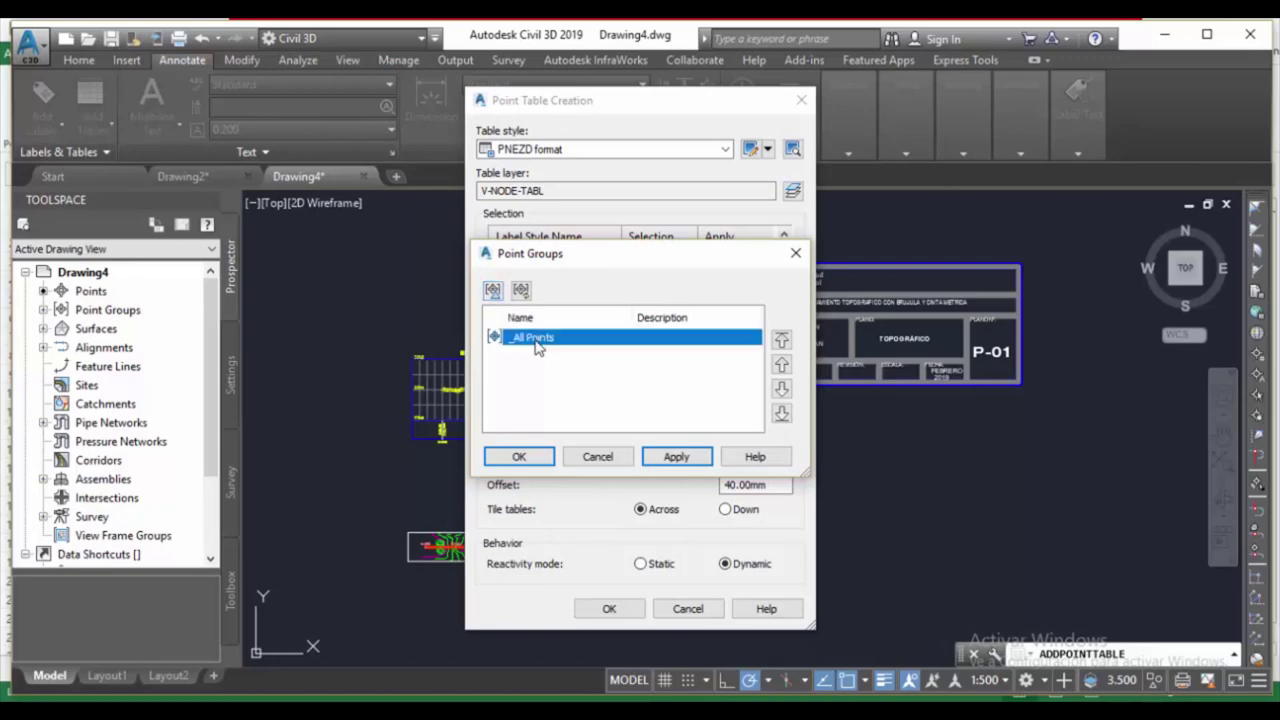
{"action": "left_click", "coordinate": [674, 452]}
{"action": "left_click", "coordinate": [530, 457]}
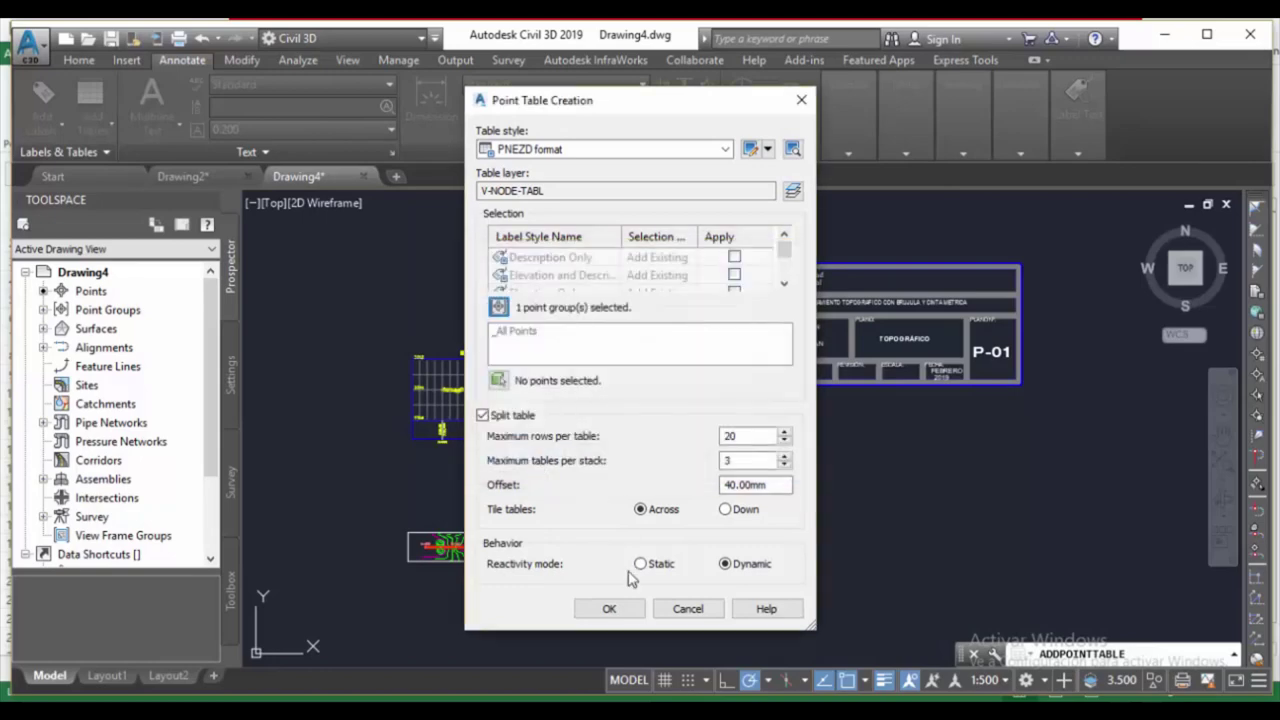
{"action": "left_click", "coordinate": [609, 608]}
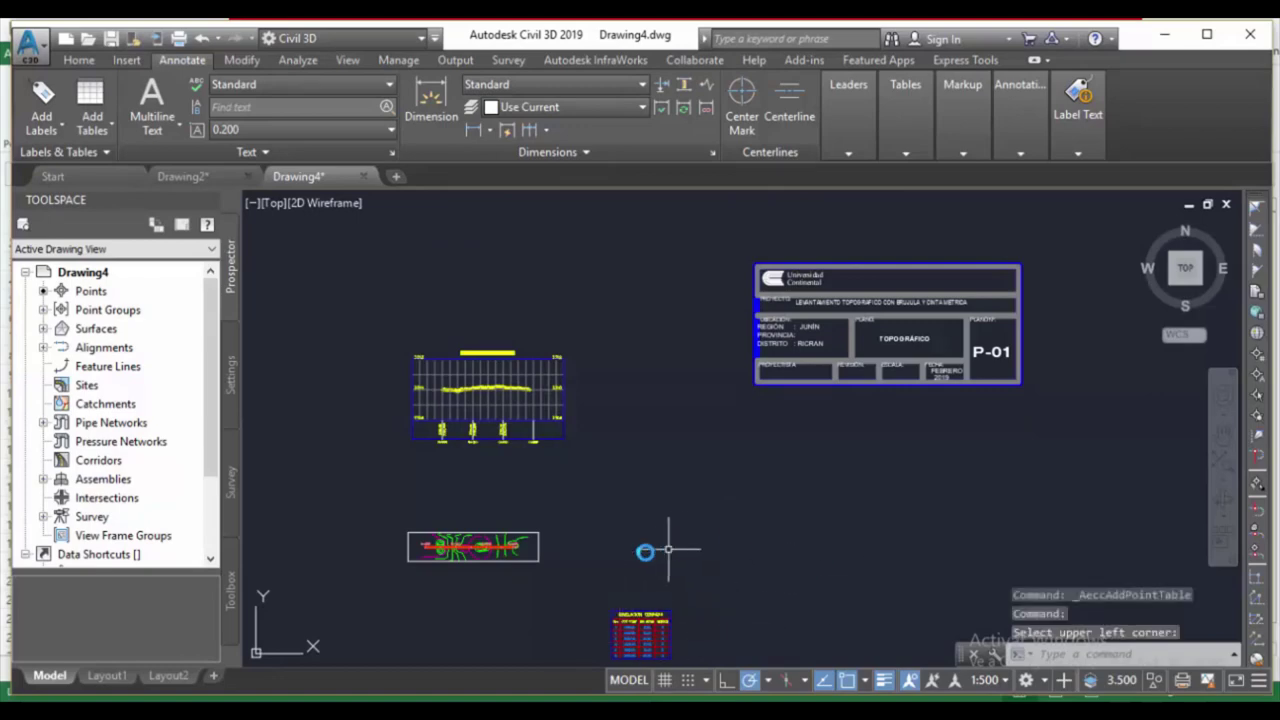
{"action": "scroll", "coordinate": [640, 530], "scroll_direction": "up", "scroll_amount": 6}
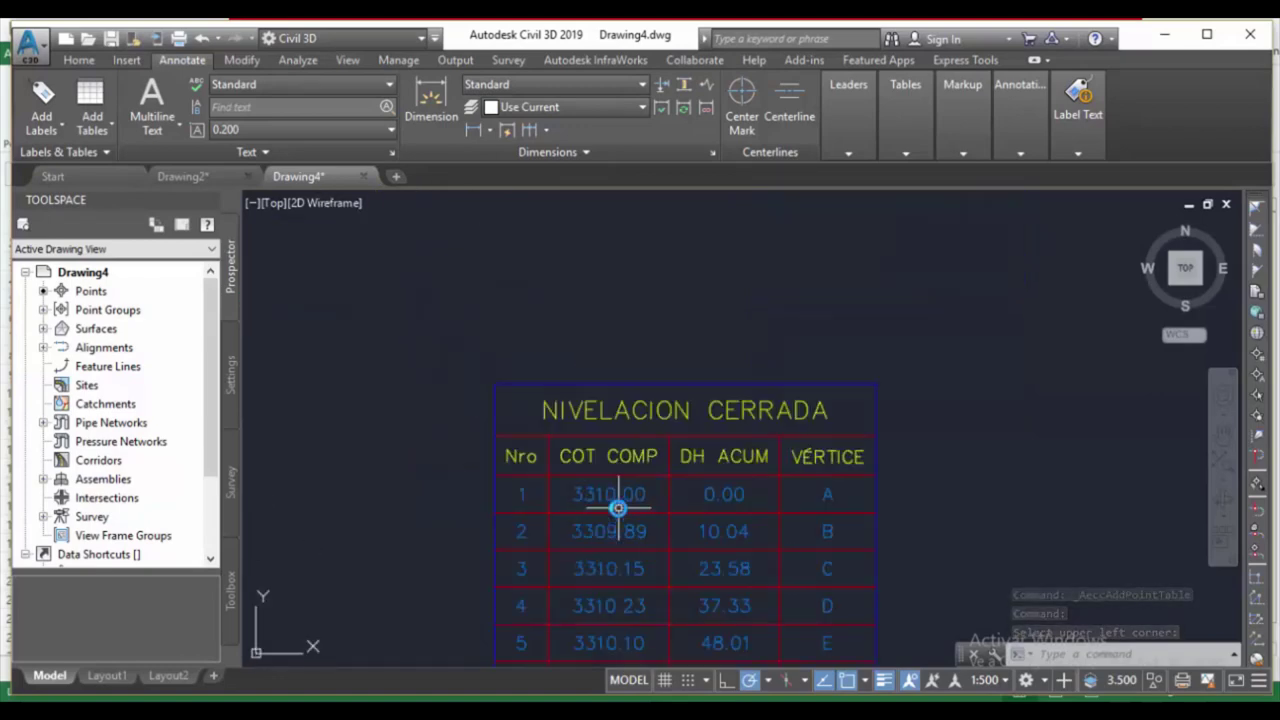
{"action": "middle_click_drag", "start_coordinate": [611, 491], "coordinate": [629, 460]}
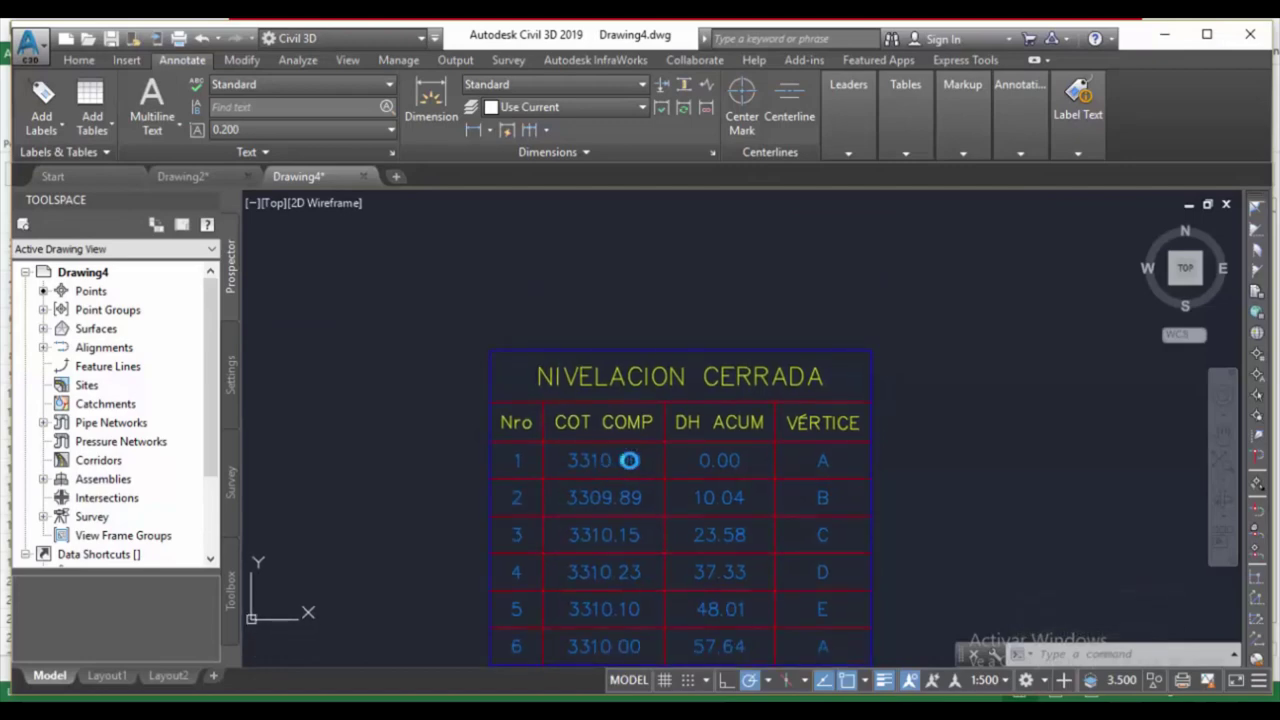
{"action": "scroll", "coordinate": [629, 460], "scroll_direction": "down", "scroll_amount": 8}
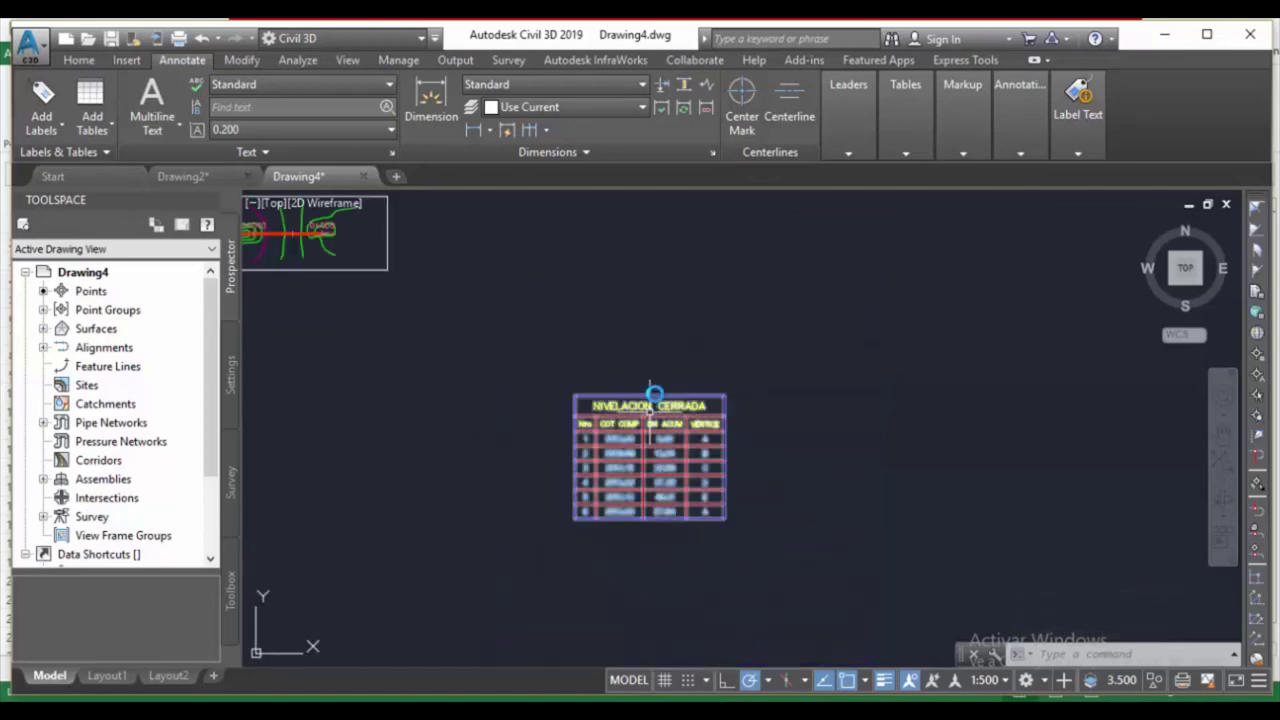
{"action": "middle_click_drag", "start_coordinate": [648, 315], "coordinate": [620, 500]}
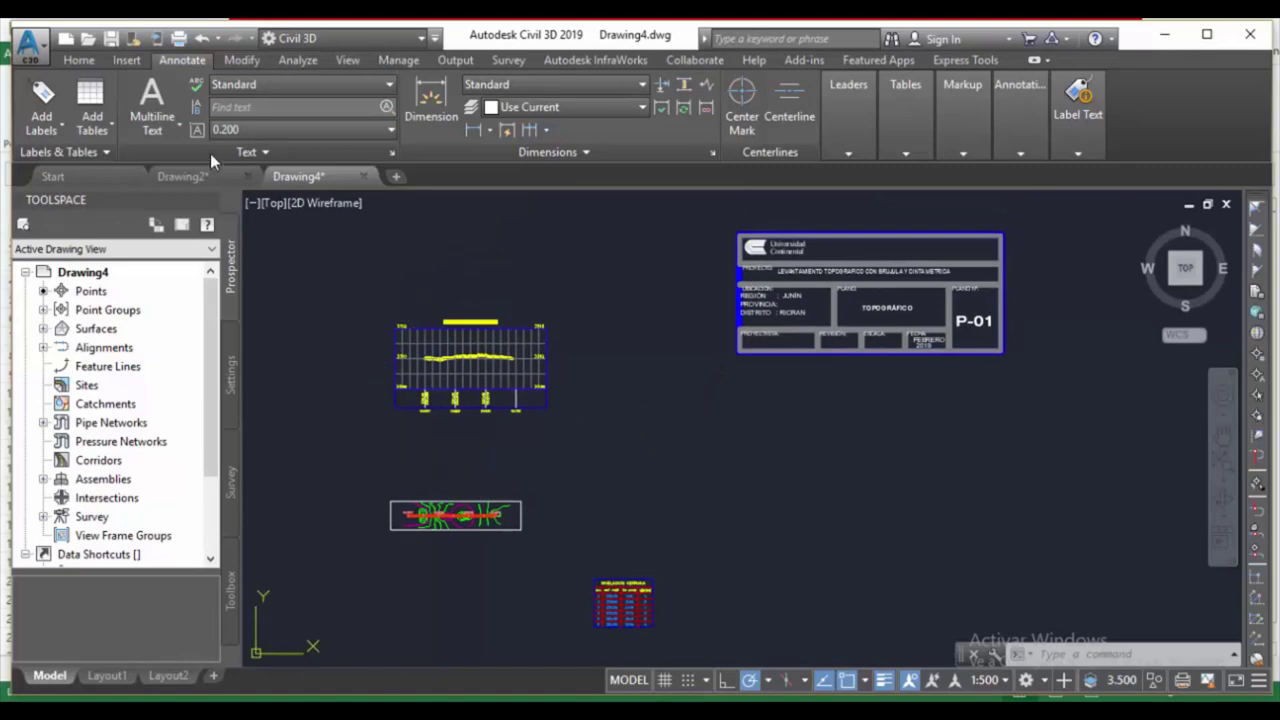
Open Layout1 and frame the profile view and surface plan inside the layout viewport.
{"action": "left_click", "coordinate": [106, 676]}
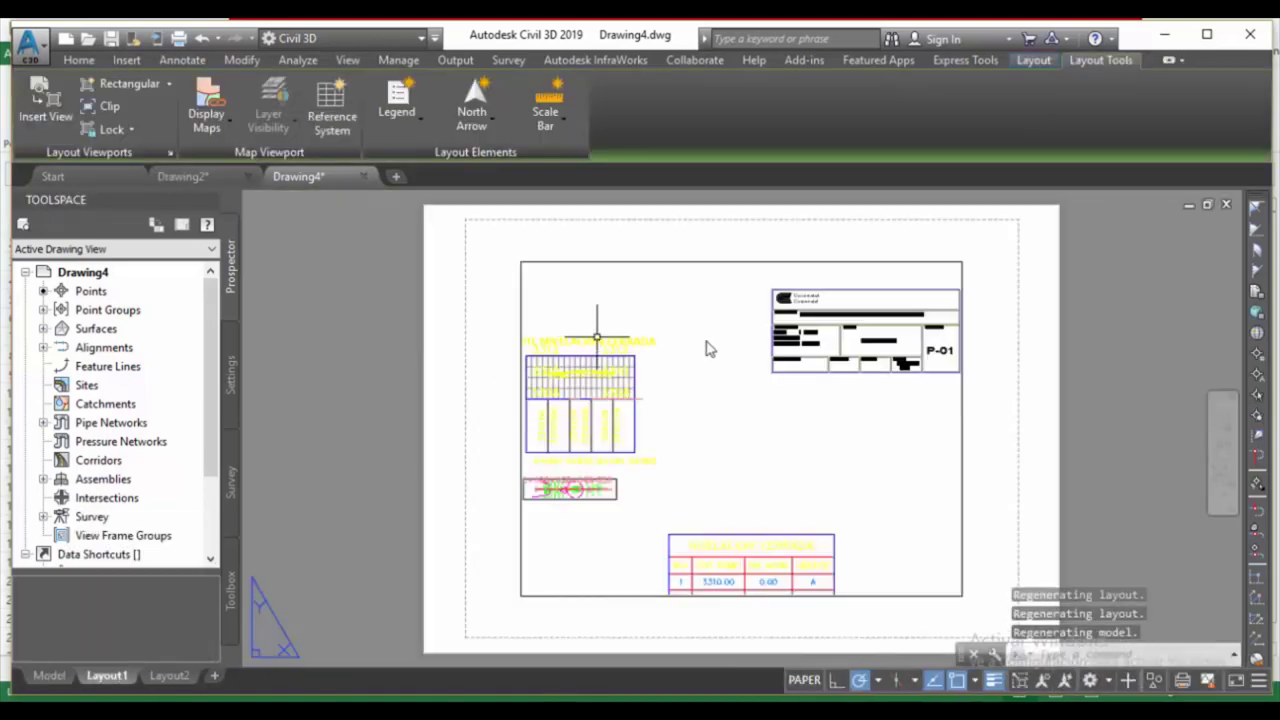
{"action": "double_click", "coordinate": [689, 400]}
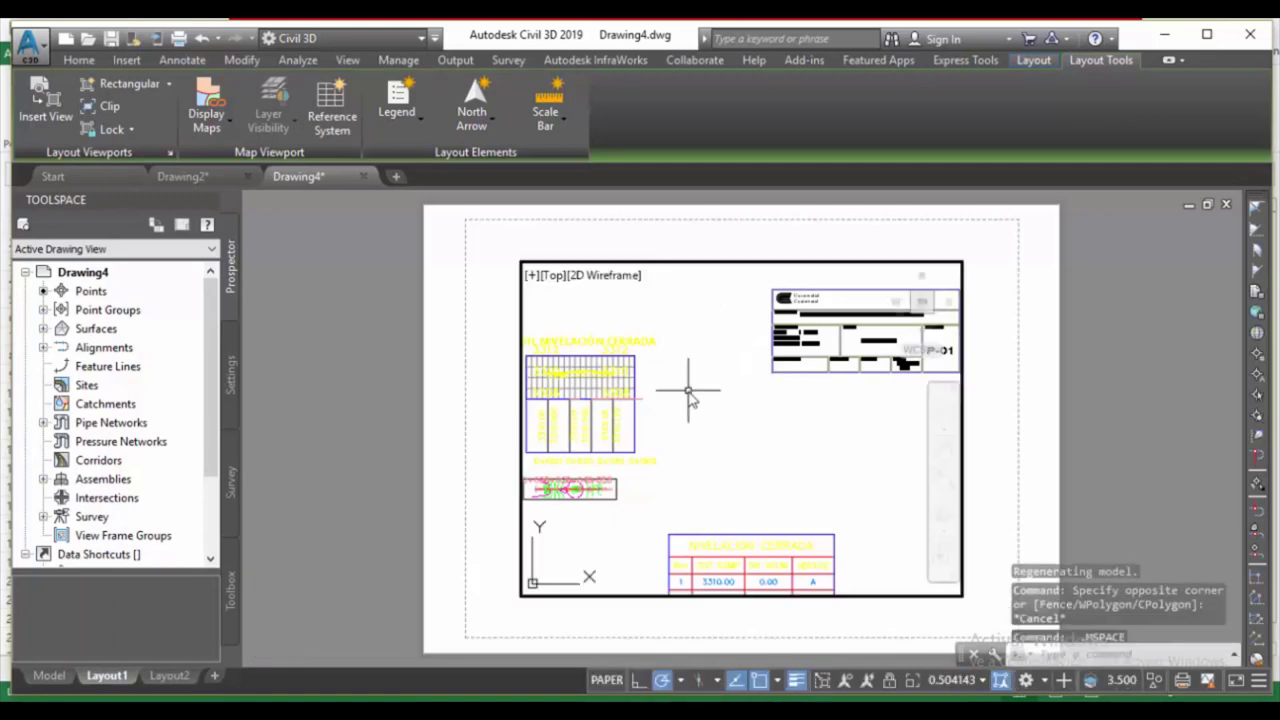
{"action": "scroll", "coordinate": [628, 404], "scroll_direction": "up", "scroll_amount": 2}
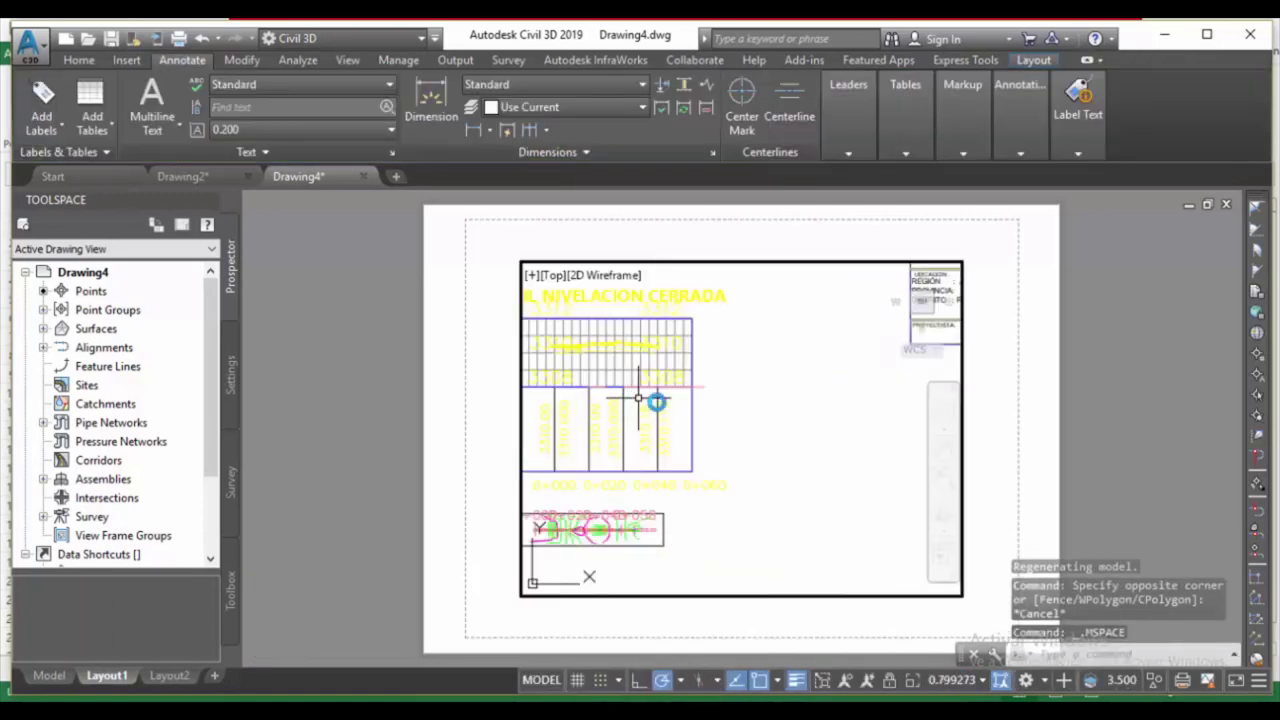
{"action": "middle_click_drag", "start_coordinate": [651, 409], "coordinate": [737, 410]}
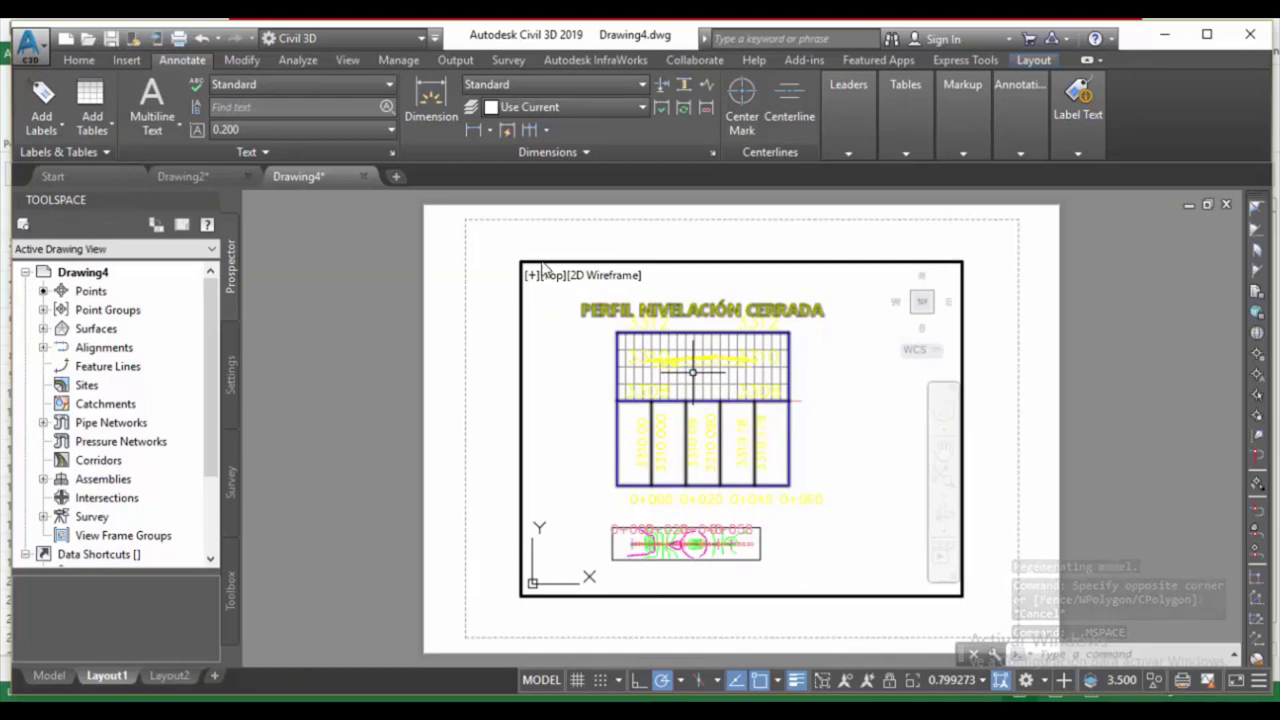
{"action": "double_click", "coordinate": [433, 256]}
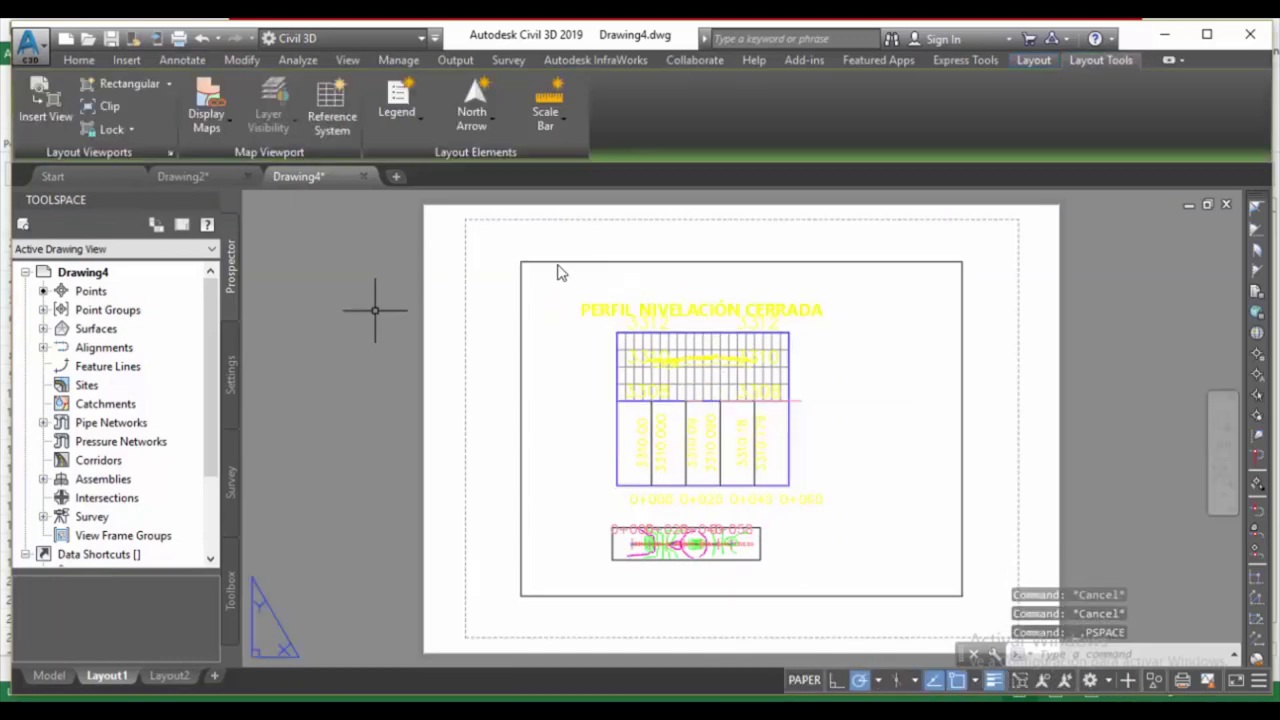
Resize the Layout1 viewport so it spans only the upper-left part of the sheet's printable area.
{"action": "left_click", "coordinate": [558, 263]}
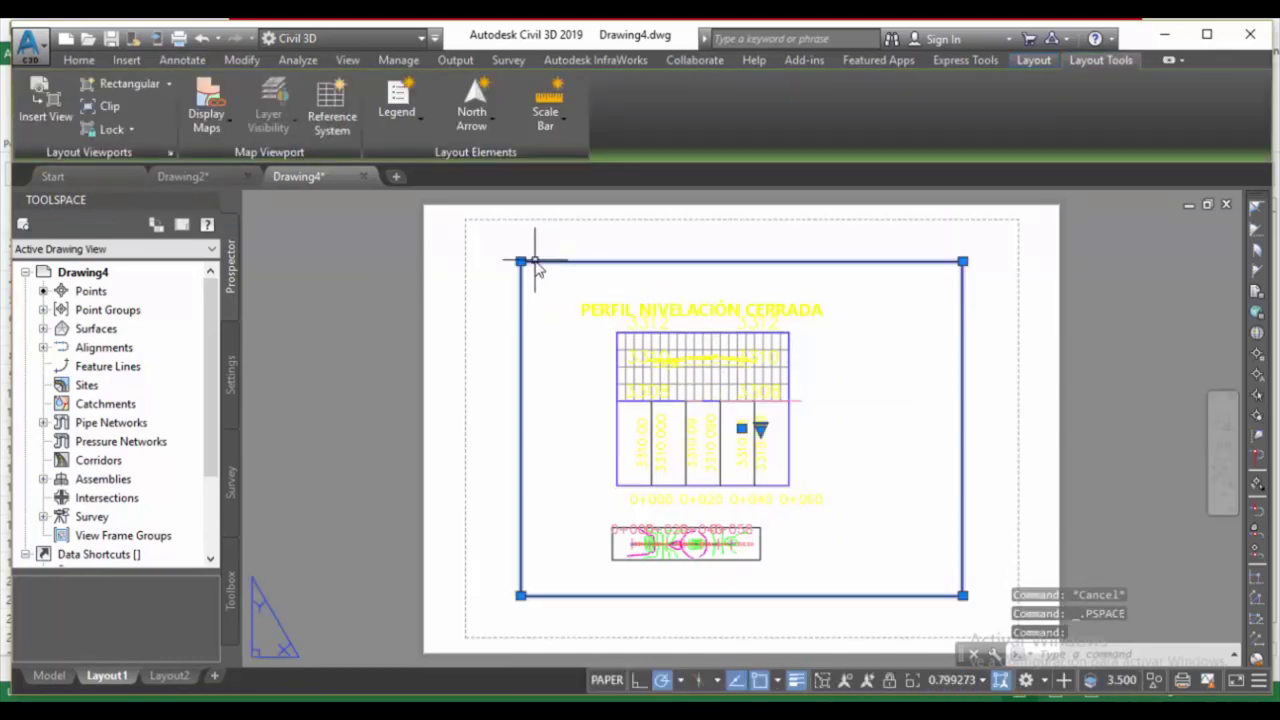
{"action": "left_click", "coordinate": [520, 261]}
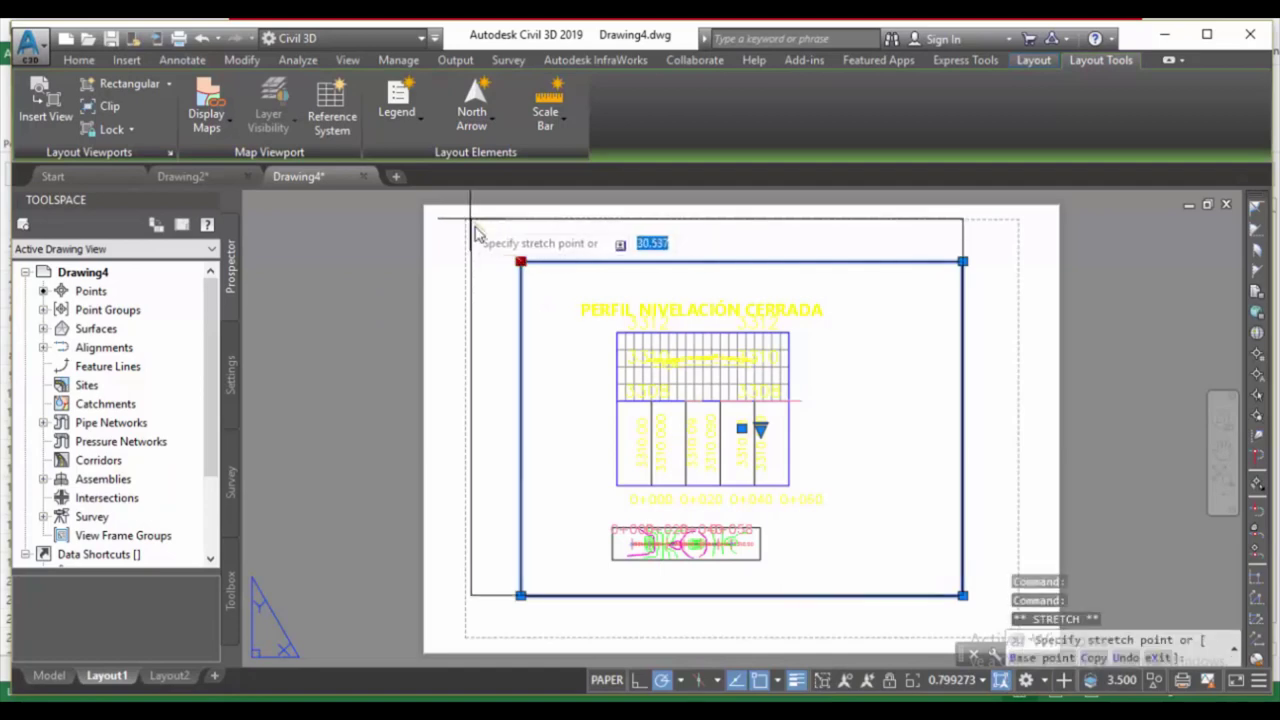
{"action": "left_click", "coordinate": [473, 228]}
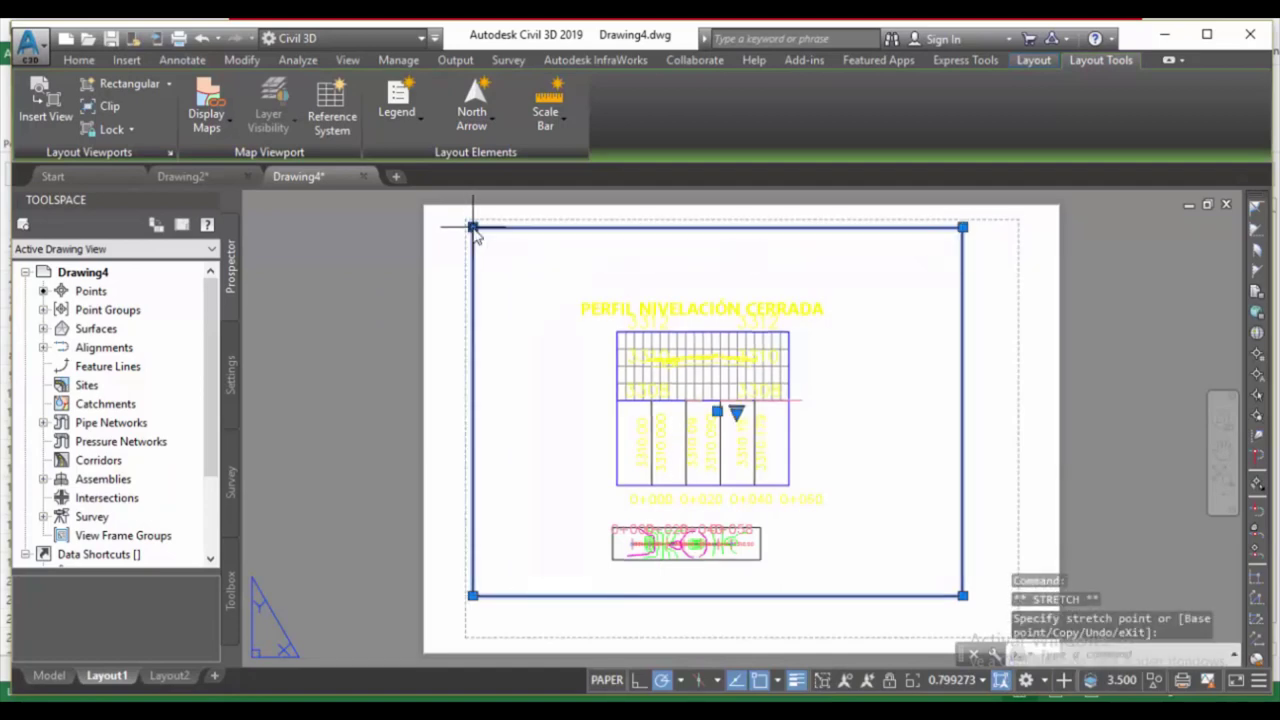
{"action": "left_click", "coordinate": [962, 596]}
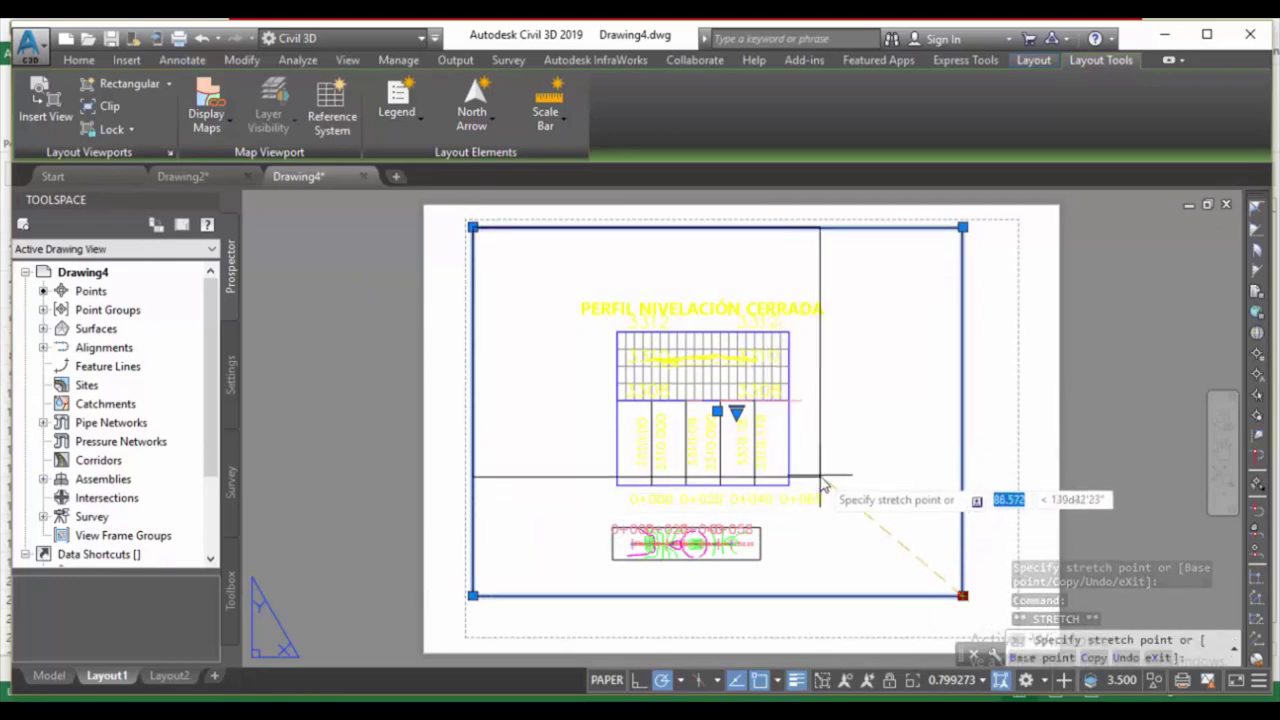
{"action": "left_click", "coordinate": [808, 446]}
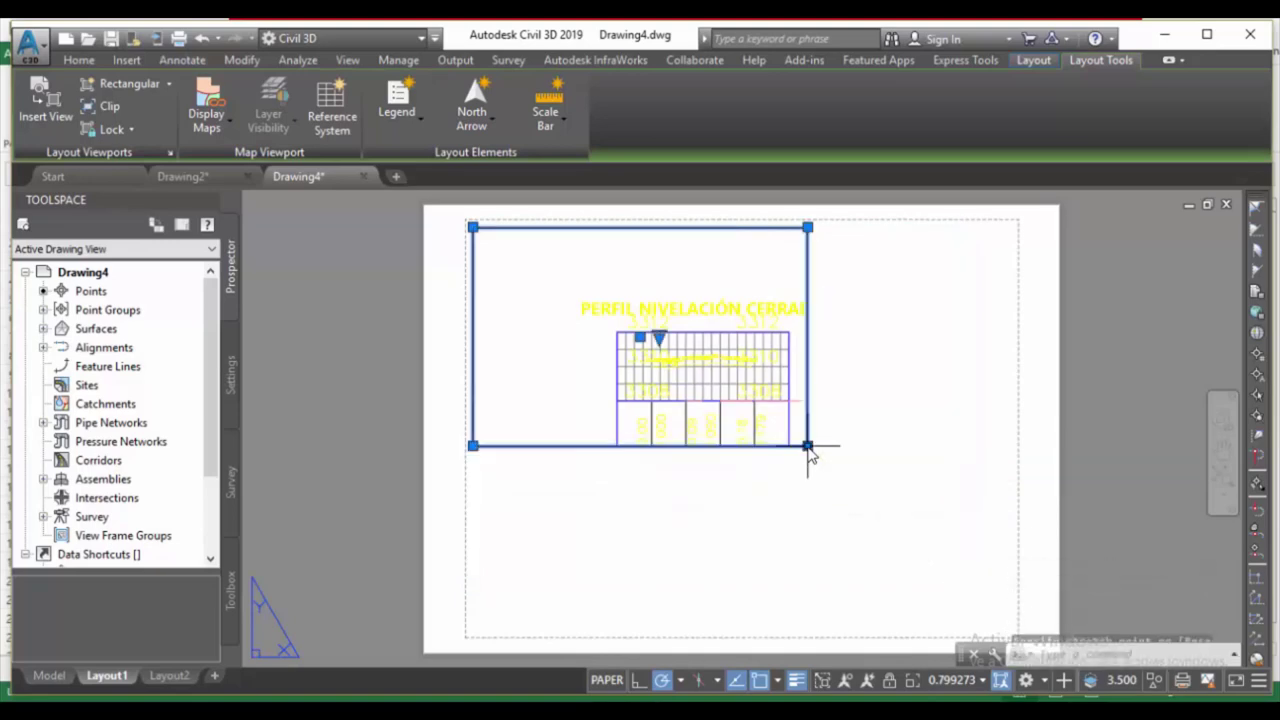
Set the viewport scale to 1:500 and position the closed-levelling profile within it, returning to paper space.
{"action": "double_click", "coordinate": [540, 288]}
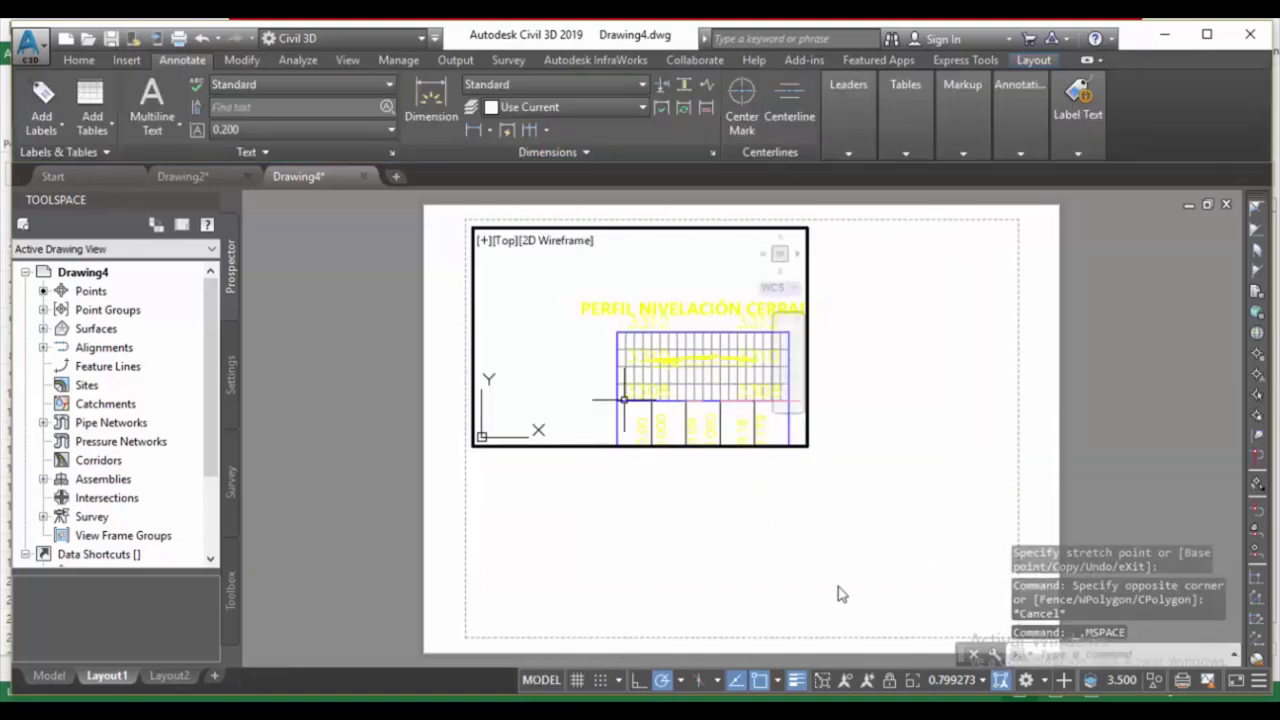
{"action": "left_click", "coordinate": [984, 680]}
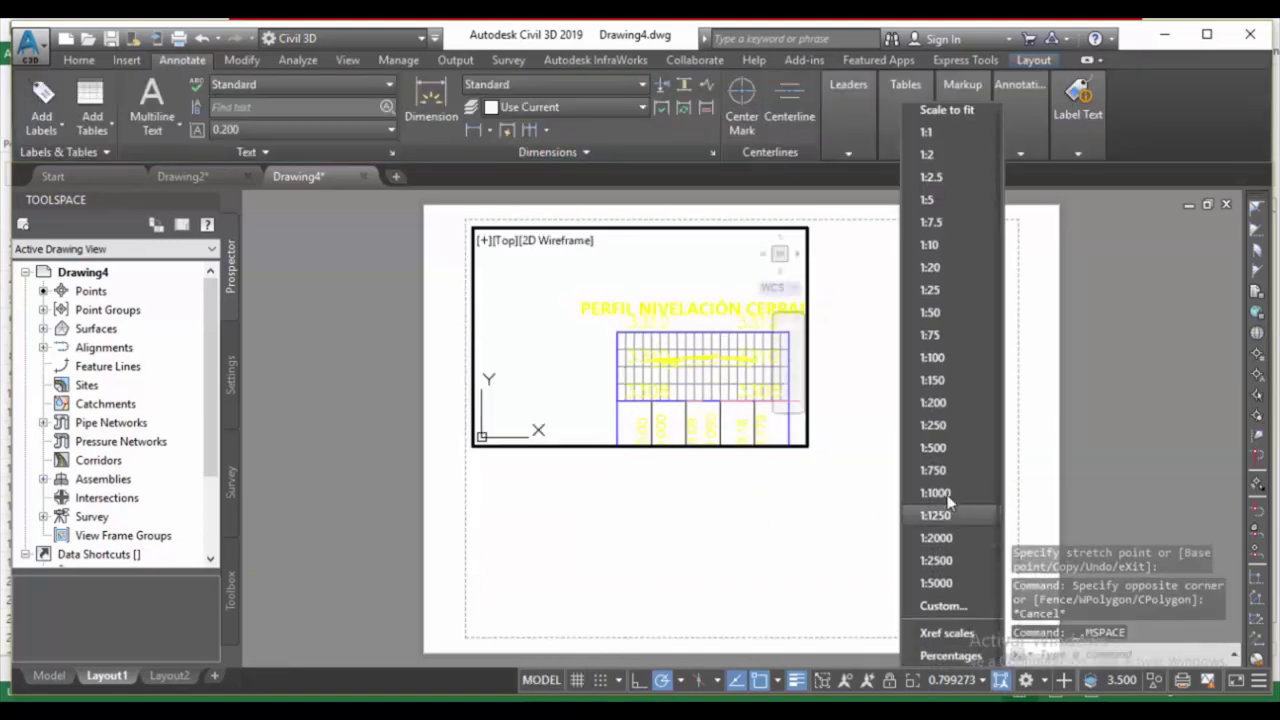
{"action": "left_click", "coordinate": [947, 452]}
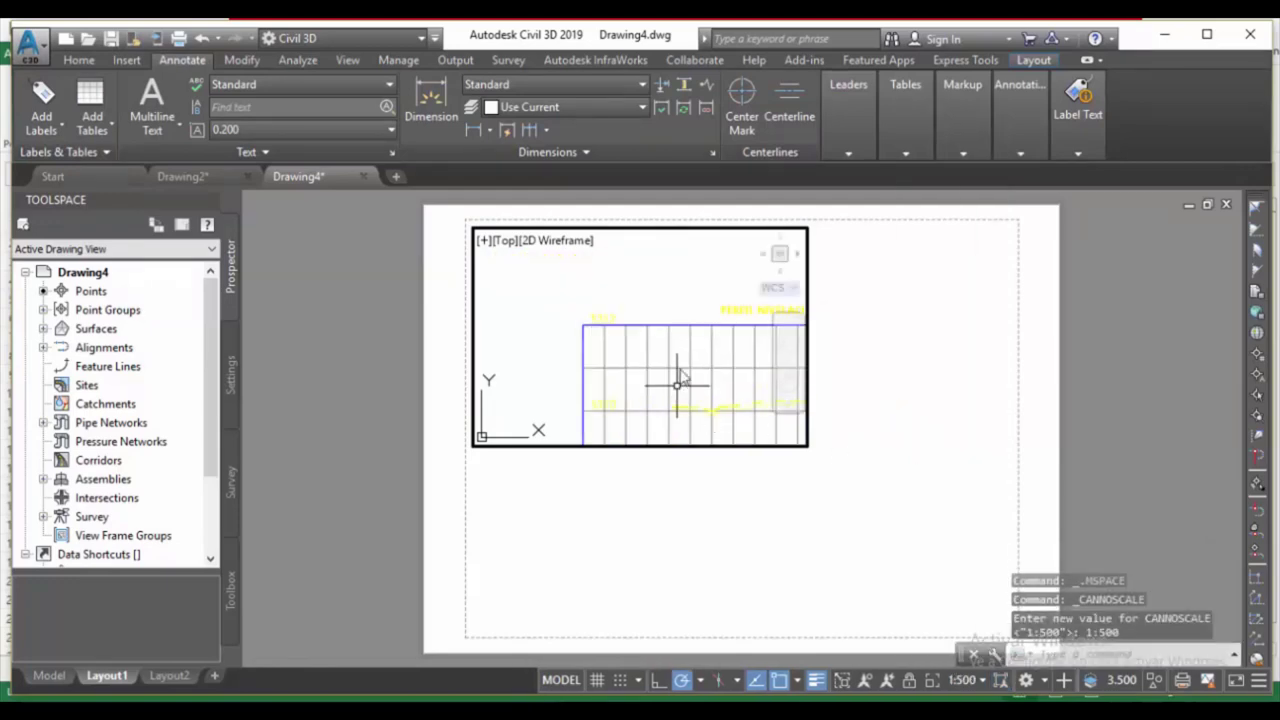
{"action": "middle_click_drag", "start_coordinate": [672, 330], "coordinate": [574, 252]}
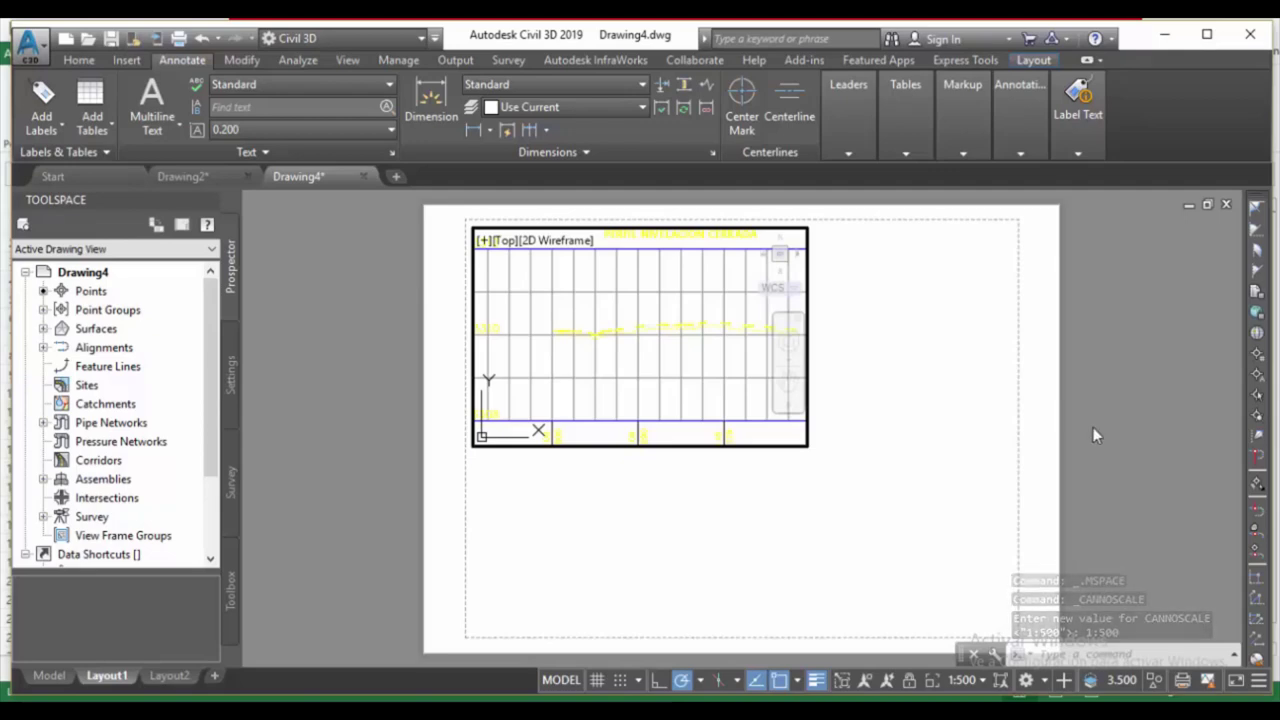
{"action": "double_click", "coordinate": [771, 452]}
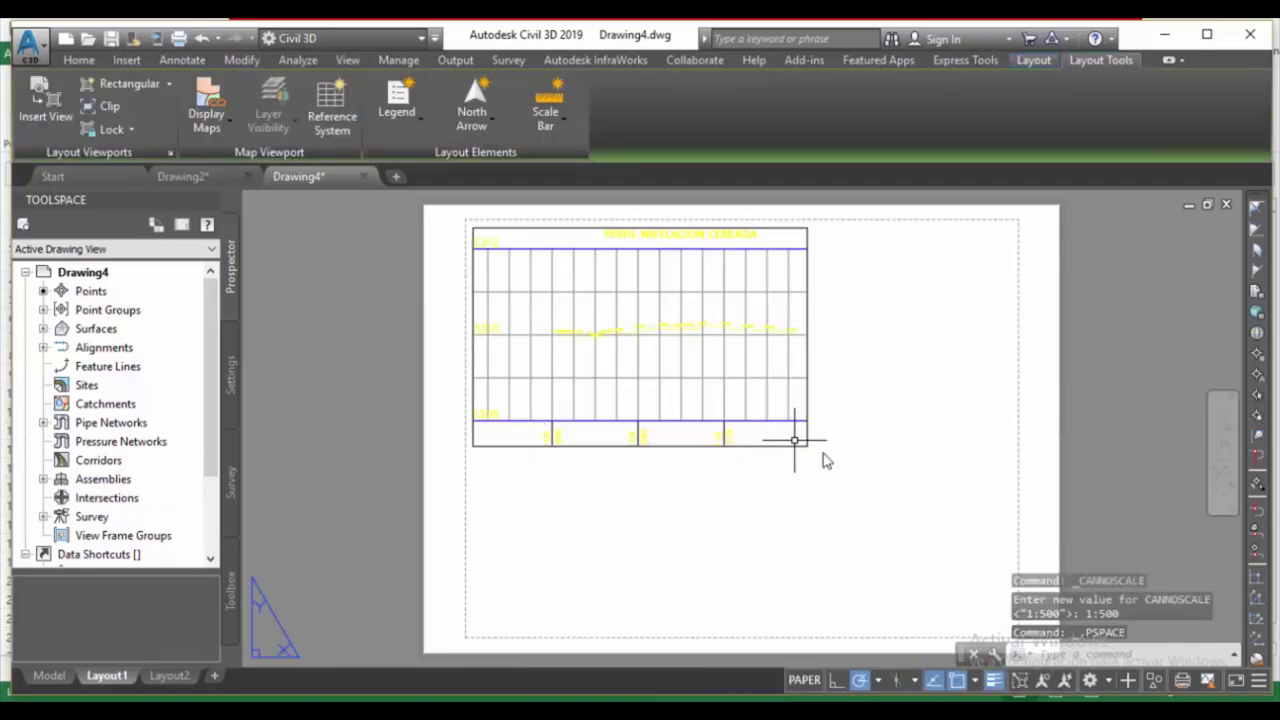
Enlarge the profile viewport downward and to the right so the full data band and station labels fit inside it.
{"action": "left_click", "coordinate": [794, 445]}
{"action": "left_click", "coordinate": [807, 445]}
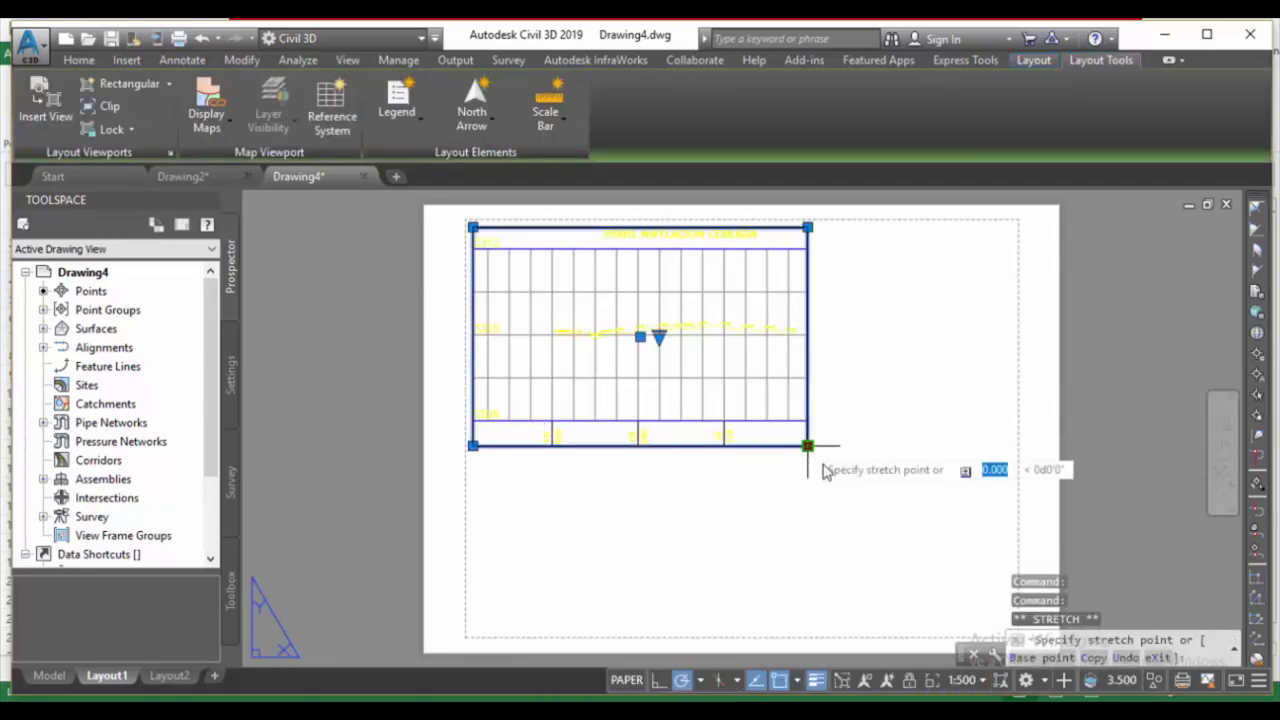
{"action": "left_click", "coordinate": [842, 531]}
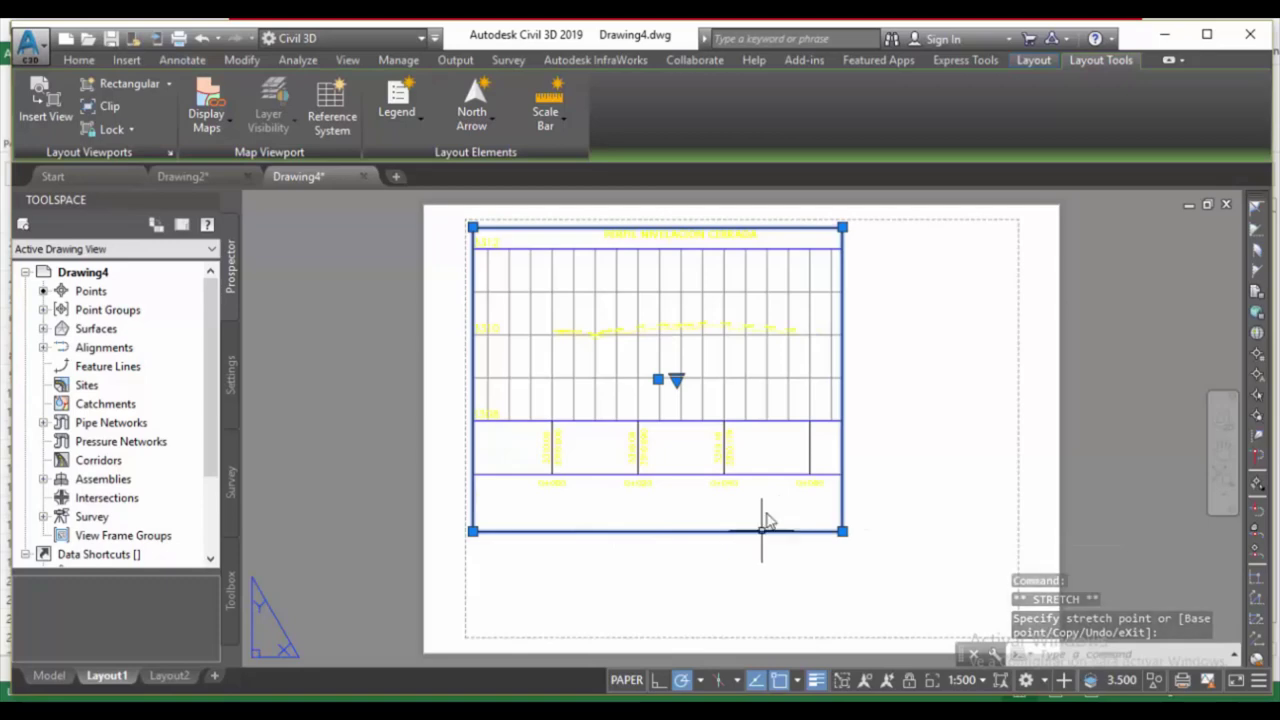
{"action": "key", "text": "Escape"}
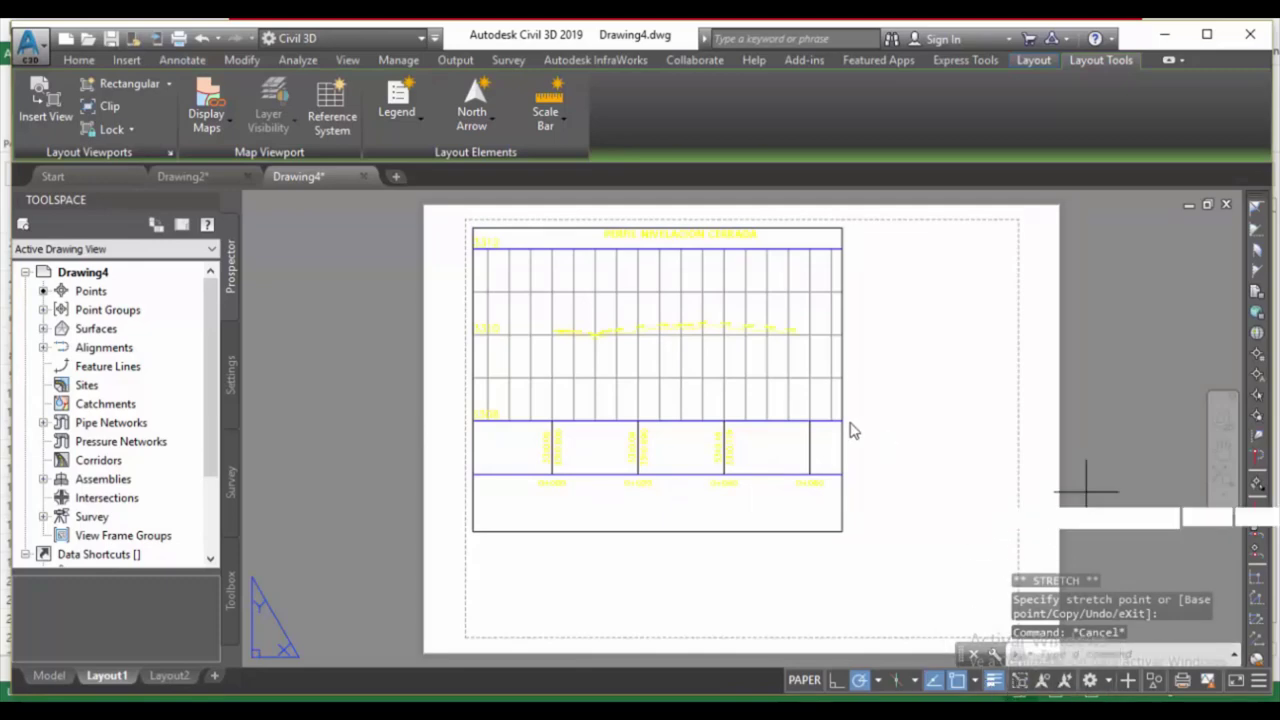
Check the scale assigned to the profile viewport, returning to paper space.
{"action": "double_click", "coordinate": [663, 375]}
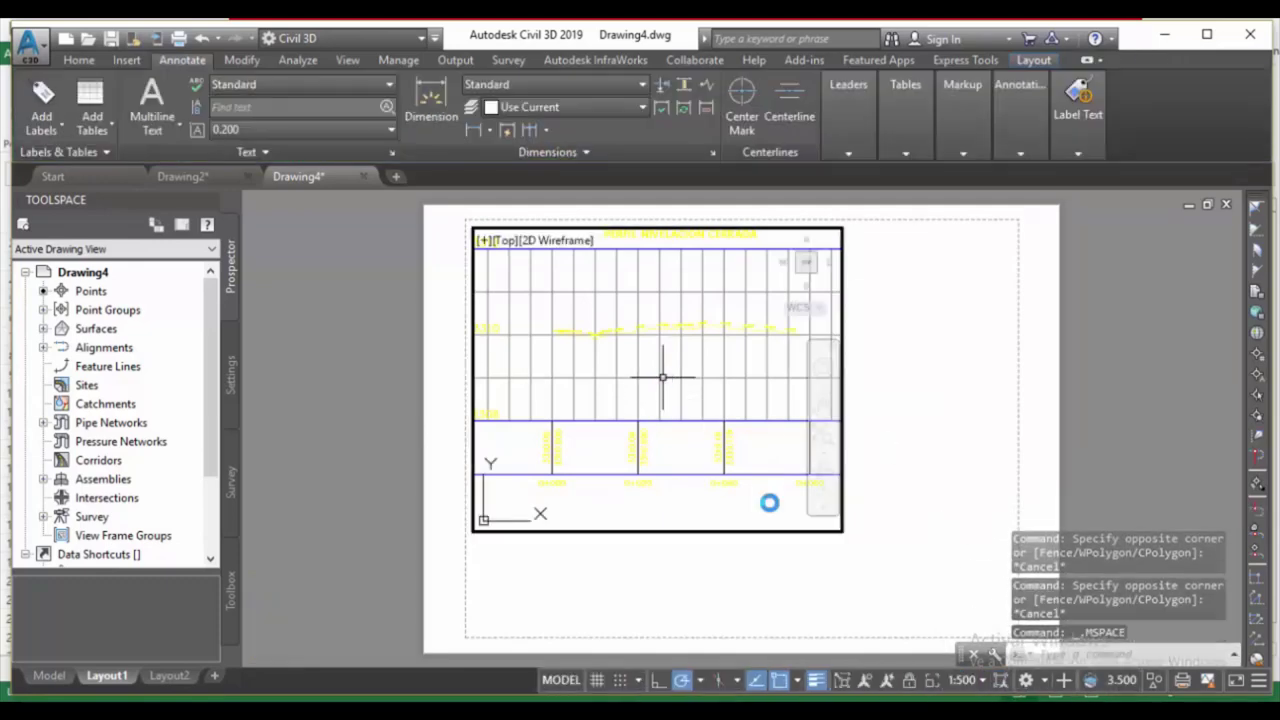
{"action": "left_click", "coordinate": [982, 681]}
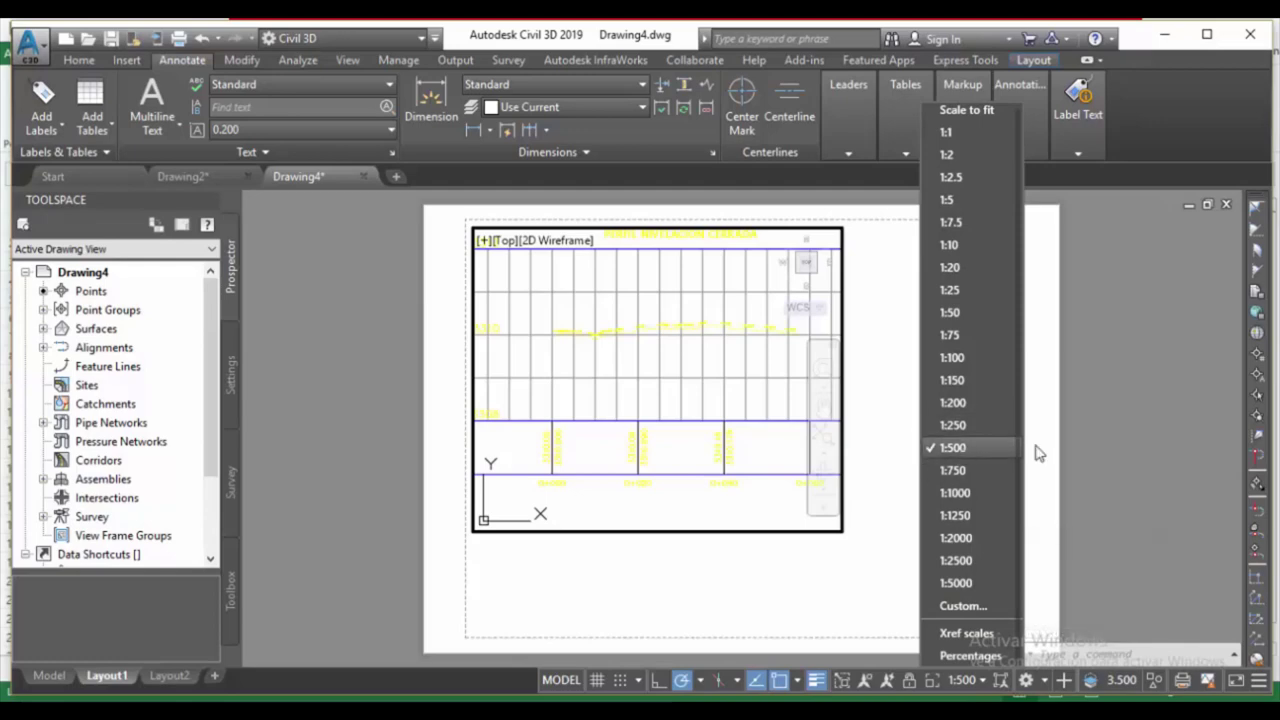
{"action": "key", "text": "Escape"}
{"action": "key", "text": "Escape"}
{"action": "key", "text": "Escape"}
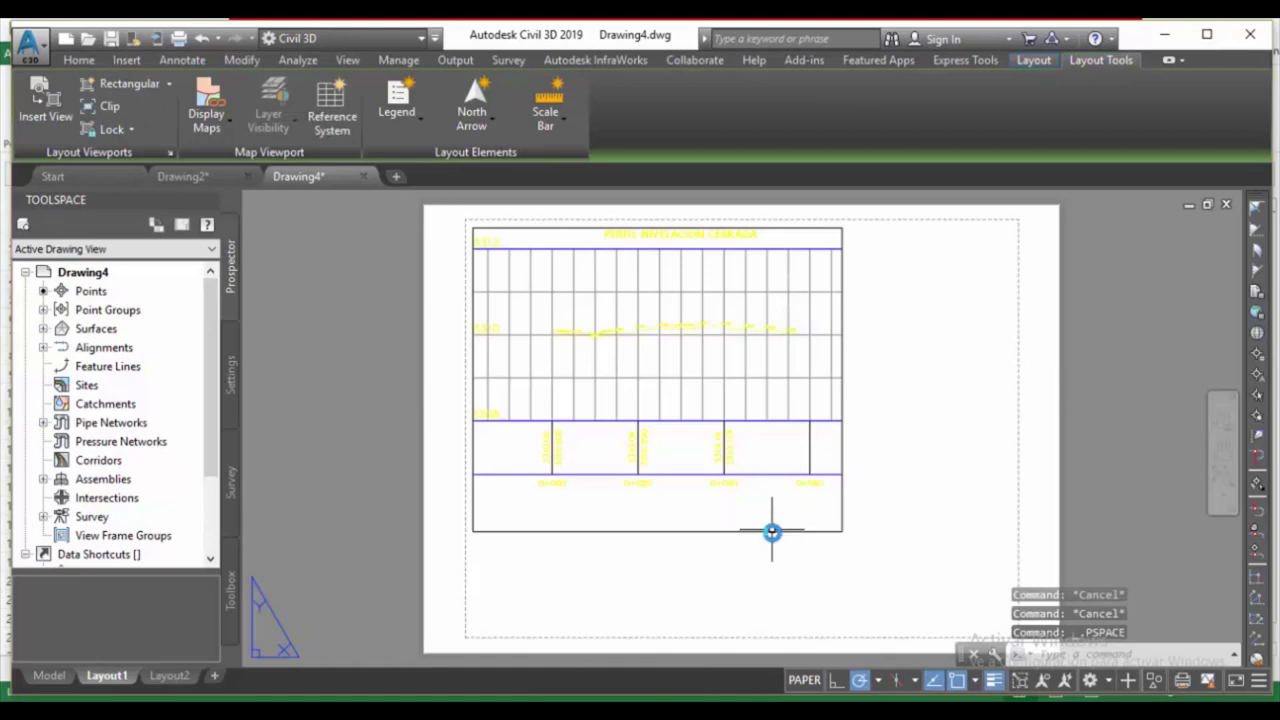
Widen the profile viewport to include the right elevation axis and raise its lower edge to just below the station labels.
{"action": "left_click", "coordinate": [772, 531]}
{"action": "left_click", "coordinate": [842, 531]}
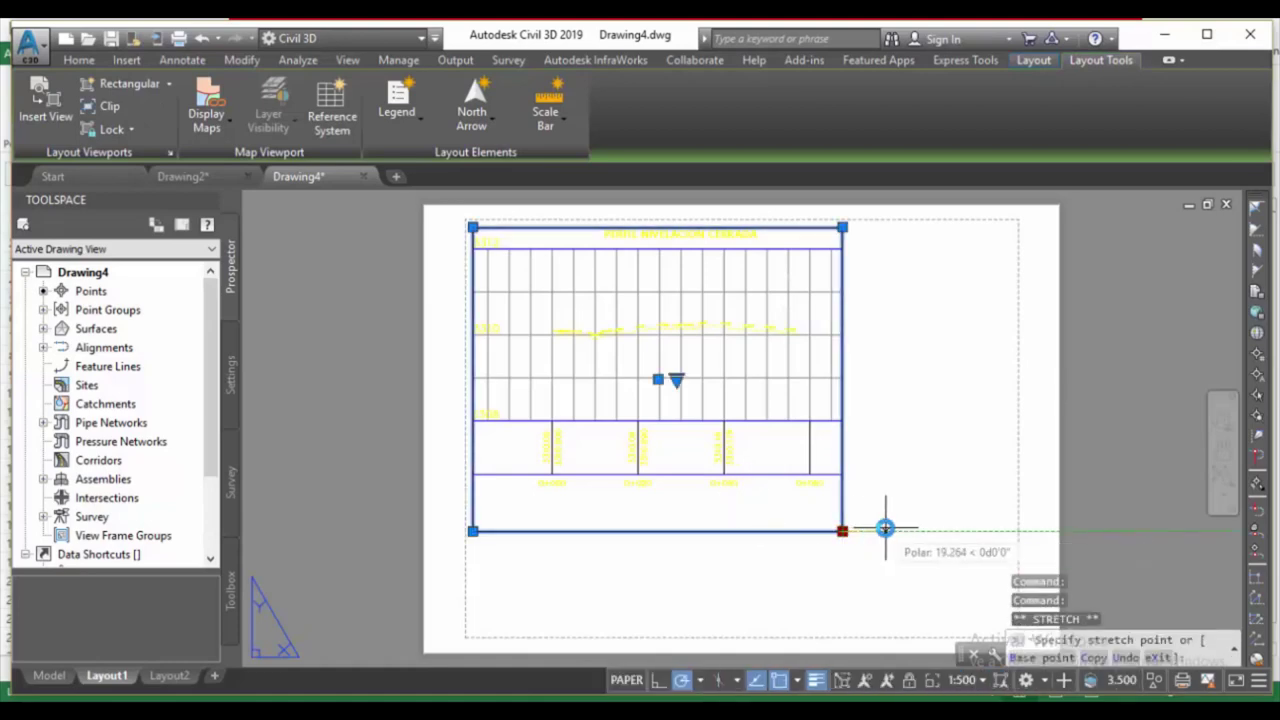
{"action": "left_click", "coordinate": [885, 528]}
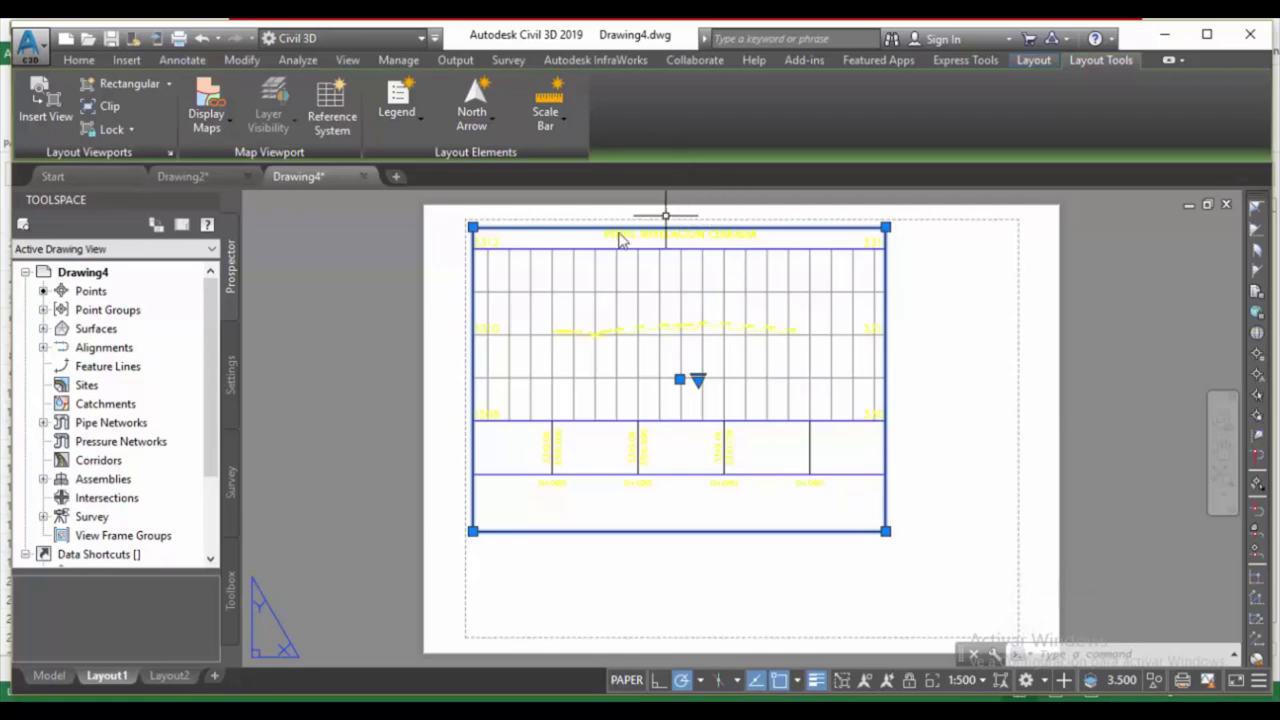
{"action": "left_click", "coordinate": [885, 531]}
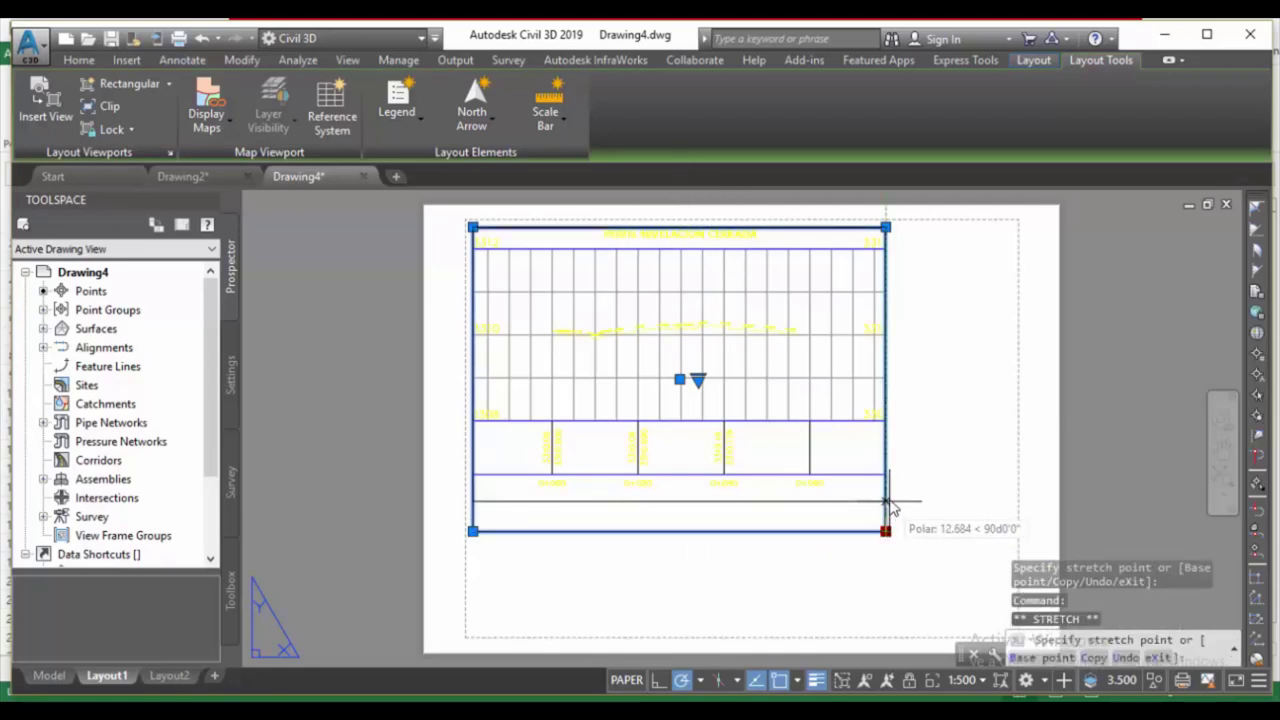
{"action": "left_click", "coordinate": [885, 498]}
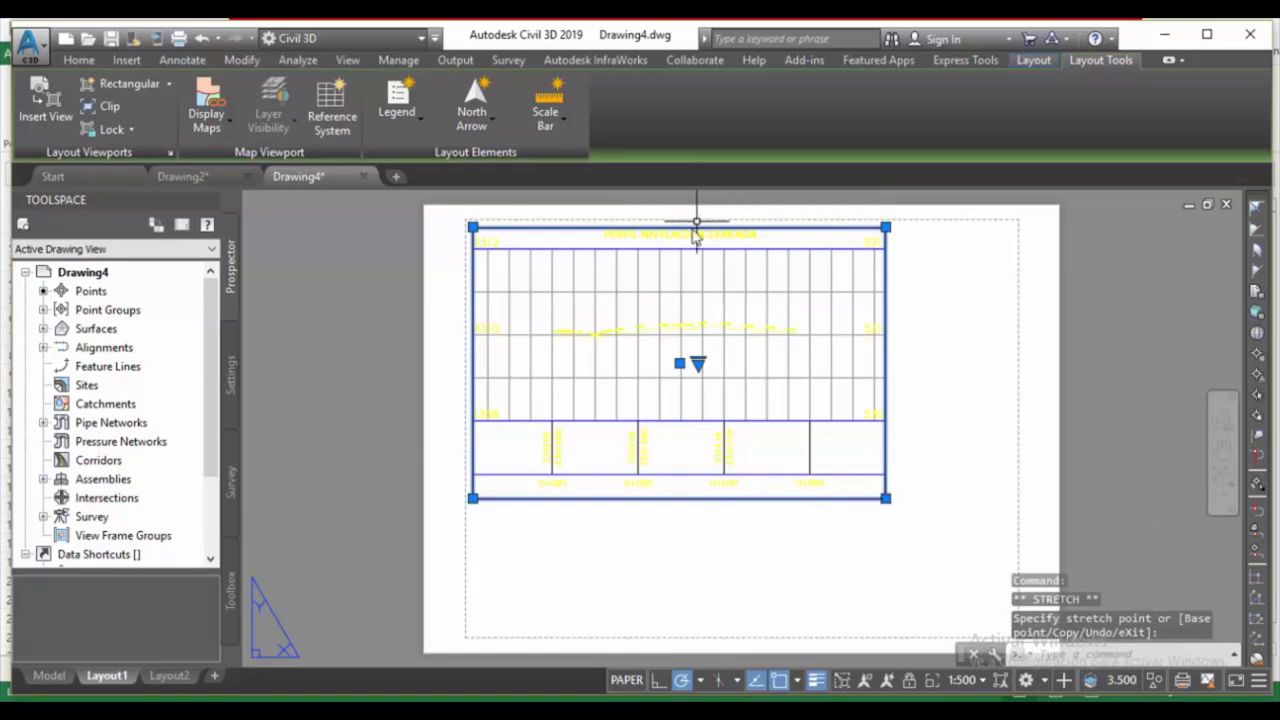
{"action": "key", "text": "Escape"}
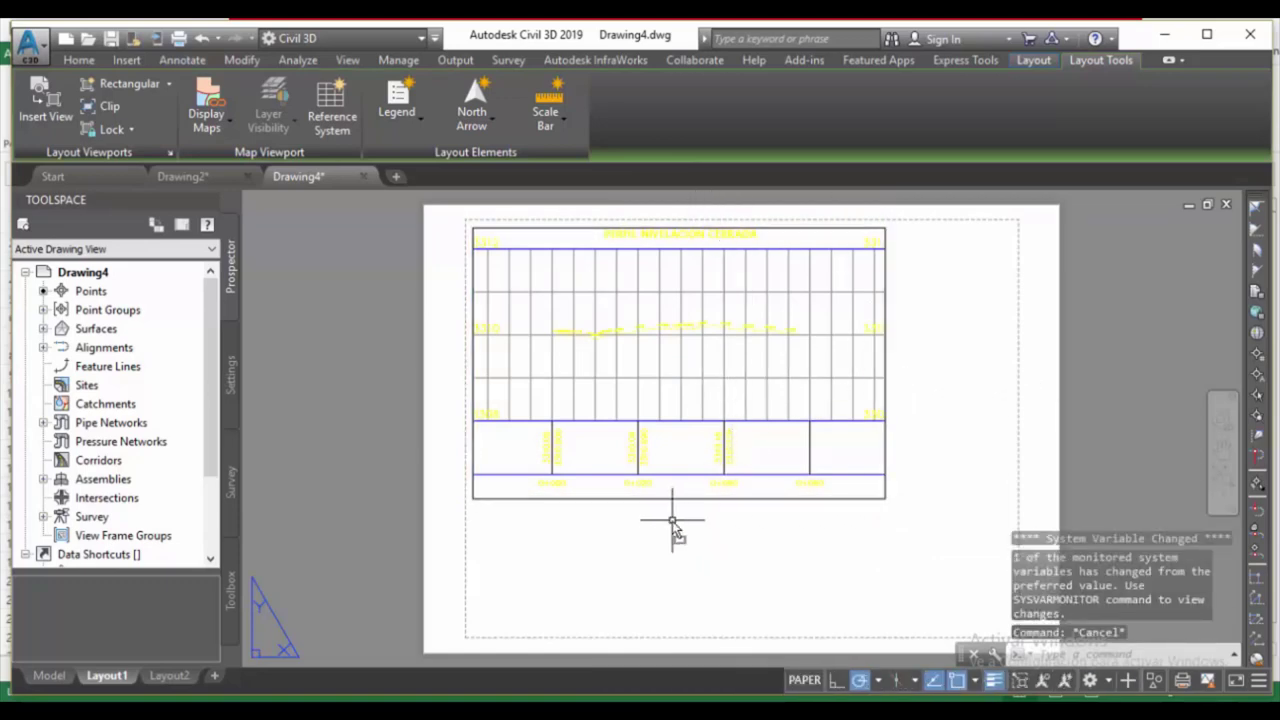
Create a second rectangular viewport in the empty paper space to the right of the sheet.
{"action": "scroll", "coordinate": [972, 365], "scroll_direction": "down", "scroll_amount": 3}
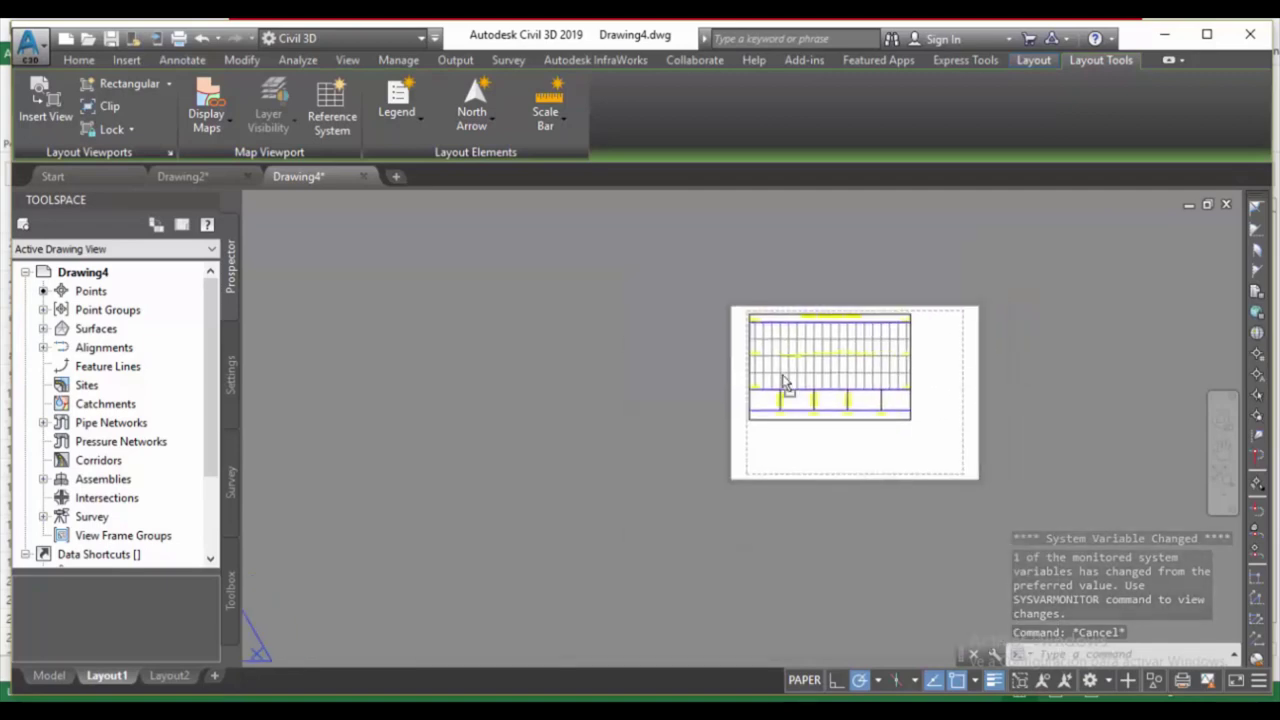
{"action": "middle_click_drag", "start_coordinate": [972, 365], "coordinate": [620, 349]}
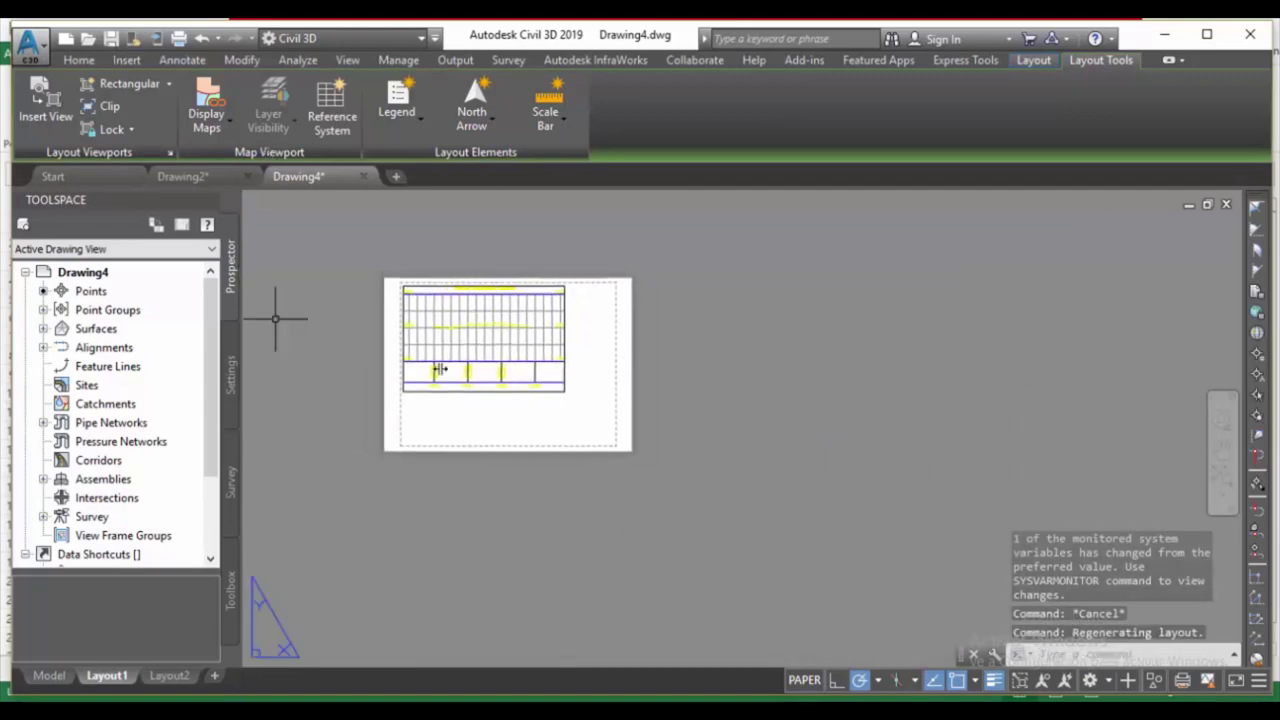
{"action": "type", "text": "mv"}
{"action": "key", "text": "Return"}
{"action": "left_click", "coordinate": [678, 263]}
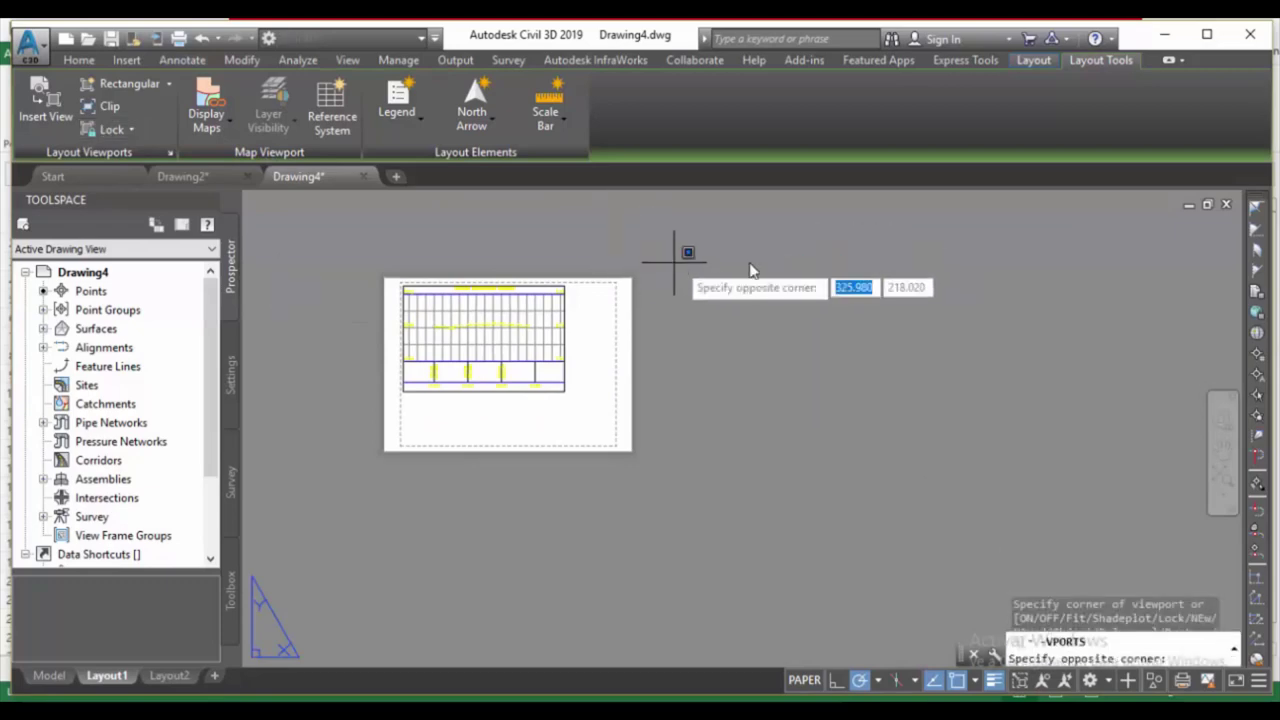
{"action": "left_click", "coordinate": [1057, 461]}
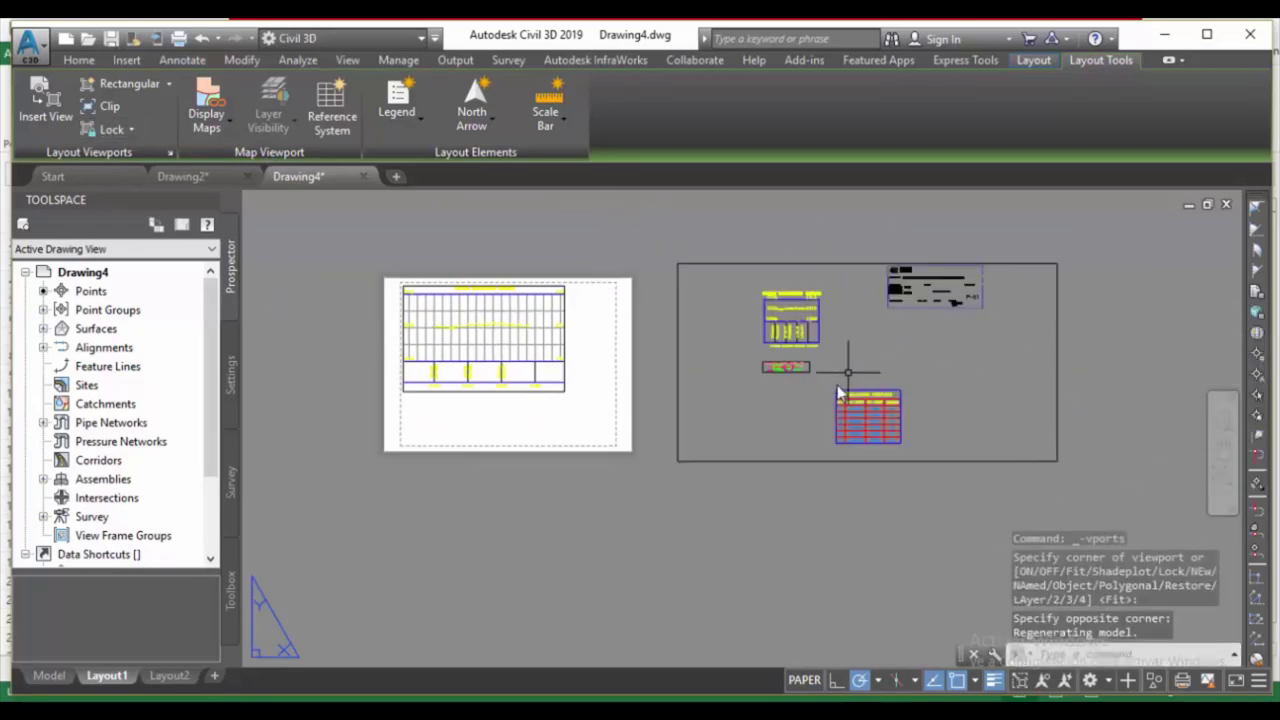
Set the new viewport's scale to 1:500 and centre the surface plan in it, returning to paper space.
{"action": "double_click", "coordinate": [777, 385]}
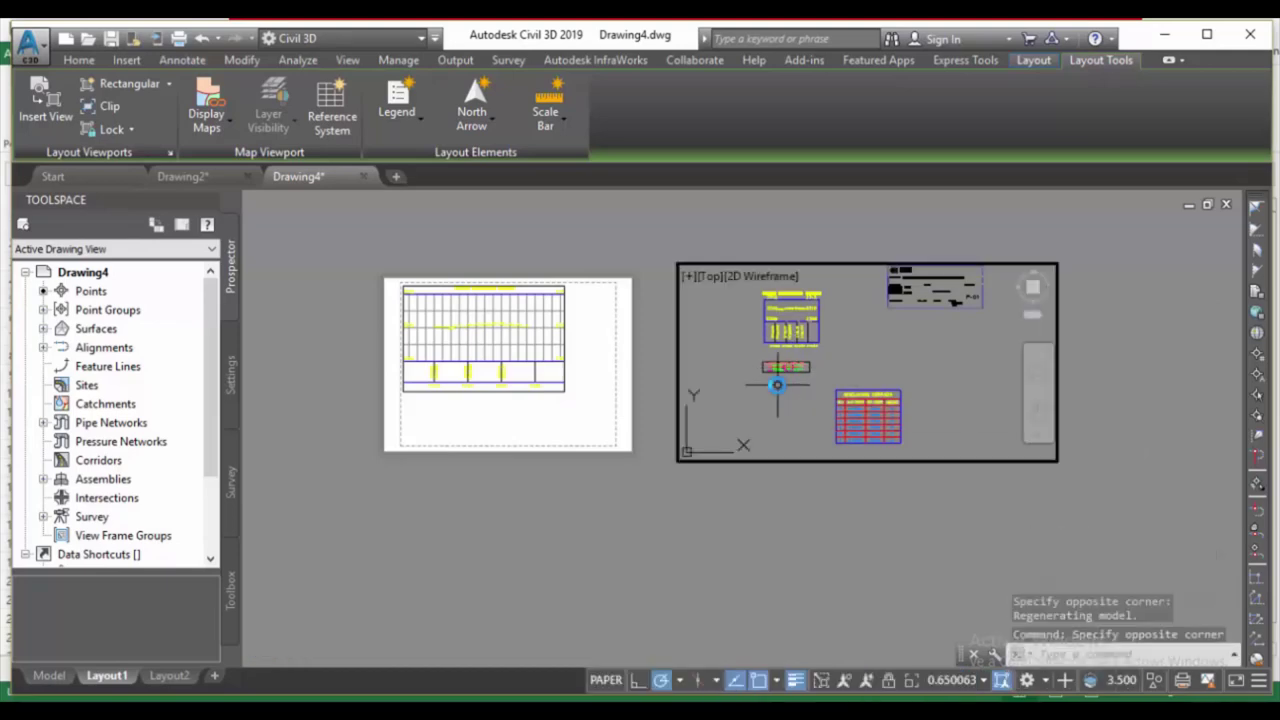
{"action": "left_click", "coordinate": [988, 681]}
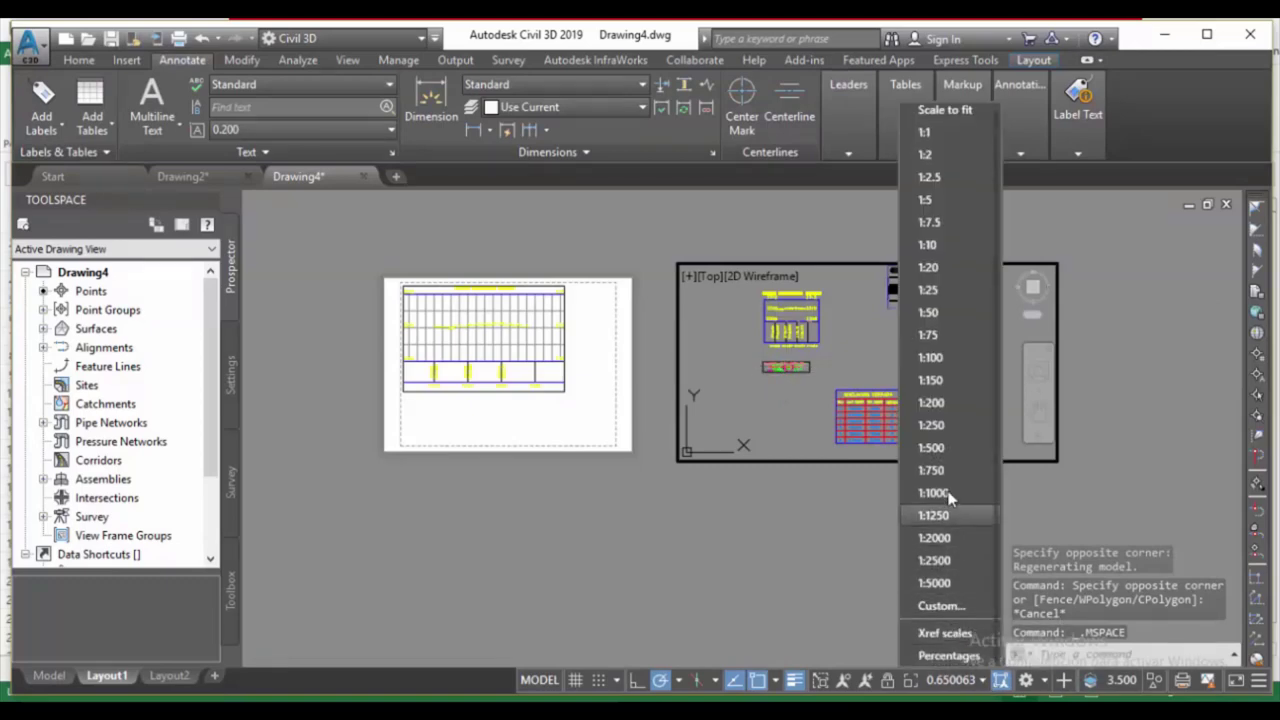
{"action": "left_click", "coordinate": [931, 448]}
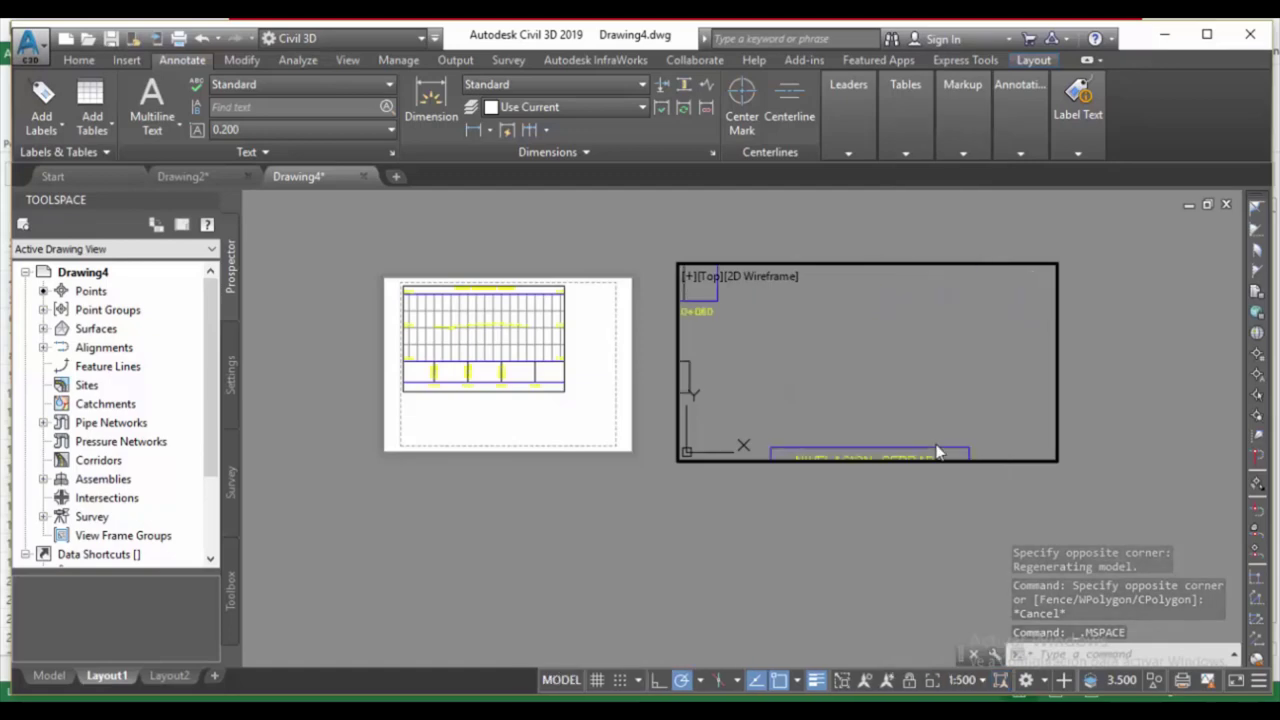
{"action": "middle_click_drag", "start_coordinate": [782, 390], "coordinate": [928, 381]}
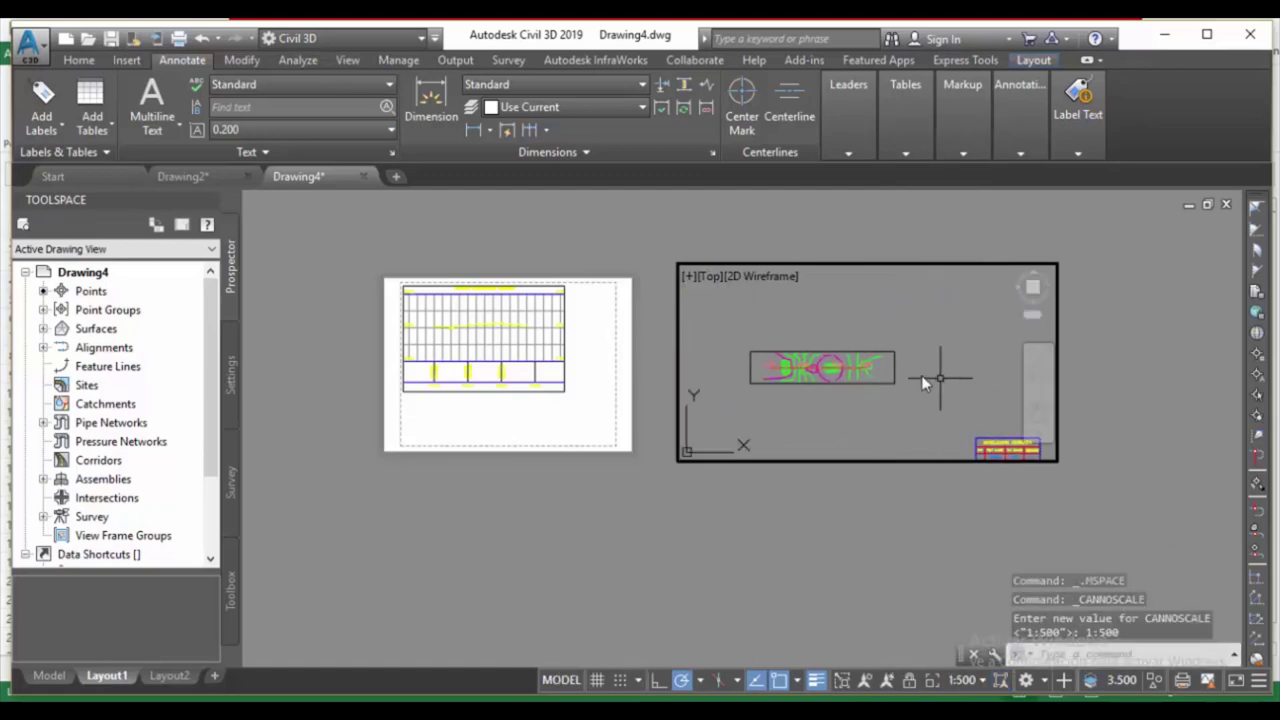
{"action": "middle_click_drag", "start_coordinate": [829, 368], "coordinate": [843, 382]}
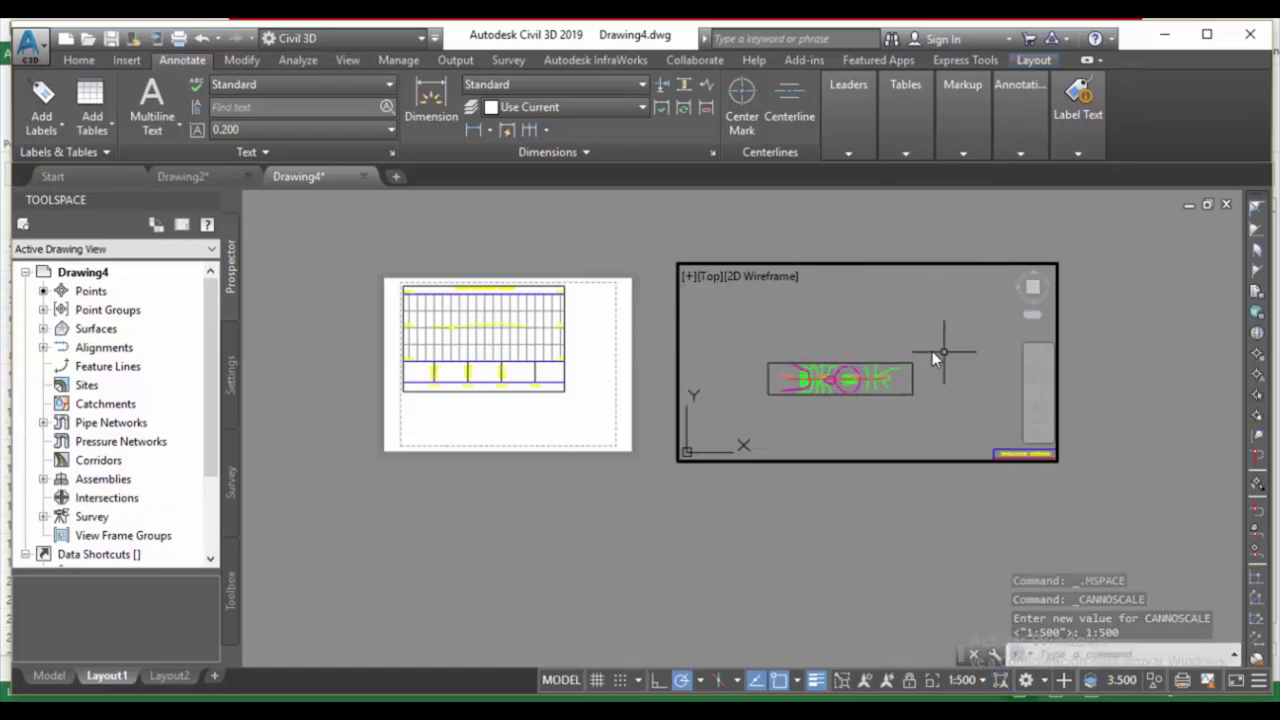
{"action": "double_click", "coordinate": [1157, 410]}
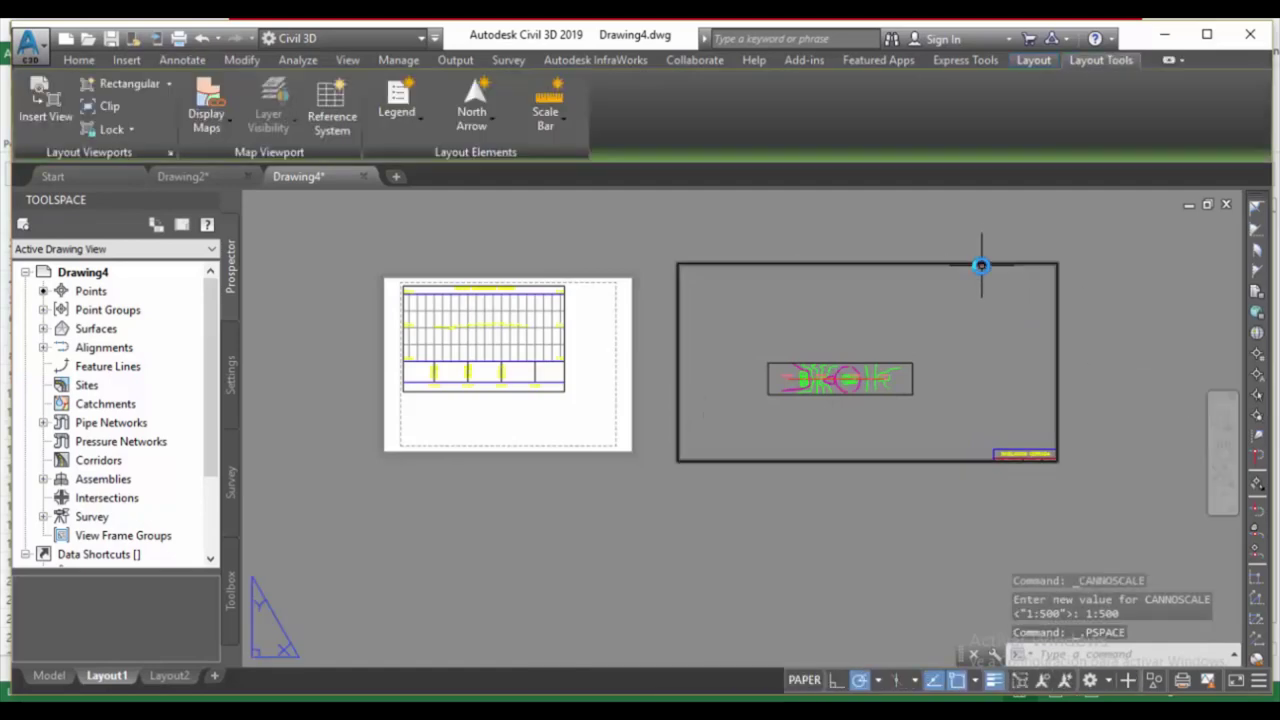
Crop the second viewport to the surface plan's frame and move it onto the sheet below the profile viewport.
{"action": "left_click", "coordinate": [983, 264]}
{"action": "left_click", "coordinate": [1053, 270]}
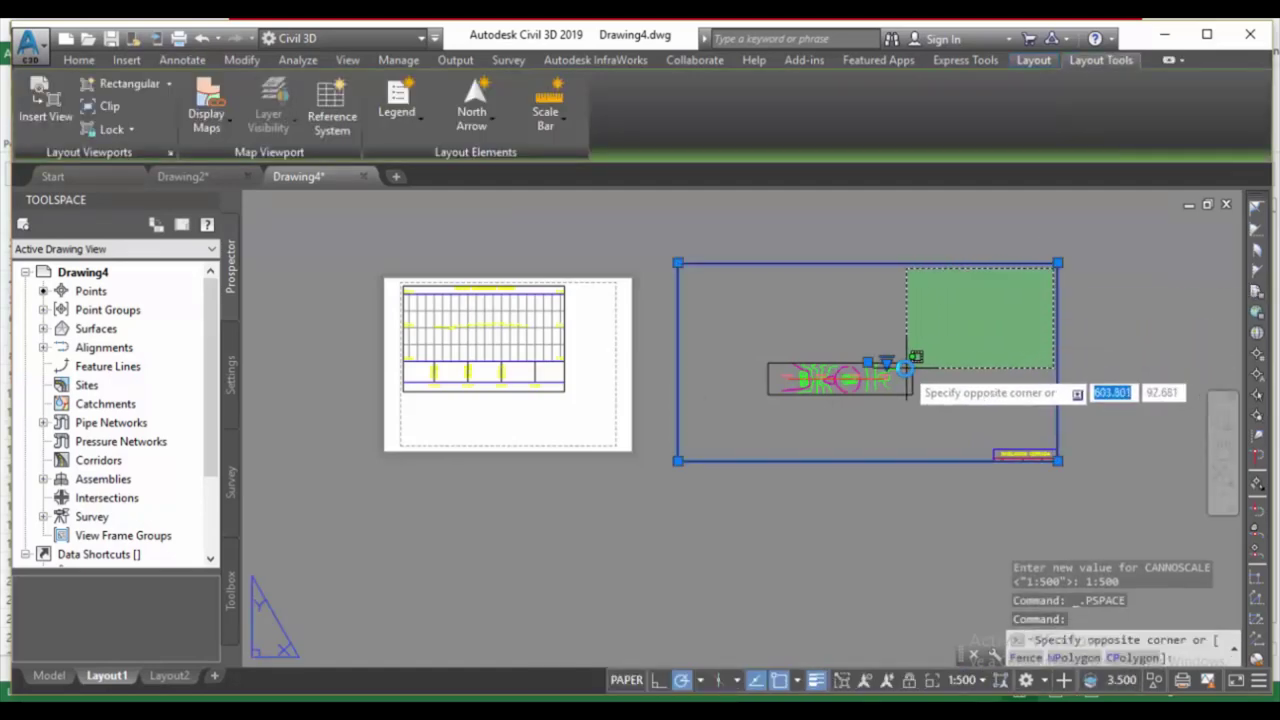
{"action": "left_click", "coordinate": [910, 360]}
{"action": "left_click", "coordinate": [1055, 261]}
{"action": "left_click", "coordinate": [1055, 263]}
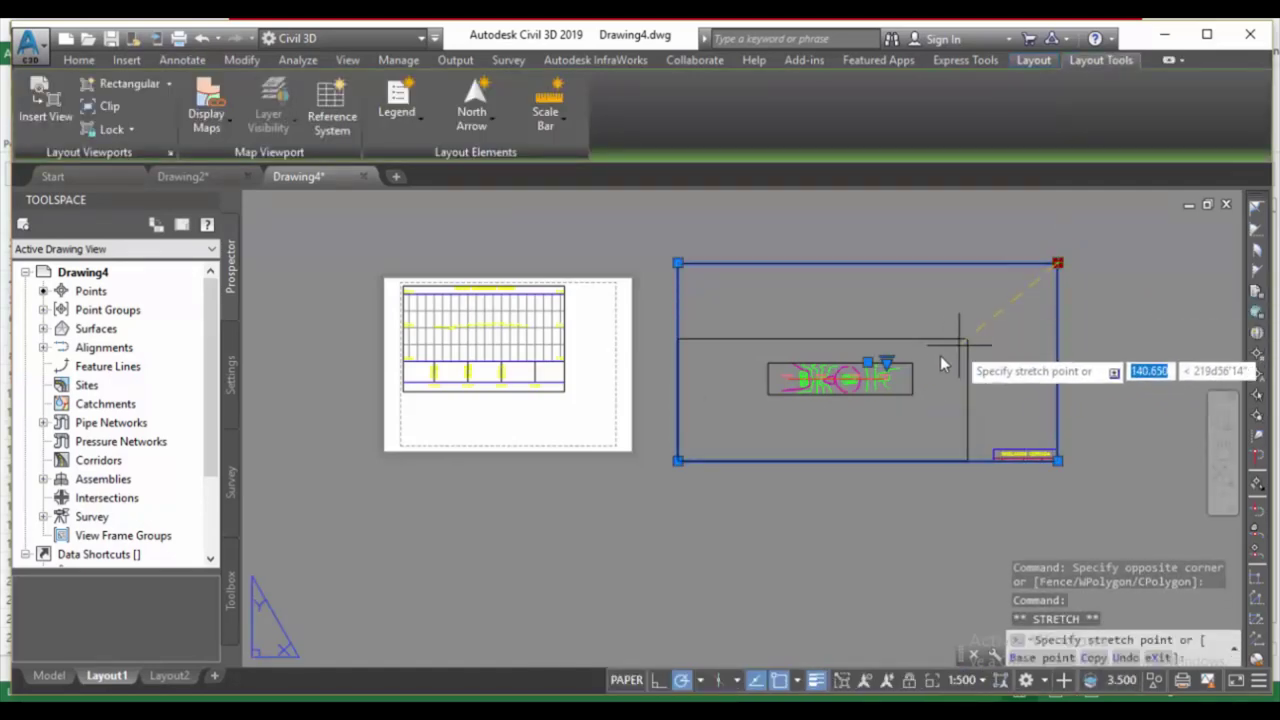
{"action": "left_click", "coordinate": [913, 362]}
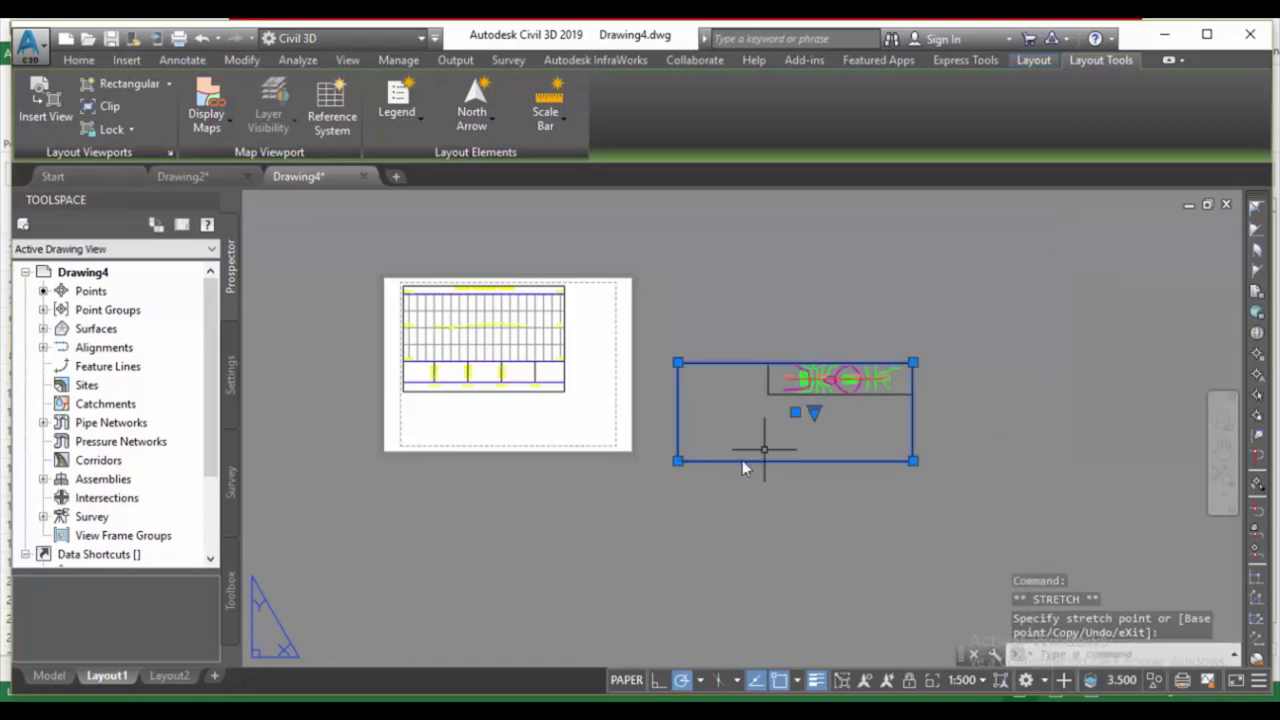
{"action": "left_click", "coordinate": [678, 461]}
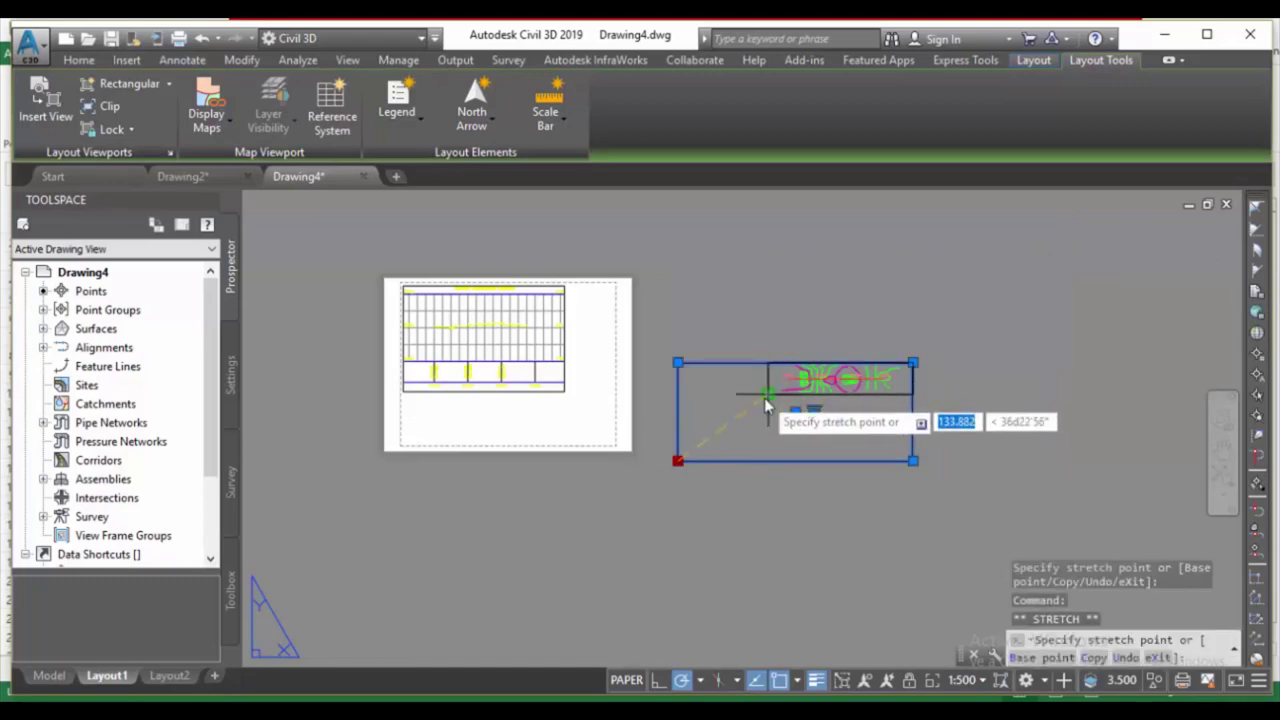
{"action": "left_click", "coordinate": [768, 394]}
{"action": "key", "text": "Escape"}
{"action": "key", "text": "Escape"}
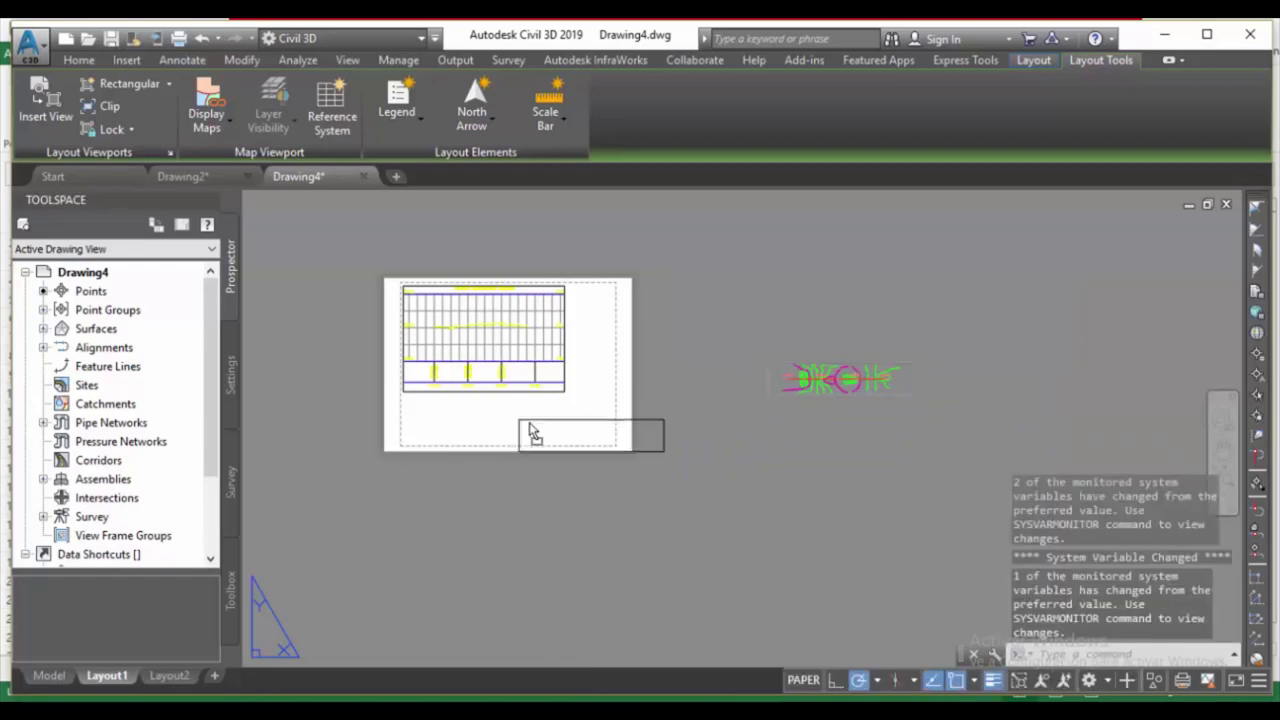
{"action": "left_click_drag", "start_coordinate": [440, 405], "coordinate": [423, 410]}
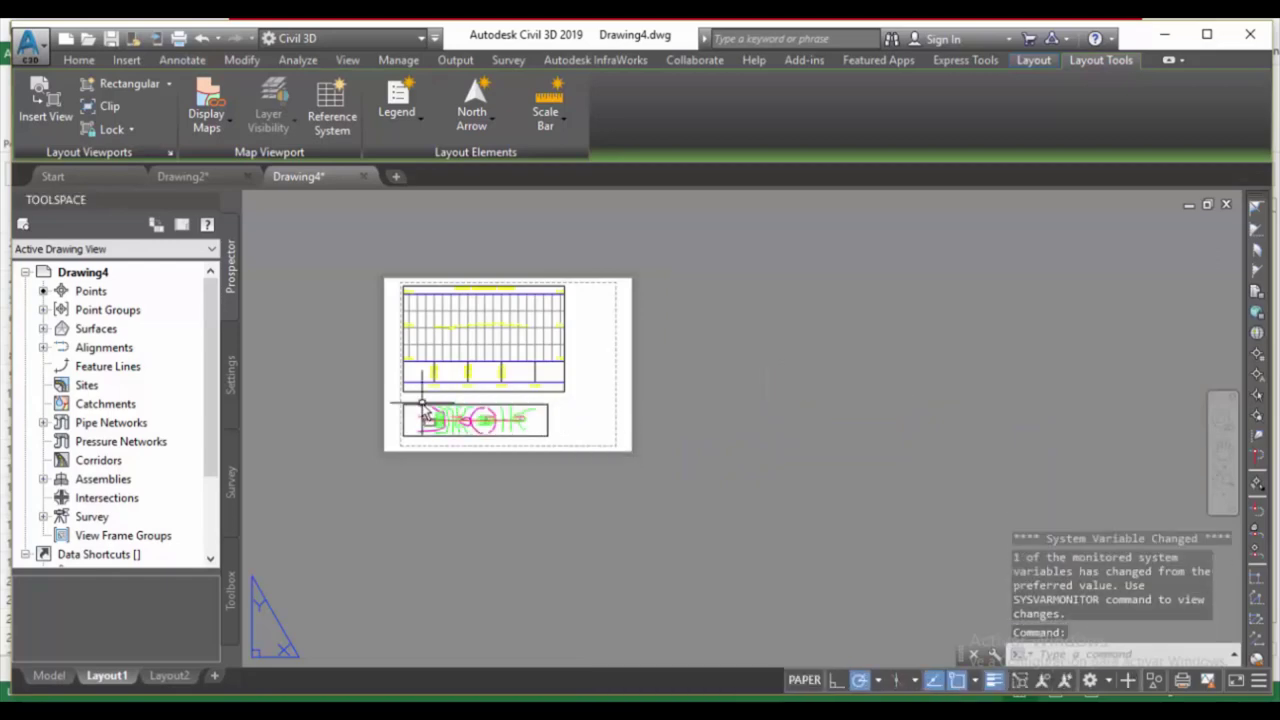
{"action": "key", "text": "Escape"}
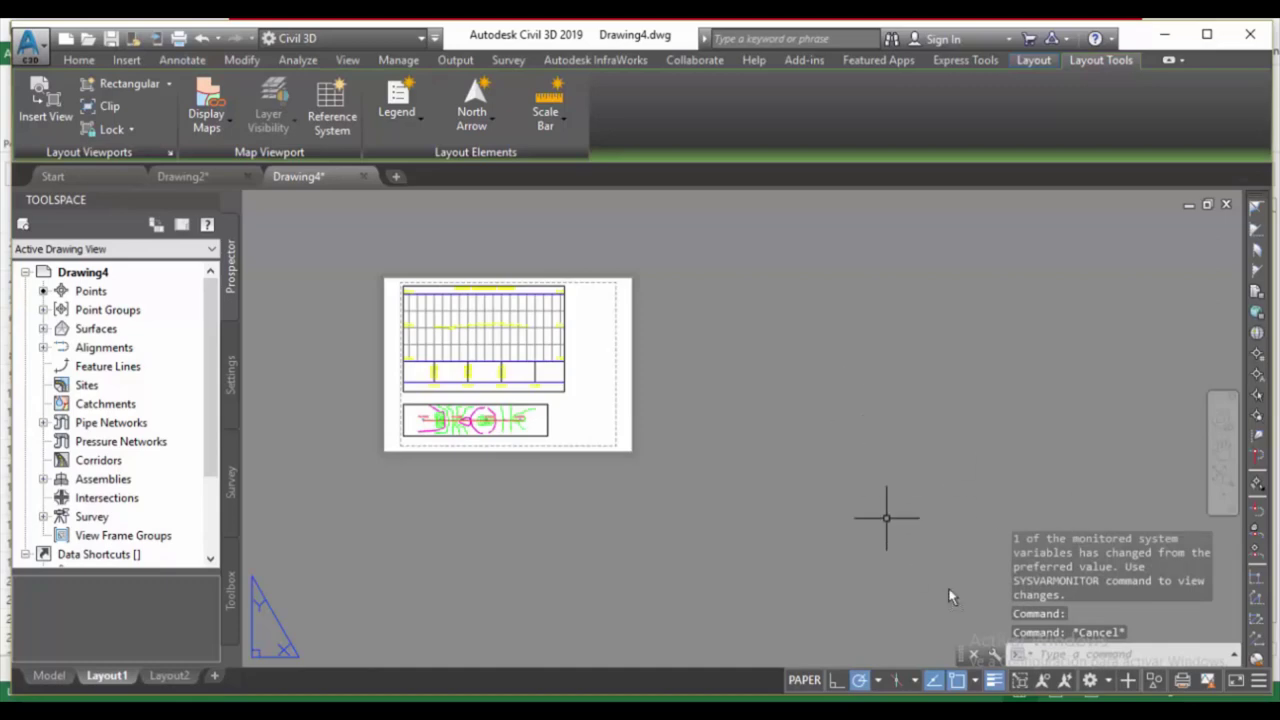
Create a third rectangular viewport beside the sheet, showing all model objects.
{"action": "left_click", "coordinate": [145, 88]}
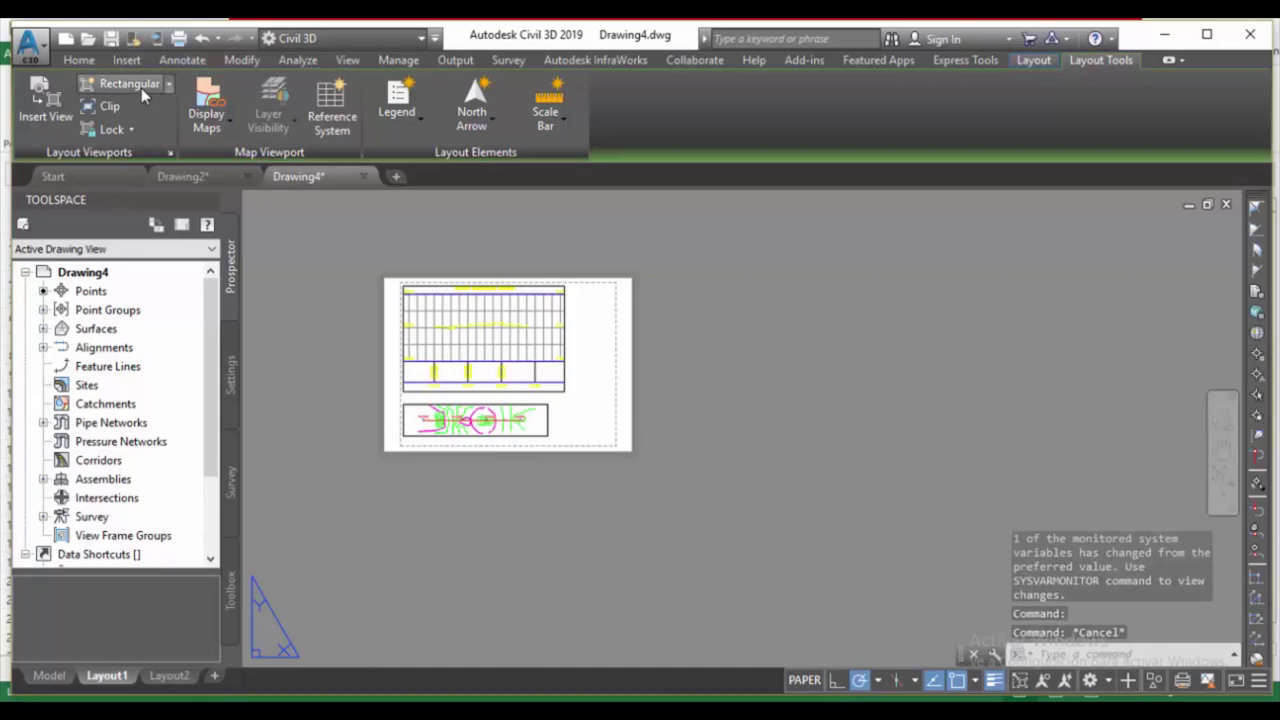
{"action": "left_click", "coordinate": [669, 237]}
{"action": "left_click", "coordinate": [1087, 457]}
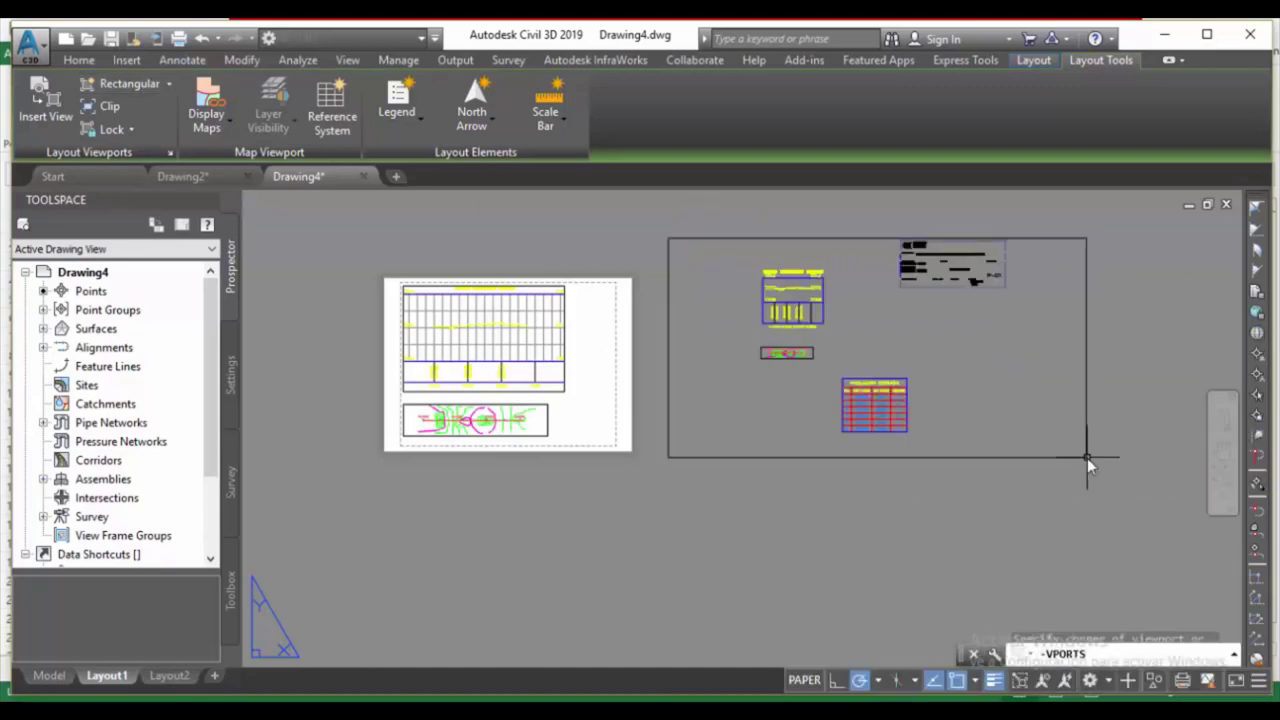
Crop the third viewport to the point table's outline and move it onto the sheet to the right of the profile viewport.
{"action": "left_click", "coordinate": [966, 403]}
{"action": "left_click", "coordinate": [940, 465]}
{"action": "left_click", "coordinate": [1087, 237]}
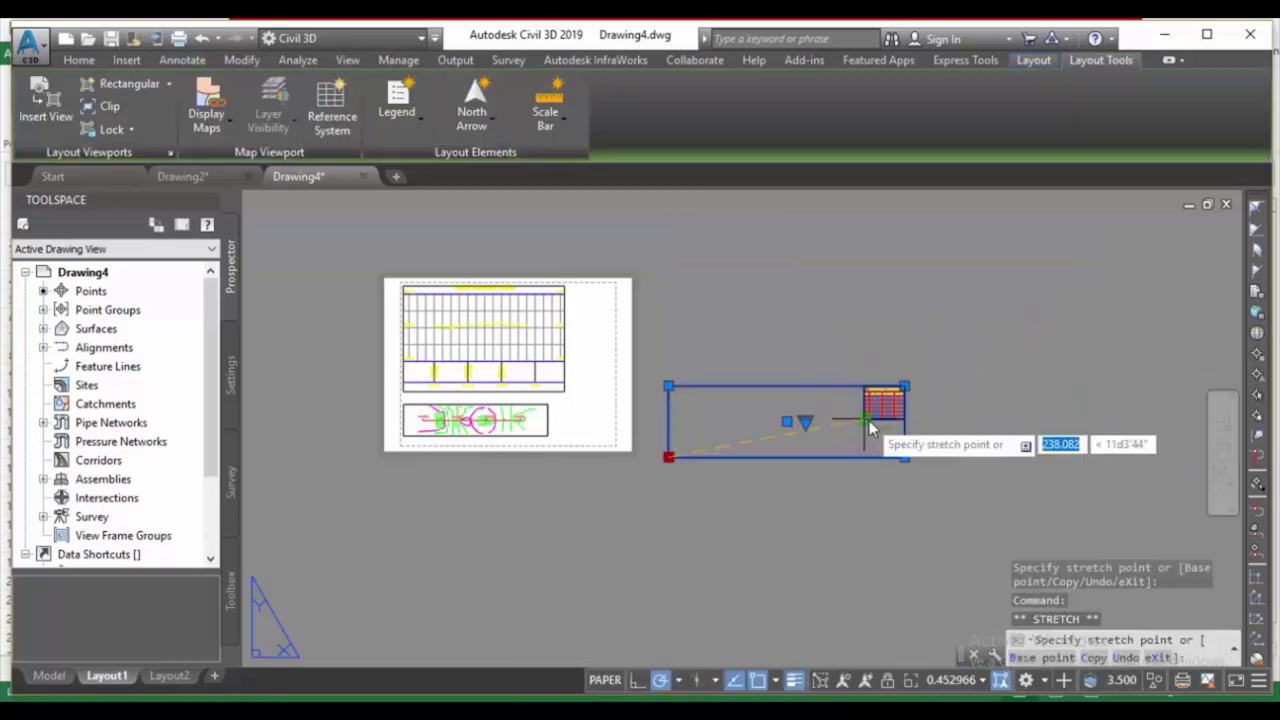
{"action": "left_click", "coordinate": [866, 380]}
{"action": "left_click", "coordinate": [668, 457]}
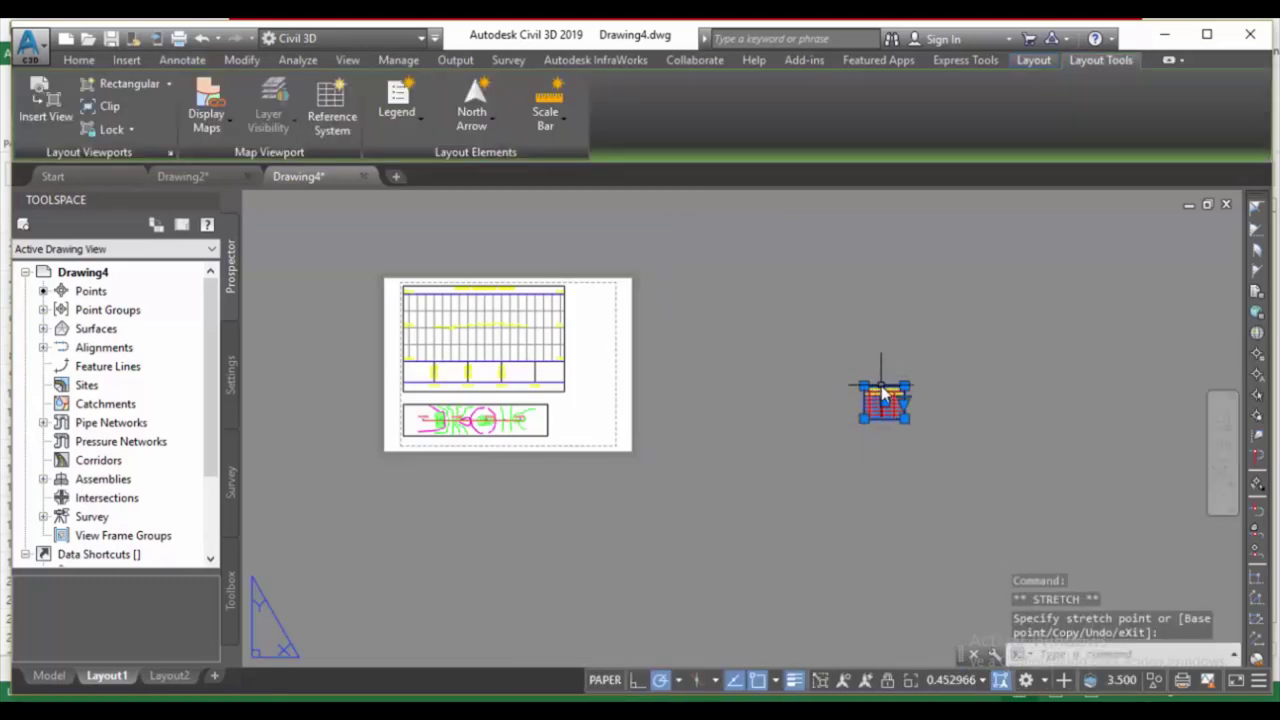
{"action": "left_click", "coordinate": [877, 385]}
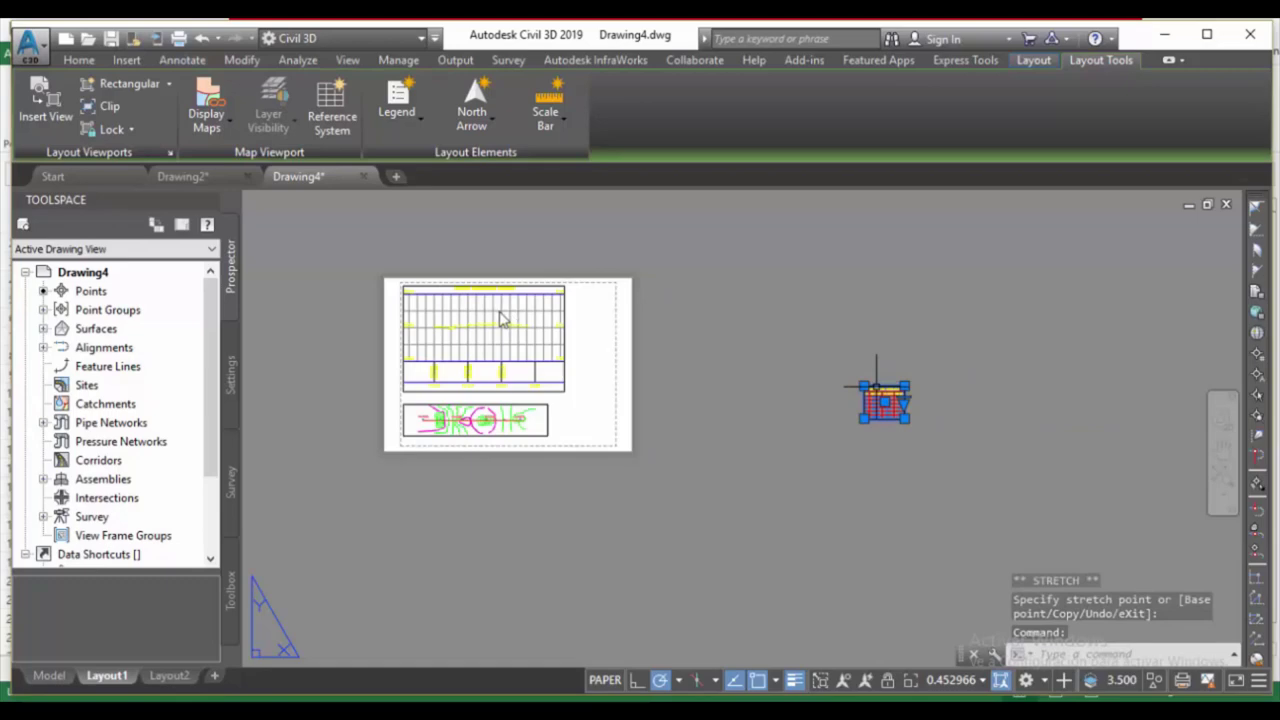
{"action": "left_click_drag", "start_coordinate": [503, 319], "coordinate": [590, 306]}
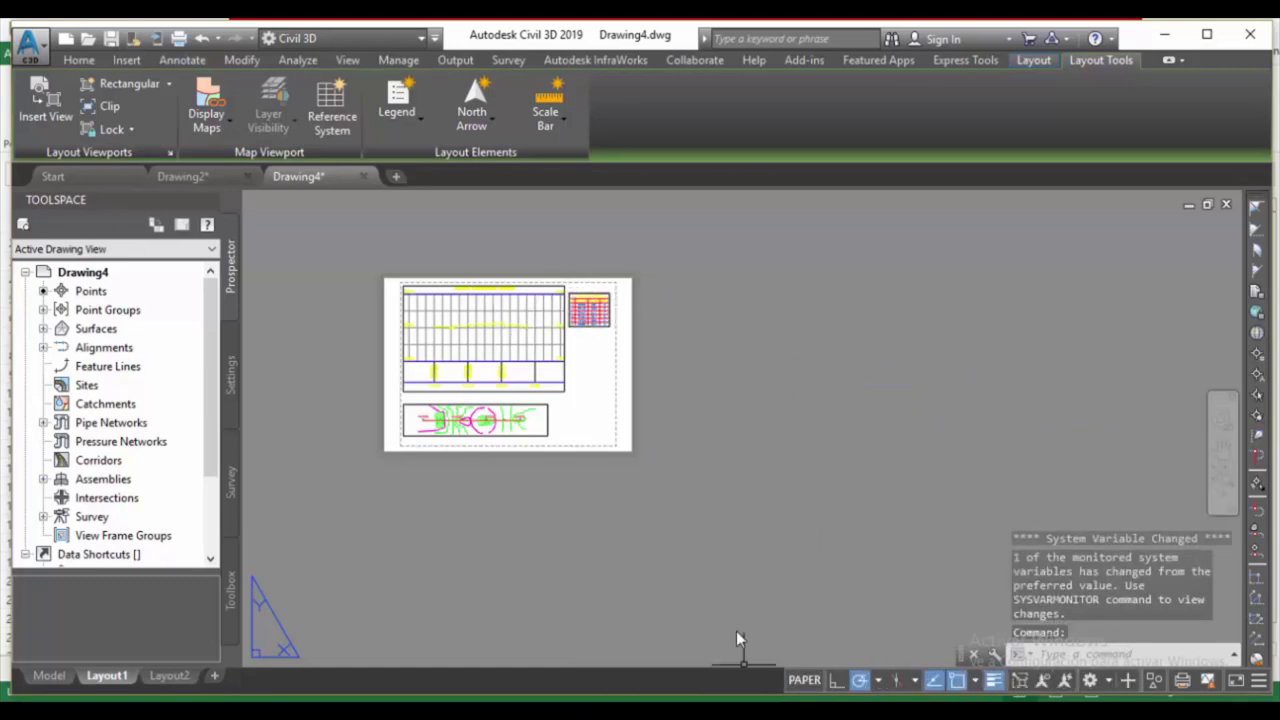
Create a fourth rectangular viewport, crop it to the title block and place it on the sheet to the right of the surface plan viewport.
{"action": "left_click", "coordinate": [122, 85]}
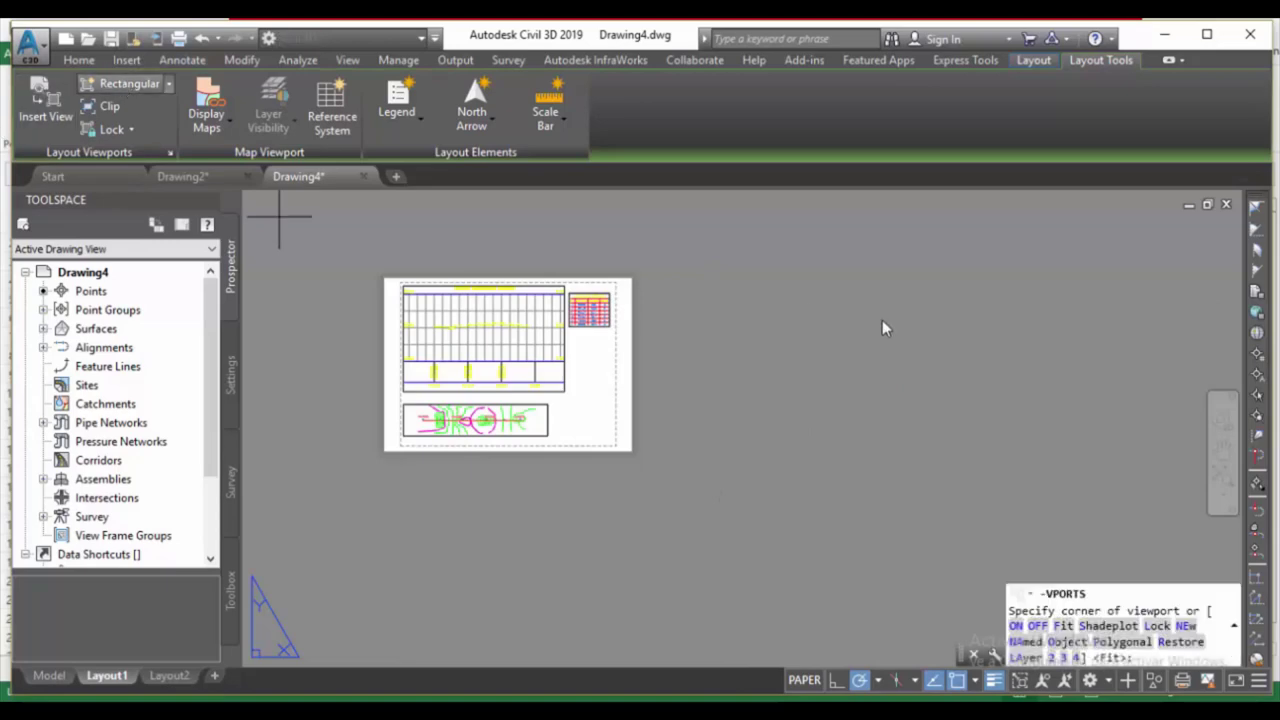
{"action": "left_click", "coordinate": [690, 250]}
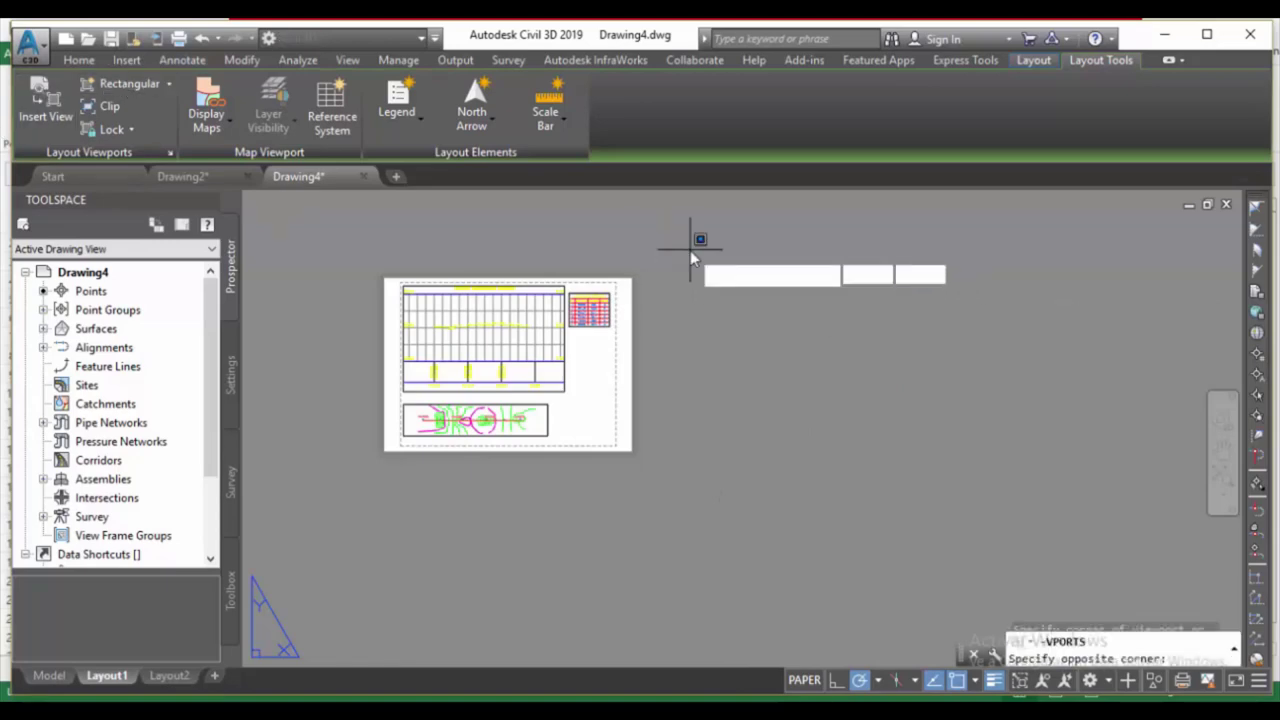
{"action": "left_click", "coordinate": [1080, 426]}
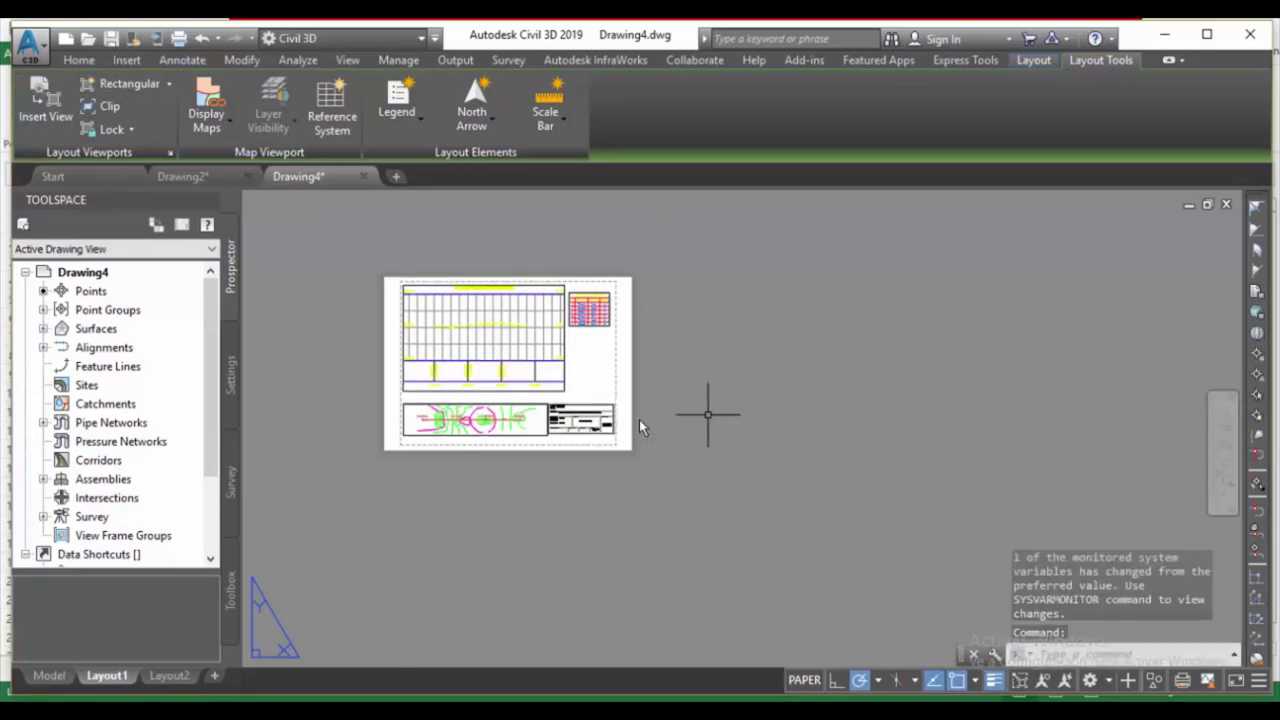
Change the title block's project text to "LEVANTAMIENTO TOPOGRÁFICO CON NIVEL DE INGENIERO" and return to paper space.
{"action": "middle_click", "coordinate": [862, 388]}
{"action": "middle_click", "coordinate": [862, 388]}
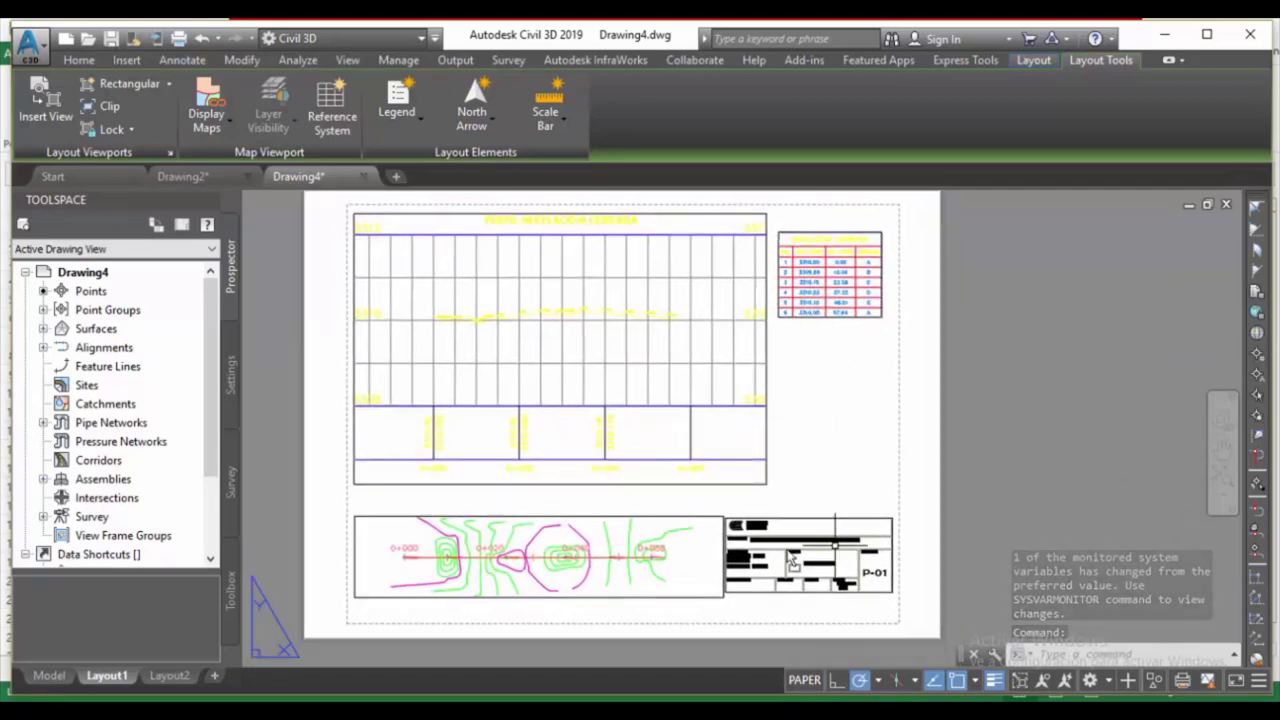
{"action": "scroll", "coordinate": [792, 563], "scroll_direction": "up", "scroll_amount": 4}
{"action": "scroll", "coordinate": [792, 562], "scroll_direction": "down", "scroll_amount": 2}
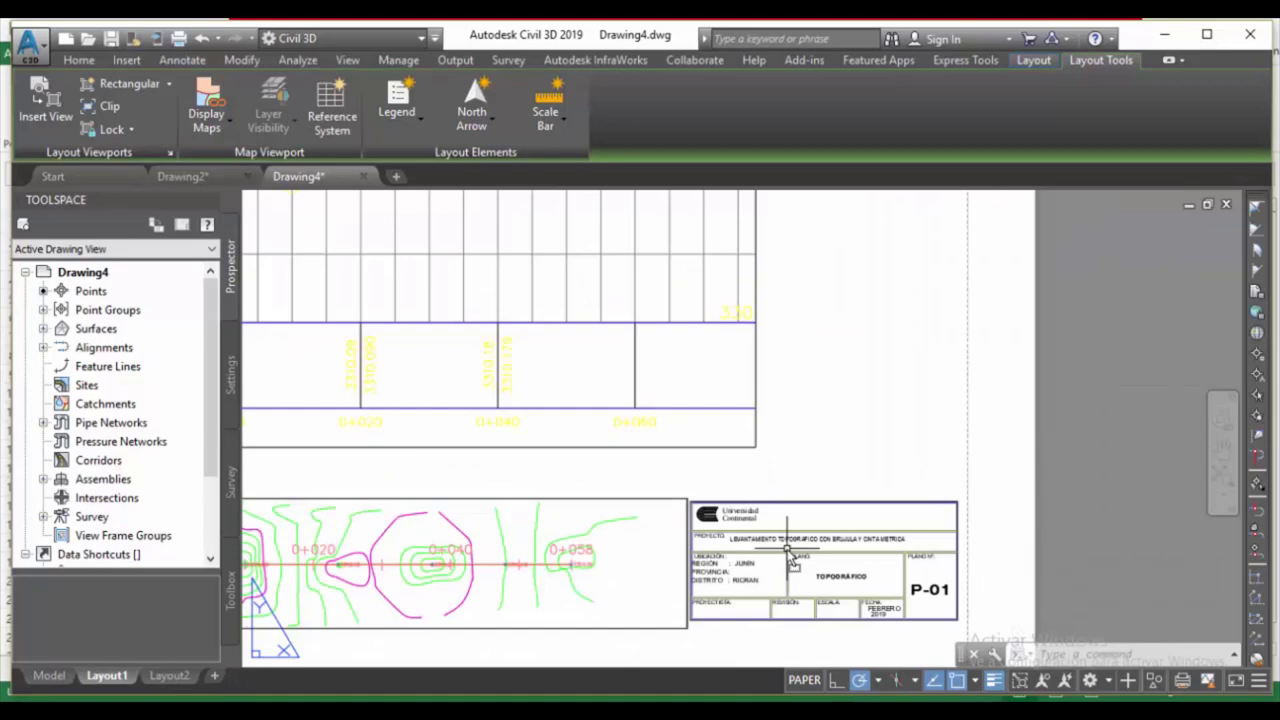
{"action": "scroll", "coordinate": [792, 558], "scroll_direction": "up", "scroll_amount": 3}
{"action": "double_click", "coordinate": [887, 532]}
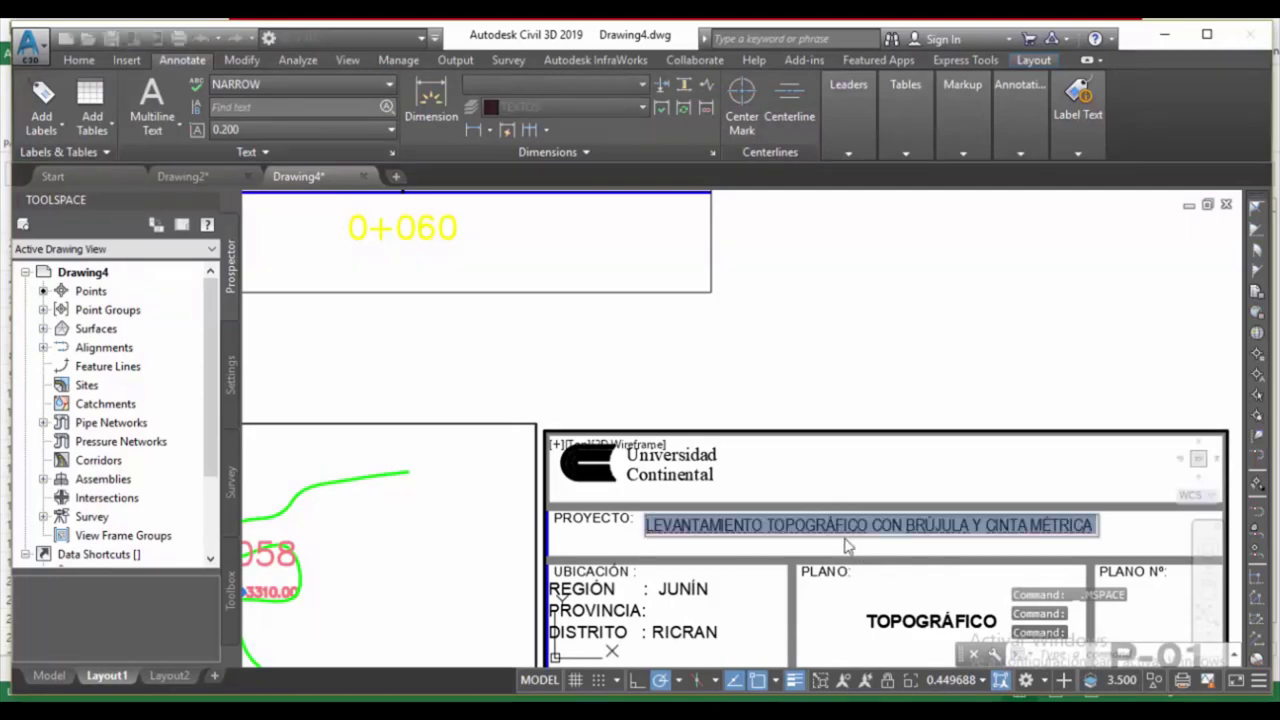
{"action": "double_click", "coordinate": [770, 525]}
{"action": "left_click_drag", "start_coordinate": [768, 527], "coordinate": [1081, 532]}
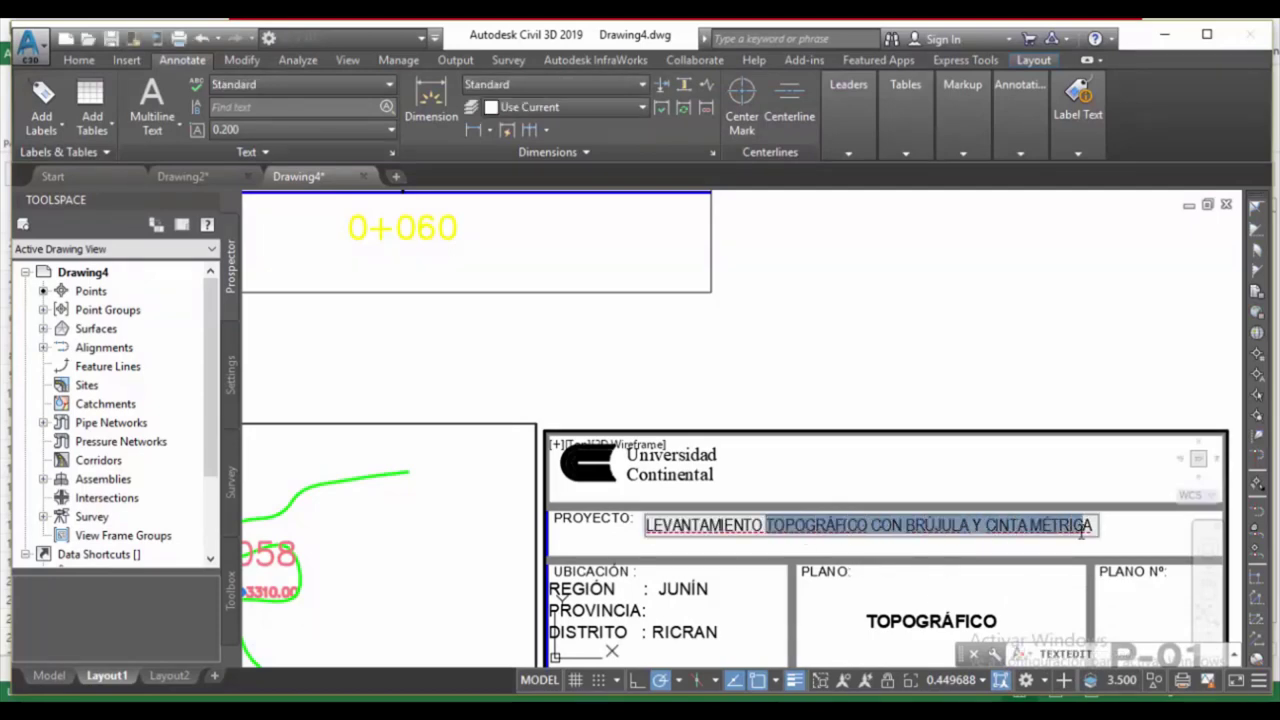
{"action": "left_click", "coordinate": [872, 525]}
{"action": "double_click", "coordinate": [876, 527]}
{"action": "left_click_drag", "start_coordinate": [906, 527], "coordinate": [1103, 527]}
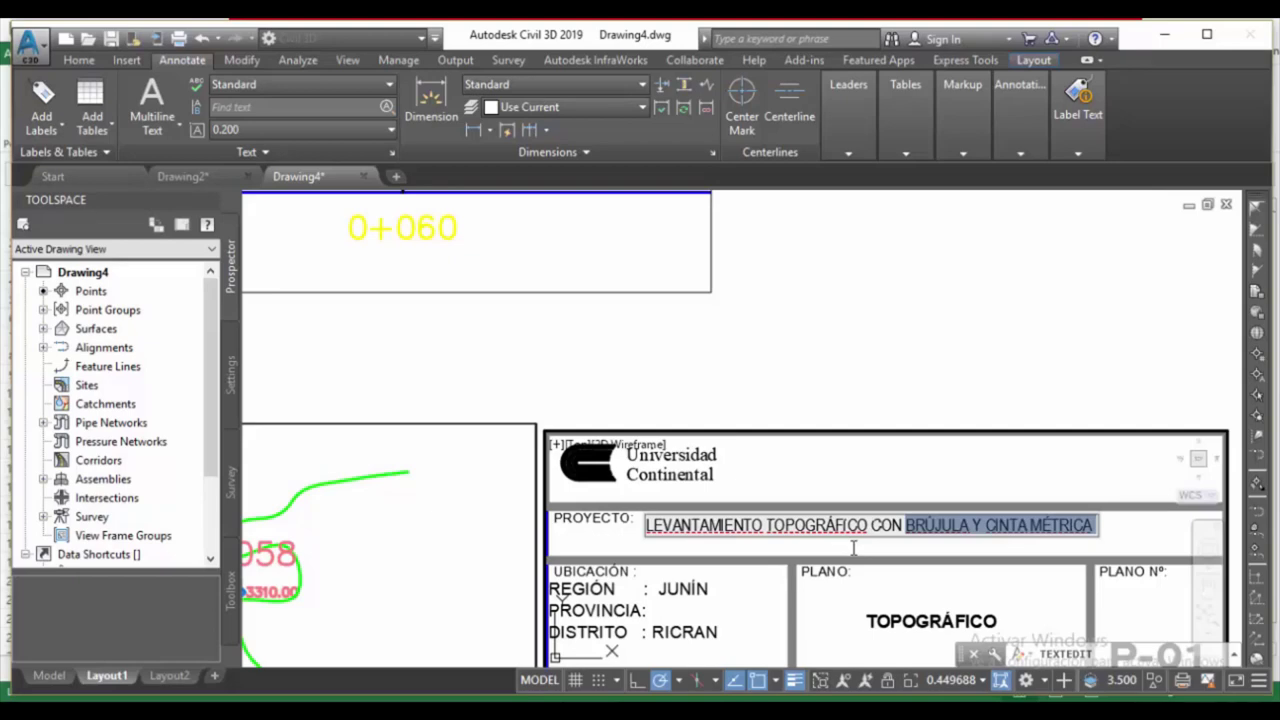
{"action": "type", "text": "NIVEL DE INGENIERO"}
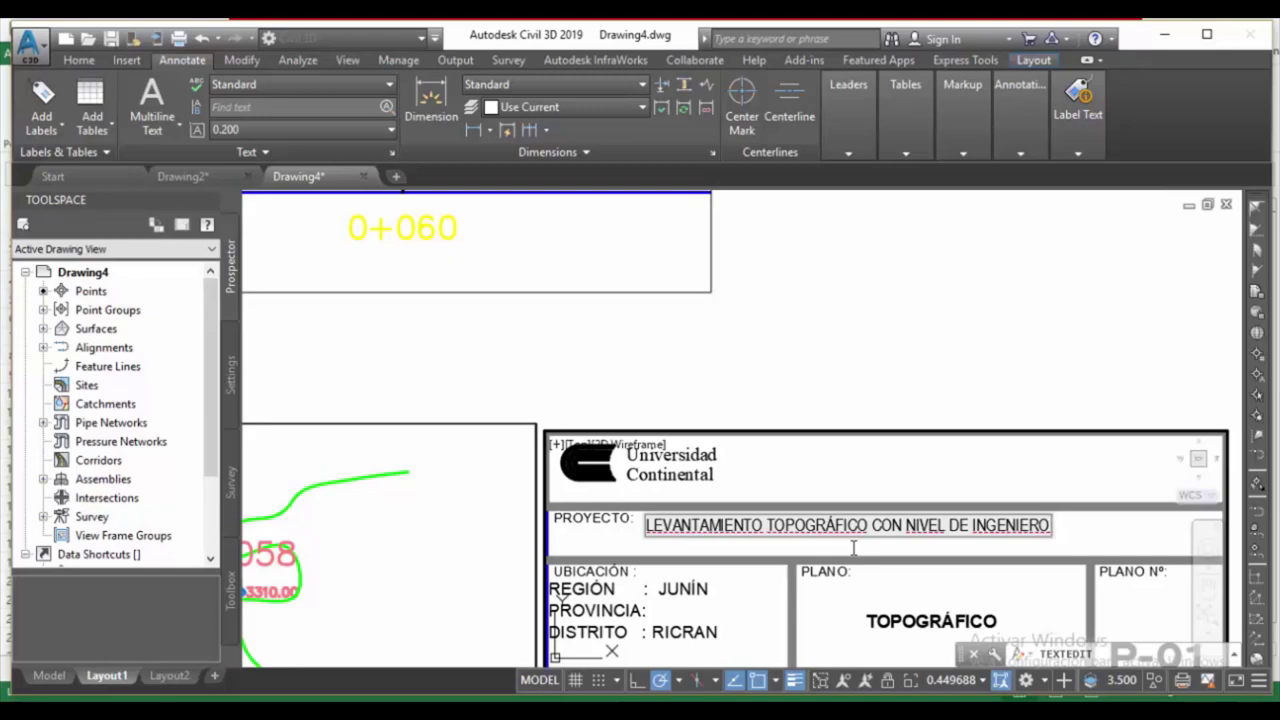
{"action": "left_click", "coordinate": [853, 547]}
{"action": "key", "text": "Escape"}
{"action": "double_click", "coordinate": [1114, 286]}
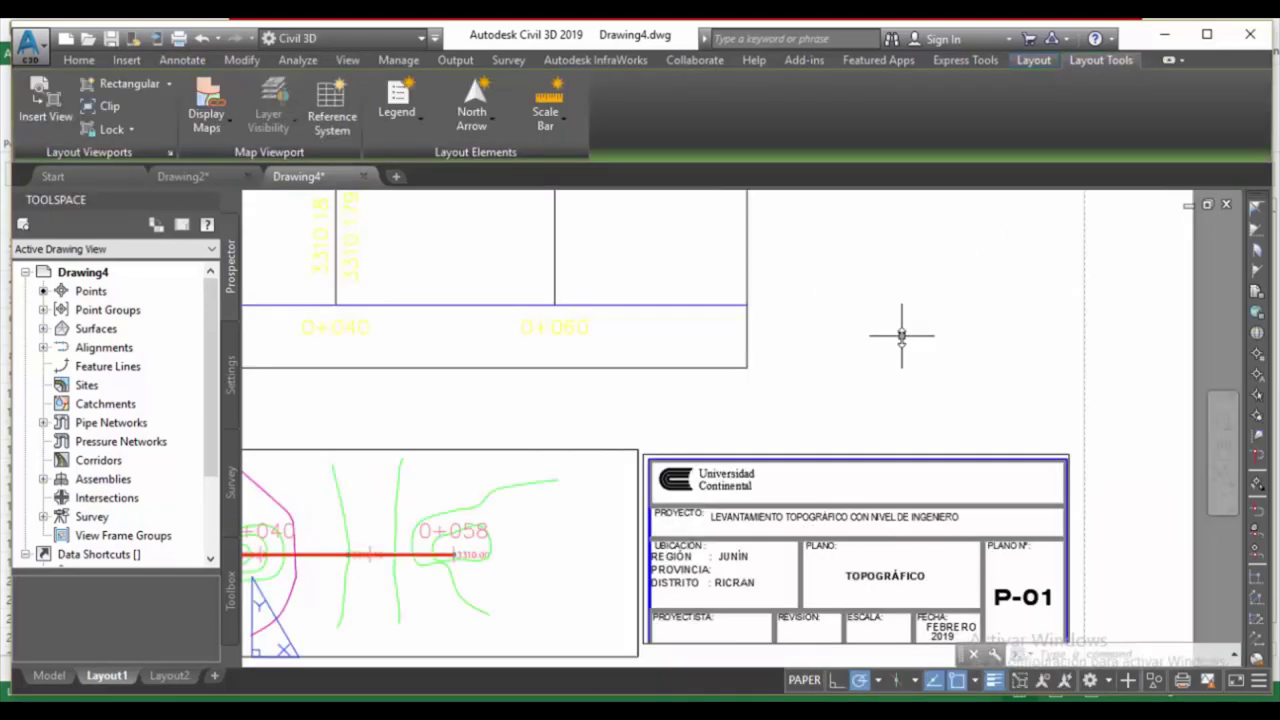
Examine the composed sheet, checking the profile's slope labels, the surface plan, the point table and the title block.
{"action": "scroll", "coordinate": [903, 334], "scroll_direction": "down", "scroll_amount": 5}
{"action": "middle_click_drag", "start_coordinate": [856, 295], "coordinate": [846, 335]}
{"action": "key", "text": "Escape"}
{"action": "scroll", "coordinate": [610, 285], "scroll_direction": "down", "scroll_amount": 3}
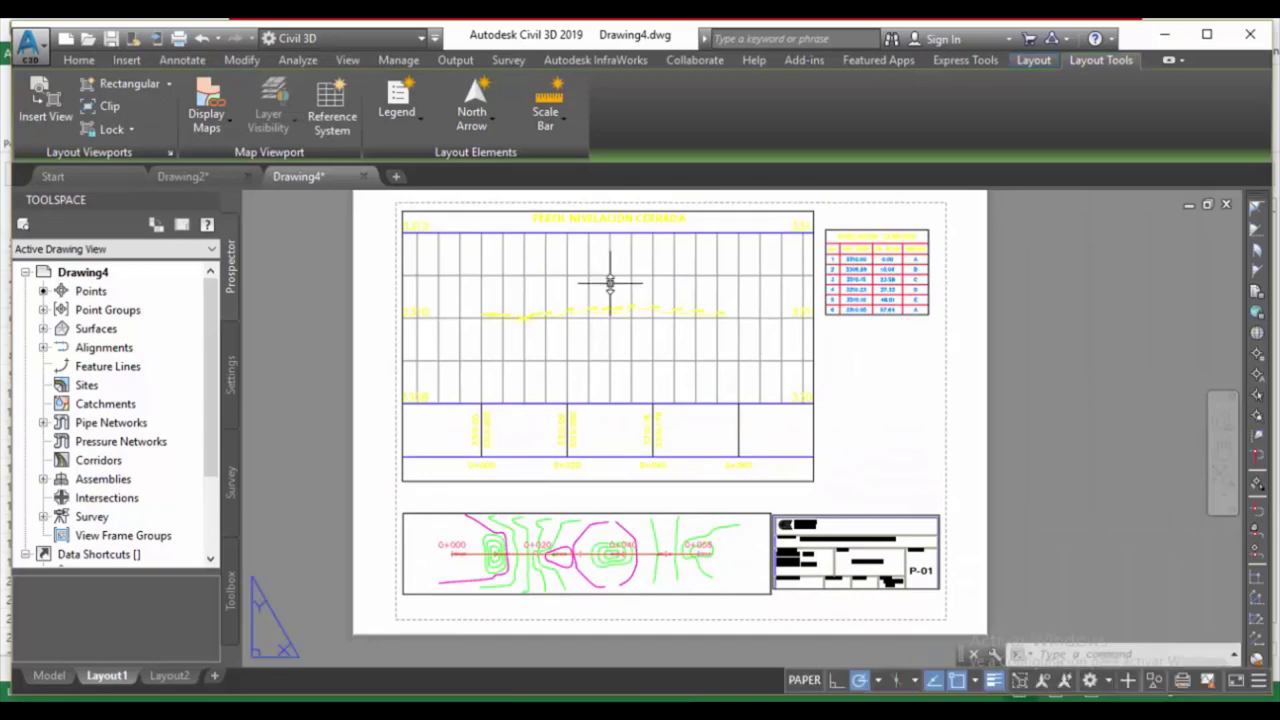
{"action": "scroll", "coordinate": [608, 280], "scroll_direction": "up", "scroll_amount": 4}
{"action": "scroll", "coordinate": [700, 423], "scroll_direction": "down", "scroll_amount": 4}
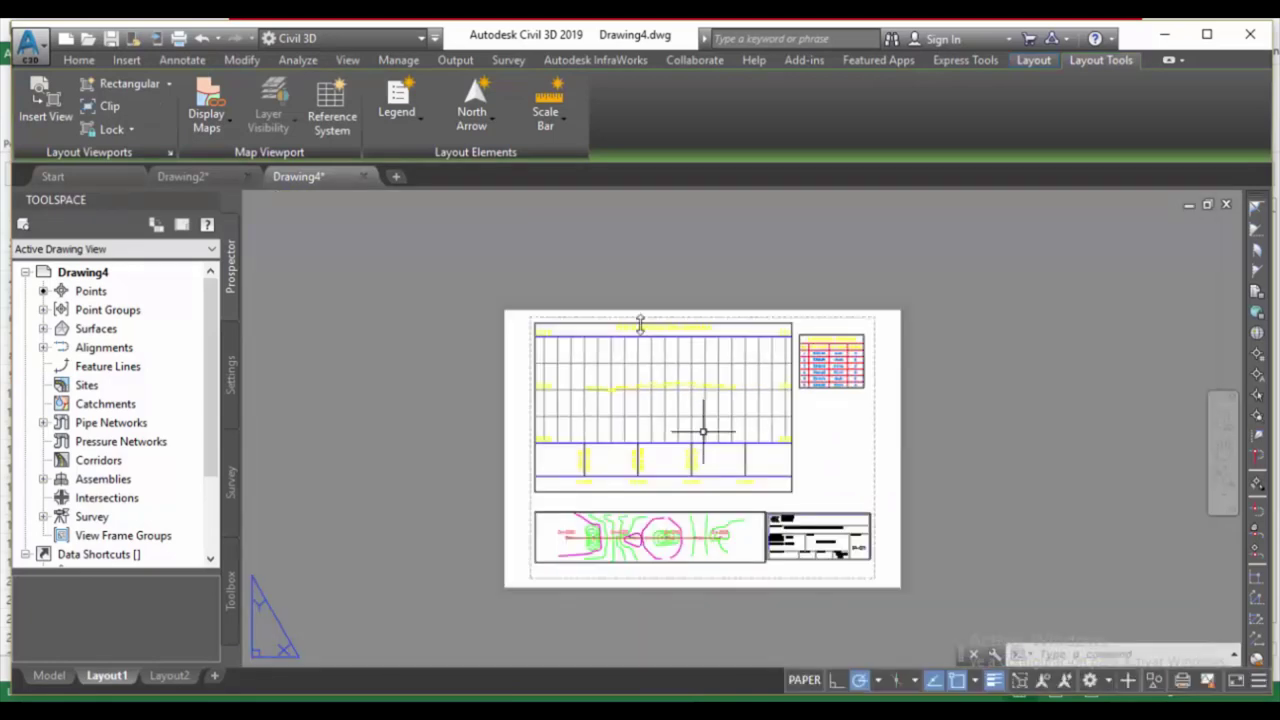
{"action": "scroll", "coordinate": [640, 325], "scroll_direction": "up", "scroll_amount": 6}
{"action": "scroll", "coordinate": [677, 380], "scroll_direction": "down", "scroll_amount": 3}
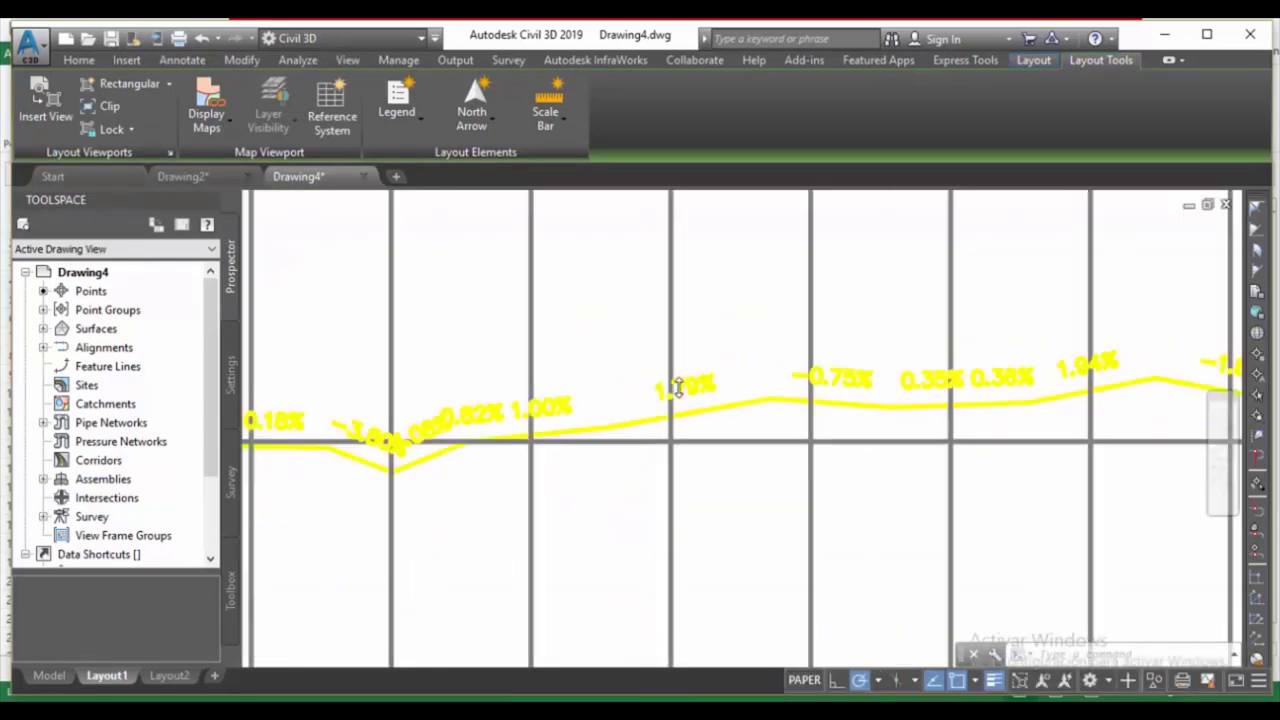
{"action": "scroll", "coordinate": [649, 380], "scroll_direction": "up", "scroll_amount": 3}
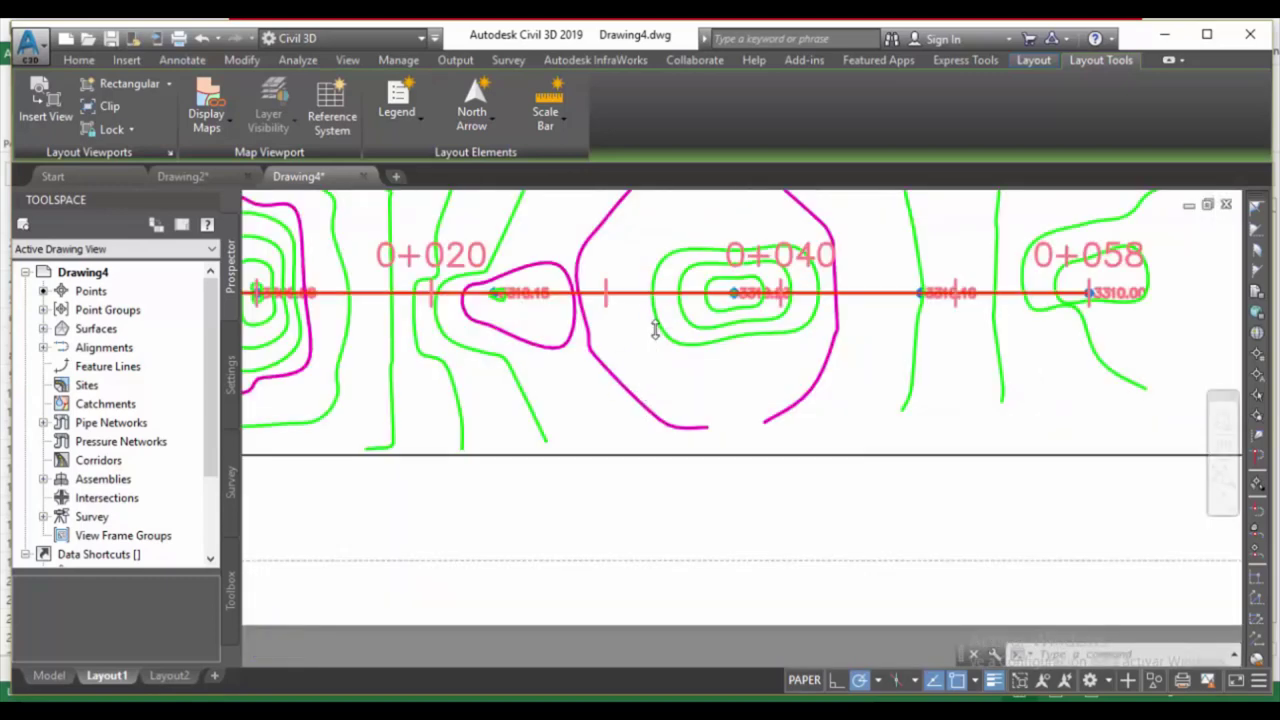
{"action": "scroll", "coordinate": [828, 251], "scroll_direction": "down", "scroll_amount": 4}
{"action": "scroll", "coordinate": [714, 468], "scroll_direction": "up", "scroll_amount": 2}
{"action": "scroll", "coordinate": [808, 337], "scroll_direction": "down", "scroll_amount": 3}
{"action": "scroll", "coordinate": [766, 349], "scroll_direction": "up", "scroll_amount": 4}
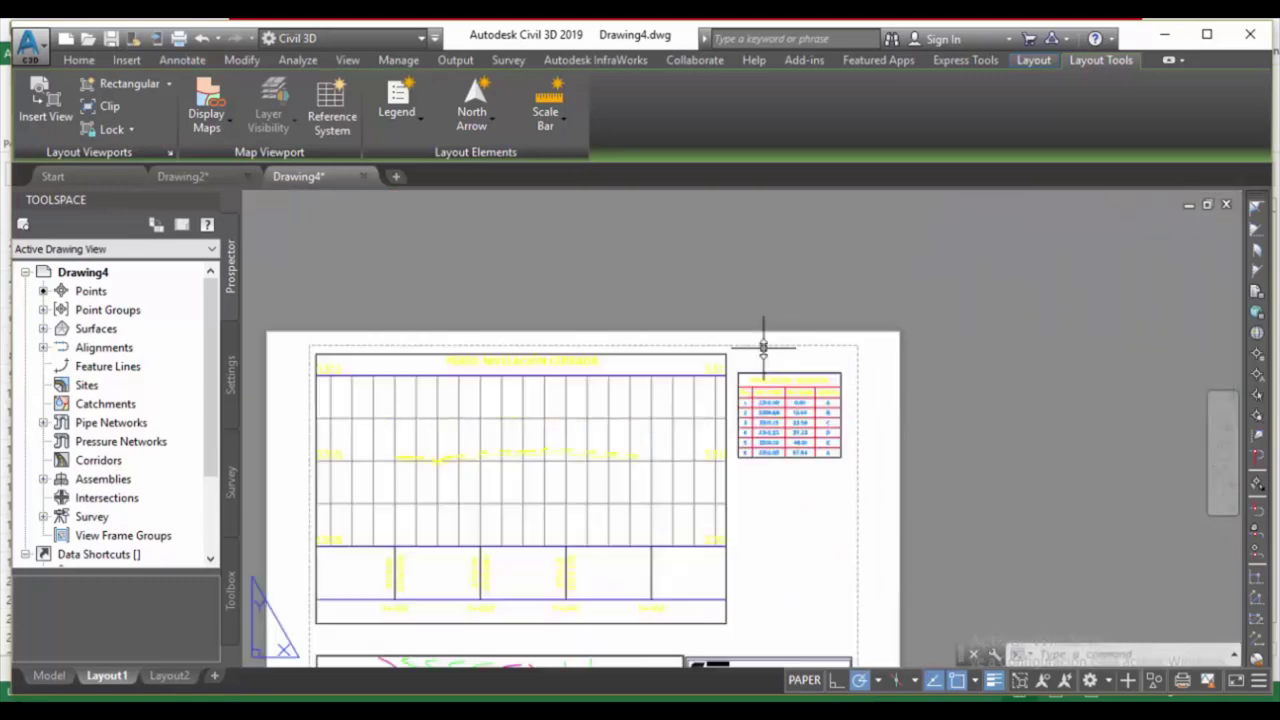
{"action": "scroll", "coordinate": [765, 427], "scroll_direction": "down", "scroll_amount": 3}
{"action": "scroll", "coordinate": [748, 405], "scroll_direction": "up", "scroll_amount": 2}
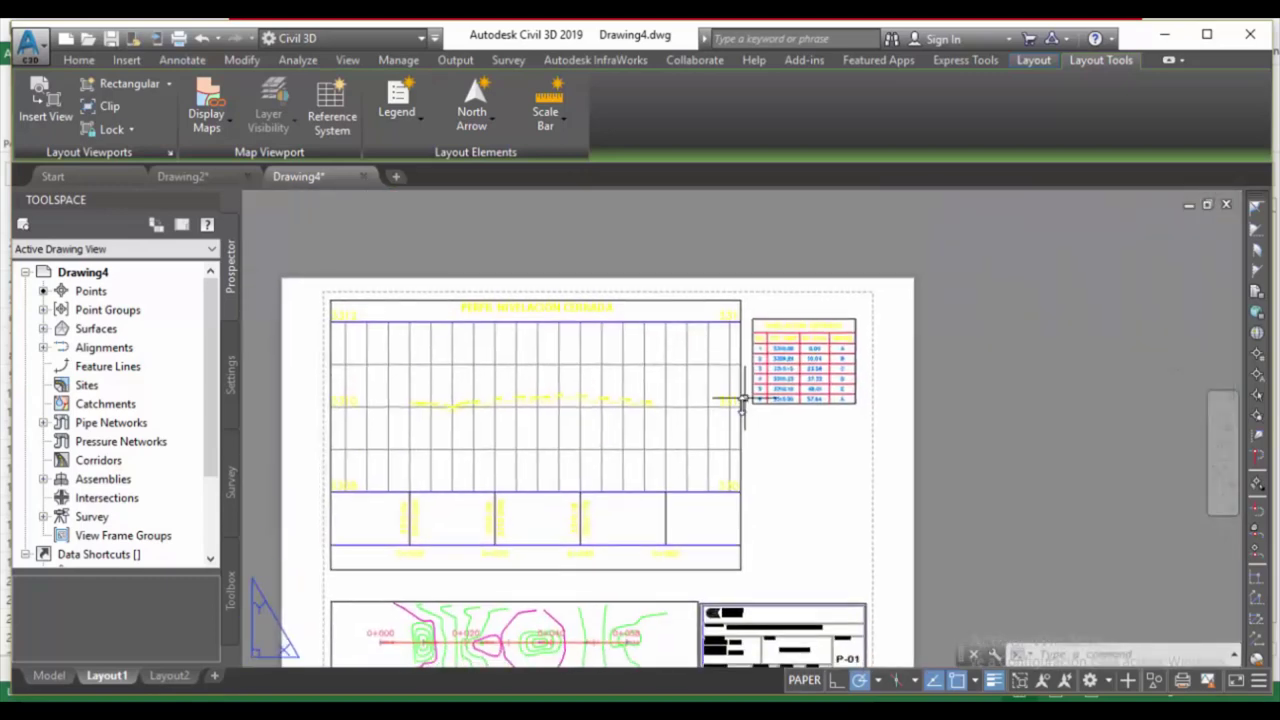
{"action": "middle_click_drag", "start_coordinate": [726, 488], "coordinate": [746, 430]}
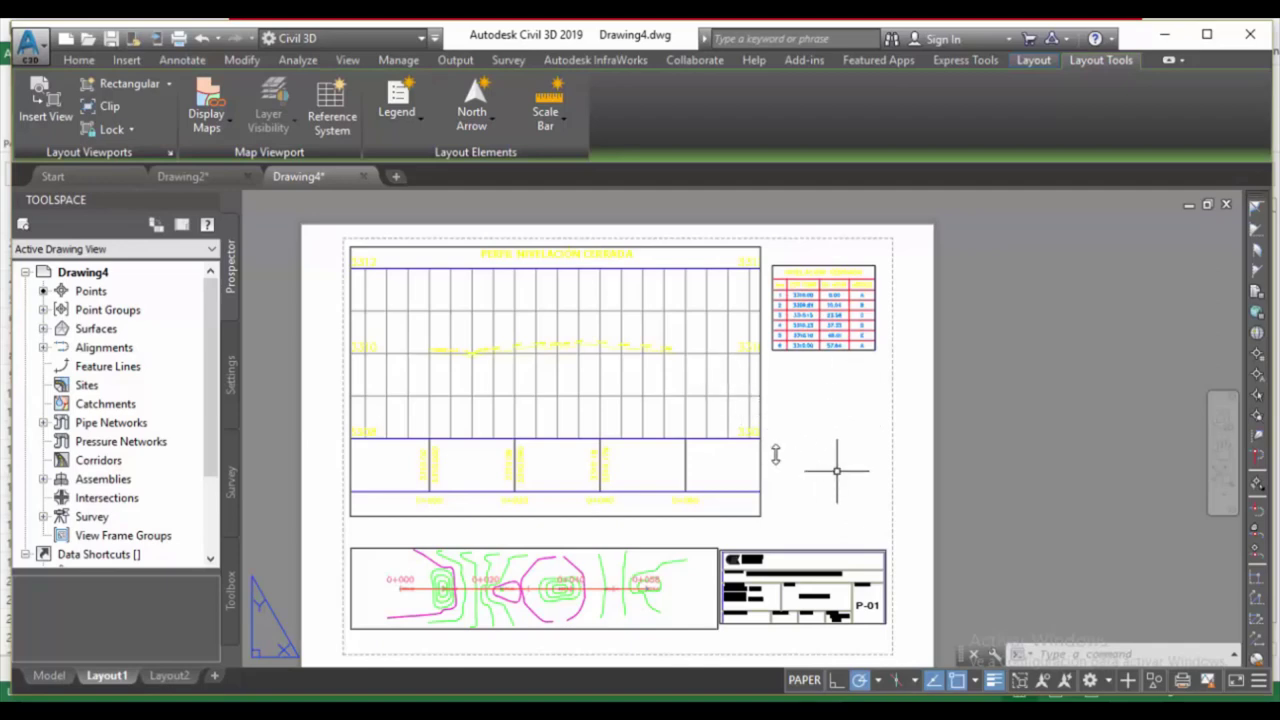
{"action": "scroll", "coordinate": [705, 517], "scroll_direction": "up", "scroll_amount": 4}
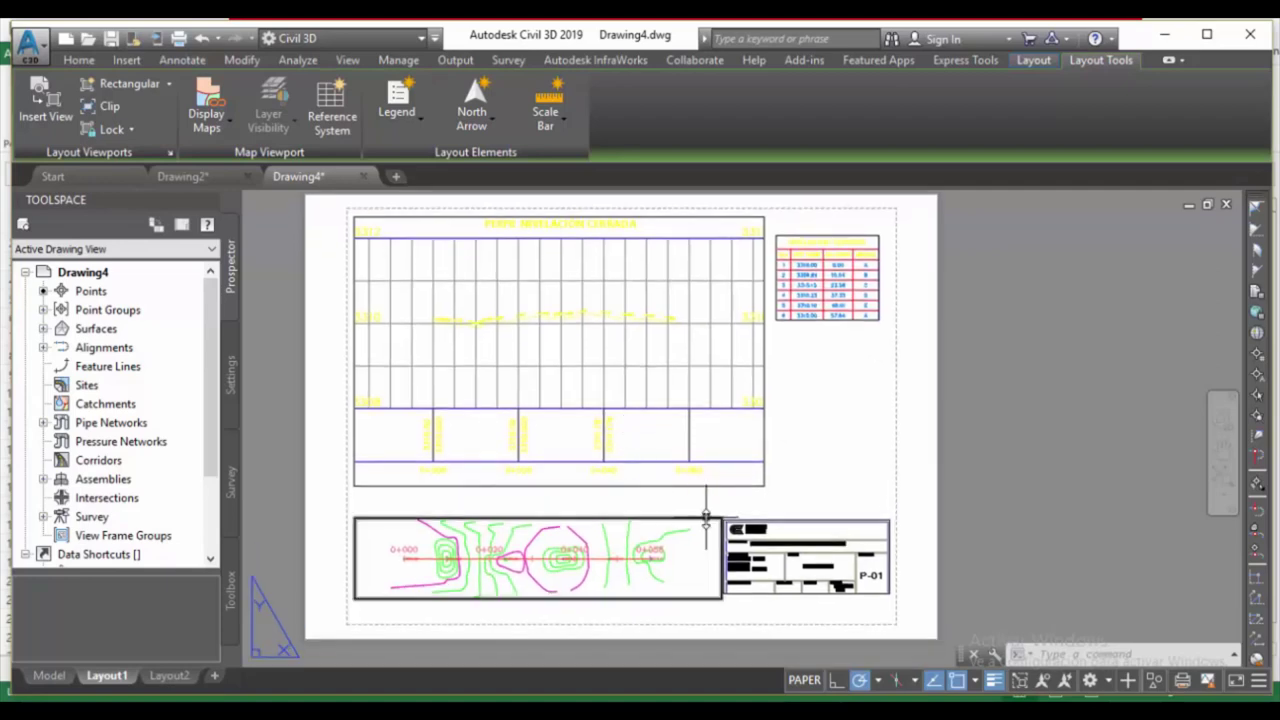
{"action": "scroll", "coordinate": [703, 517], "scroll_direction": "down", "scroll_amount": 5}
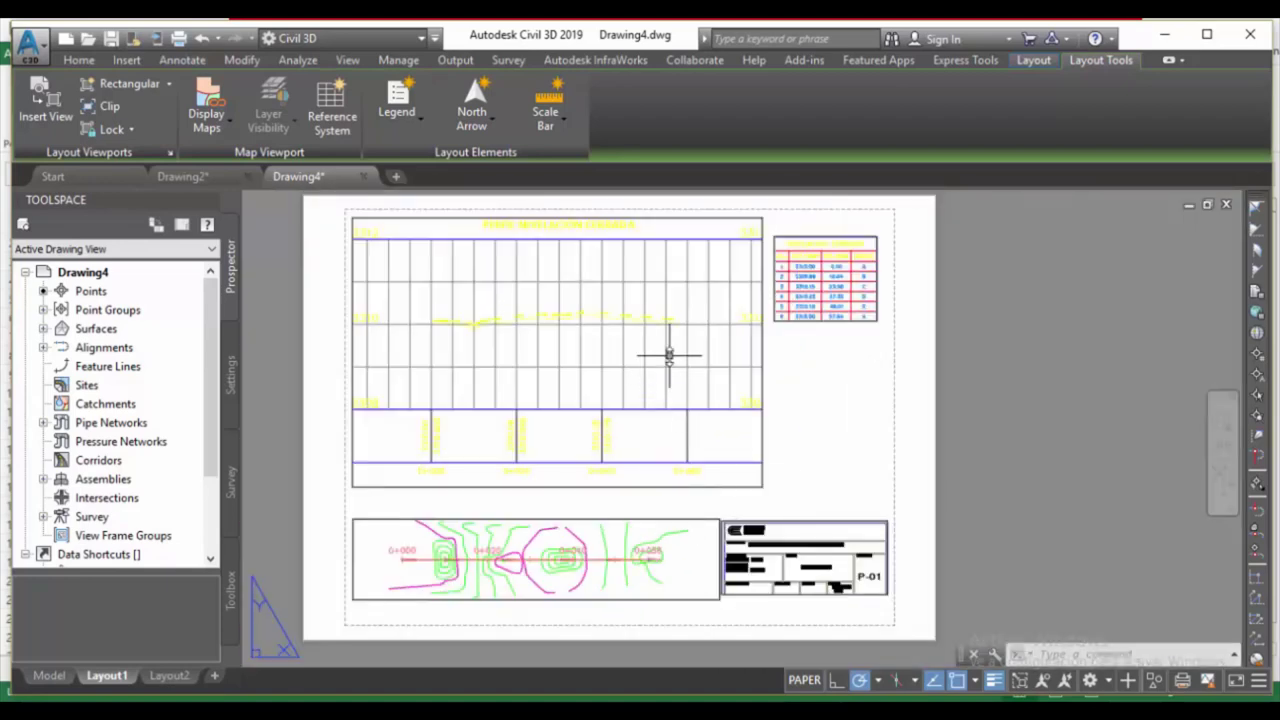
Export the current layout as a PDF to the desktop, reusing the existing file name Niv Cerrada.
{"action": "left_click", "coordinate": [32, 45]}
{"action": "mouse_move", "coordinate": [126, 325]}
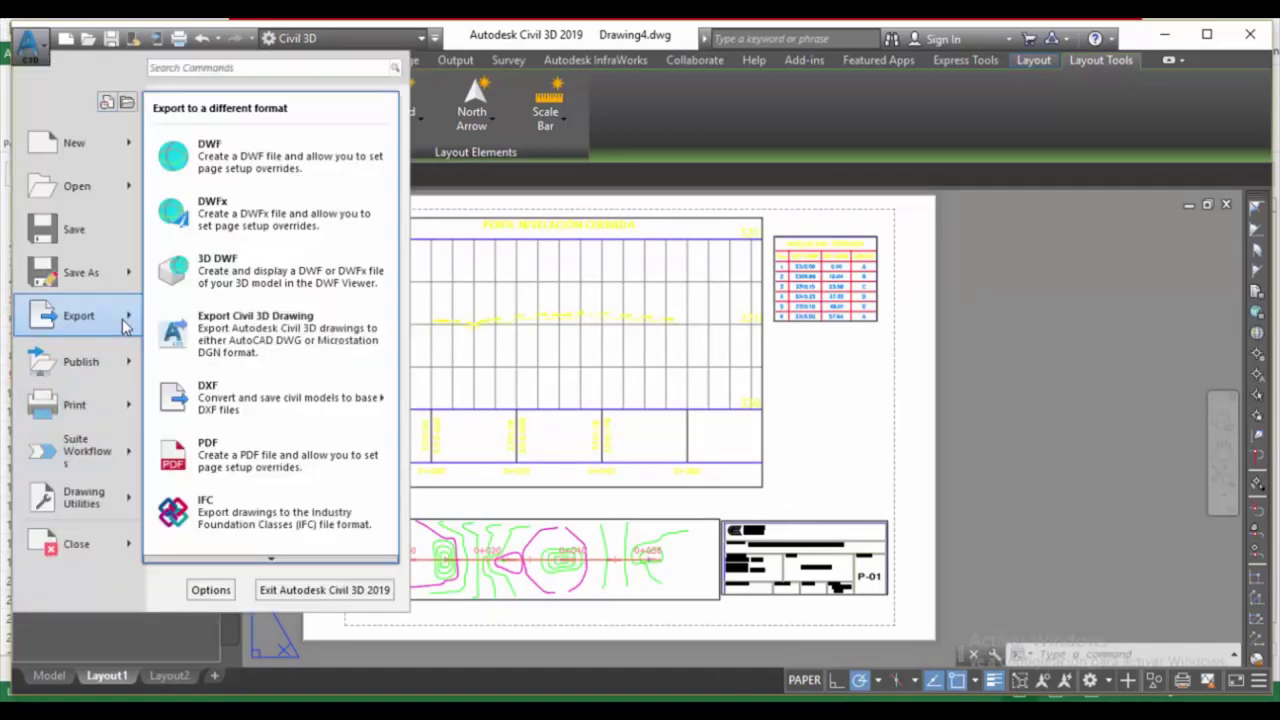
{"action": "left_click", "coordinate": [219, 451]}
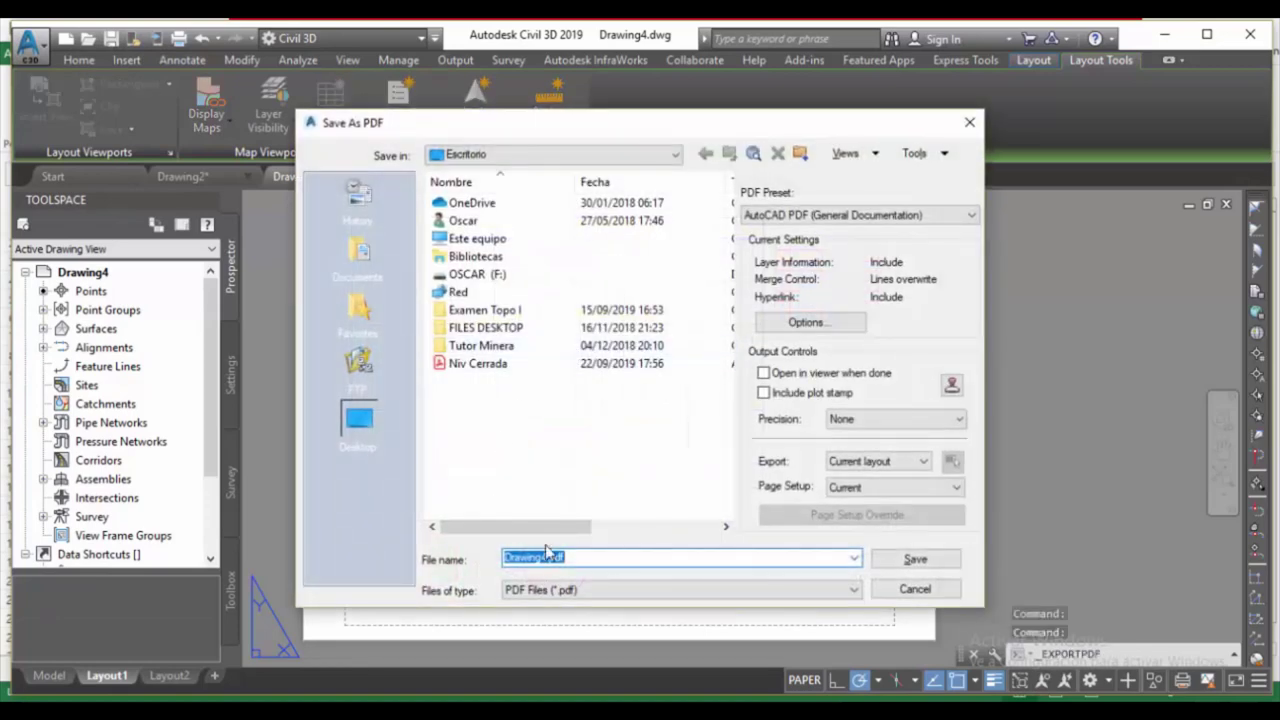
{"action": "left_click", "coordinate": [548, 557]}
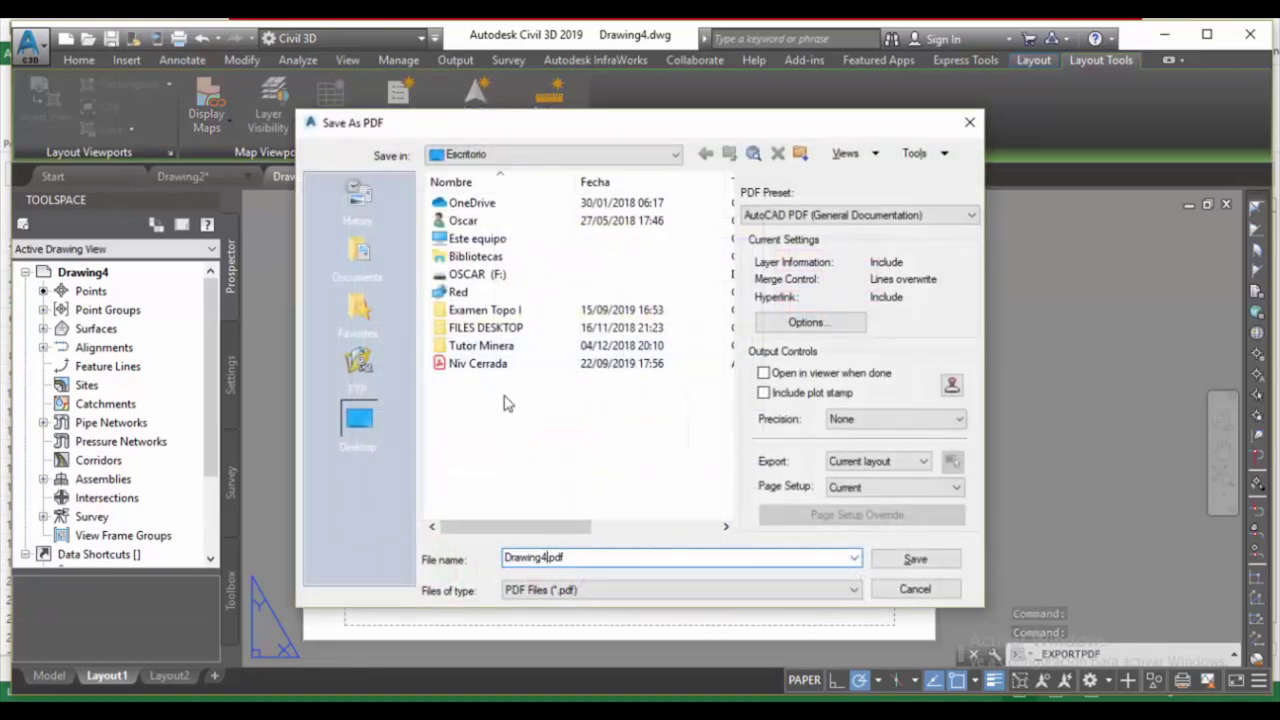
{"action": "left_click", "coordinate": [497, 366]}
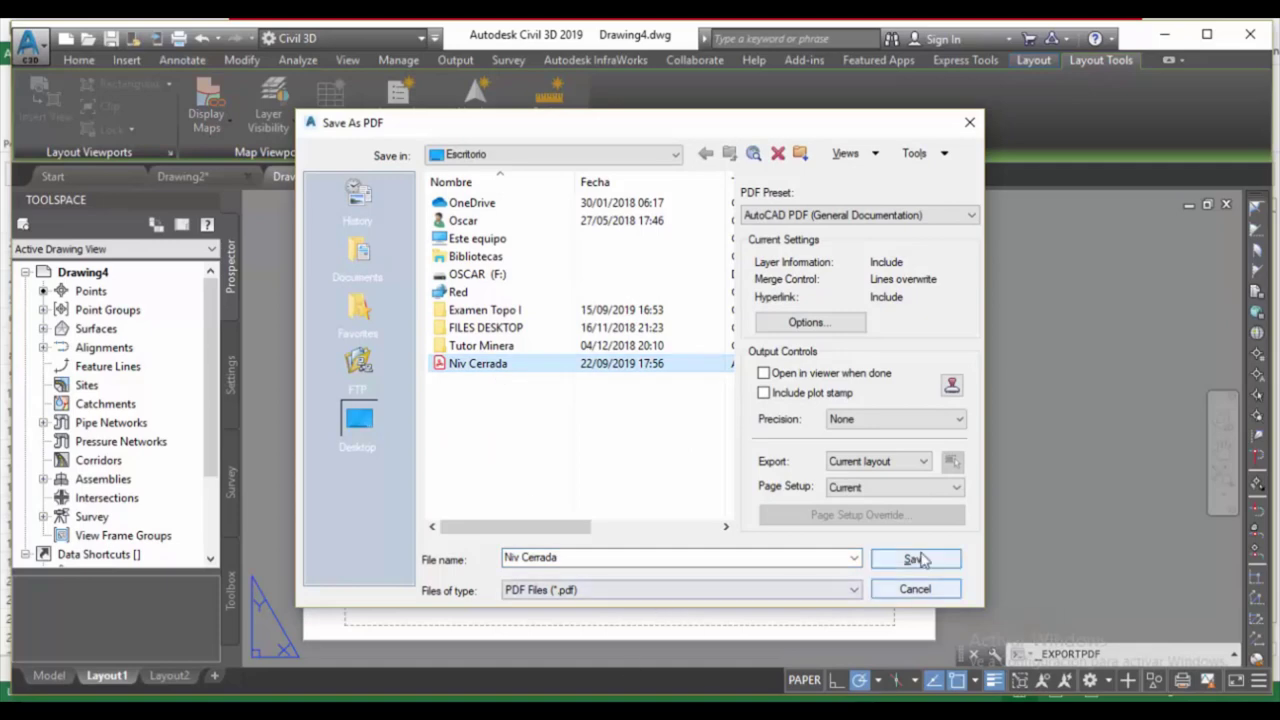